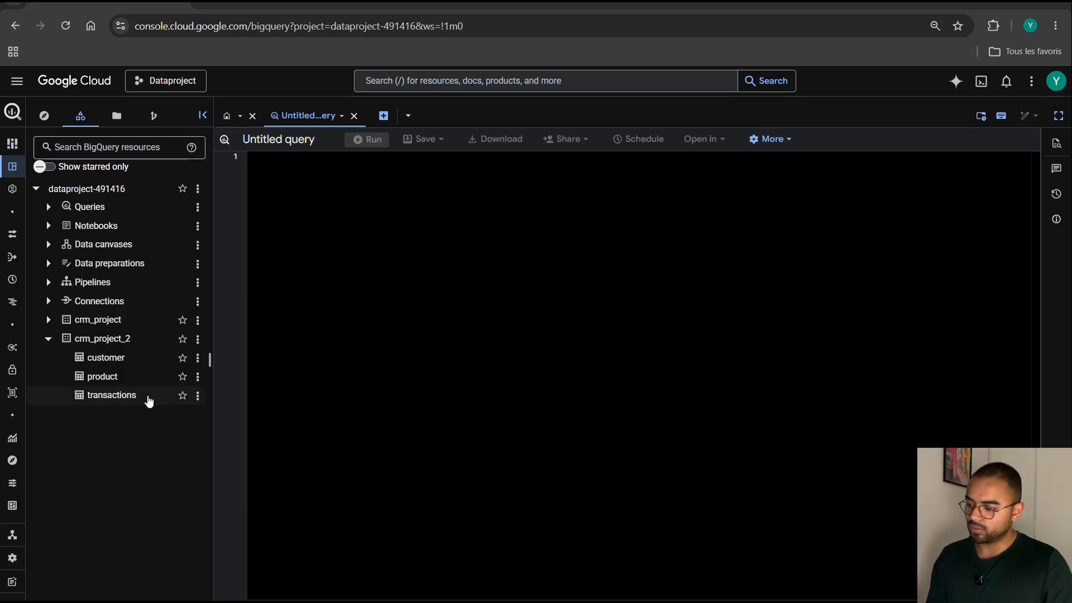
Start a query on the crm_project_2 transactions table, placing SELECT and FROM on consecutive lines with two blank lines above.
click(131, 395)
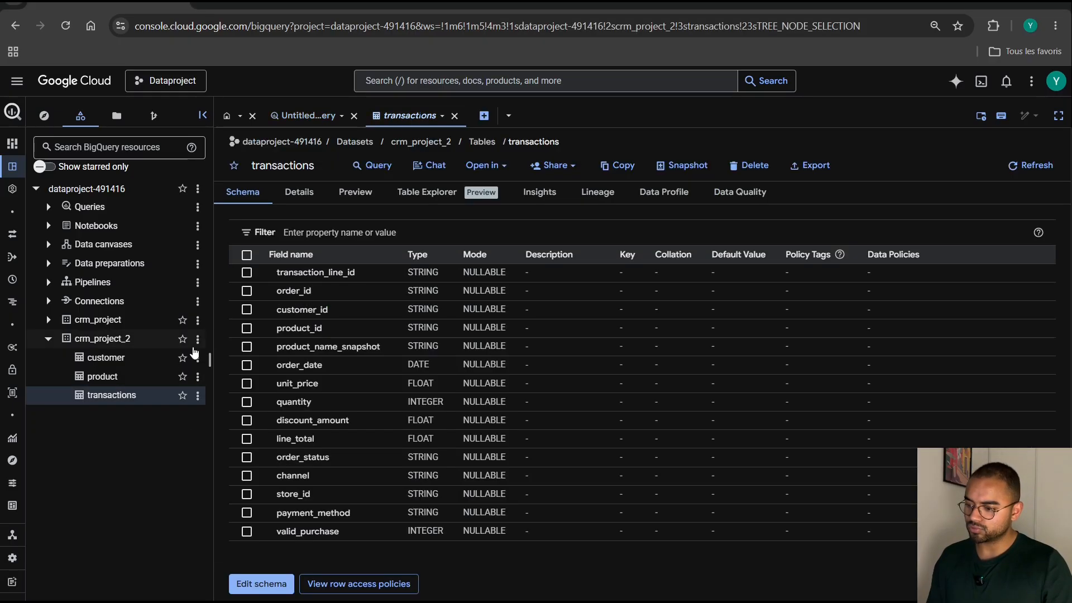
click(373, 165)
key(Return)
key(Return)
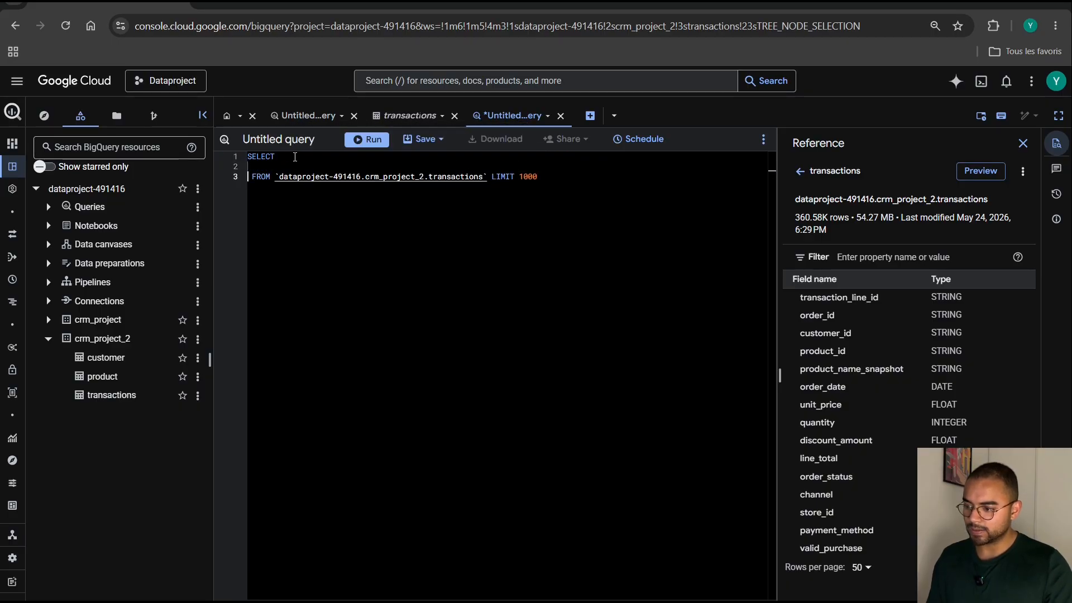
click(249, 158)
key(Return)
key(Return)
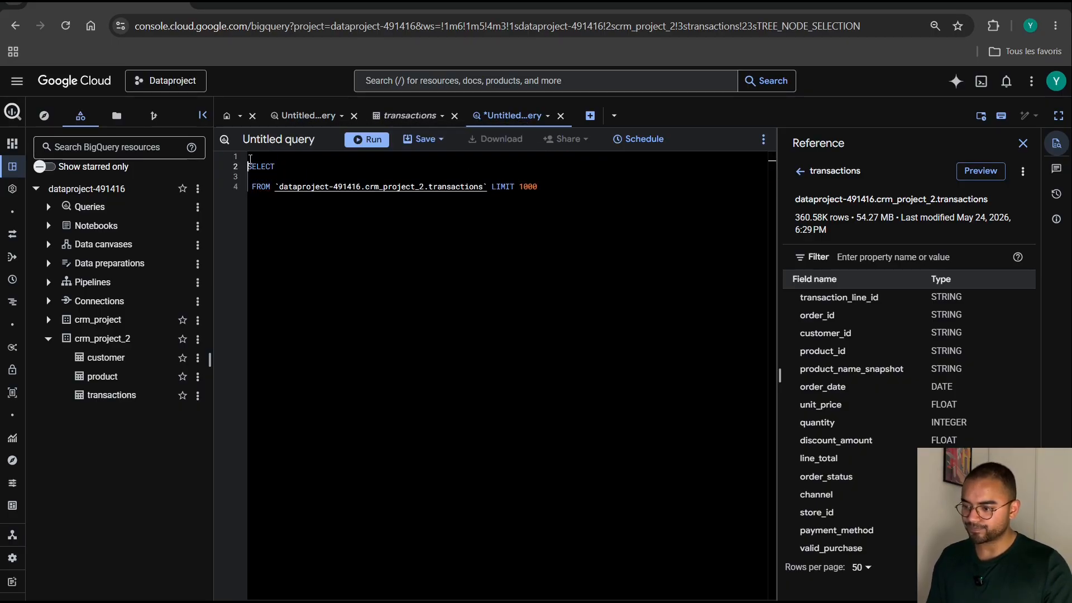
click(264, 187)
key(BackSpace)
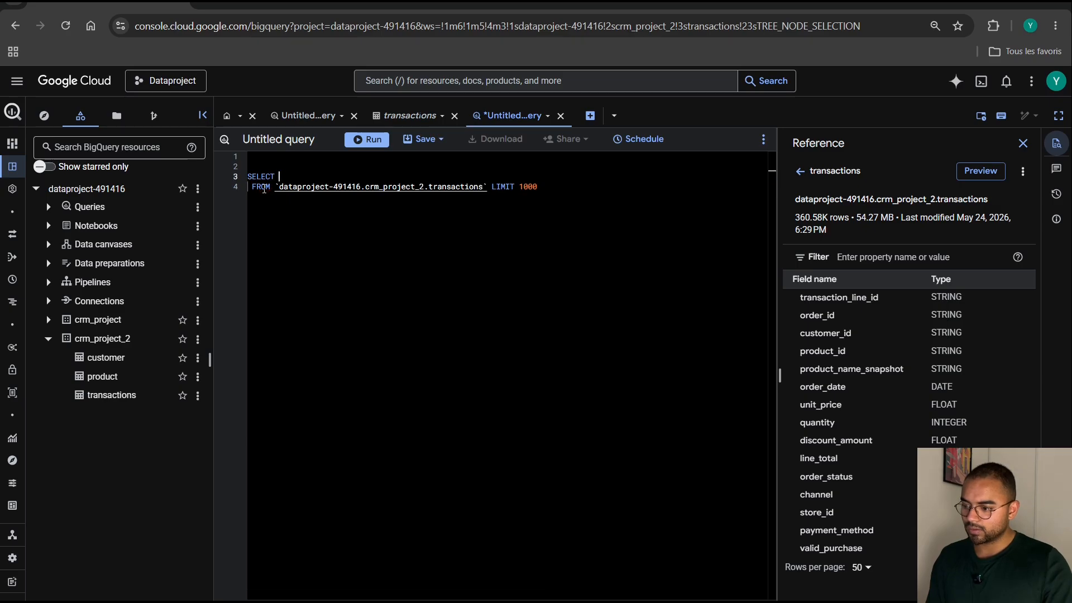
click(252, 188)
key(BackSpace)
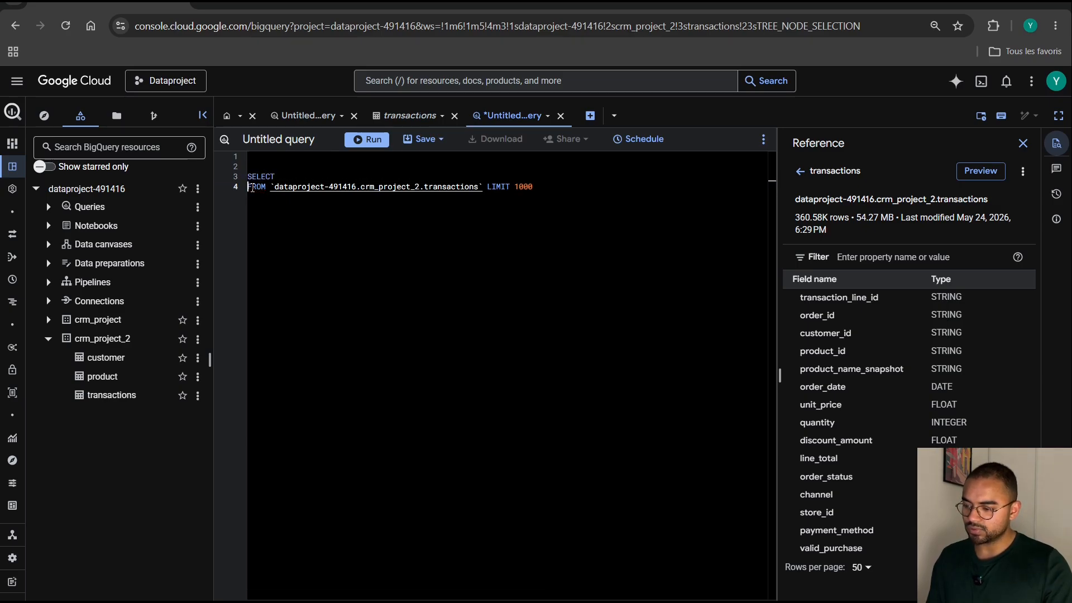
Replace the LIMIT 1000 clause after the transactions table with the alias AS t.
key(BackSpace)
key(BackSpace)
key(BackSpace)
key(BackSpace)
key(BackSpace)
key(BackSpace)
key(BackSpace)
key(BackSpace)
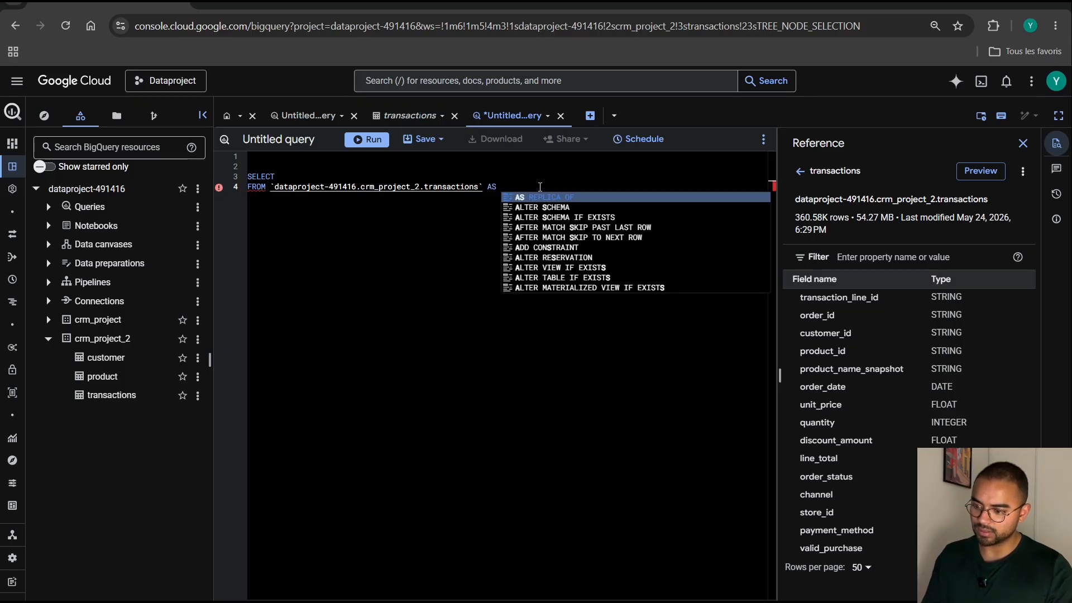
text(t)
key(Return)
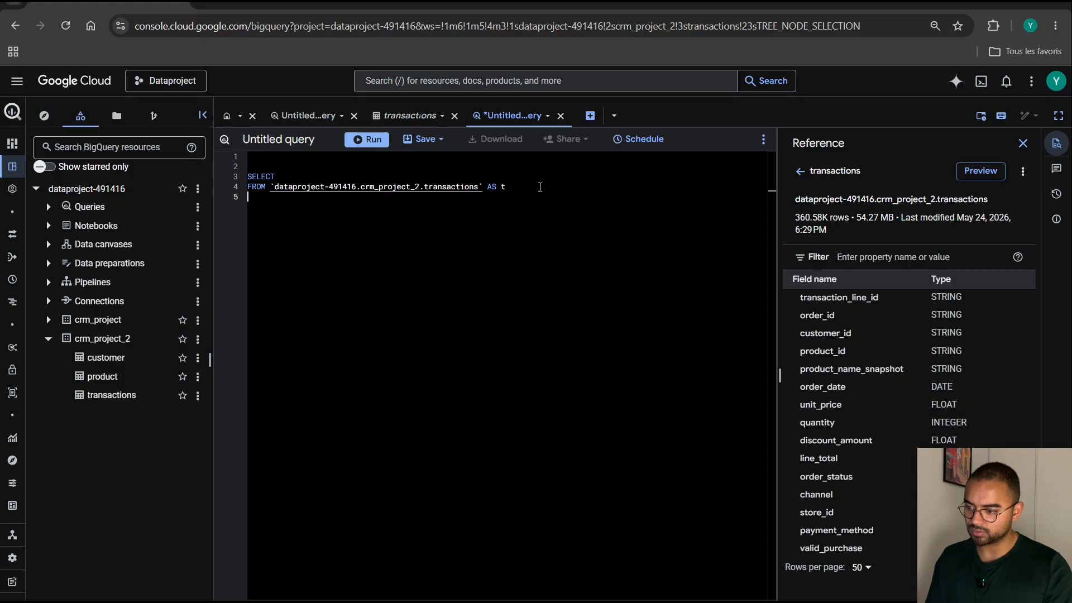
Add a LEFT JOIN to `dataproject-491416.crm_project_2.product` AS p, copying the table path from a new query on the product table.
text(LEFT)
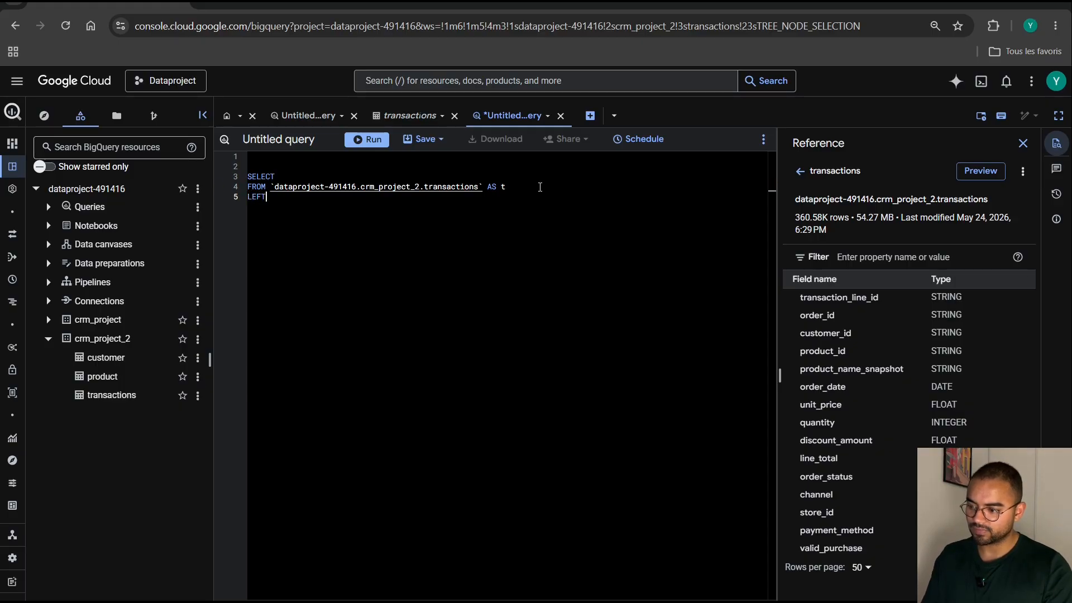
text( JOIN)
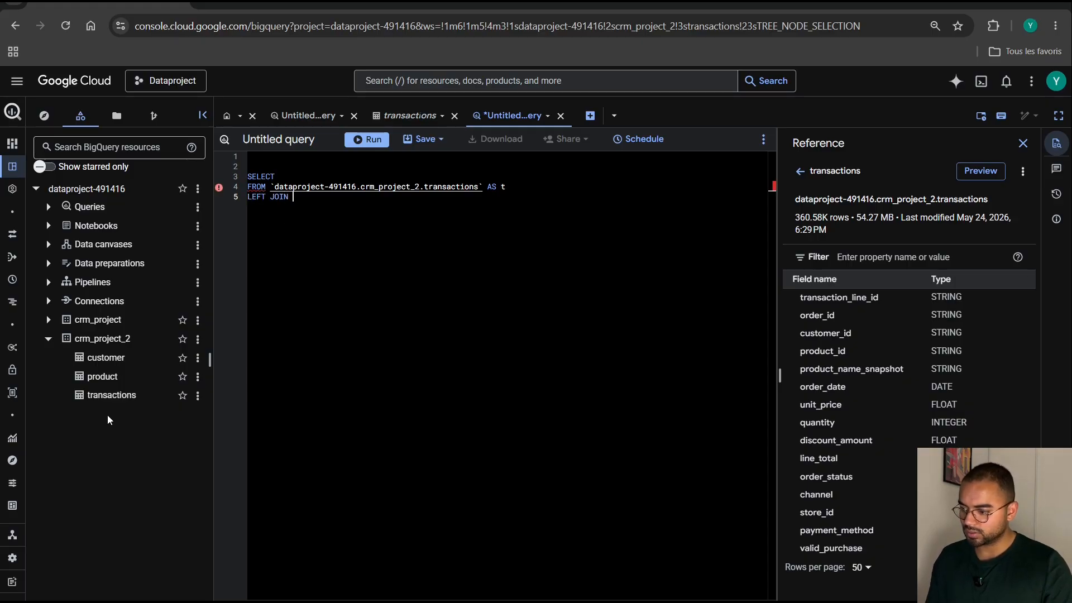
click(104, 377)
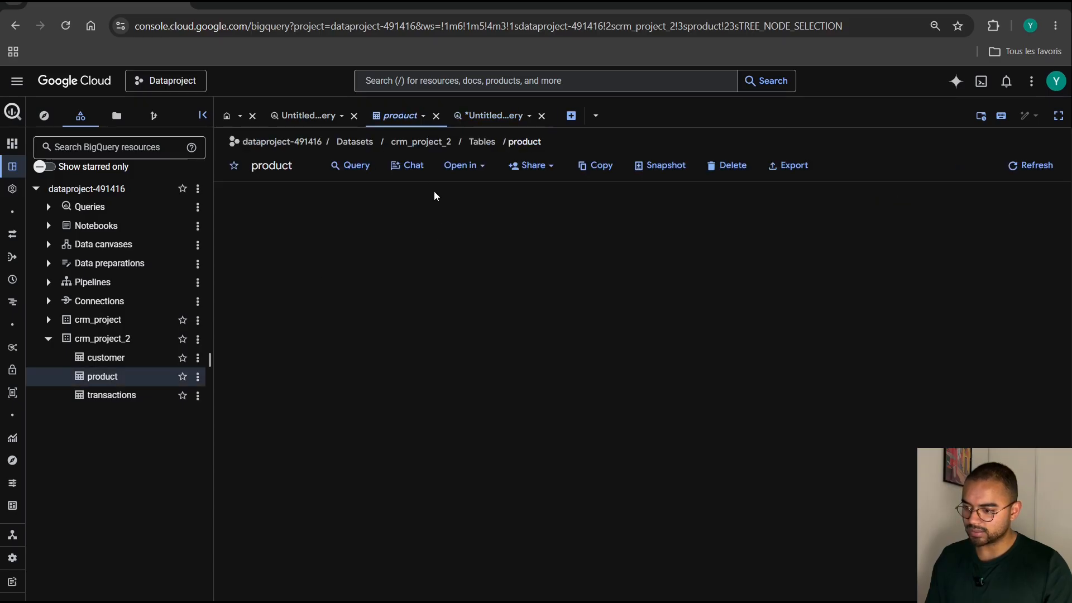
click(357, 171)
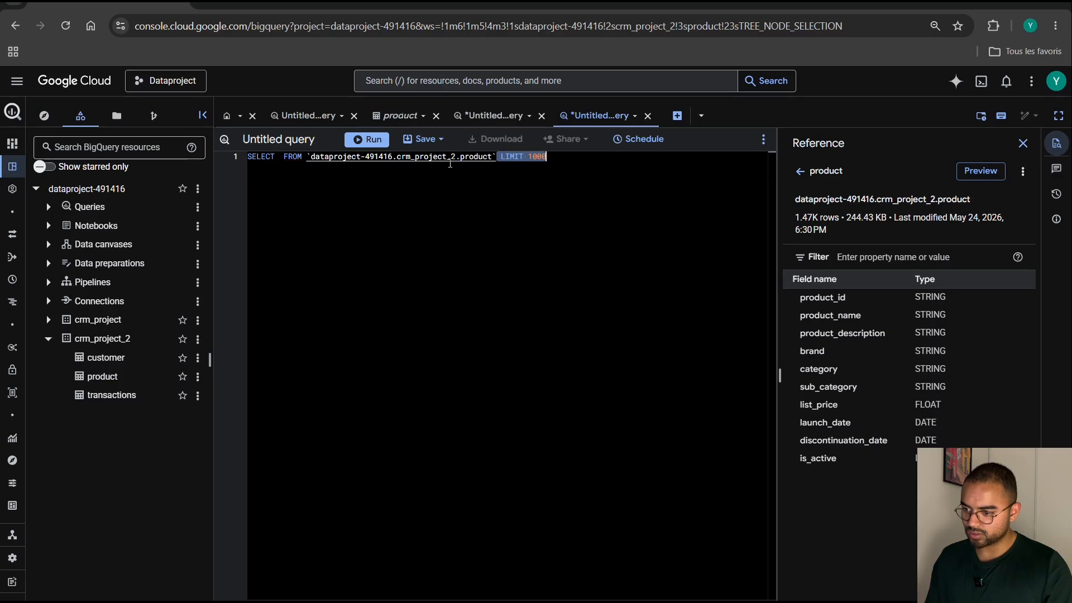
drag(496, 156, 307, 155)
key(ctrl+c)
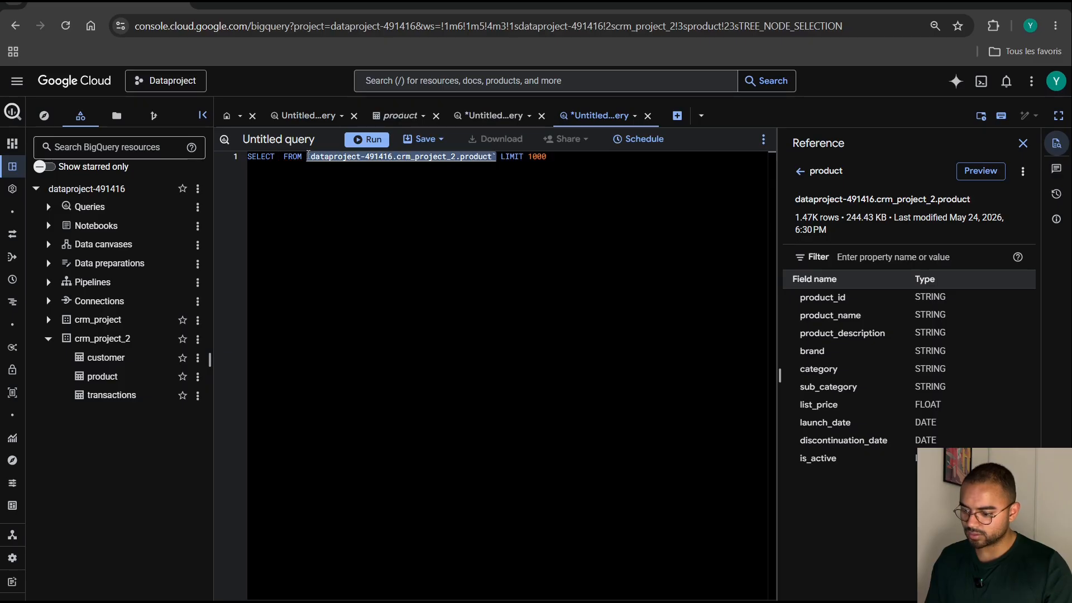
click(494, 116)
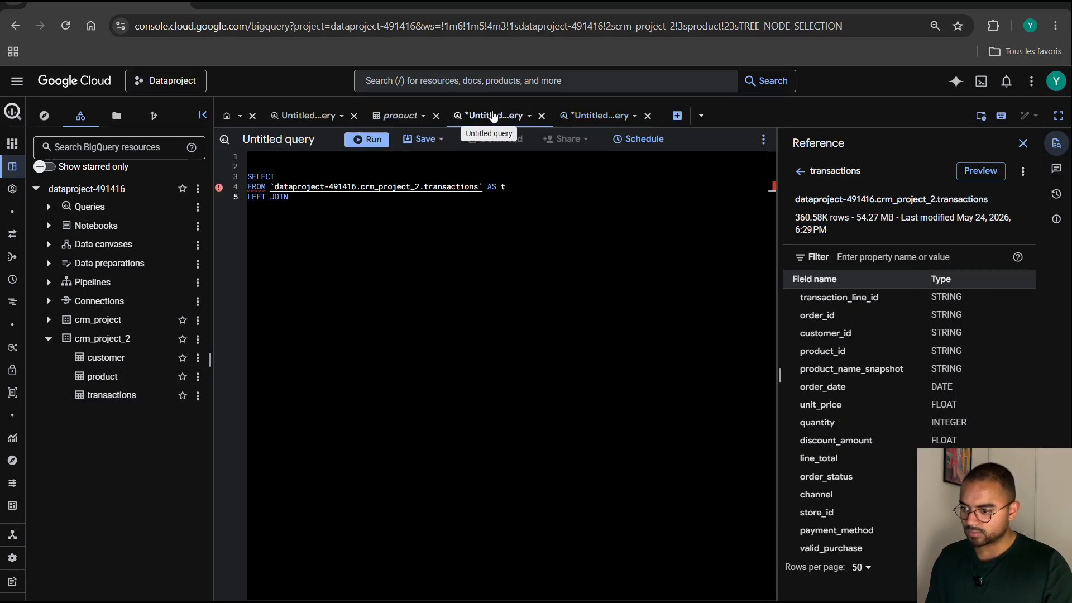
key(ctrl+v)
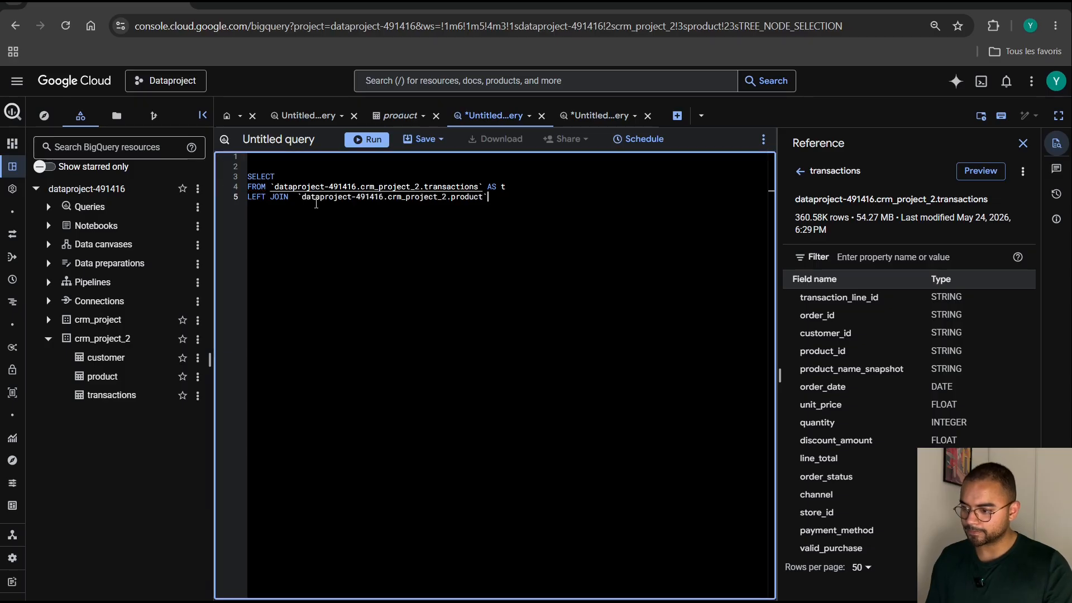
click(299, 196)
key(BackSpace)
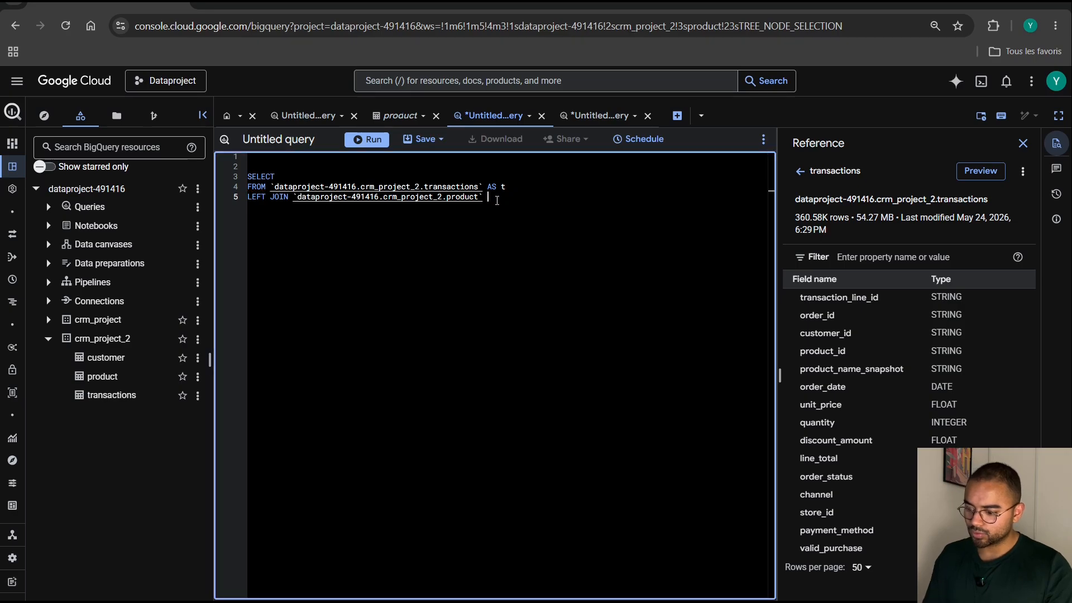
text(AS p)
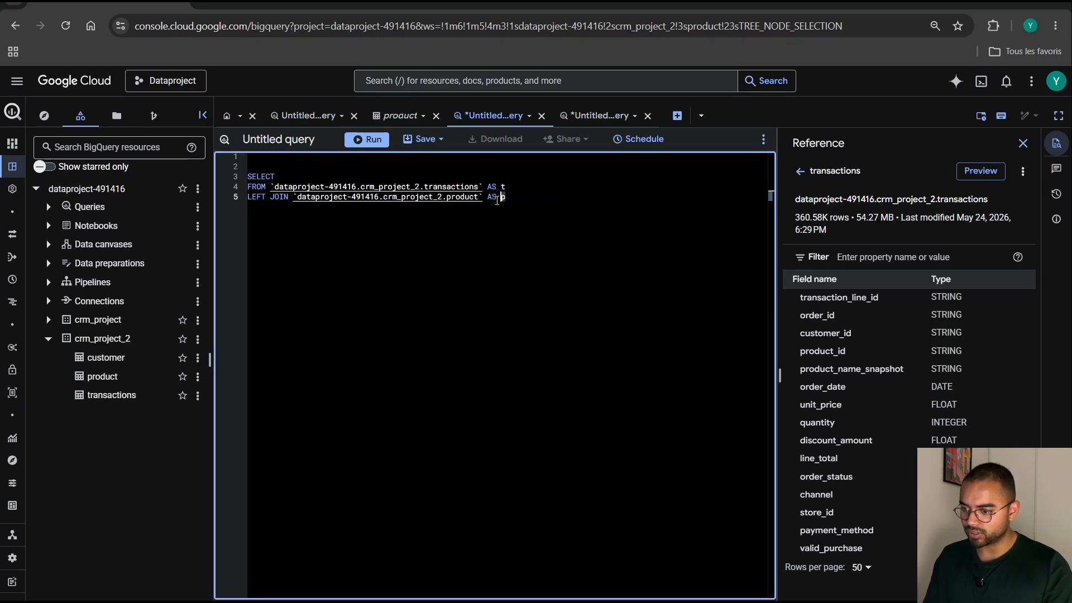
Add the product join condition ON t.product_id = p.product_id on its own line.
key(Return)
text(ON)
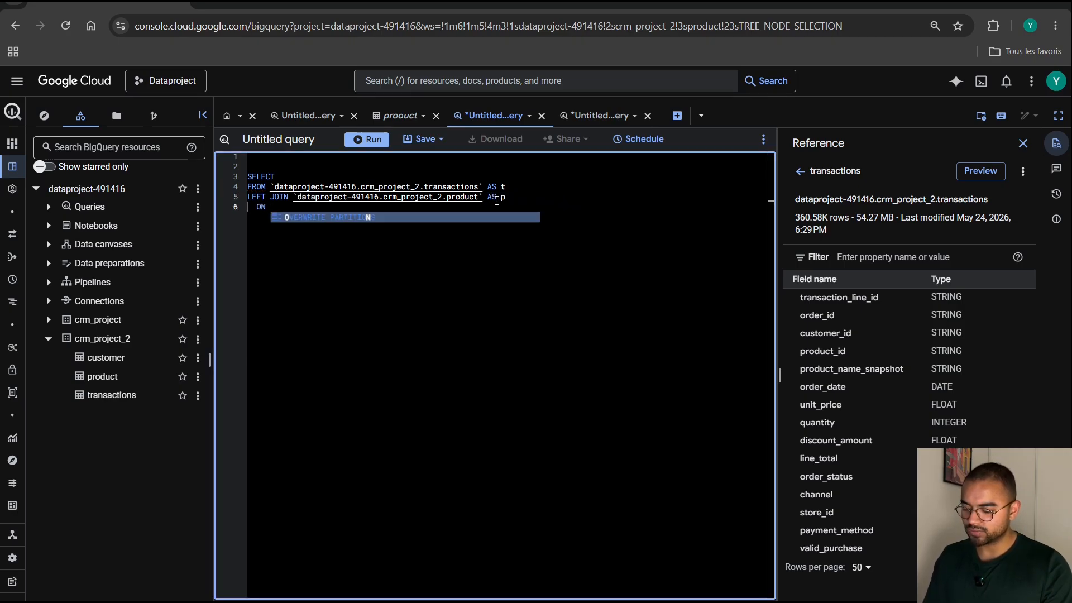
text( t.pr)
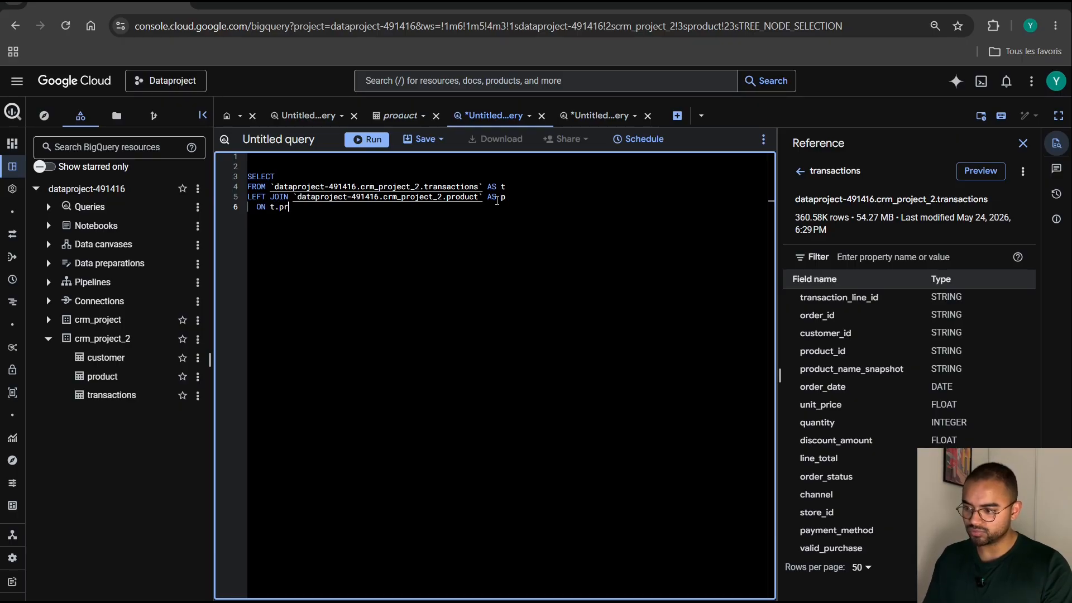
text(oduct_id )
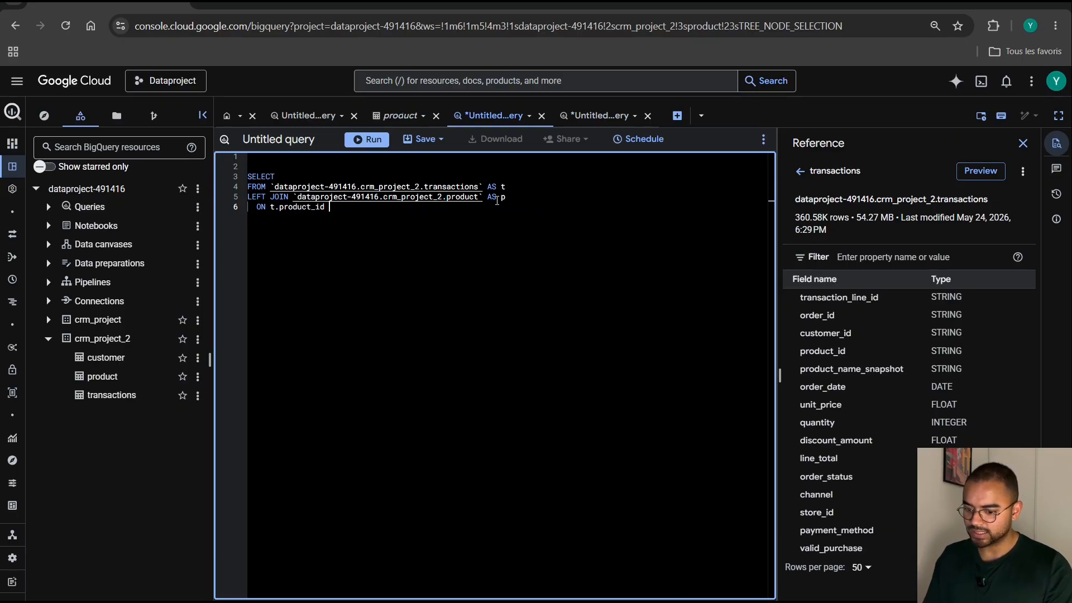
text(= p)
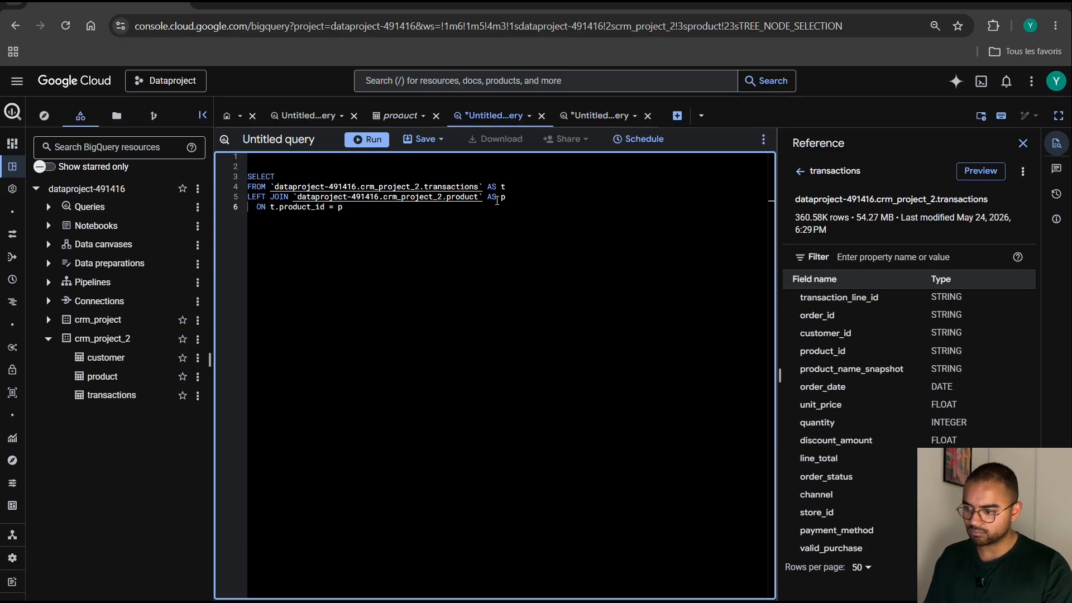
text(?pr.pr)
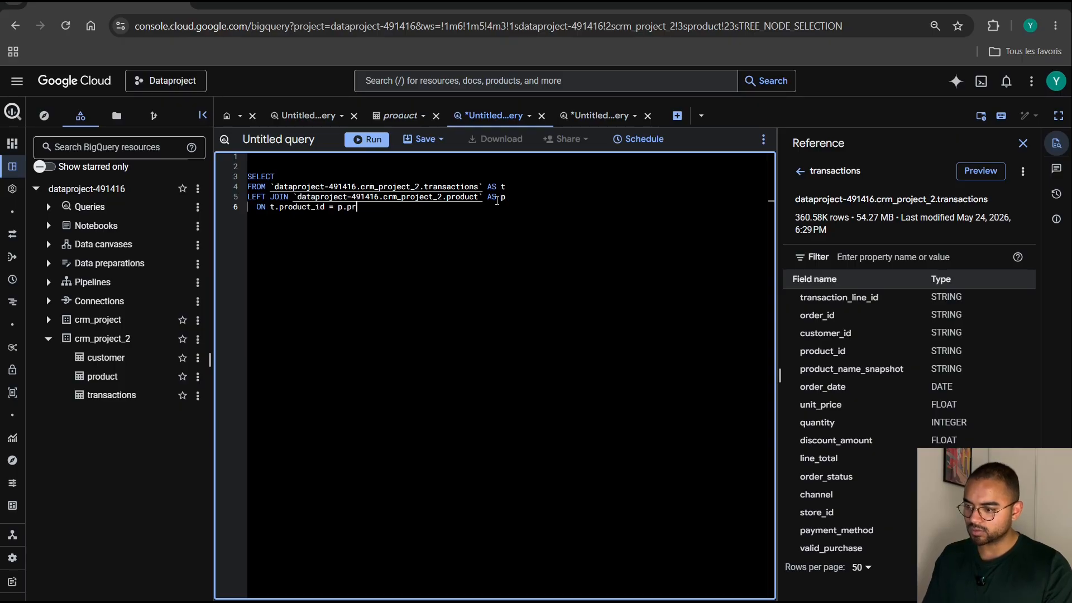
key(Down)
key(Down)
key(Return)
key(BackSpace)
key(BackSpace)
key(BackSpace)
key(BackSpace)
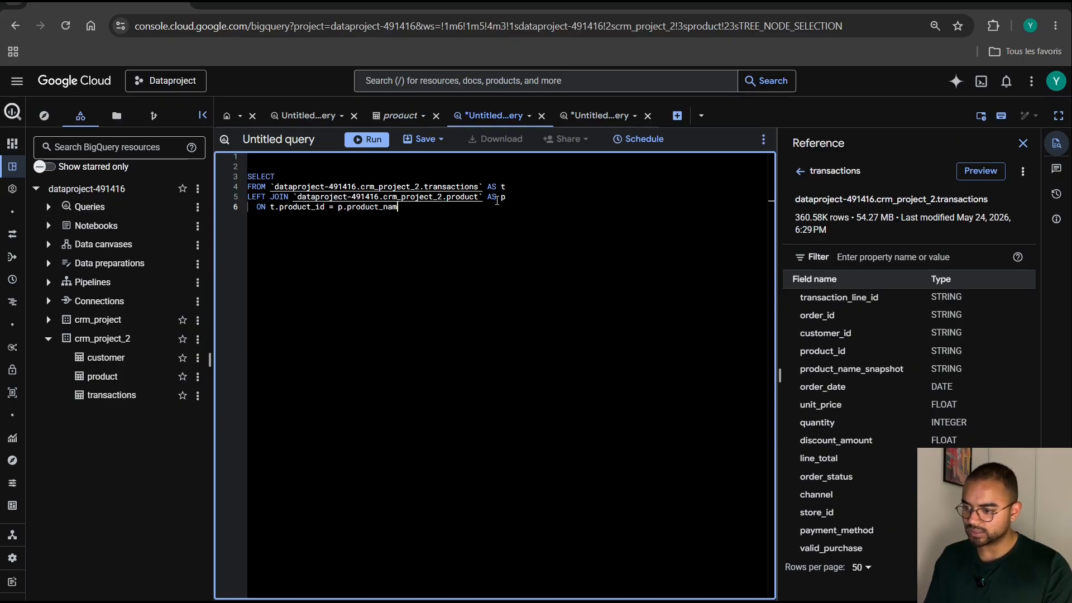
text(id)
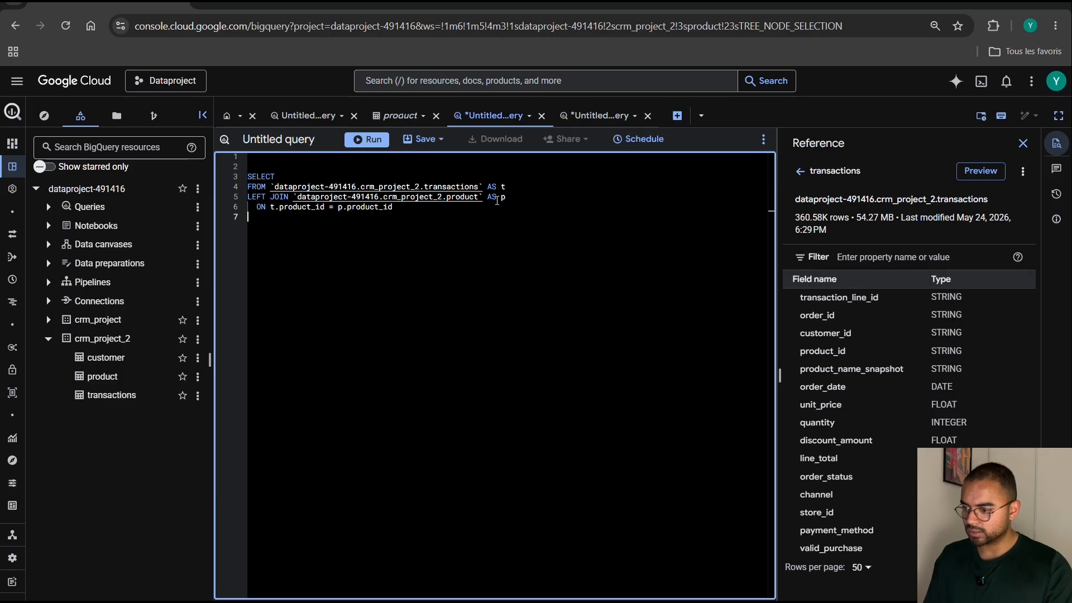
Add a LEFT JOIN to `dataproject-491416.crm_project_2.customer` AS c, copying the table path from a new query on the customer table.
key(Return)
text(LEFT JOO)
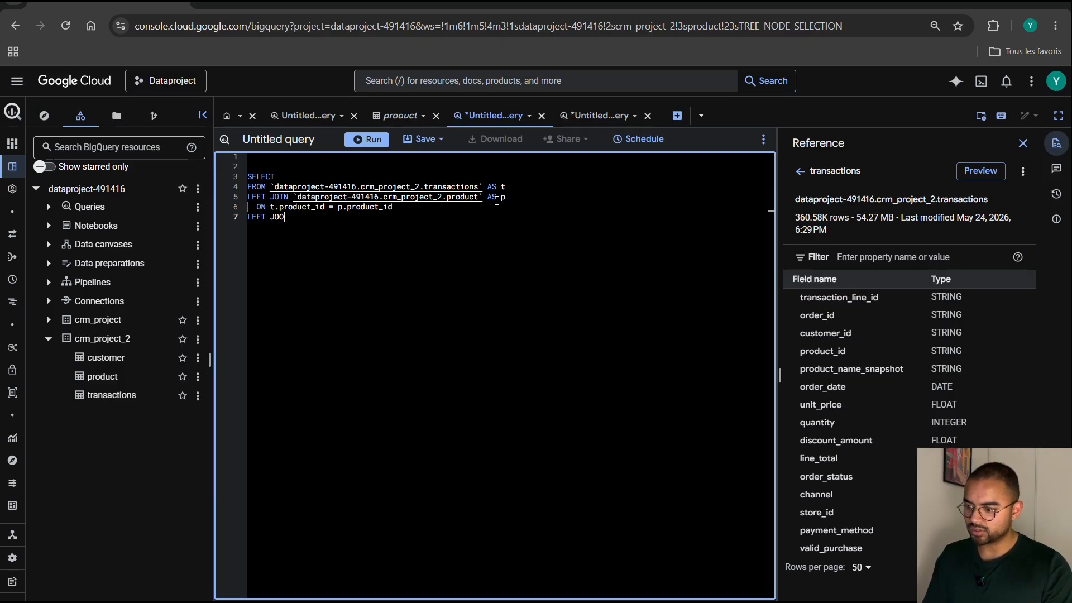
key(BackSpace)
text(IN)
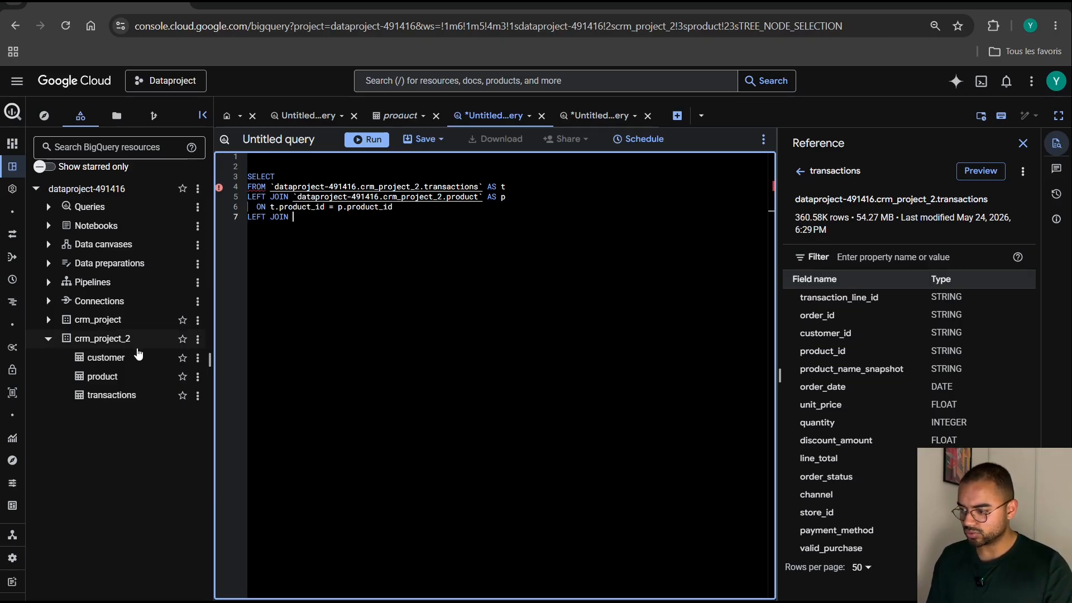
click(128, 366)
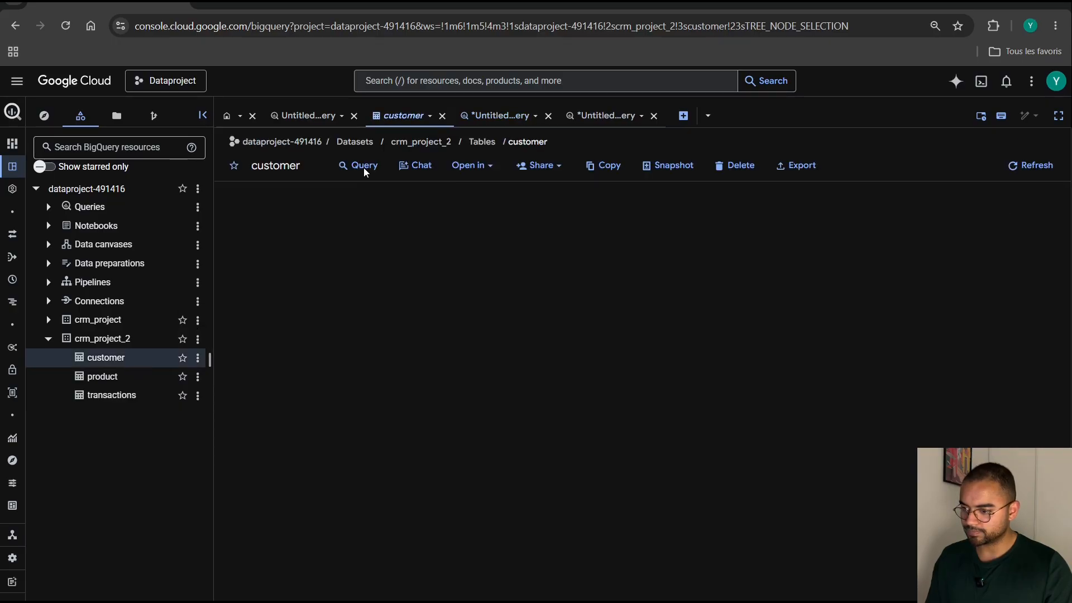
click(360, 166)
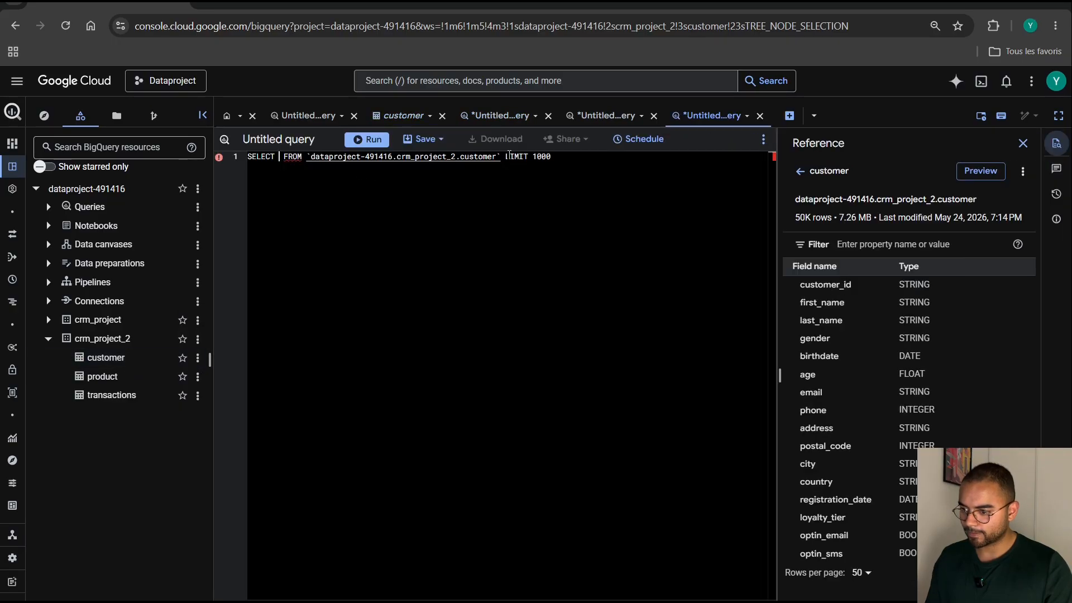
drag(502, 157, 307, 157)
key(ctrl+c)
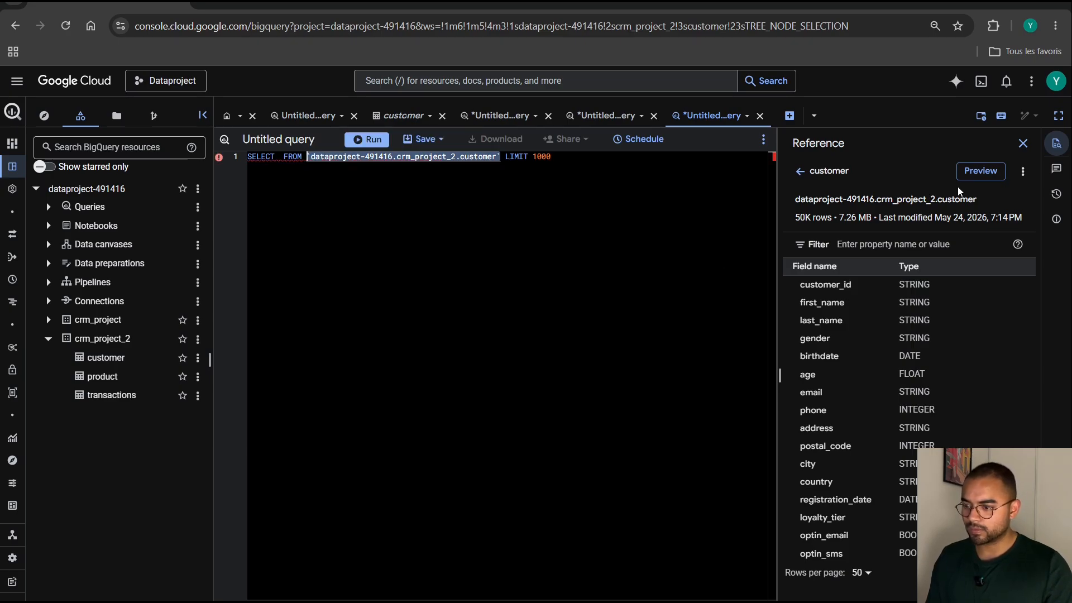
click(530, 115)
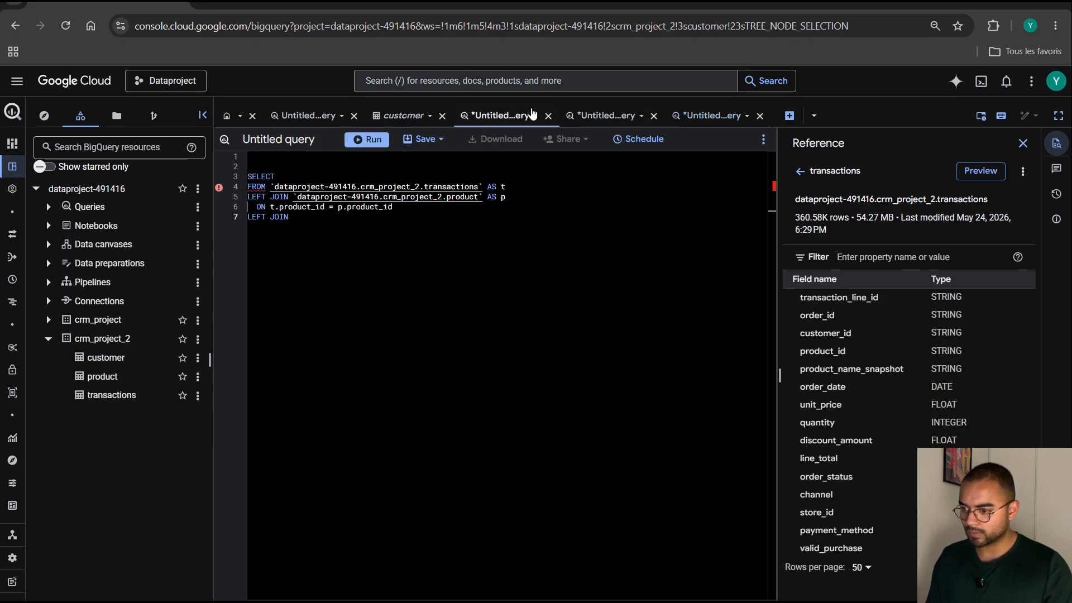
click(353, 219)
key(ctrl+v)
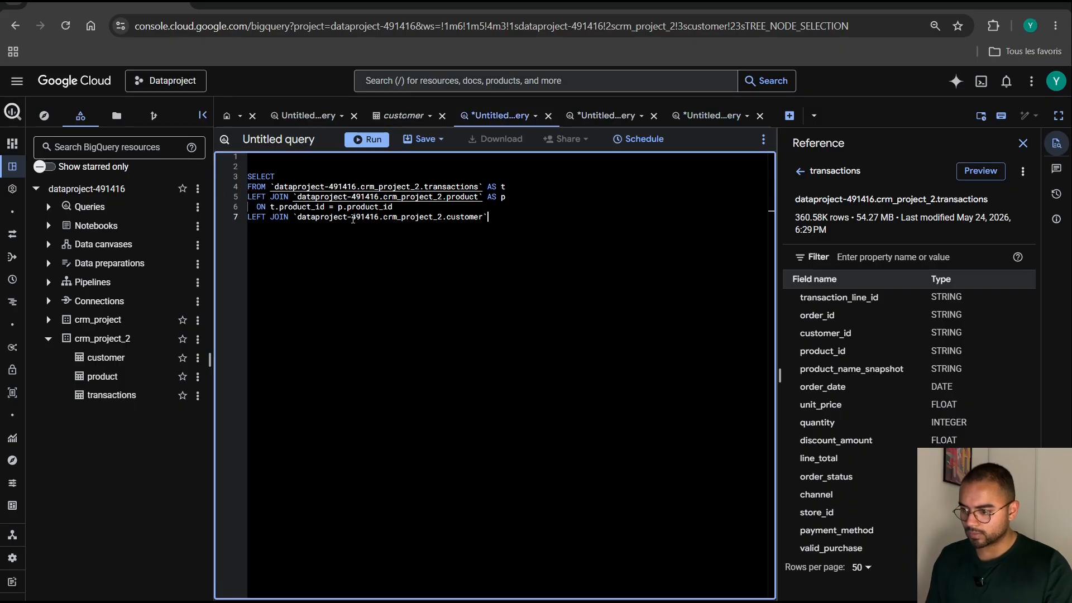
text(AS )
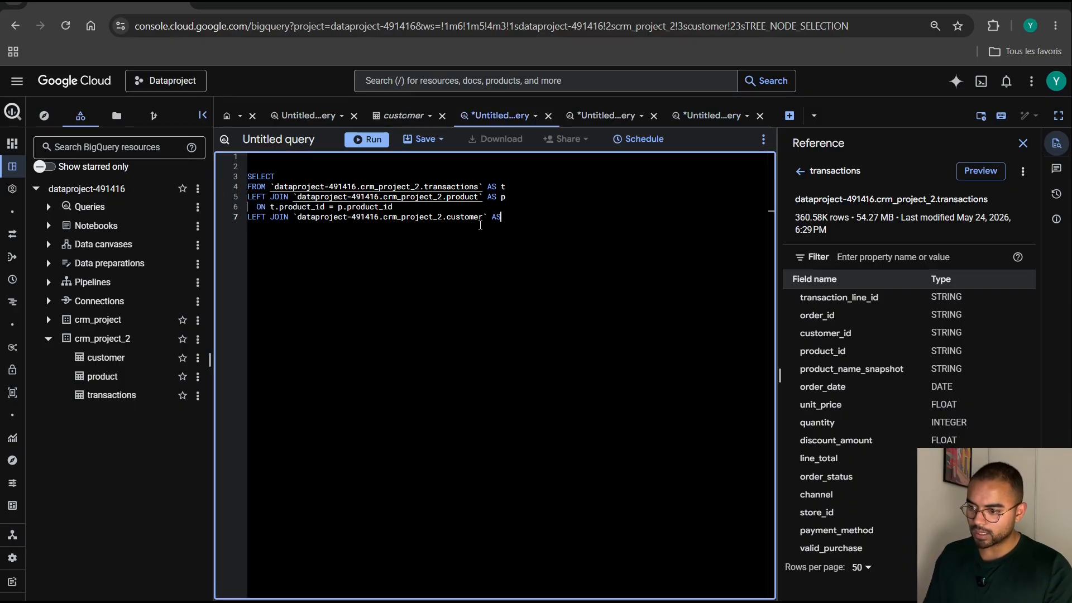
text(c)
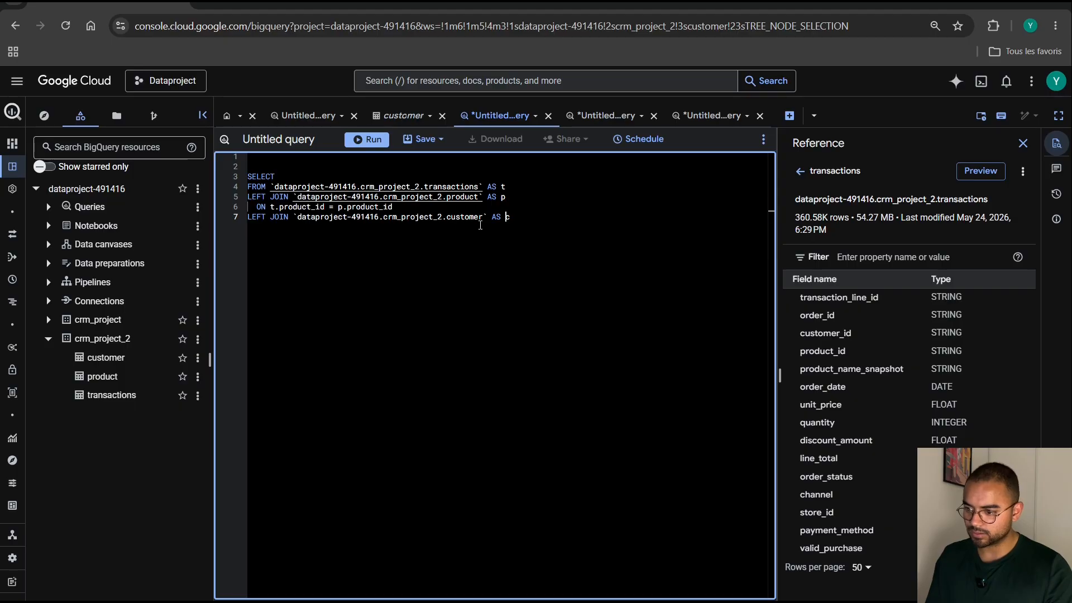
Add the customer join condition ON t.customer_id = c.customer_id on its own line below the customer join.
key(Return)
text(ON)
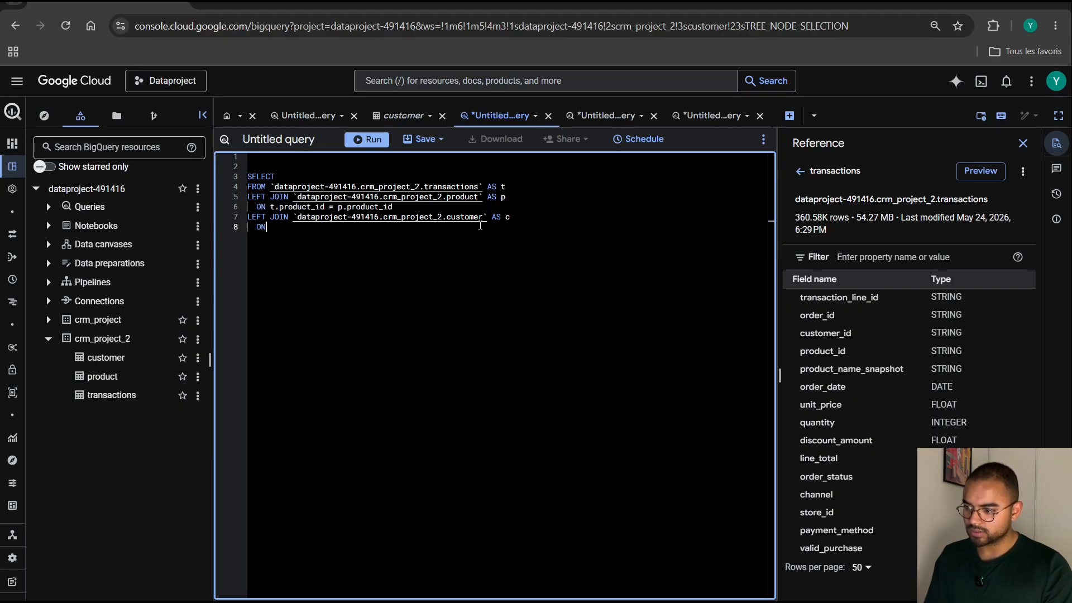
text( t.c)
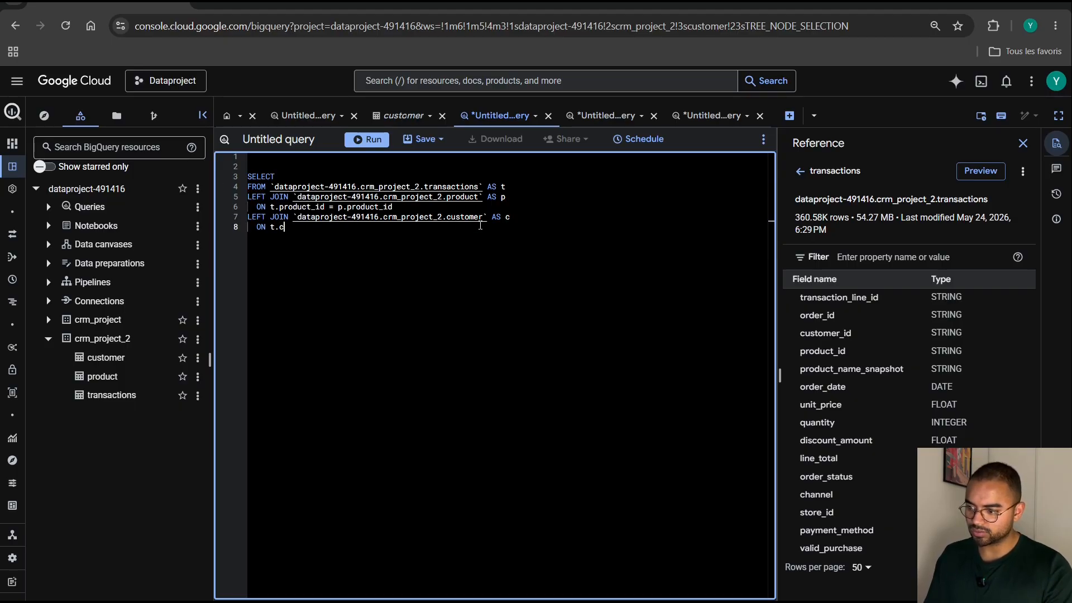
text(ustomer_id = )
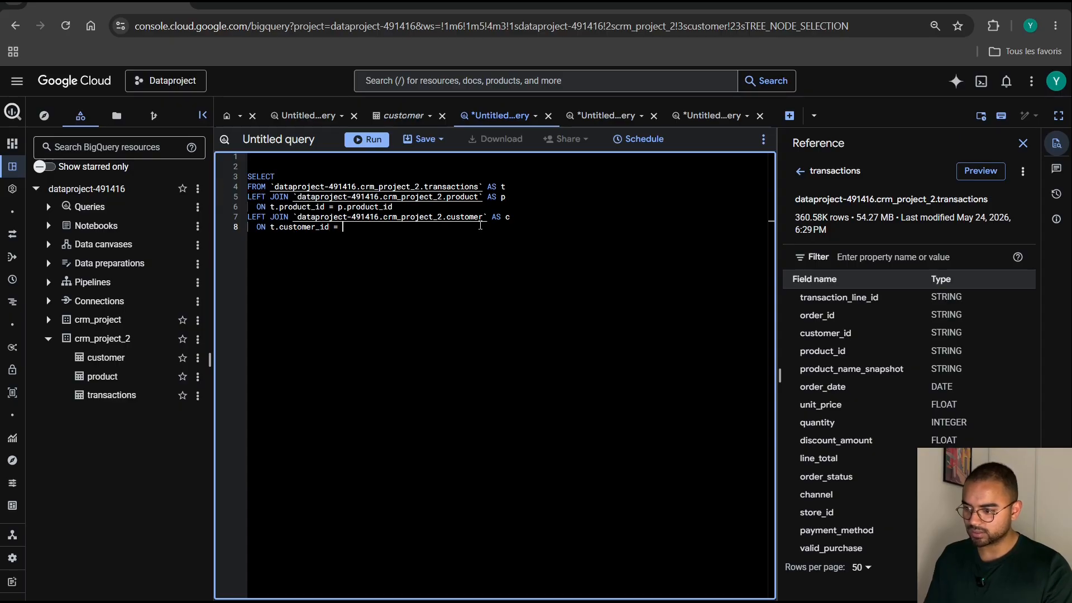
text(c.customer_id)
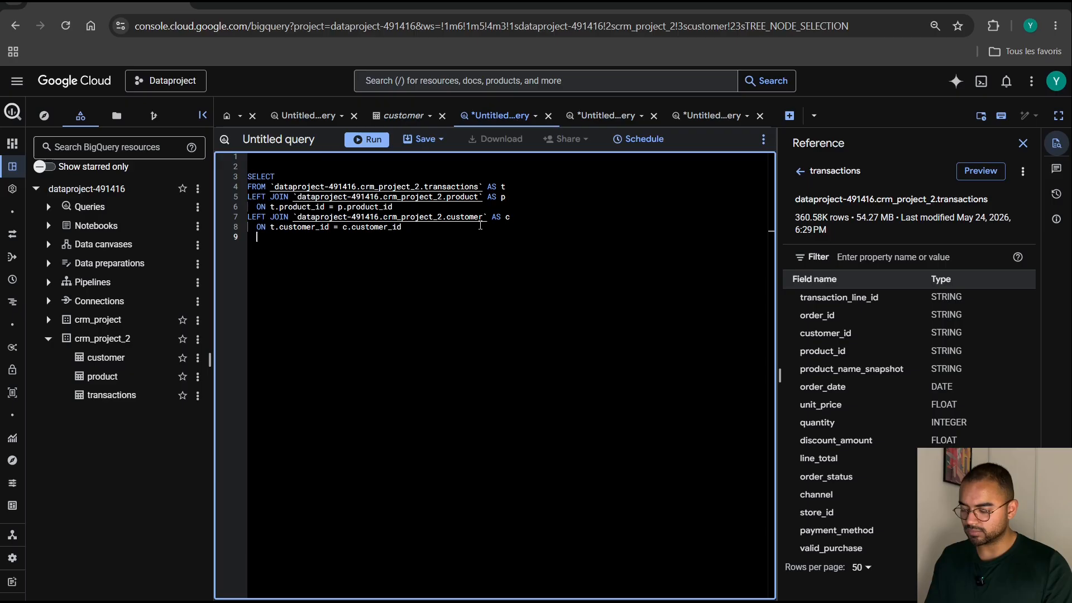
key(BackSpace)
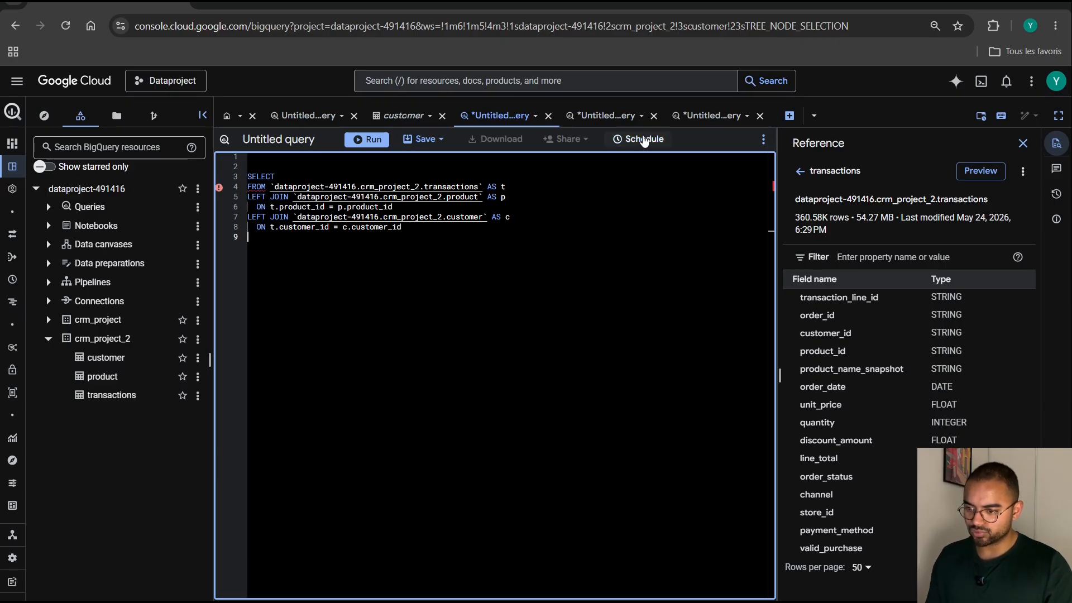
Close the product and customer helper queries, the customer table and the other untitled query, discarding unsaved work and keeping only the join query open.
click(654, 115)
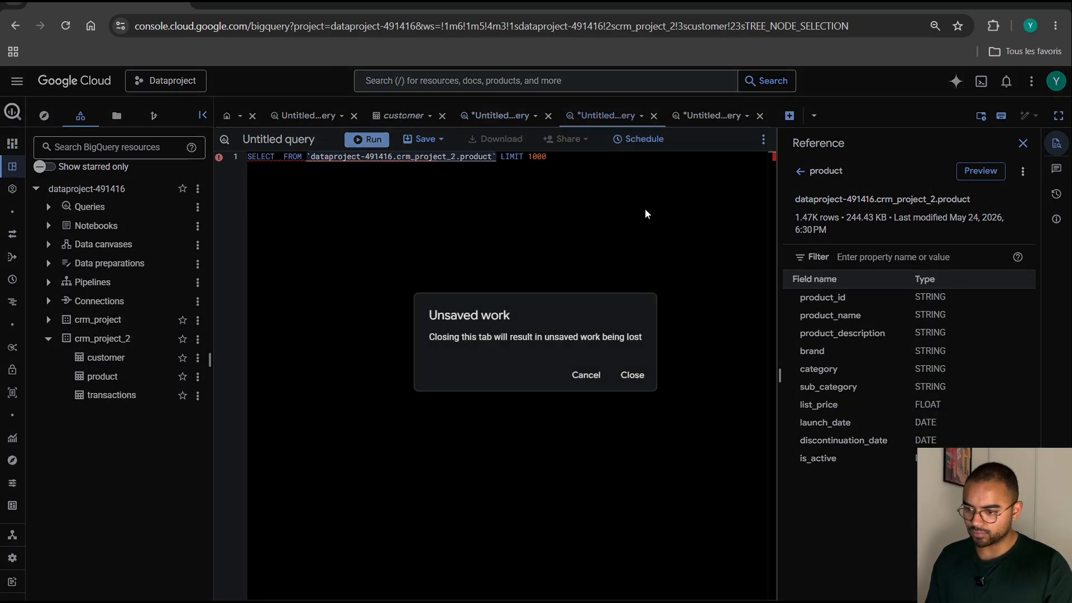
click(632, 375)
click(653, 115)
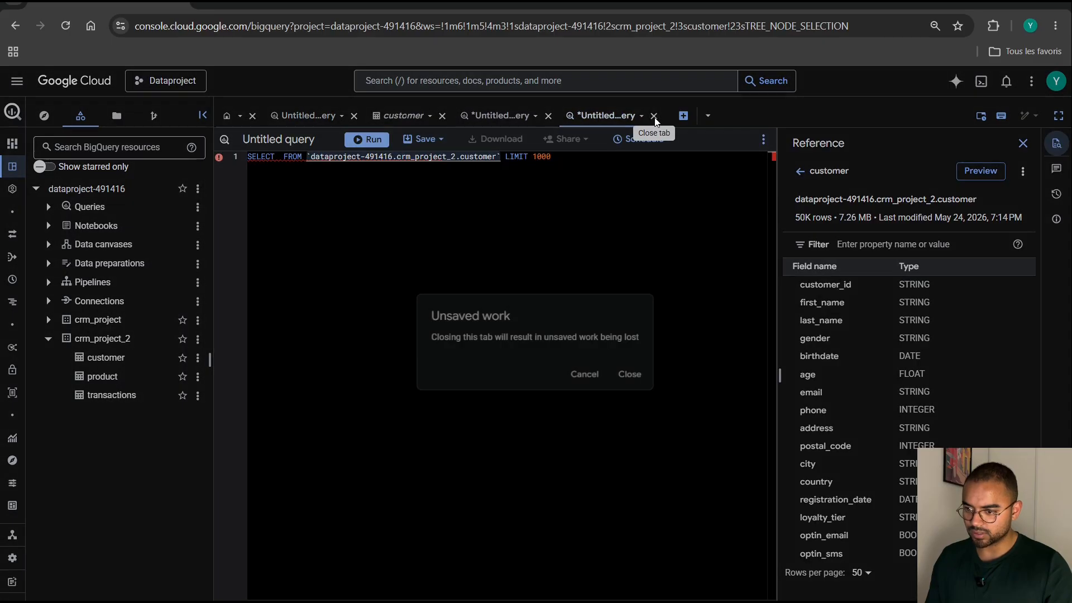
click(633, 375)
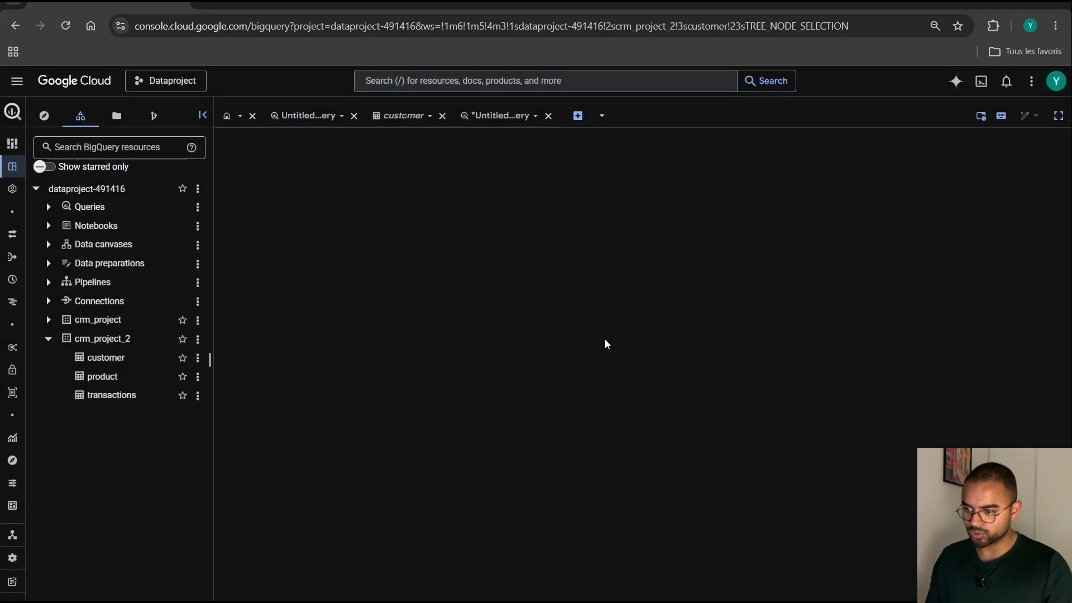
click(442, 116)
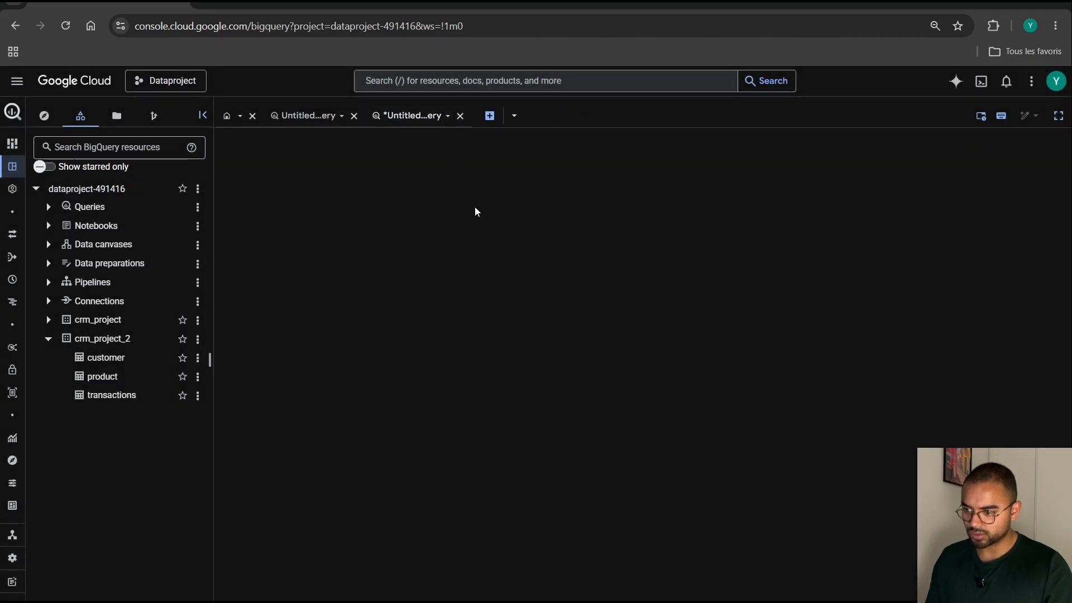
click(353, 116)
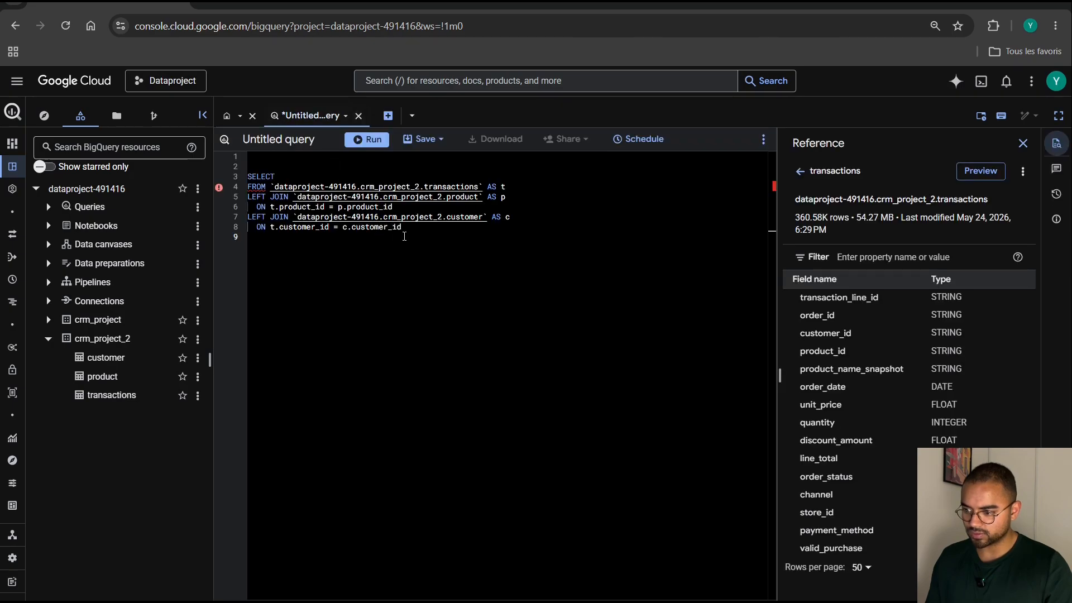
Add the filter WHERE valid_purchase = 1 on a new line below the customer join condition.
click(416, 231)
key(Return)
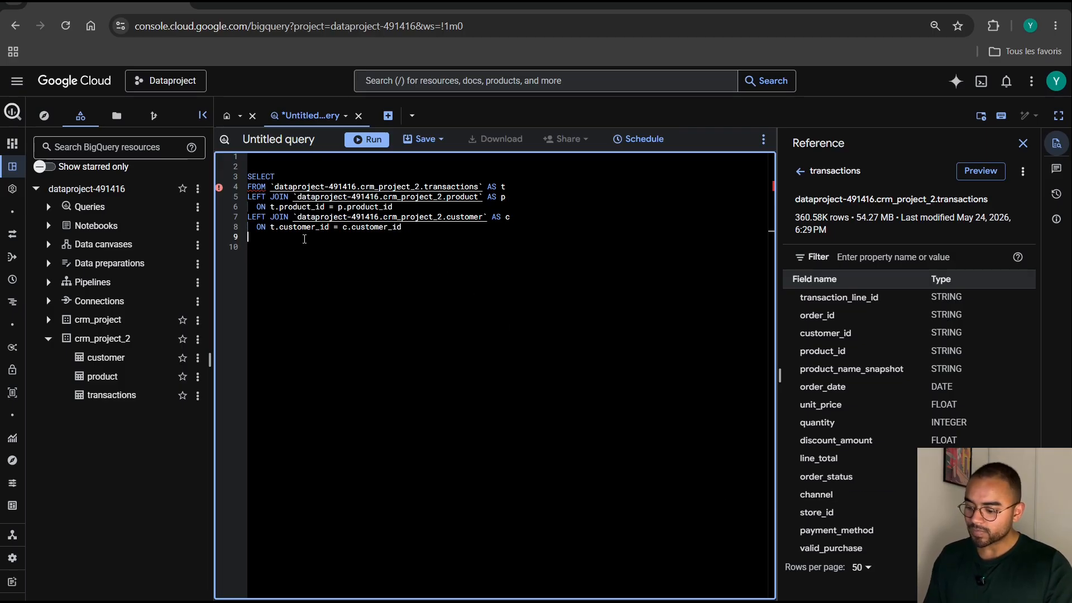
text(W)
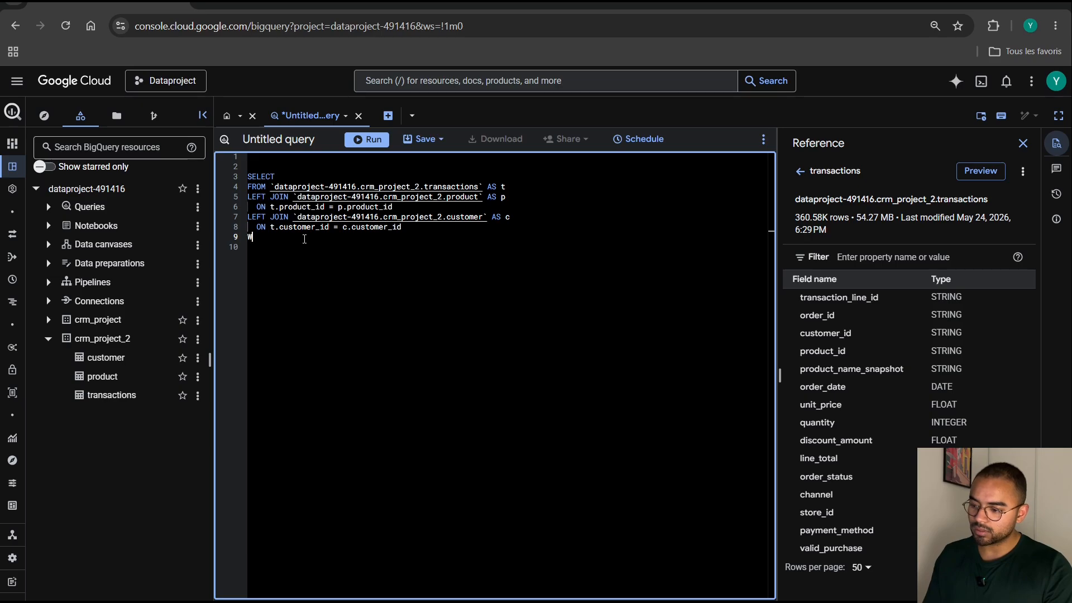
text(HERE)
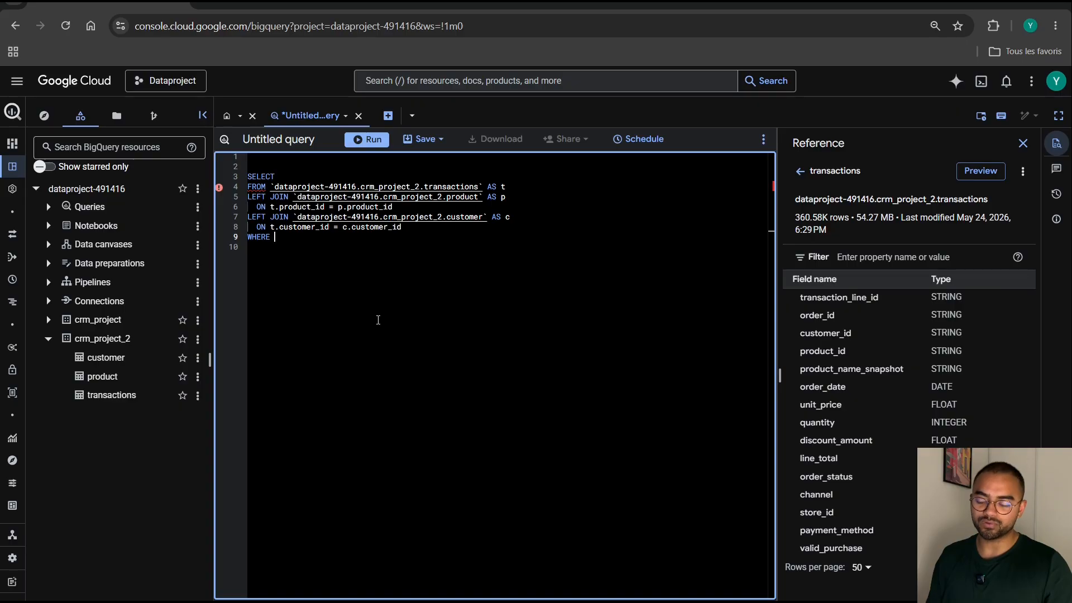
text(vali)
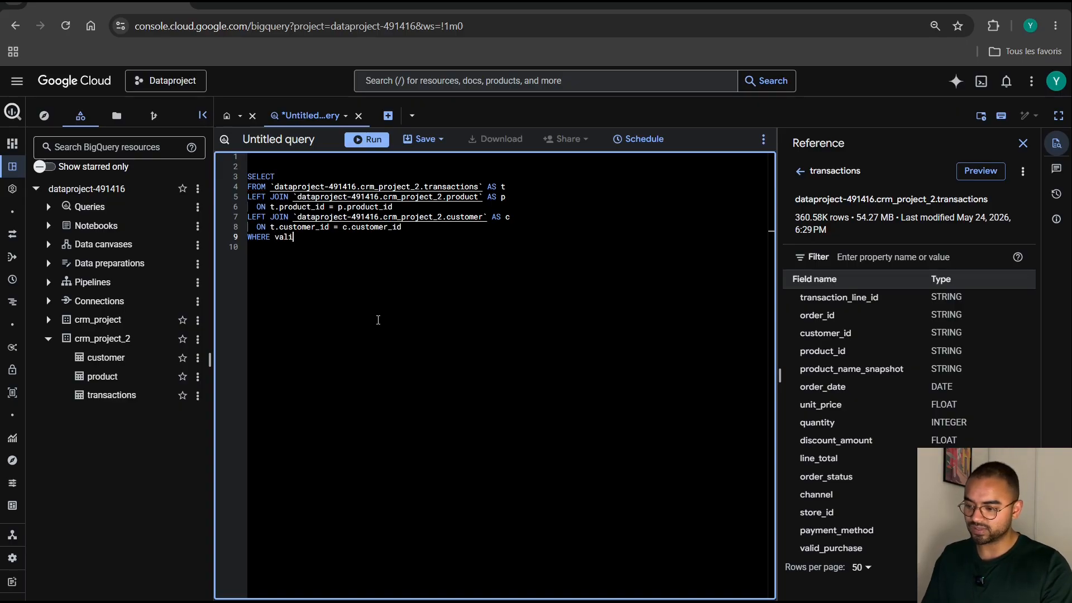
text(d_pircha)
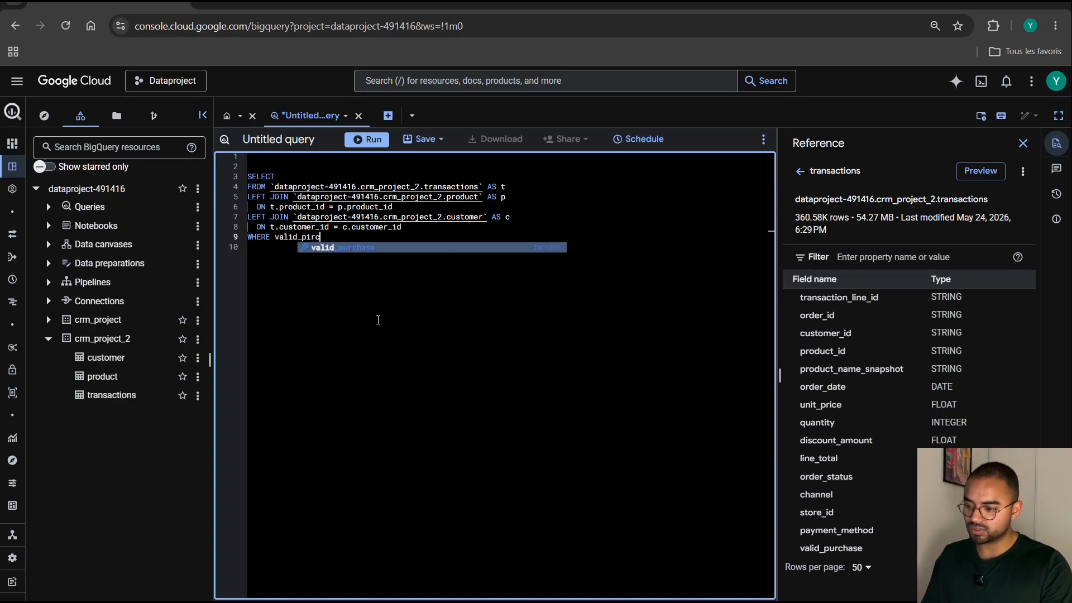
key(BackSpace)
key(BackSpace)
key(BackSpace)
key(BackSpace)
text(rcha)
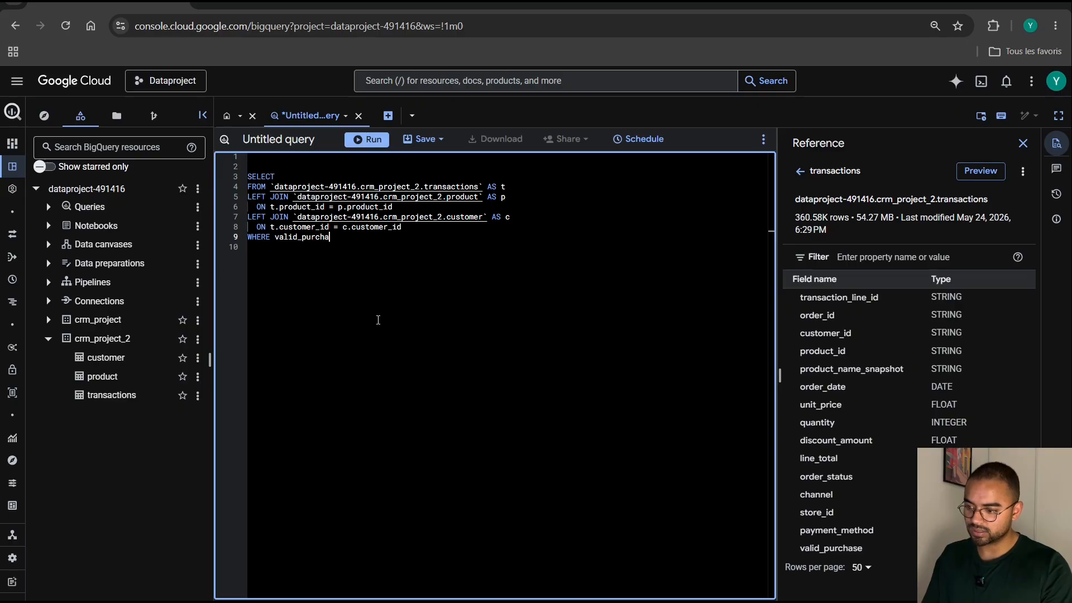
text(se = 1)
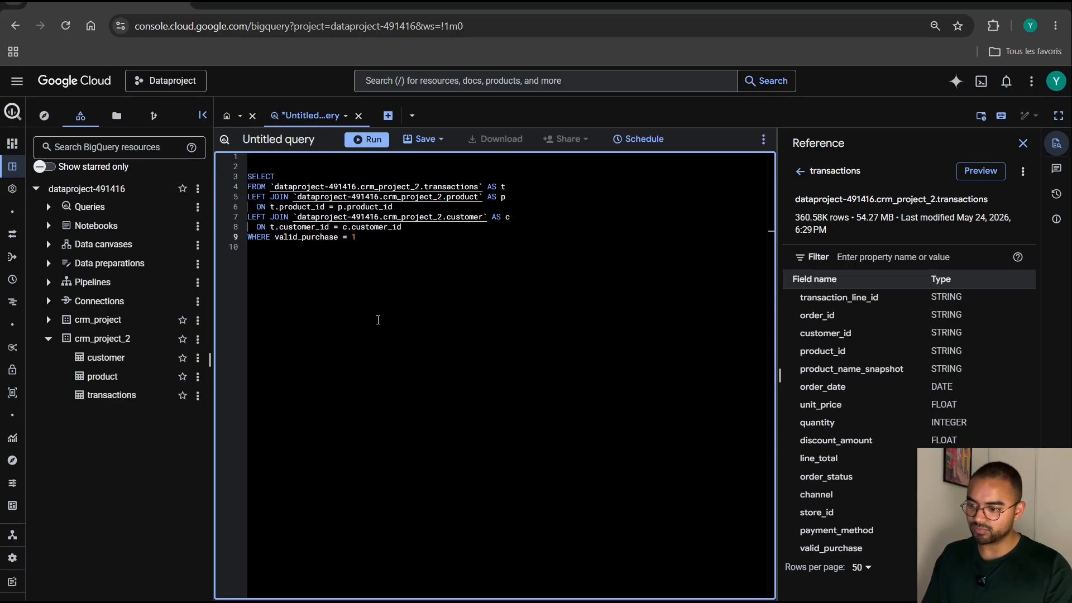
Qualify valid_purchase with the alias t and add a second condition AND t.order_status = '' with the quotes left empty.
key(Return)
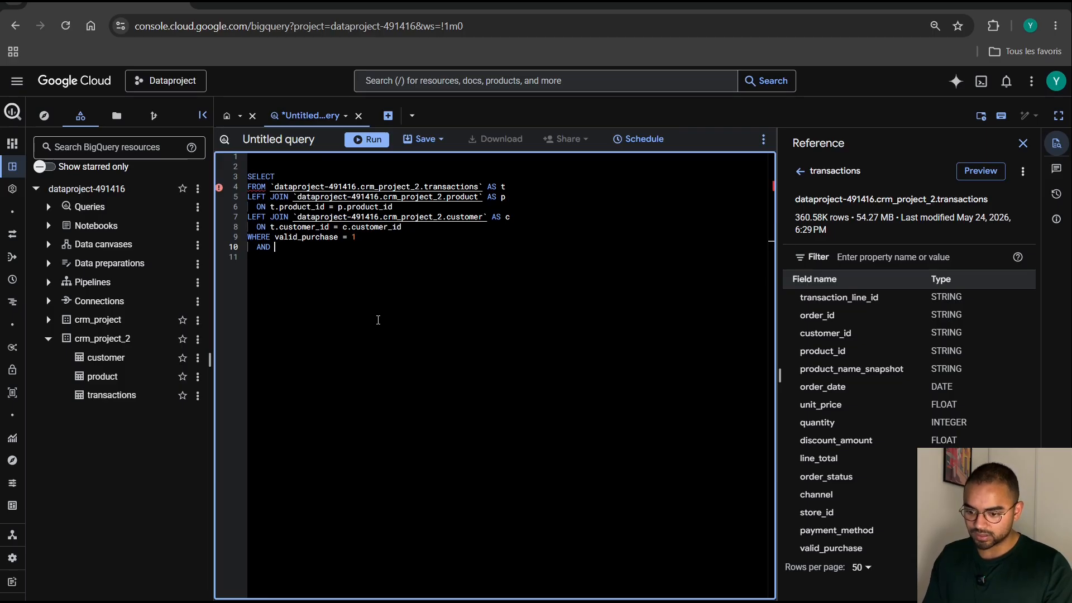
click(276, 236)
text(t.)
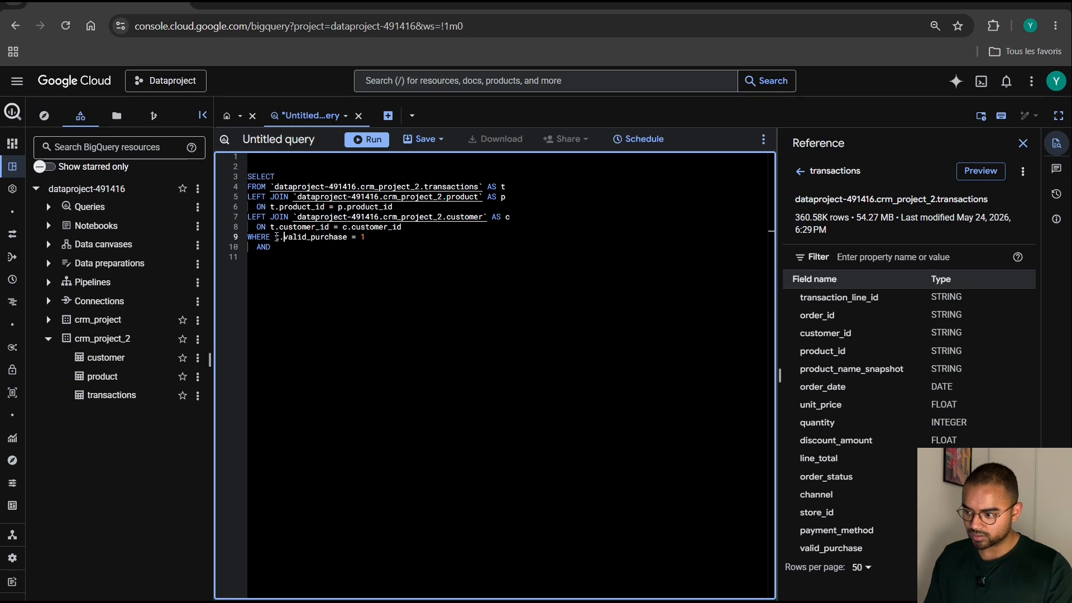
click(273, 246)
text(t.)
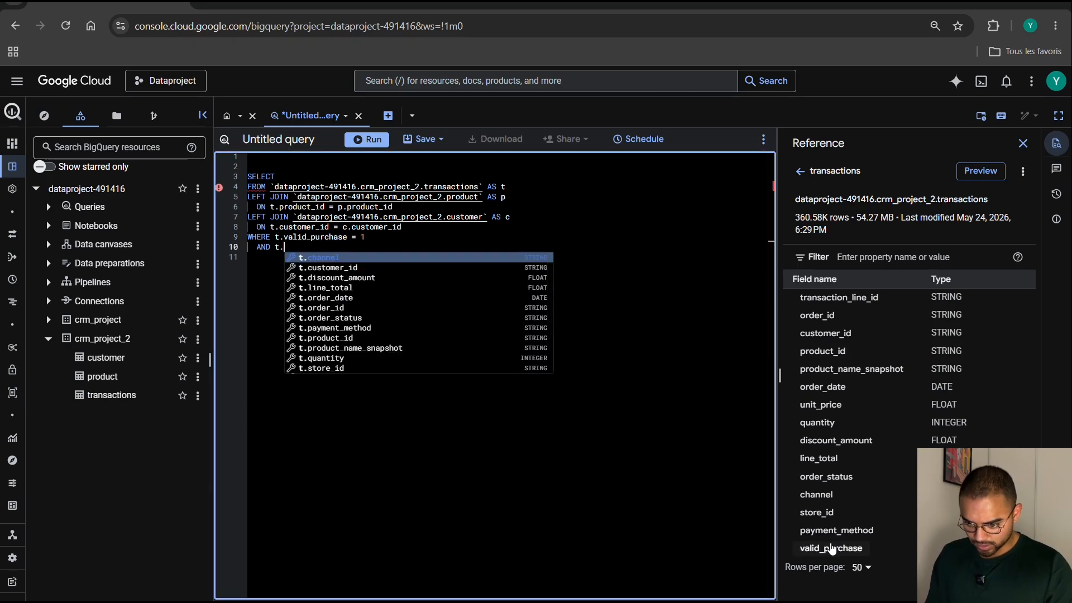
click(824, 477)
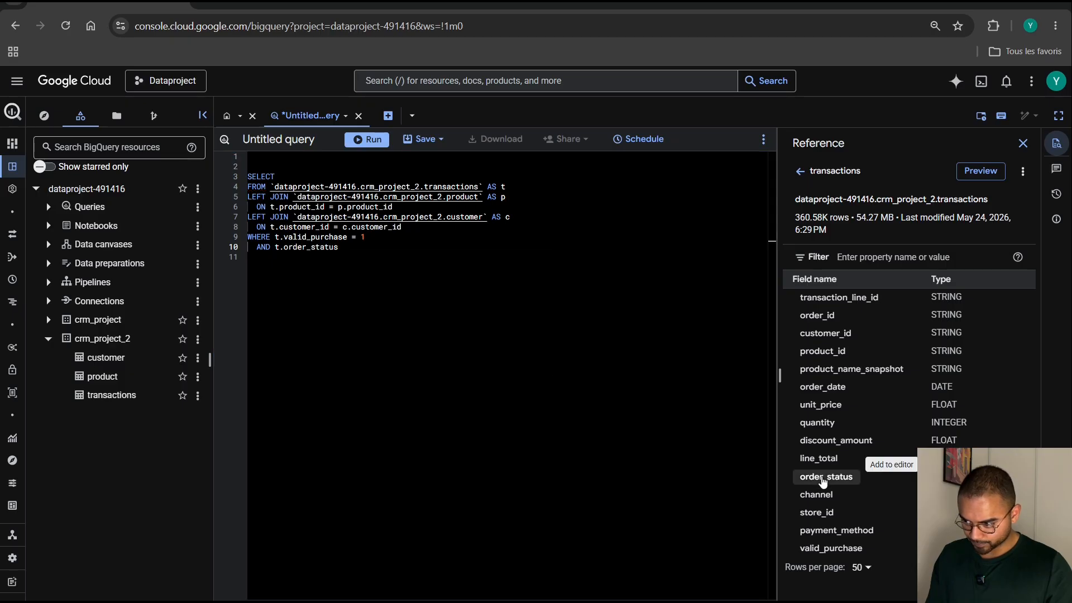
click(364, 248)
text(= ')
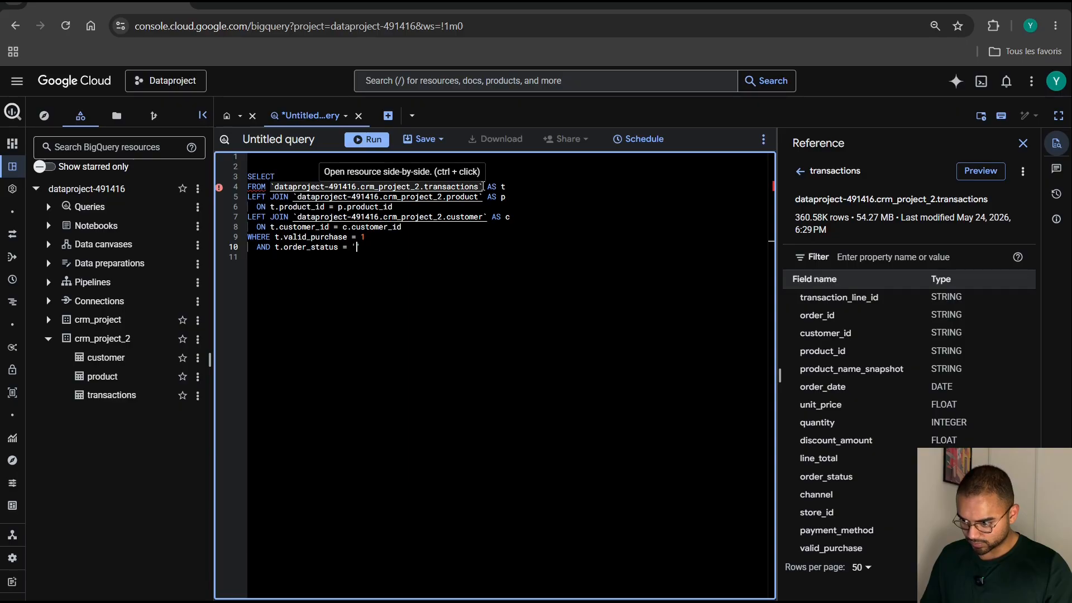
Copy the SELECT and FROM transactions lines below the join query as a second query, and end the join query with a semicolon.
drag(483, 187, 243, 178)
key(ctrl+c)
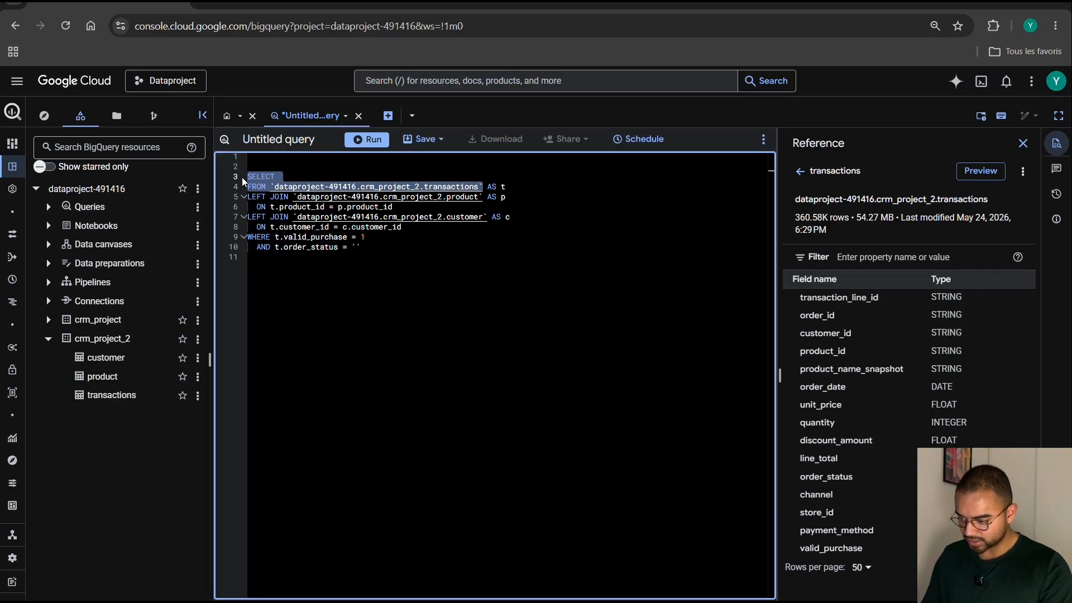
click(399, 275)
key(Return)
key(Return)
key(Return)
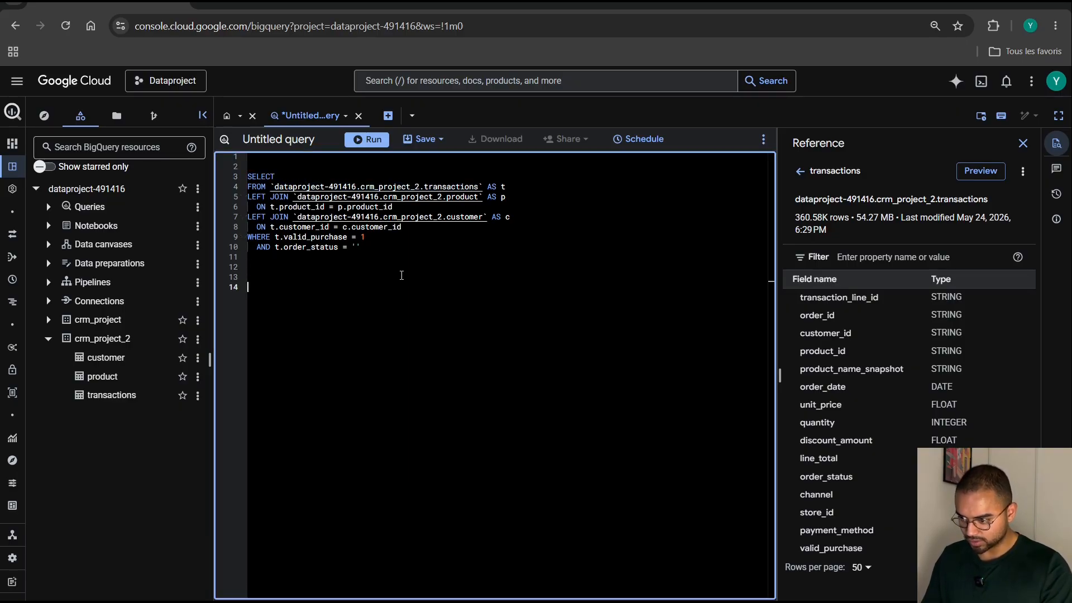
key(ctrl+v)
click(324, 262)
text(;)
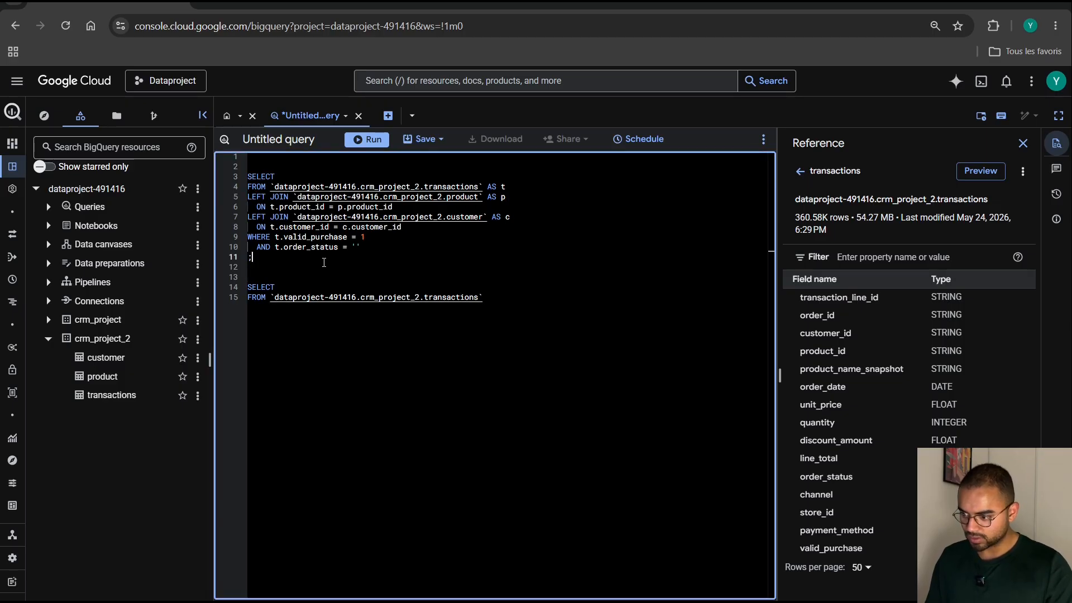
Complete the second query so it selects order_status from the transactions table with GROUP BY 1.
click(306, 286)
key(Return)
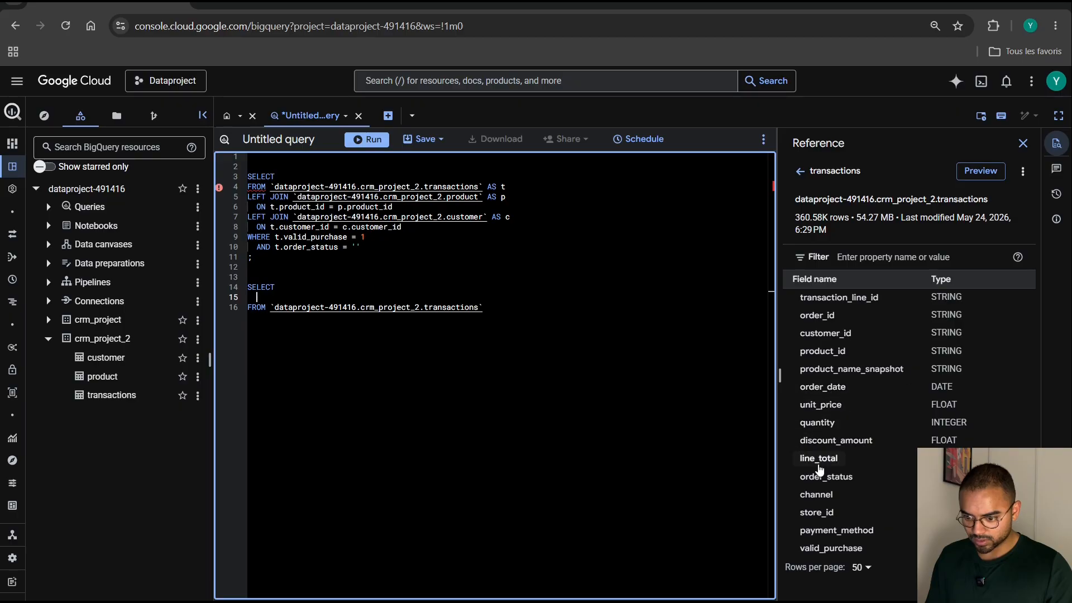
click(830, 478)
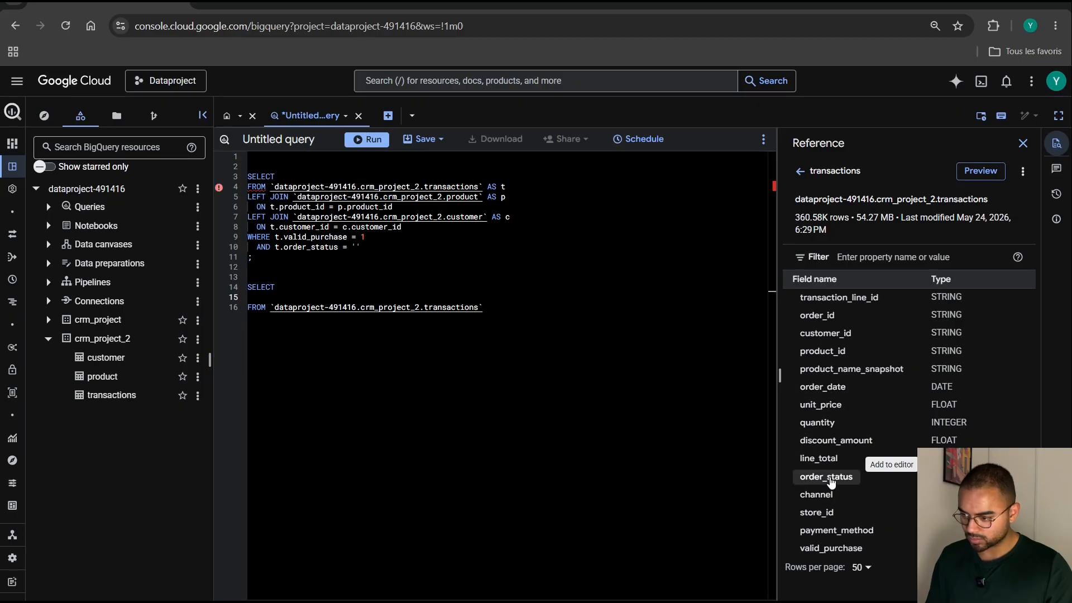
click(499, 309)
key(Return)
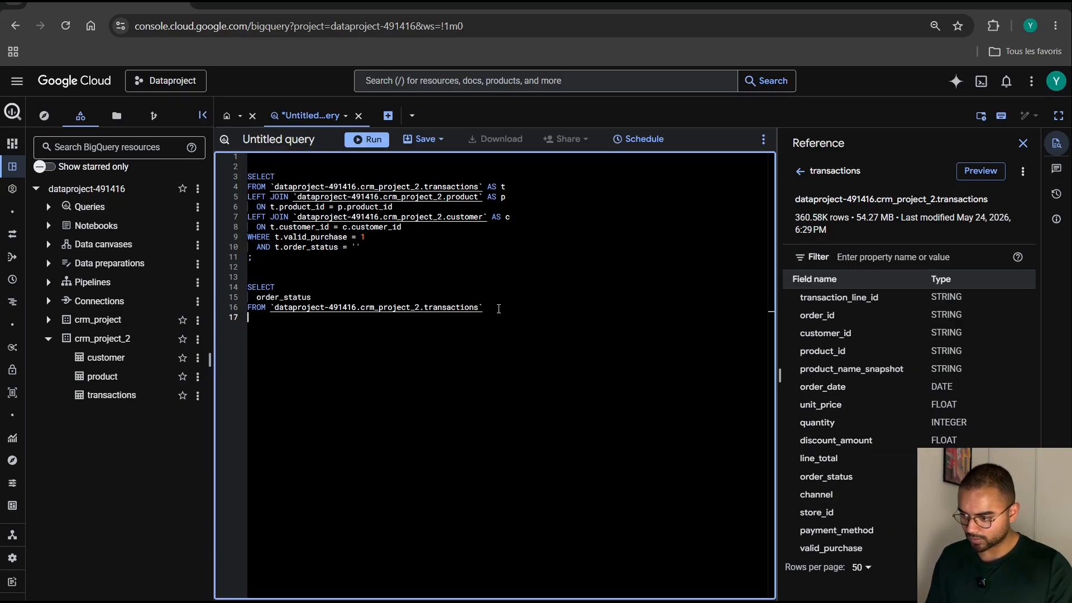
text(GROUP BY 1)
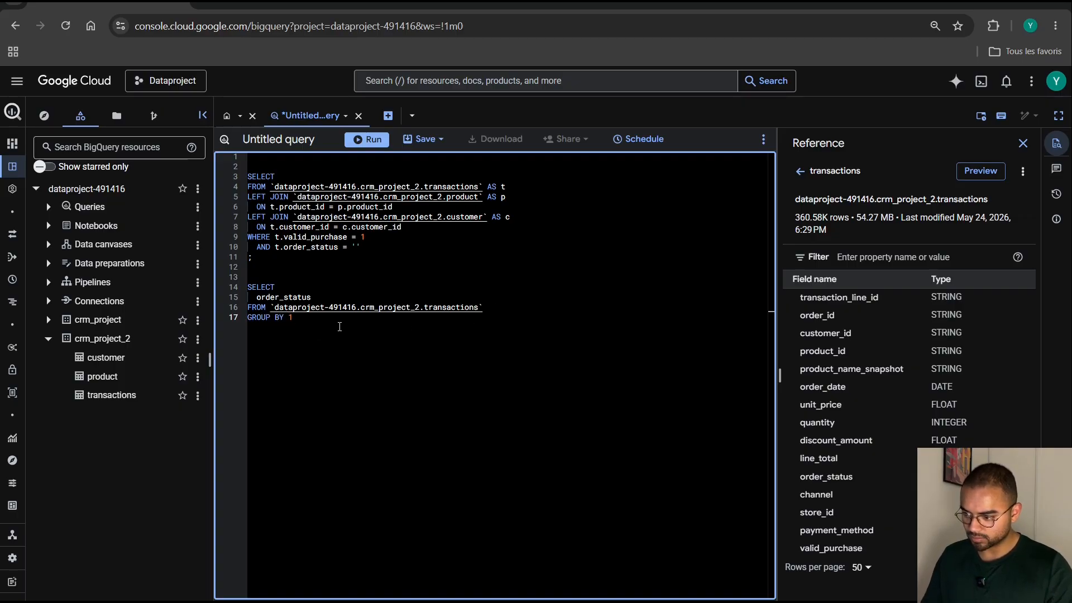
Run only the second query to list the distinct order_status values, and enlarge the results area.
drag(339, 327, 243, 291)
click(372, 140)
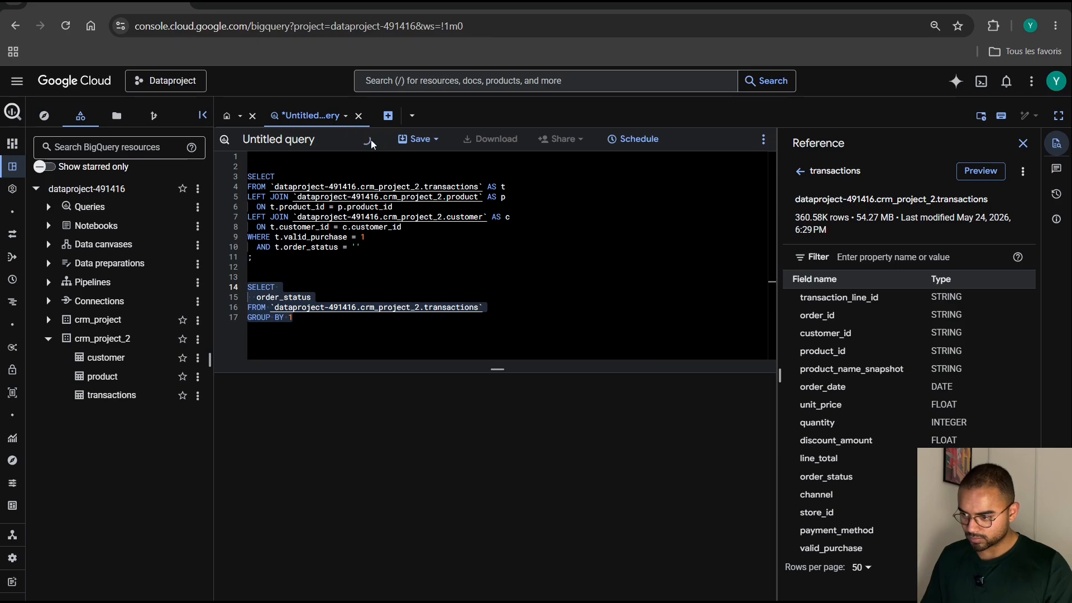
drag(497, 347, 497, 310)
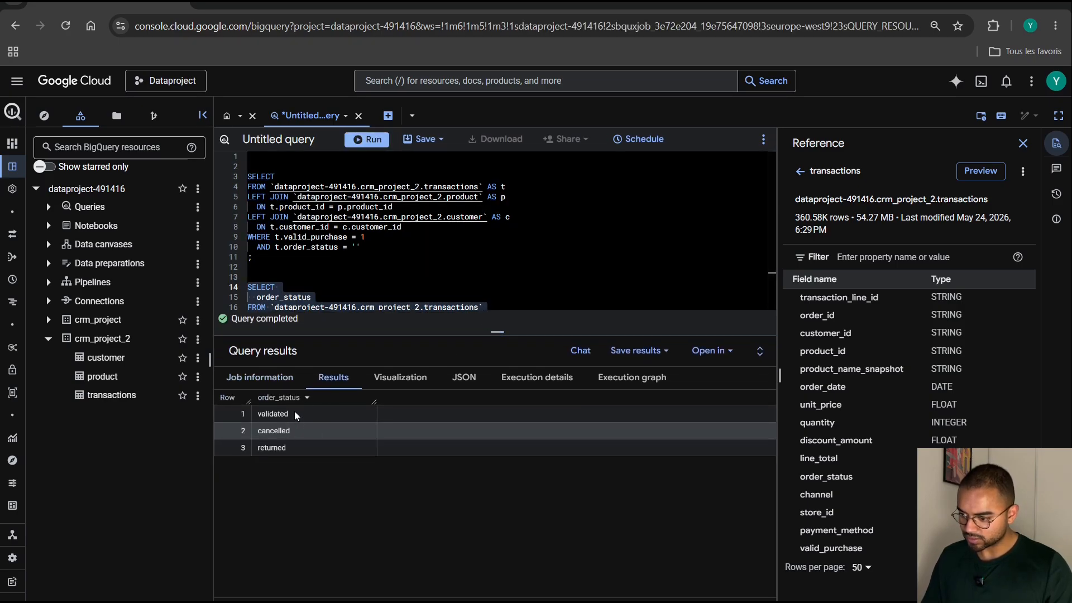
Copy the value validated from the results into the empty quotes of the t.order_status condition, and enlarge the editor area.
click(267, 415)
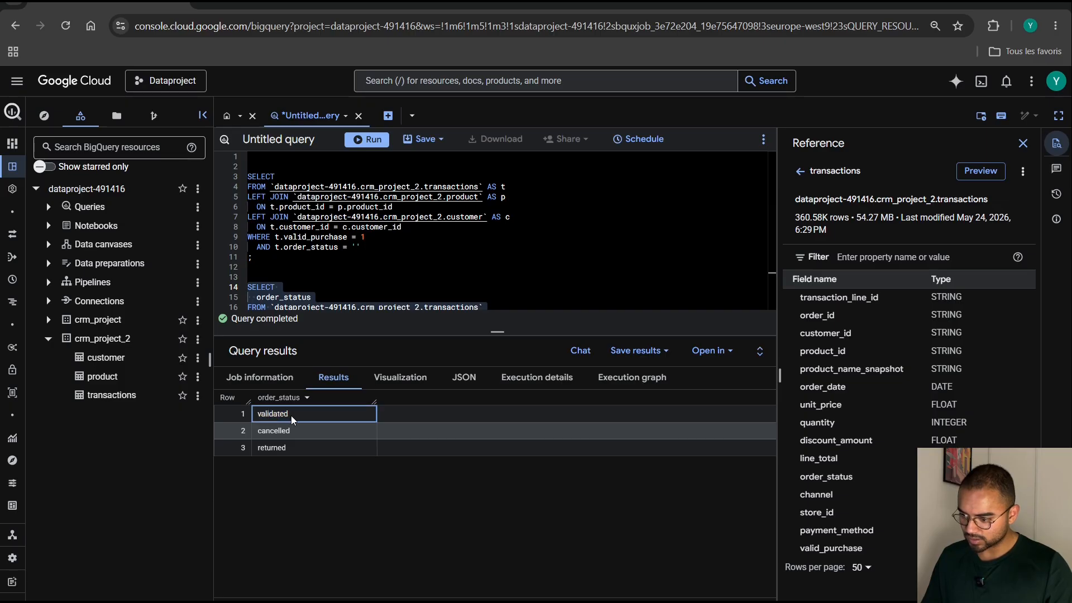
drag(290, 415, 253, 414)
key(ctrl+c)
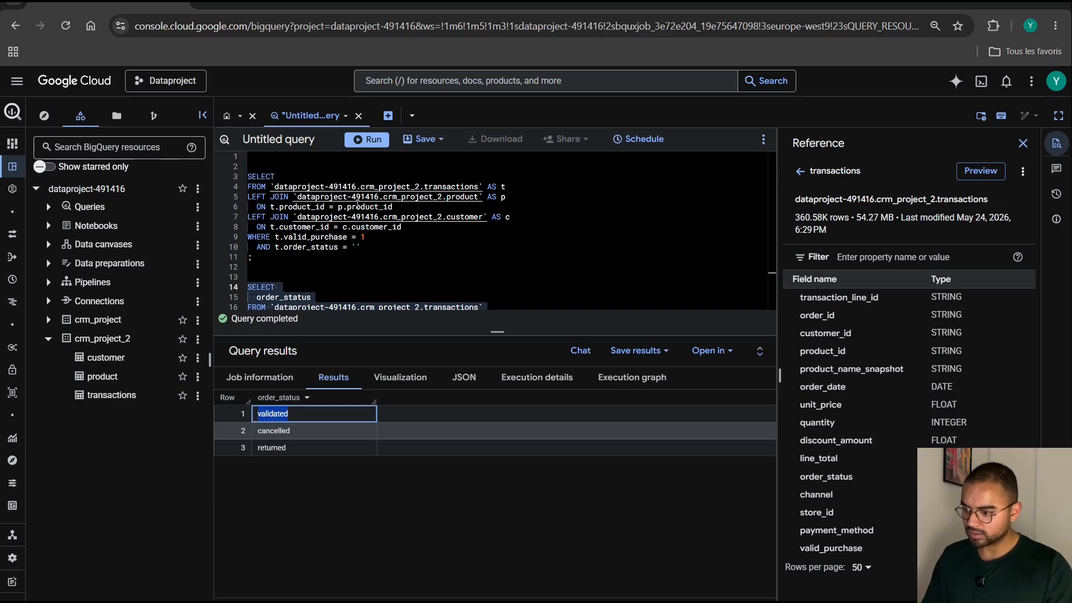
click(355, 246)
key(ctrl+v)
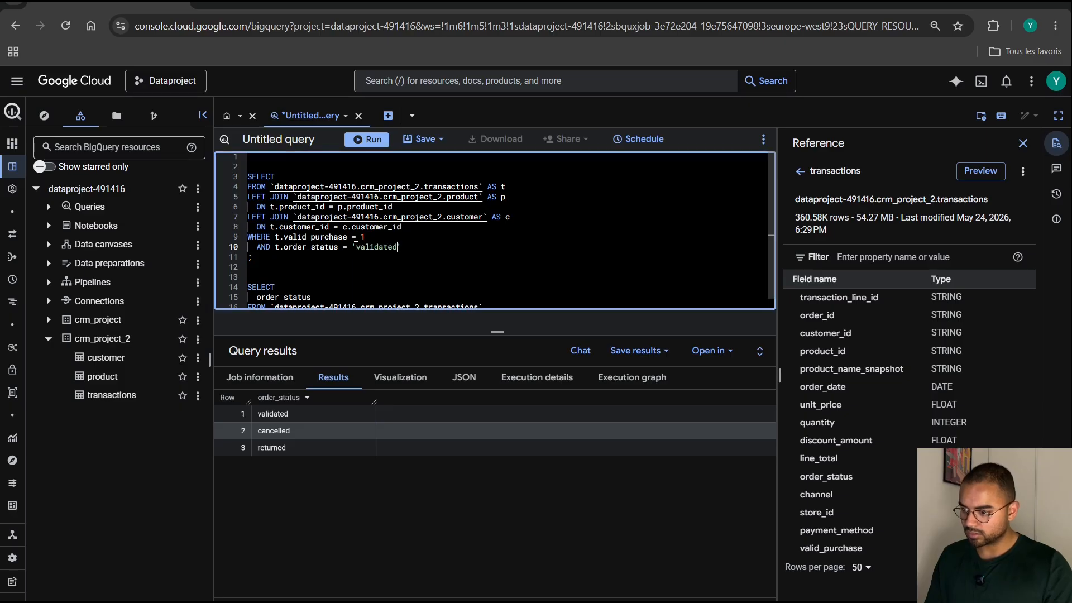
click(413, 273)
drag(496, 332, 494, 412)
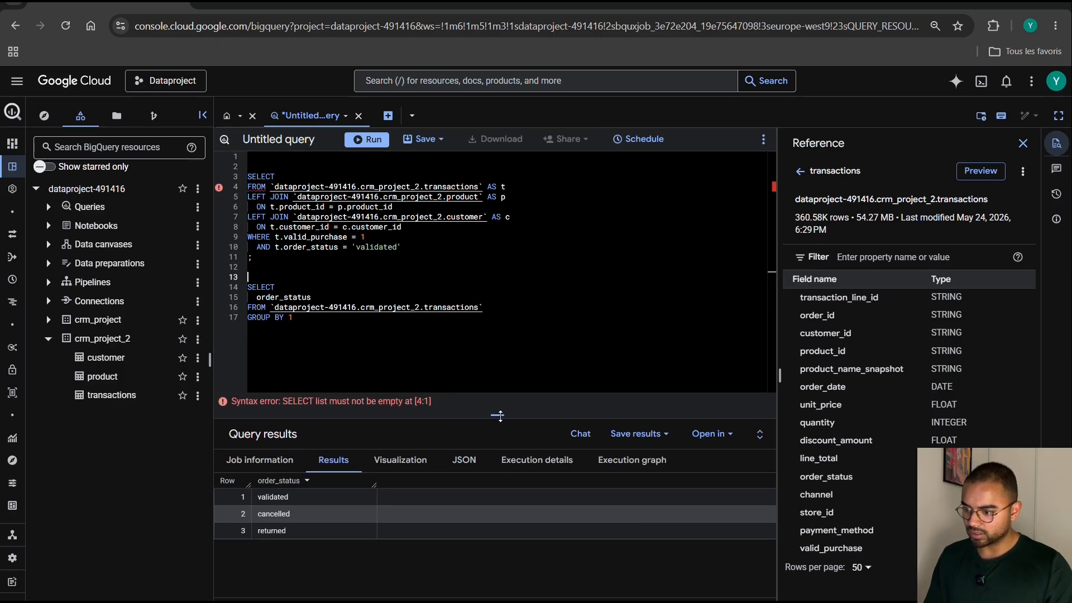
Delete the second query on order_status and add an indented blank line below SELECT in the join query.
drag(335, 337, 237, 288)
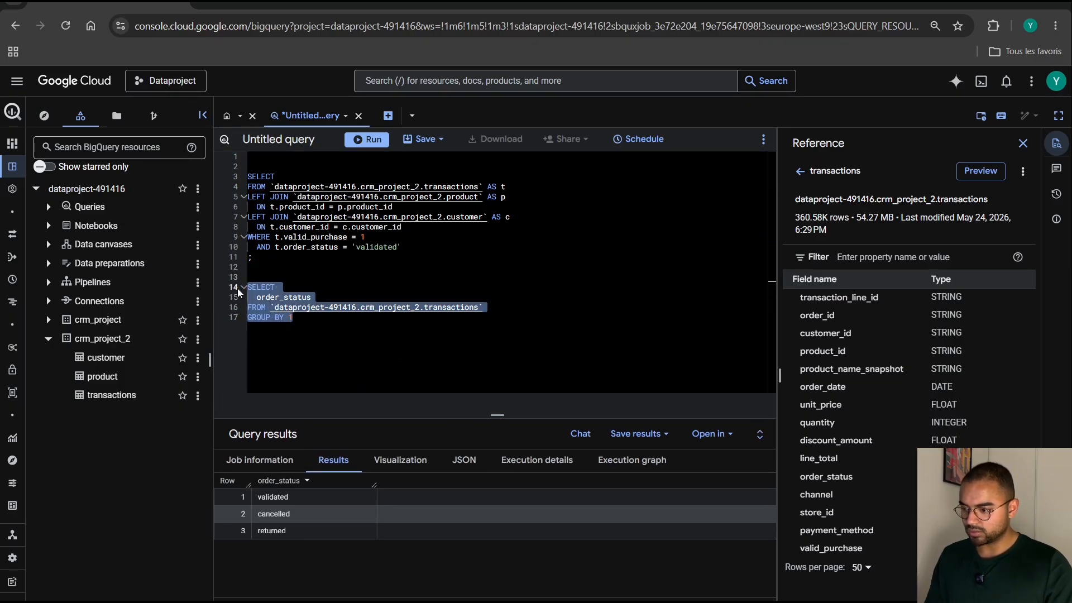
key(BackSpace)
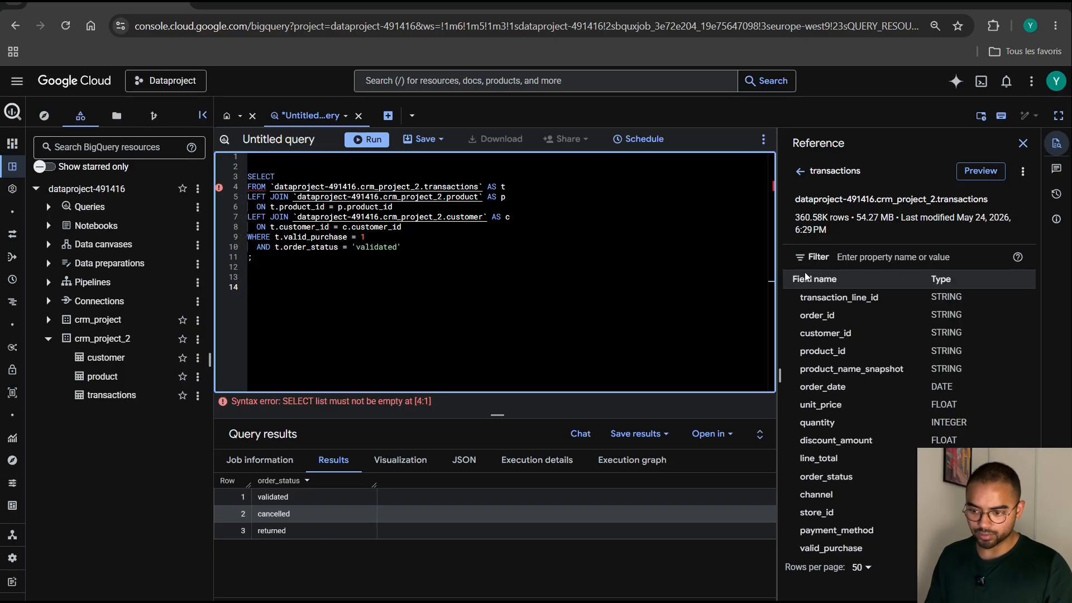
click(279, 174)
key(Return)
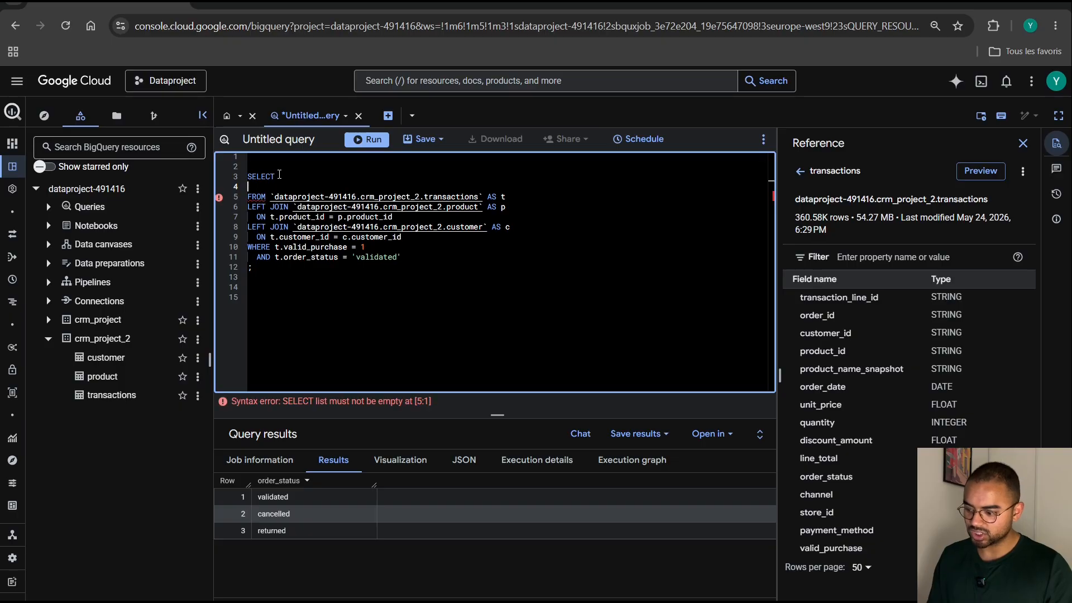
key(Tab)
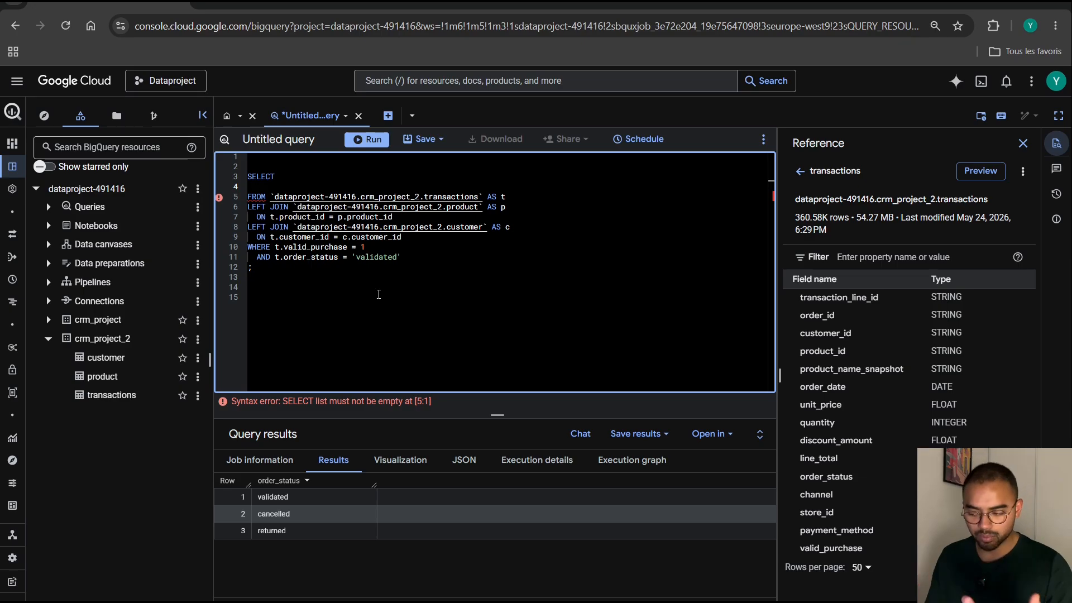
Check the product table's schema, and start a second query below the join query with SELECT and FROM `dataproject-491416.crm_project_2.product`.
click(113, 378)
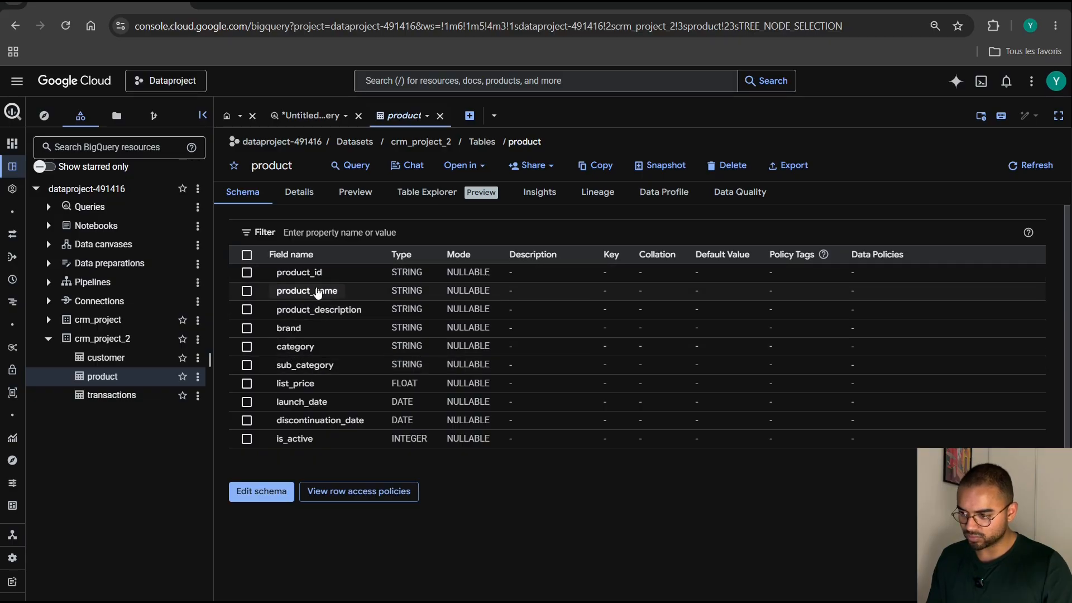
click(314, 114)
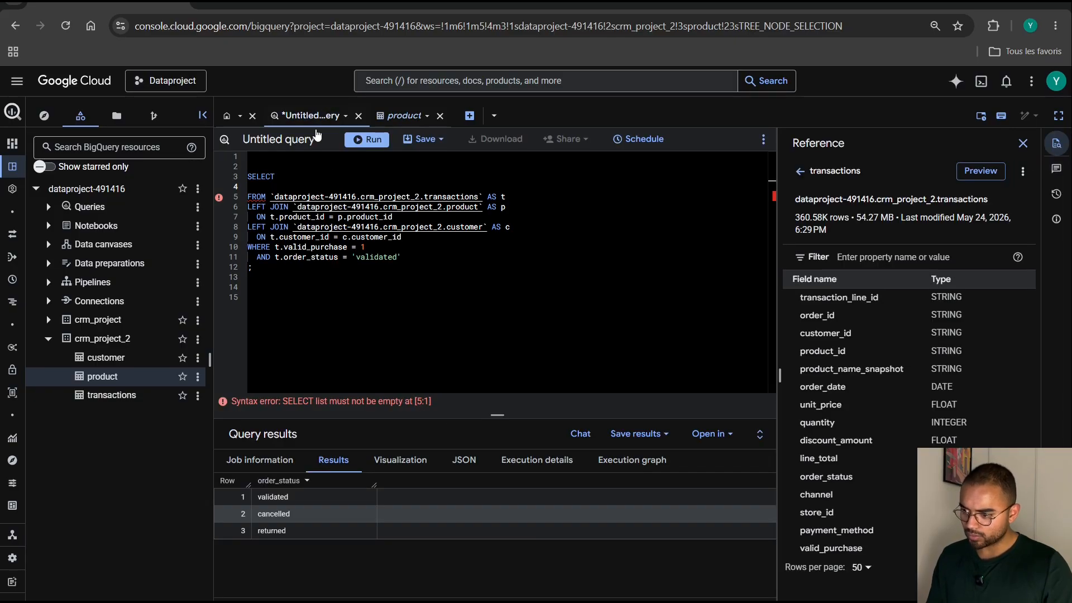
drag(484, 208, 294, 207)
key(ctrl+c)
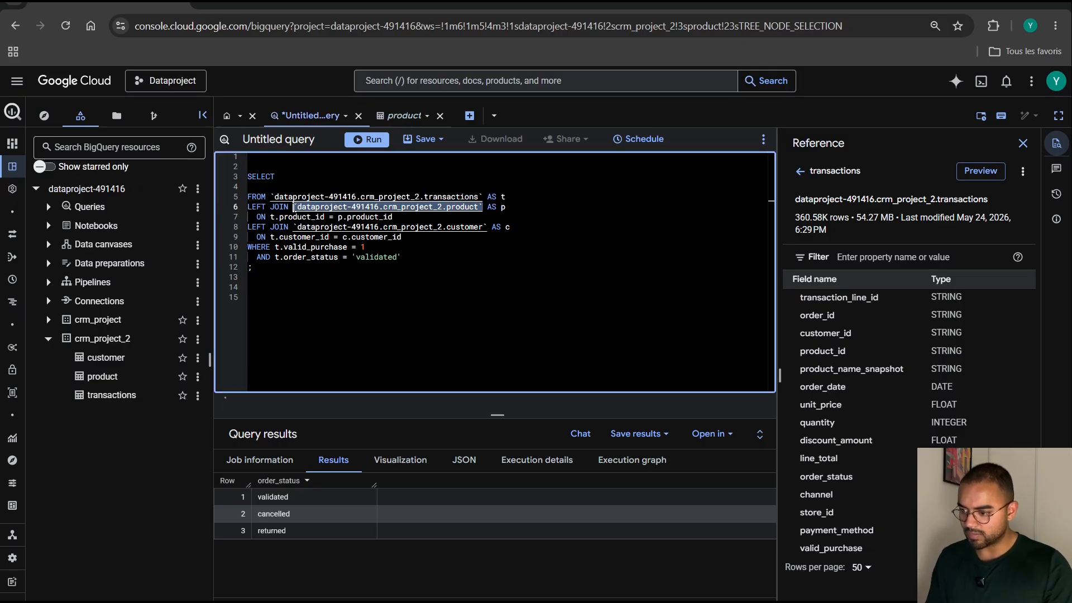
click(288, 269)
key(Return)
key(Return)
text(SELECT)
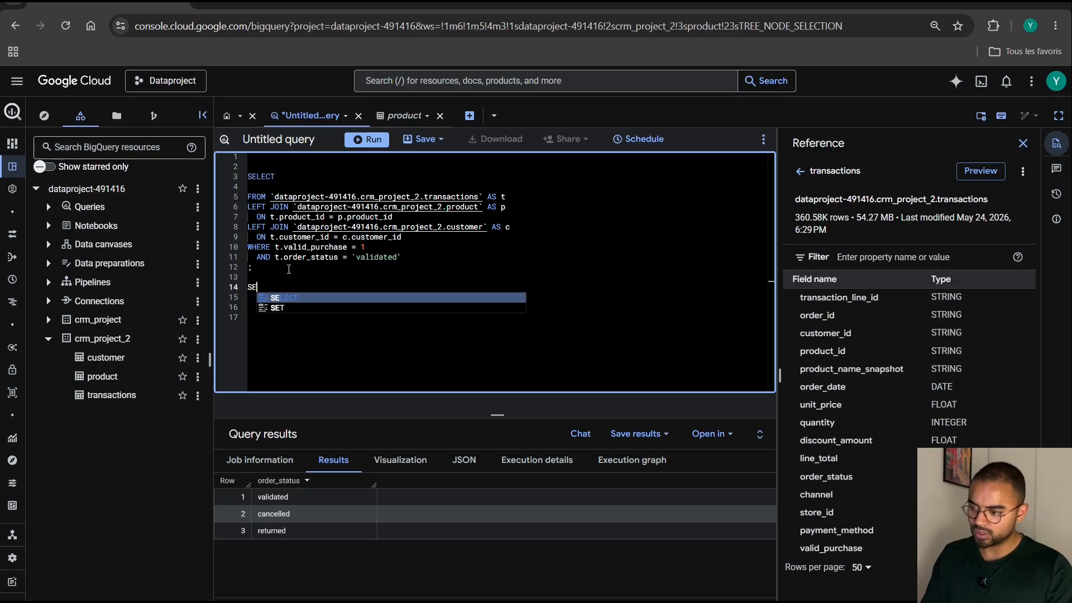
key(Return)
text(G)
key(BackSpace)
text(FROM)
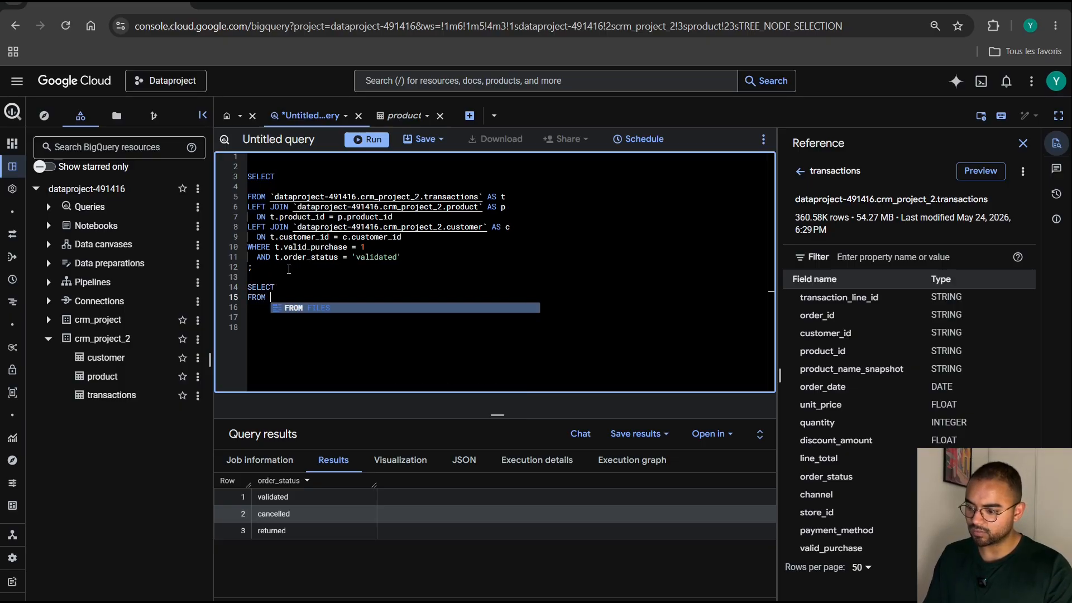
key(ctrl+v)
Complete the second query so it selects brand from the product table with GROUP BY 1.
click(285, 287)
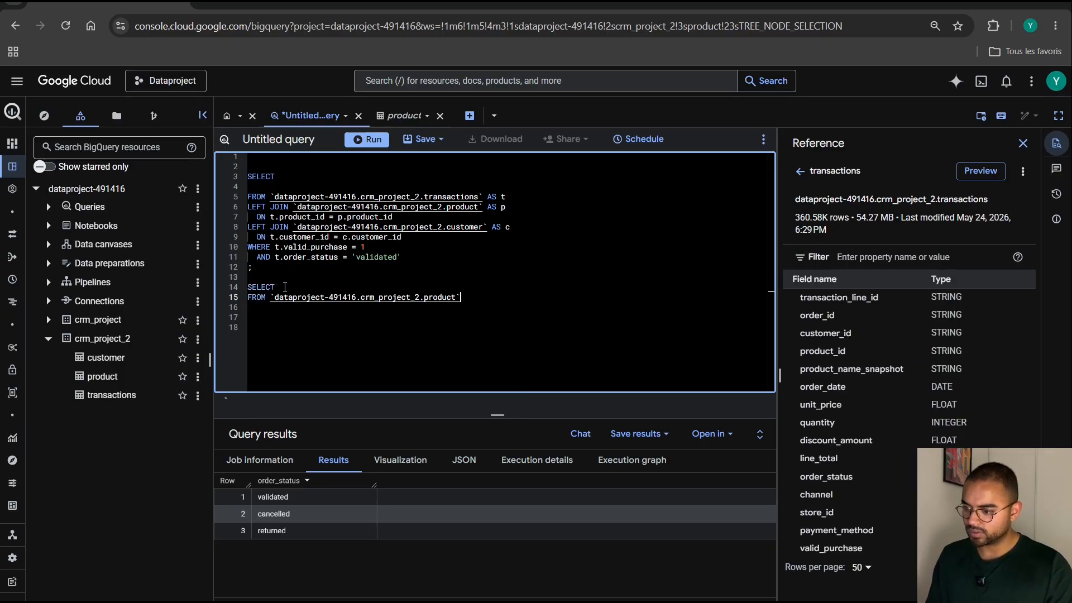
key(Return)
text(brand)
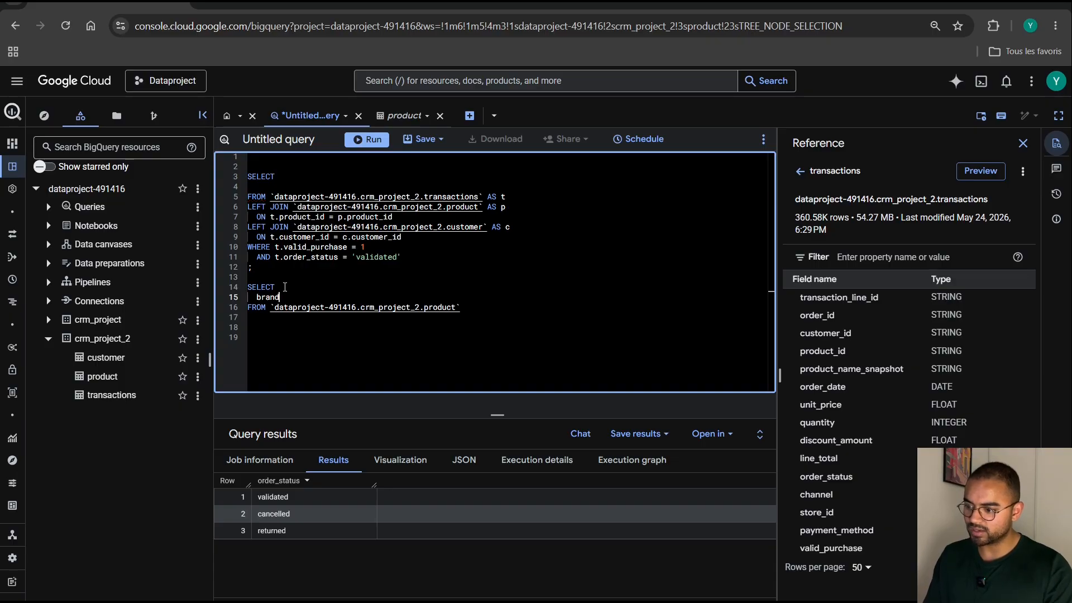
click(493, 308)
key(Return)
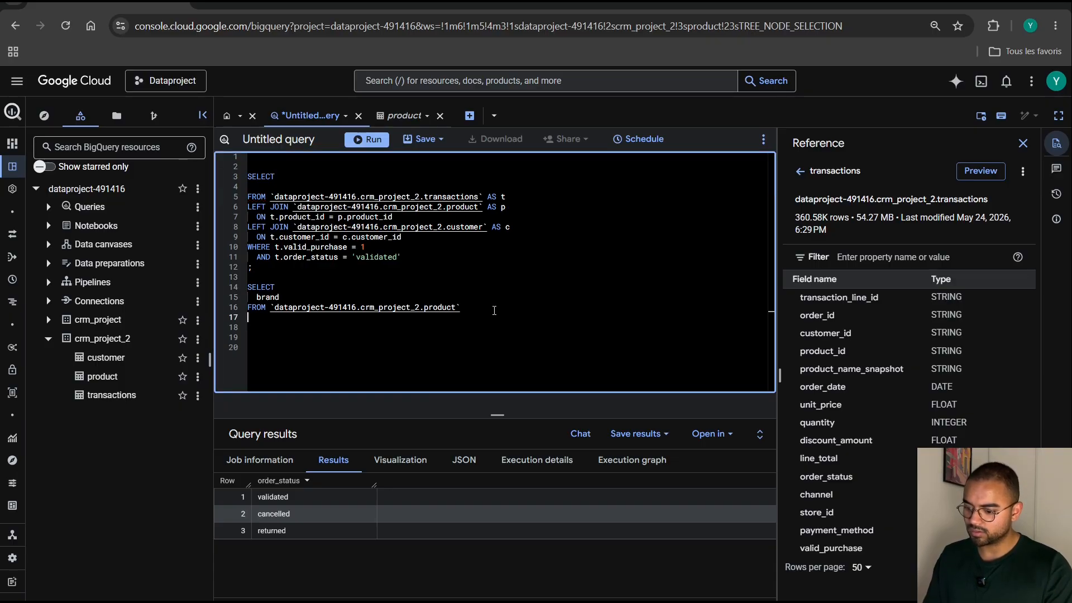
text(GROUP BY 1)
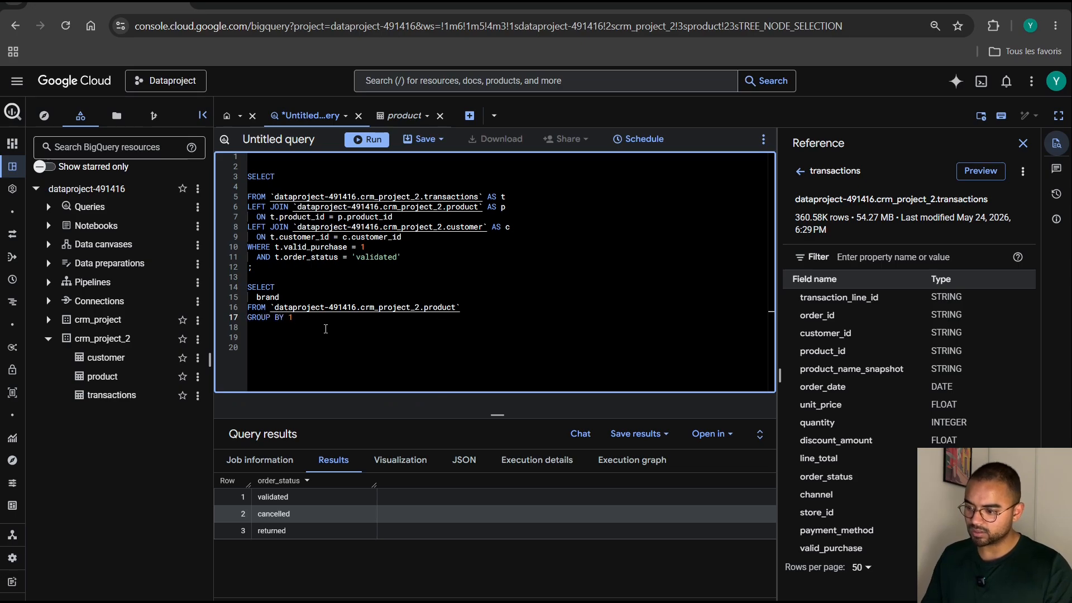
Run only the second query to list the distinct brands, and enlarge the results area to look through them.
drag(325, 329, 236, 288)
click(373, 139)
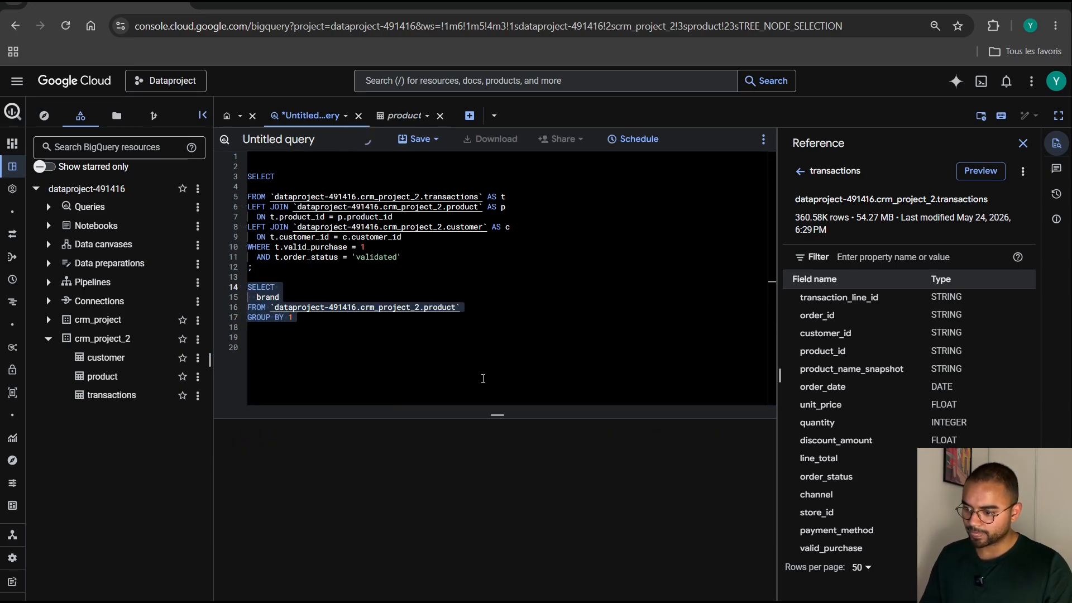
drag(499, 406, 497, 237)
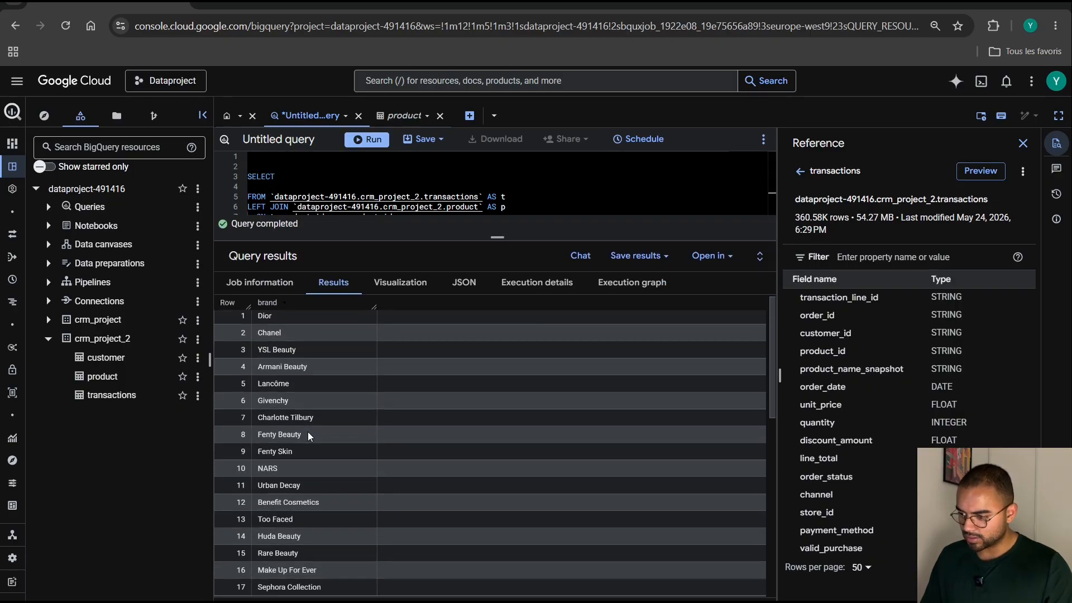
scroll(308, 436, down, 3)
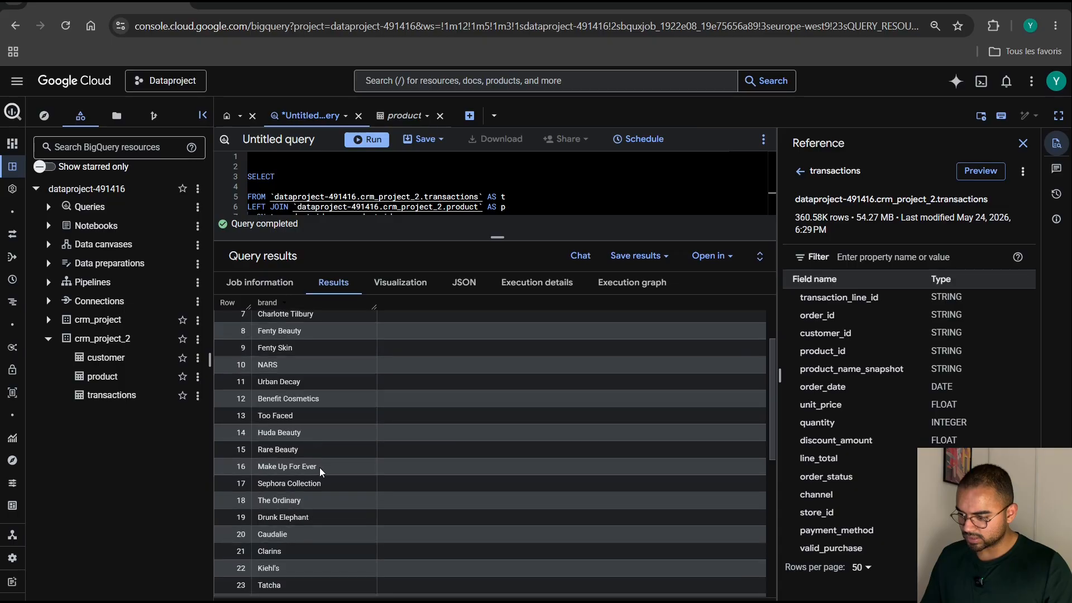
Copy Sephora Collection from the results and add the condition AND p.brand = 'Sephora Collection' to the join query.
click(323, 482)
triple_click(327, 484)
key(ctrl+c)
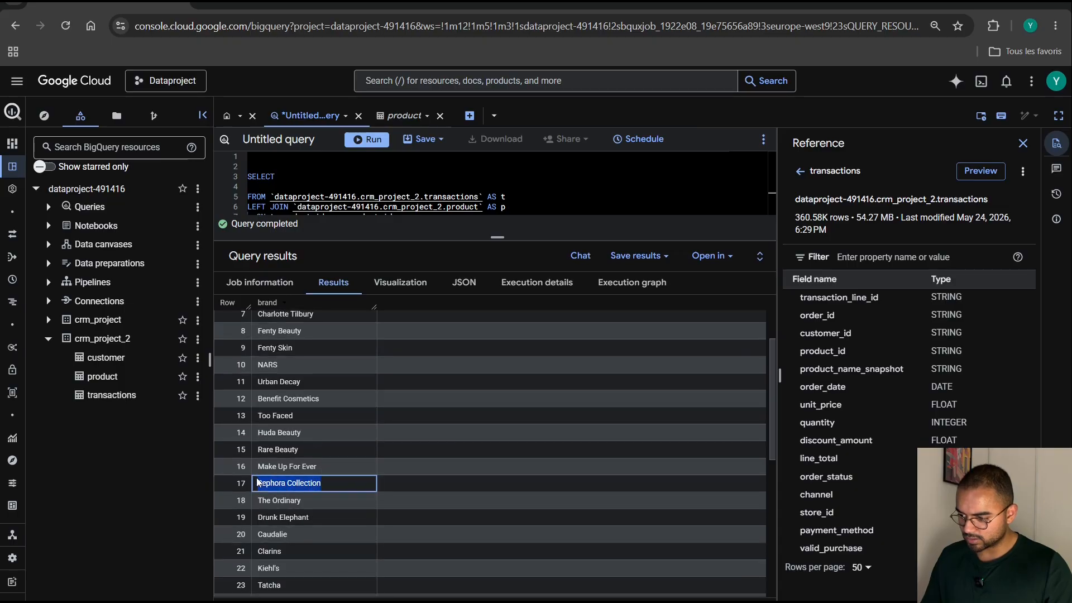
drag(503, 241, 496, 461)
click(416, 259)
key(Return)
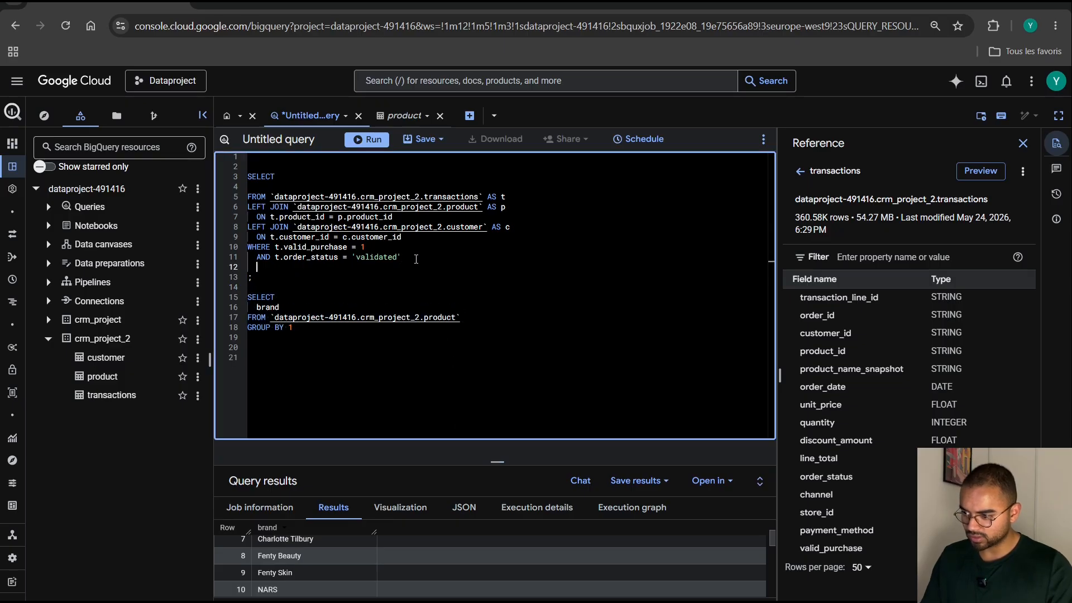
text(AND)
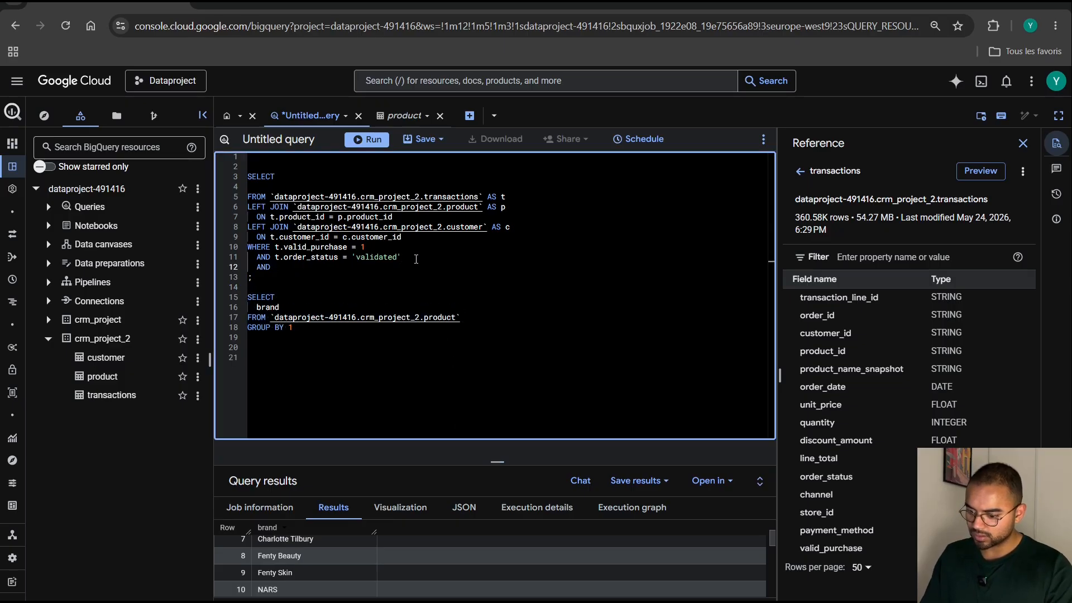
text( p.)
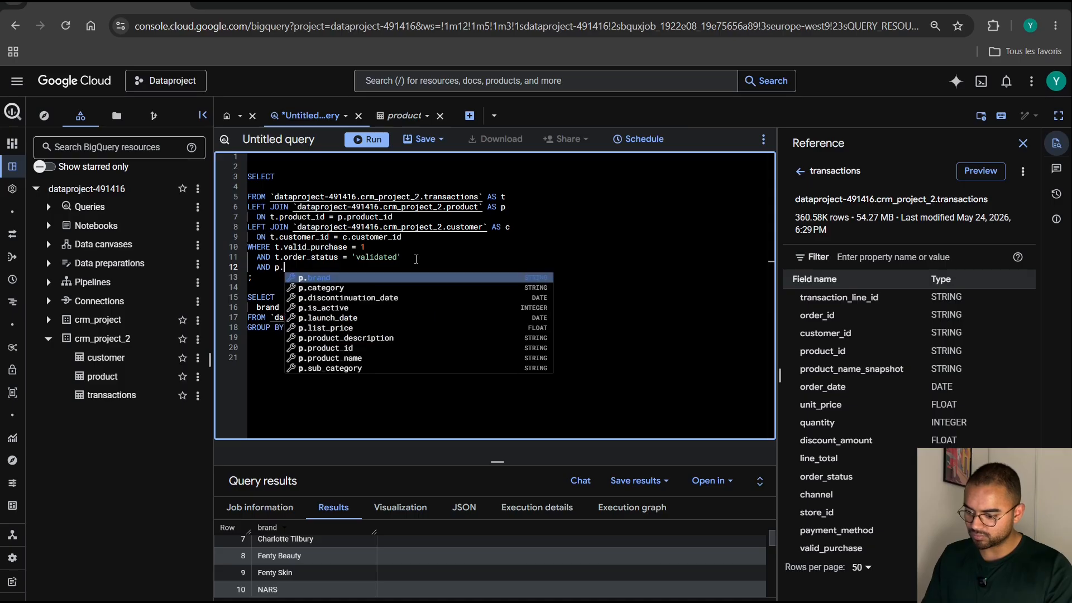
text(brand)
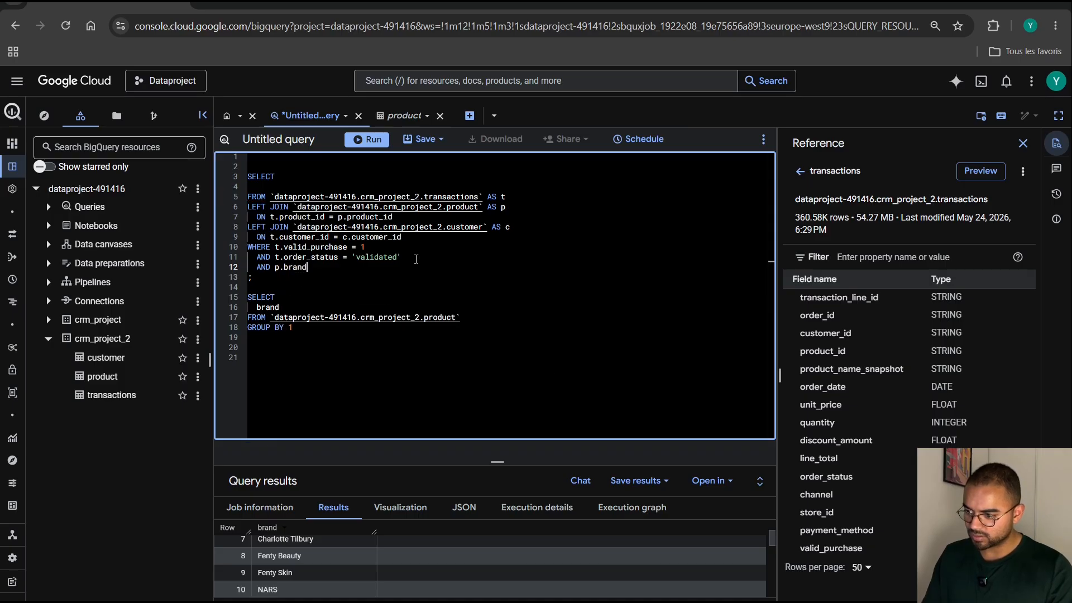
text( = ')
key(ctrl+v)
text(')
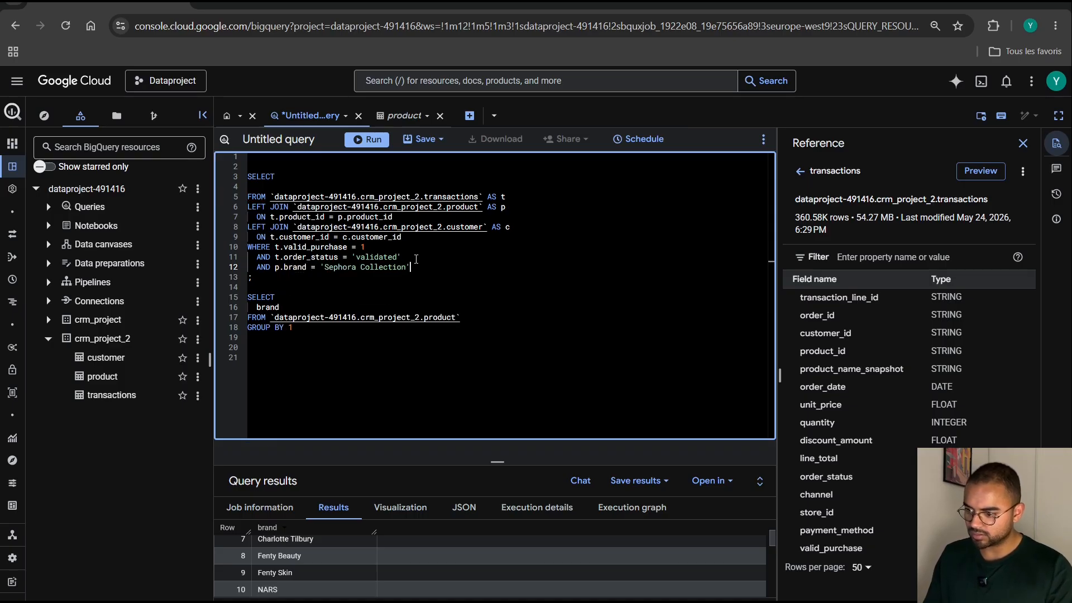
Add another condition, AND p.sub_category = '', with empty quotes, below the brand condition.
key(Return)
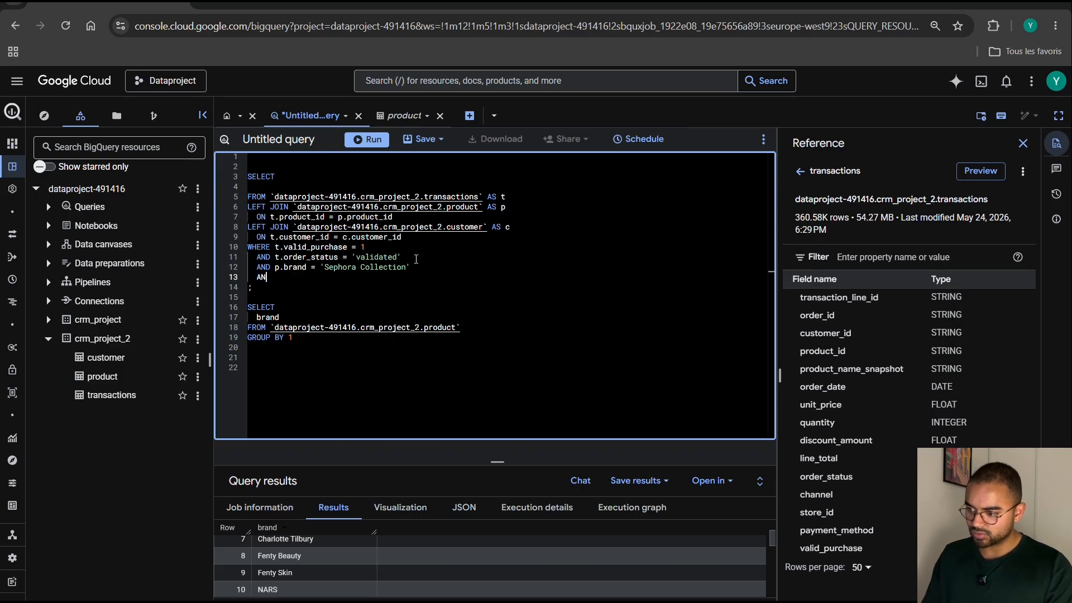
text(AND p.sub_category =)
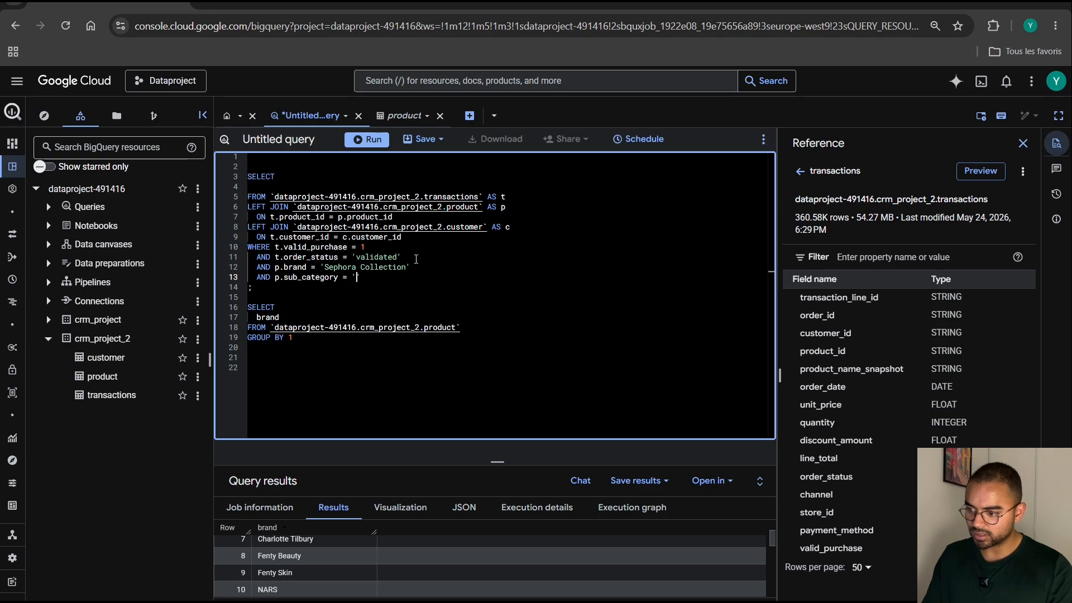
Replace brand with sub_category in the second query, run only that query, and enlarge the results area.
click(306, 317)
key(BackSpace)
key(BackSpace)
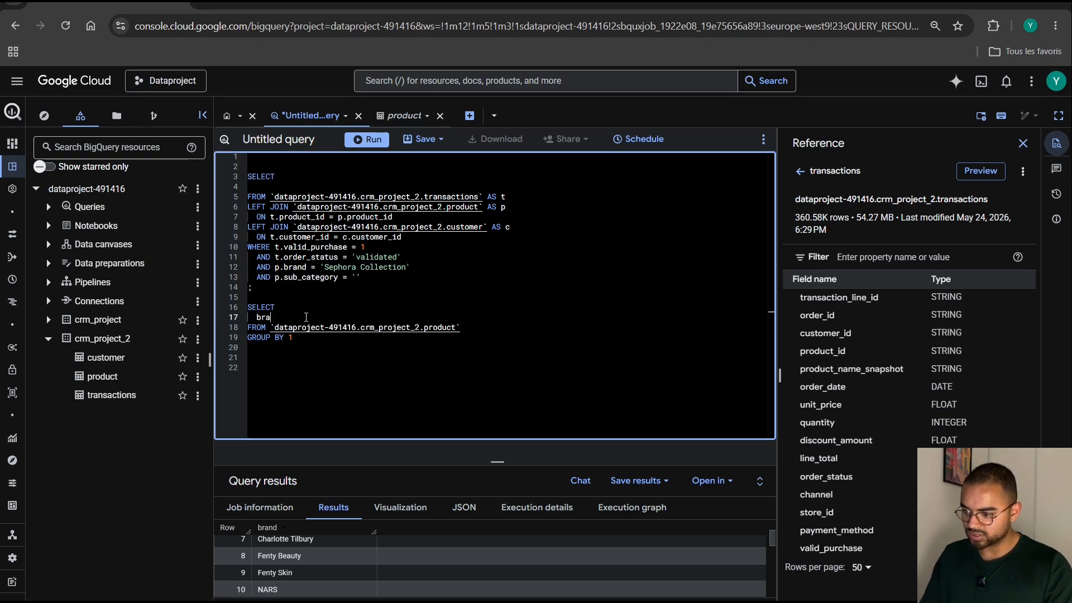
text(sub_category)
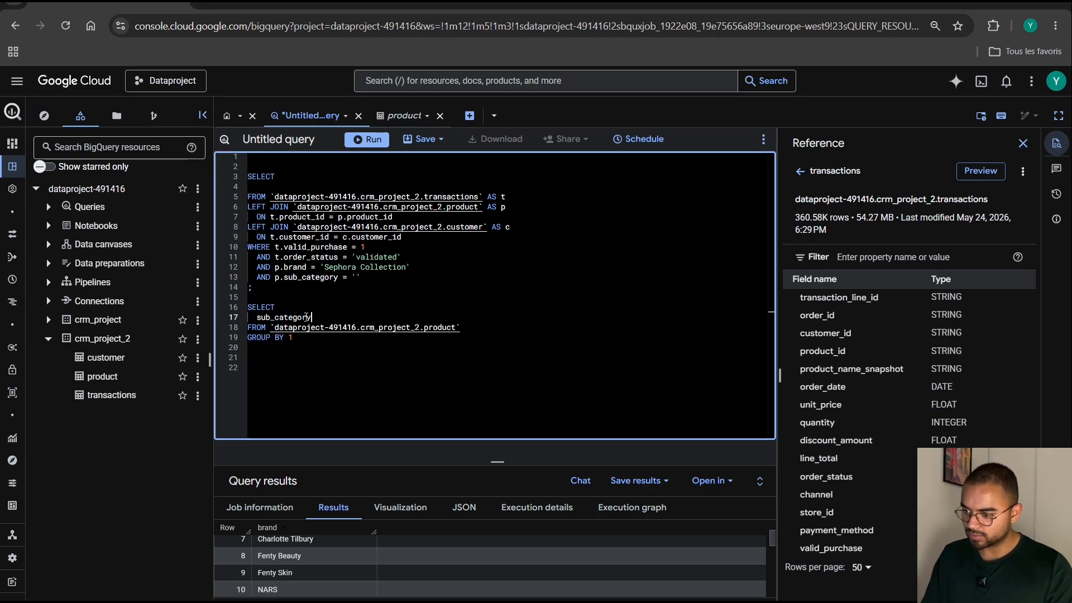
drag(292, 337, 245, 308)
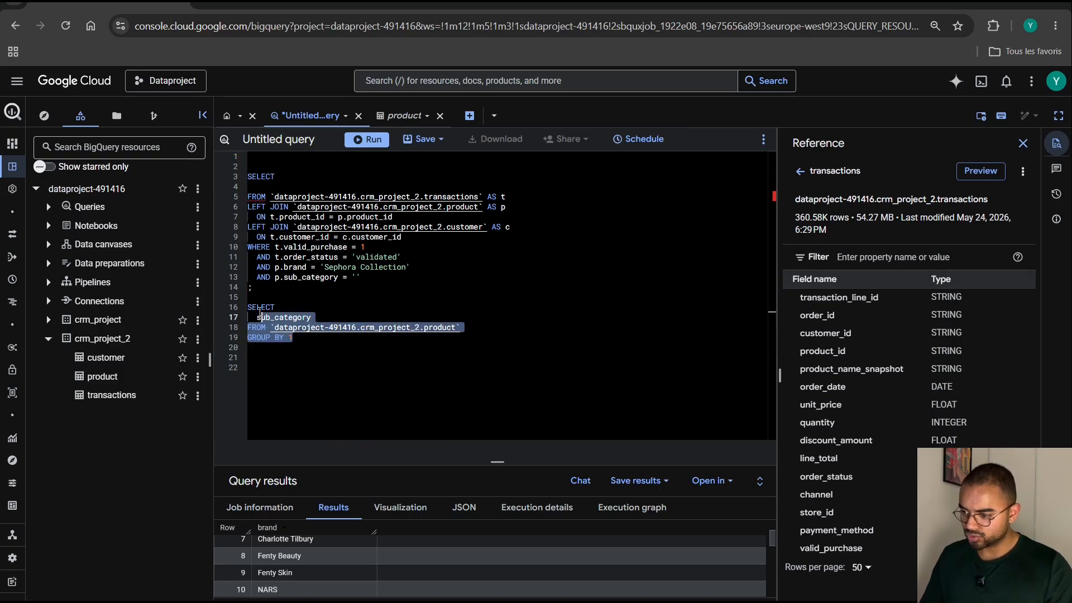
click(373, 145)
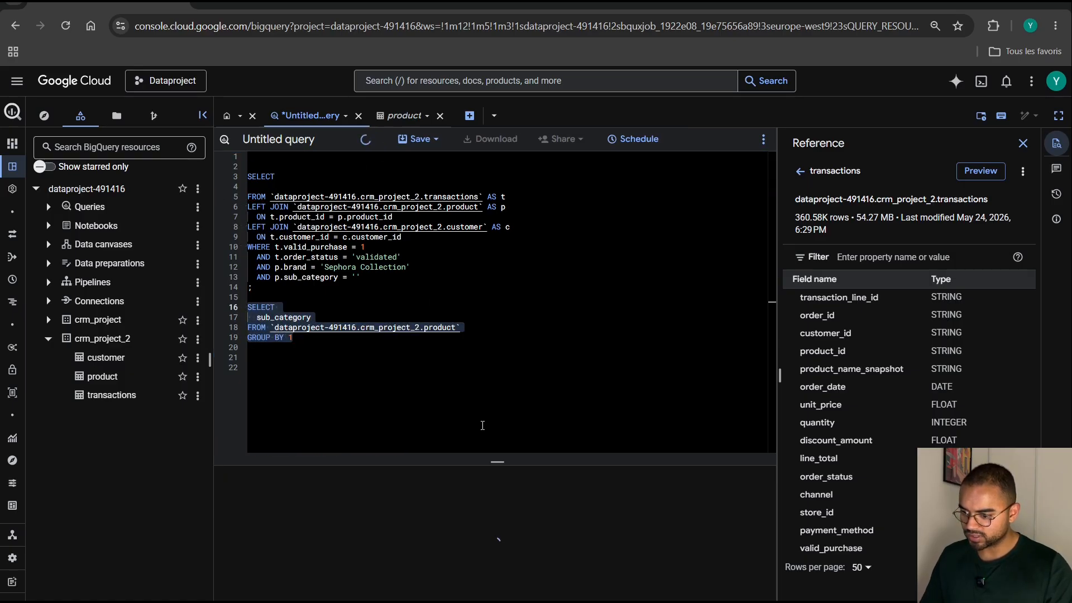
drag(499, 468, 511, 255)
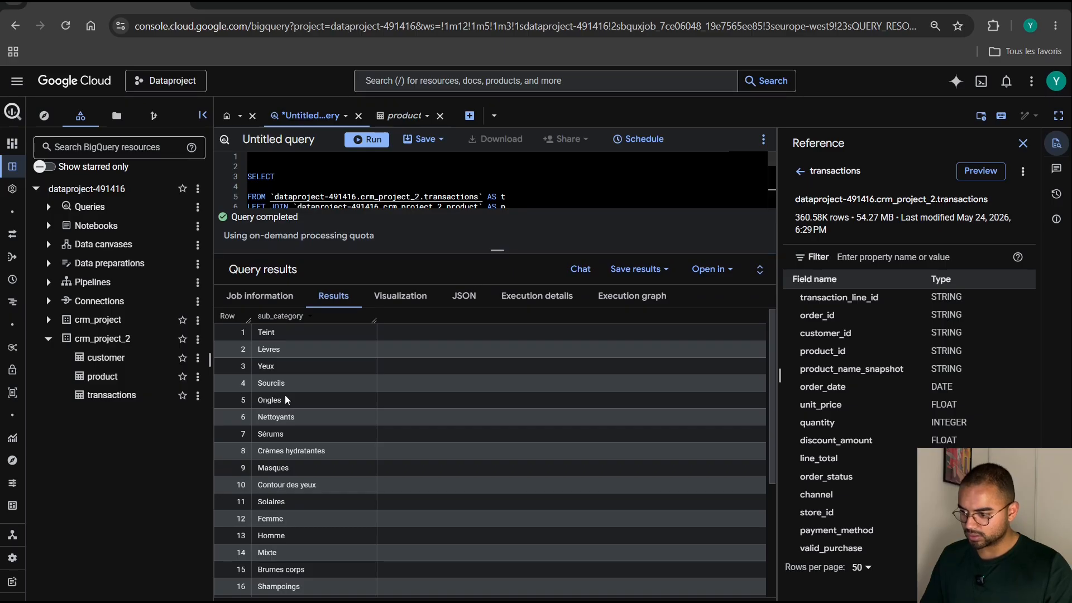
Copy the value Solaires from the results into the empty quotes of the p.sub_category condition, and delete the second query.
click(295, 502)
drag(300, 505, 265, 501)
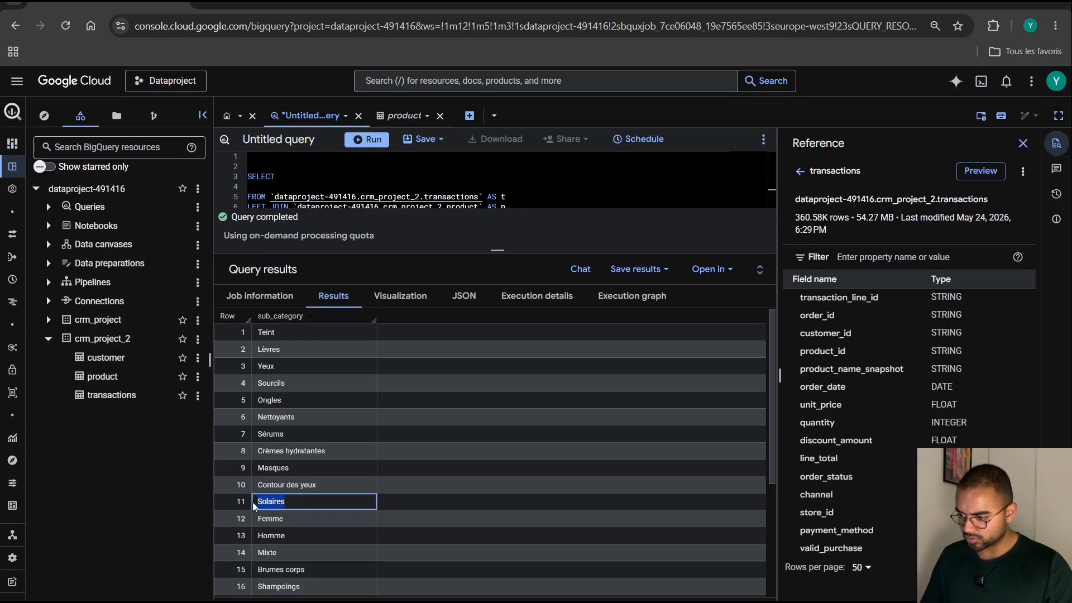
drag(497, 251, 364, 394)
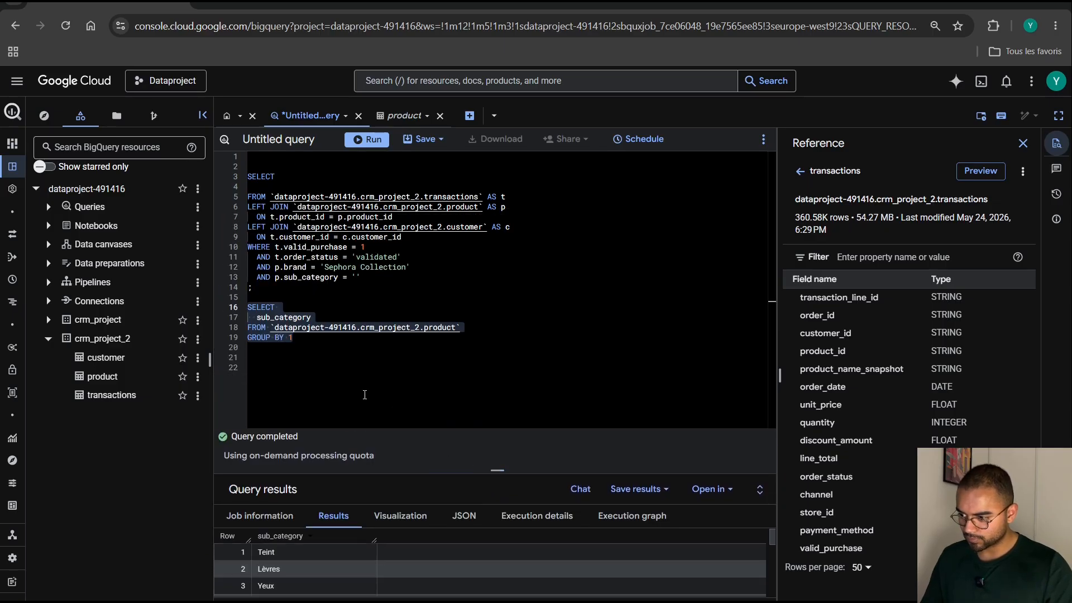
click(355, 276)
text(Solaires)
drag(328, 344, 245, 307)
key(BackSpace)
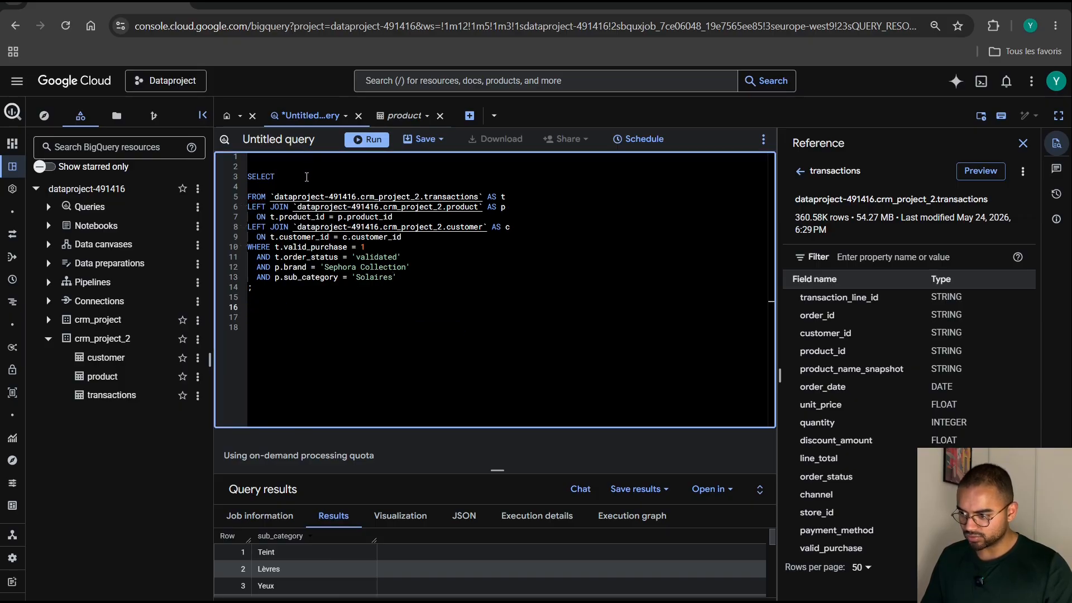
Add p.brand as the first column below SELECT in the join query.
click(307, 177)
key(Return)
text(P)
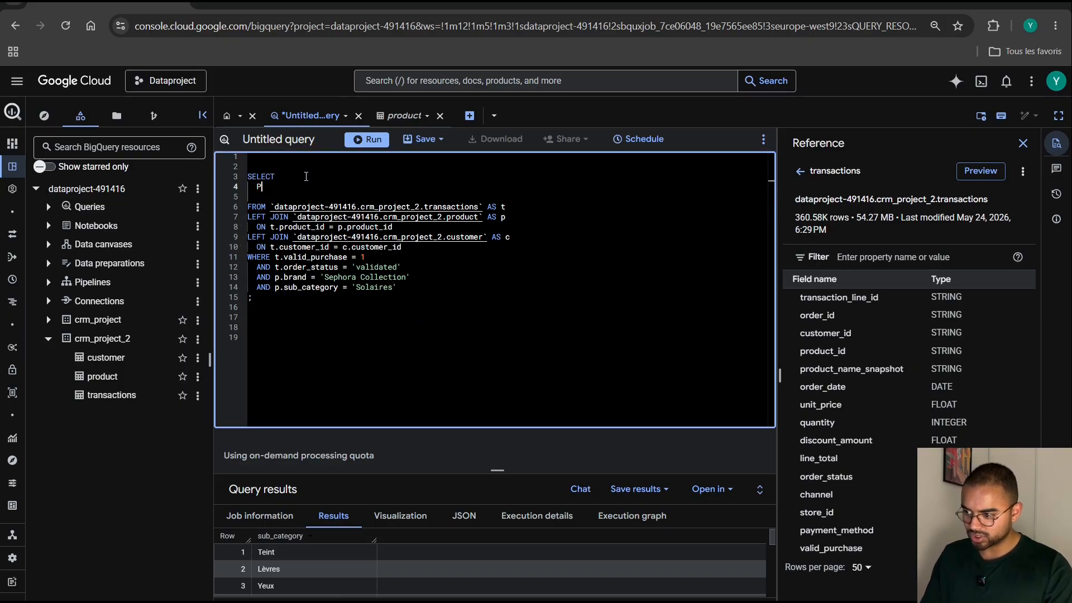
key(BackSpace)
text(P)
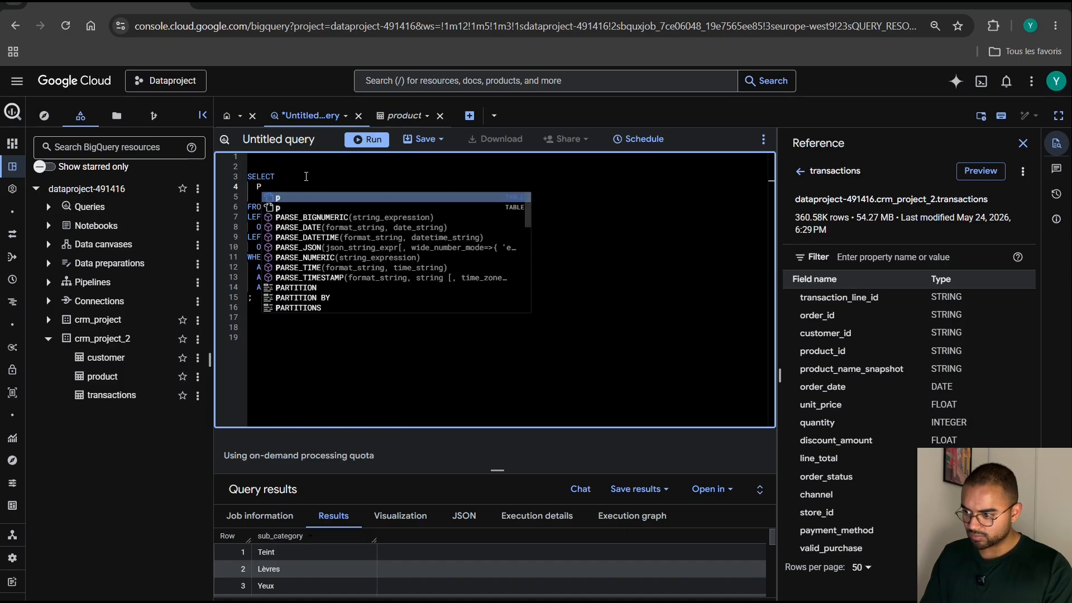
key(BackSpace)
text(p.brand)
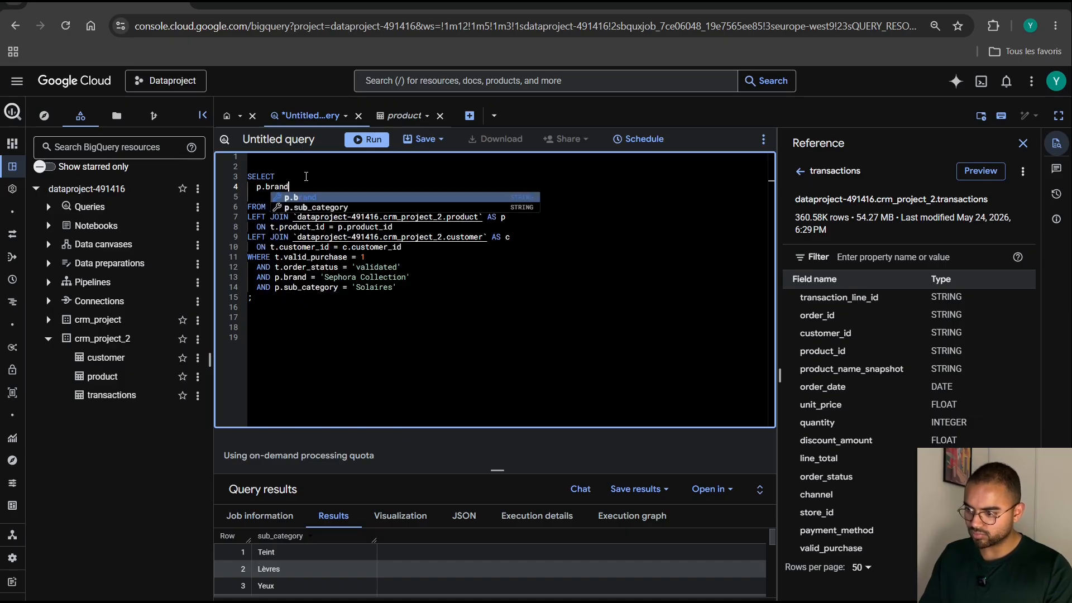
text(,)
Add p.product_id and p.product_name as the next selected columns below p.brand.
key(Return)
text(p.)
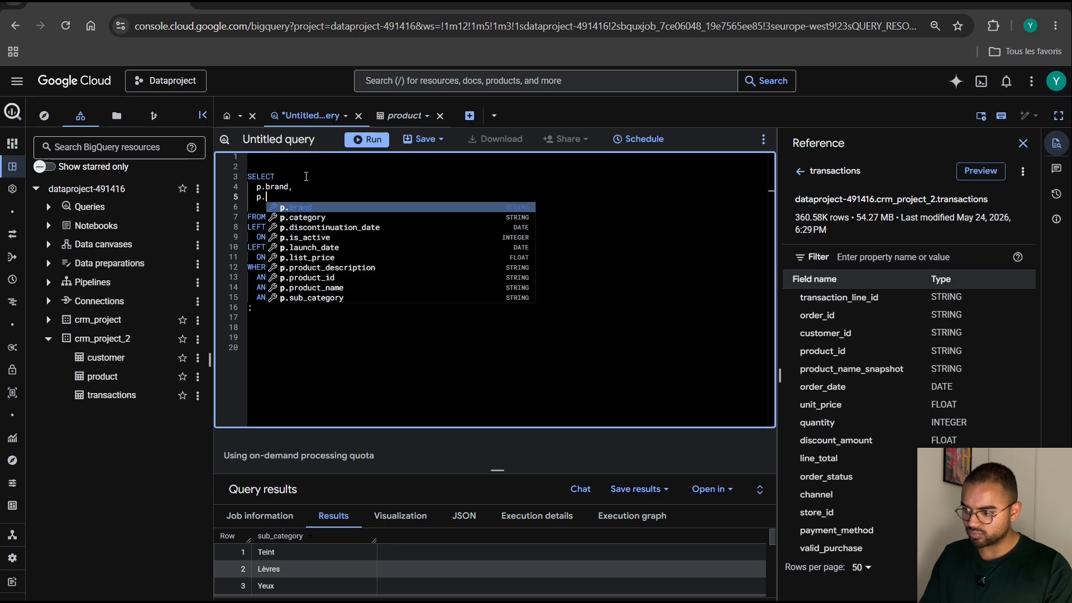
text(product_id,)
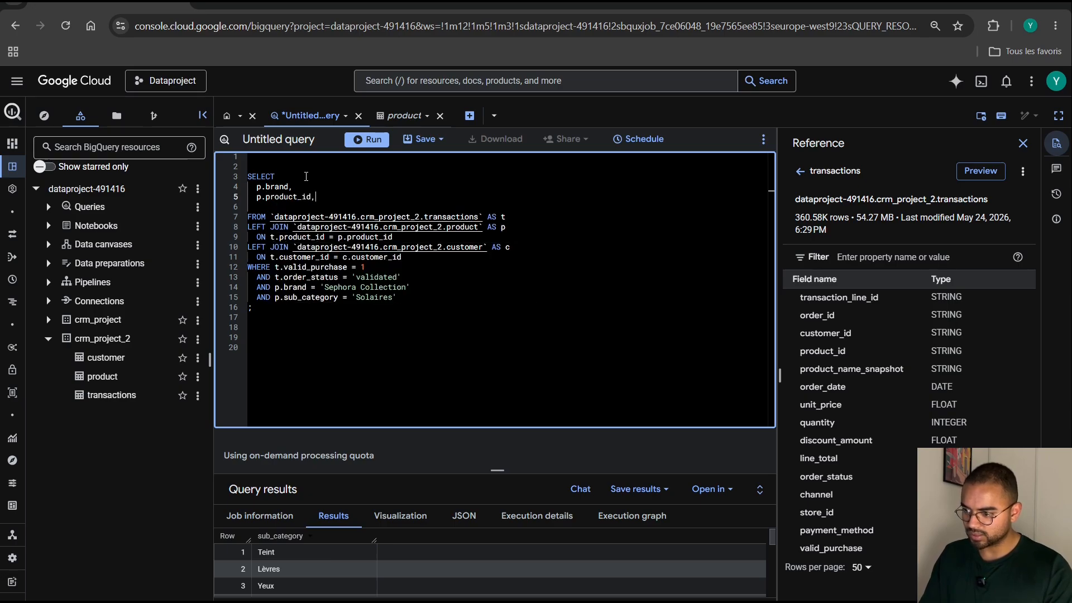
key(Return)
text(p.)
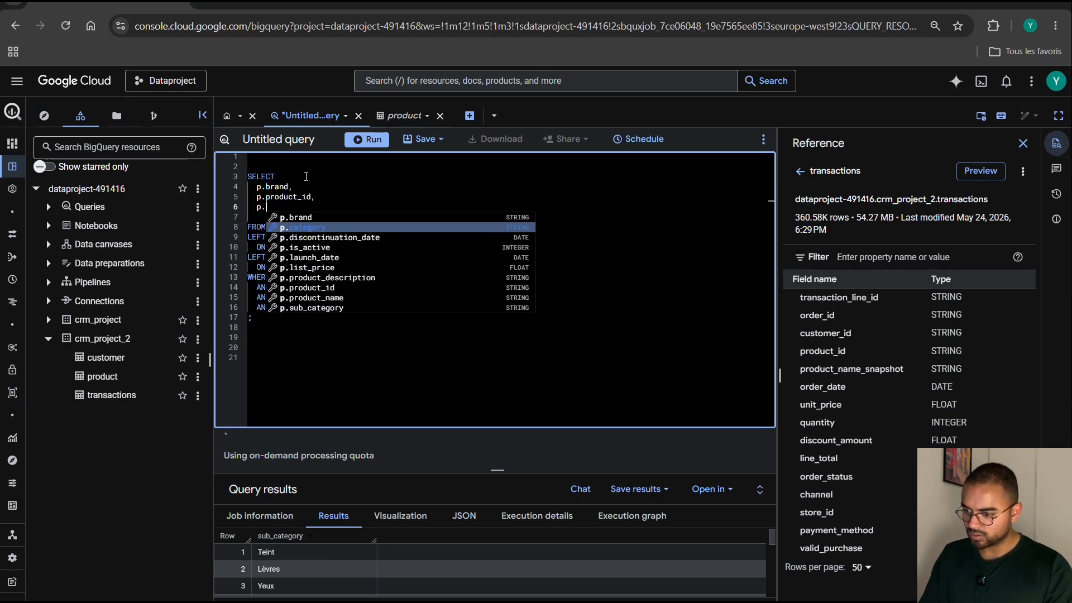
text(product_name)
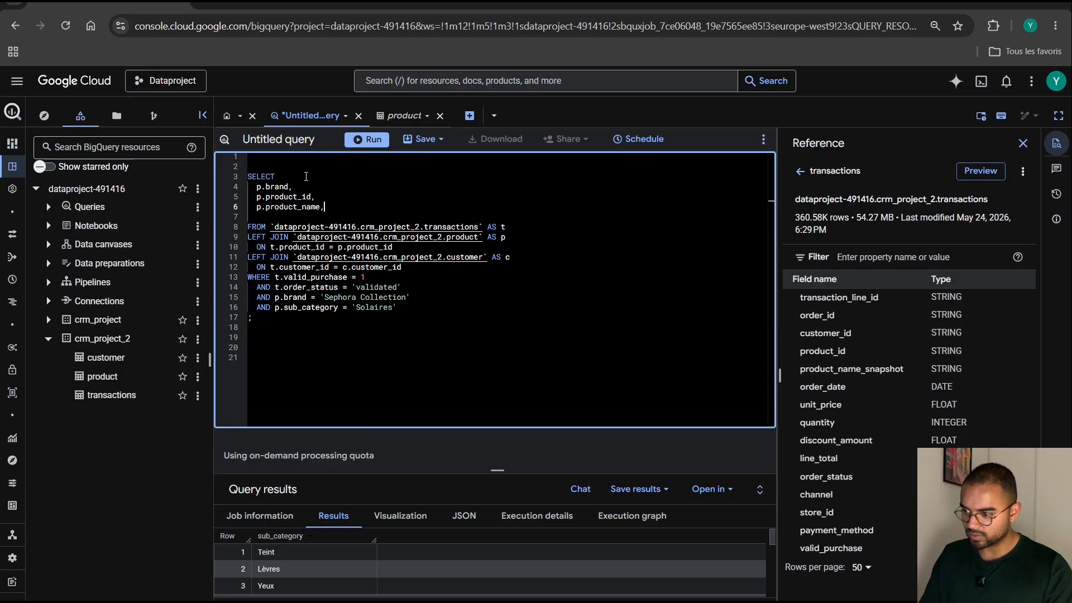
text(,)
Add p.product_description as the last selected column and remove the empty line before FROM.
key(Return)
text(p.)
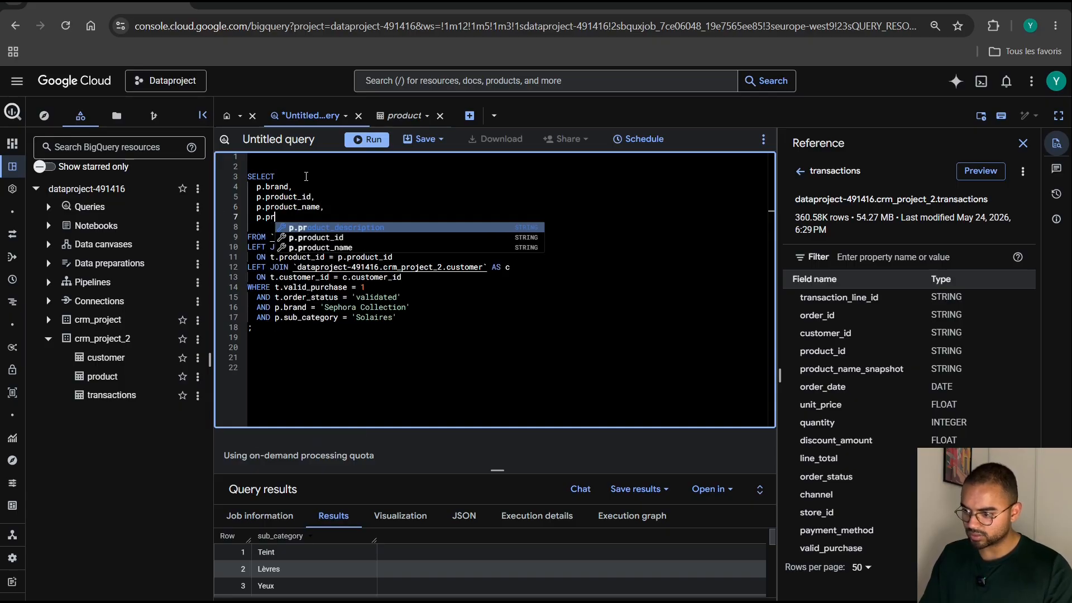
text(pr)
key(Tab)
key(Delete)
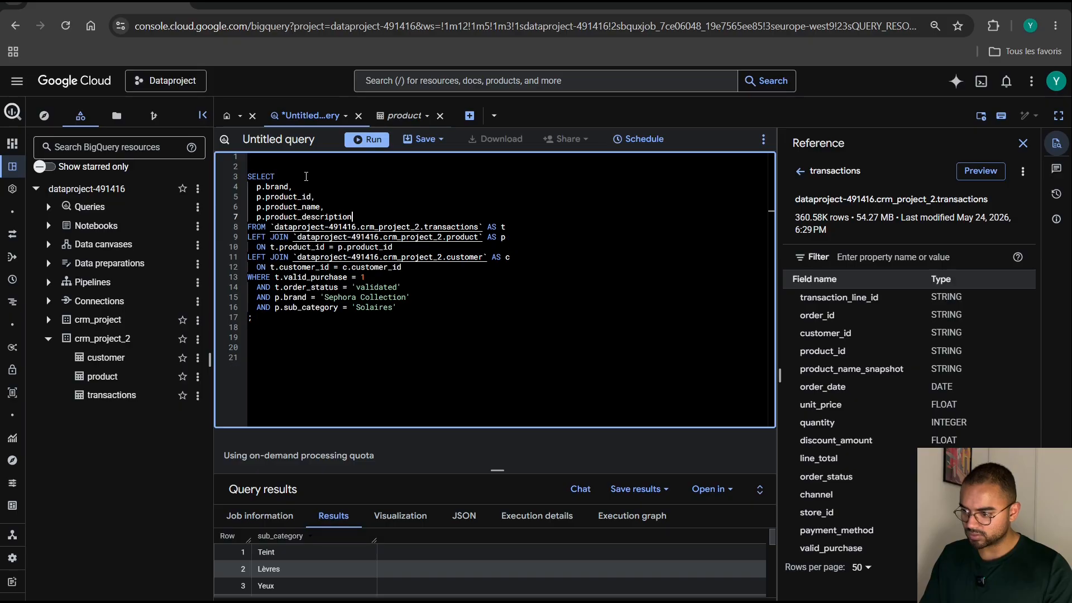
Add GROUP BY 1,2,3,4 on a new line below the sub_category condition.
click(422, 309)
key(Return)
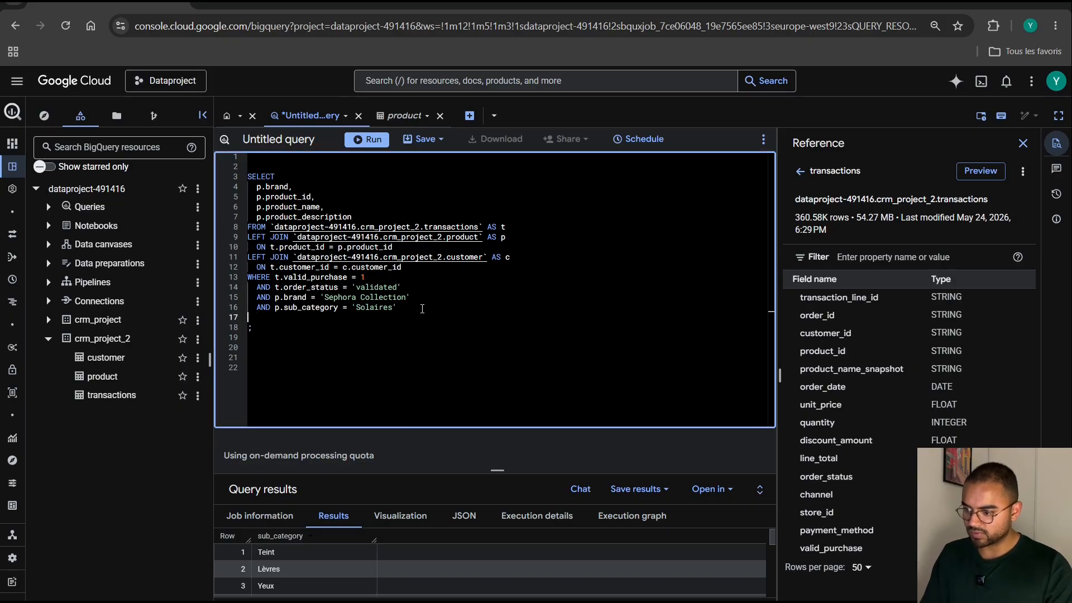
text(GROUP BY )
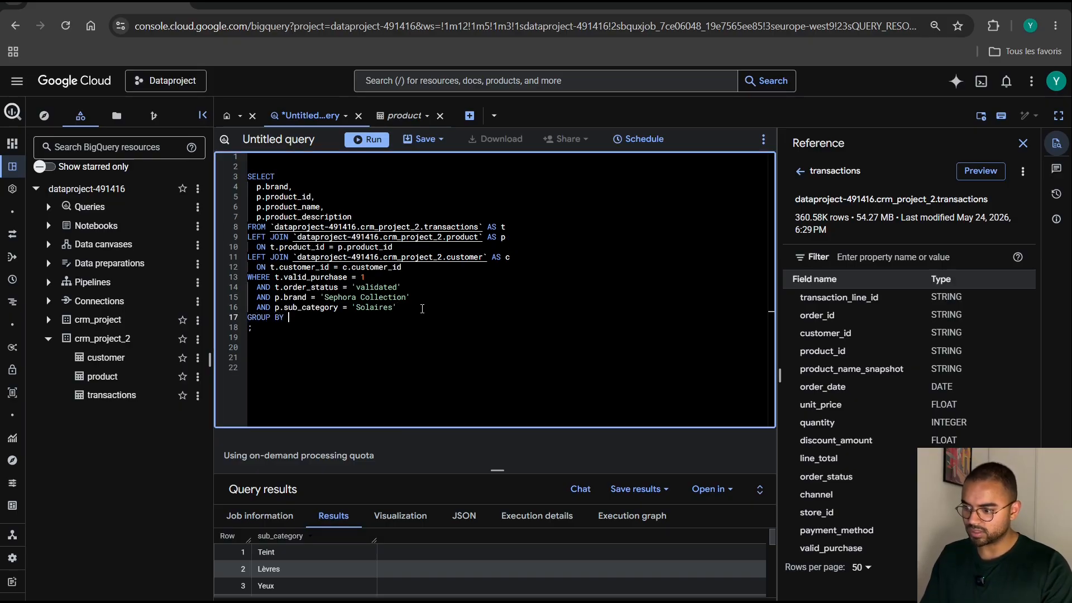
text(&,)
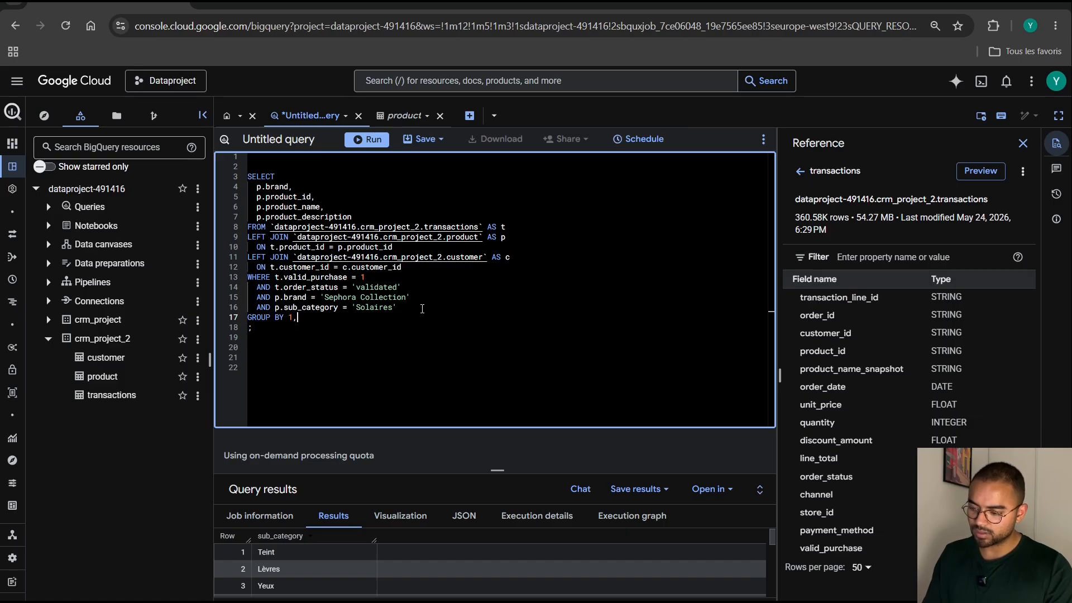
text(2,3,4)
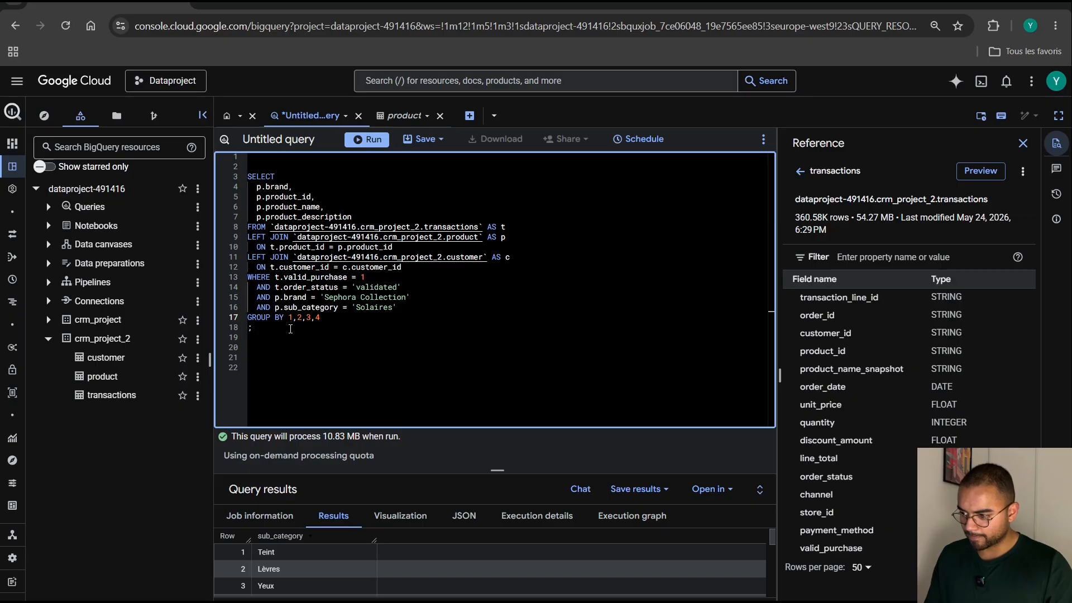
Run the whole query and widen the product_description results column, closing the Reference pane and restoring the editor's height.
drag(293, 329, 244, 180)
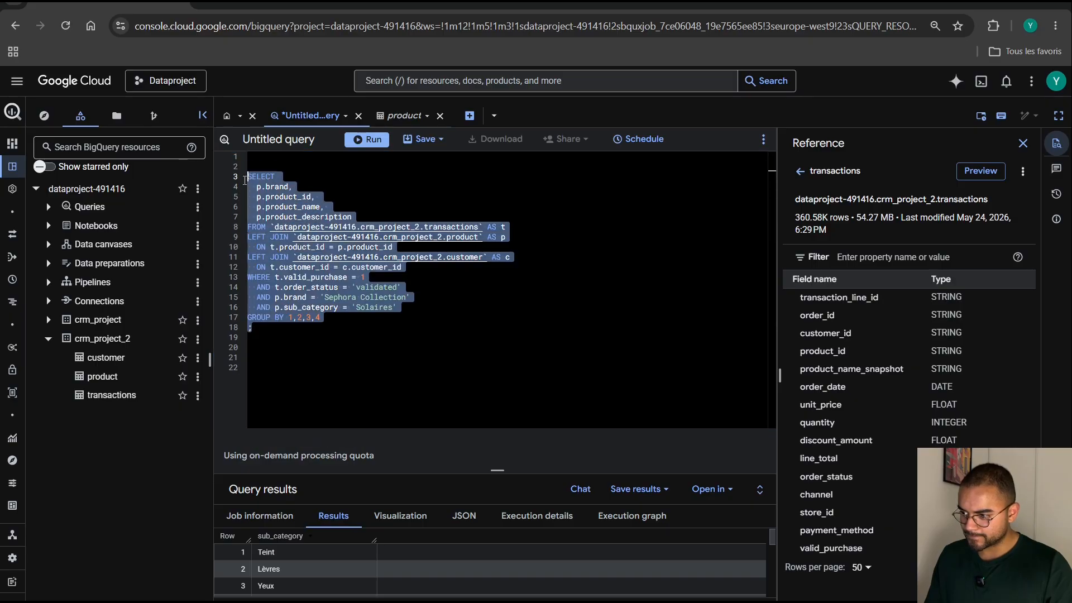
click(377, 144)
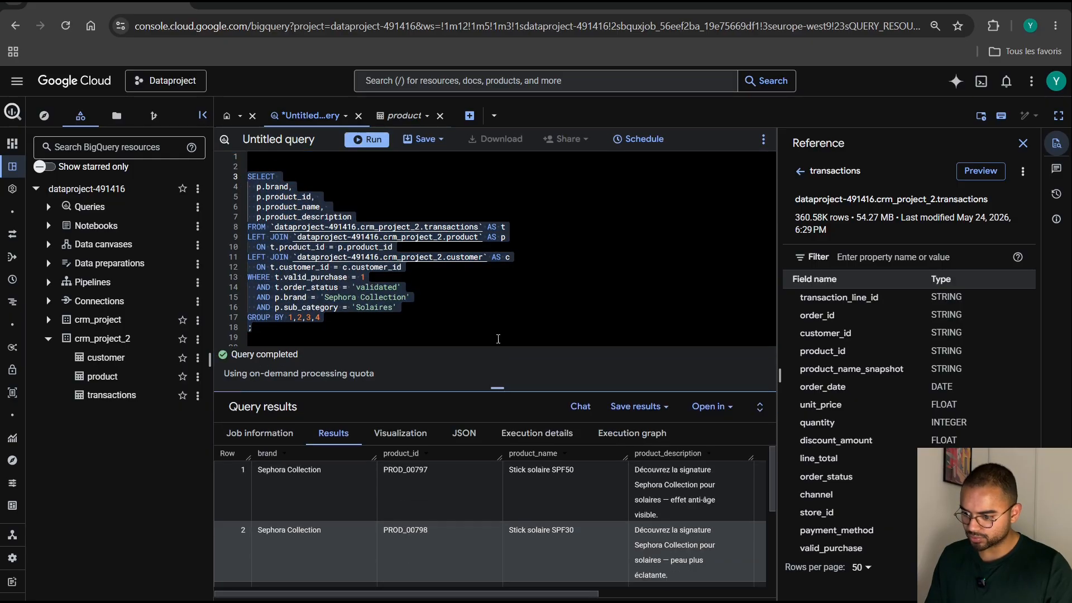
click(1023, 143)
drag(752, 350, 1029, 394)
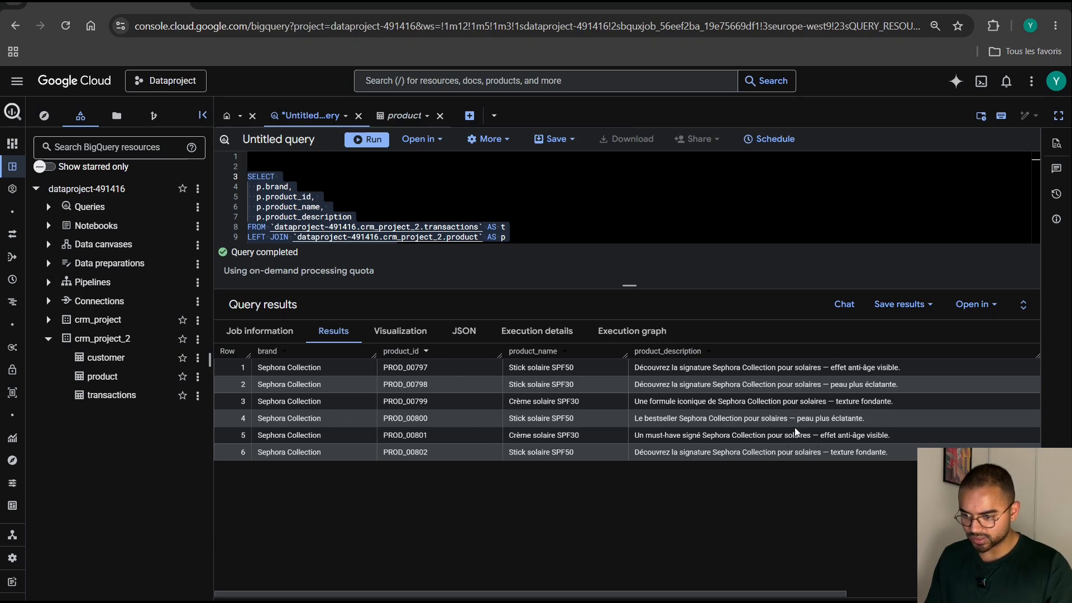
drag(629, 288, 629, 448)
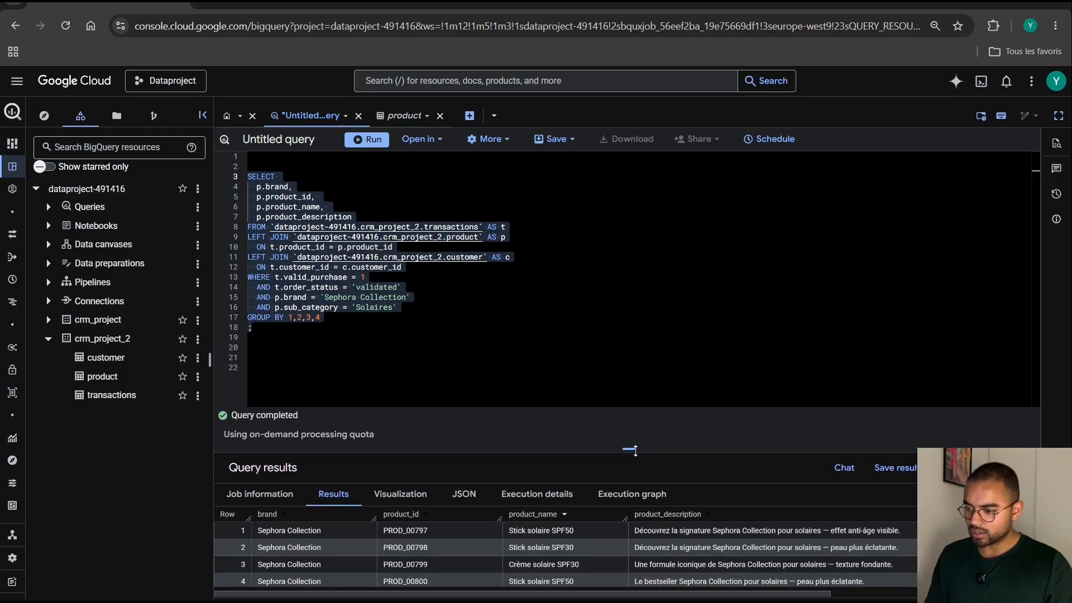
click(363, 342)
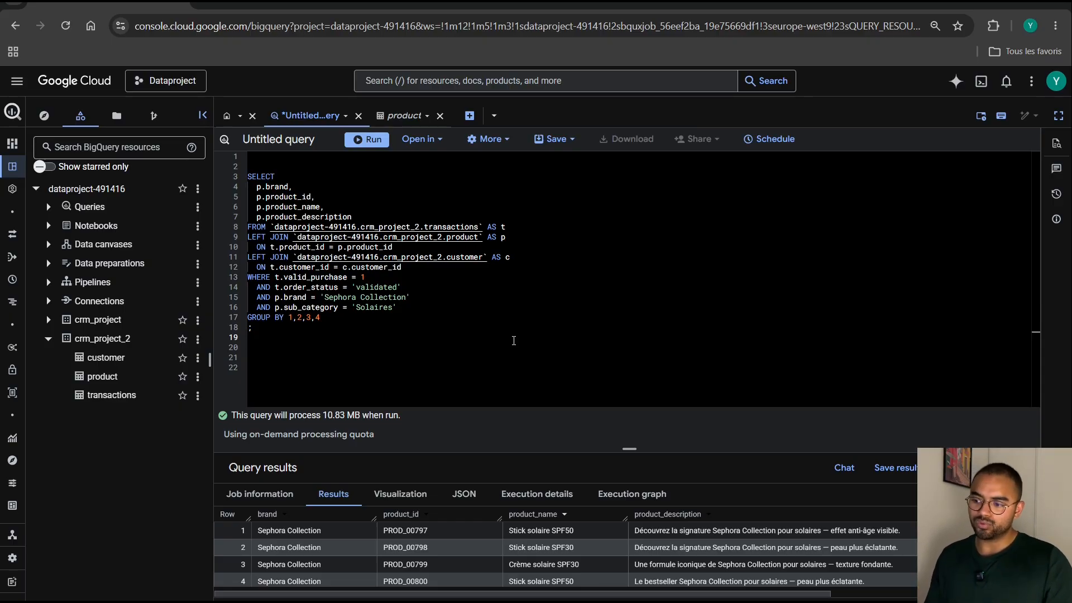
Insert EXTRACT (YEAR FROM t.order_date) AS annee as the first selected column and extend the grouping to 1,2,3,4,5.
click(302, 178)
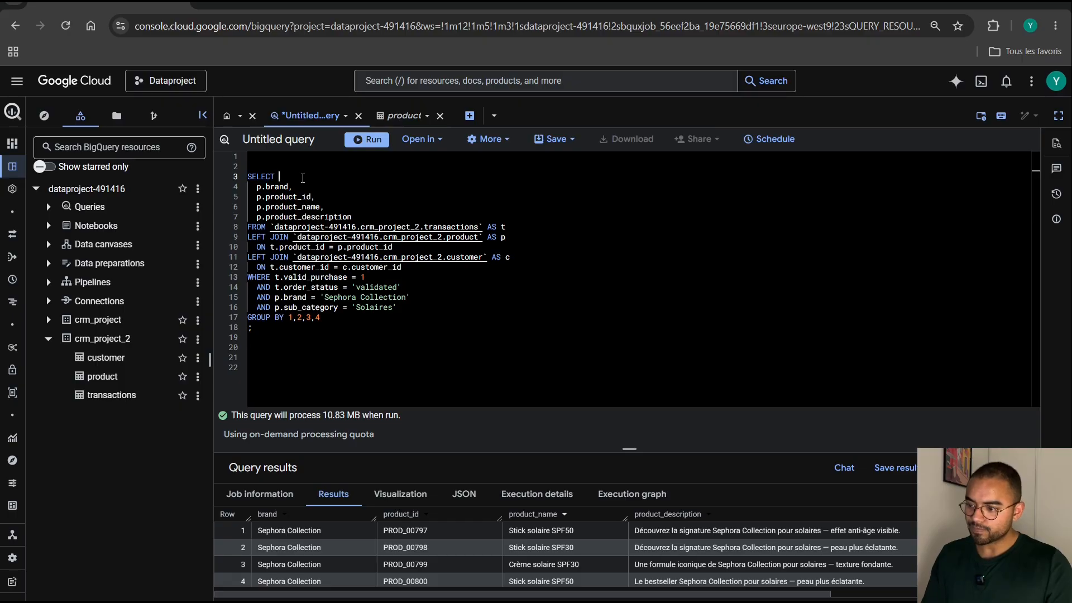
key(Return)
text(EXT)
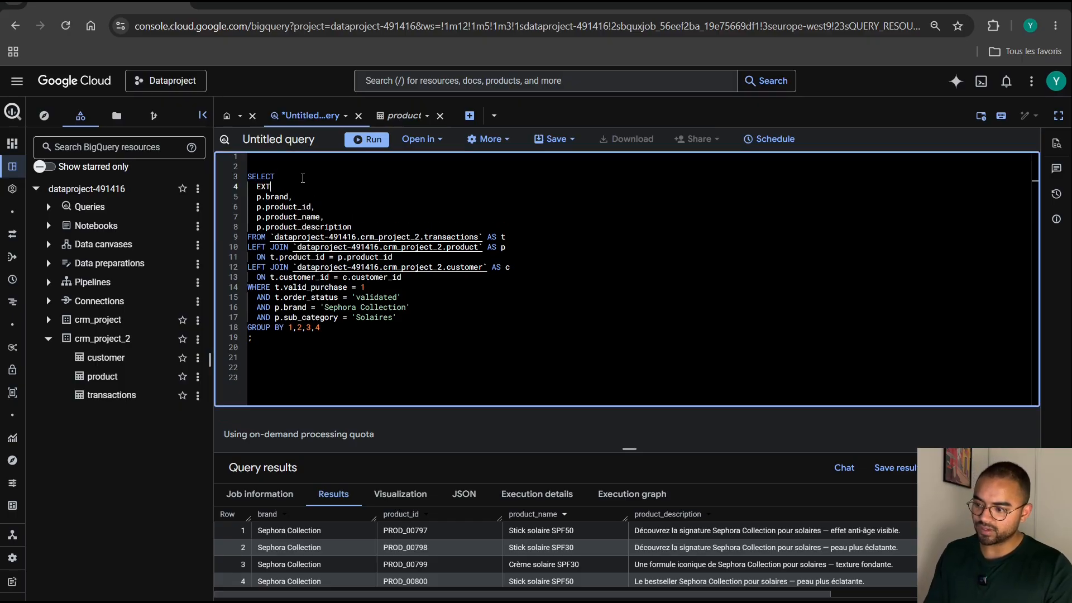
text(RACT)
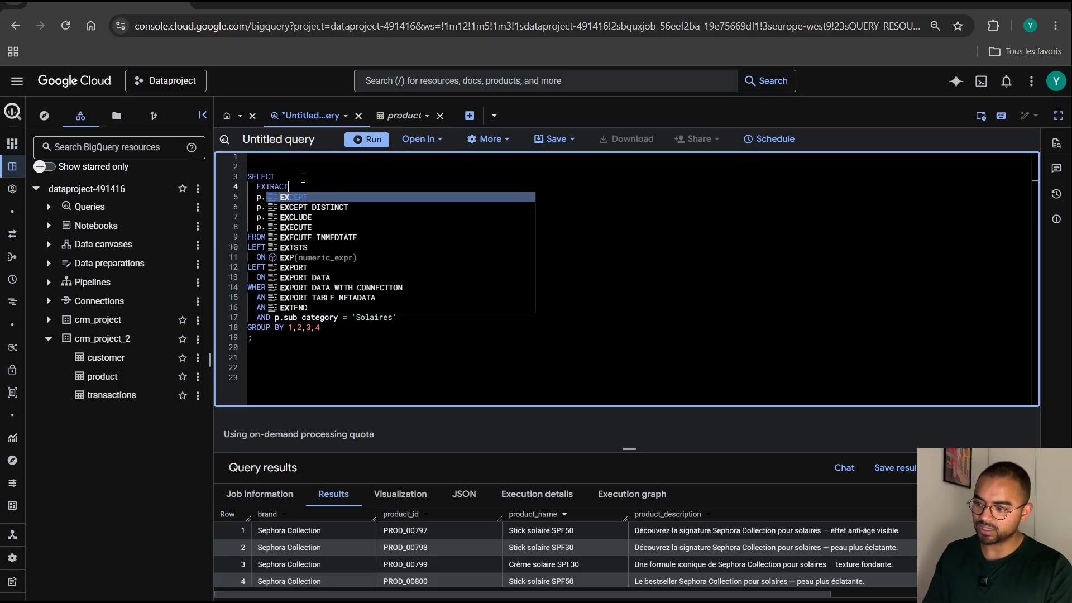
text( ()
text(YEAR FROM)
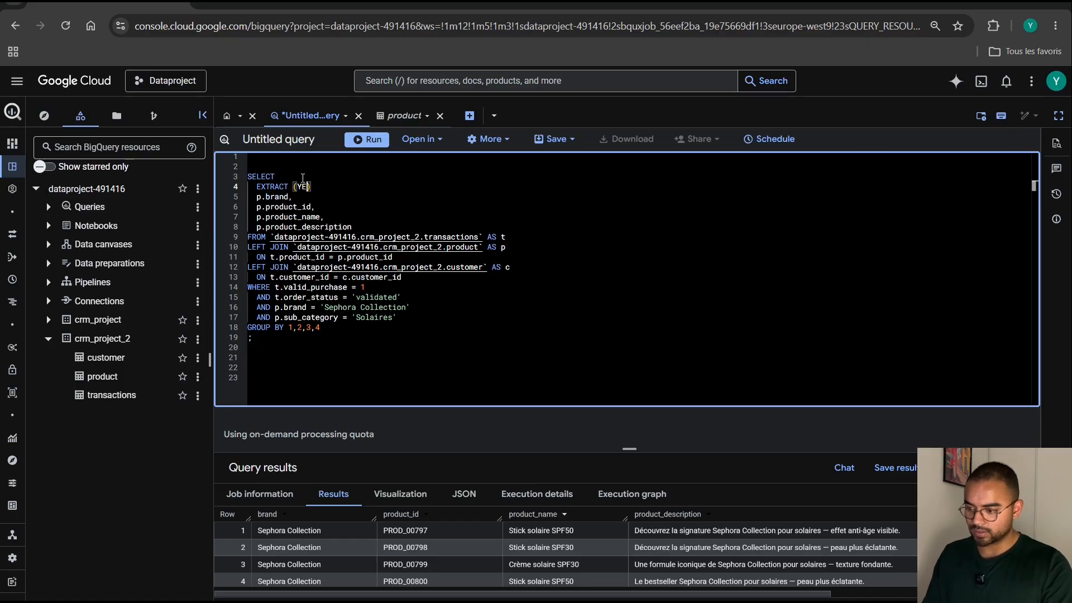
text( t)
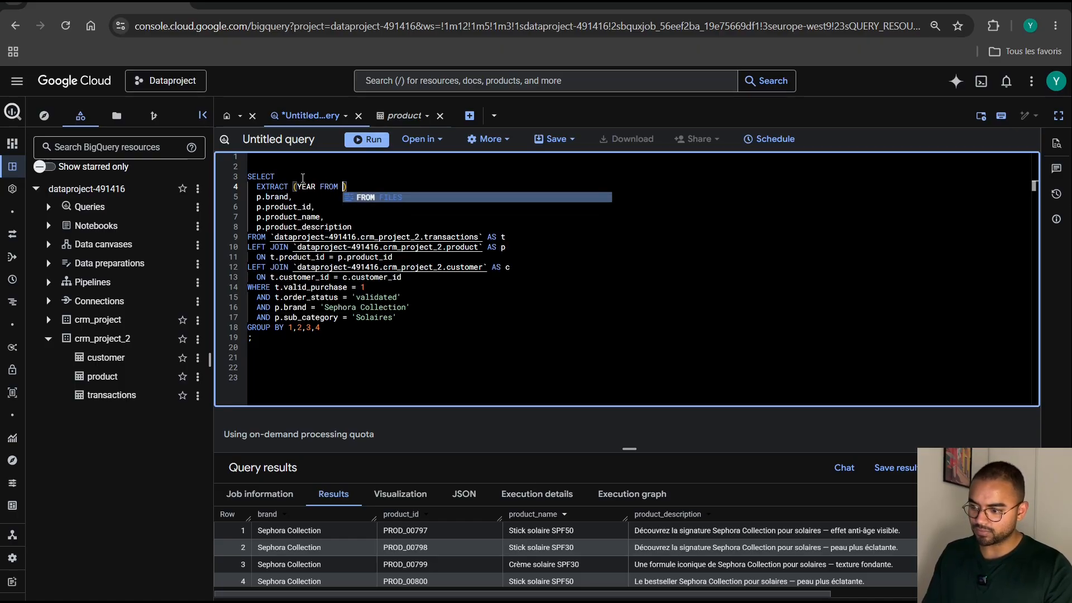
key(Escape)
text(.order)
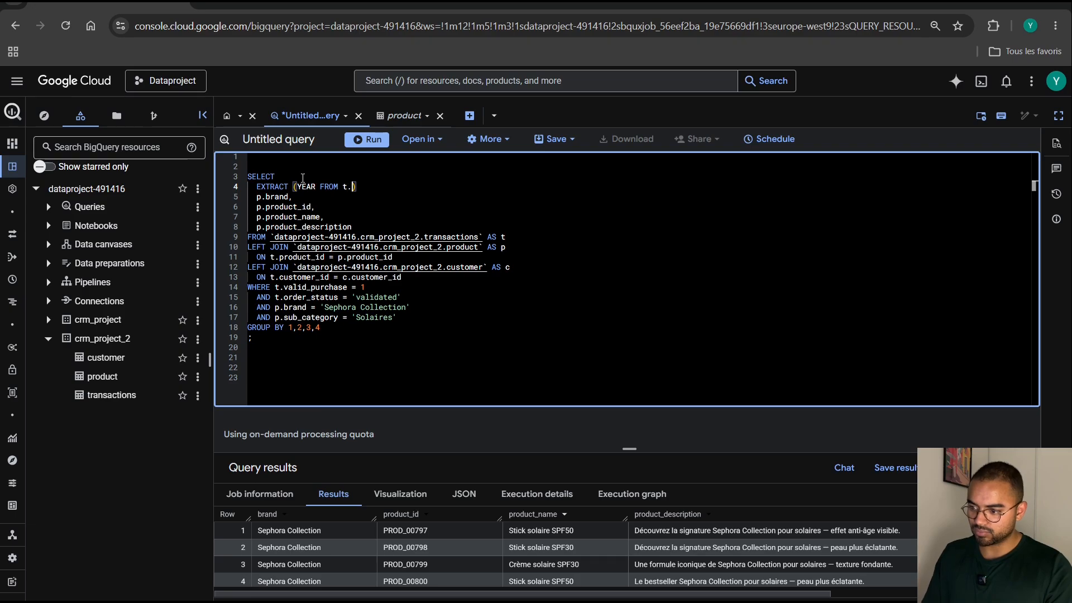
text(_date) )
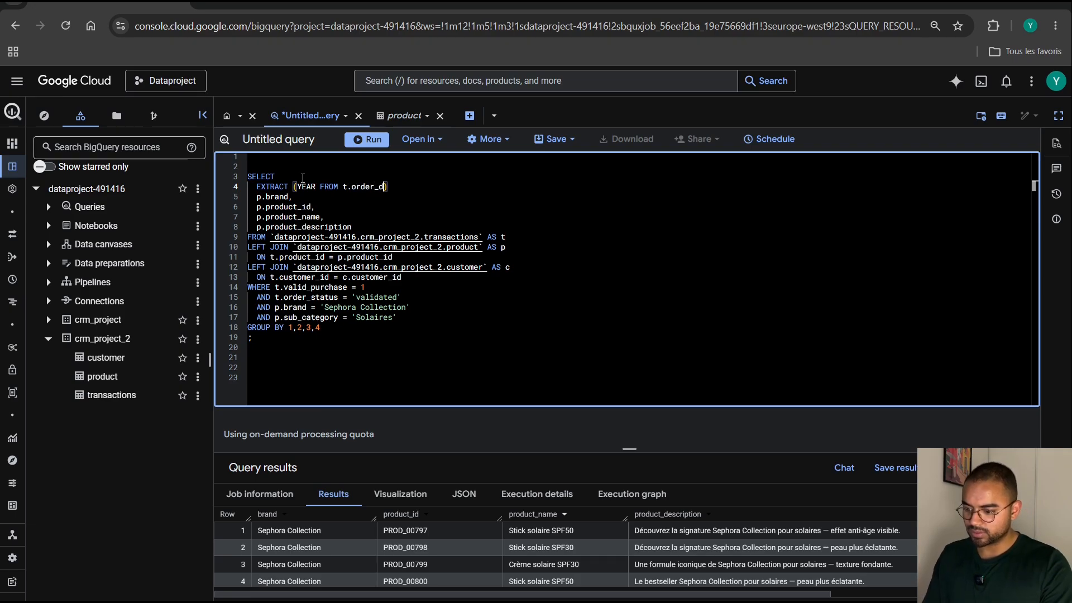
text(AS)
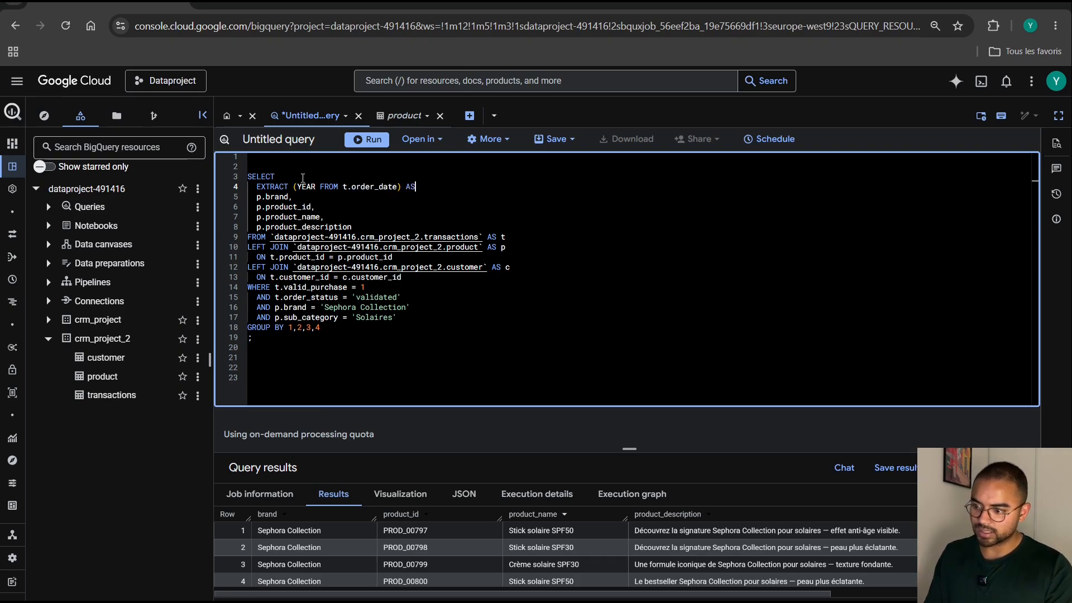
text( anneen)
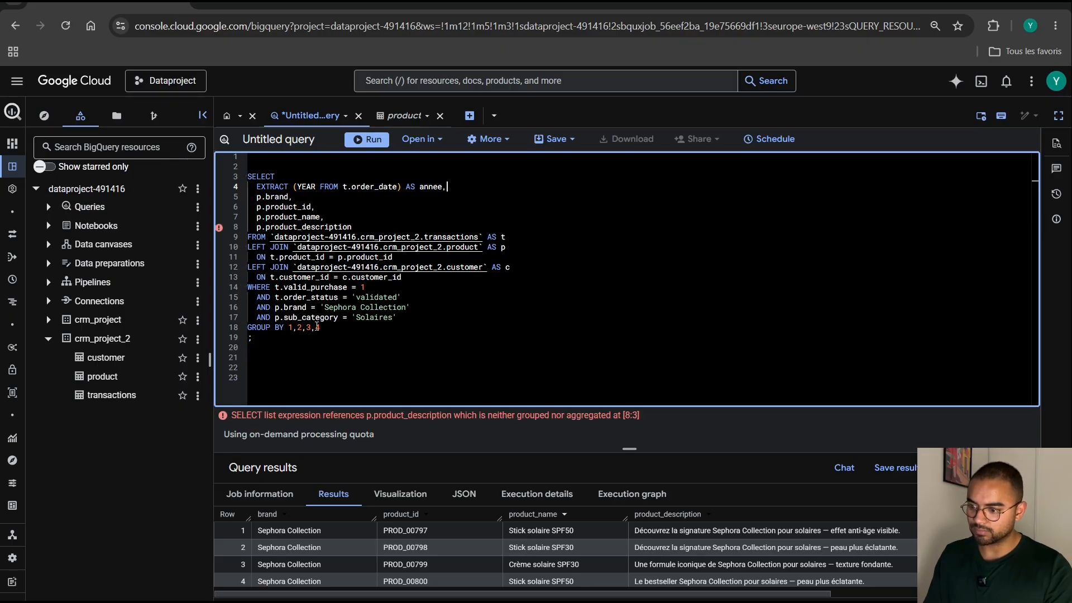
click(326, 328)
text(,5)
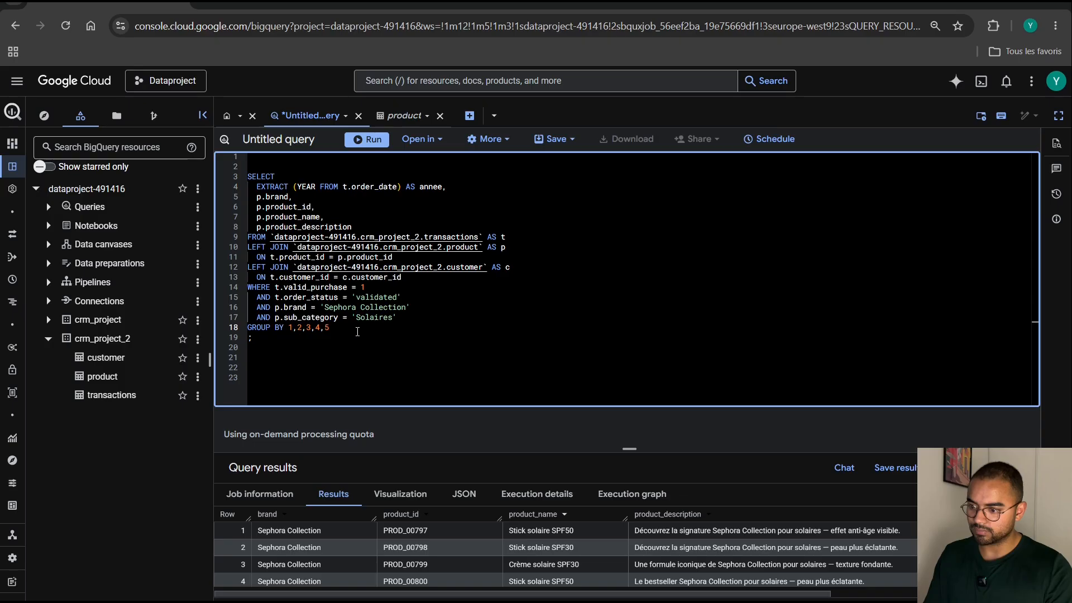
Begin another condition, AND EXTRACT (YEAR FROM t.order_date), on a new line below the sub_category condition.
click(401, 317)
key(Return)
text(A)
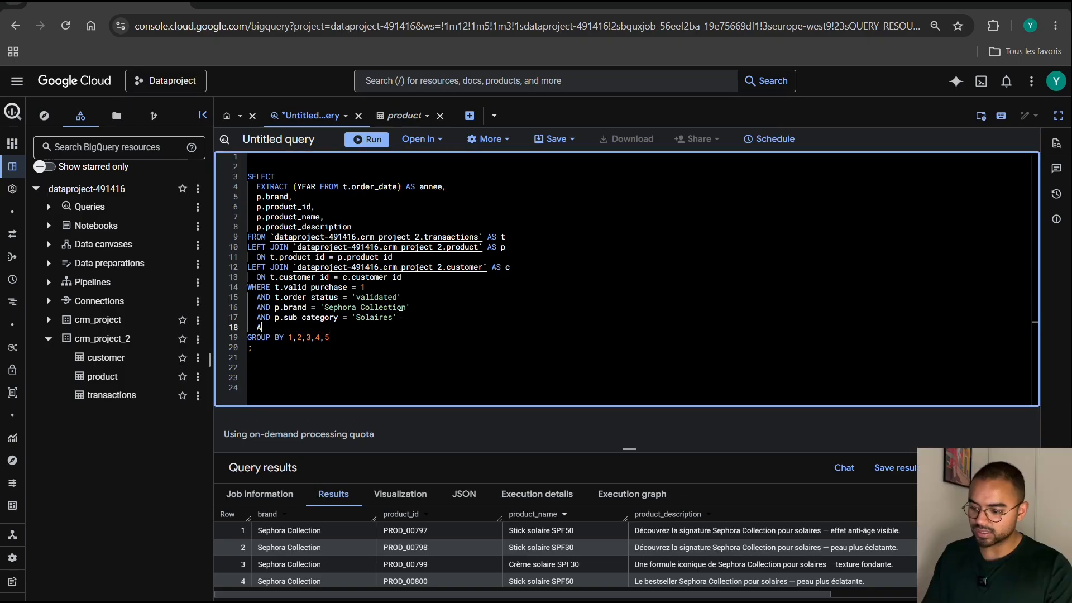
text(ND EXTR)
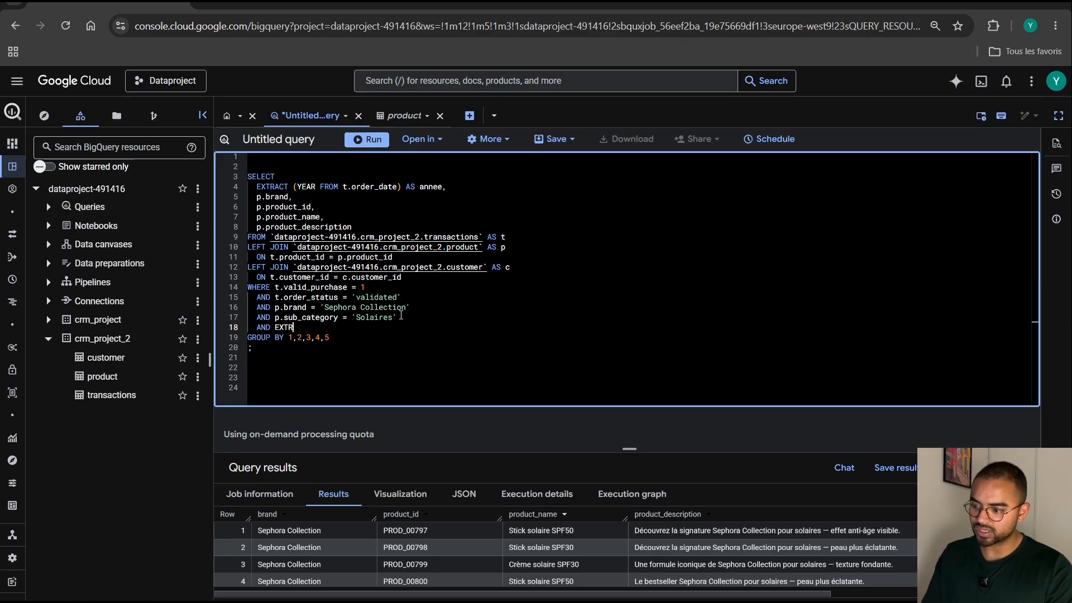
text(ACT (YE)
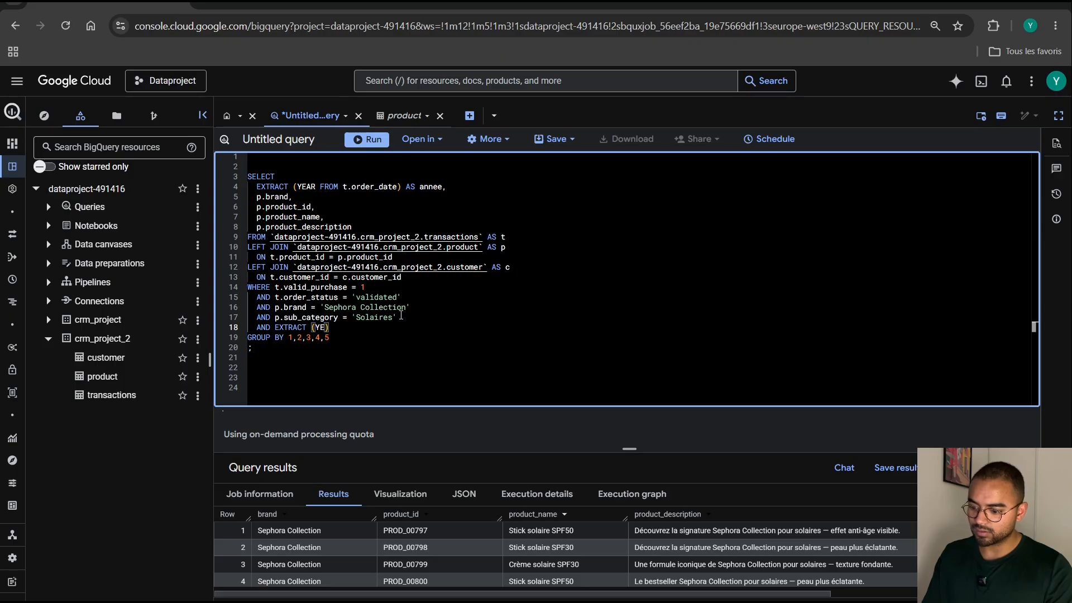
text(AR FROM )
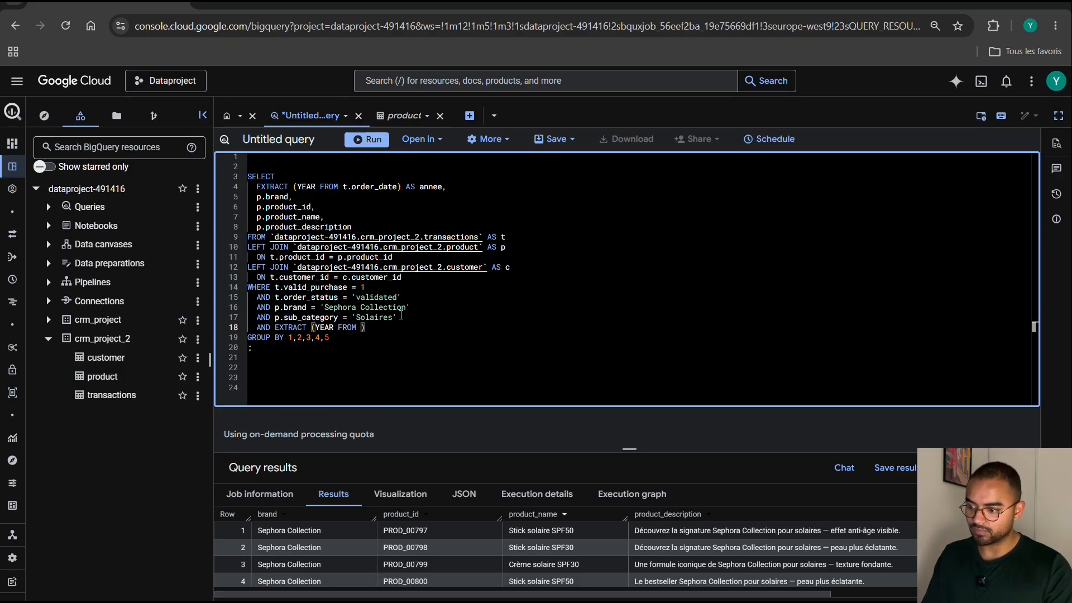
text(t.order_)
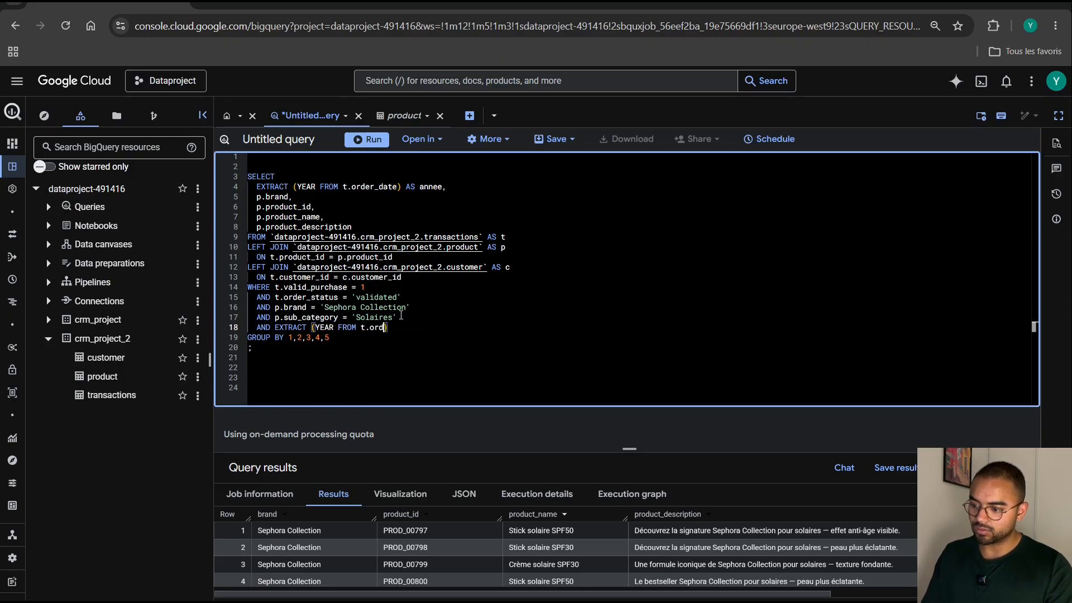
text(date) )
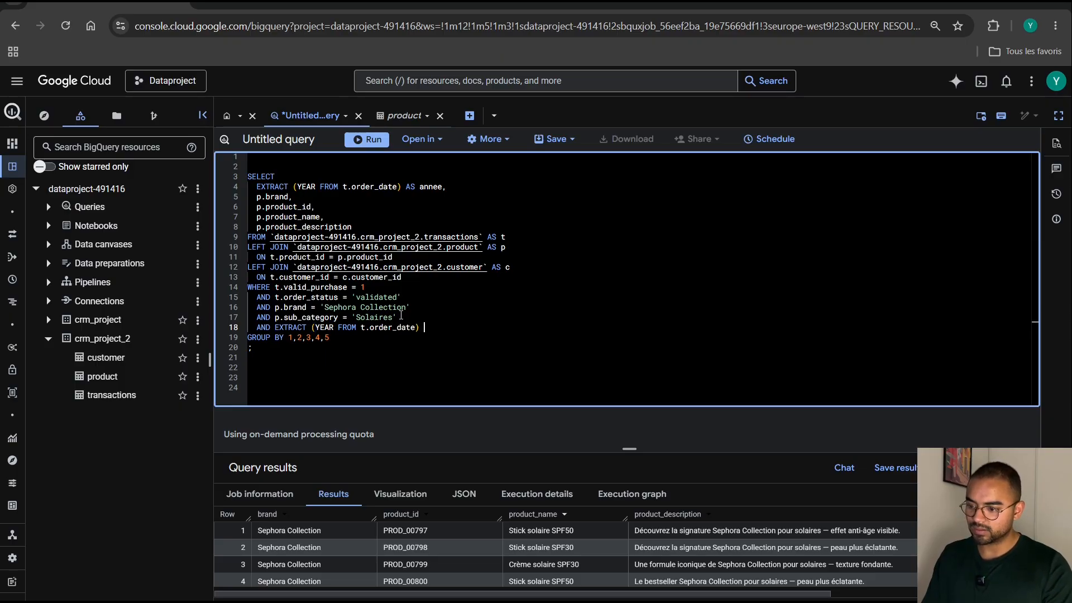
text(IN ()
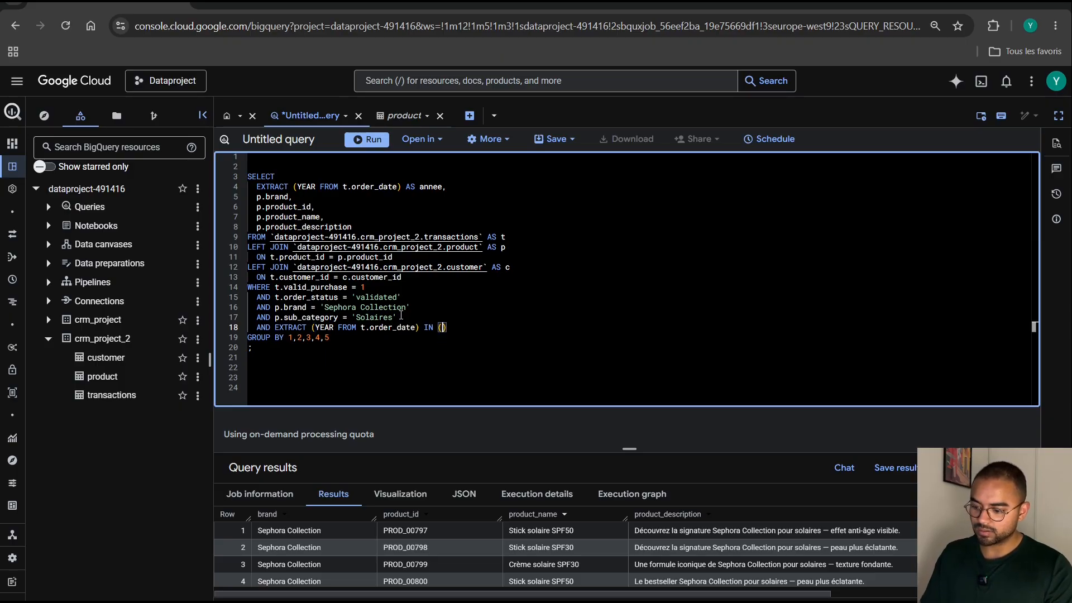
text('202)
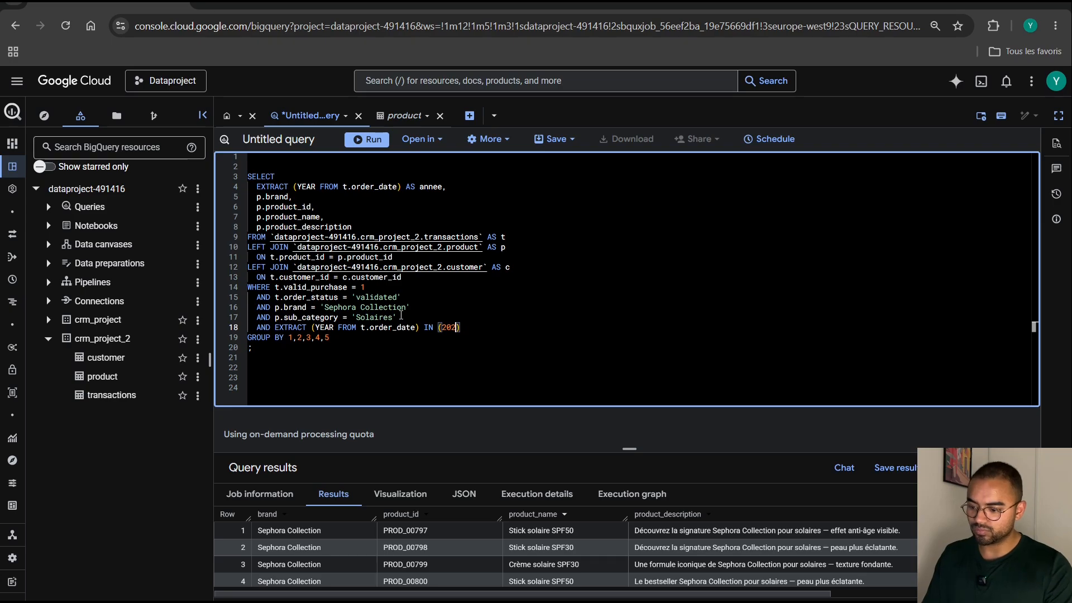
Complete the order-year condition with IN (2024,2025), using unquoted numbers.
key(BackSpace)
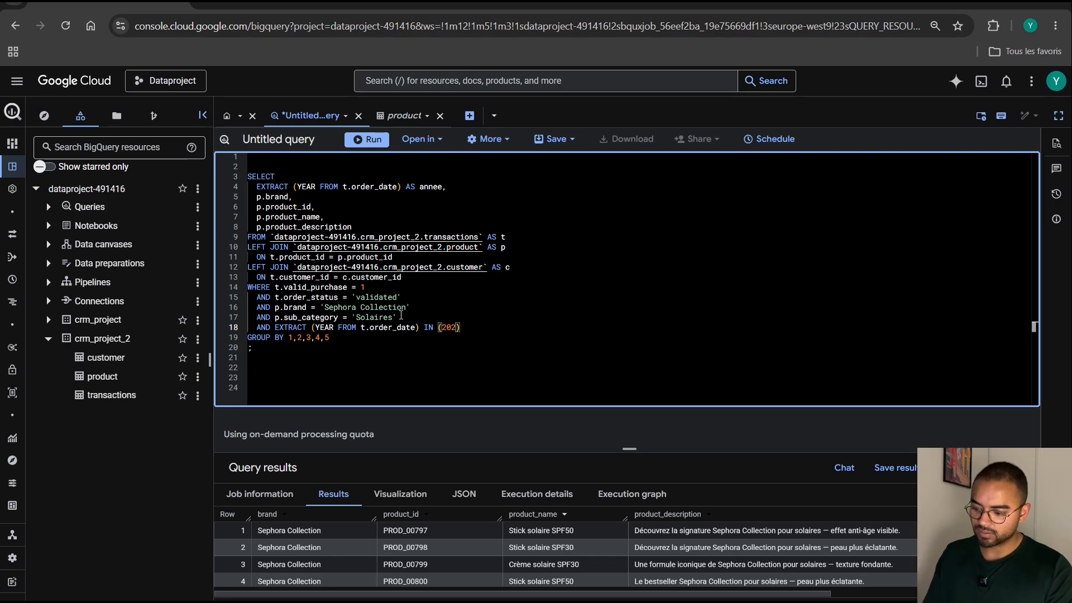
text(4,)
text(2025)
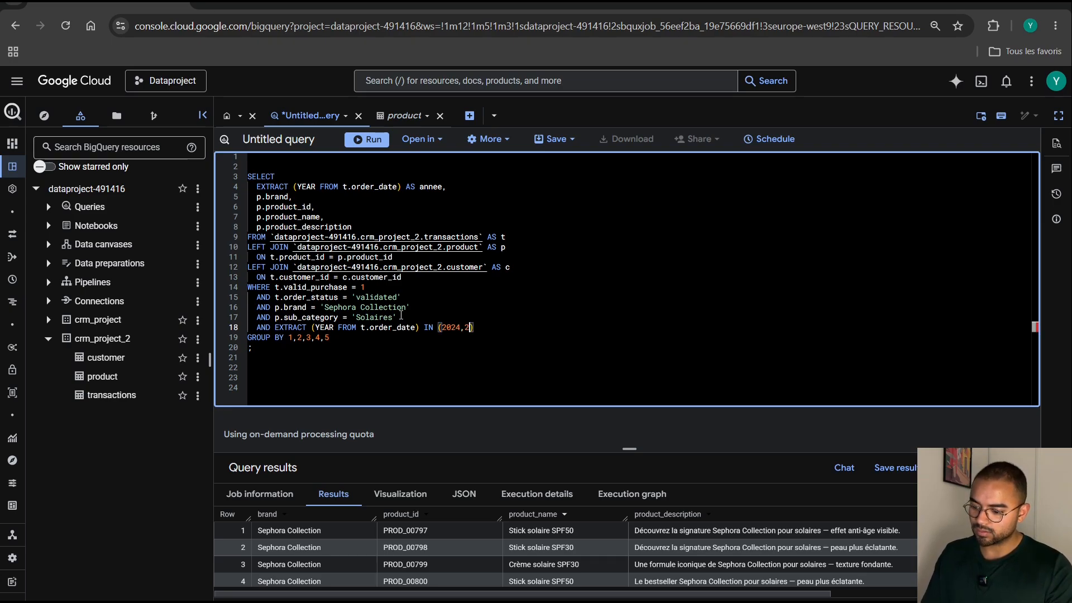
Add an order-month condition on t.order_date, using AND and MONTH FROM with BETWEEN 5 AND 9, on a new line below the order-year condition.
key(End)
key(Return)
text(A)
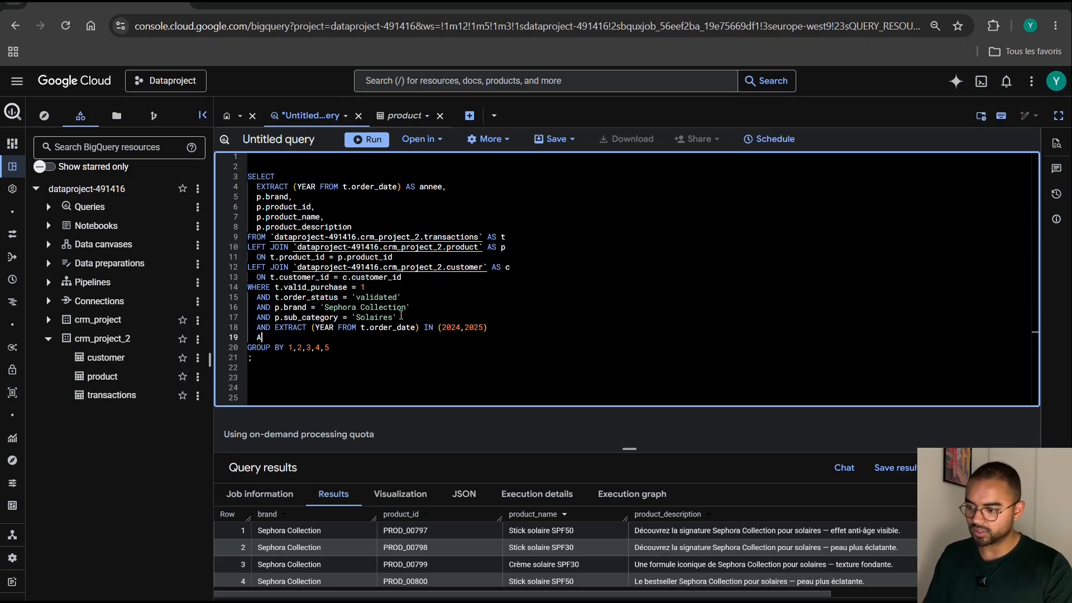
text(ND EXTTACT)
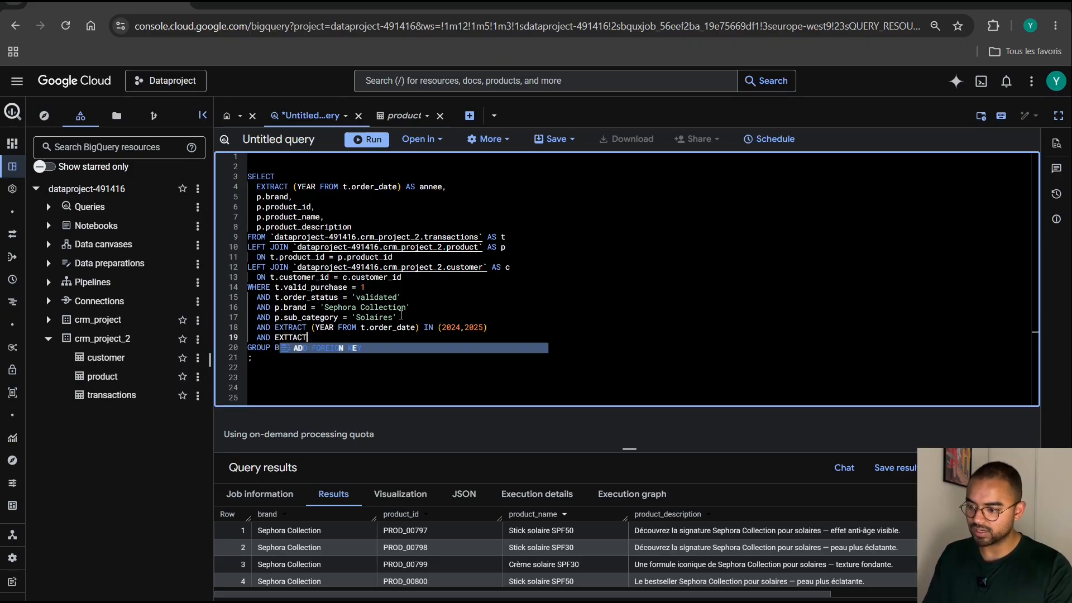
text( (MONTH)
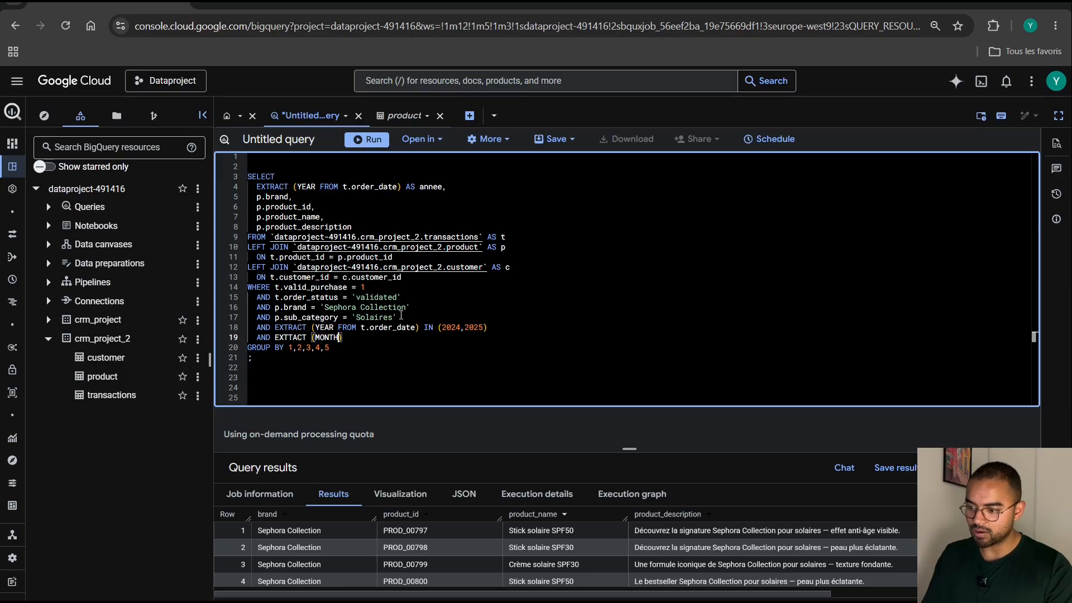
text( FROM t.)
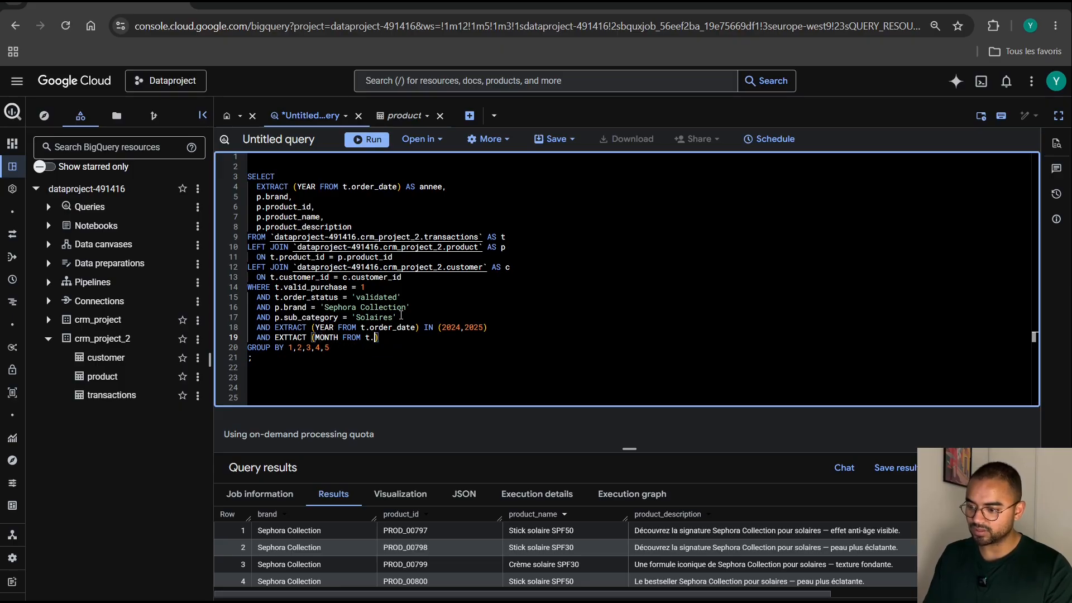
text(order_date)
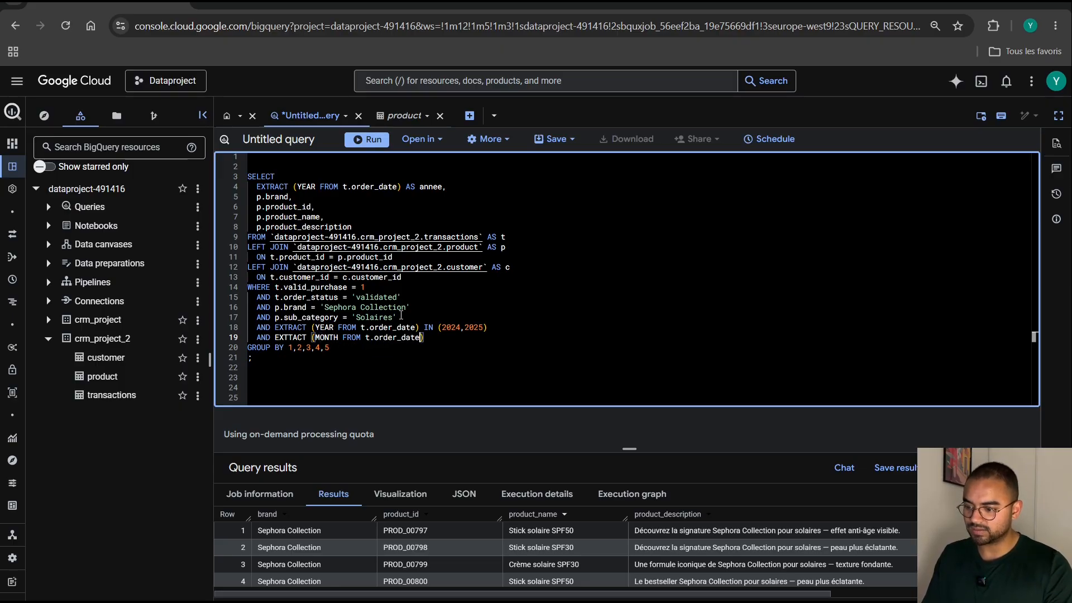
key(Right)
text(BE)
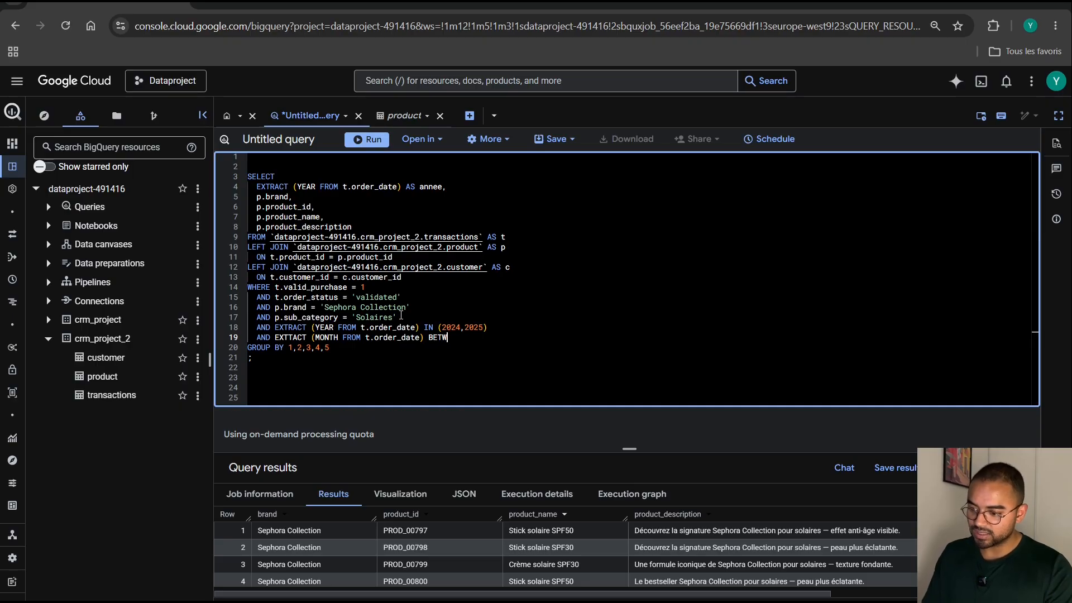
text(TWEEN 5 )
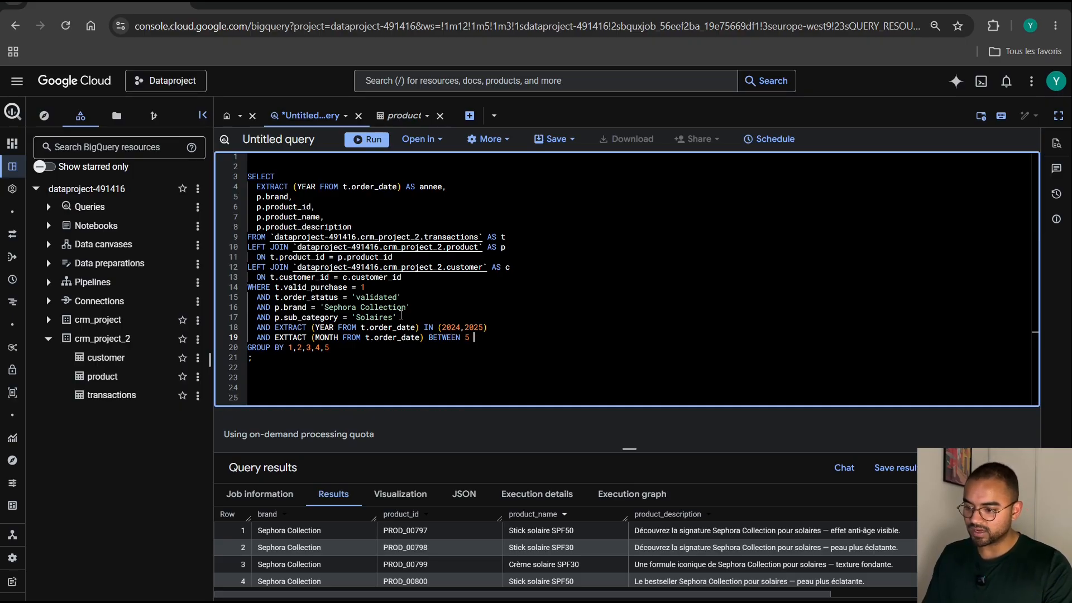
text(AND 9)
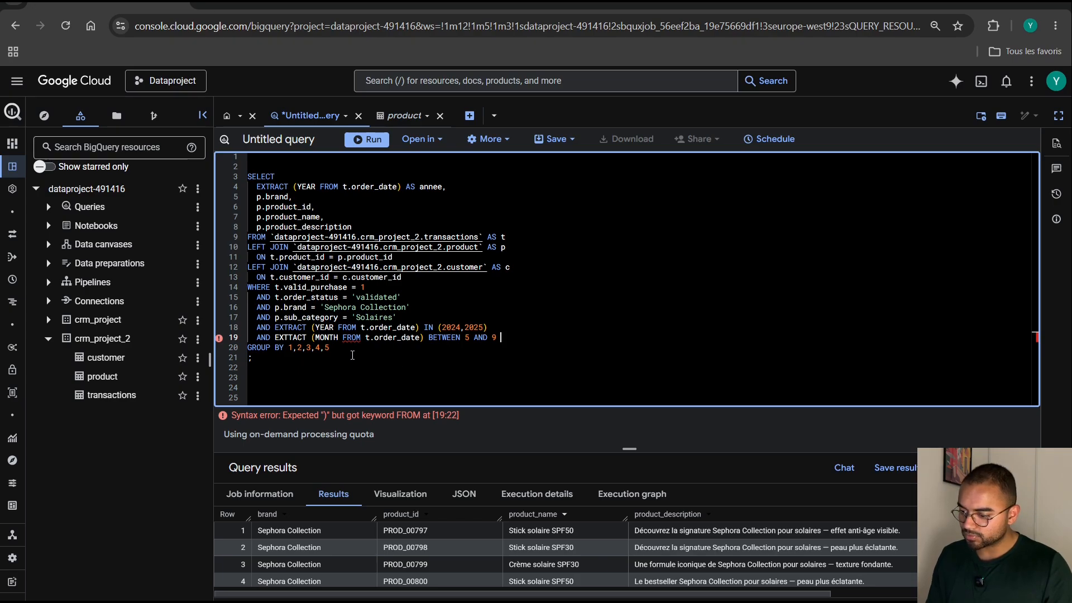
Correct the misspelled function name in the order-month condition to EXTRACT.
click(311, 339)
key(BackSpace)
key(BackSpace)
key(BackSpace)
key(BackSpace)
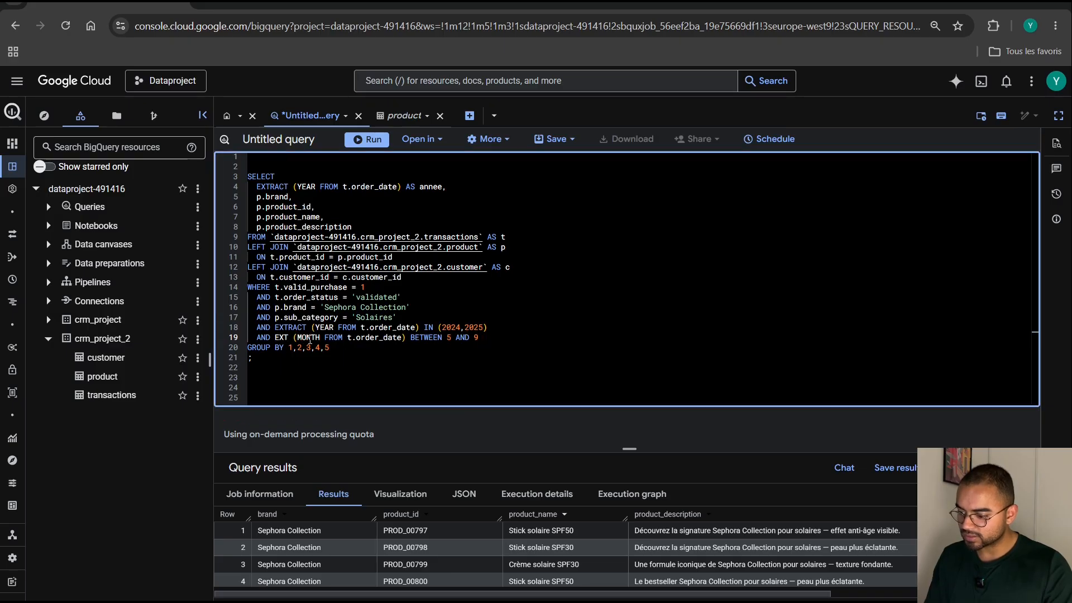
text(RACT)
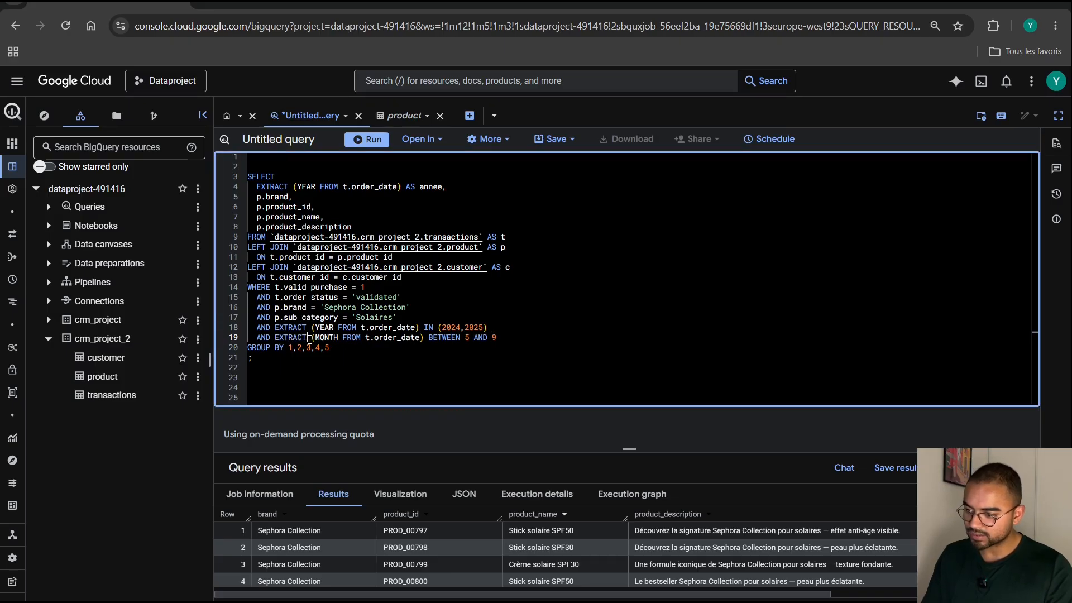
Run the whole query with the order-month filter, enlarge the results pane and widen the product_description results column.
drag(252, 358, 246, 173)
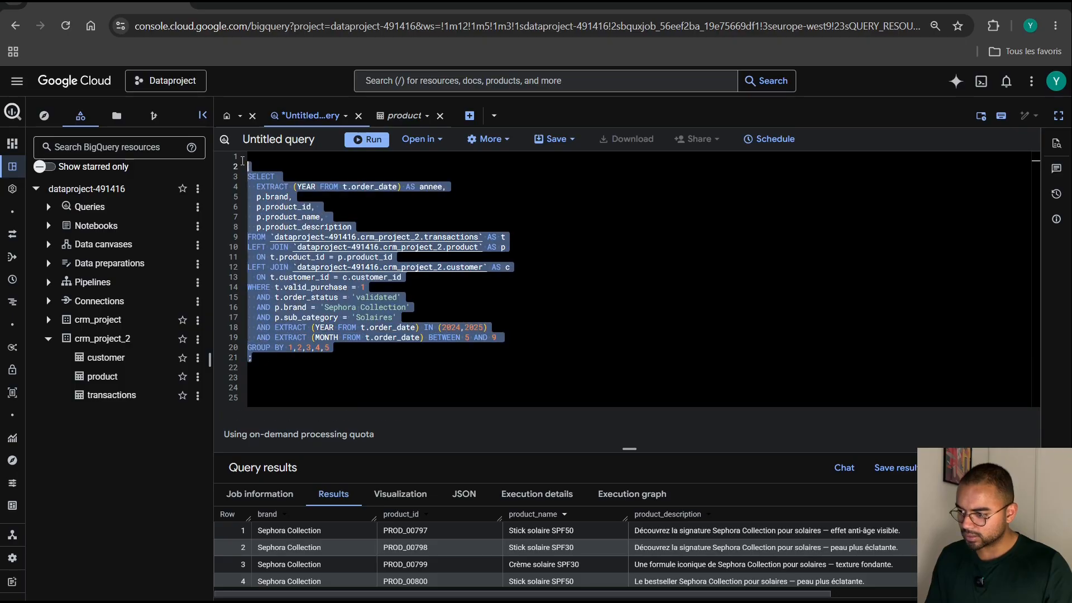
click(366, 139)
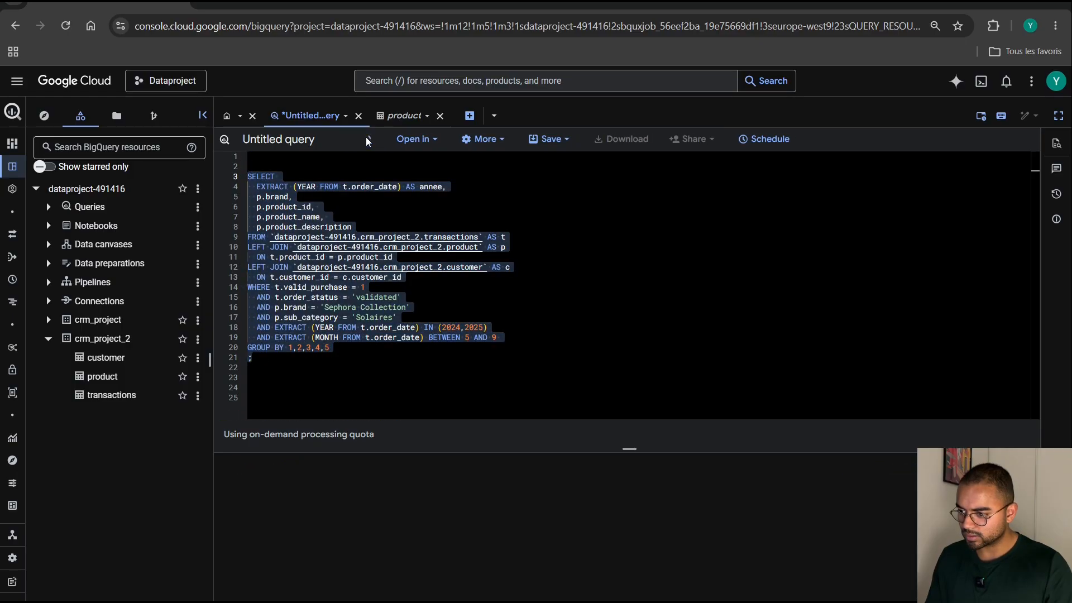
drag(630, 448, 630, 274)
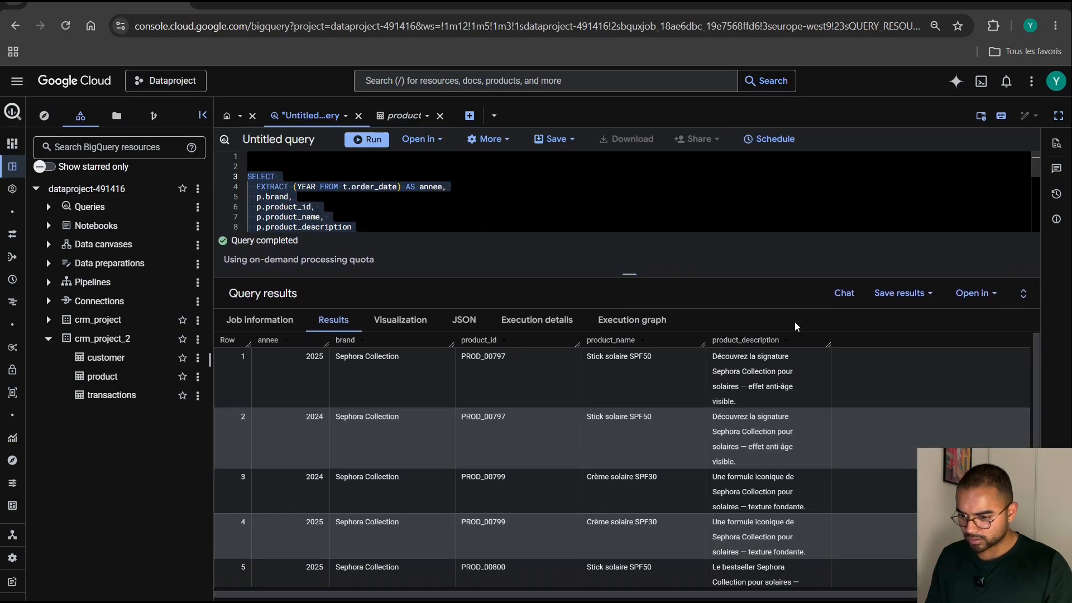
drag(829, 345, 982, 345)
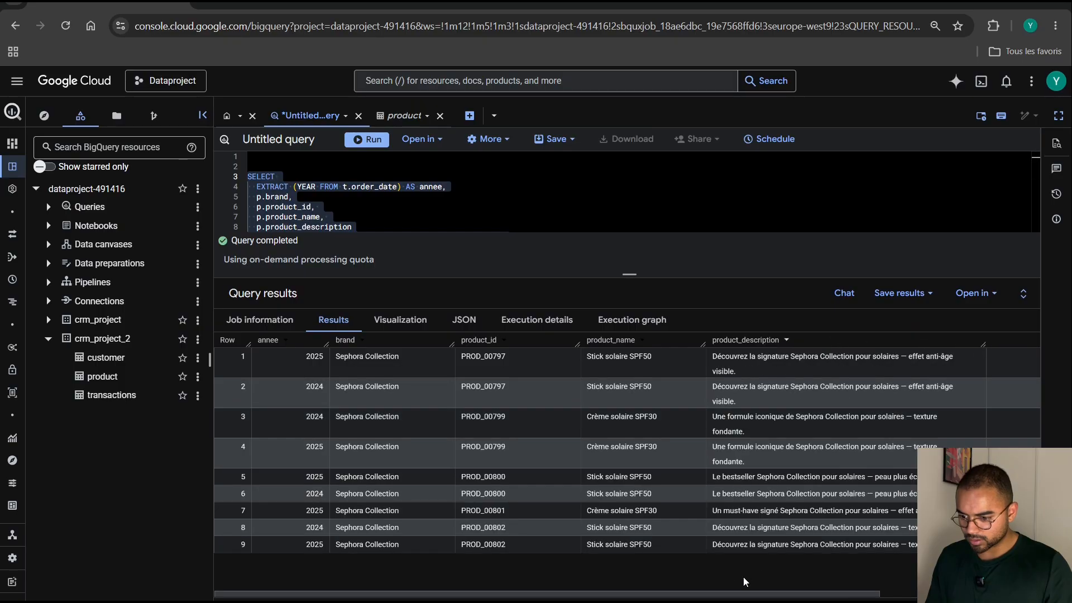
drag(726, 596, 625, 597)
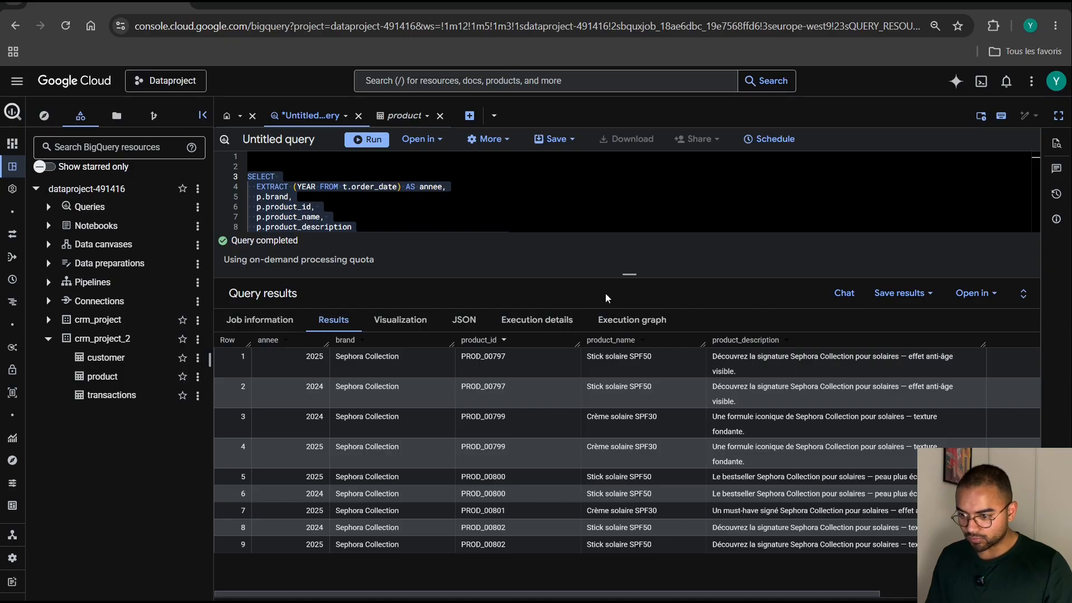
drag(628, 274, 629, 494)
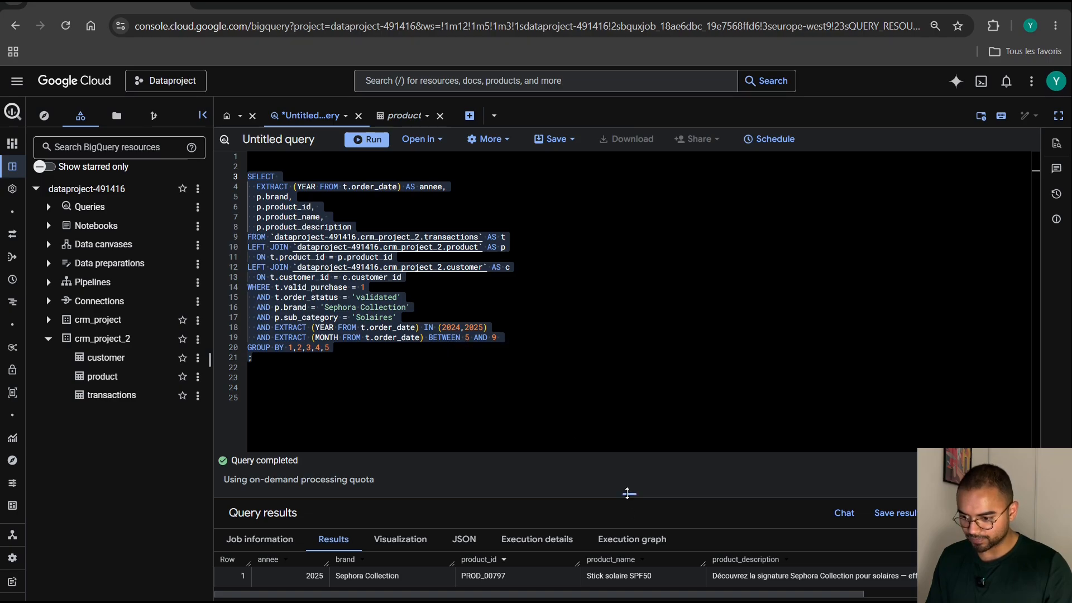
drag(629, 494, 613, 251)
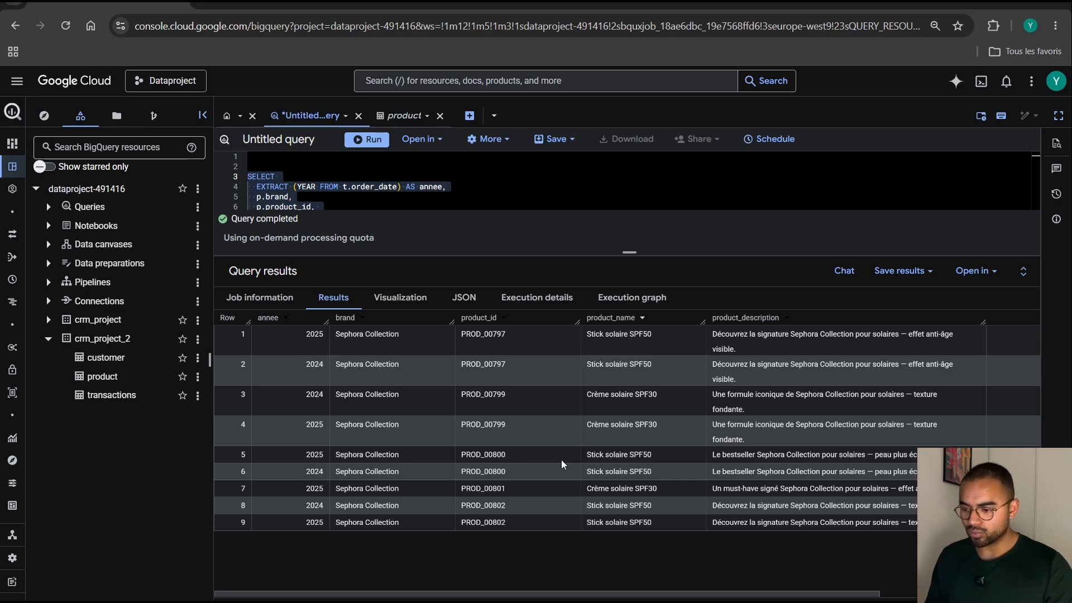
Remove p.product_id, p.product_name and p.product_description from the selected columns and shorten the grouping to 1,2.
drag(628, 251, 627, 415)
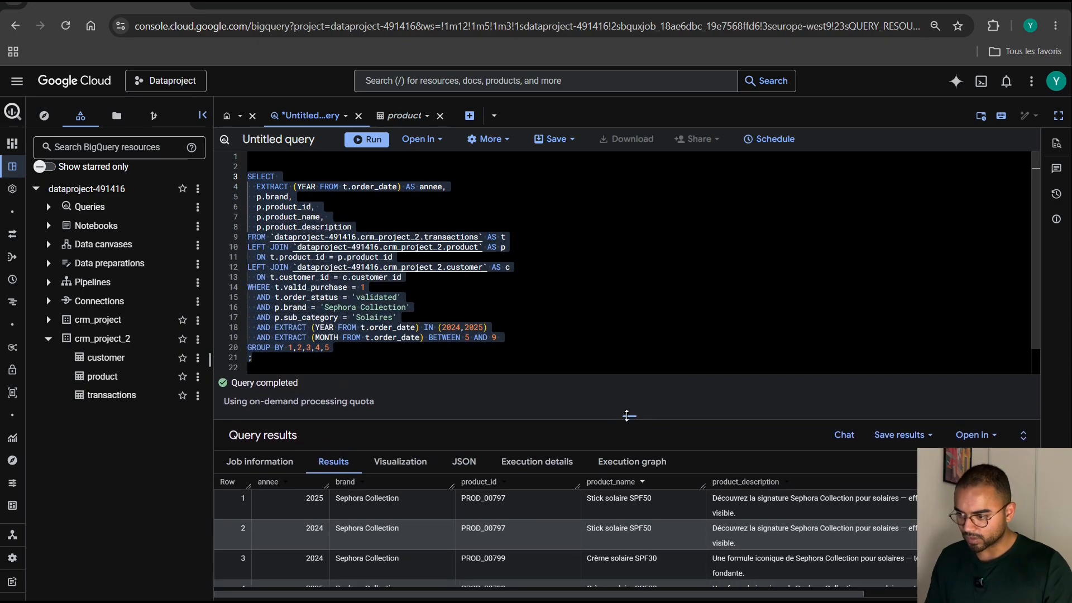
click(369, 226)
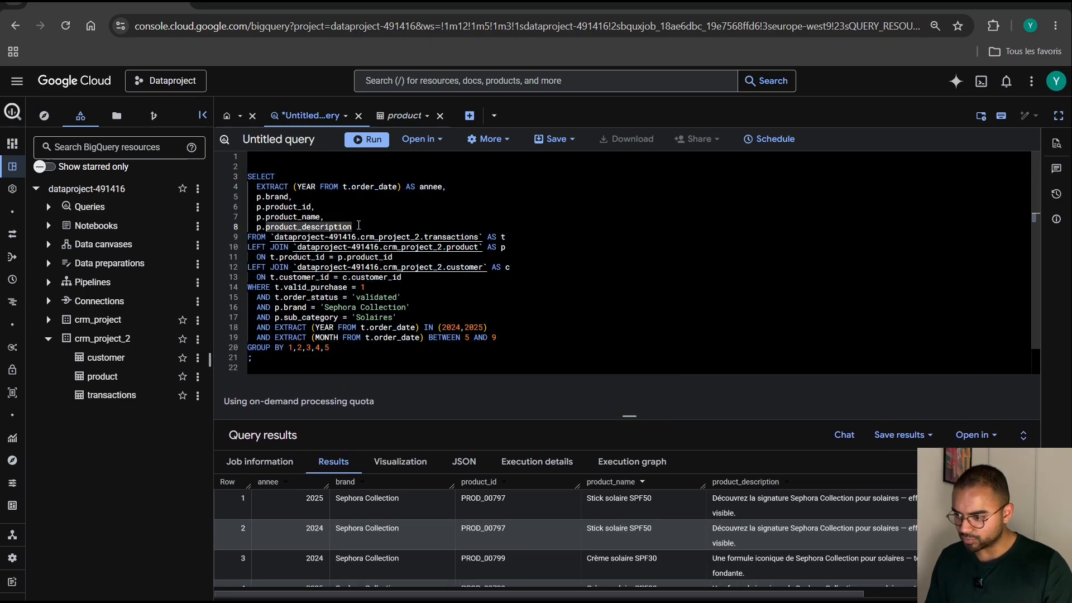
drag(358, 225, 239, 205)
key(BackSpace)
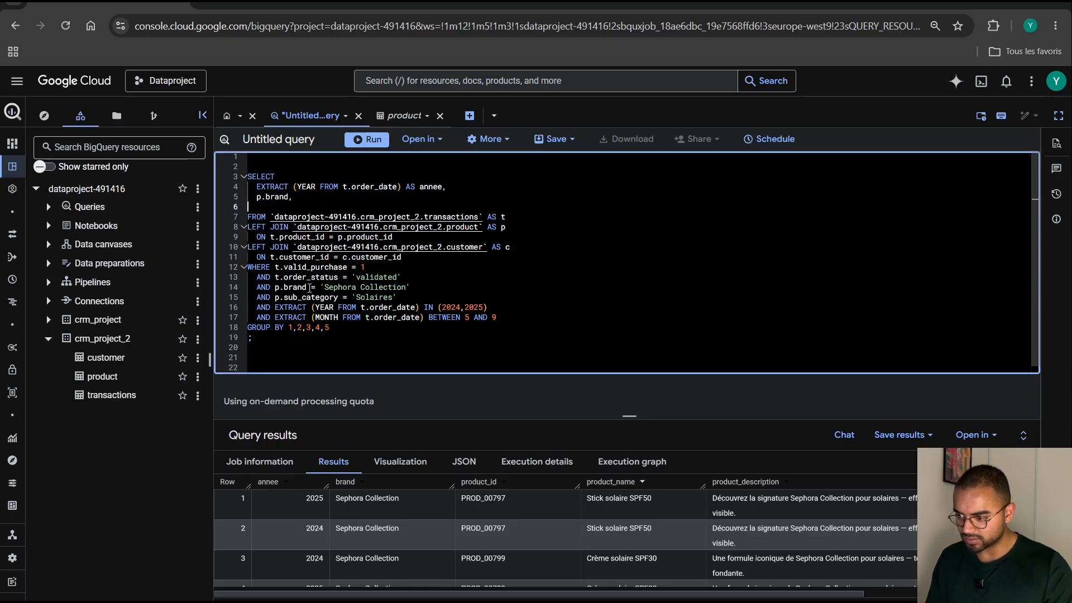
click(371, 332)
key(BackSpace)
key(BackSpace)
key(BackSpace)
key(BackSpace)
key(BackSpace)
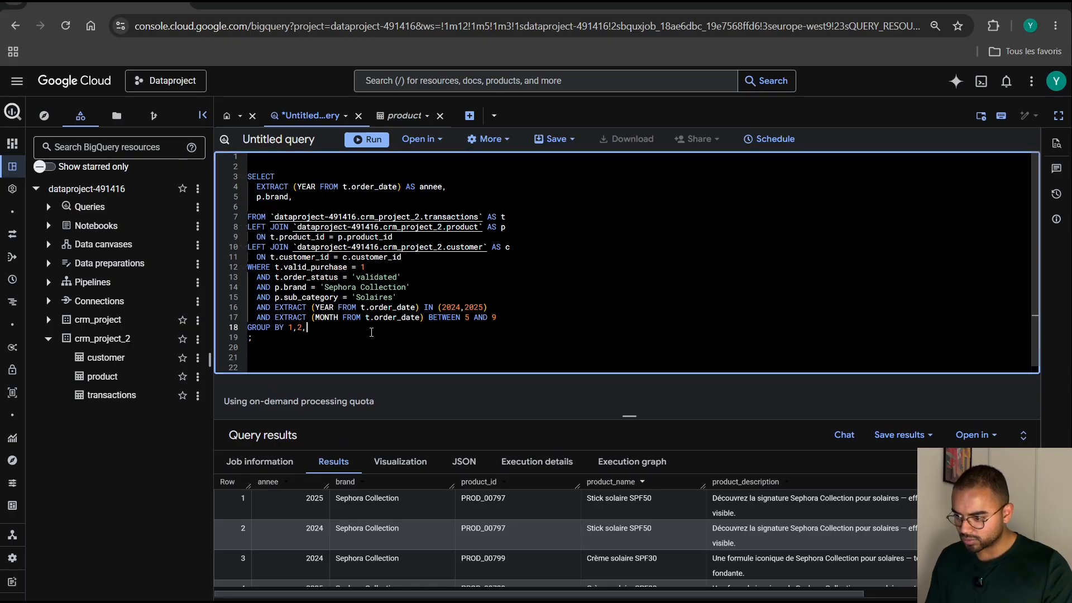
Start a CASE expression below p.brand with an indented line reading WHEN p.product_name LIKE '%%'.
click(301, 205)
key(Tab)
text(CASE)
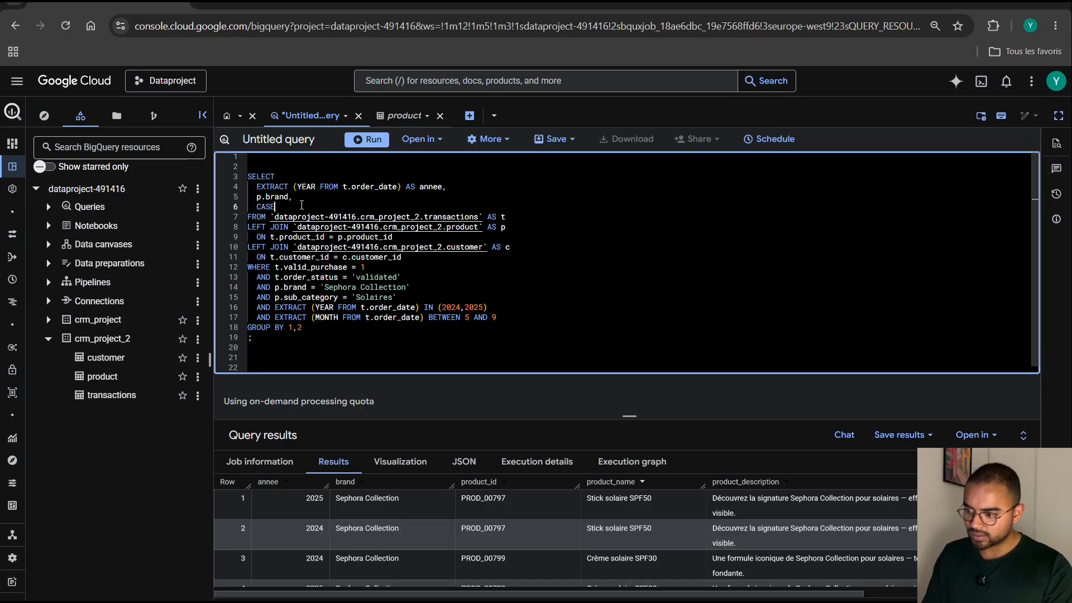
key(Return)
key(Tab)
text(WHEN)
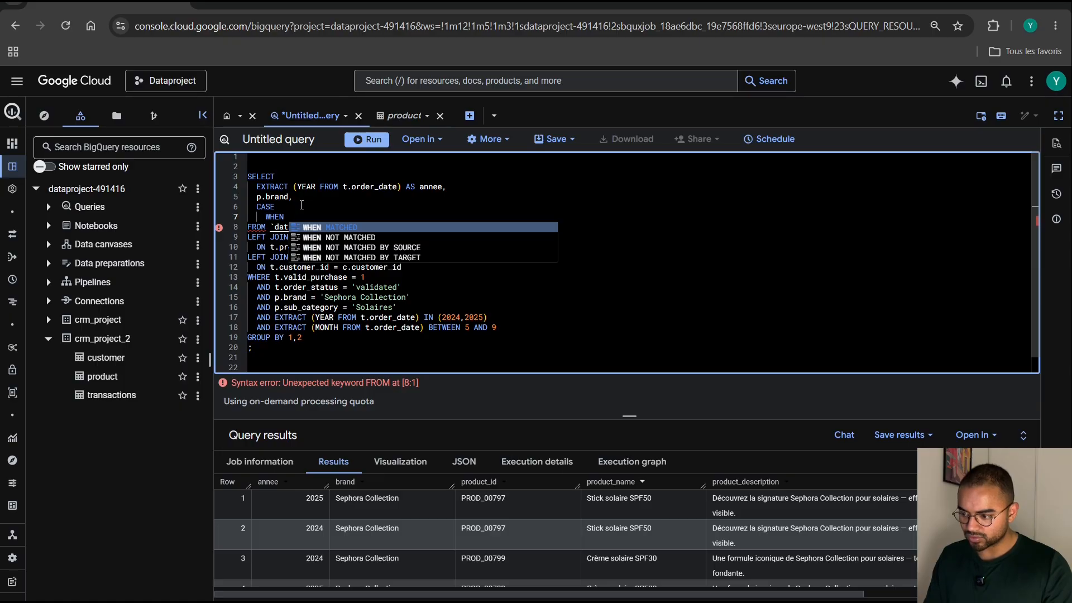
text(p.pr)
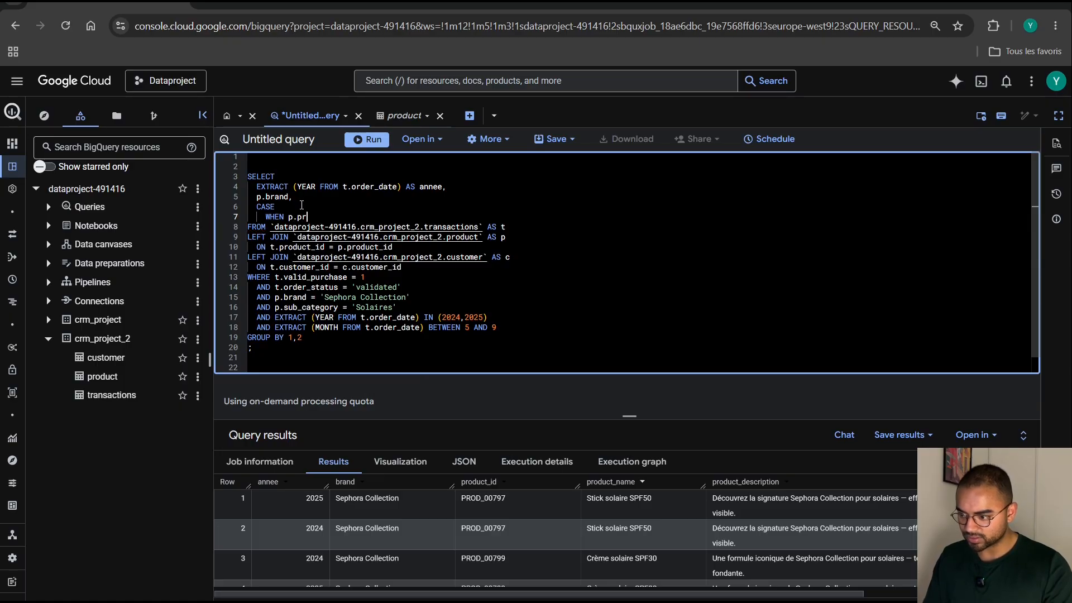
text(oduct_name)
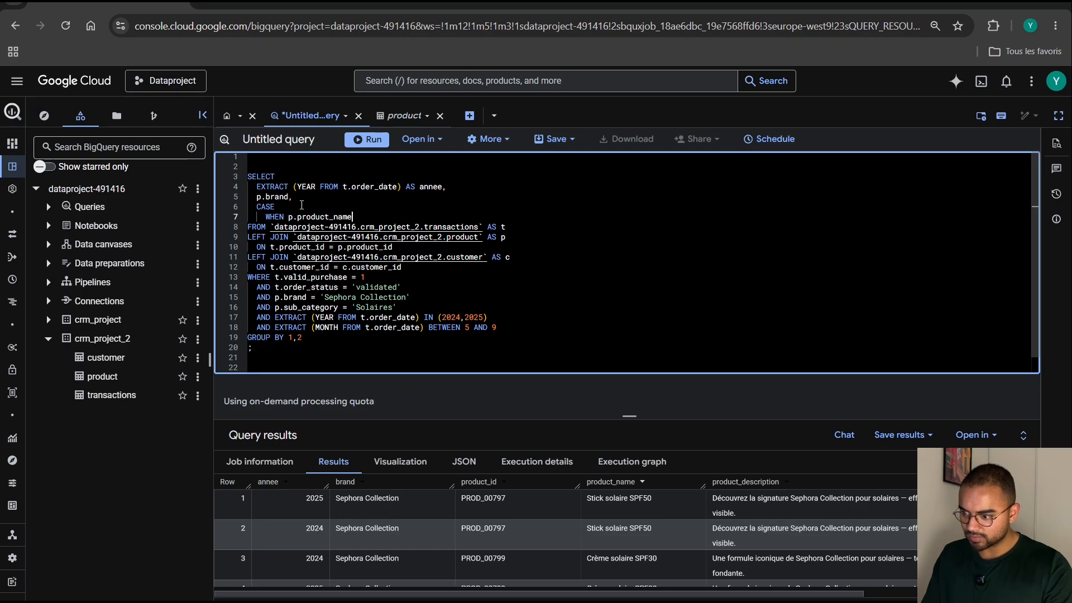
text( LIKE )
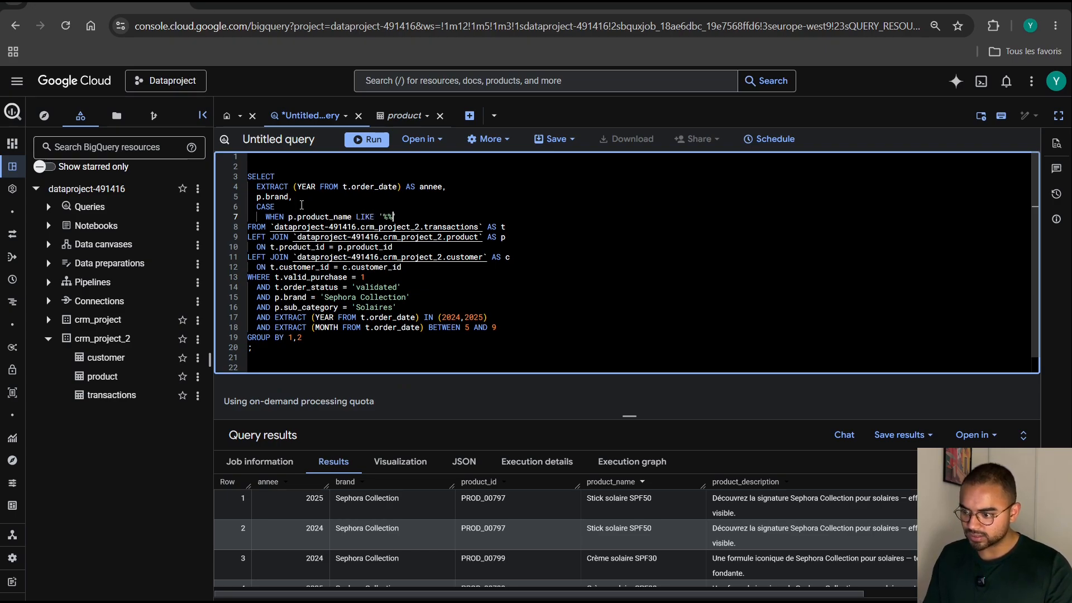
text('%%)
Copy the word Stick from the first product name in the results between the percent signs, and finish the line with THEN 'STICK'.
click(605, 504)
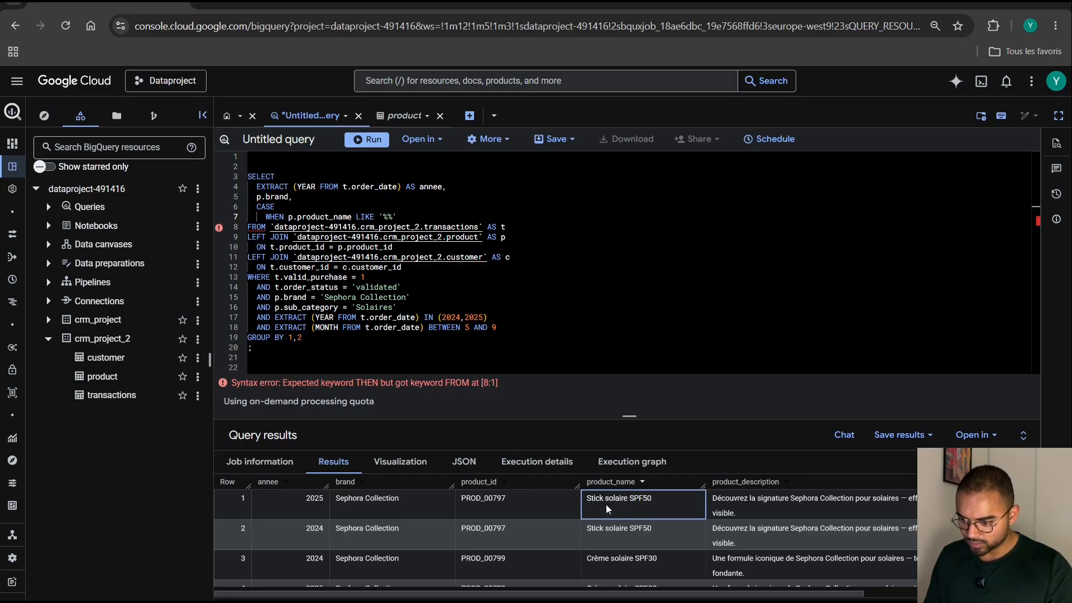
double_click(603, 498)
key(ctrl+c)
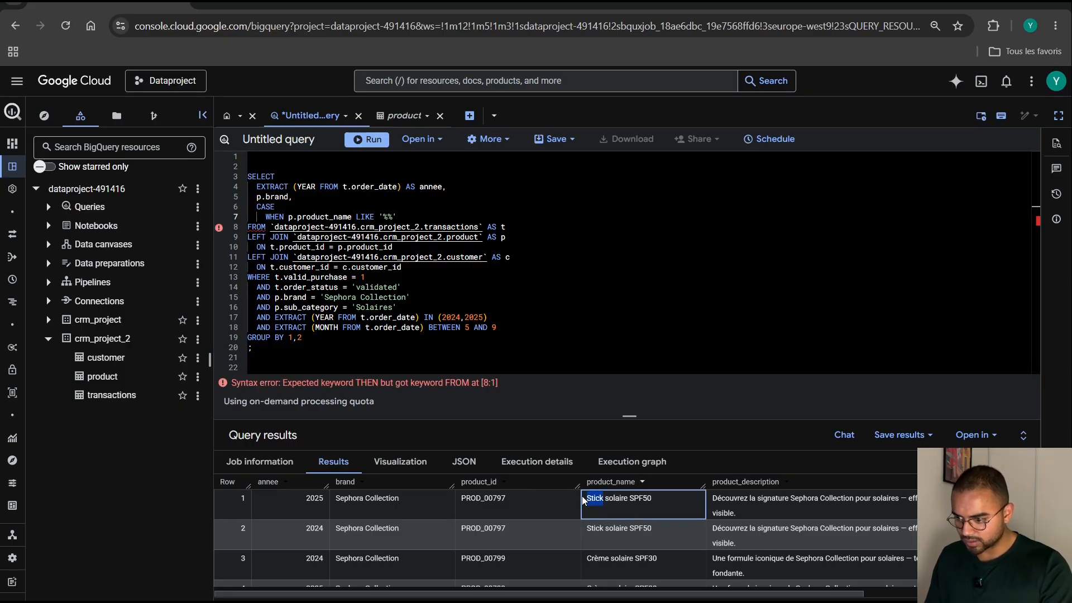
click(388, 217)
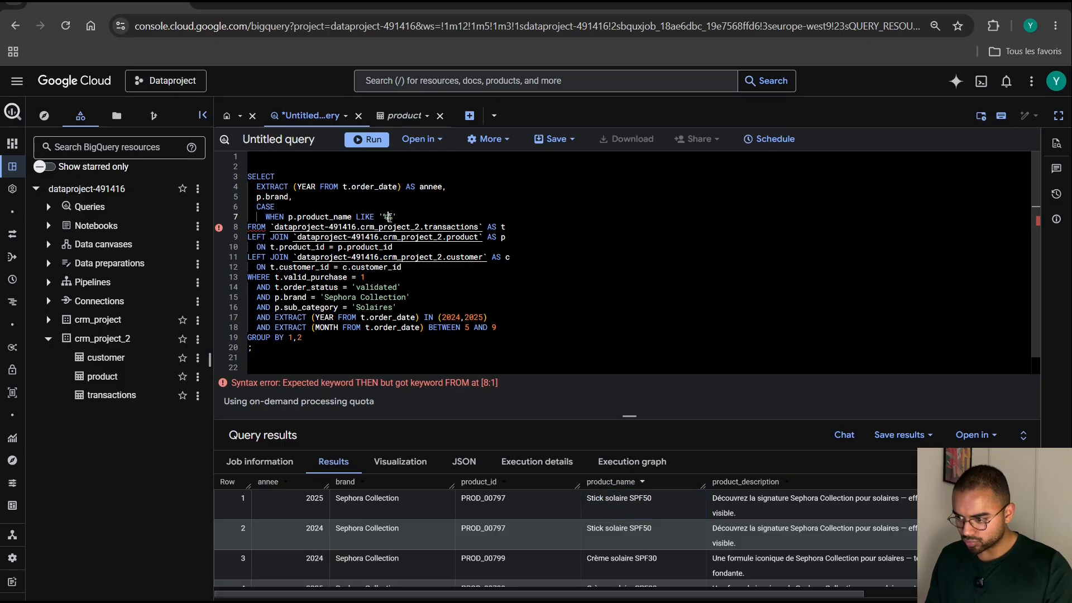
key(ctrl+v)
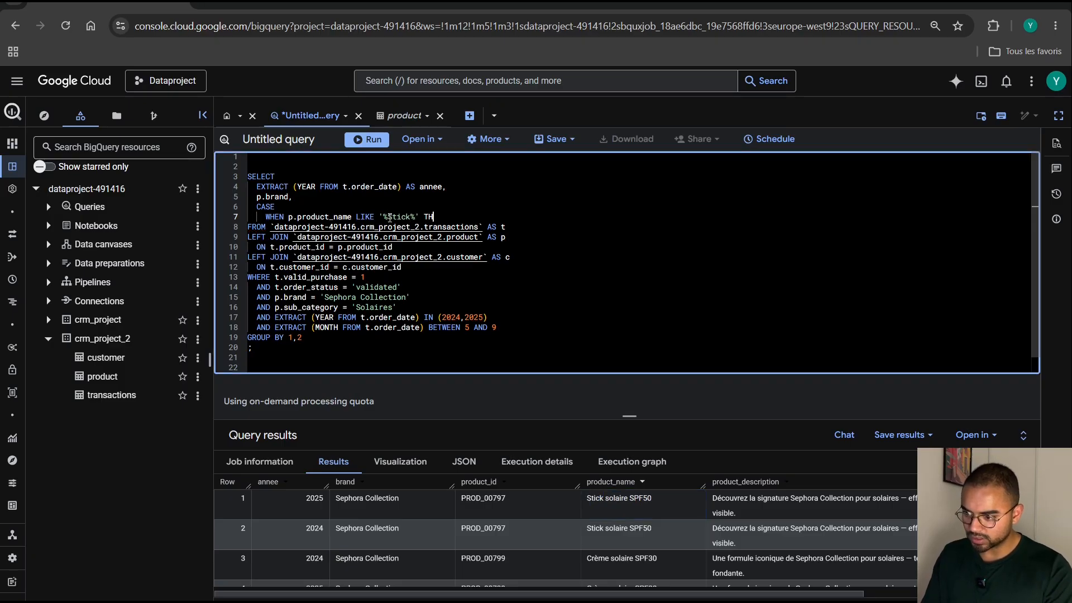
text(EN ')
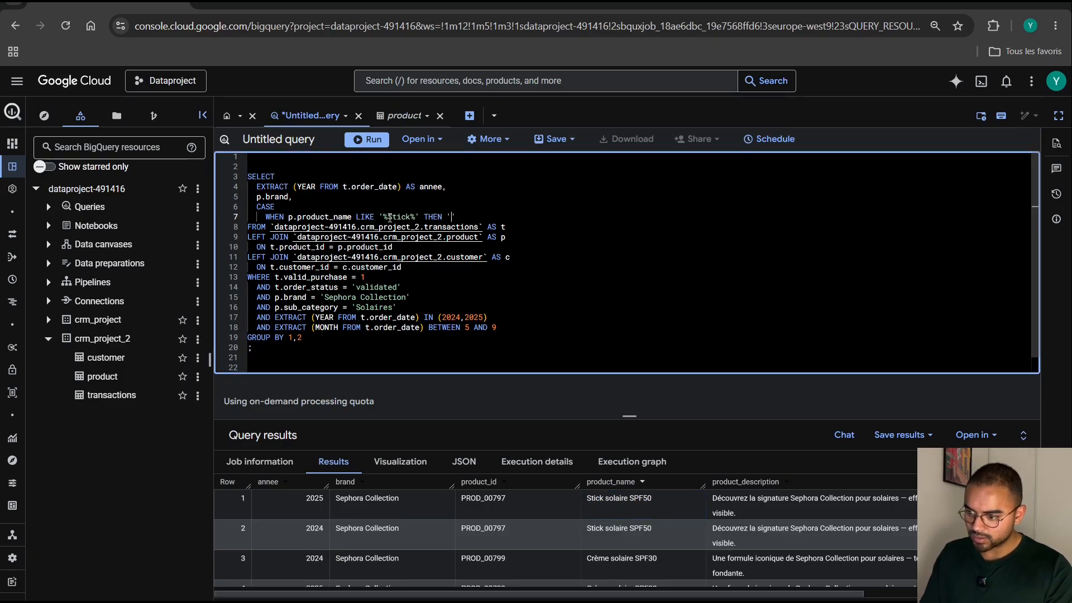
text(STICK)
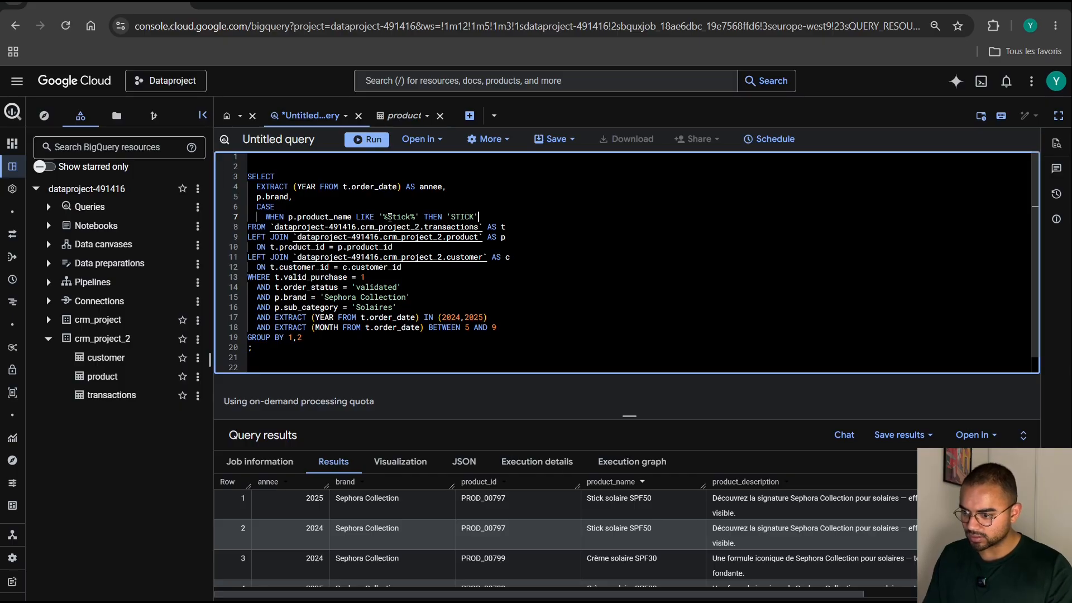
Duplicate the WHEN line for Stick products onto a new line directly below it in the CASE expression.
drag(479, 216, 265, 218)
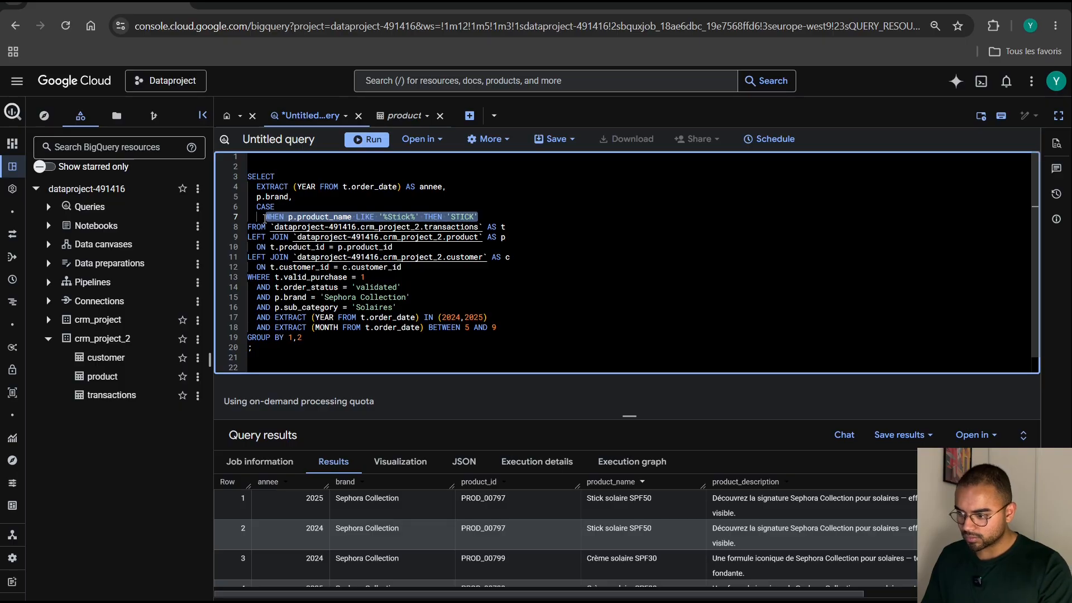
key(ctrl+c)
click(486, 220)
key(Return)
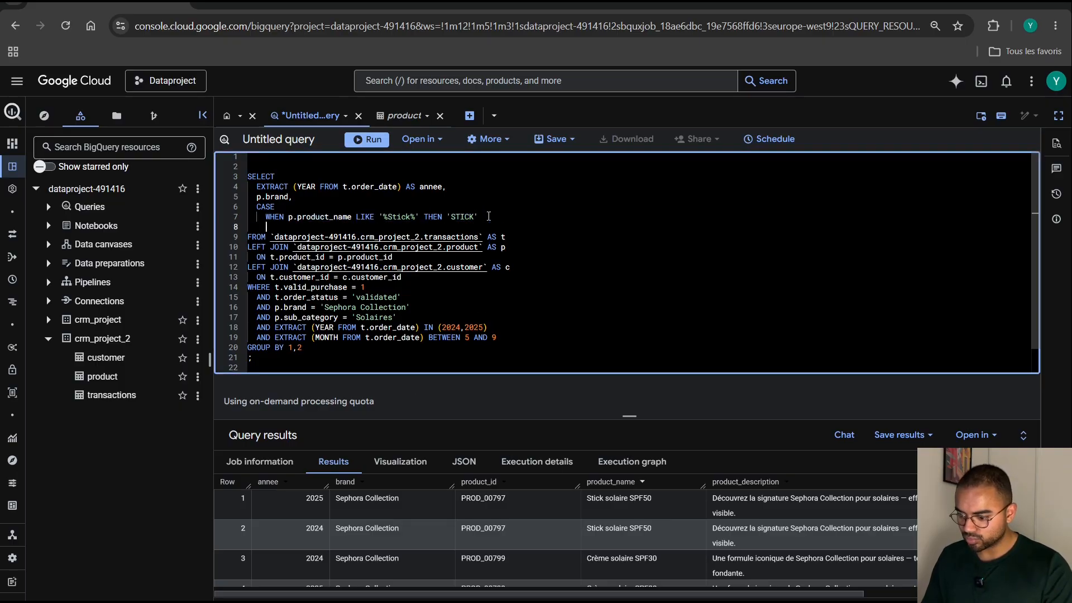
key(ctrl+v)
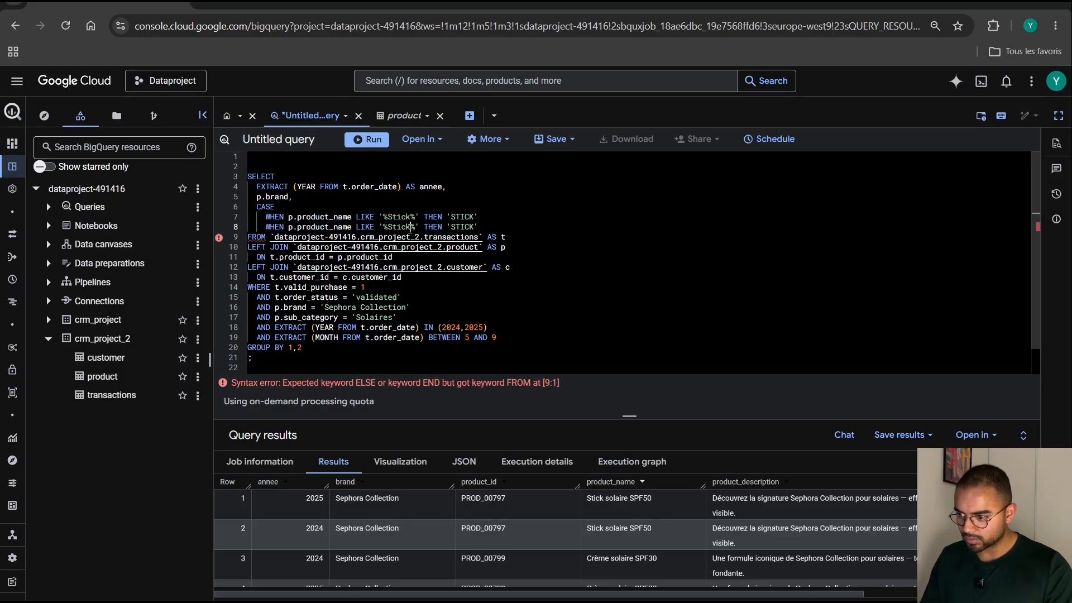
Change the duplicated WHEN line to match '%Crème%', copying the word from the third product name in the results, and return 'CREME'.
double_click(411, 228)
key(BackSpace)
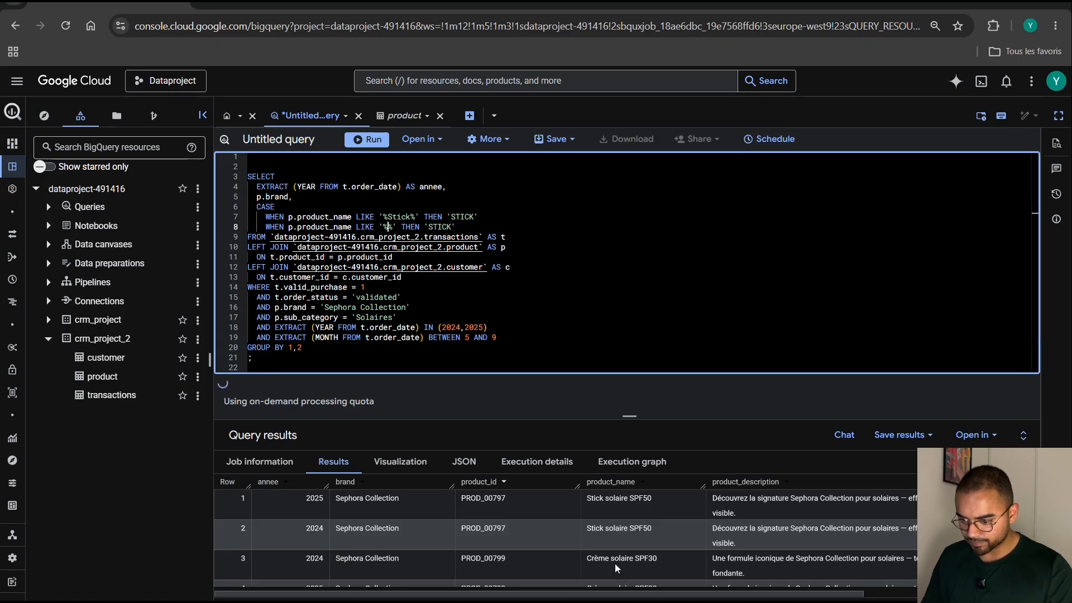
click(615, 563)
double_click(589, 558)
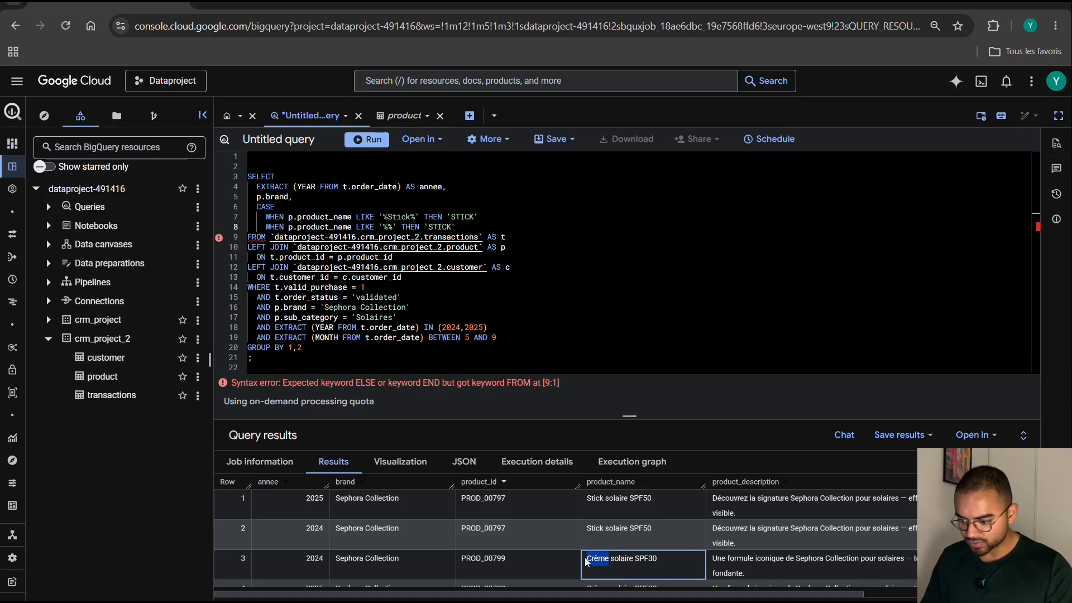
click(385, 227)
key(ctrl+v)
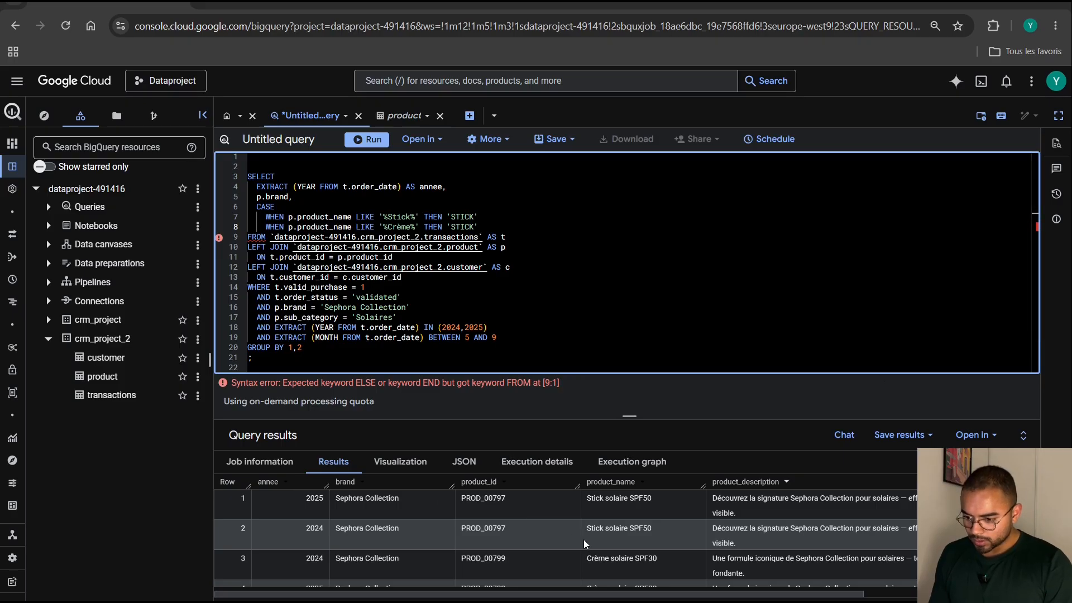
double_click(470, 227)
text(S)
text(CREME)
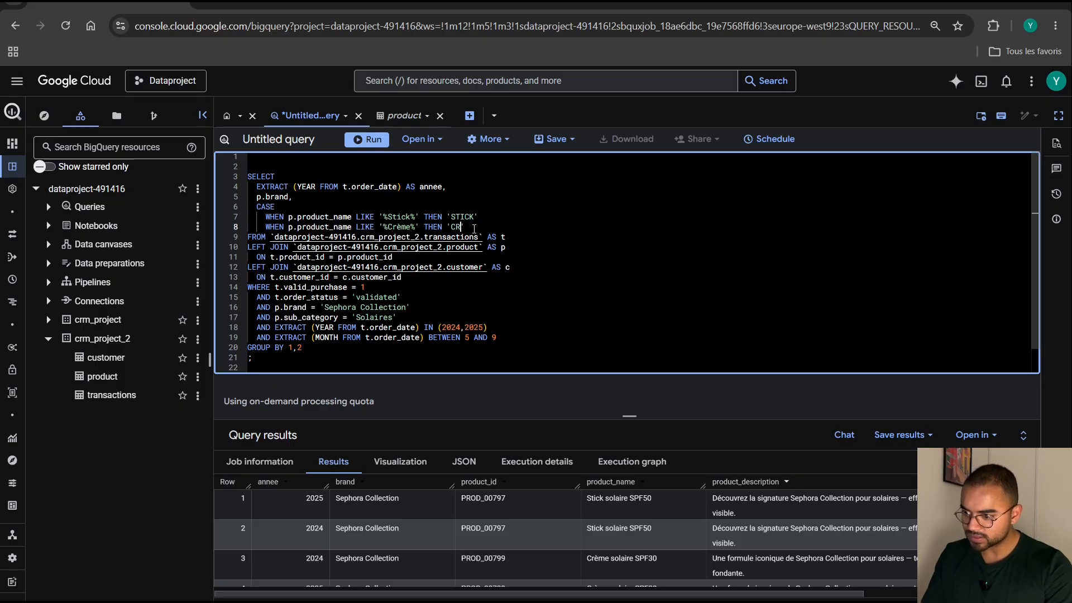
text(')
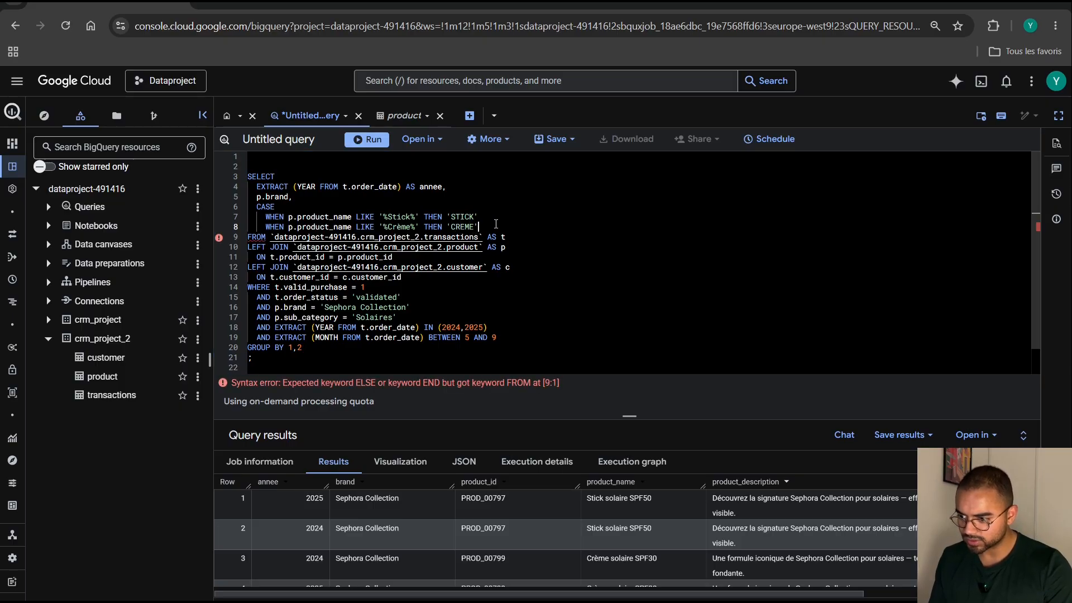
Complete the CASE expression with ELSE 'unknown' and close it on a new line with END AS categ_prod.
key(Return)
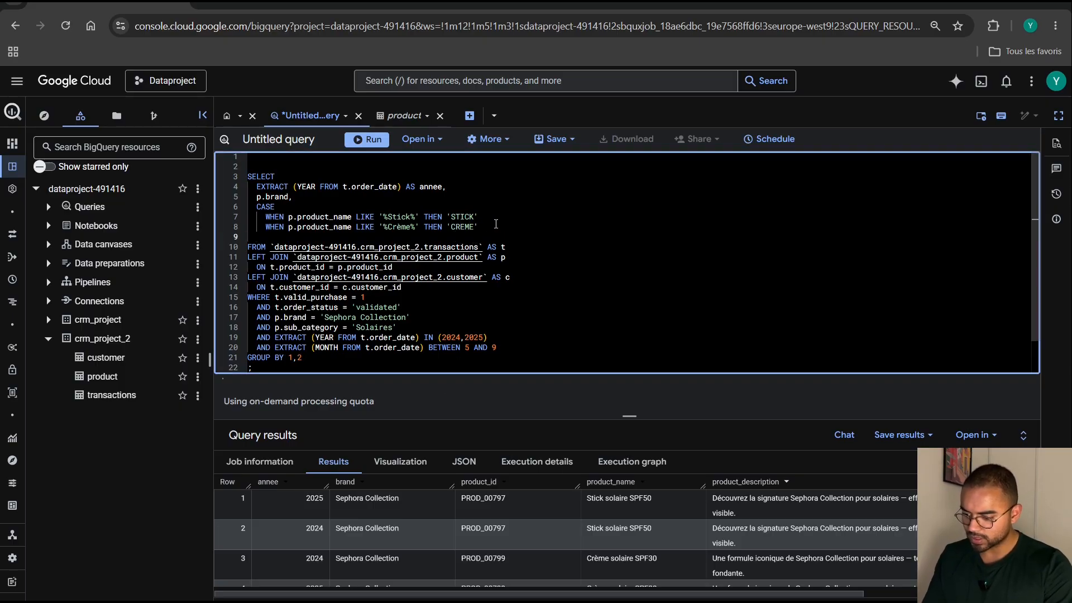
text(ELSE 'un)
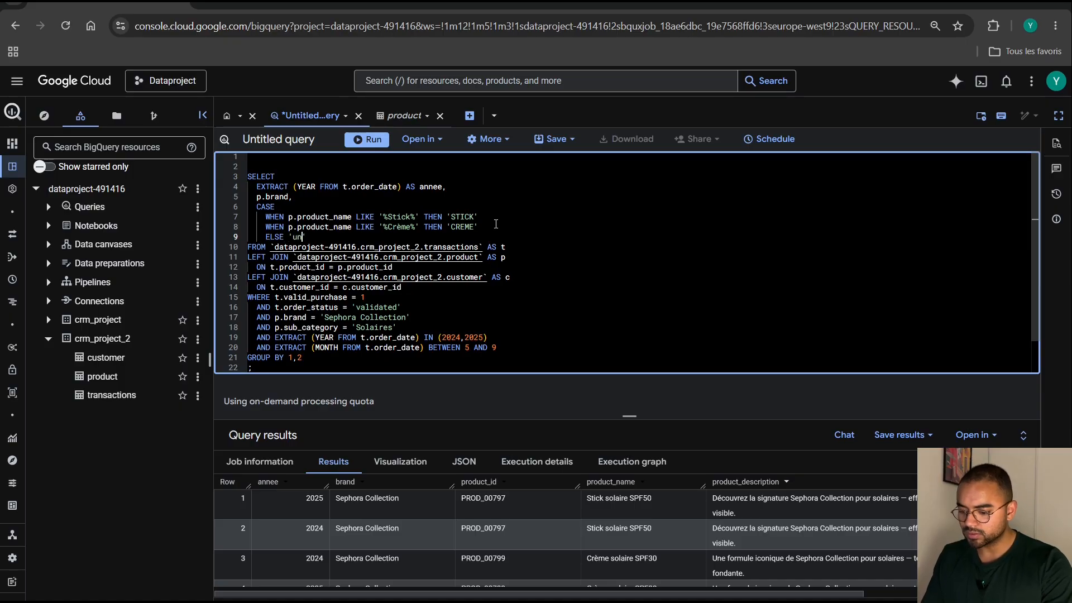
text(known)
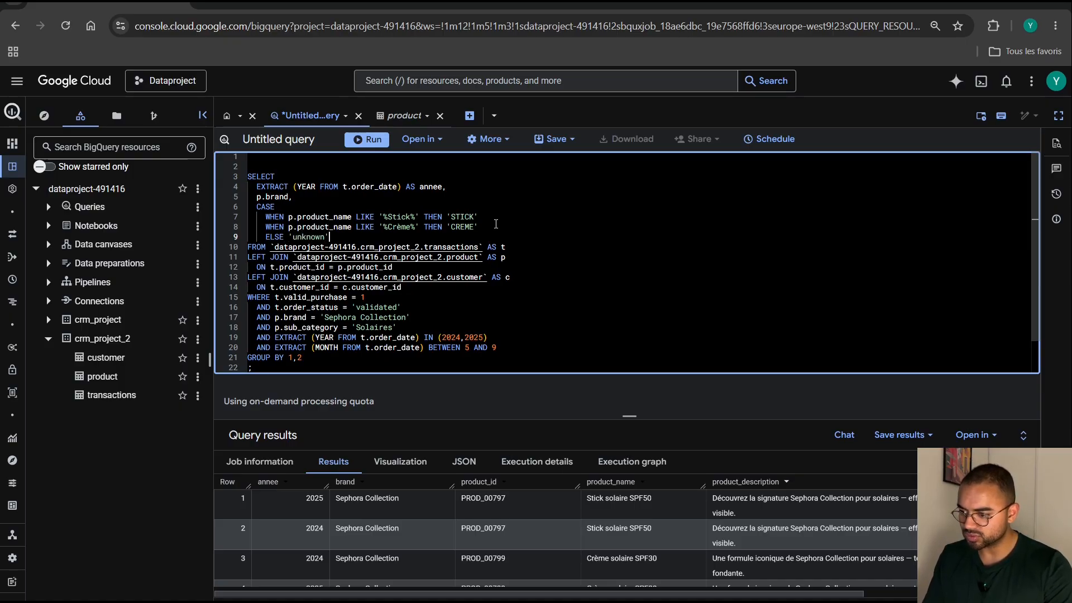
key(Return)
text(END AS )
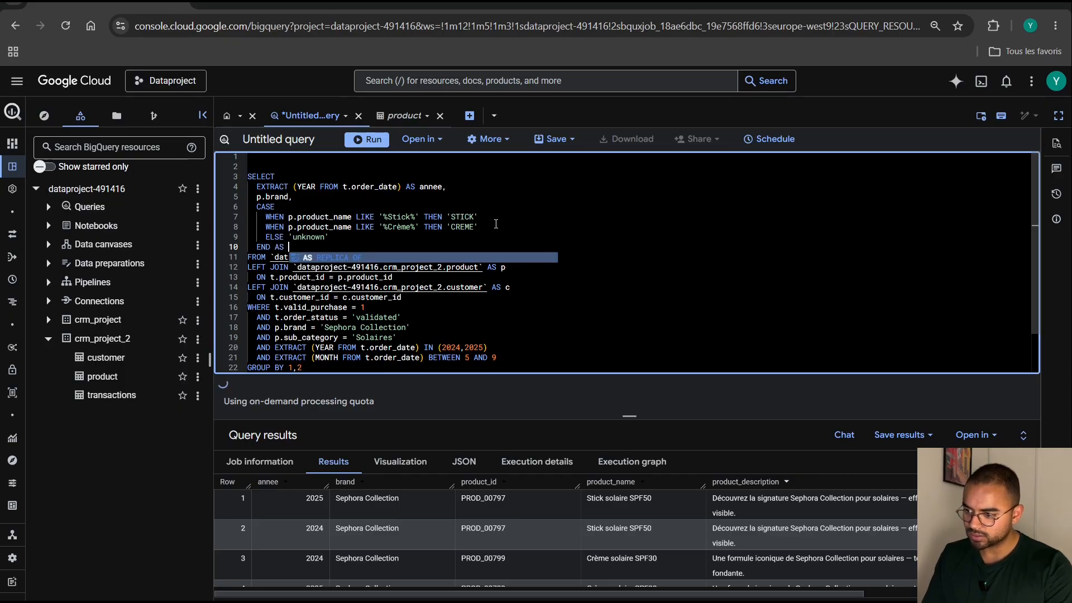
text(categ_pro)
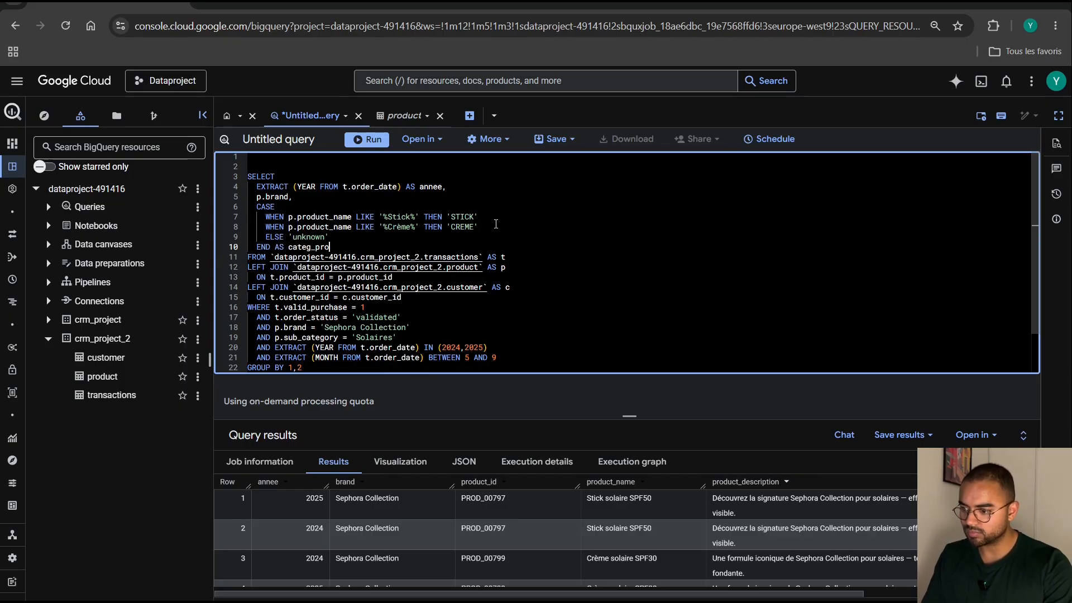
text(d)
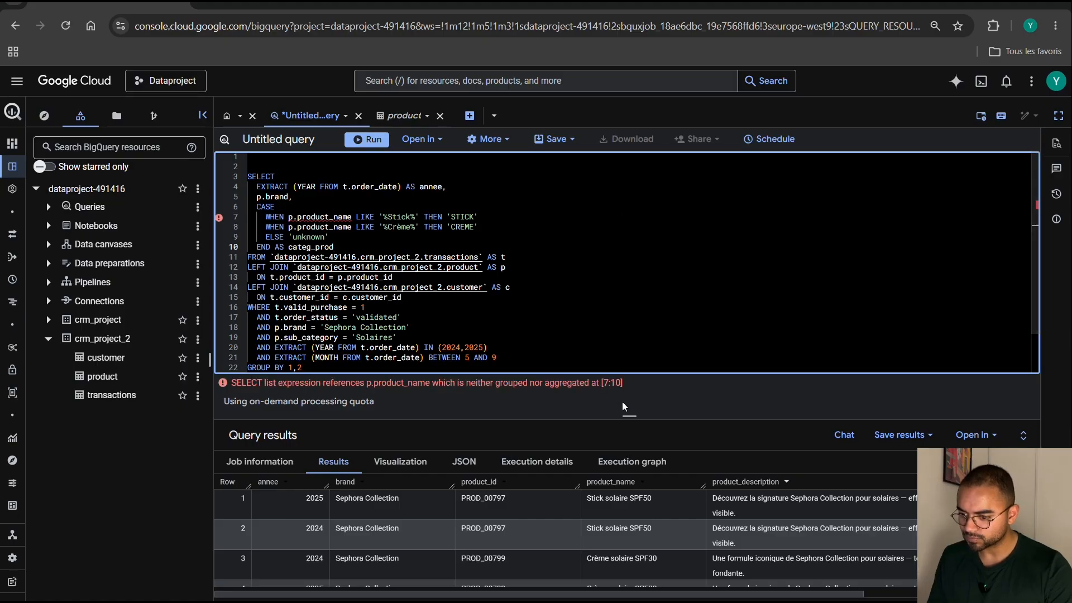
Extend the grouping to 1,2,3, then run the whole SELECT statement and show its result rows.
drag(628, 416, 627, 487)
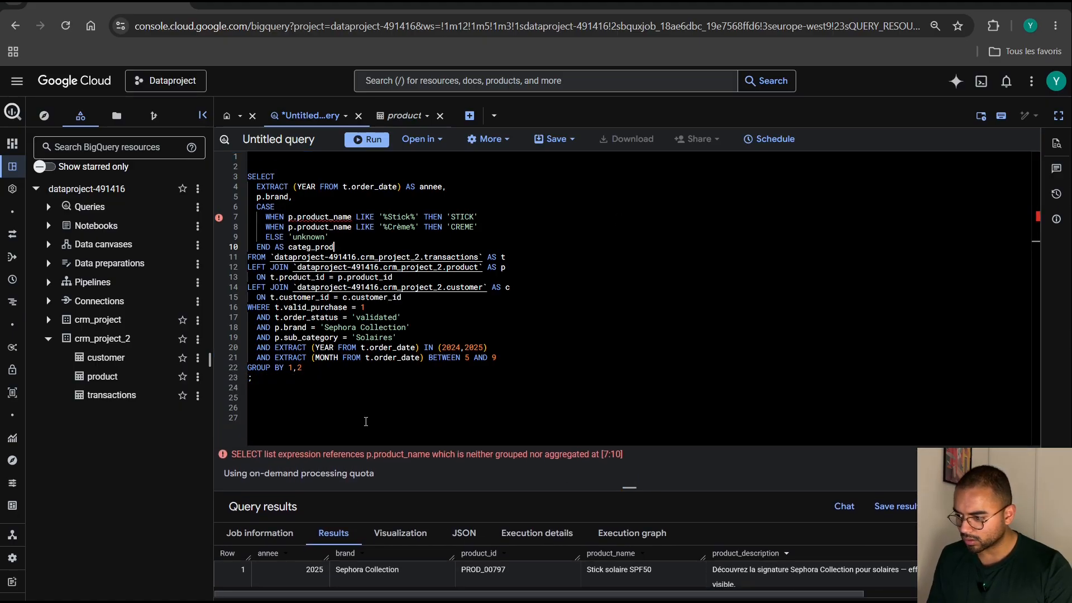
click(331, 369)
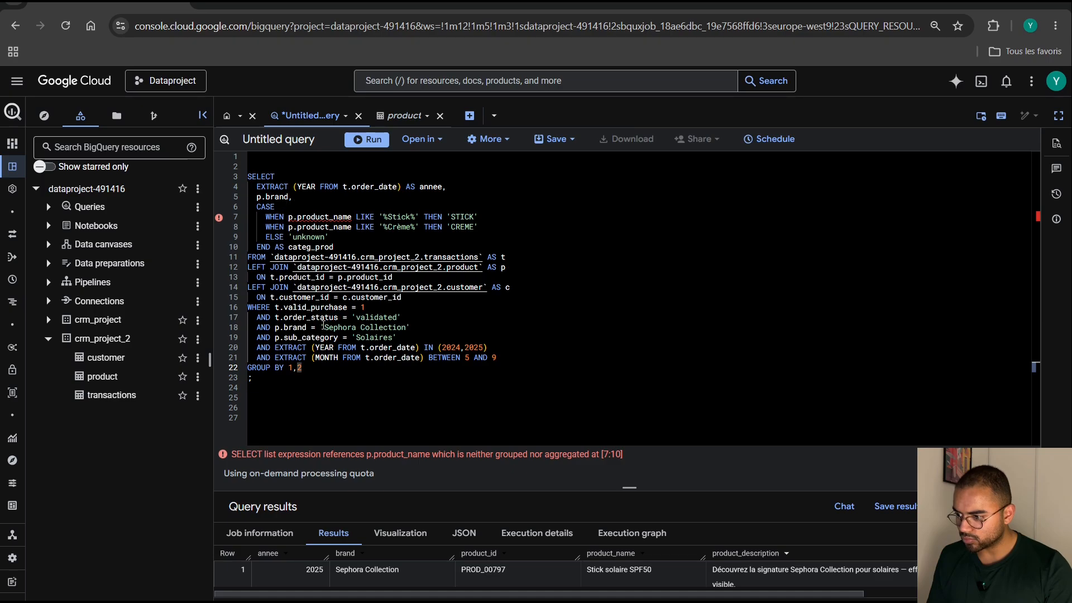
text(,3)
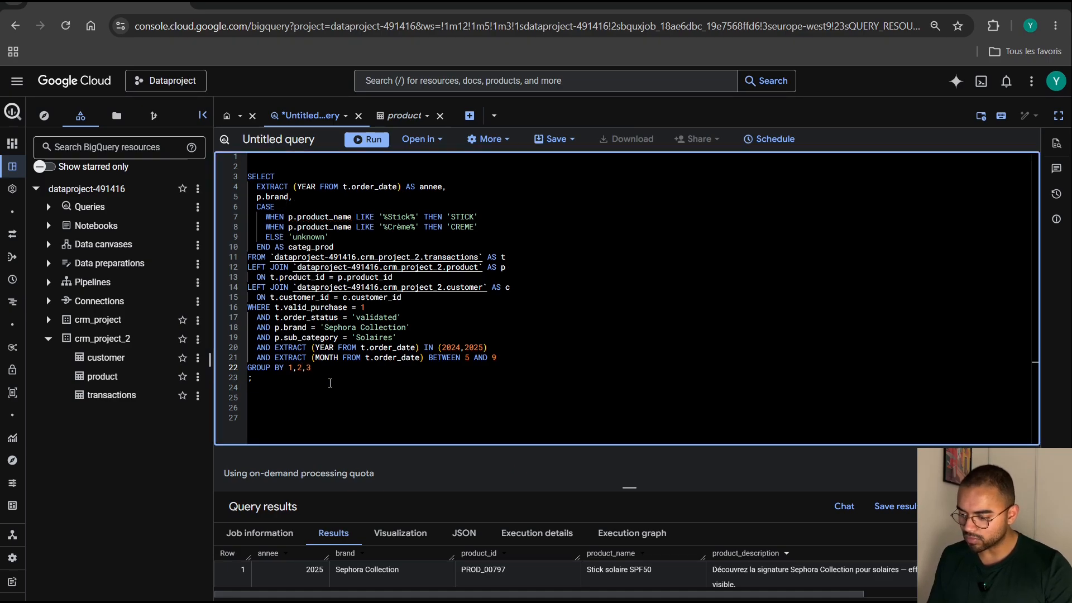
drag(281, 385, 247, 176)
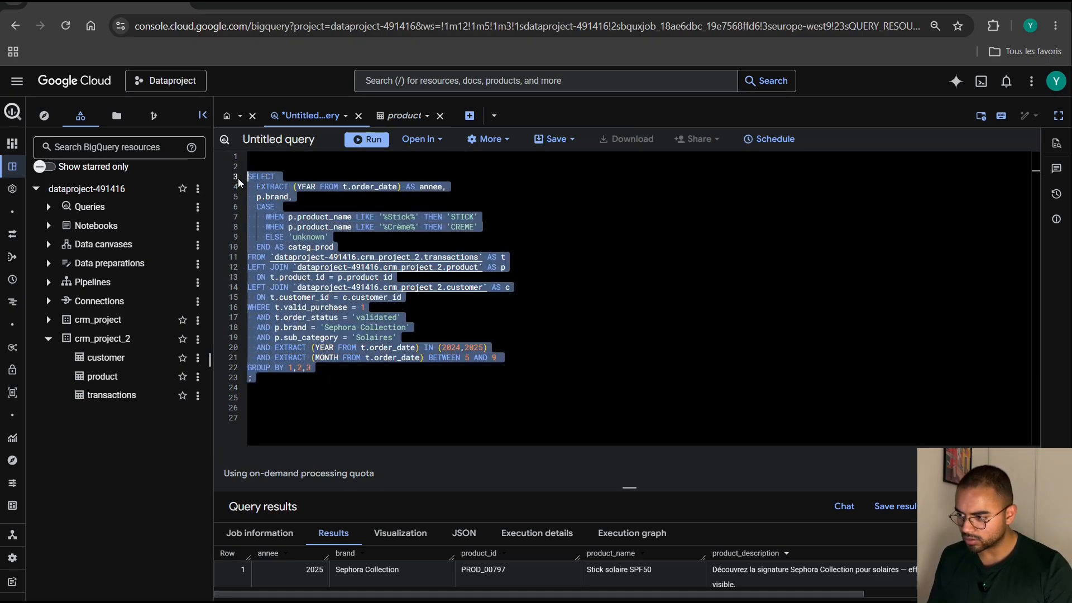
click(353, 140)
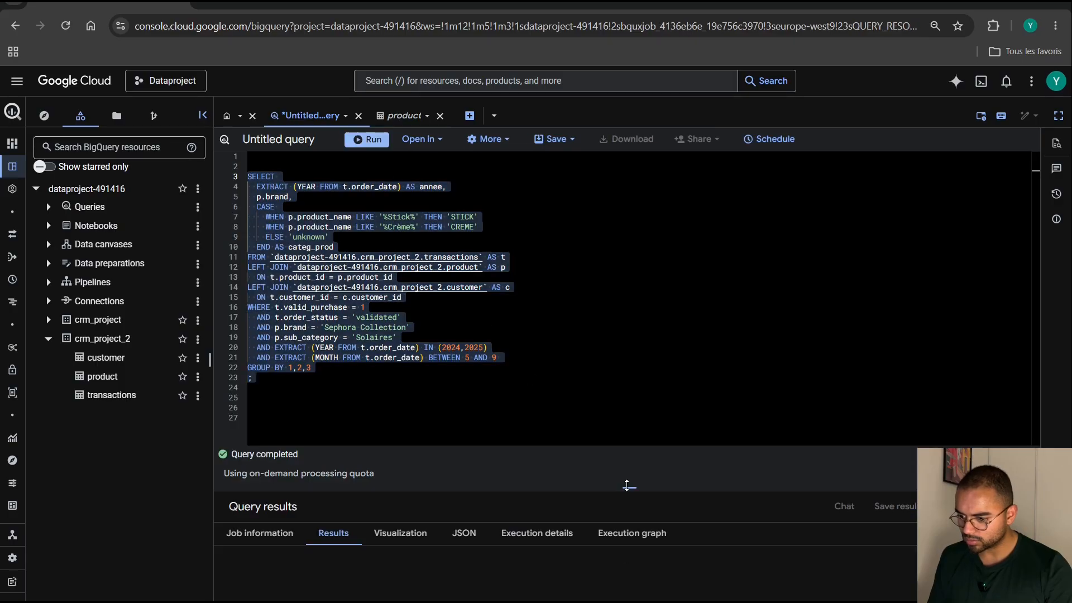
drag(629, 419, 629, 297)
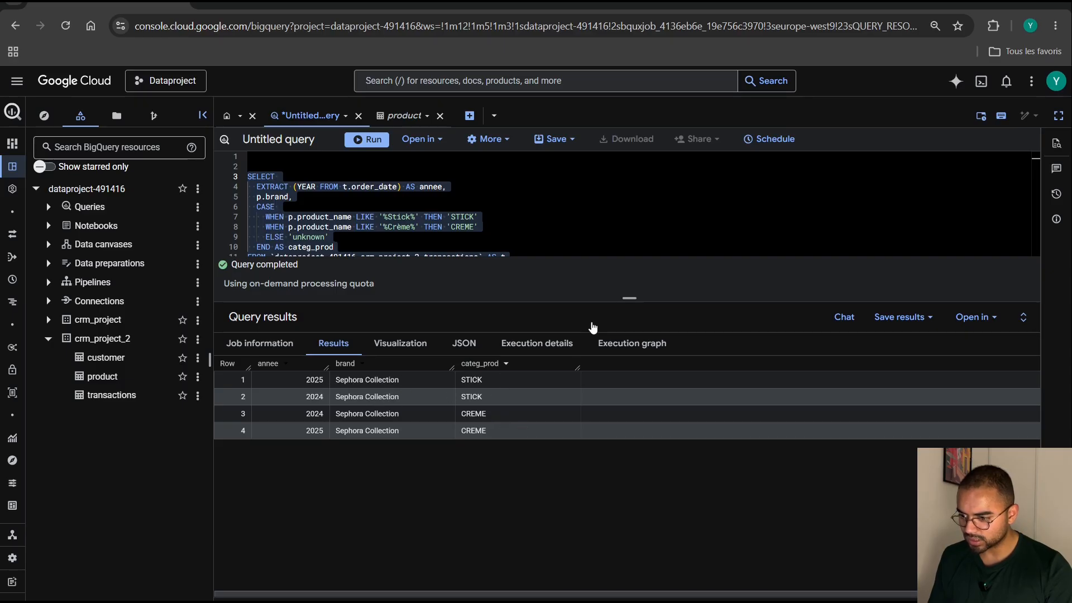
Add the comment line -- AGE MOYEN -- above the SELECT statement.
drag(627, 297, 629, 483)
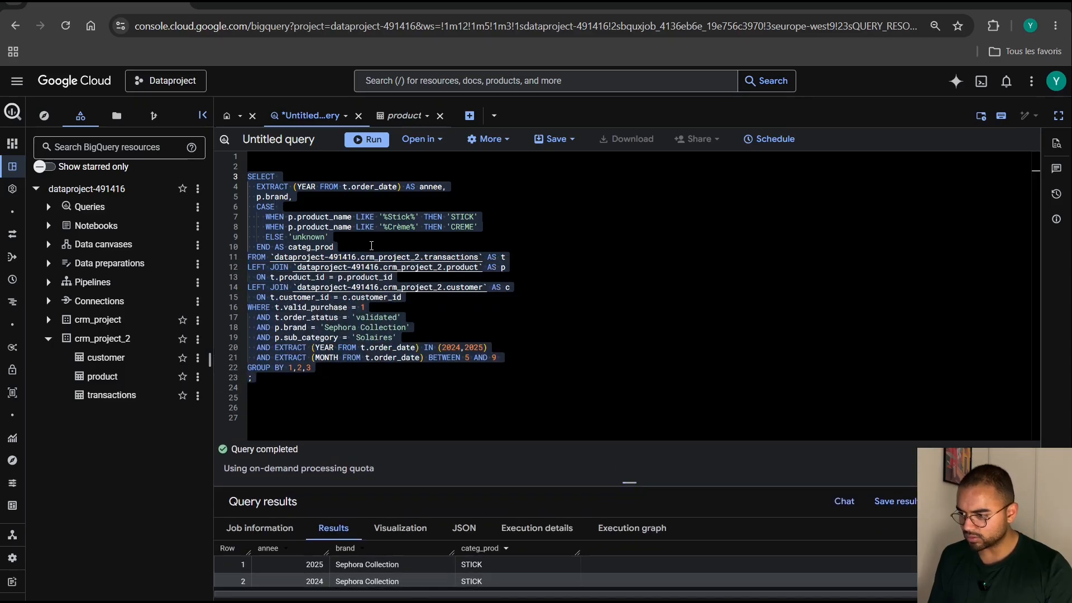
click(311, 157)
key(Return)
text(-- )
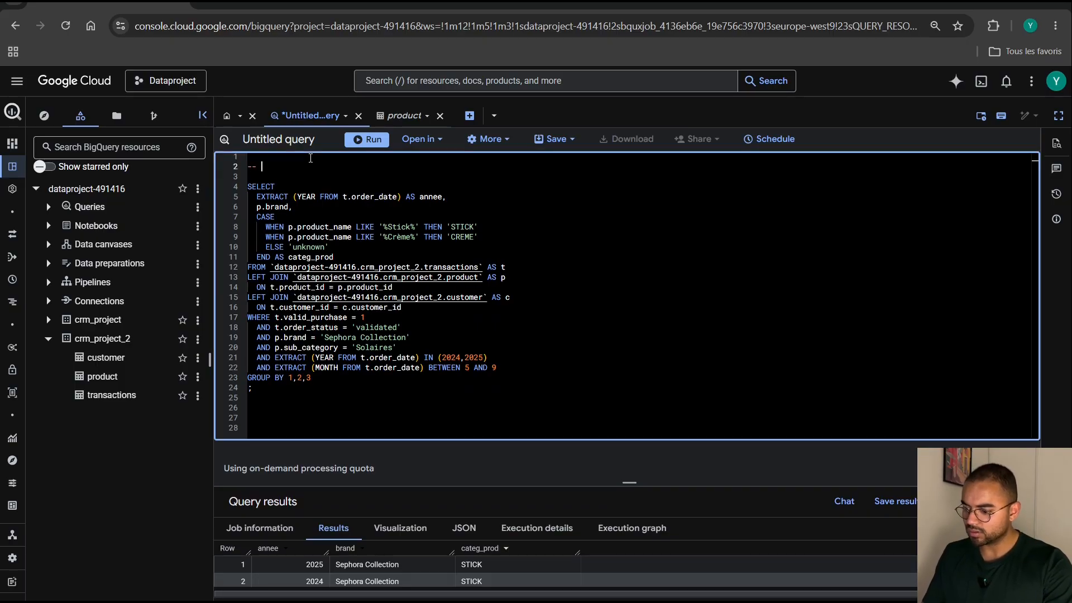
text(AGE MOYEN --)
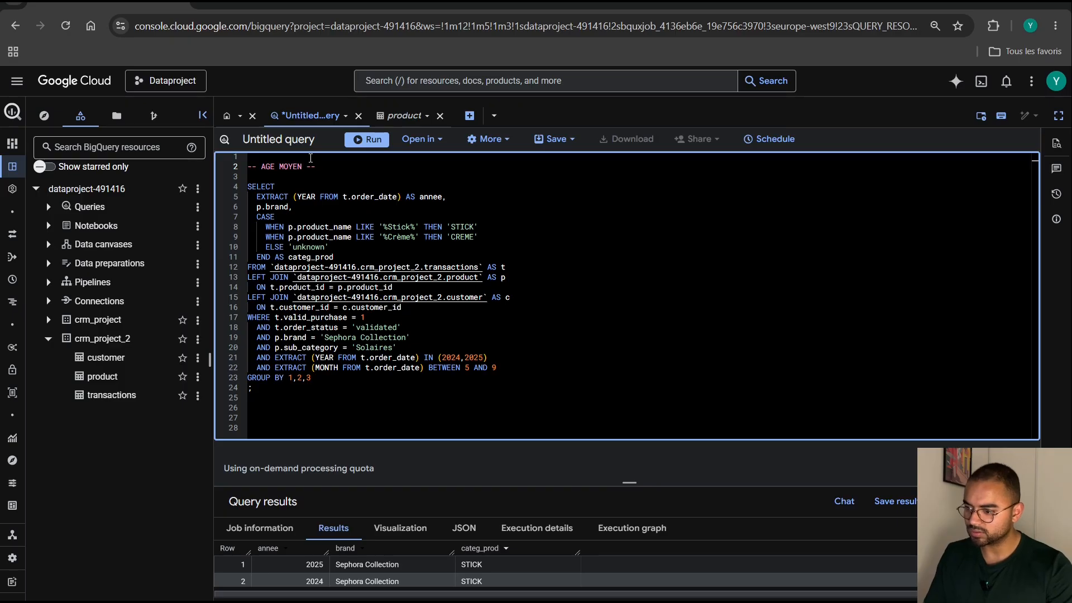
Add the column AVG(c.age) AS age_moyen on a new line below the categ_prod expression.
click(346, 260)
text(,)
key(Return)
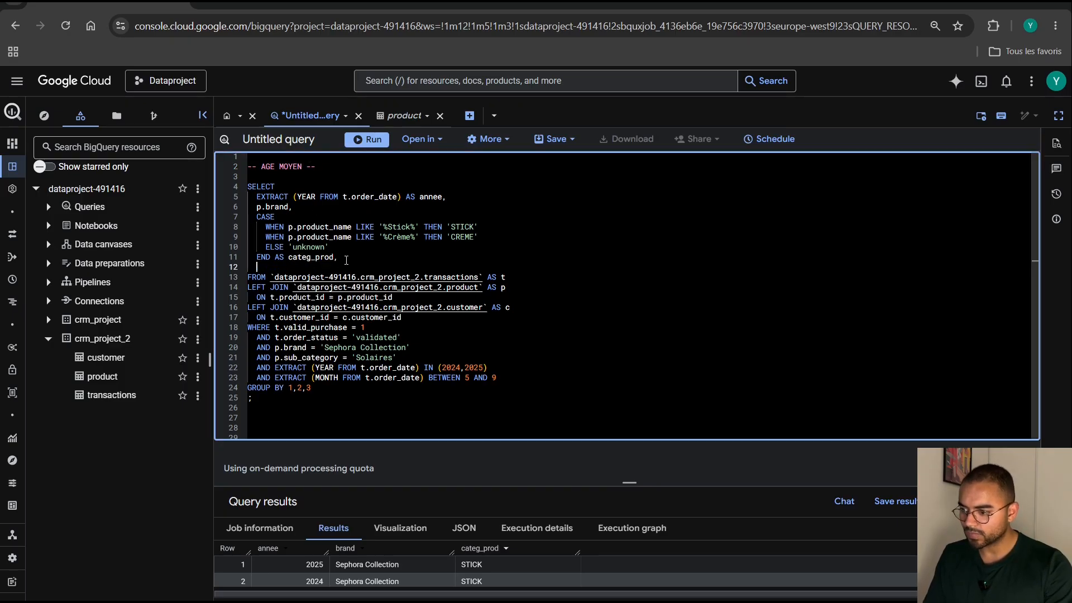
text(AVG)
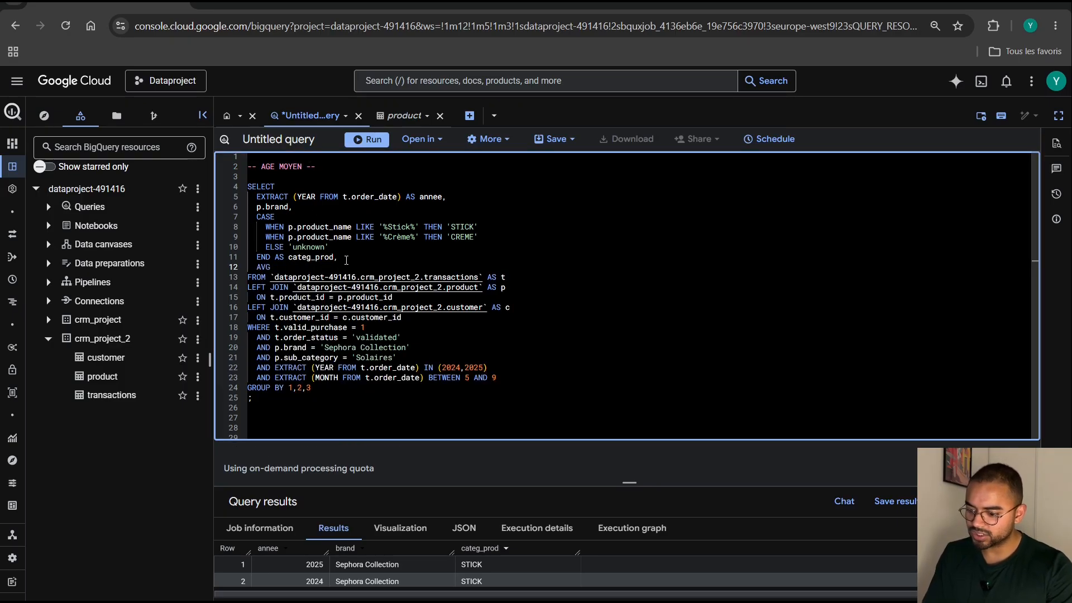
text((c.age)
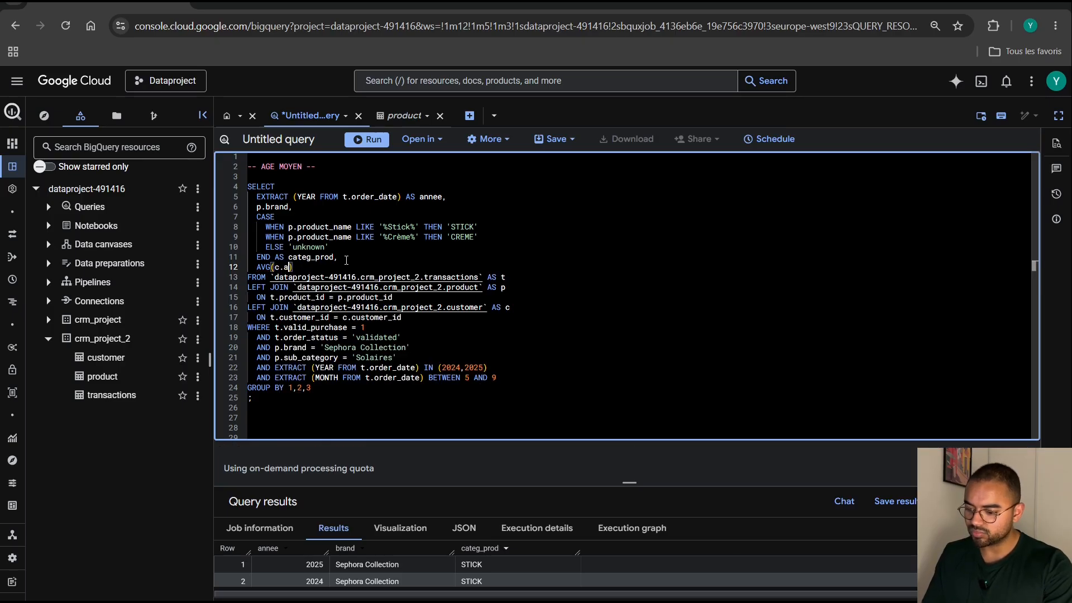
text() AS)
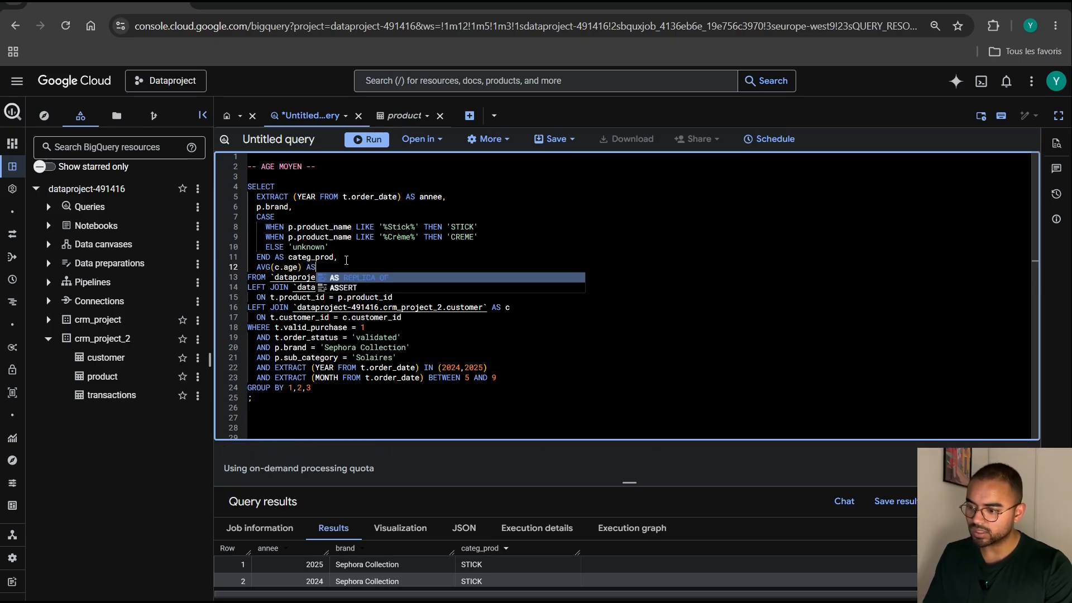
text( age_moyen)
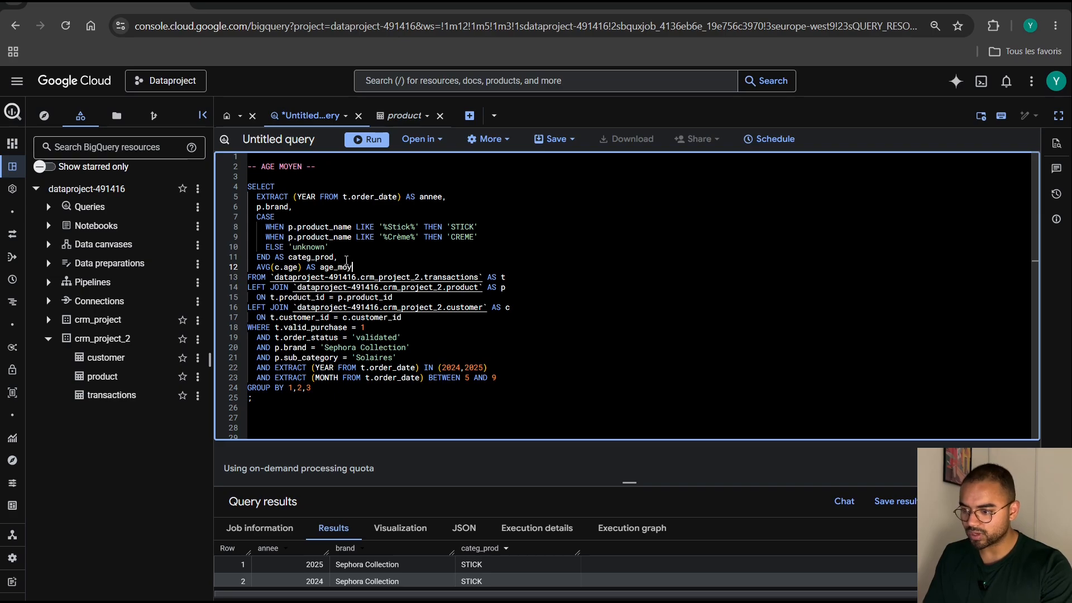
Wrap the average age in ROUND without a decimals argument, so the column reads ROUND(AVG(c.age)) AS age_moyen.
click(257, 267)
text(ROUND)
text(()
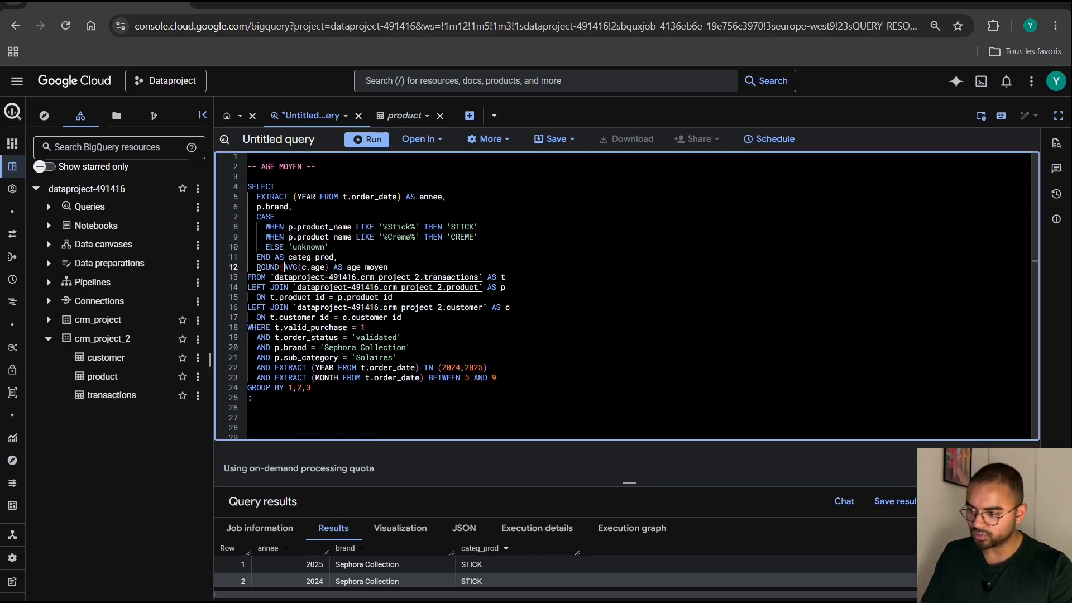
key(Right)
key(Right)
key(Right)
key(Right)
key(Right)
key(Right)
key(Right)
key(Right)
key(Right)
key(Right)
text(,)
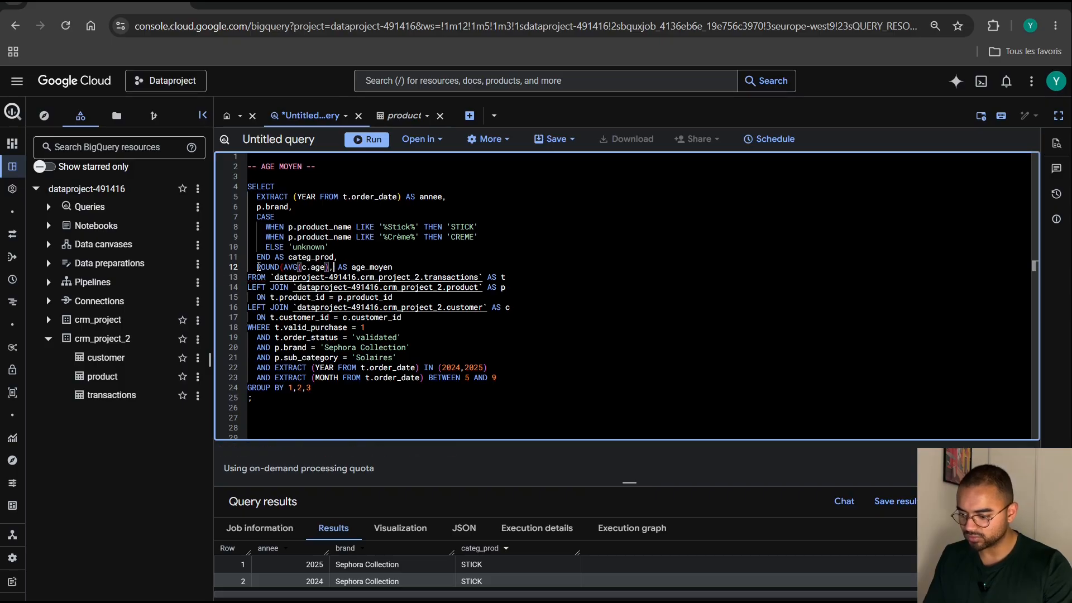
key(BackSpace)
key(BackSpace)
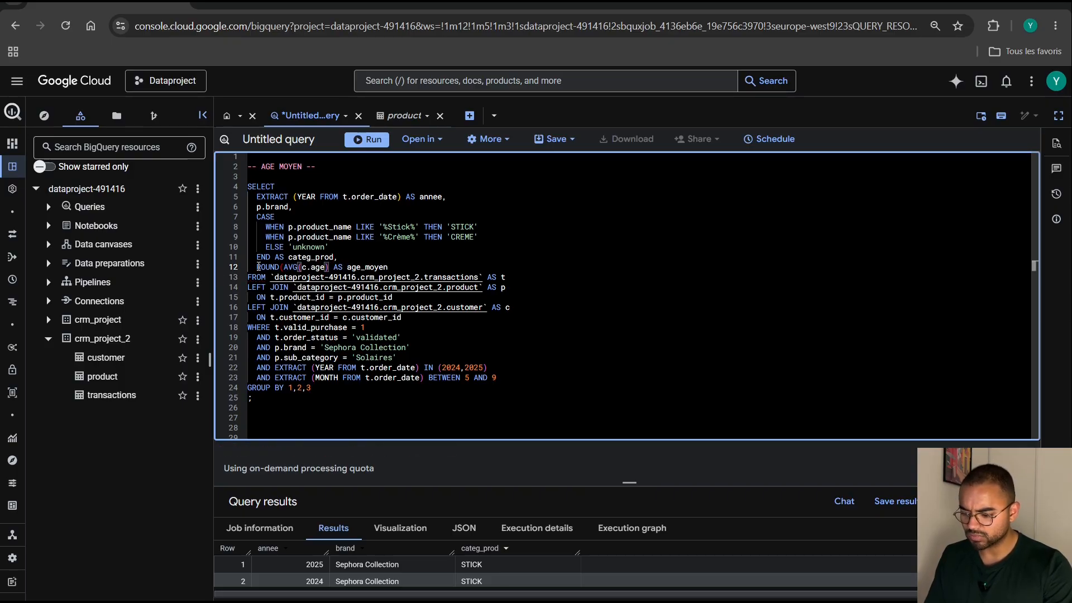
text())
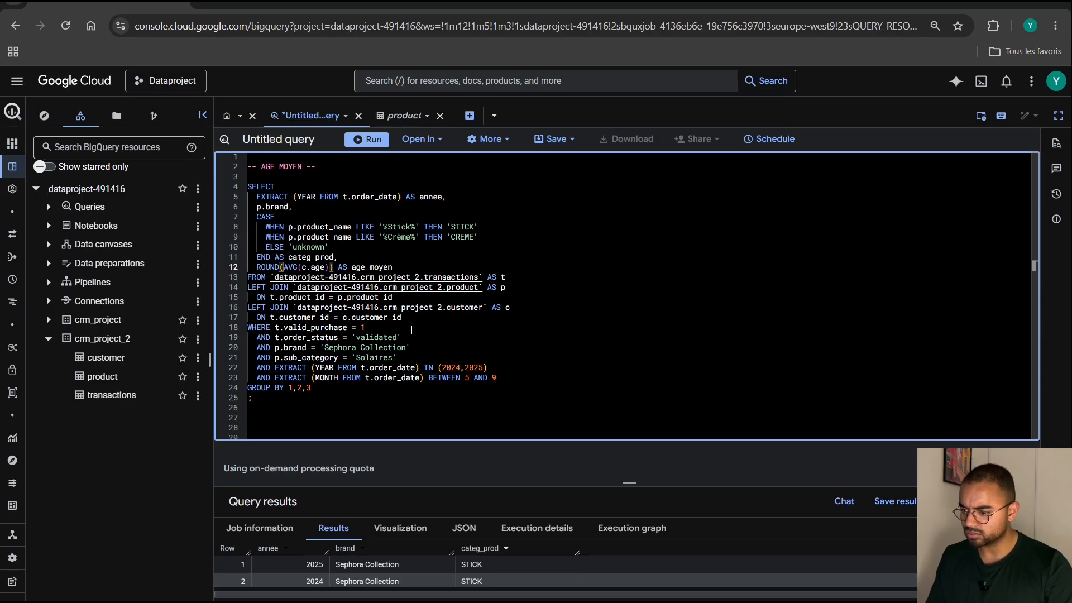
Run the full average-age SELECT statement and review the rounded age for each year and product category.
click(288, 401)
drag(288, 401, 246, 186)
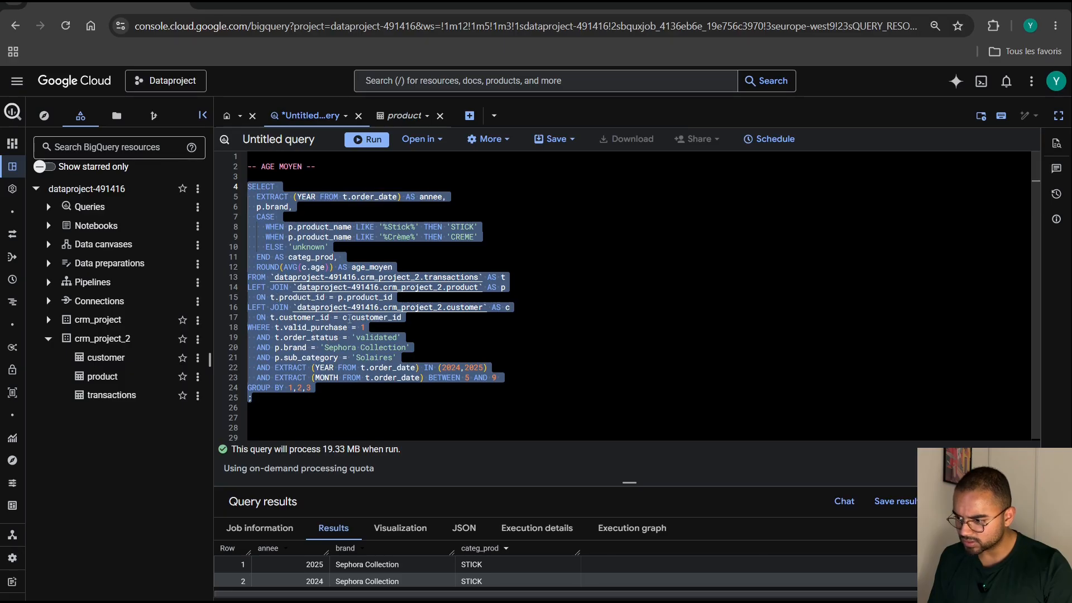
click(367, 139)
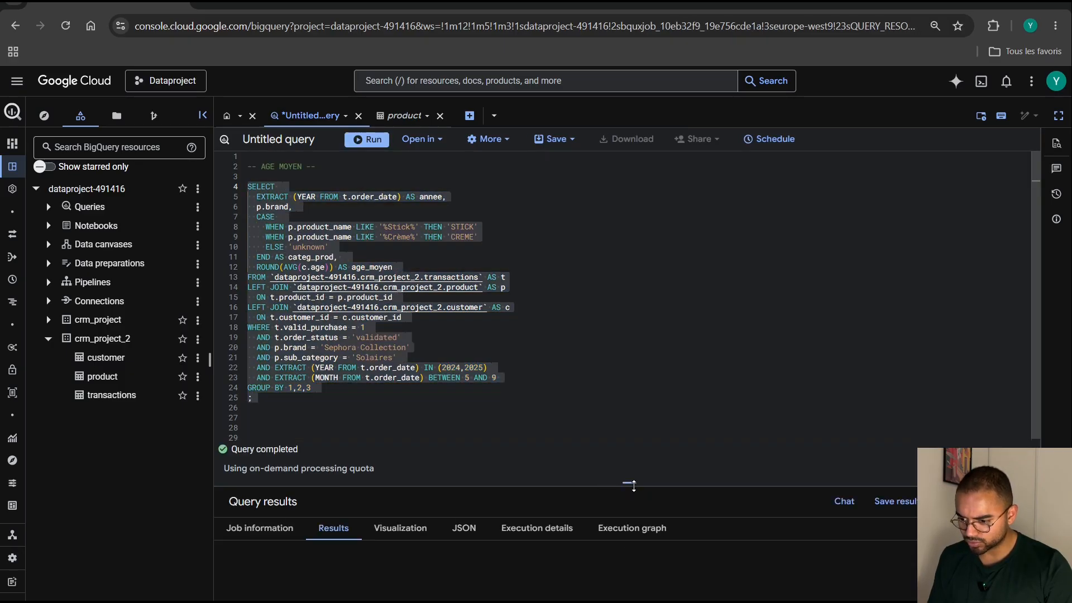
drag(632, 485, 634, 370)
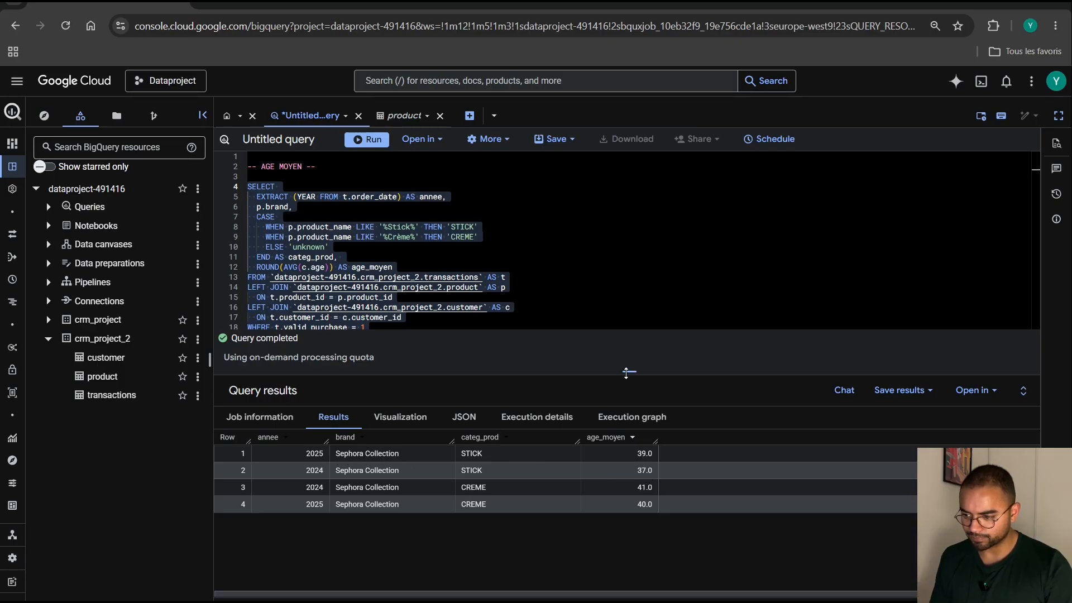
drag(626, 372, 628, 490)
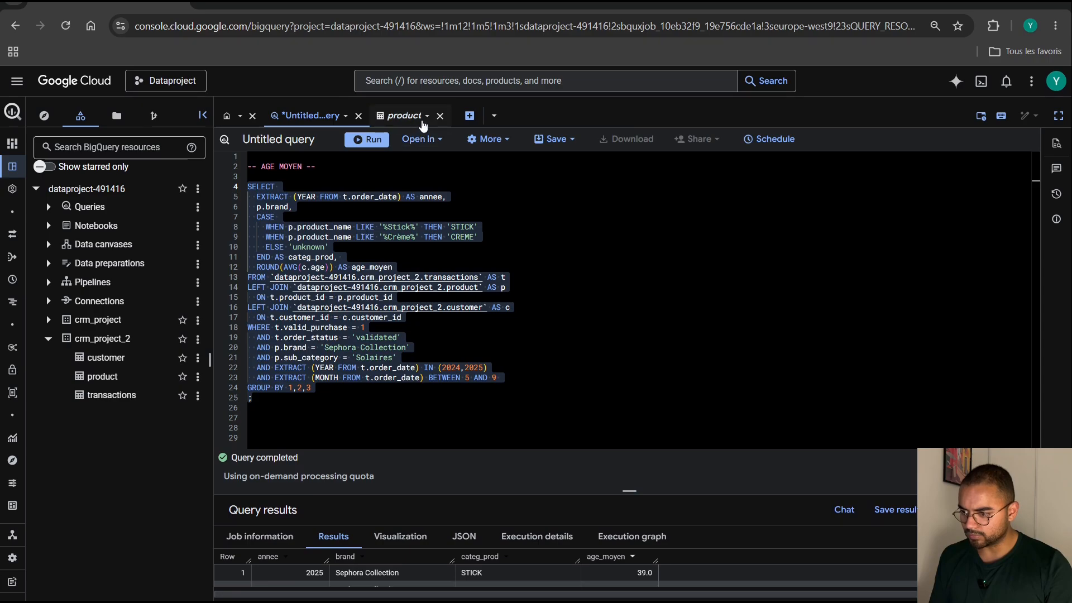
Close the product table tab and open a new blank query.
click(440, 116)
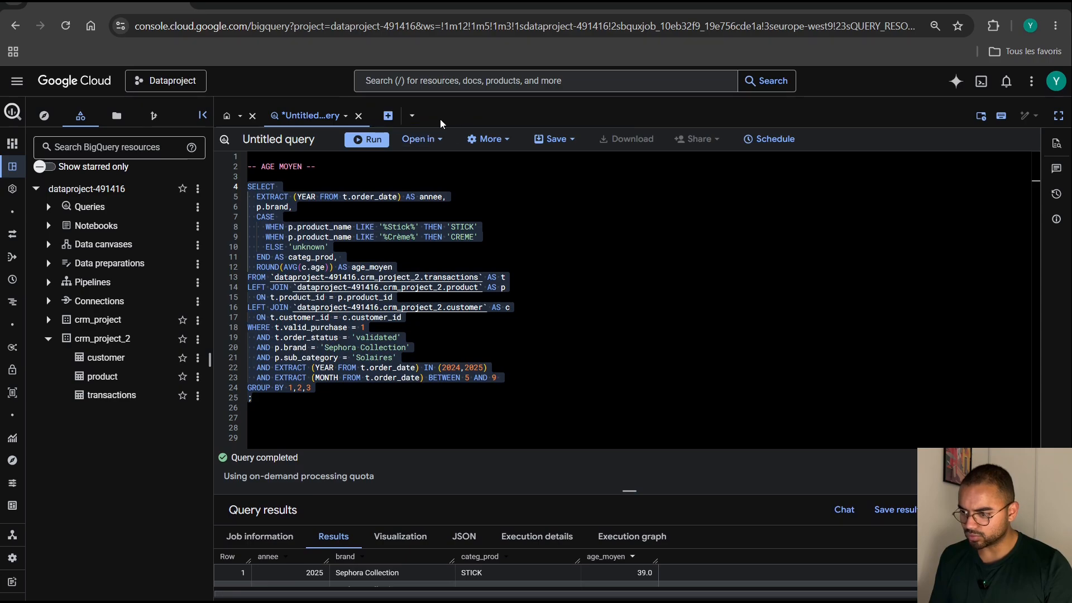
click(388, 117)
click(342, 161)
Write the comment line -- DISTRIBUTION PAR TRANCGE DAGE-- on line 2 of the new query.
key(Return)
text(--)
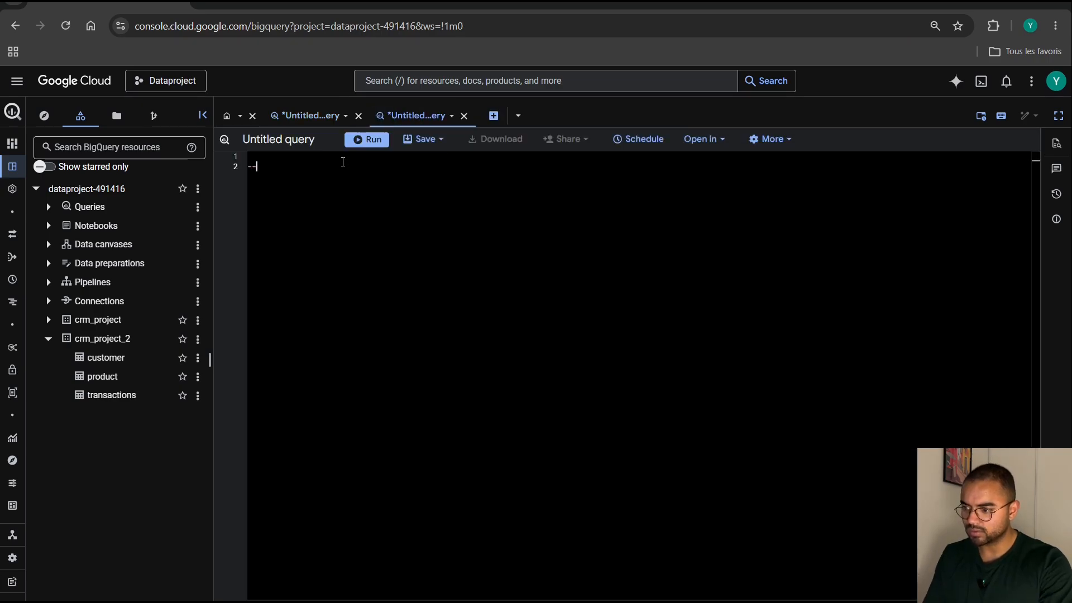
text( doubl)
key(BackSpace)
key(BackSpace)
key(BackSpace)
key(BackSpace)
key(BackSpace)
text(D)
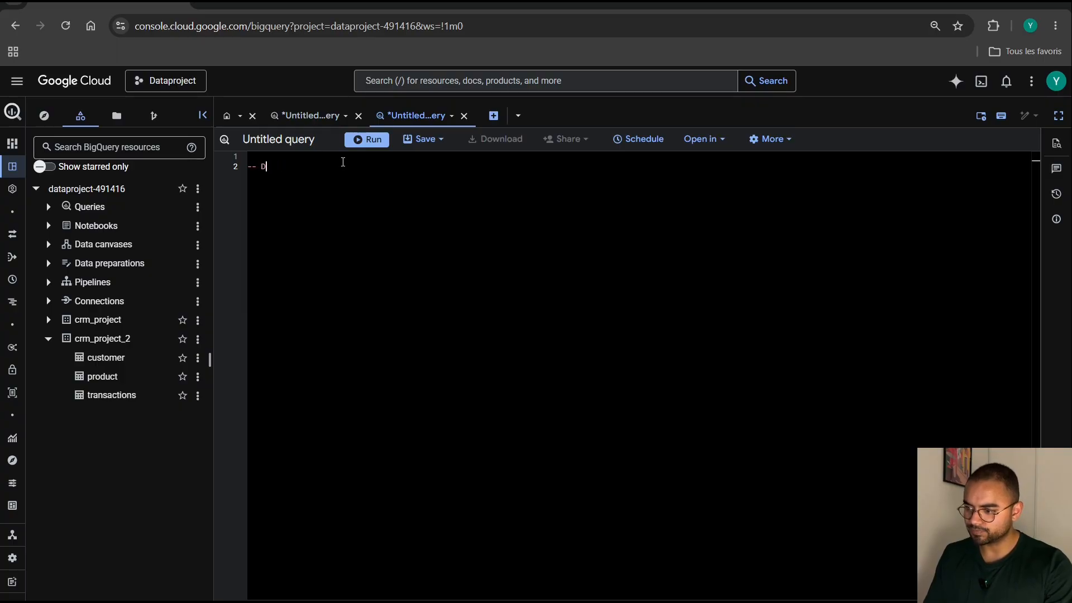
text(ISTIRIBUTUON PAR)
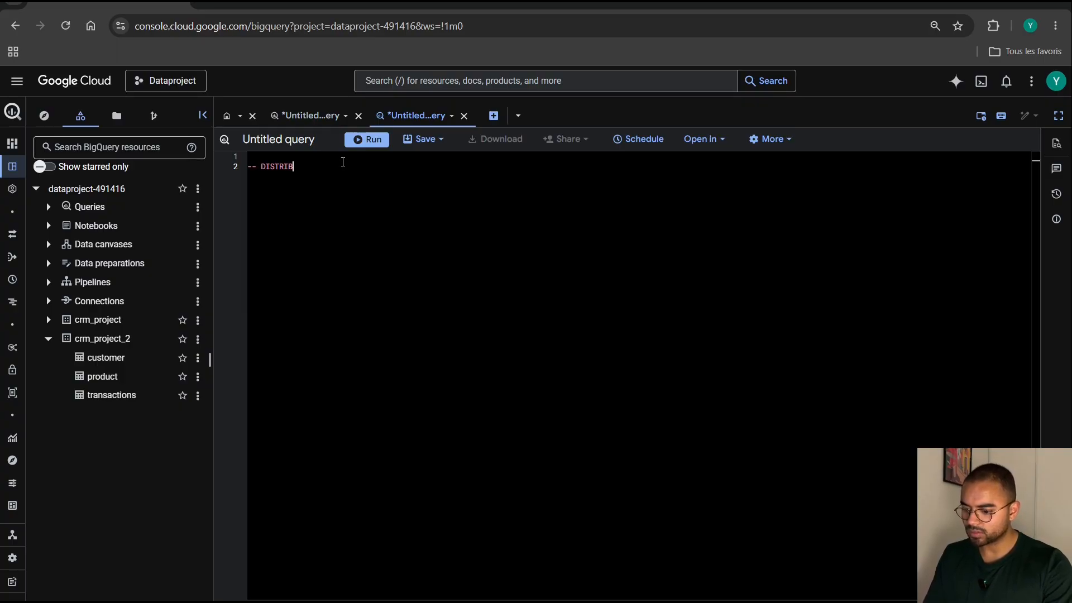
key(BackSpace)
key(BackSpace)
key(BackSpace)
key(BackSpace)
key(BackSpace)
key(BackSpace)
key(BackSpace)
key(BackSpace)
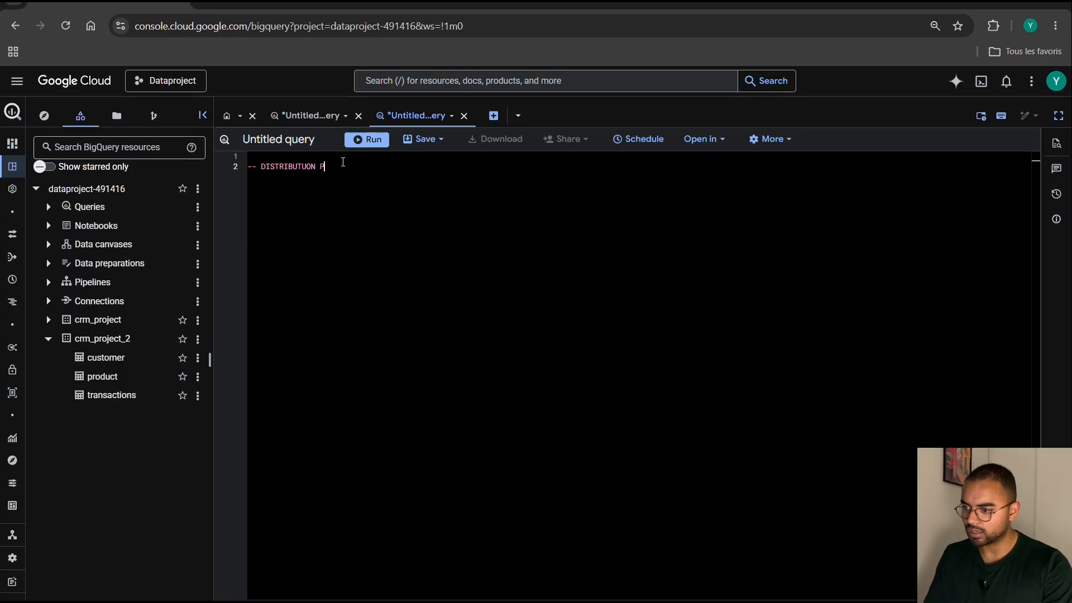
text(ION PA)
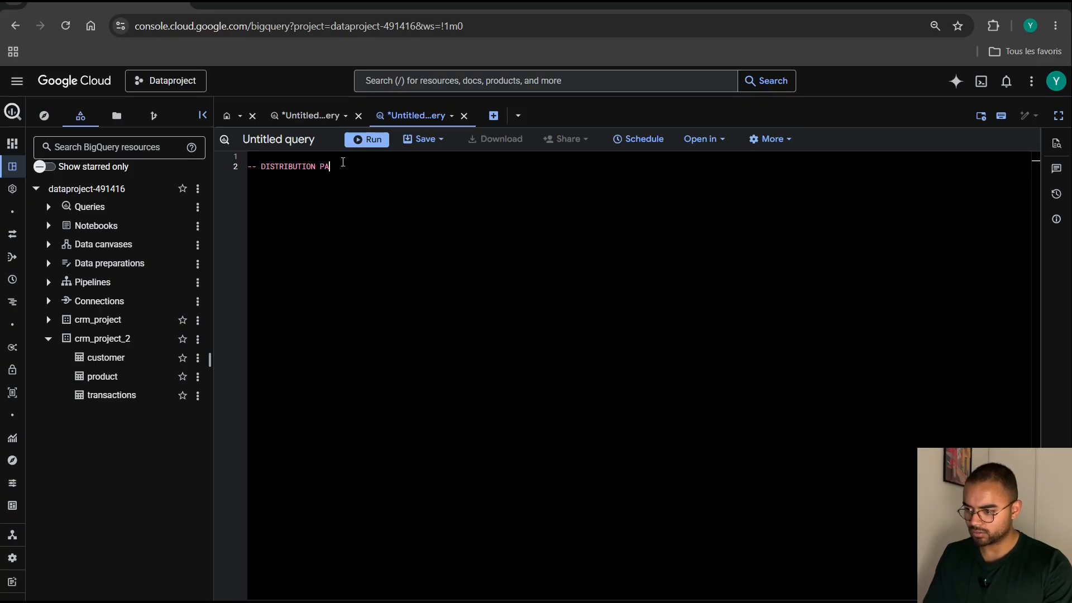
text(R TRANCGE DAGE--)
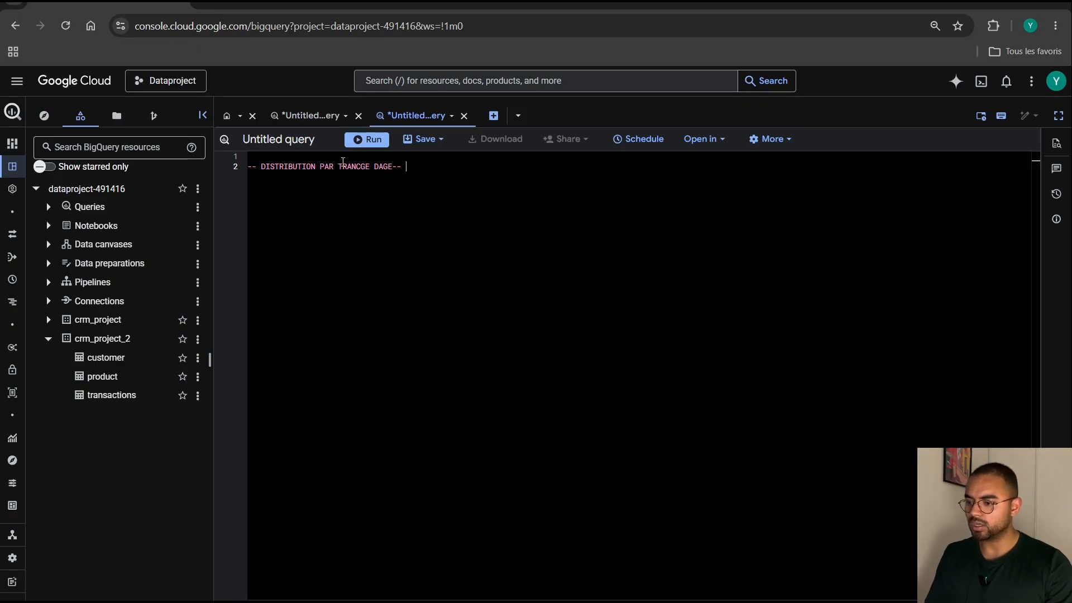
key(Return)
Copy the full SELECT statement from the average-age query and paste it below the comment in the new query.
click(331, 116)
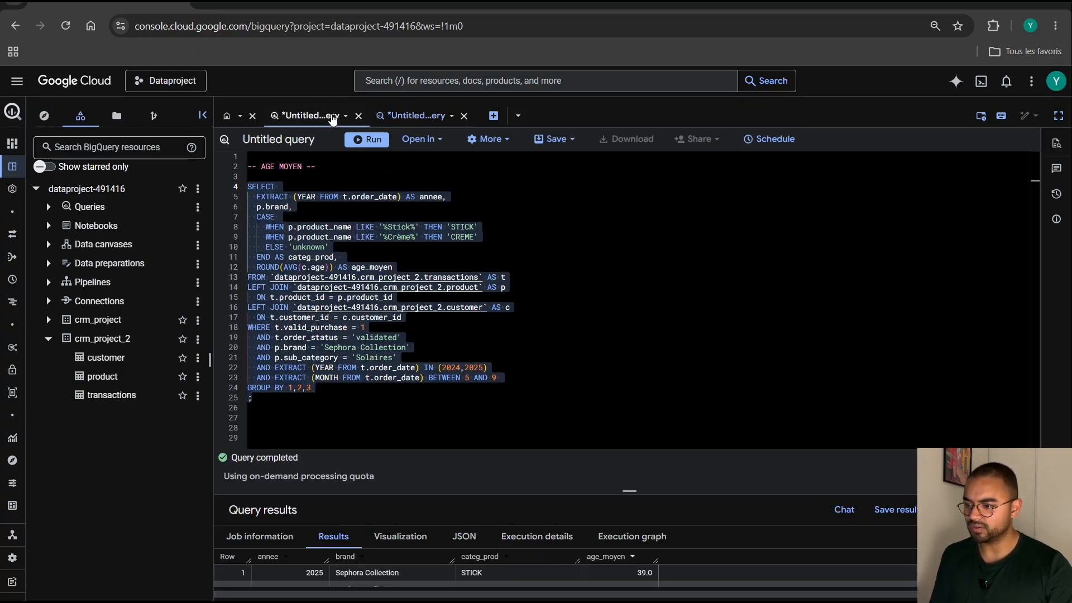
drag(275, 409, 248, 190)
key(ctrl+c)
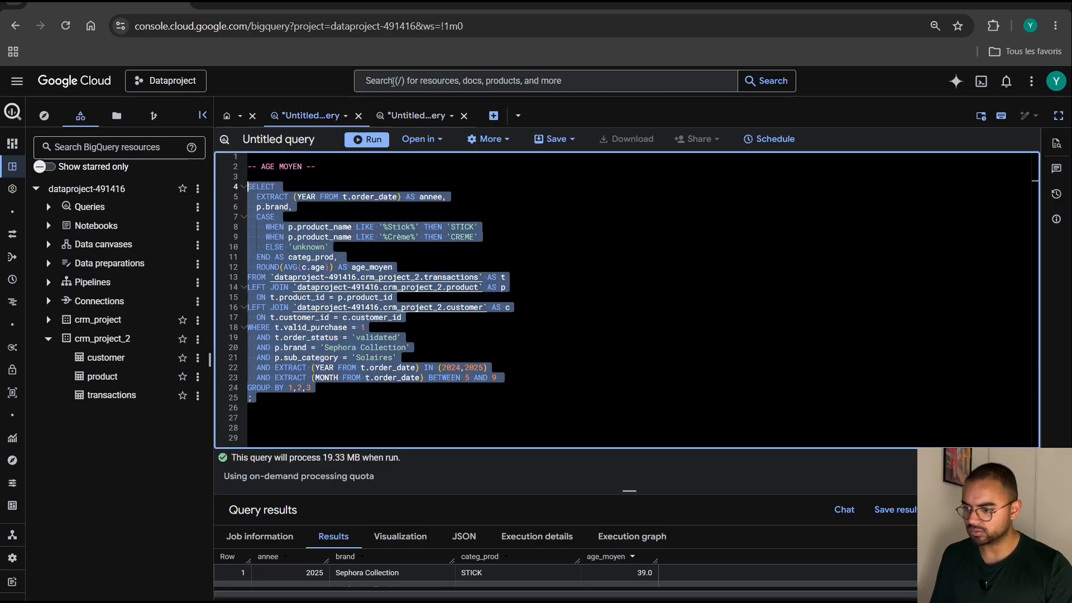
click(412, 117)
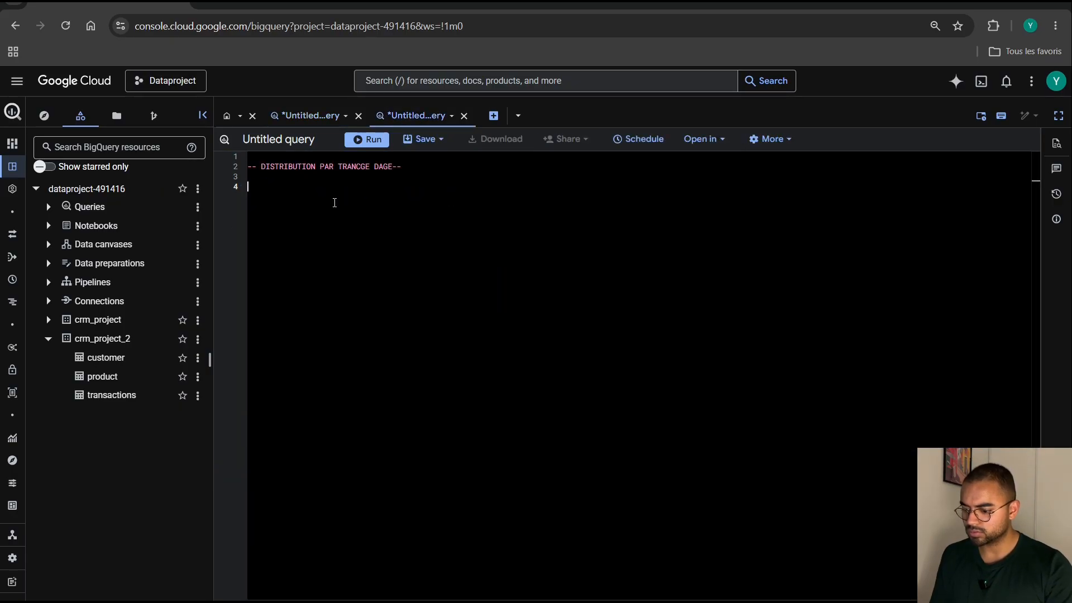
key(ctrl+v)
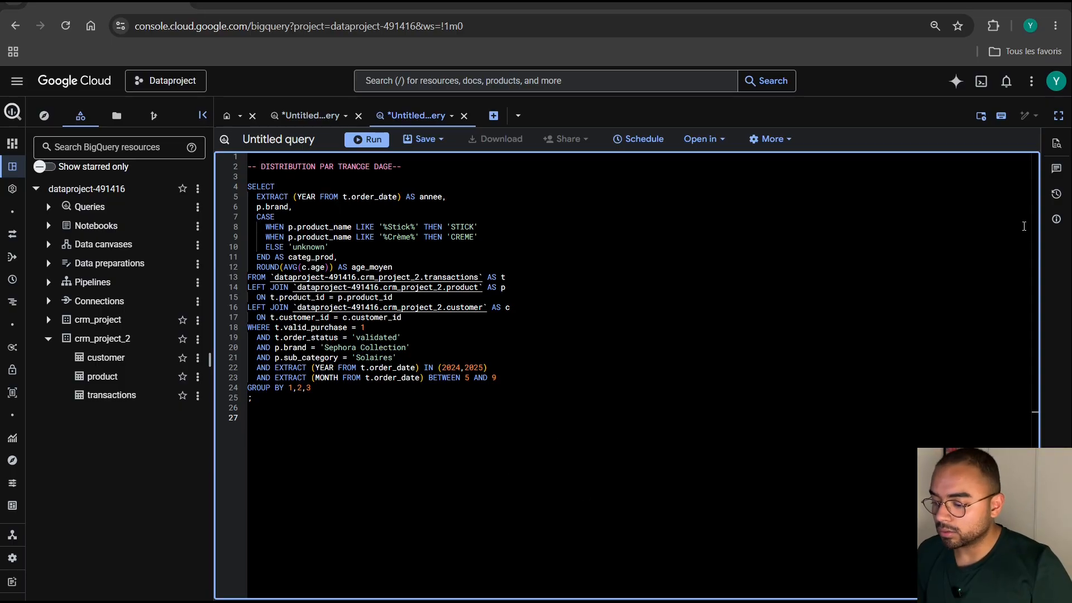
Correct the misspelled word TRANCGE in the comment line to TRANCHE.
click(368, 171)
key(BackSpace)
key(BackSpace)
text(H)
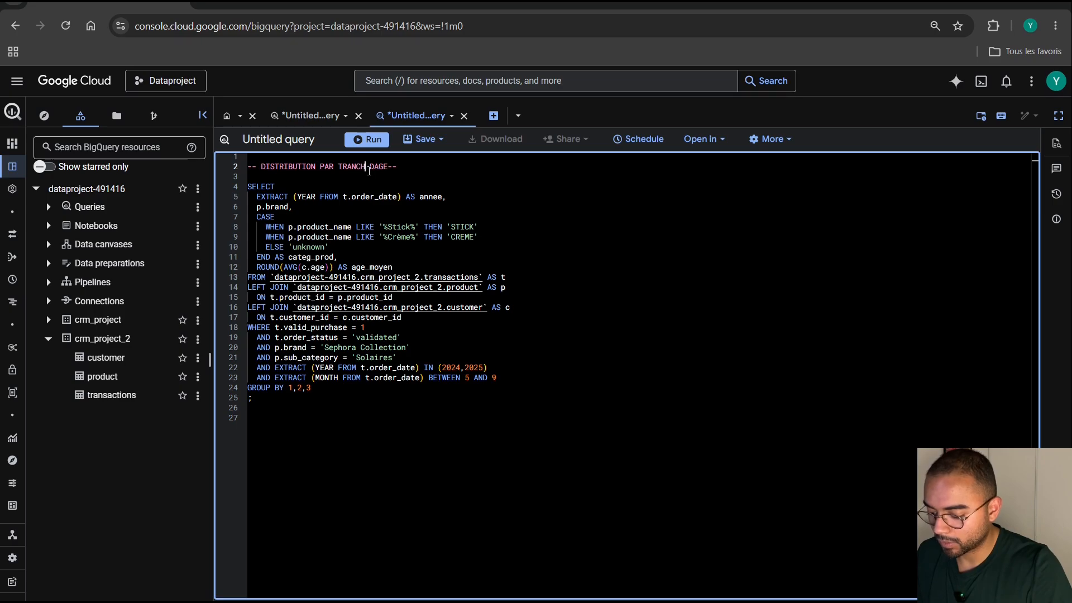
text(E)
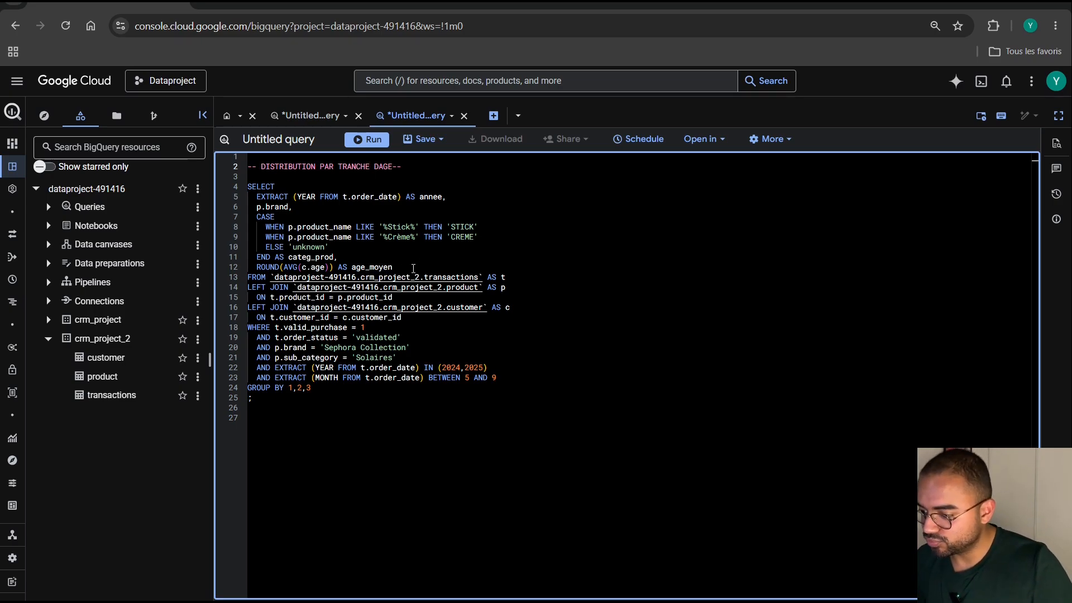
Delete the ROUND(AVG(c.age)) AS age_moyen line from the pasted SELECT statement.
drag(413, 268, 253, 268)
key(BackSpace)
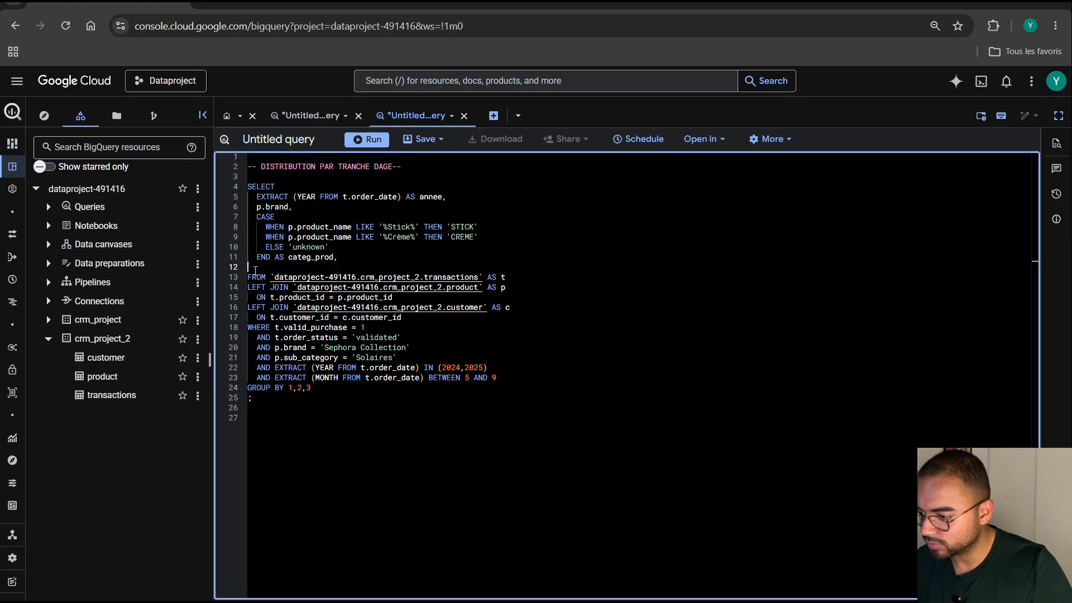
key(BackSpace)
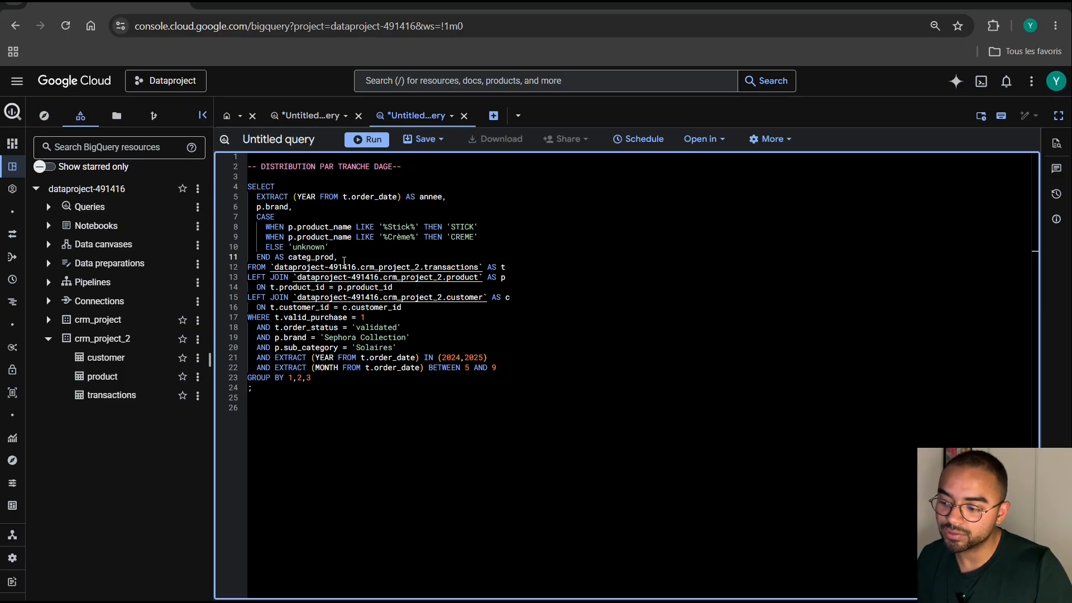
Start a second CASE expression below categ_prod with the branch WHEN c.age BETWEEN 18 AND 24 THEN '18_24'.
key(Return)
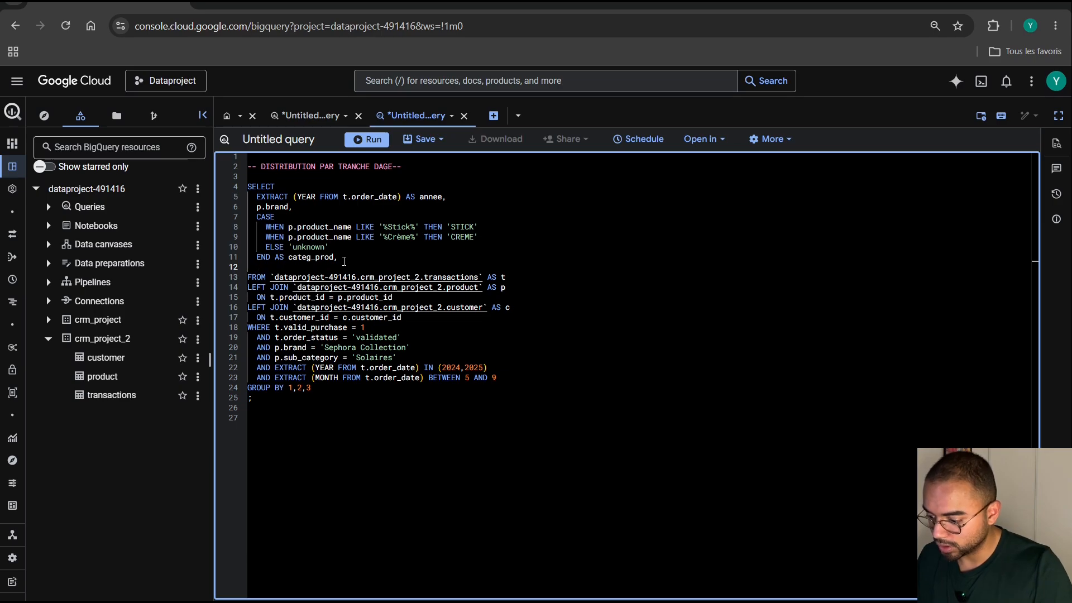
text(CASE)
key(Return)
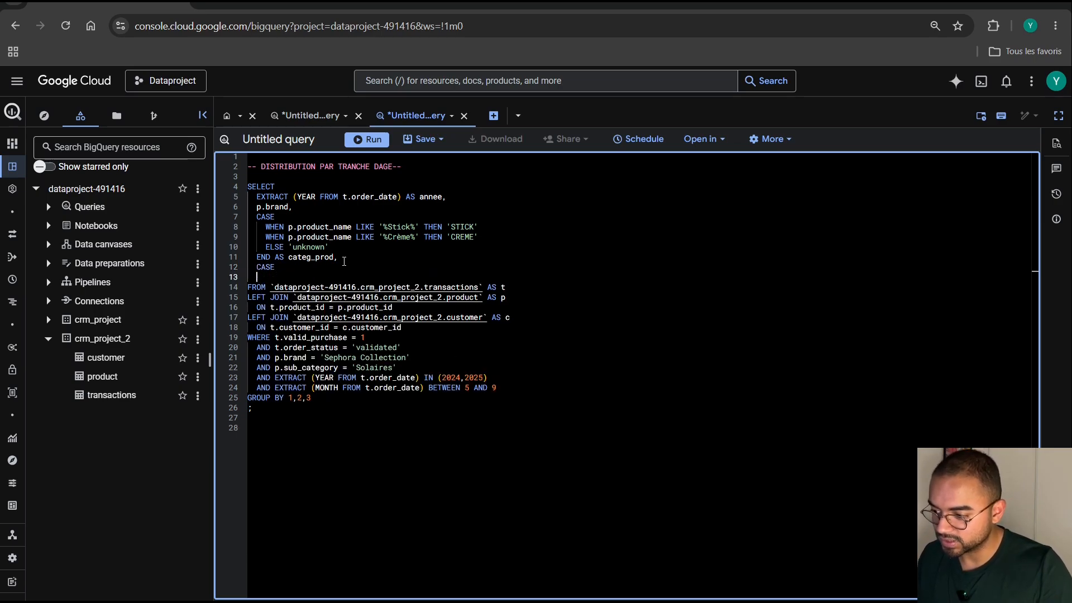
text(WHE)
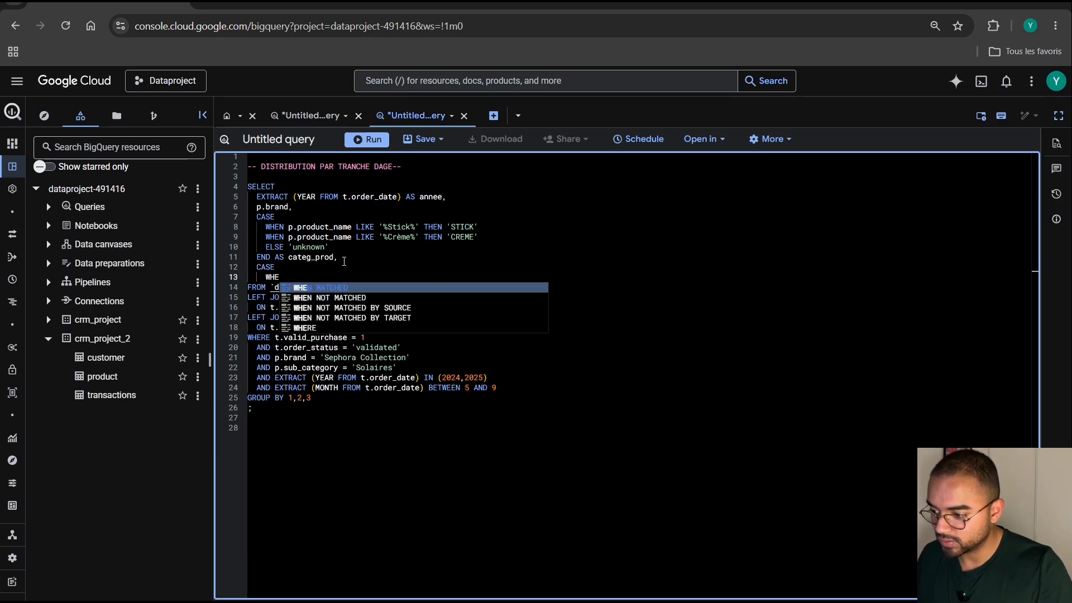
text(N)
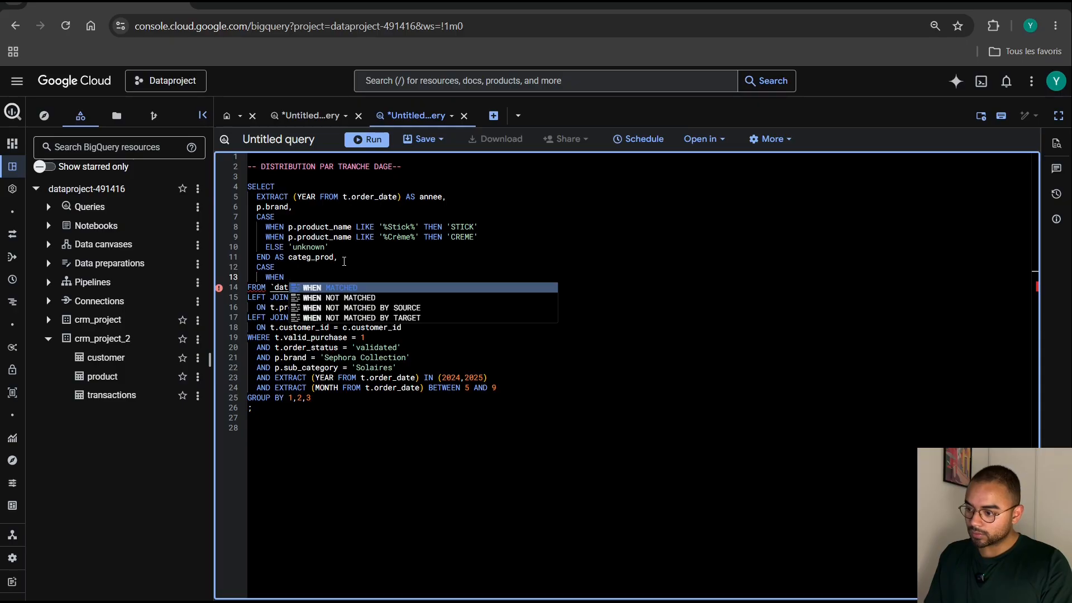
text( c.age)
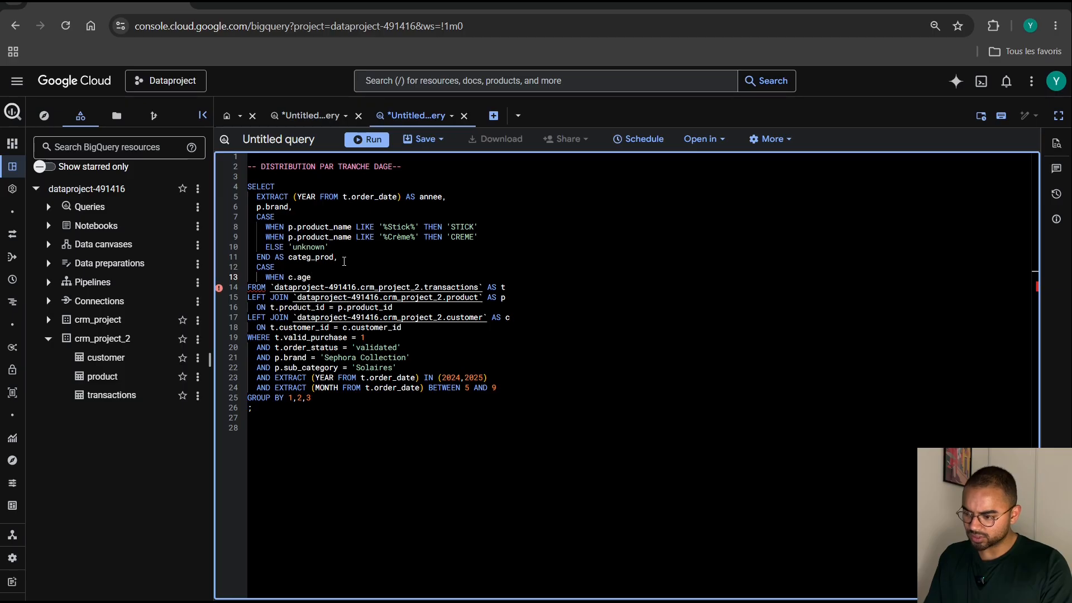
text(BETW)
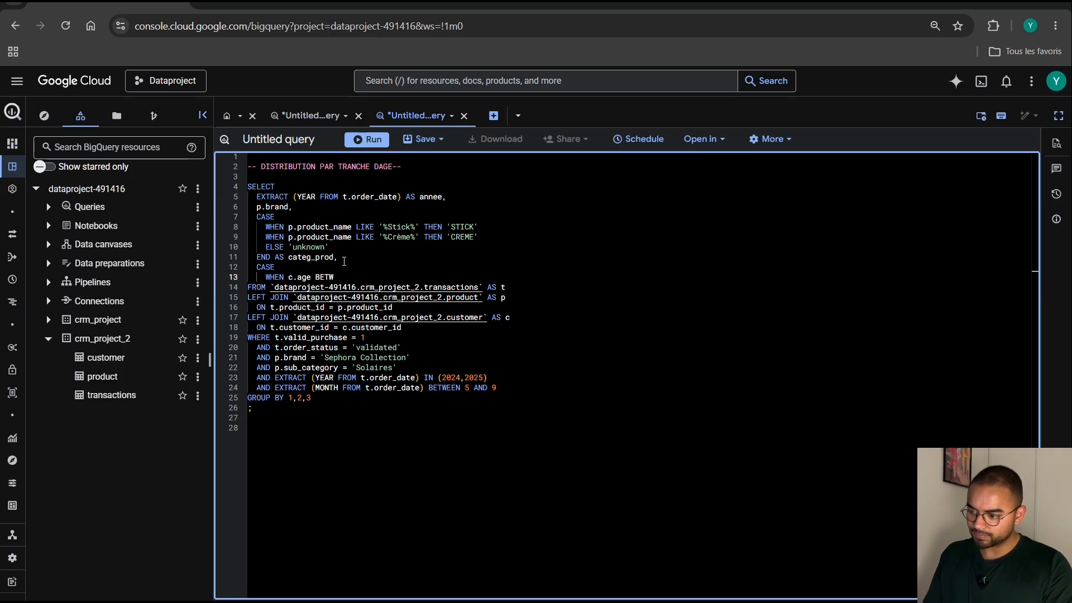
text(EEN)
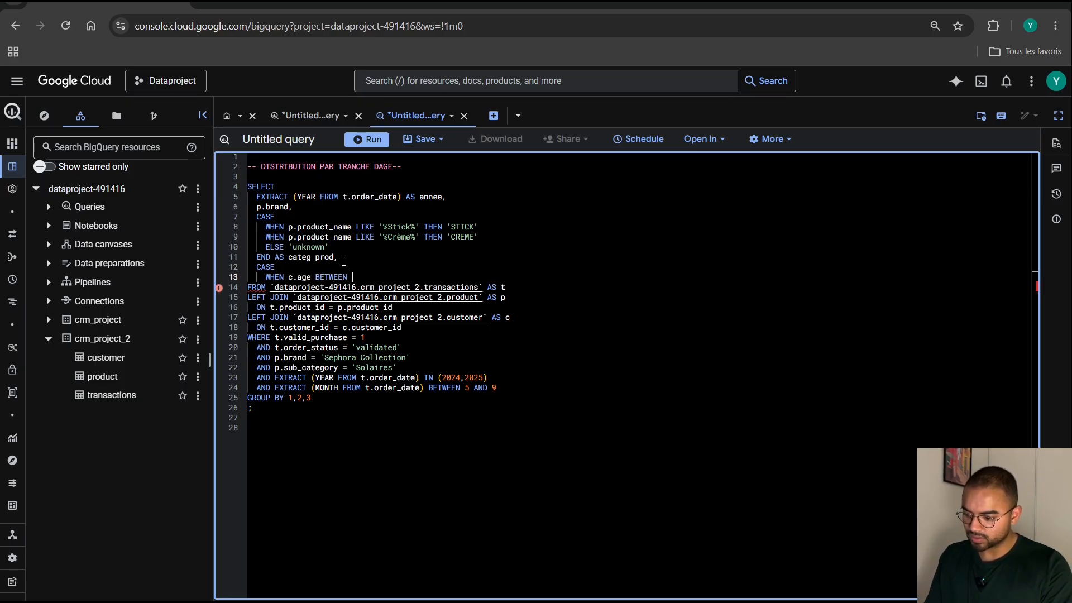
text( 18 AND)
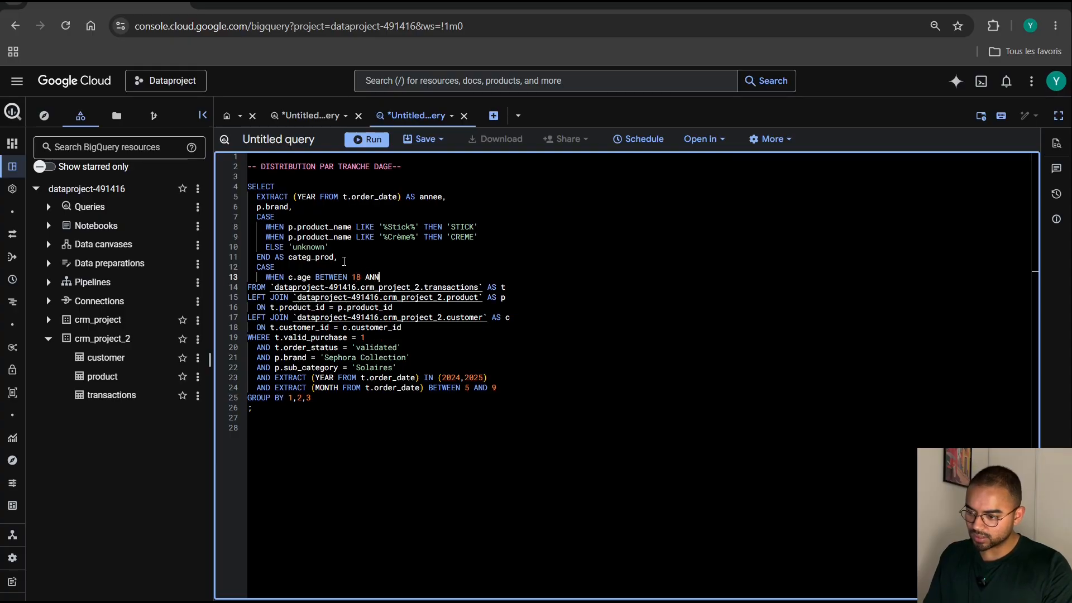
text( 24)
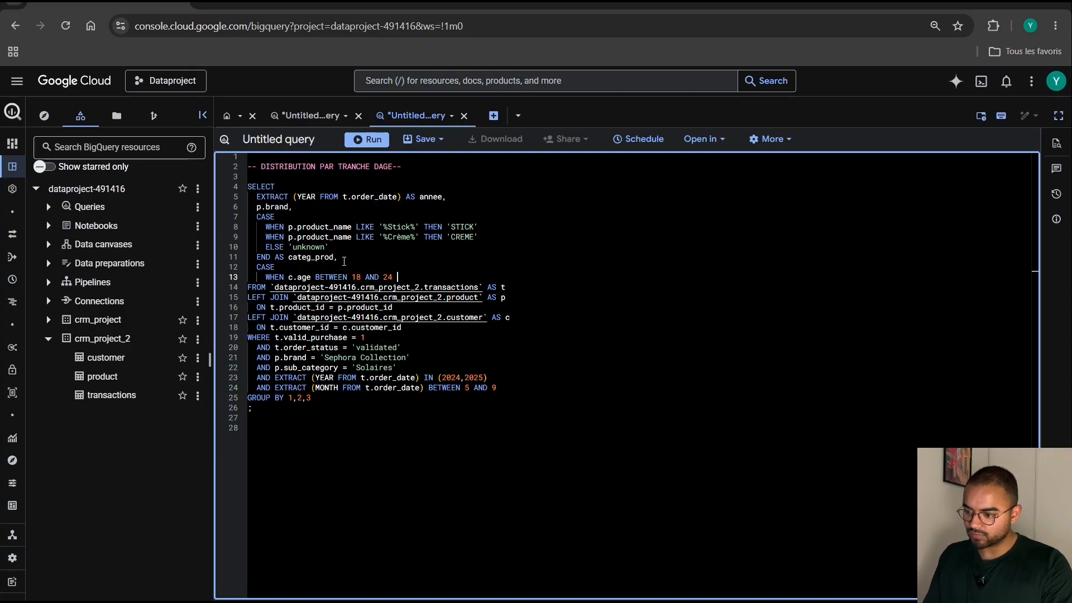
text( THEN)
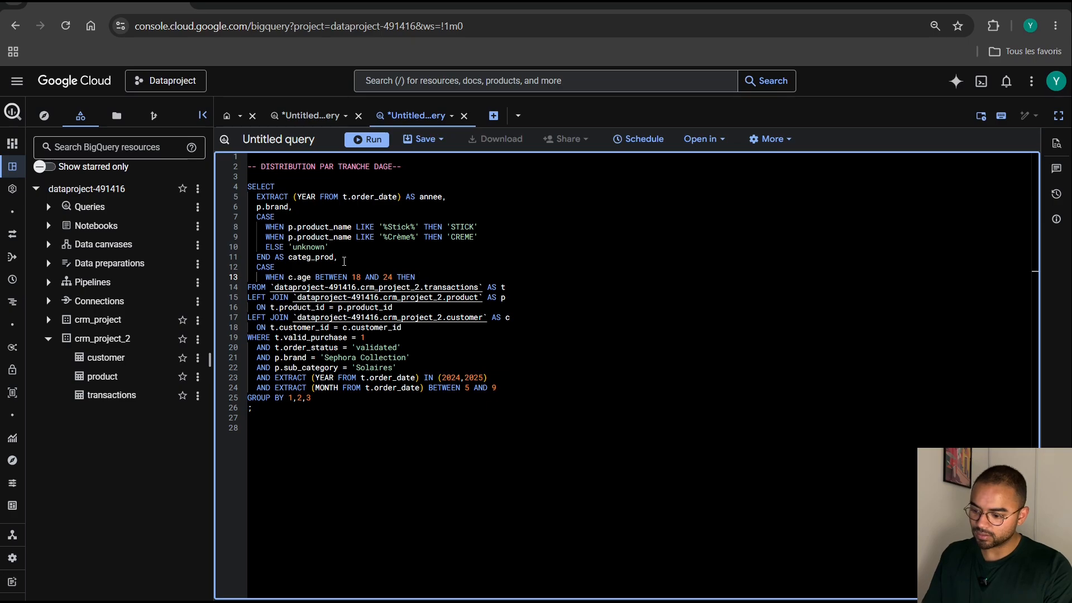
text( '18)
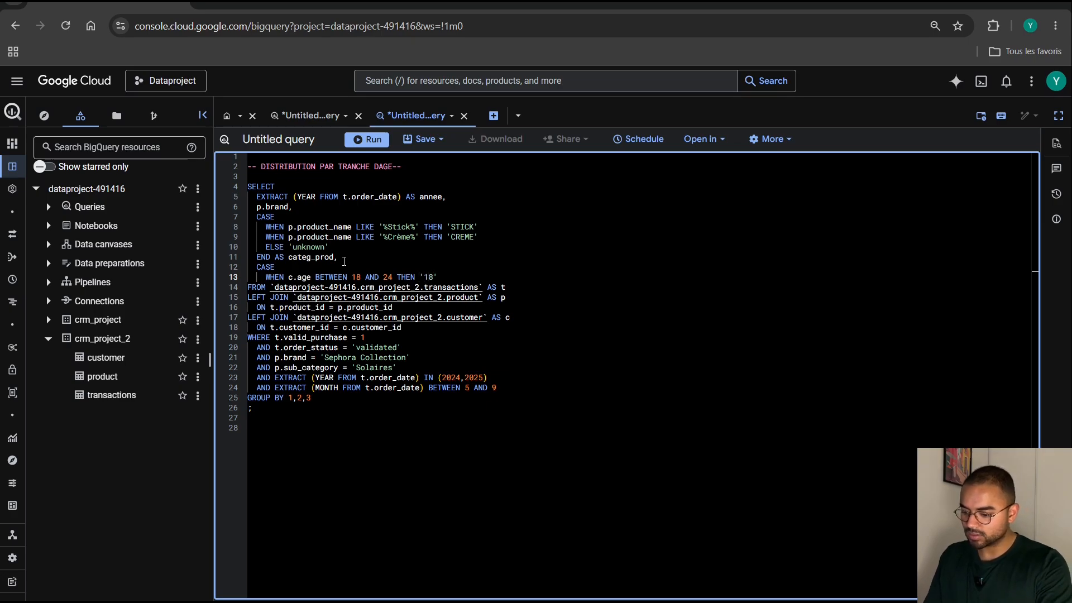
text(_24)
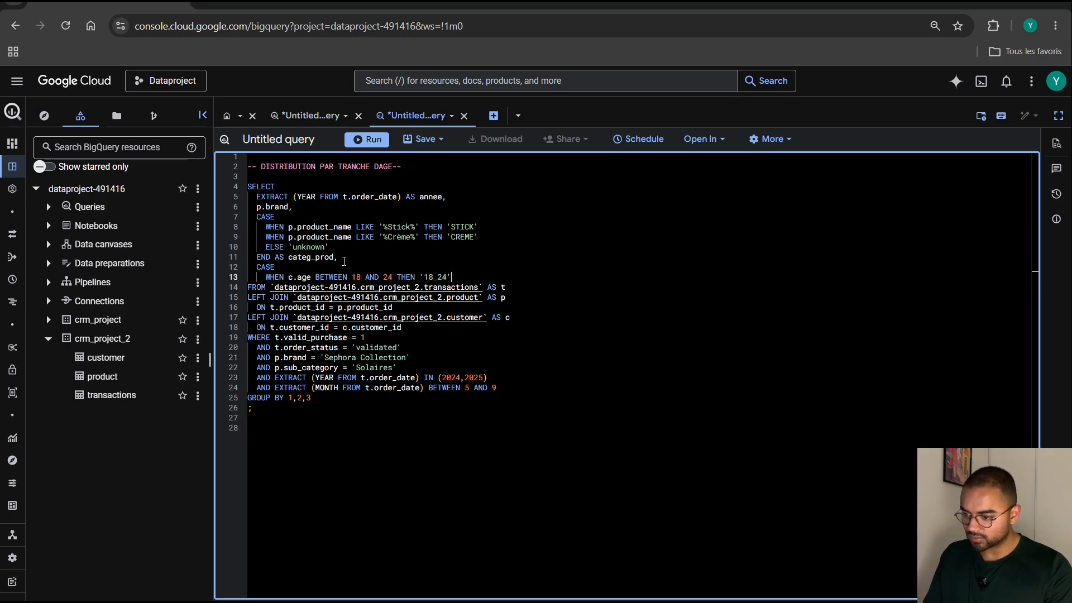
Duplicate the 18 to 24 age branch four times on the lines below it, making five identical WHEN branches.
key(Return)
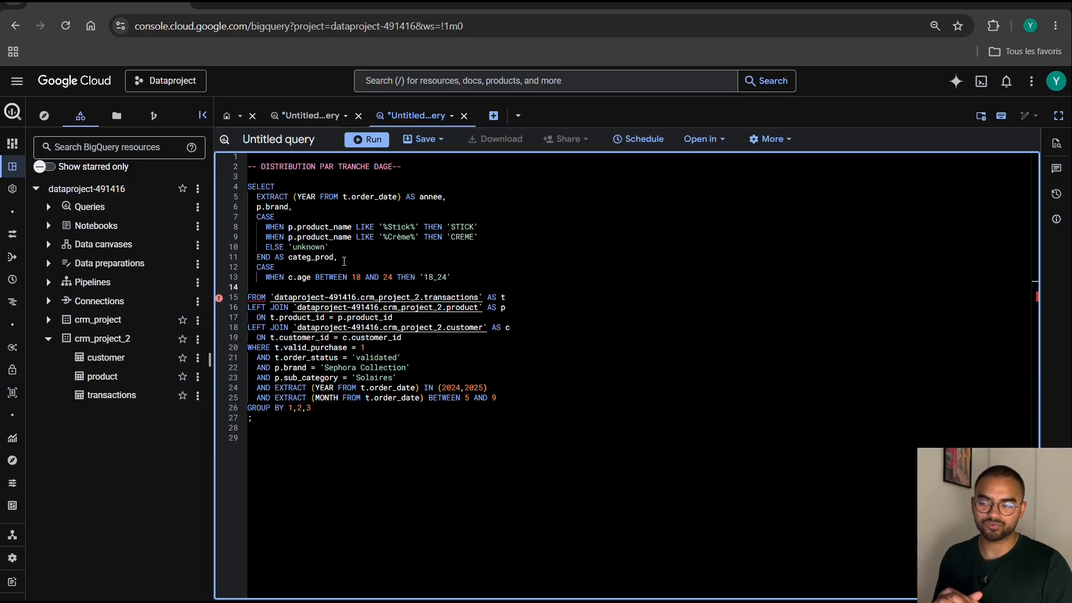
drag(451, 277, 266, 277)
key(ctrl+c)
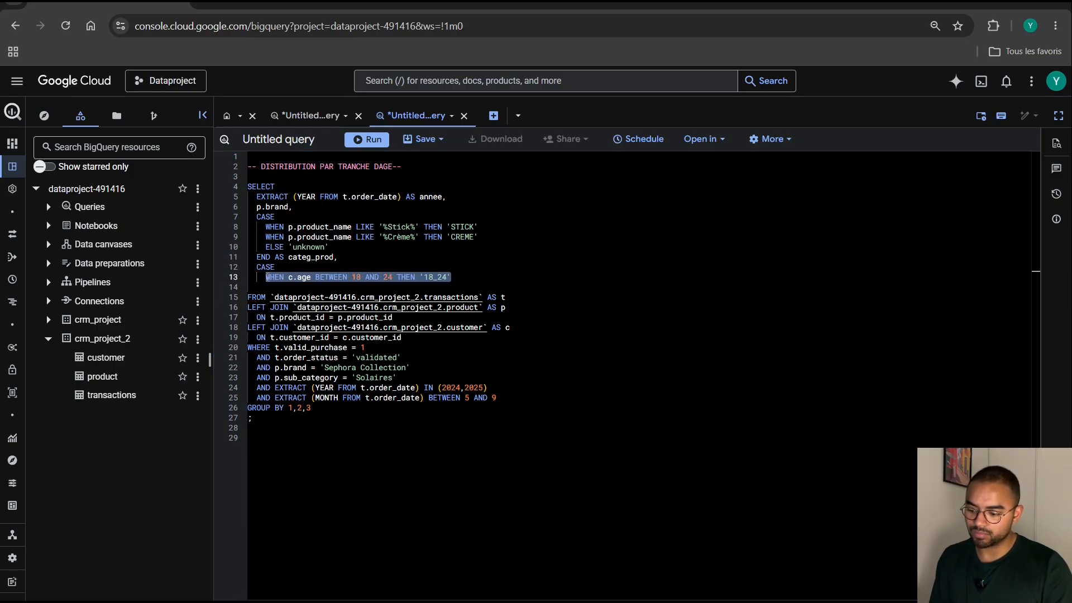
click(286, 290)
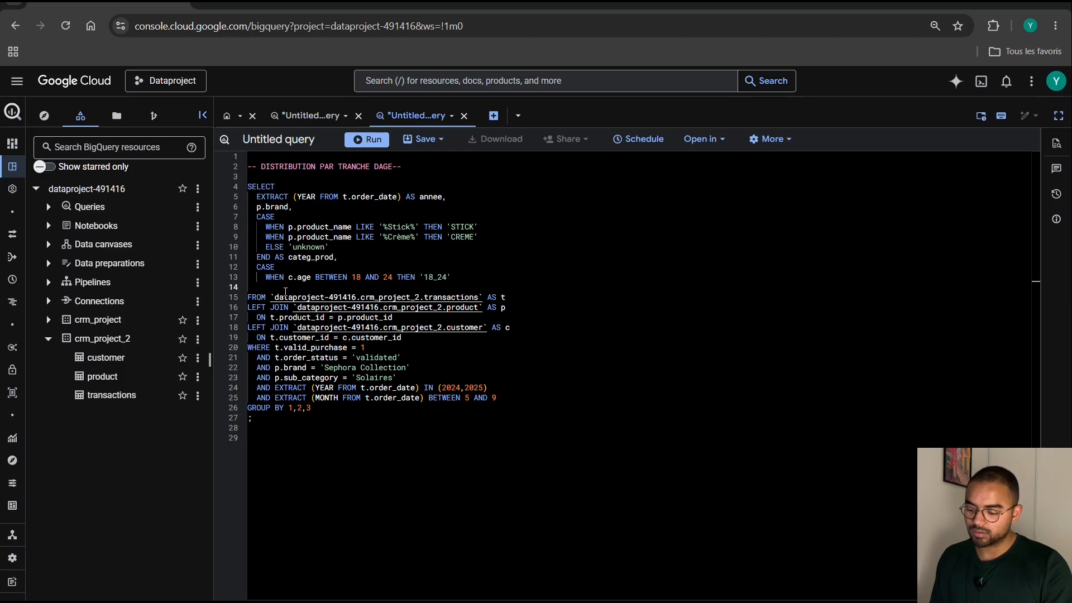
key(ctrl+v)
key(Return)
key(ctrl+v)
key(Return)
key(ctrl+v)
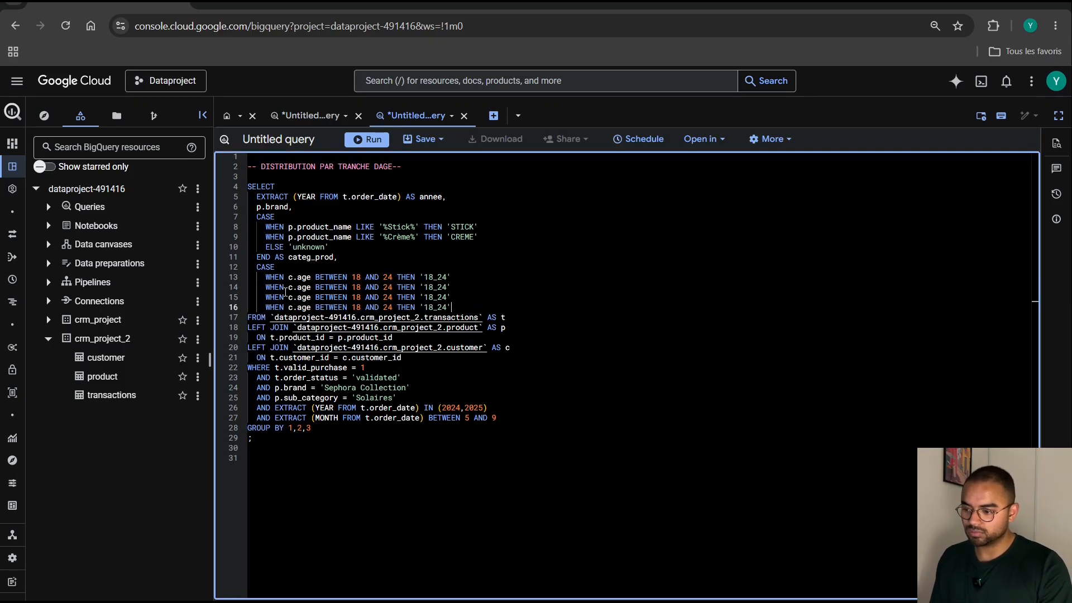
key(Return)
key(ctrl+v)
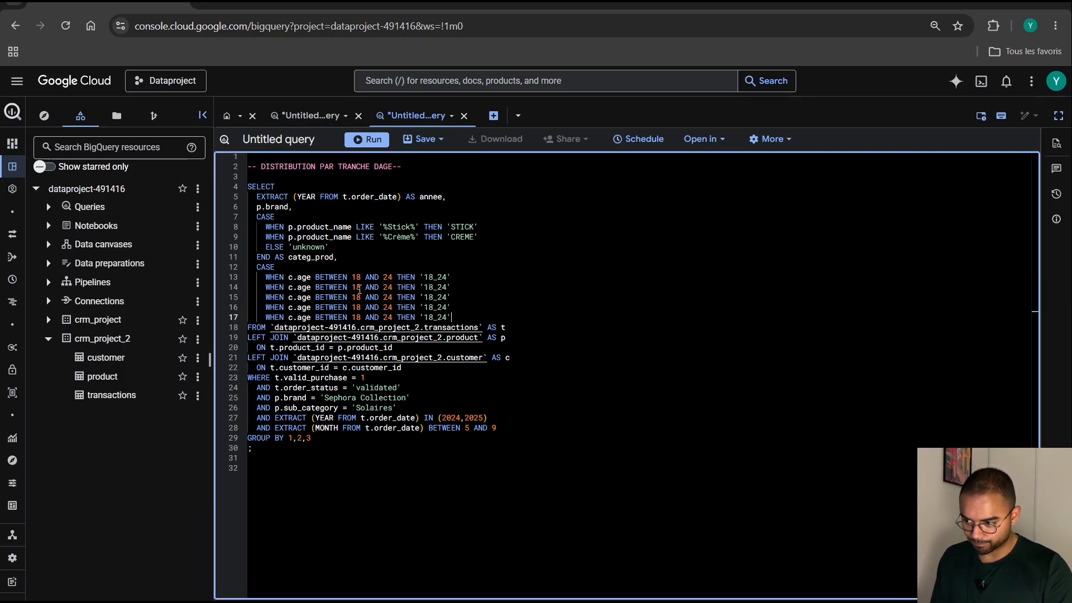
Set the age range in the second branch of the age CASE to BETWEEN 25 AND 34.
double_click(357, 286)
key(BackSpace)
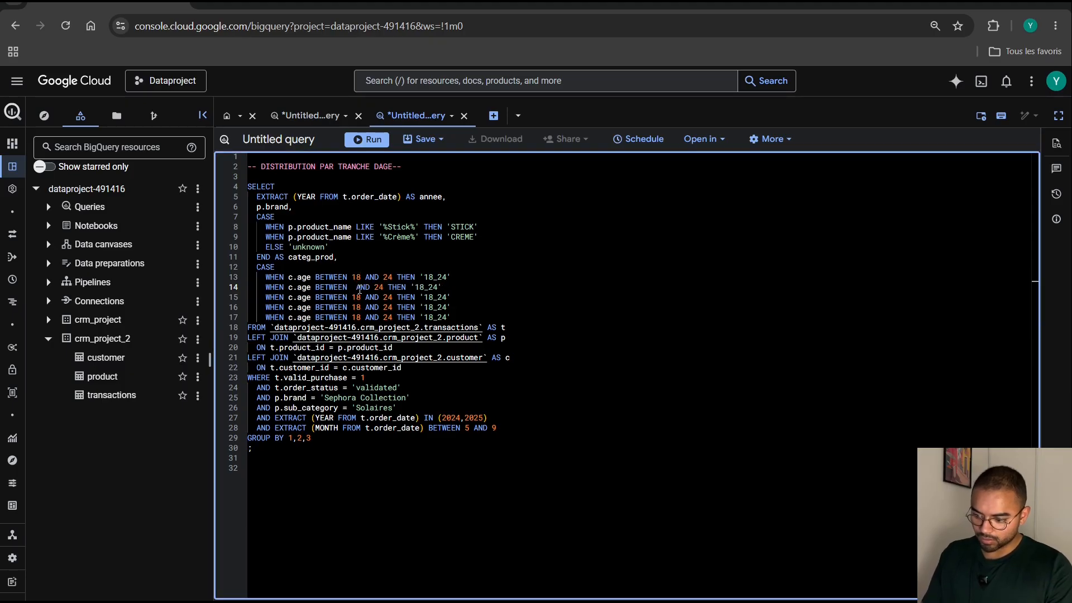
text(25)
key(ctrl+shift+Right)
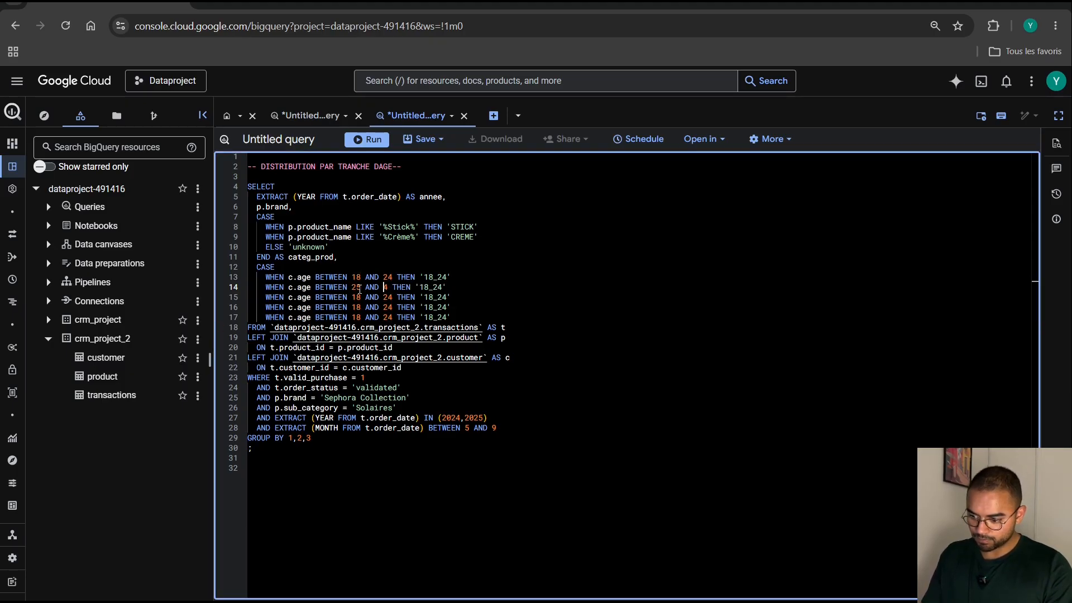
text(34)
Change the second age branch's THEN label to '25_34'.
key(Right)
key(Right)
key(Right)
key(Right)
key(Right)
key(Right)
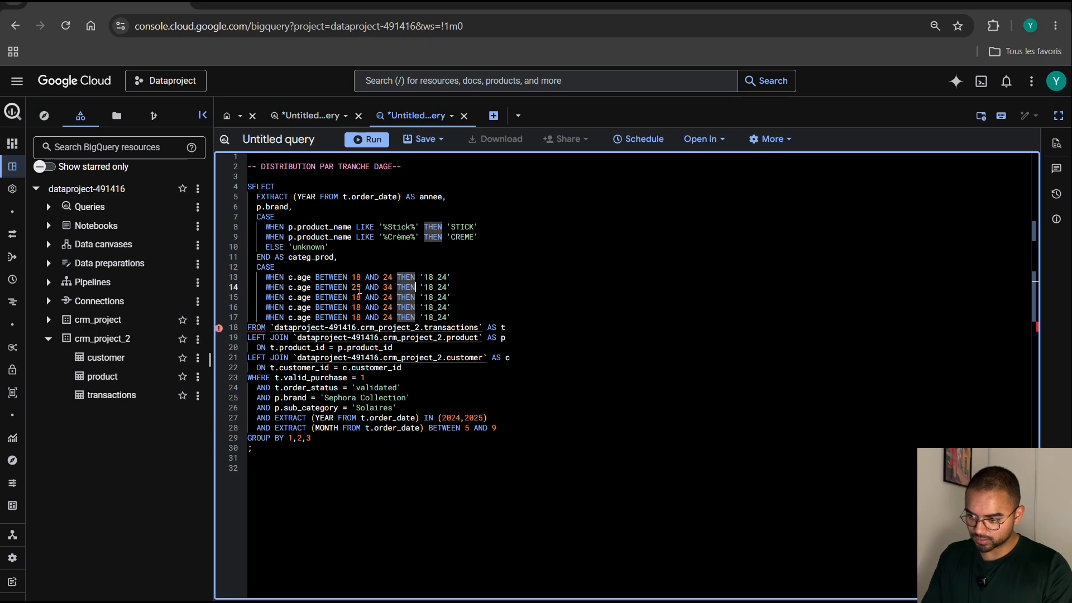
key(BackSpace)
key(Delete)
text(25)
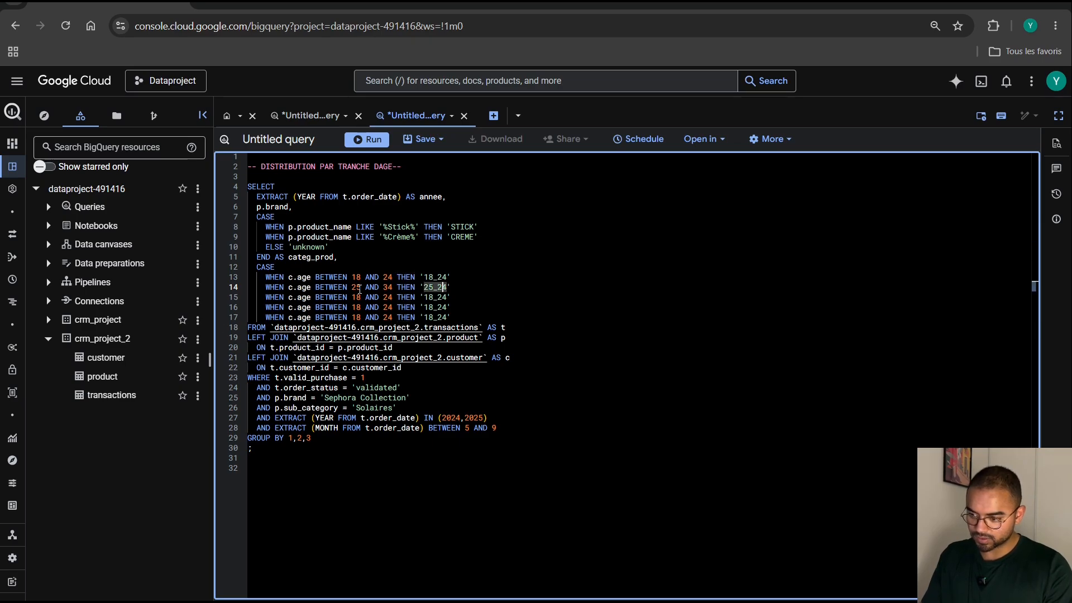
key(Right)
key(Delete)
text(3)
Set the age range in the third branch of the age CASE to BETWEEN 35 AND 44.
key(Down)
key(Left)
key(Left)
key(Left)
key(Left)
key(Left)
key(Left)
key(Left)
key(Left)
key(Left)
key(Left)
key(Left)
key(Left)
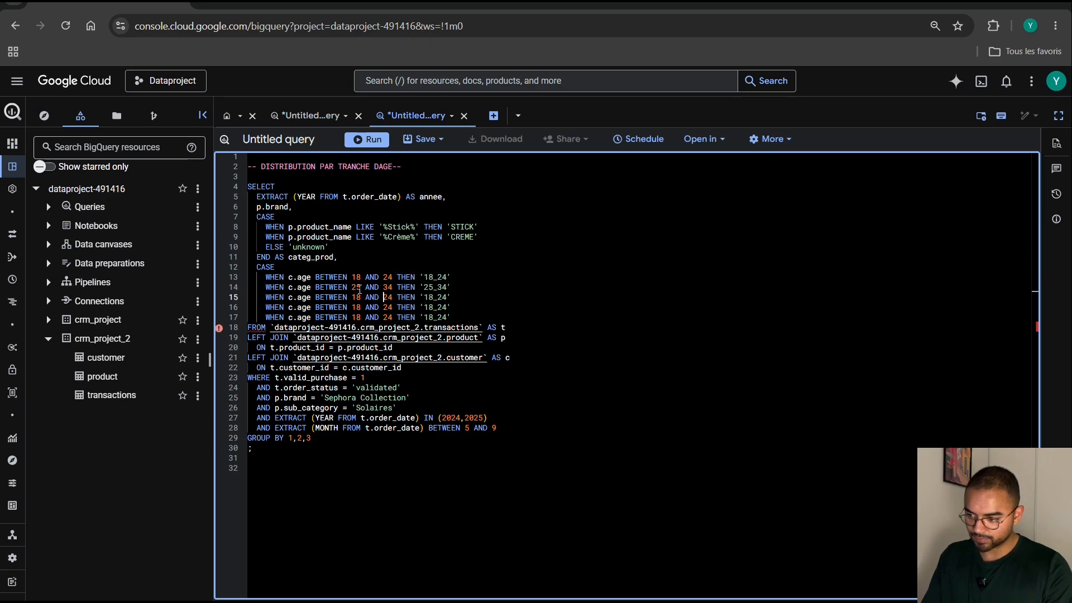
key(BackSpace)
key(BackSpace)
text(35)
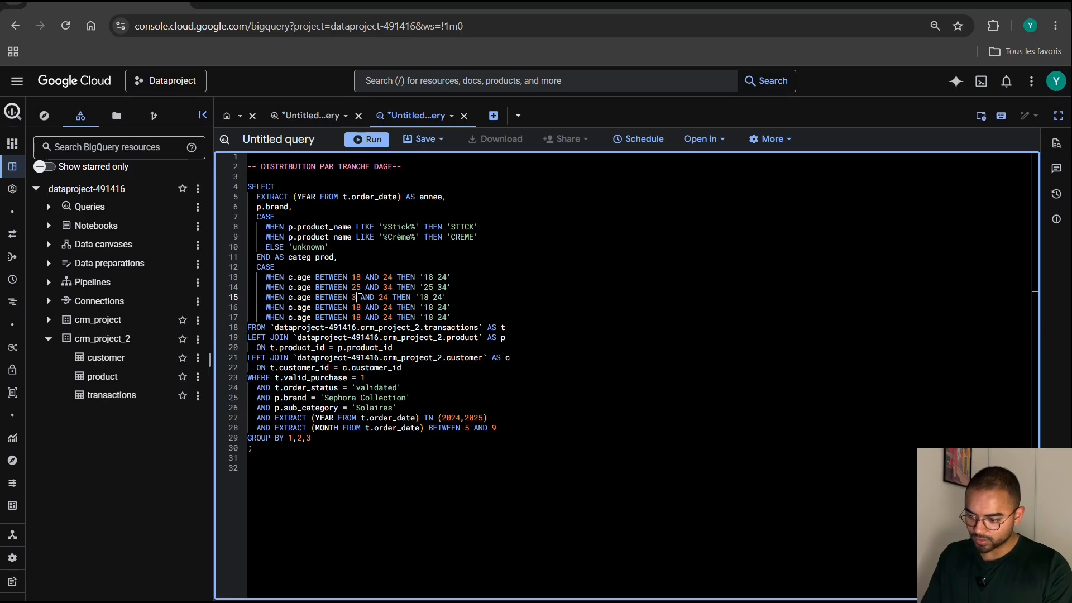
key(Right)
key(shift+Right)
key(shift+Right)
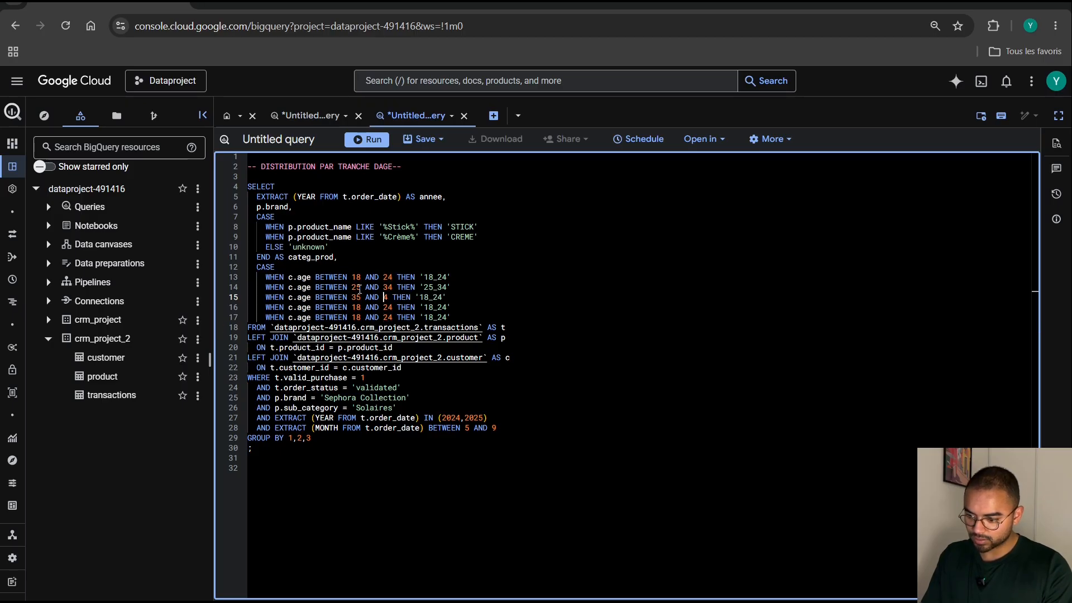
text(44)
Change the third age branch's THEN label to '35_44'.
key(Right)
key(Right)
key(Right)
key(Right)
key(Right)
key(Right)
key(Right)
key(Right)
key(Right)
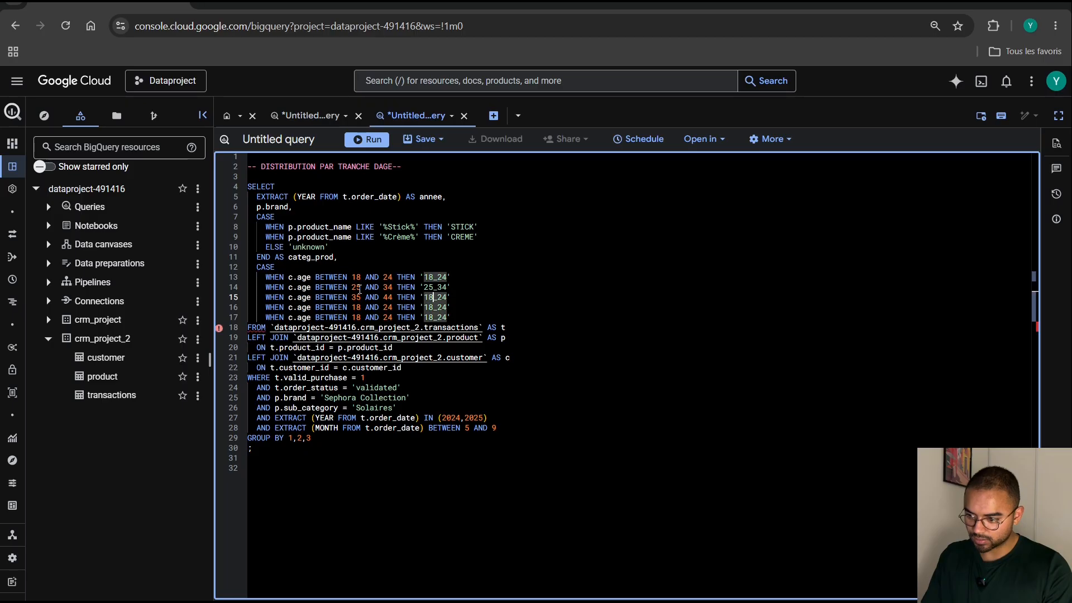
key(BackSpace)
key(BackSpace)
text(35)
key(Right)
key(shift+Right)
text(4)
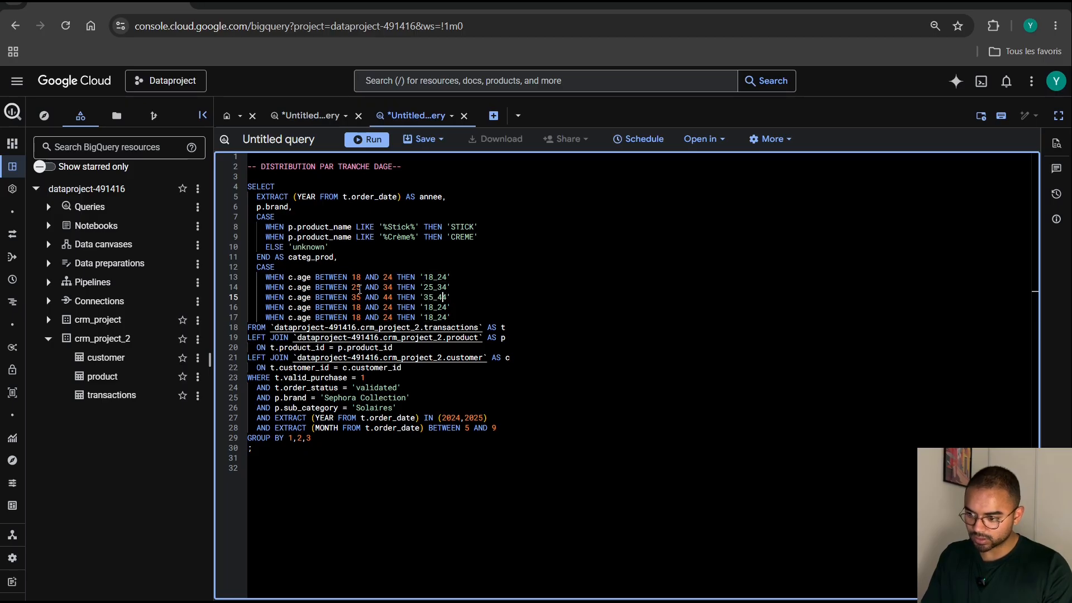
Set the age range in the fourth branch of the age CASE to BETWEEN 45 AND 54.
key(Down)
key(Left)
key(Left)
key(Left)
key(Left)
key(Left)
key(Left)
key(Left)
key(Left)
key(Left)
key(Left)
key(Left)
key(Left)
key(Left)
key(Left)
key(Left)
key(Left)
key(Left)
key(Left)
key(Left)
key(Left)
key(Left)
key(shift+Right)
key(shift+Right)
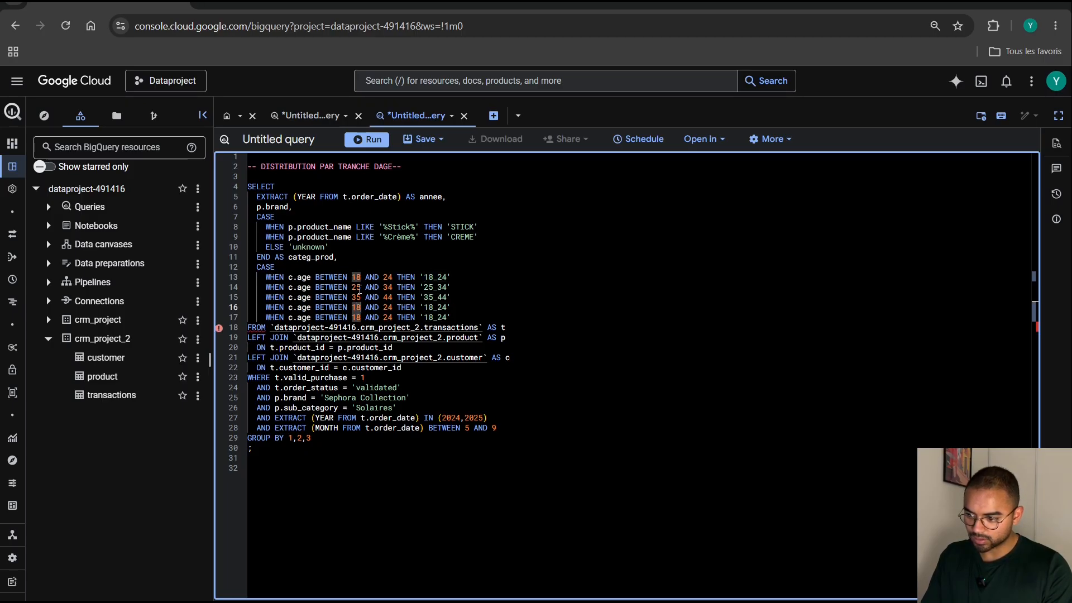
text(45)
key(Right)
key(shift+Right)
key(shift+Right)
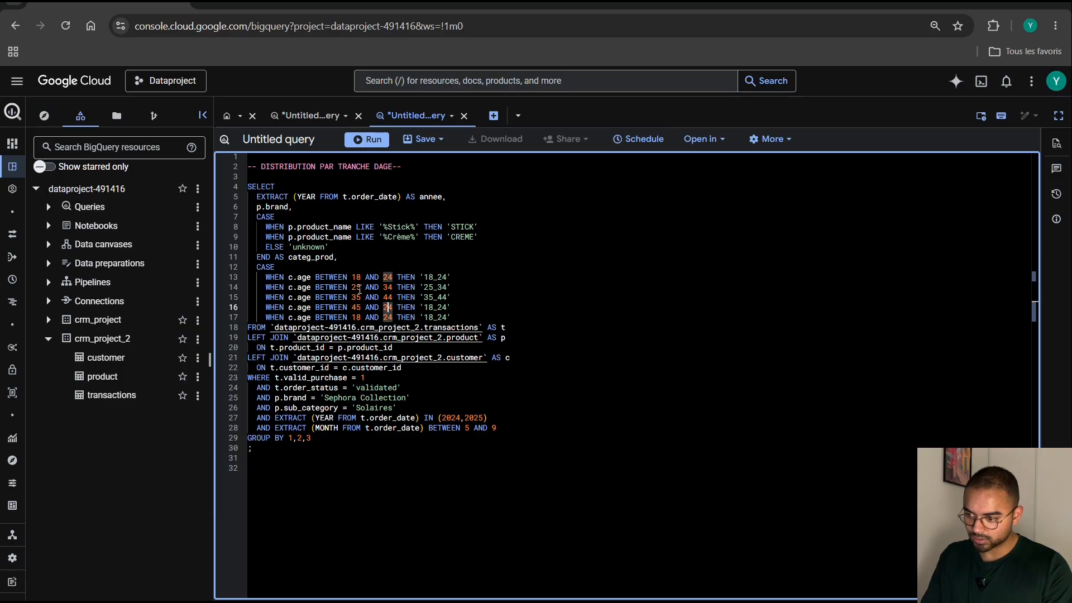
text(54)
Change the fourth age branch's THEN label to '45_54'.
key(Right)
key(Right)
key(Right)
key(Right)
key(Right)
key(Right)
key(Right)
key(shift+Right)
key(shift+Right)
text(45)
key(Right)
key(shift+Right)
key(shift+Right)
text(54)
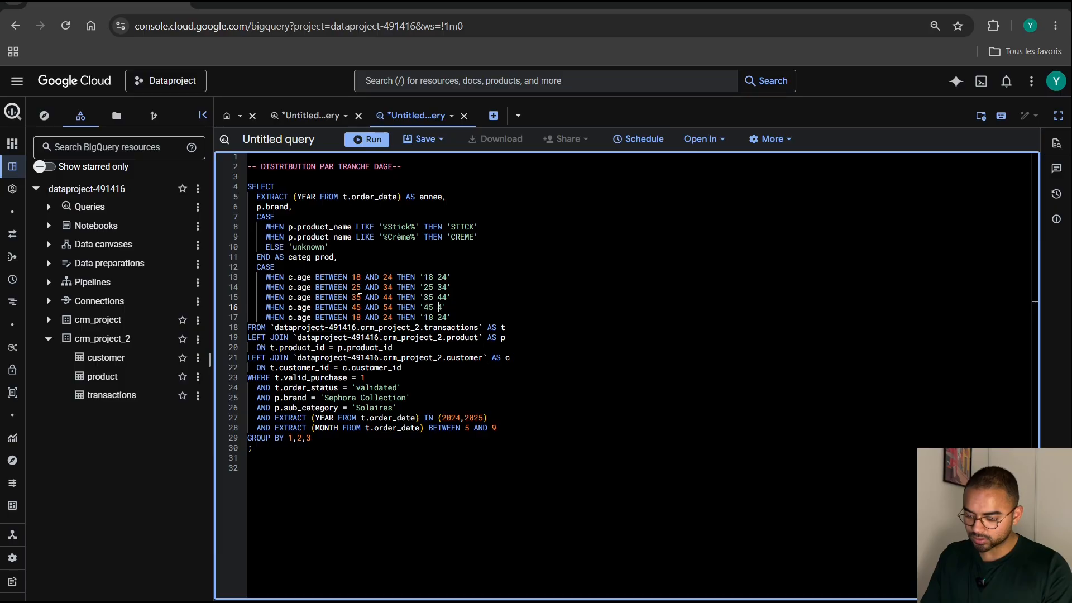
Set the age range in the fifth branch of the age CASE to BETWEEN 55 AND 64.
key(Down)
key(Left)
key(Left)
key(Left)
key(Left)
key(Left)
key(Left)
key(Left)
key(Left)
key(Left)
key(Left)
key(Left)
key(Left)
key(Left)
key(Left)
key(Left)
key(Left)
key(Left)
key(Left)
key(Left)
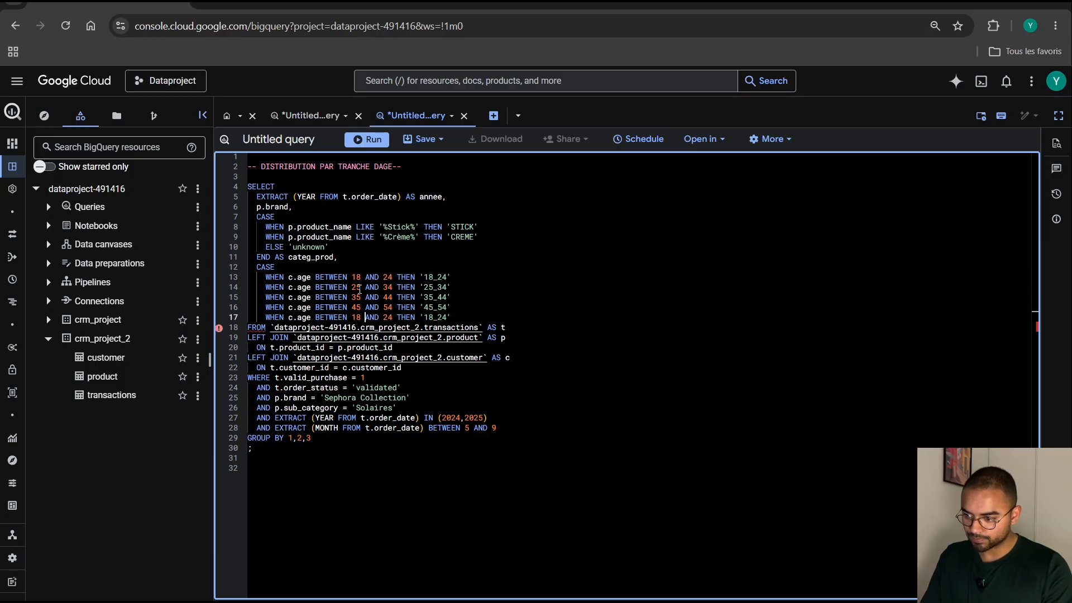
key(BackSpace)
key(BackSpace)
text(55)
key(Right)
key(Right)
key(Delete)
key(Delete)
text(64)
Change the fifth age branch's THEN label to '55_64'.
key(Right)
key(Right)
key(Right)
key(Right)
key(Right)
key(Right)
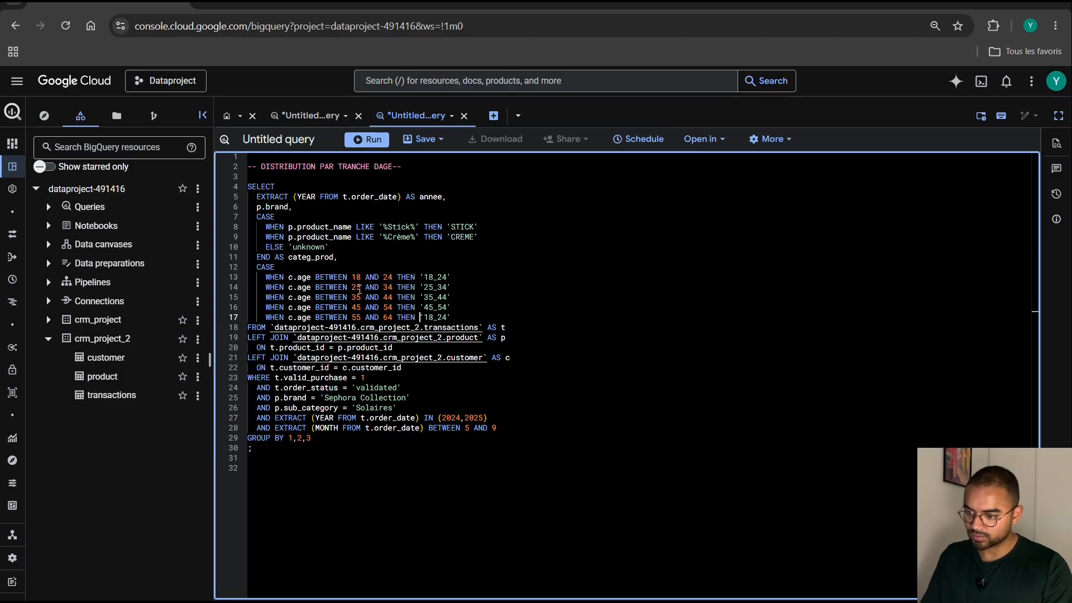
key(Right)
key(Delete)
key(Delete)
text(55)
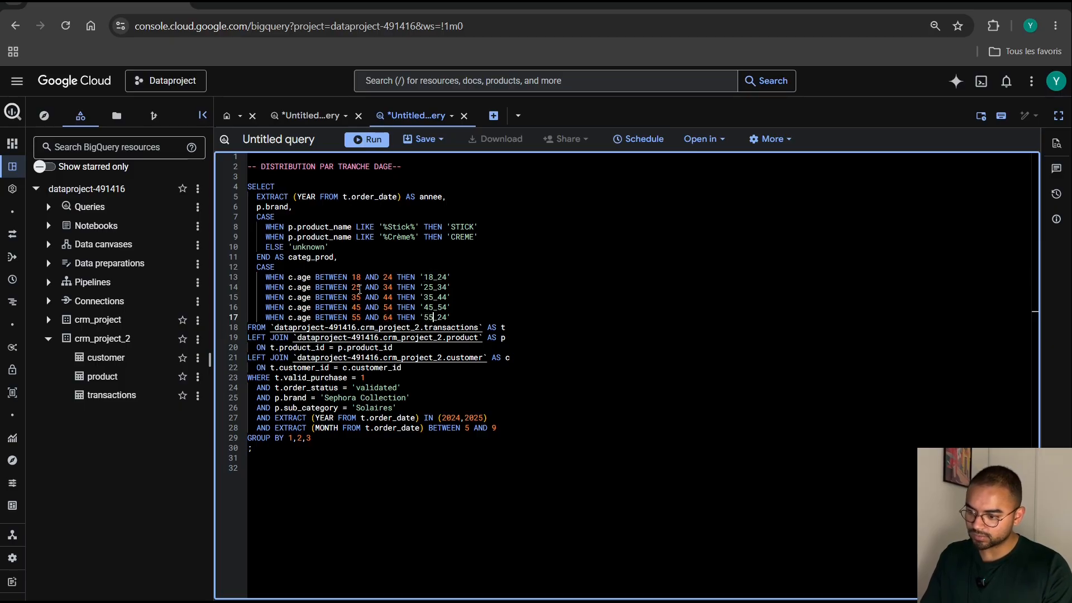
key(Right)
key(Delete)
text(6)
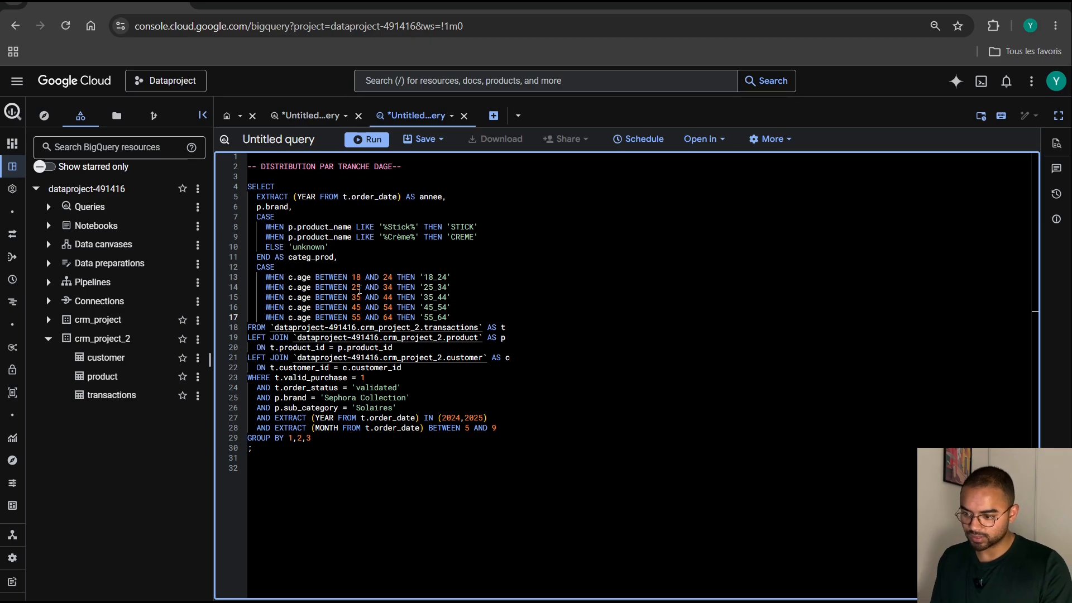
Close the age CASE expression with ELSE 'more_than_64' and END AS seg_age on new lines below the last branch.
key(End)
key(Return)
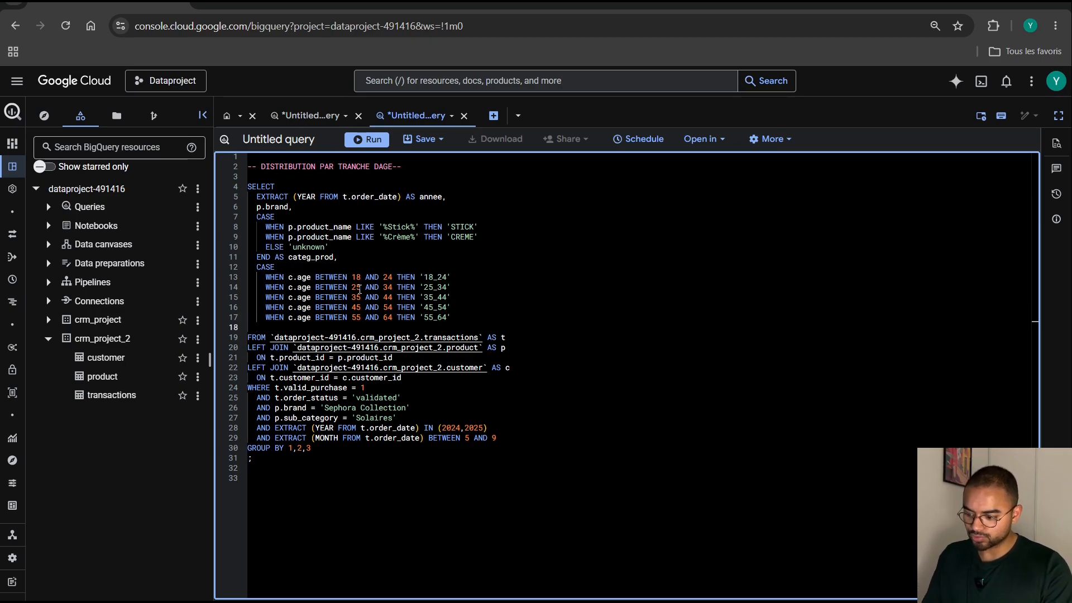
text(ELSE )
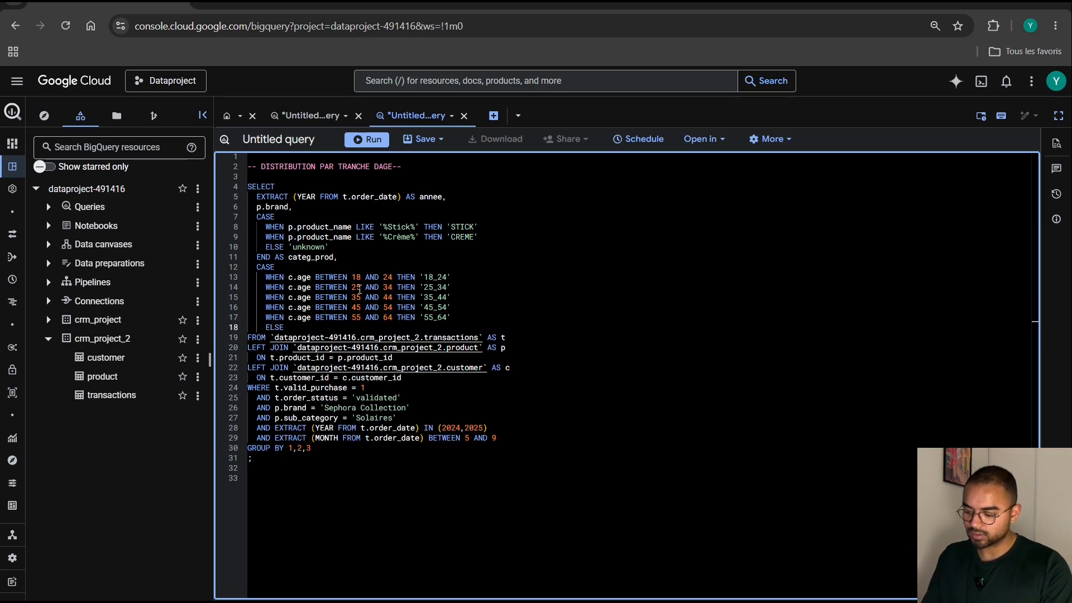
text('more_than)
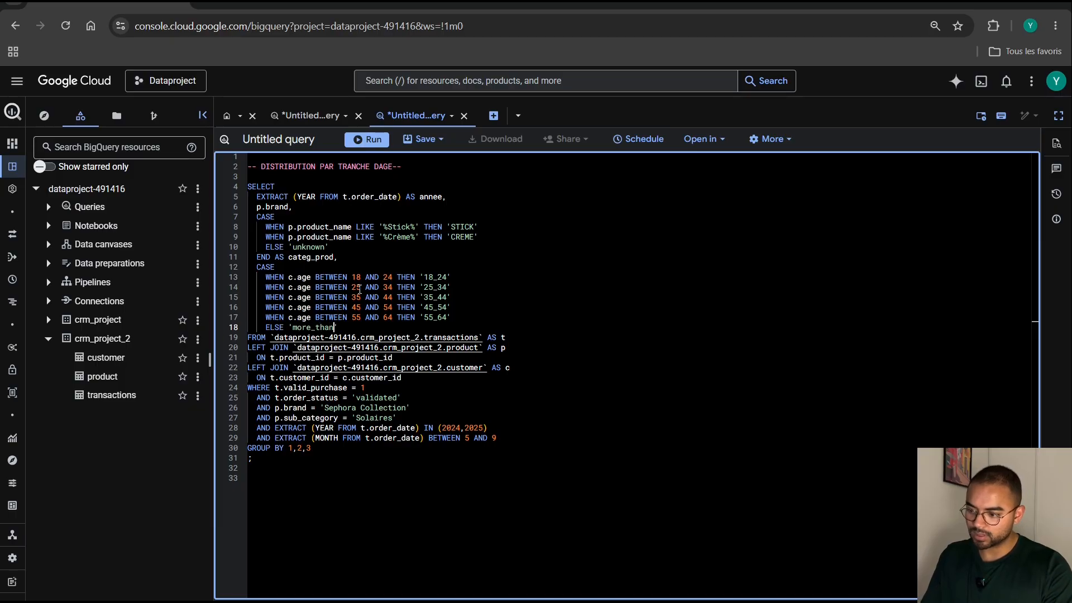
text(_64')
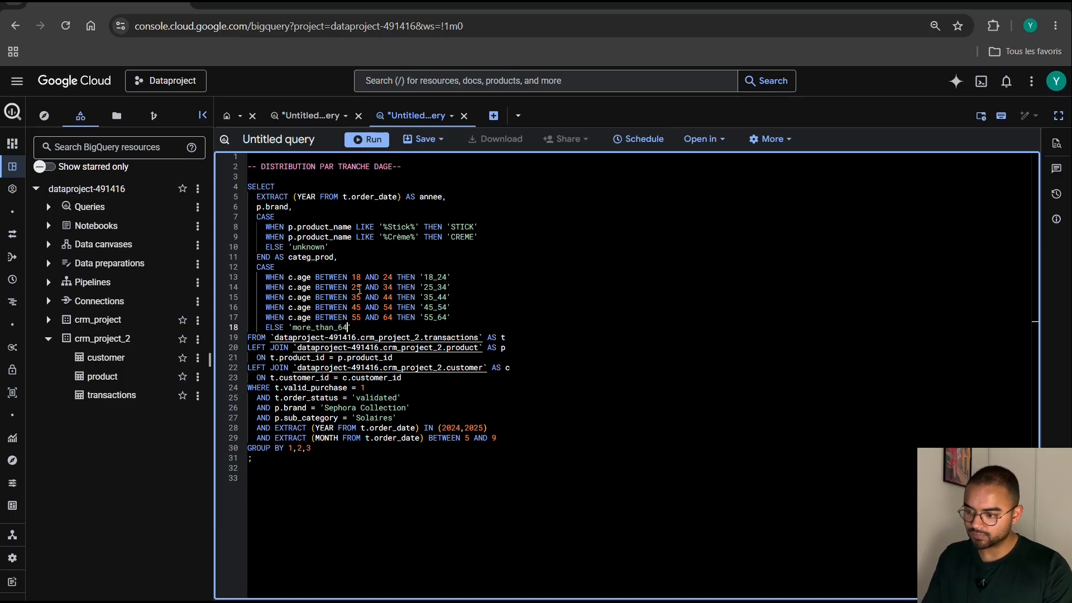
key(Return)
text(END )
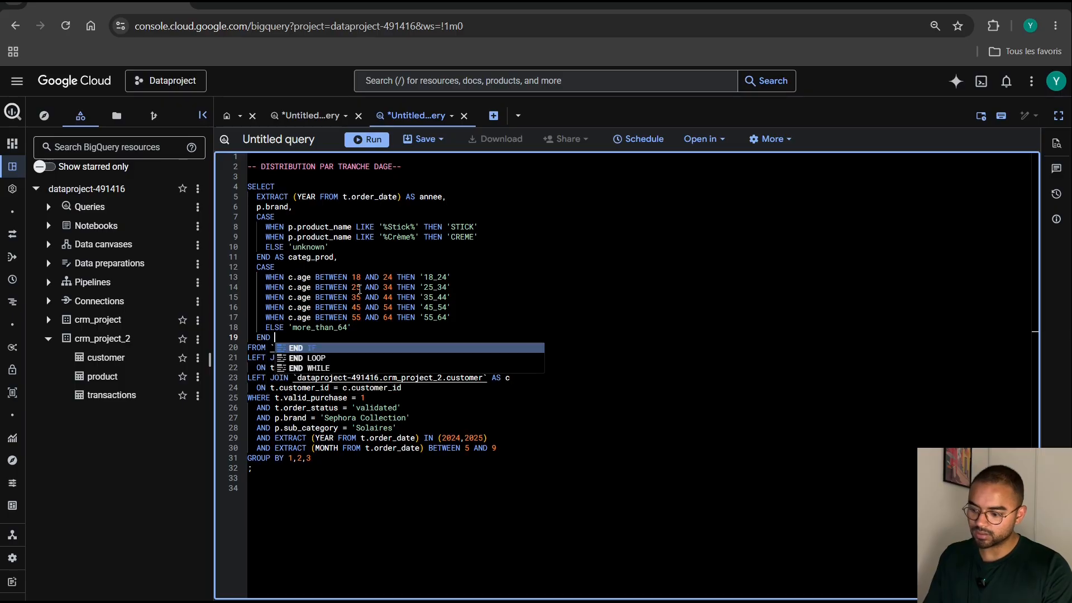
text(AS seg_age)
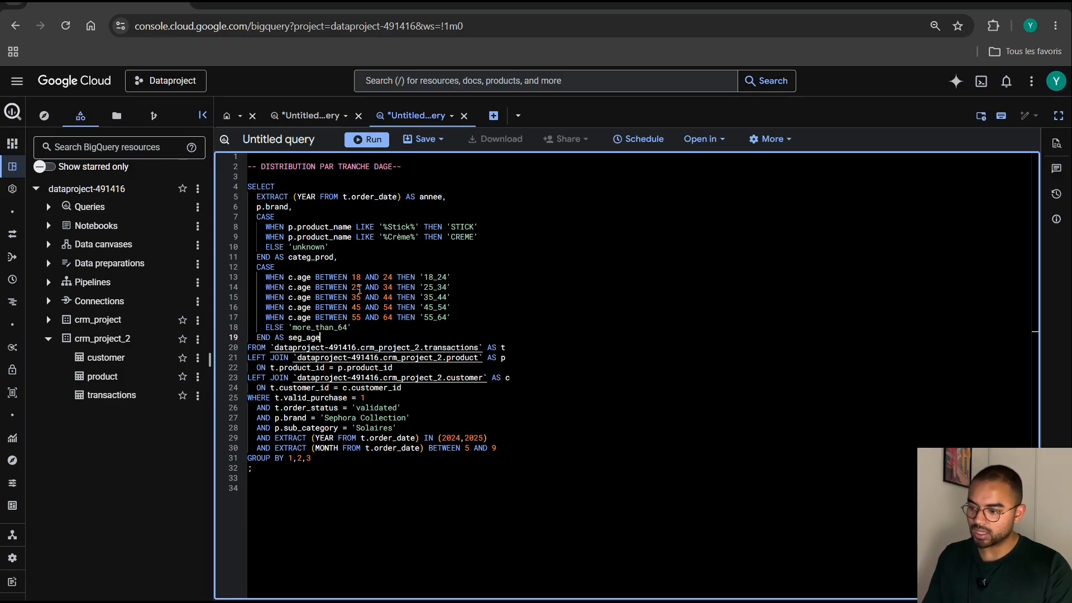
Add column 4 to the GROUP BY clause so it reads GROUP BY 1,2,3,4.
click(314, 459)
text(,4)
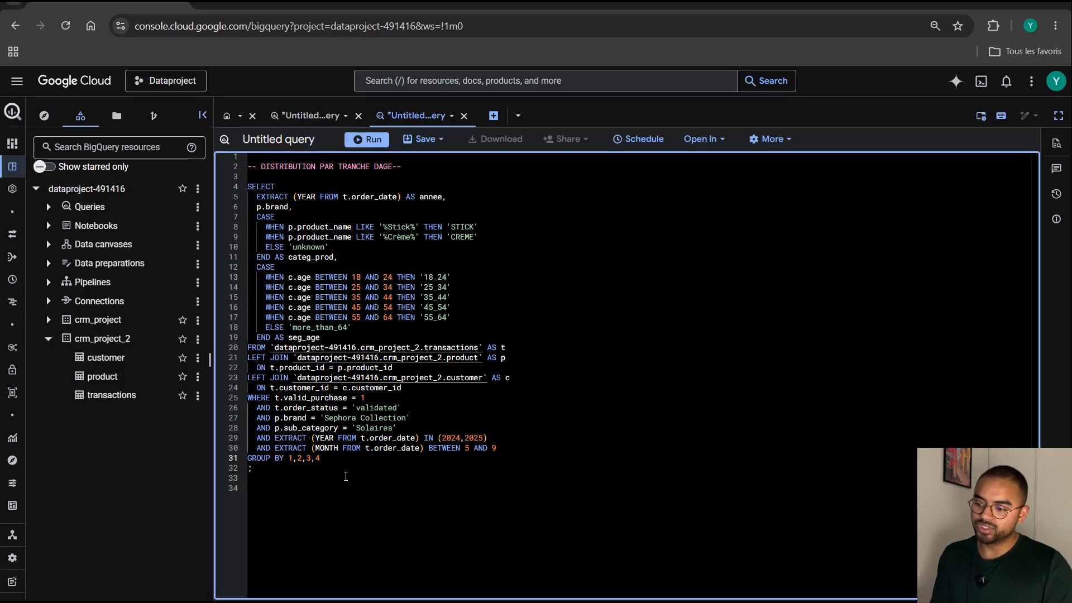
click(345, 476)
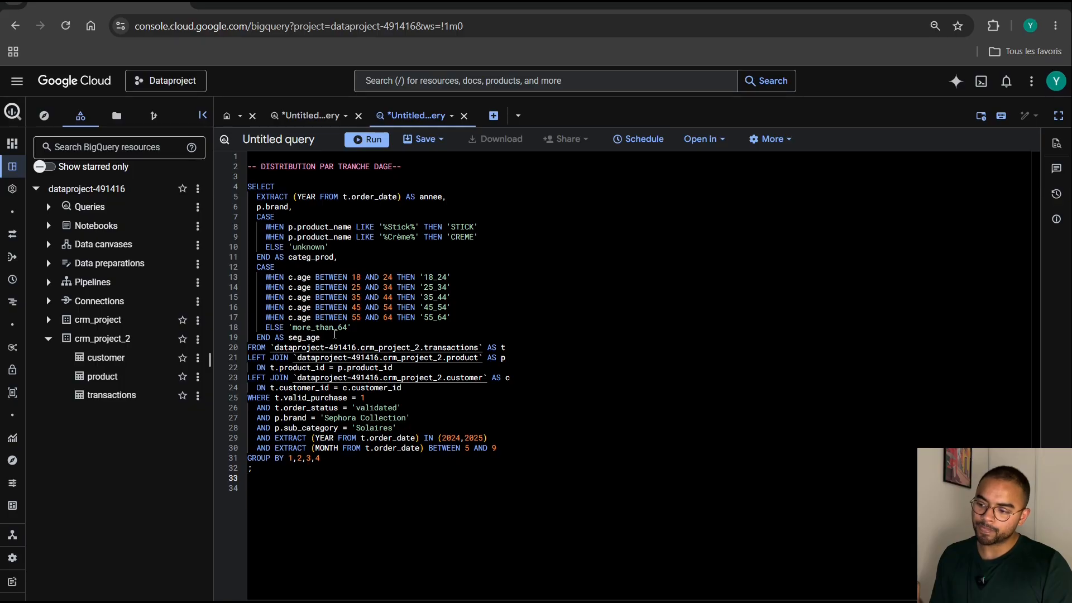
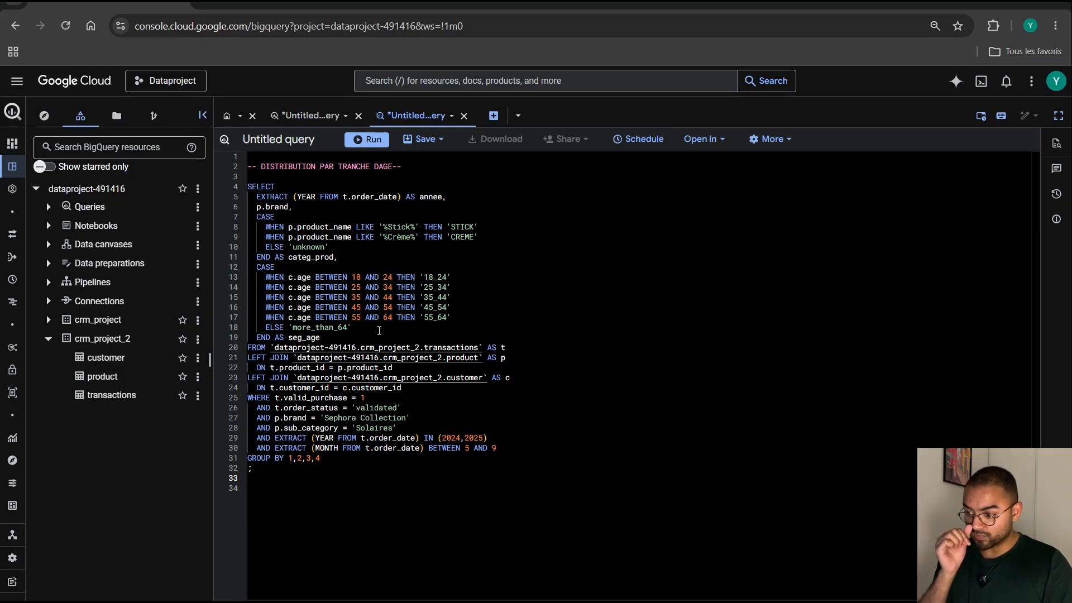
Add the condition AND c.age IS NOT NULL to the WHERE clause, on a new line below the month filter.
click(517, 448)
key(Return)
text(AND )
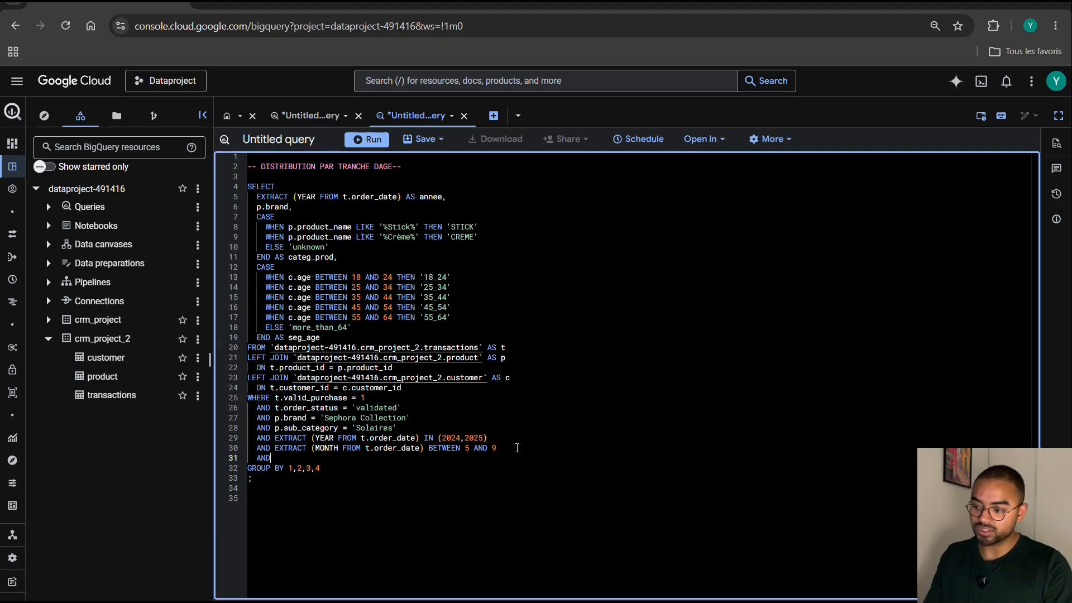
text(c)
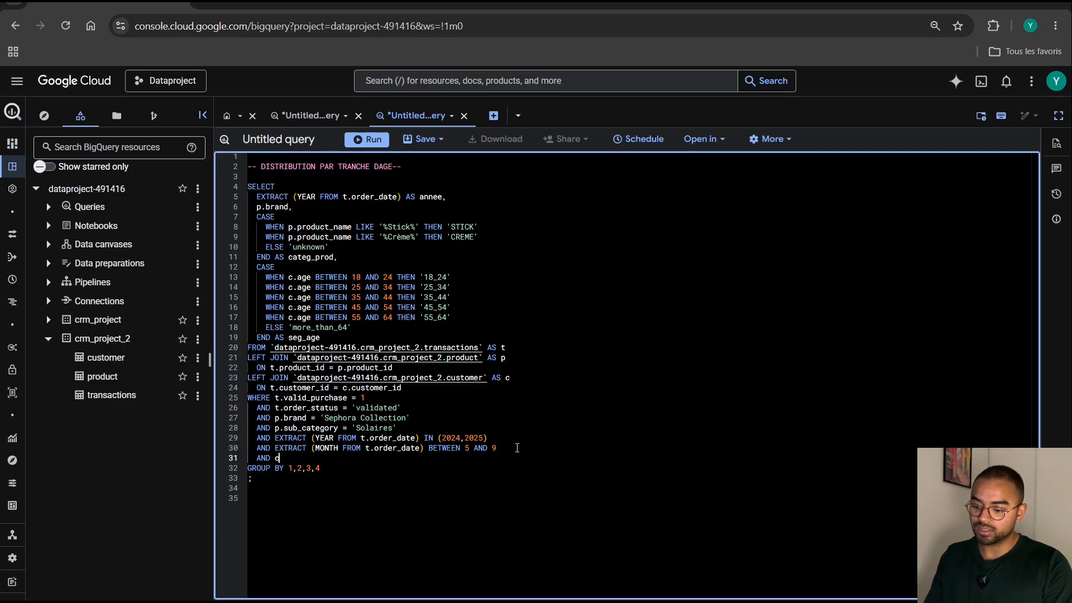
text(.age IS NOT NULL)
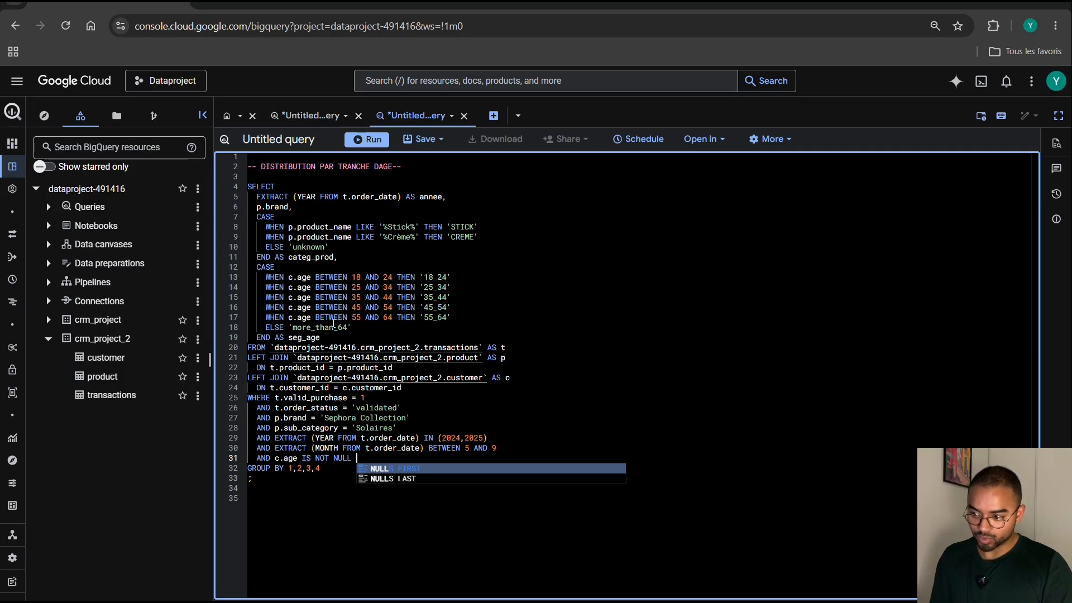
click(347, 492)
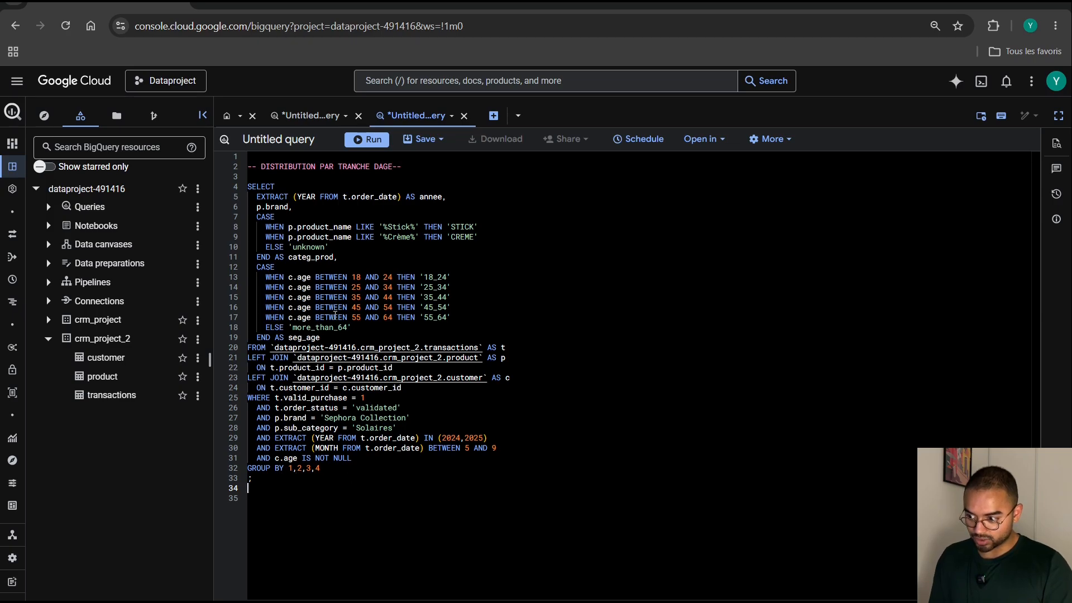
Add a COUNT(DISTINCT t.customer_id) column on a new line after seg_age in the SELECT list.
click(326, 338)
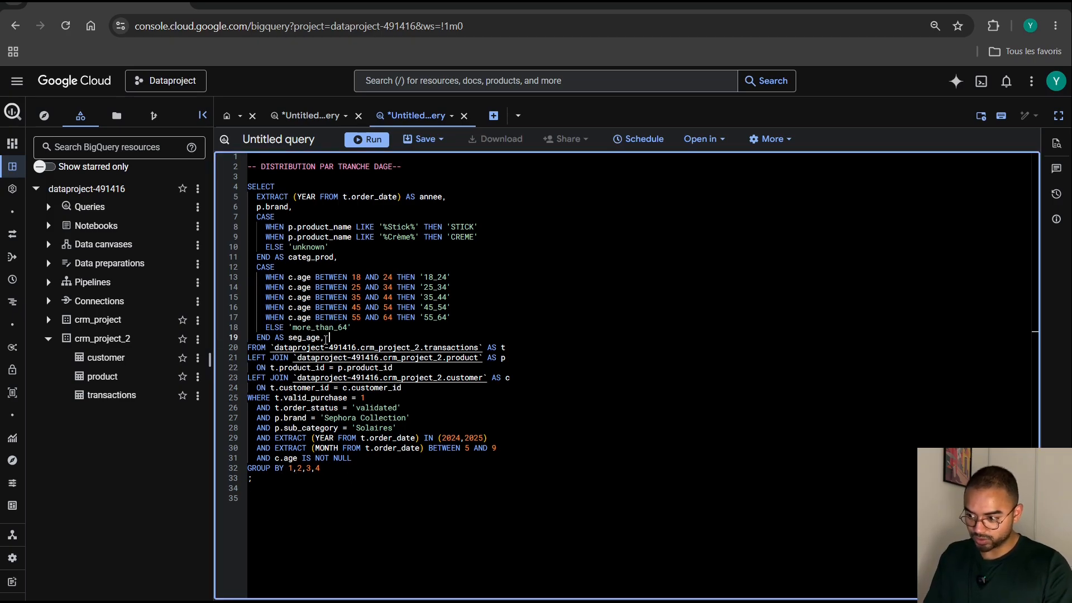
text(,)
key(Return)
text(COUNT(DISTINCT )
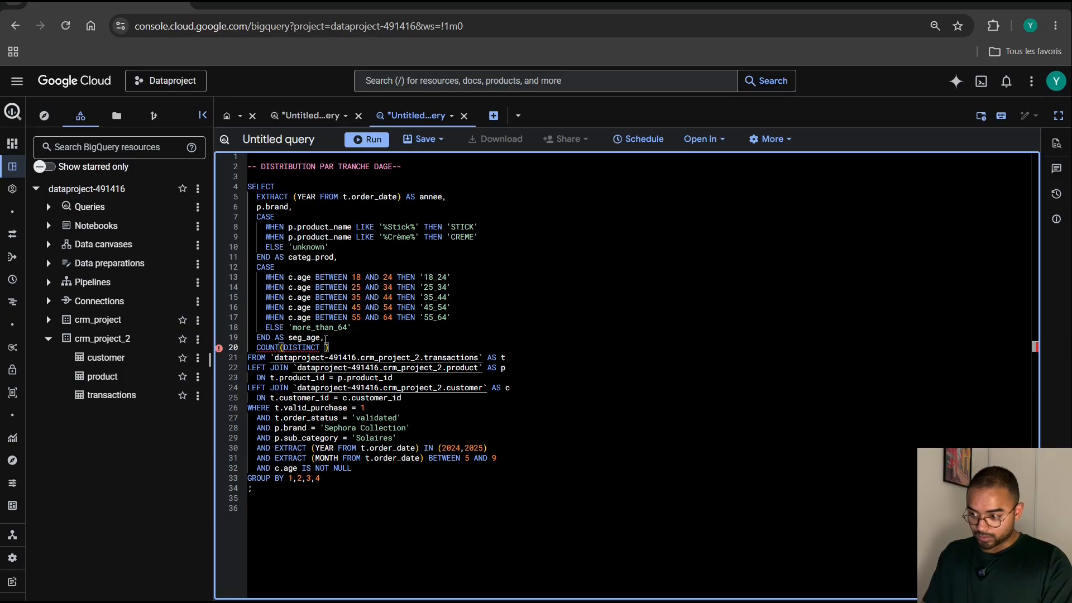
text(t.custo)
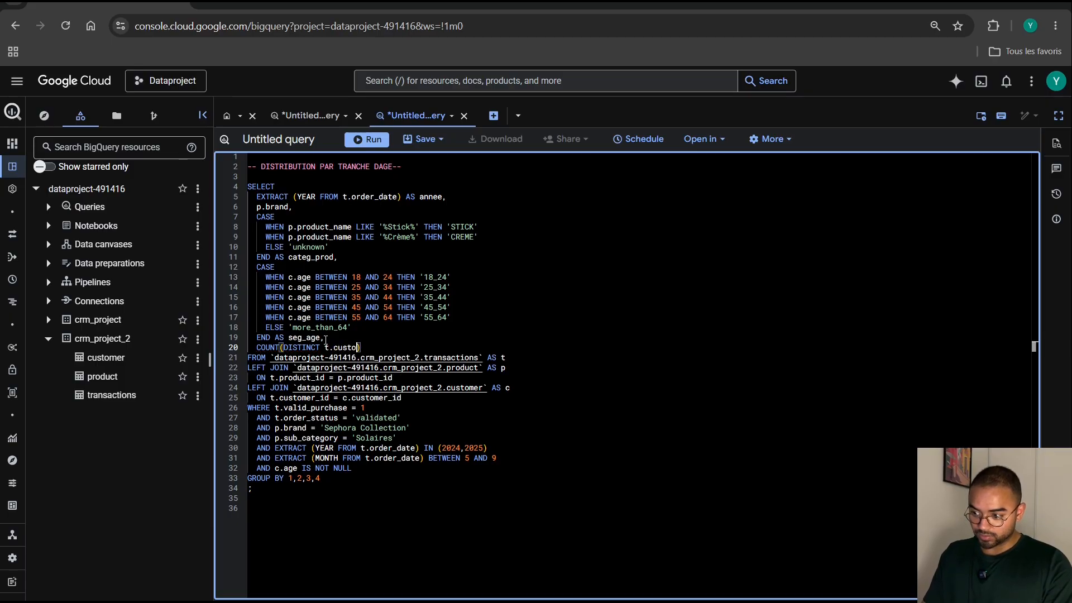
text(mer_id) )
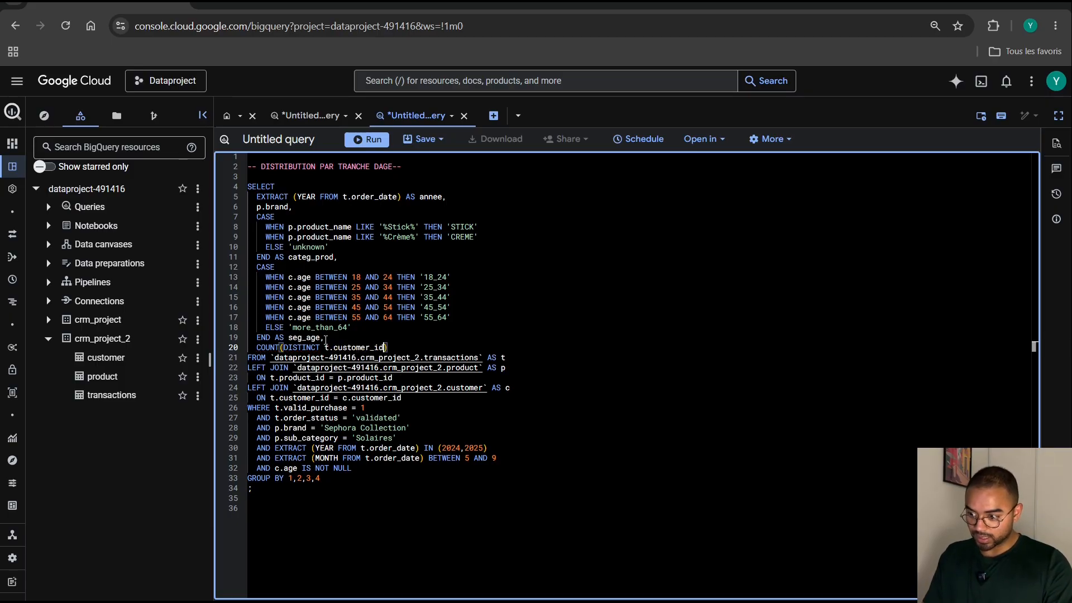
text(  A)
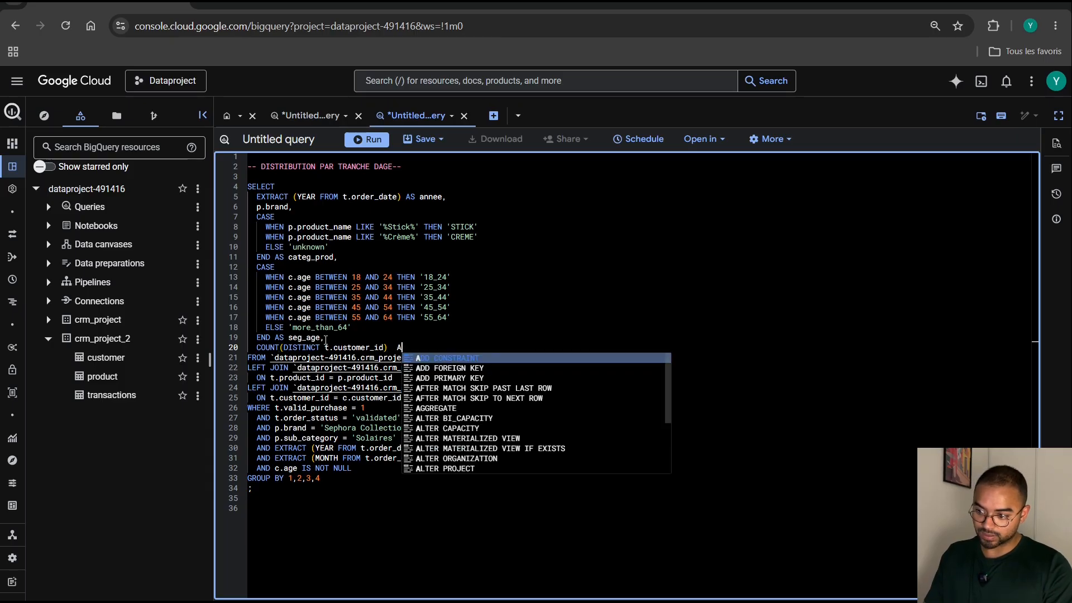
text(S Unique_cysto)
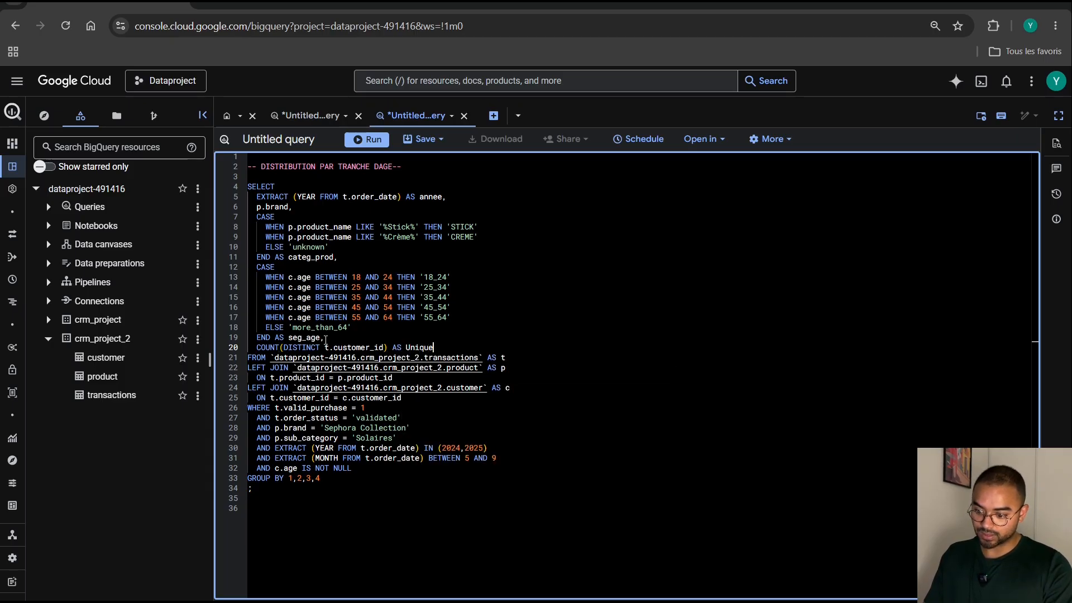
Alias the distinct customer count as Unique_custo.
key(BackSpace)
key(BackSpace)
key(BackSpace)
key(BackSpace)
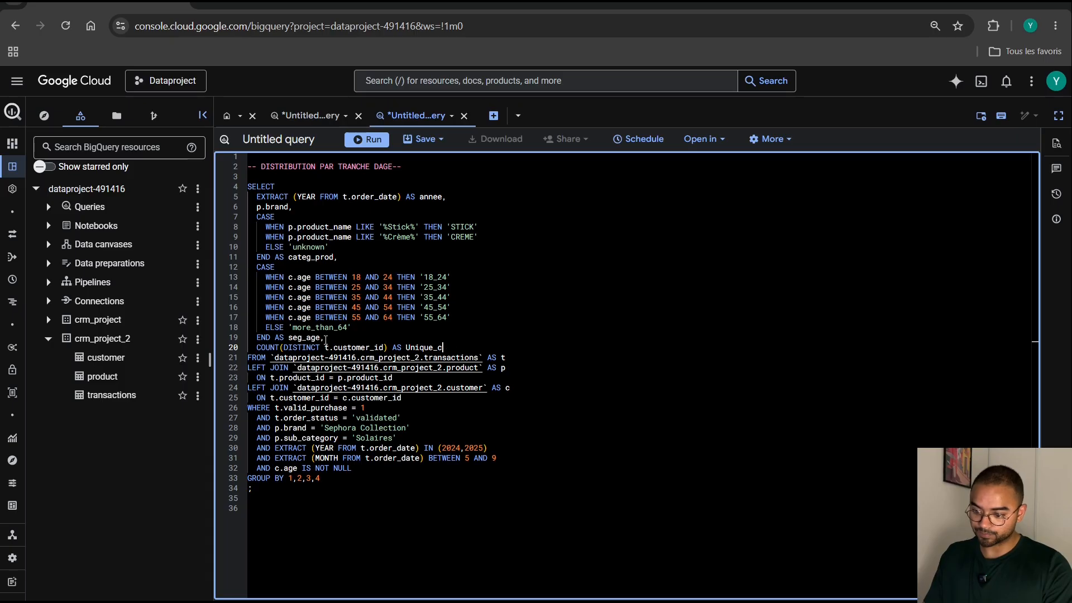
text(usto)
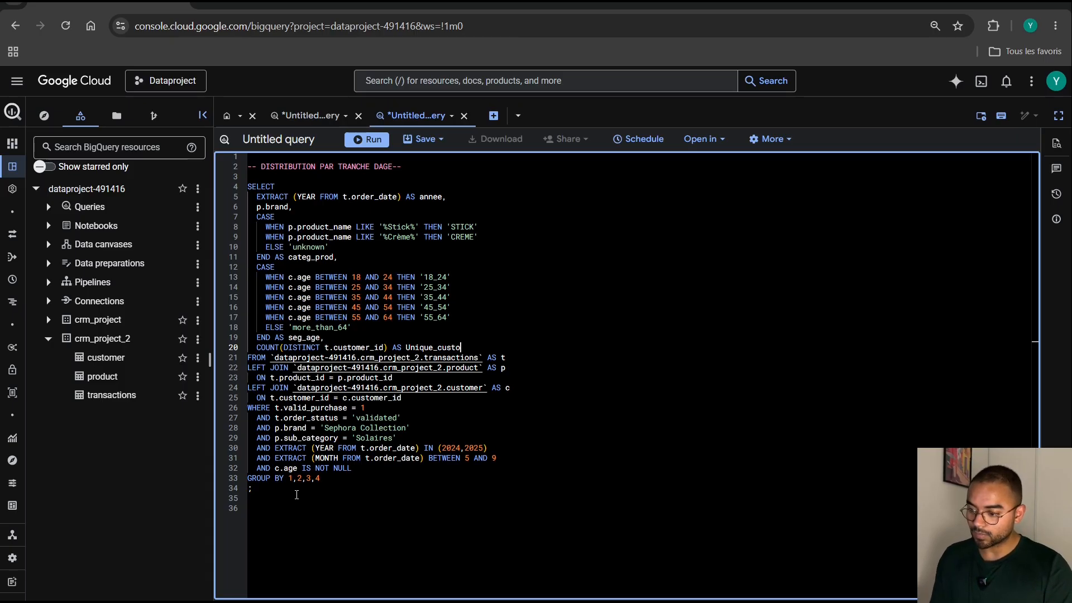
Run the whole age-bracket query from SELECT through the semicolon, and enlarge the editor area over the results.
drag(253, 488, 246, 187)
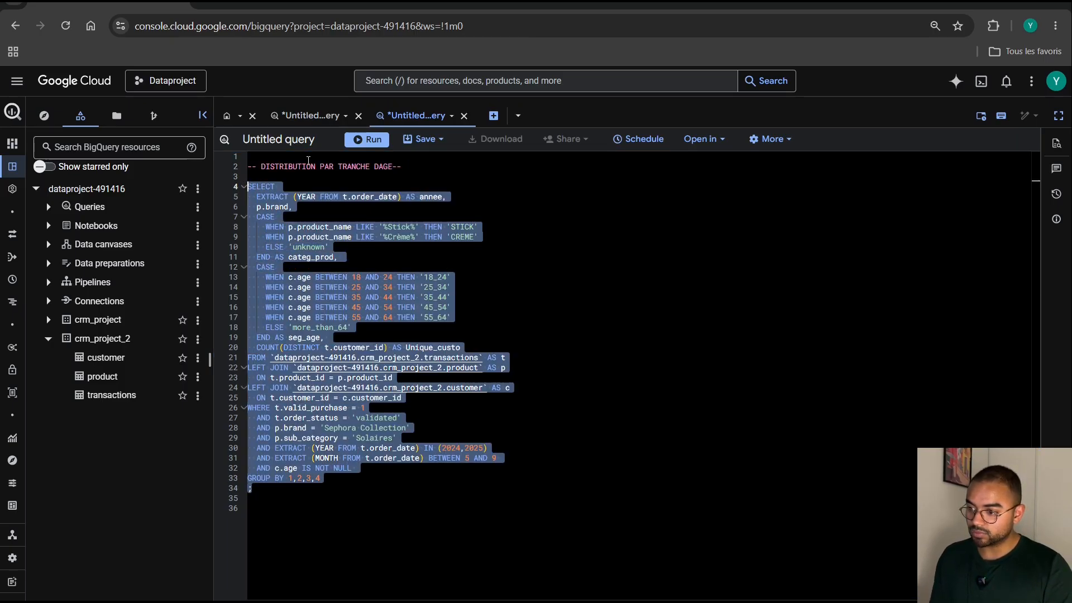
click(363, 140)
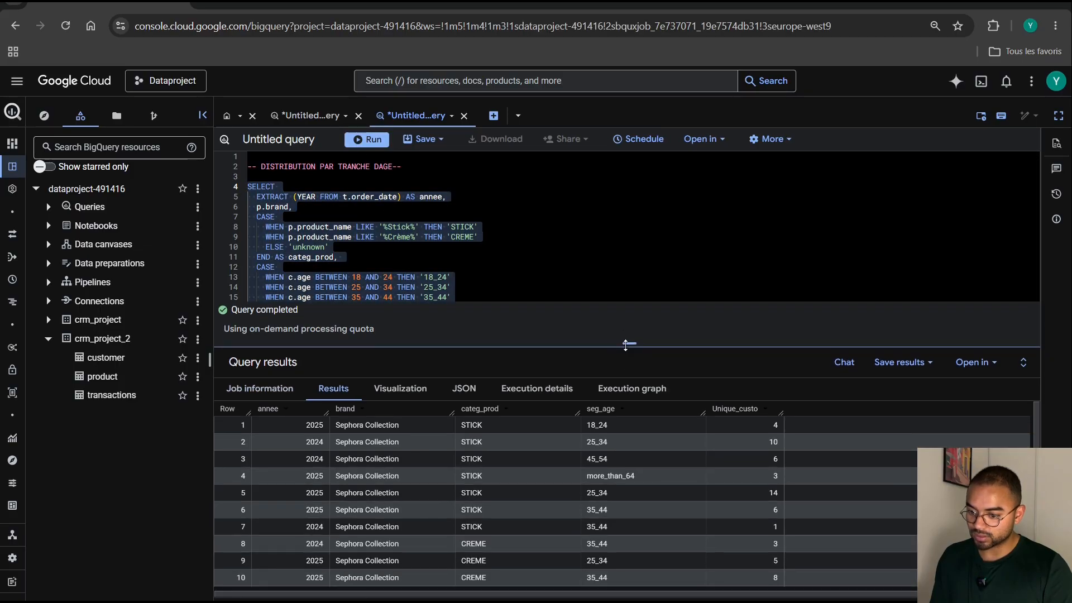
drag(625, 344, 629, 553)
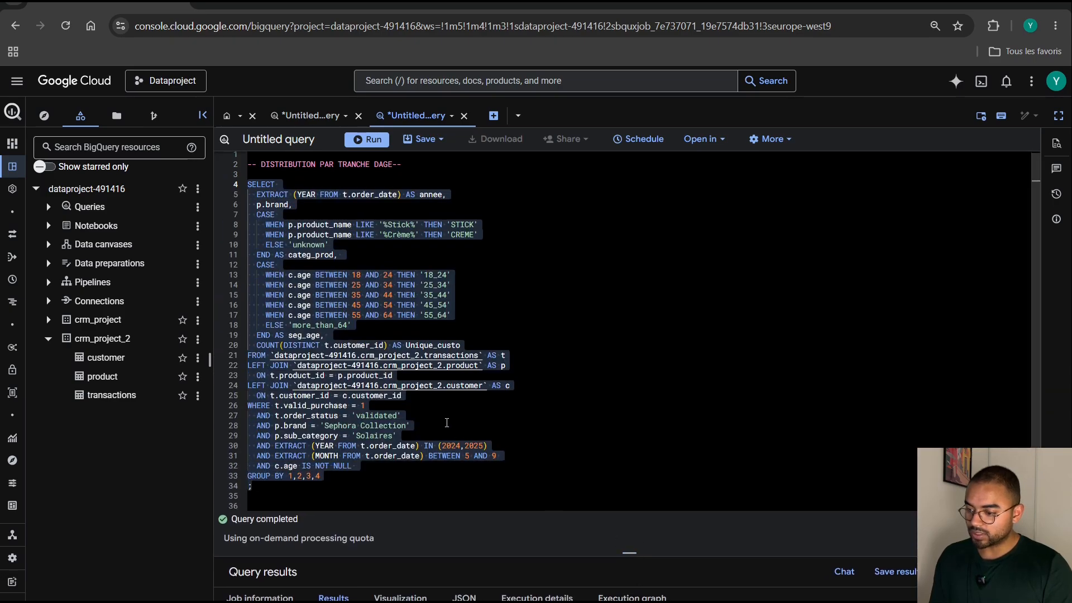
click(346, 485)
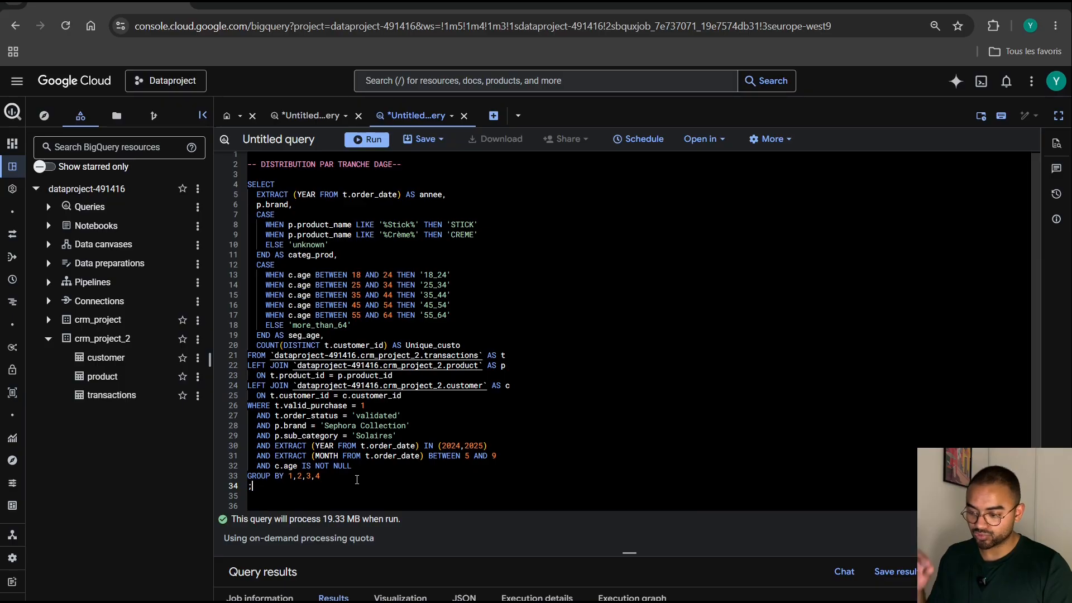
Open a common table expression above the SELECT with WITH all_data AS (.
click(279, 174)
key(Return)
text(WIT)
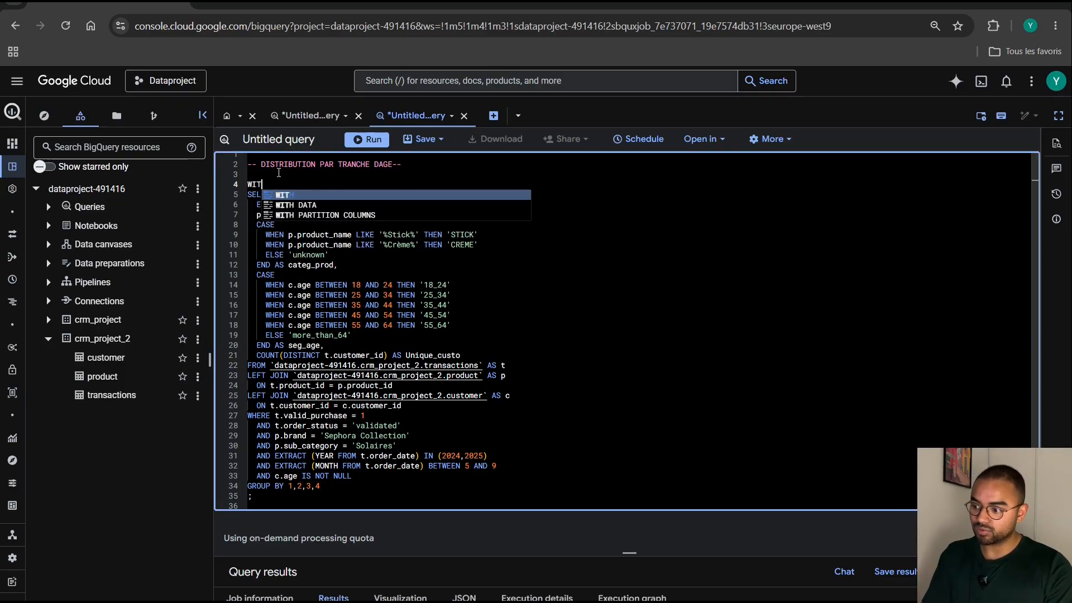
text(H all)
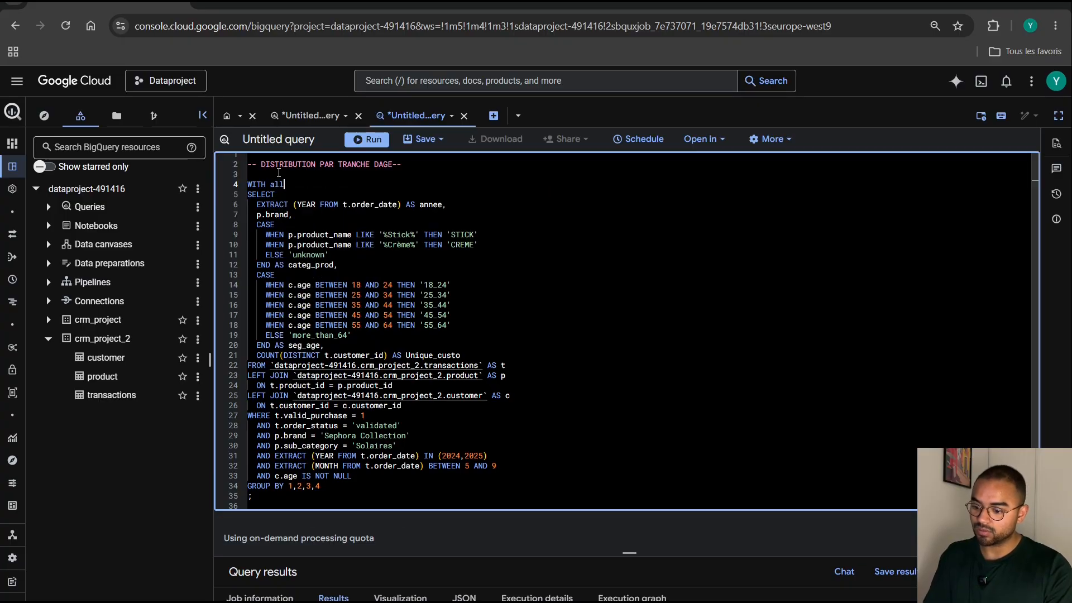
text(_data A)
key(BackSpace)
key(BackSpace)
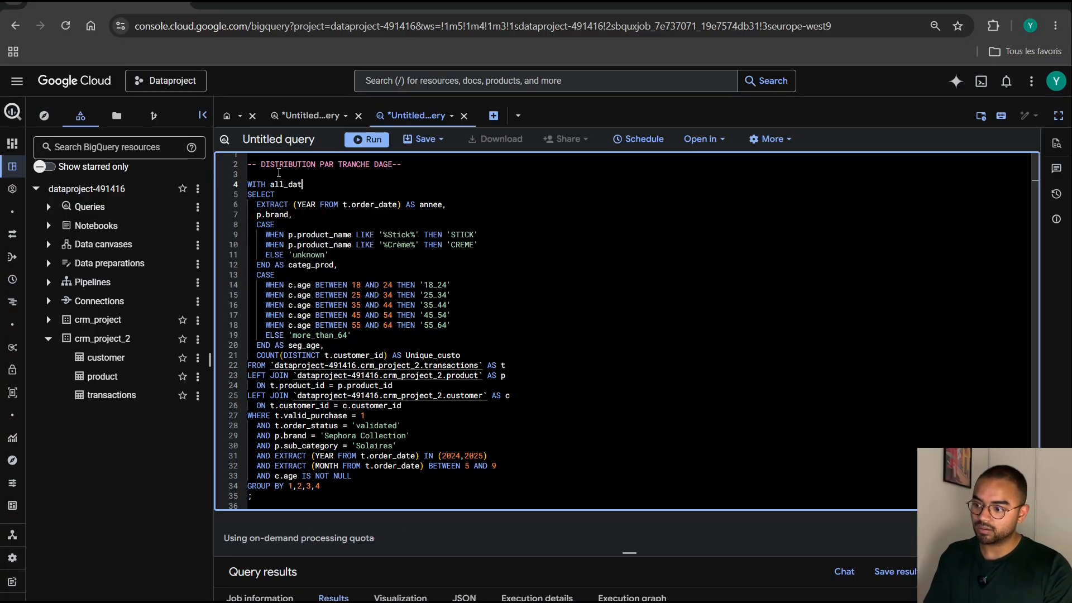
text(a AS ()
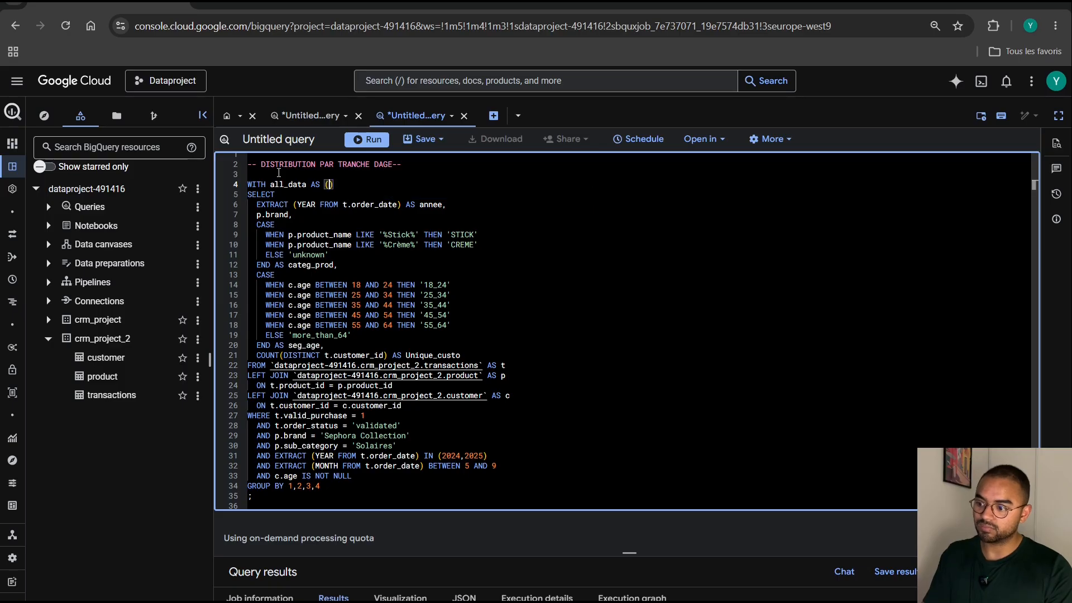
Replace the semicolon after the GROUP BY with a closing parenthesis for the all_data expression, leaving blank lines below it.
click(317, 496)
key(BackSpace)
text())
key(Return)
key(Return)
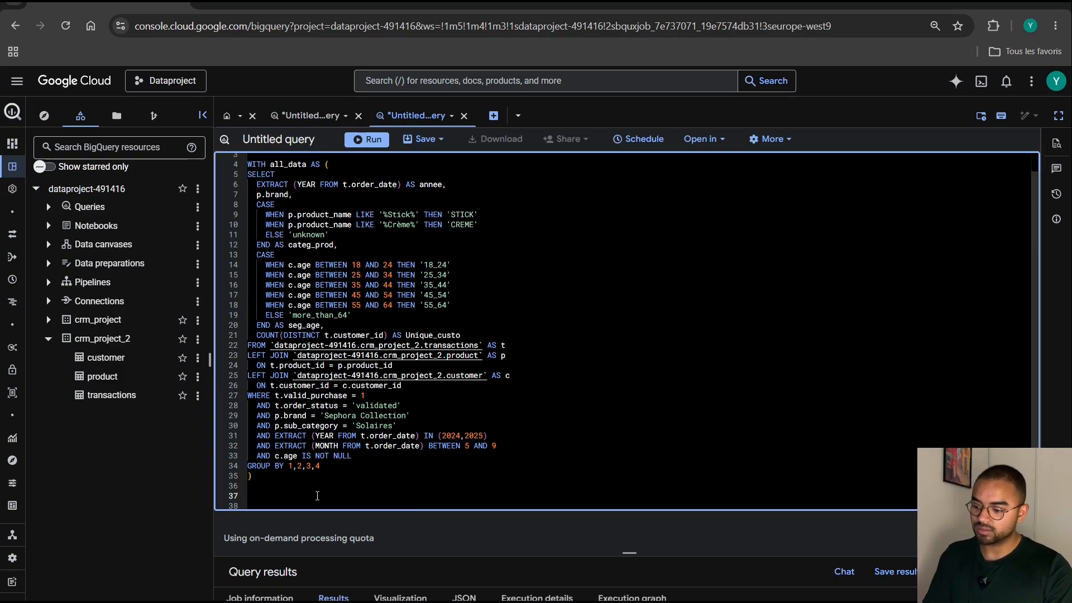
key(Return)
key(Return)
key(Return)
key(Return)
key(Return)
key(Return)
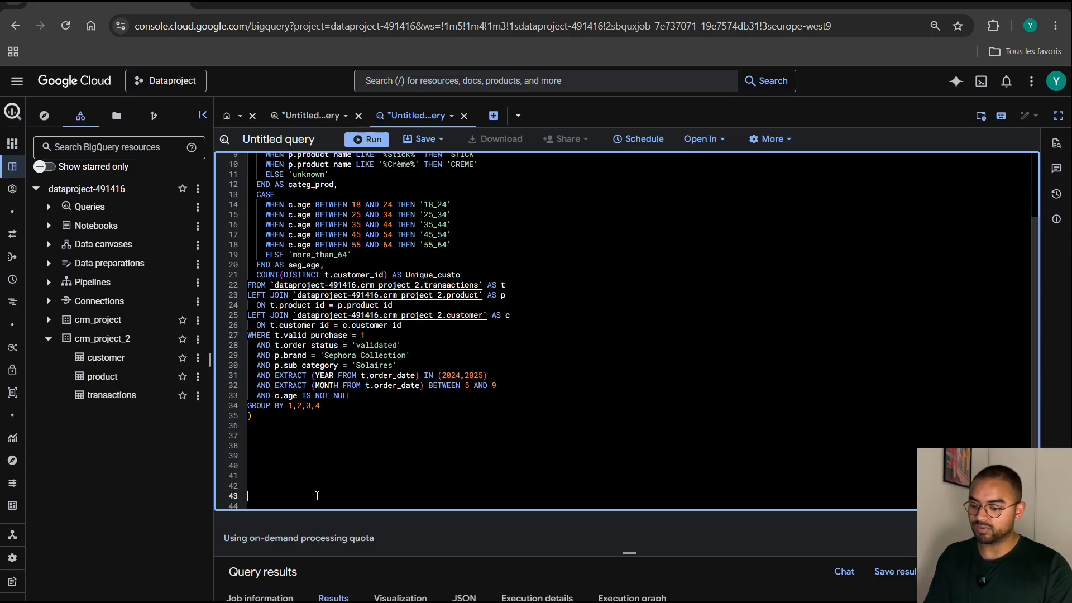
key(Return)
key(Return)
key(Up)
key(Up)
key(Up)
key(Up)
key(Up)
key(Up)
key(Up)
key(Up)
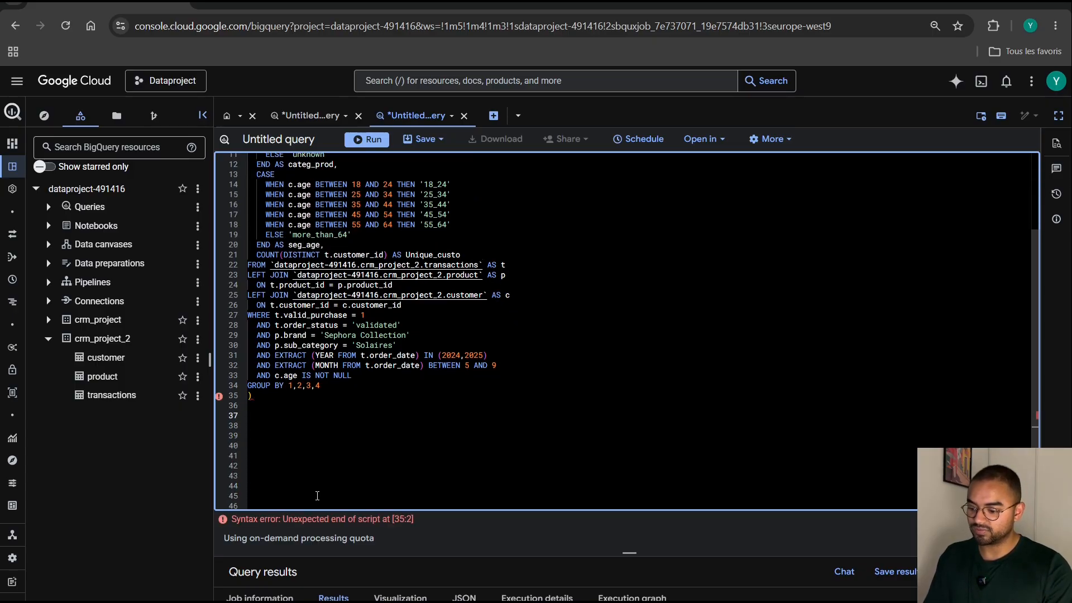
Write an outer query skeleton below the all_data expression with SELECT and FROM all_data on separate lines.
text(selec)
key(BackSpace)
key(BackSpace)
key(BackSpace)
key(BackSpace)
key(BackSpace)
text(SELE)
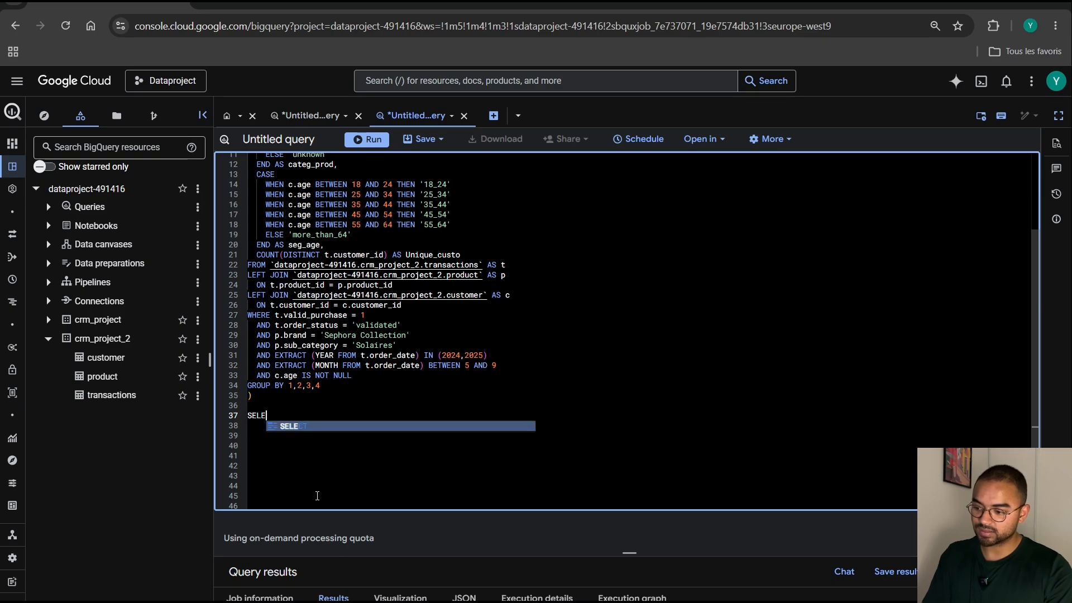
text(CT)
key(Return)
text(FROM )
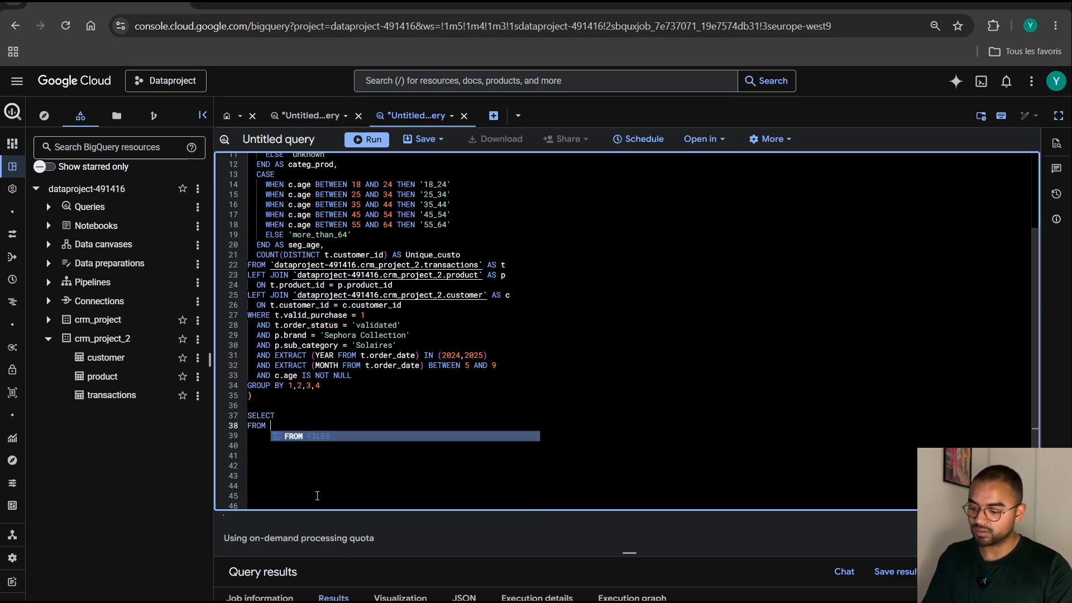
text(all_data)
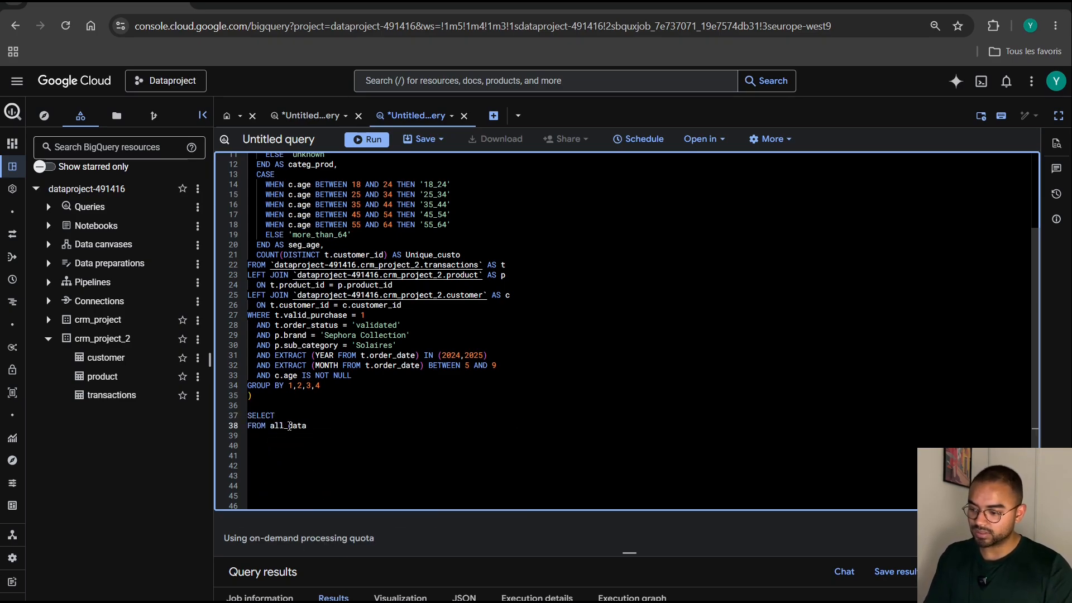
List annee and brand as the first columns of the outer SELECT, each on its own line.
click(287, 414)
key(Return)
text(anne)
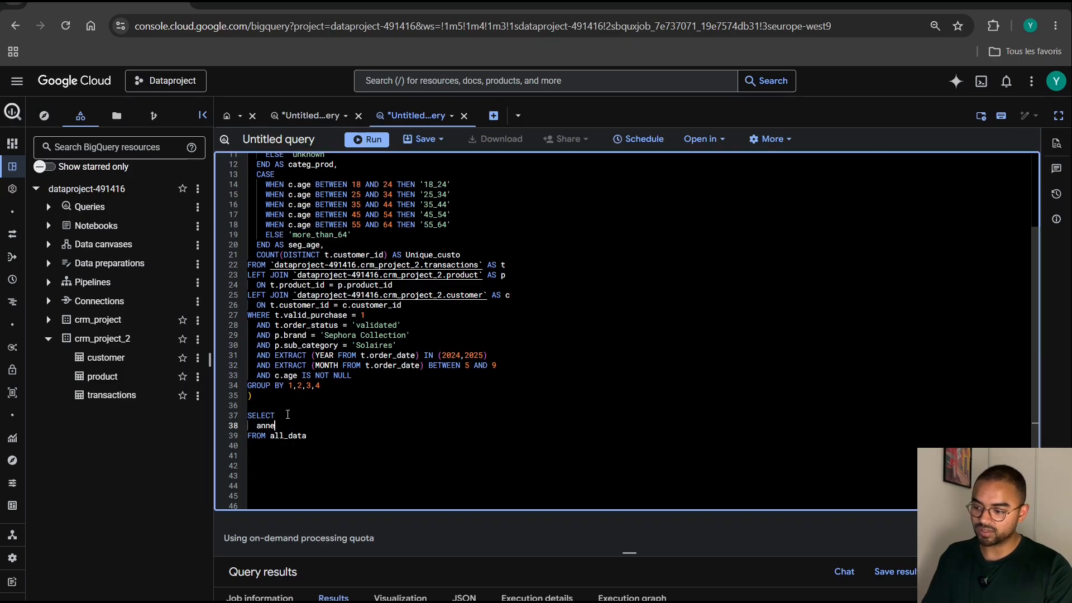
text(e,)
key(Return)
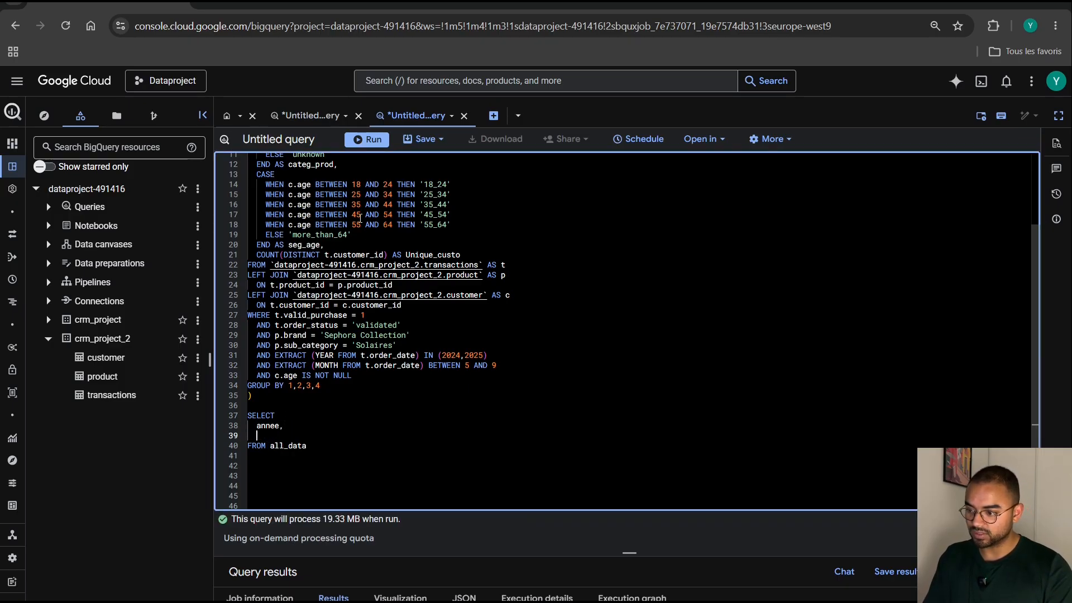
scroll(360, 218, up, 3)
scroll(360, 219, down, 1)
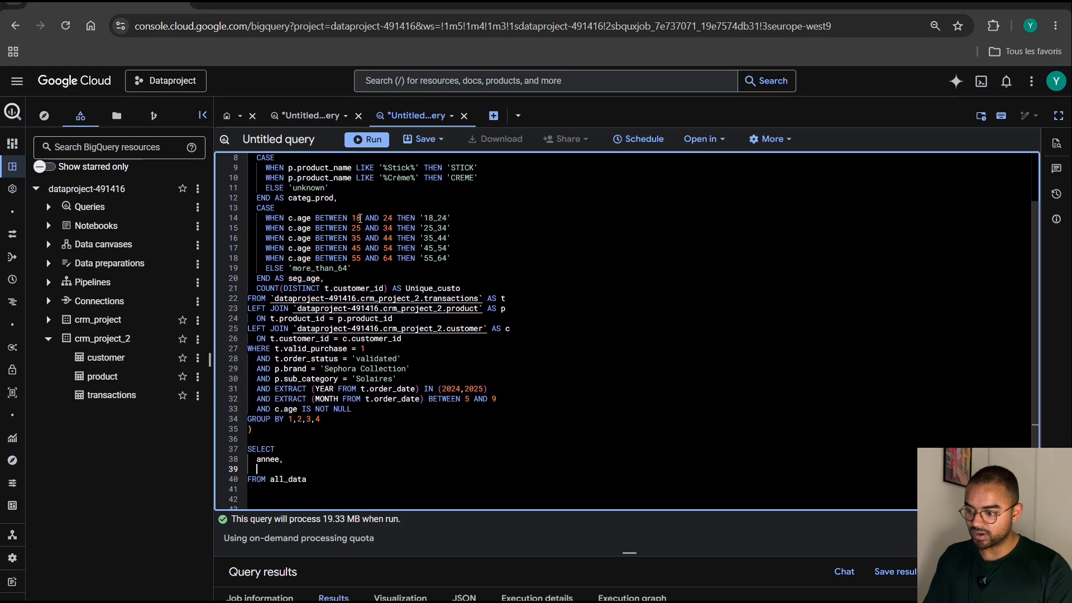
text(brand,)
key(Return)
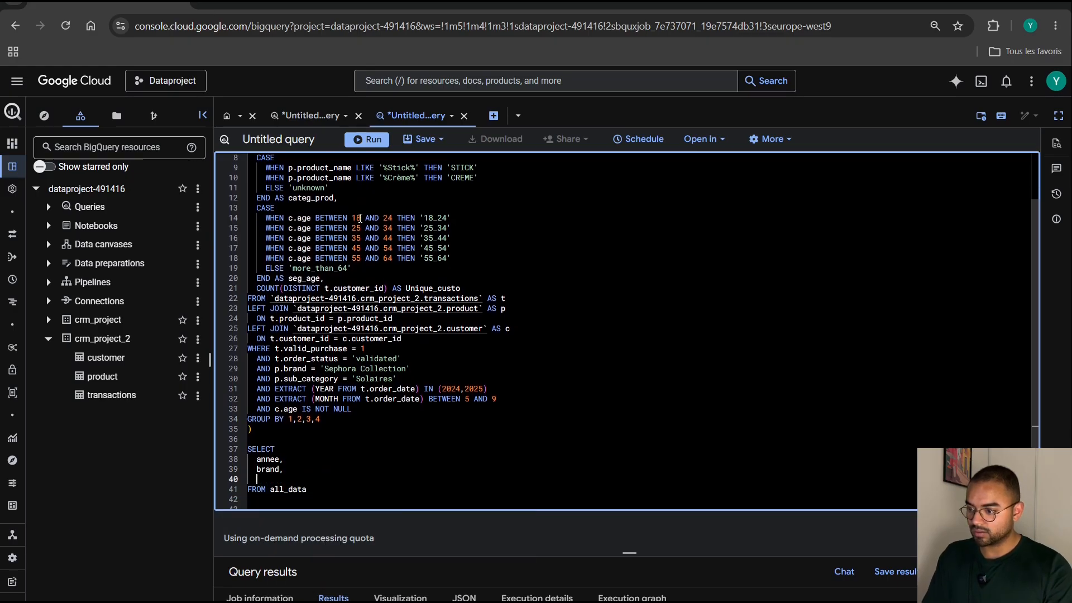
Add categ_prod and seg_age to the outer SELECT's column list, each on its own line.
text(categ_prod,)
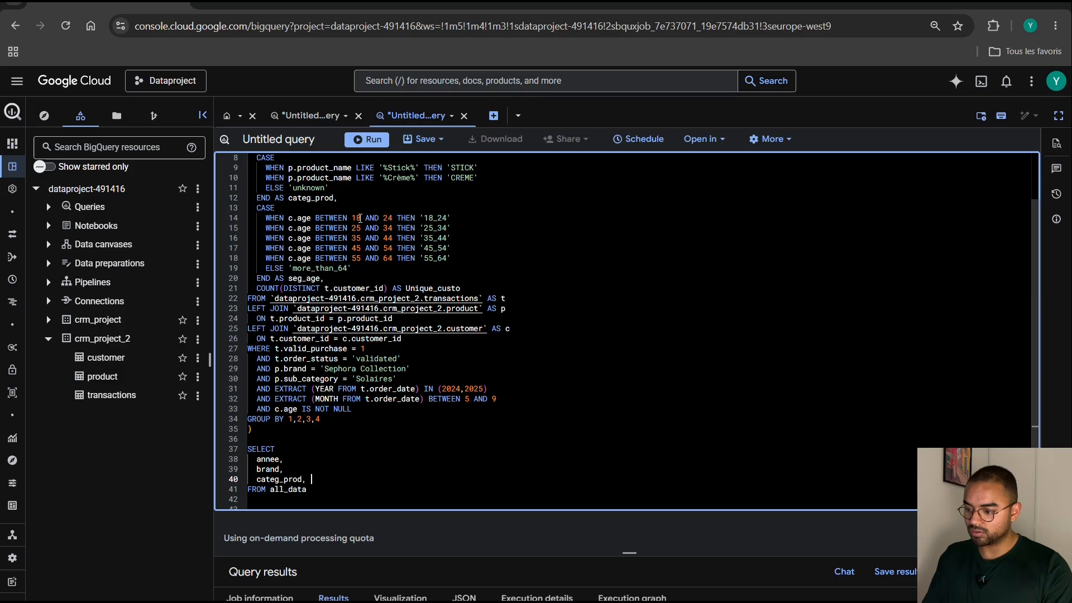
key(Return)
text(seg_age,)
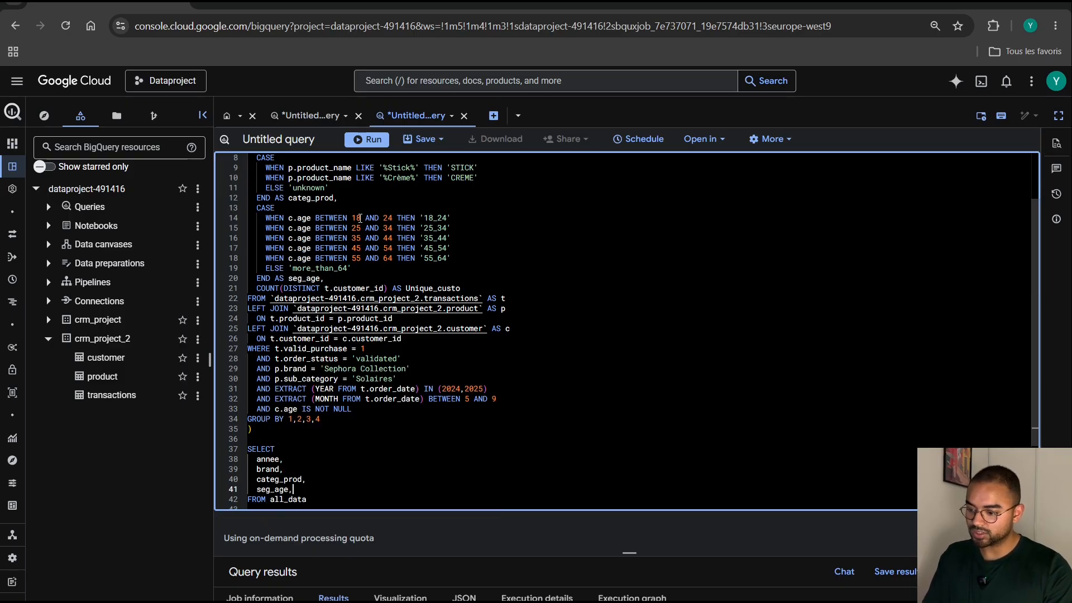
key(Return)
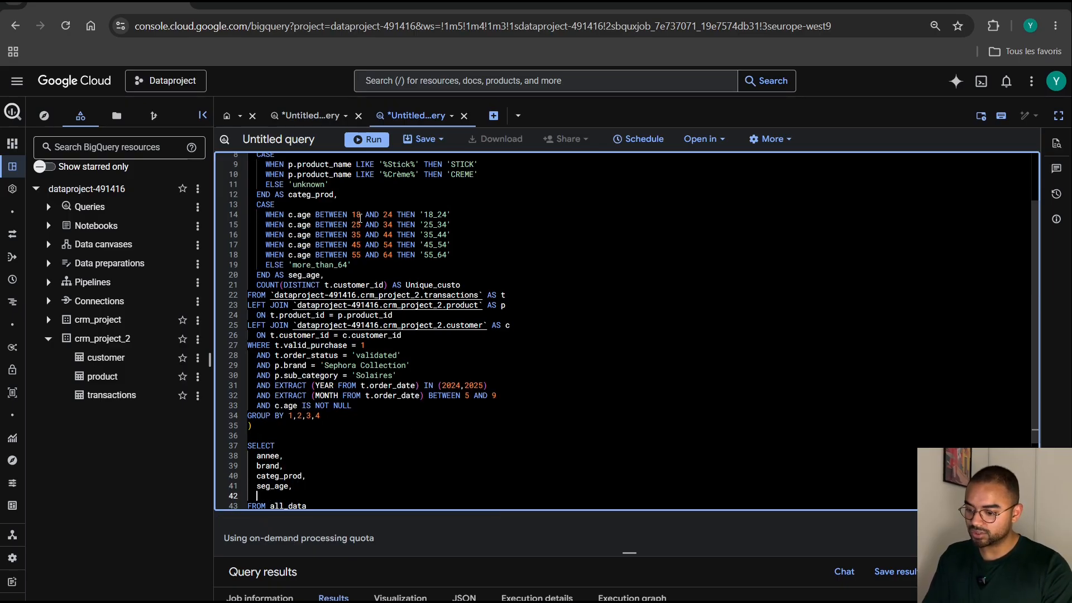
Add Unique_custo as the next column of the outer SELECT, with a new line below it.
text(Uni)
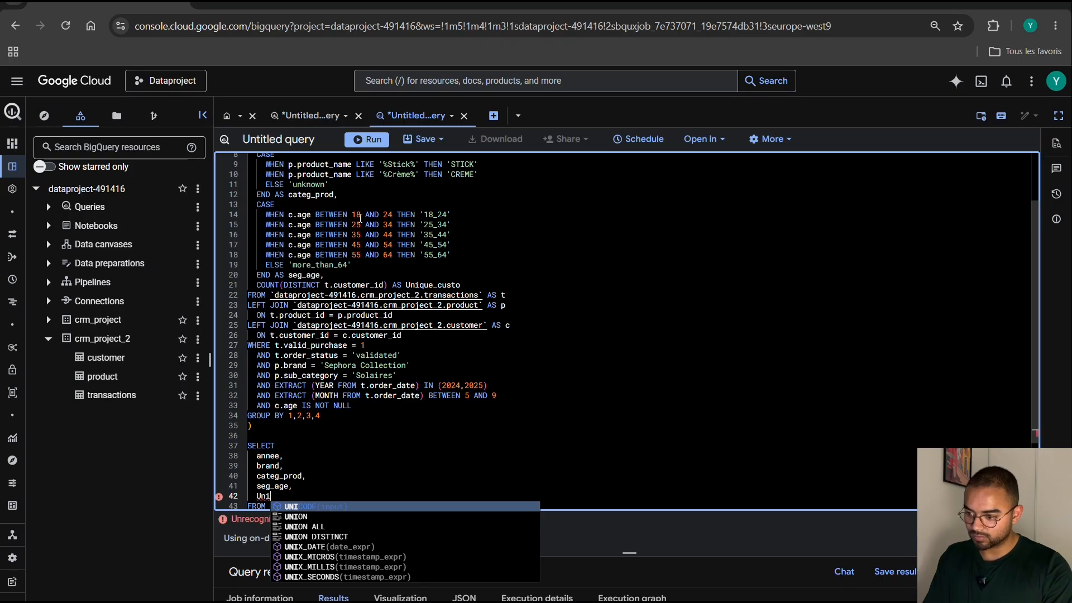
text(que_c)
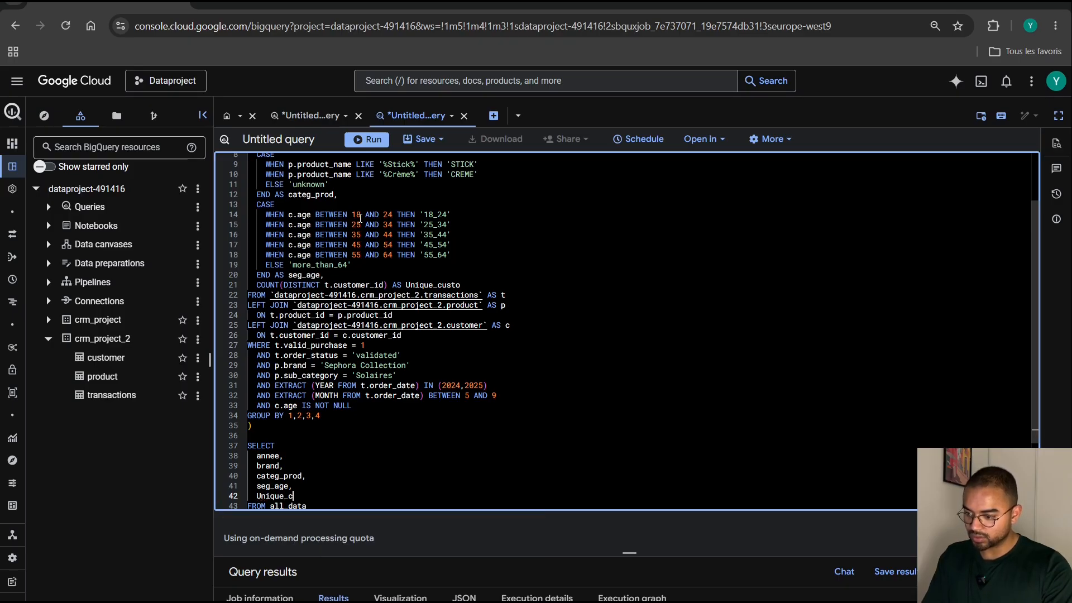
text(suto)
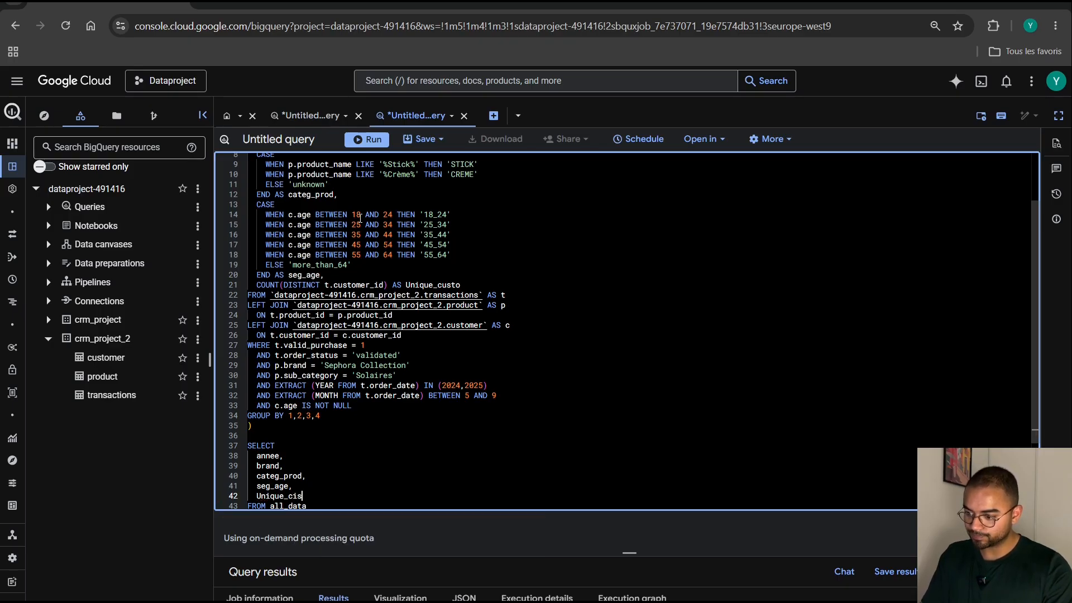
key(BackSpace)
key(BackSpace)
text(us)
key(Return)
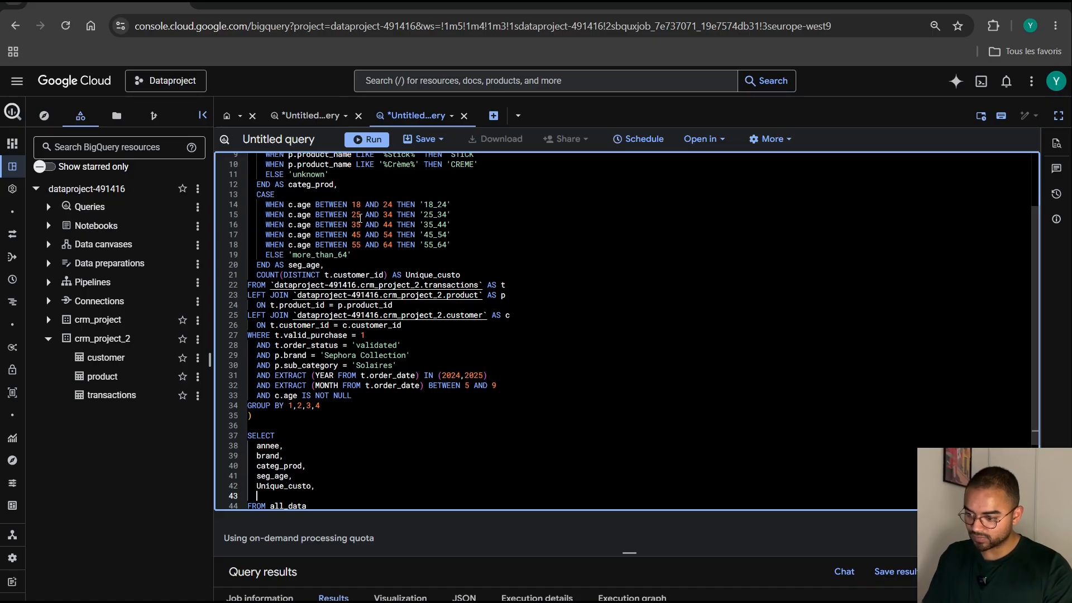
Begin a ratio column below Unique_custo that divides it by its total, Unique_custo / SUM(Unique_custo).
text(Unique)
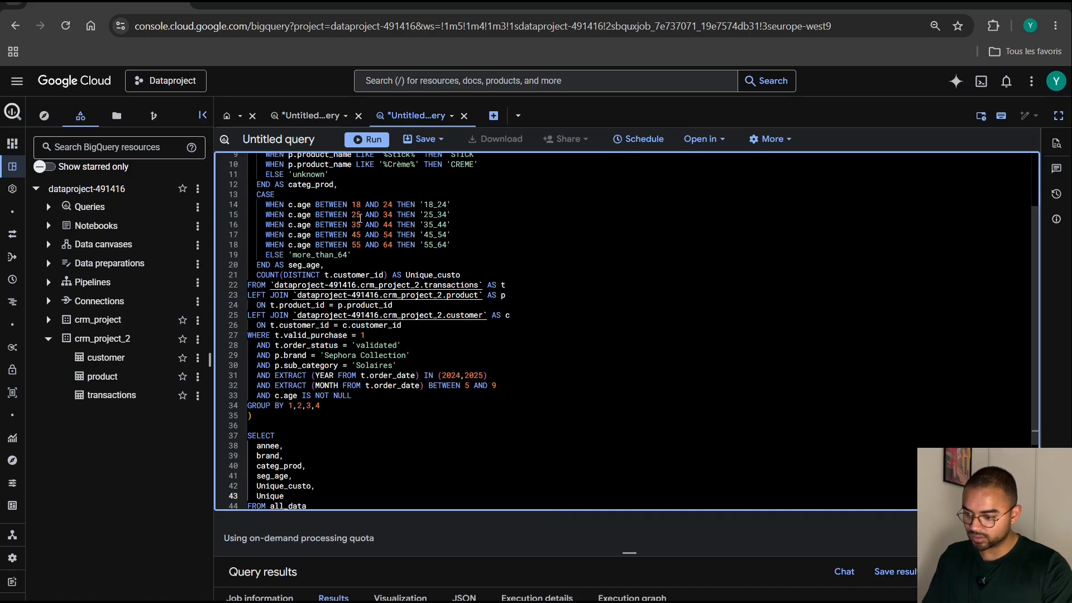
text(_custo )
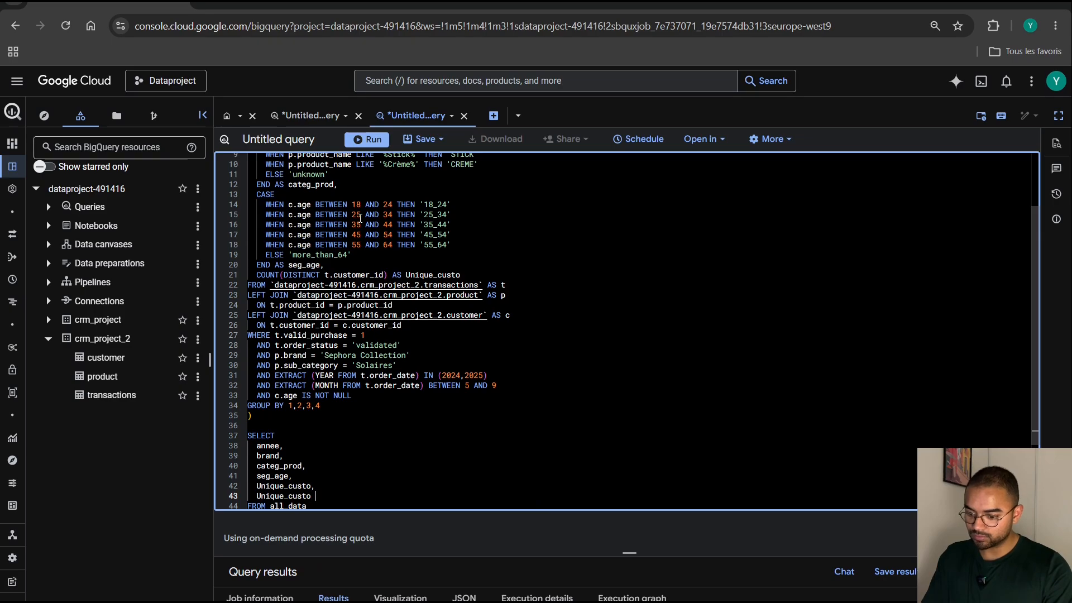
text(/ Un)
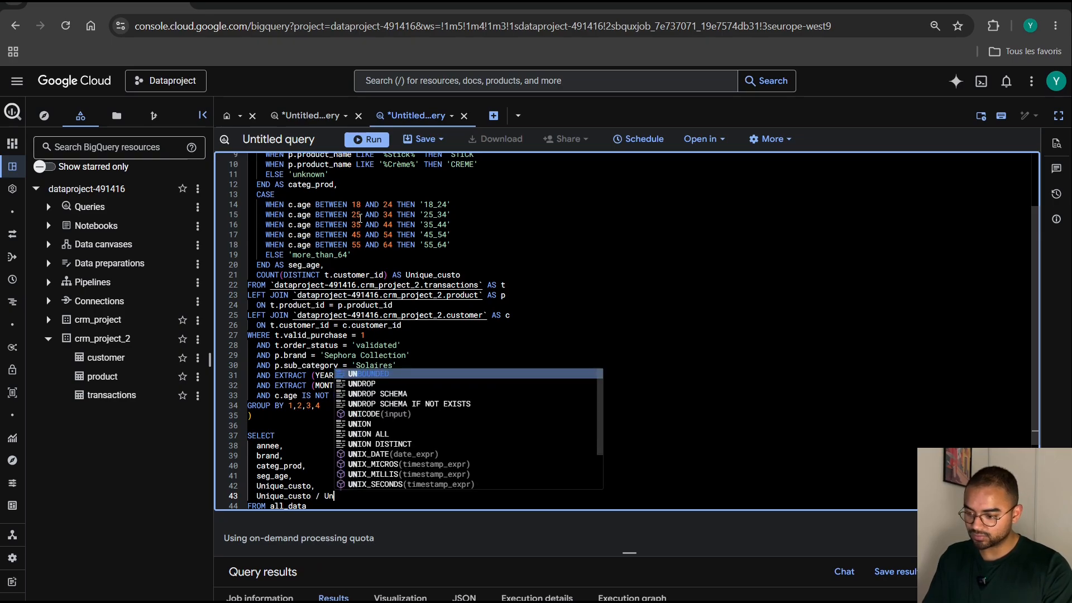
key(BackSpace)
key(BackSpace)
text(SUM)
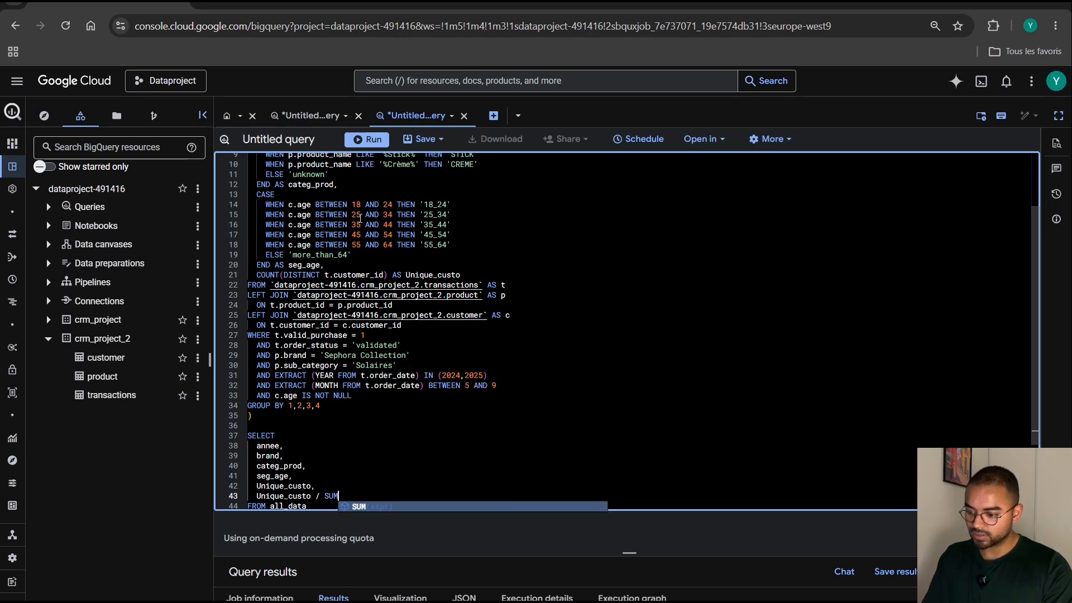
text((Unique_)
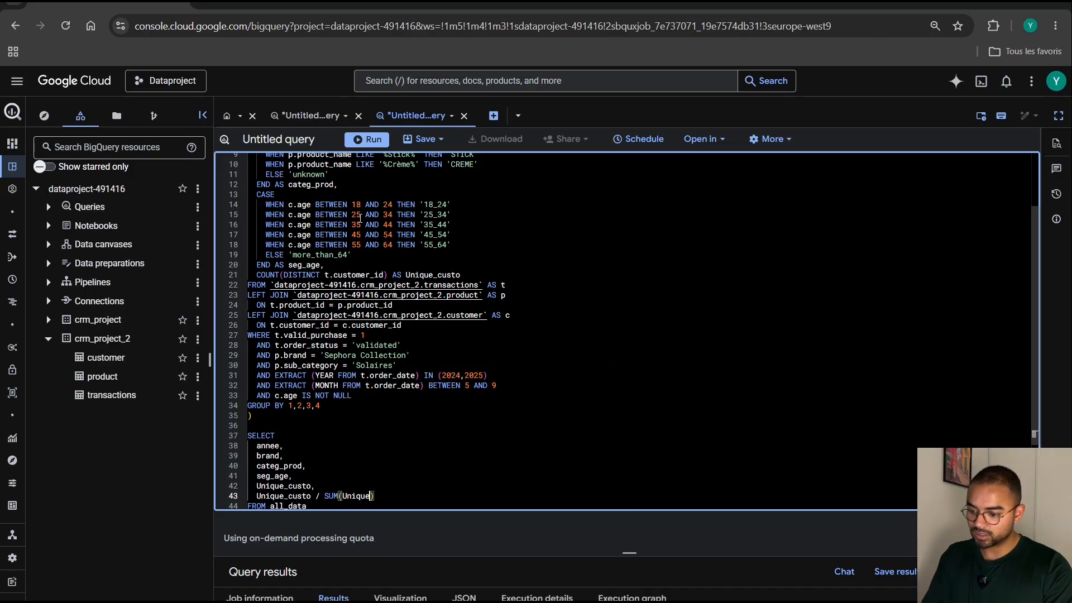
text(custo)
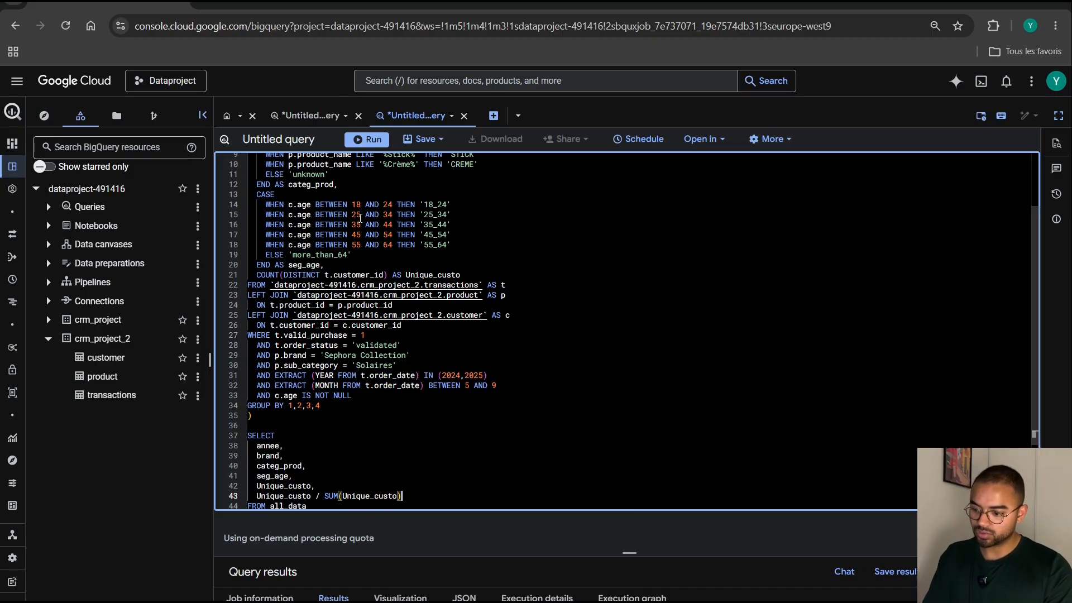
text( O)
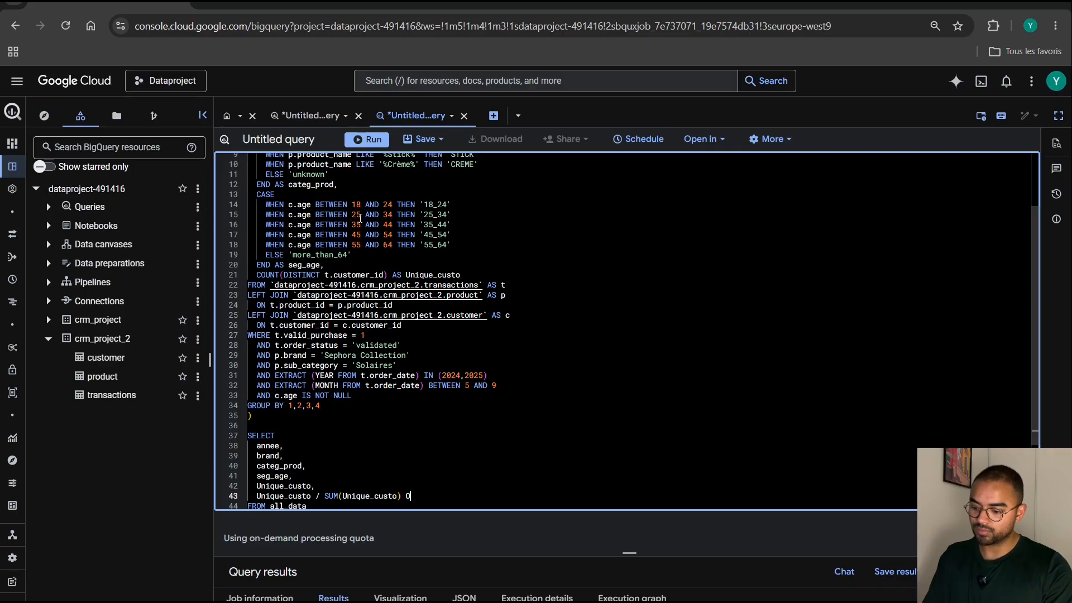
text(VER (PAR)
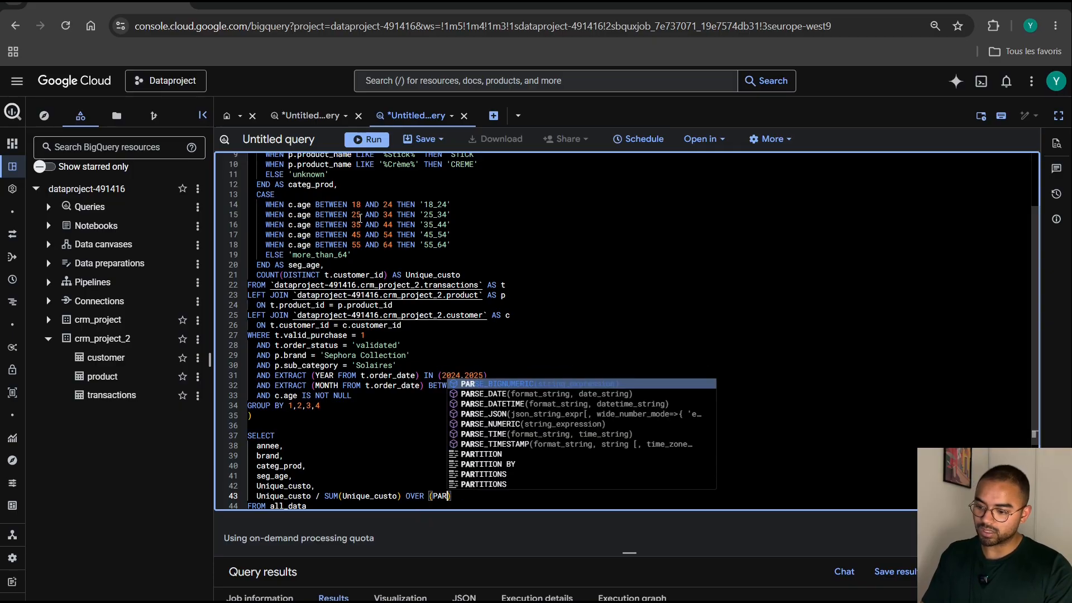
text(TITION)
Turn the ratio's SUM into a window function with OVER (PARTITION BY annee, categ_prod) and alias the column as pct_seg_age.
key(BackSpace)
key(BackSpace)
key(BackSpace)
key(BackSpace)
key(BackSpace)
key(BackSpace)
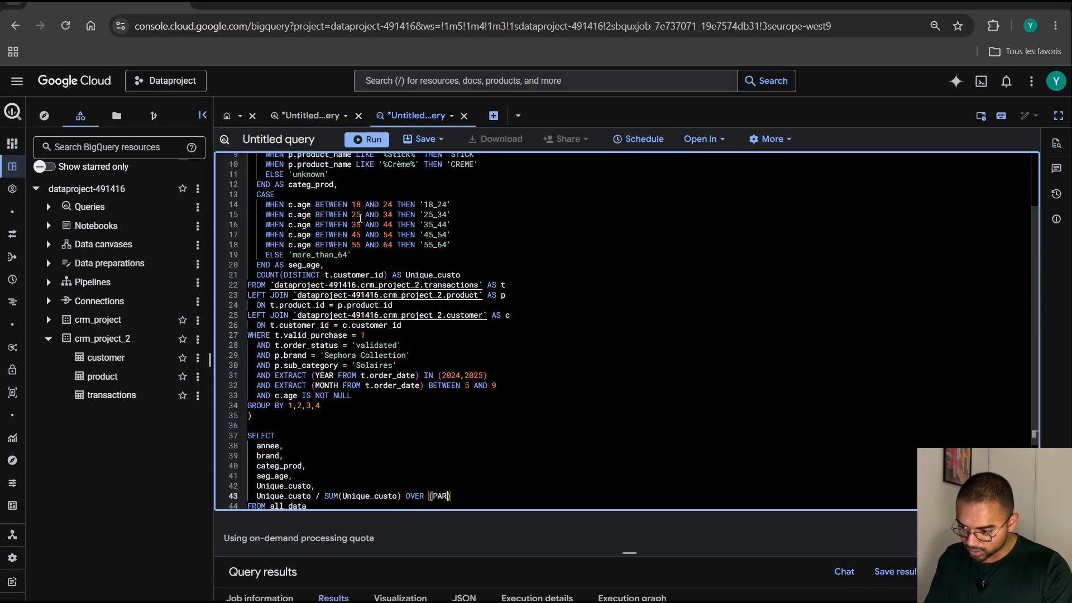
text(TITION BY )
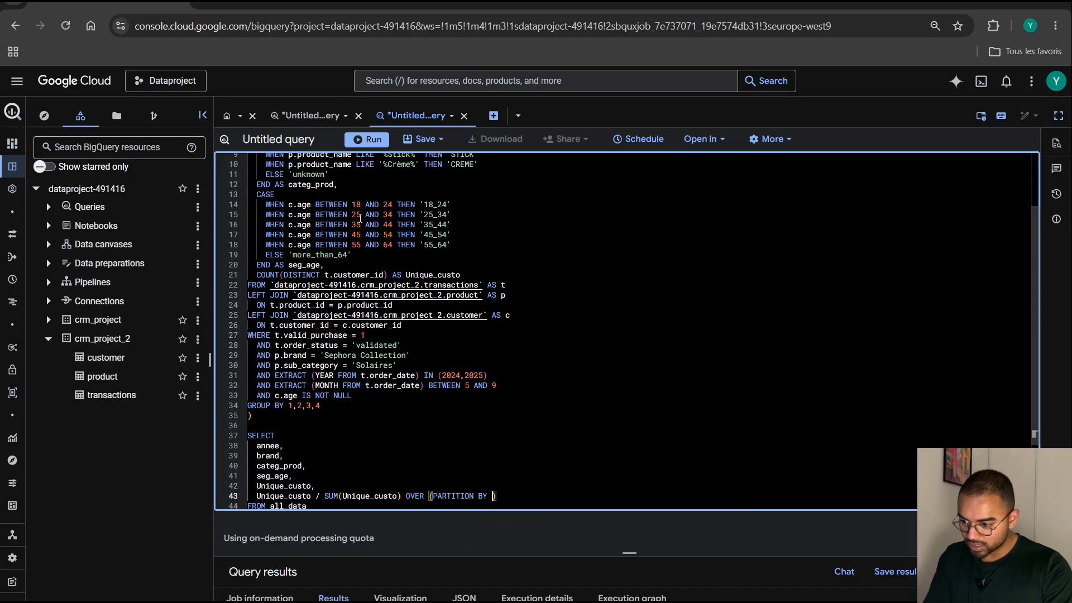
text(annee, )
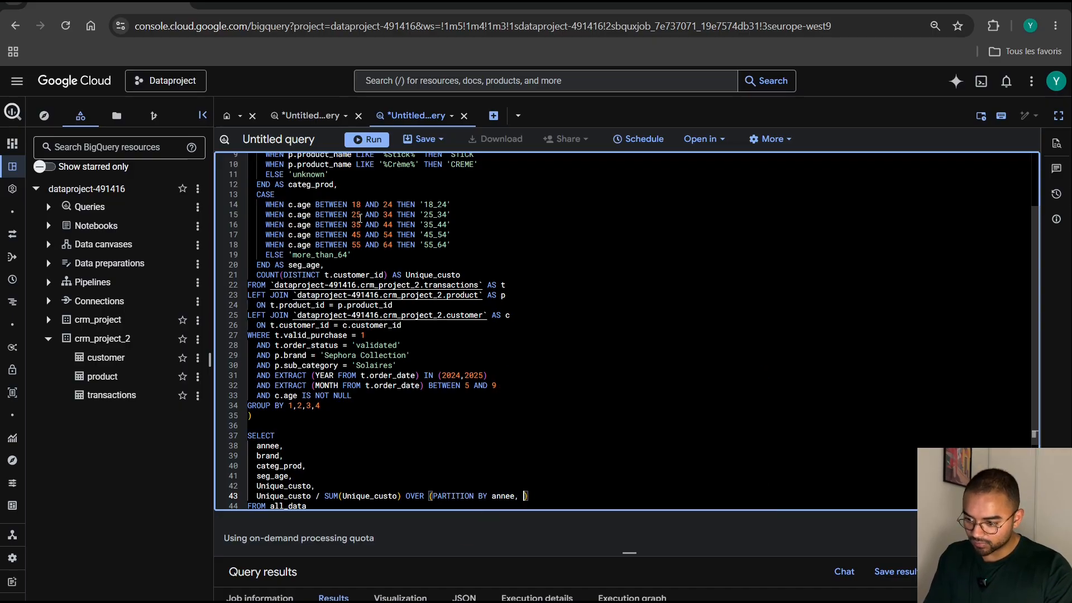
text(categ_pro)
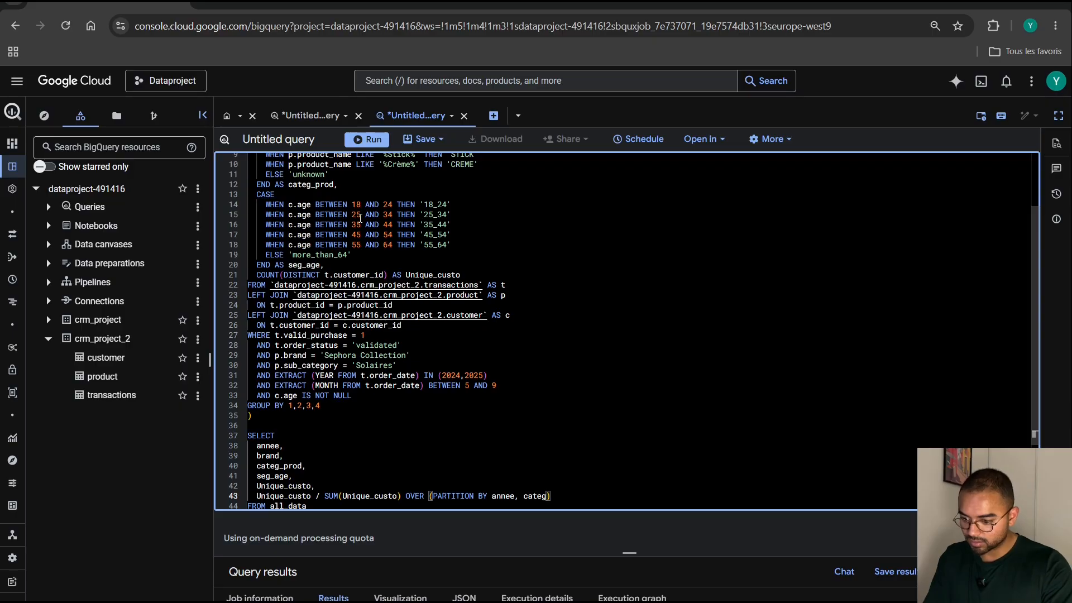
text(d) A)
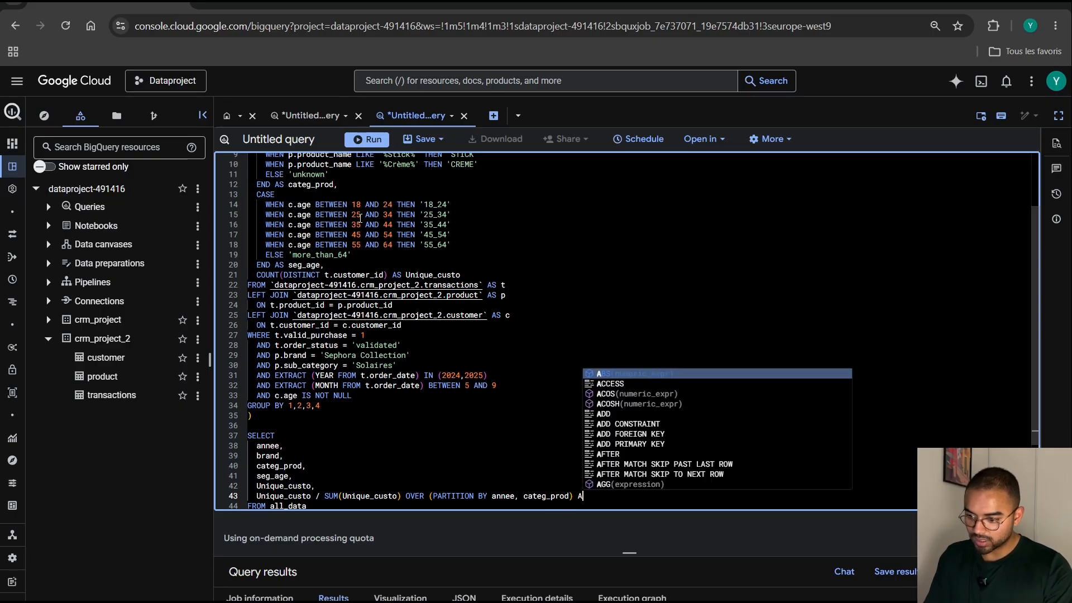
text(S pct_seg)
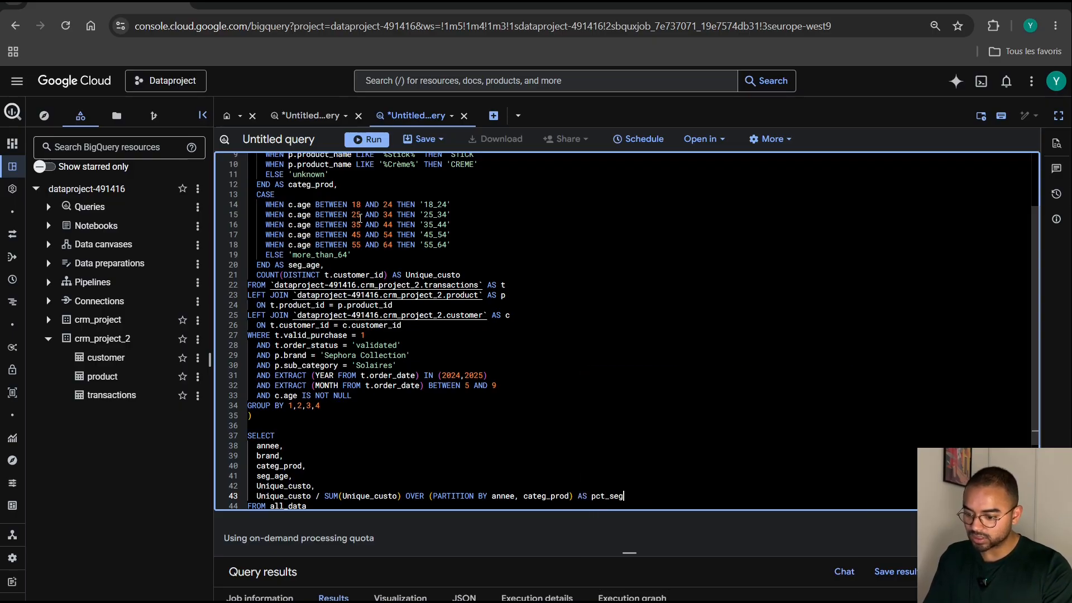
text(_age)
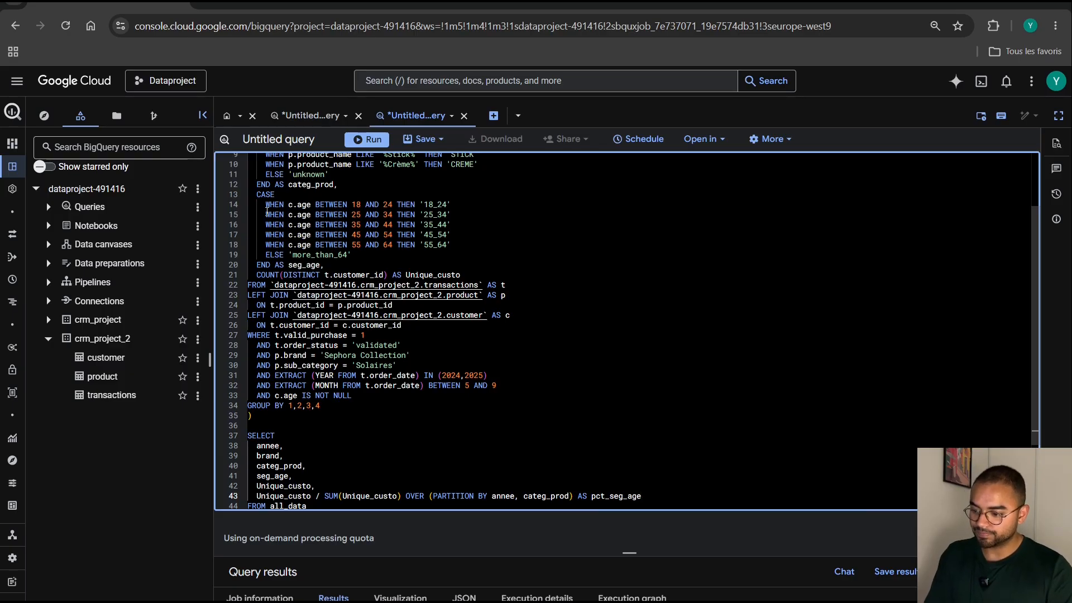
Multiply the numerator Unique_custo by 100 in the pct_seg_age expression.
click(314, 495)
text(*1)
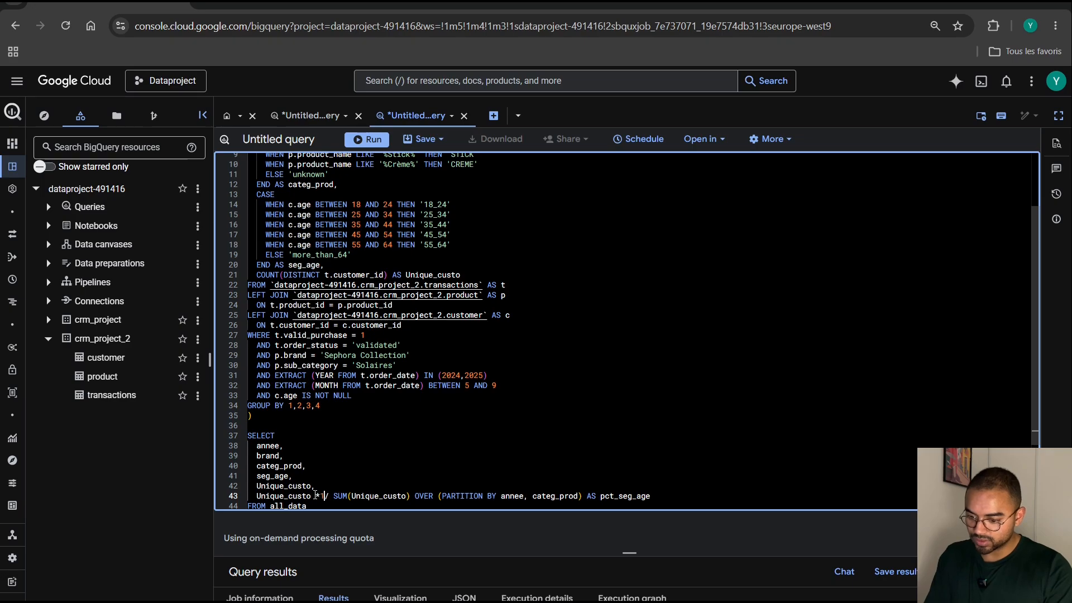
text(00)
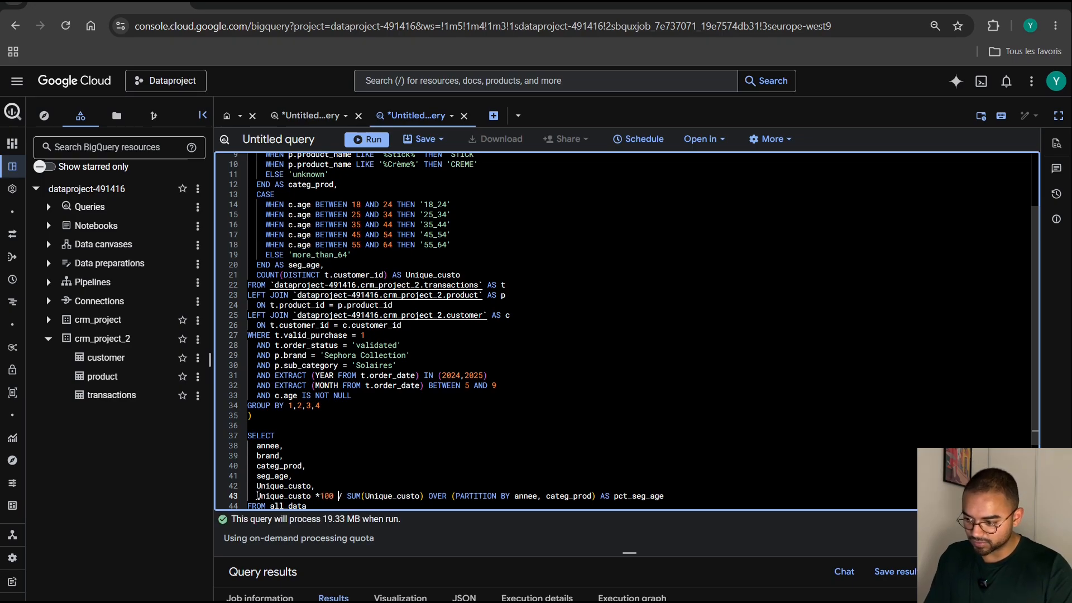
Wrap the pct_seg_age calculation in ROUND with 2 decimal places.
click(255, 496)
text(ROUND)
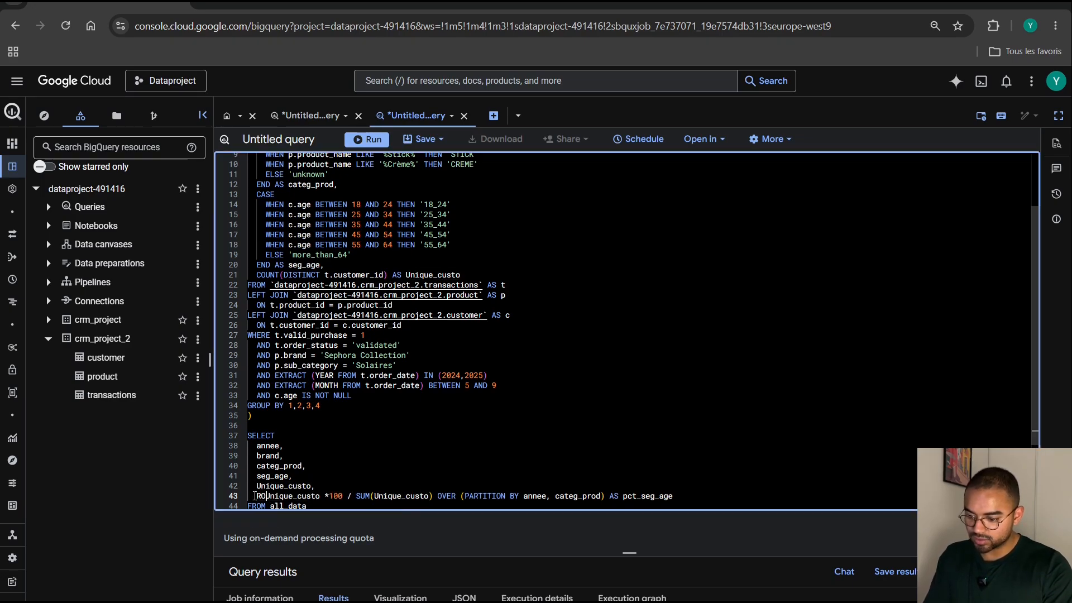
text(()
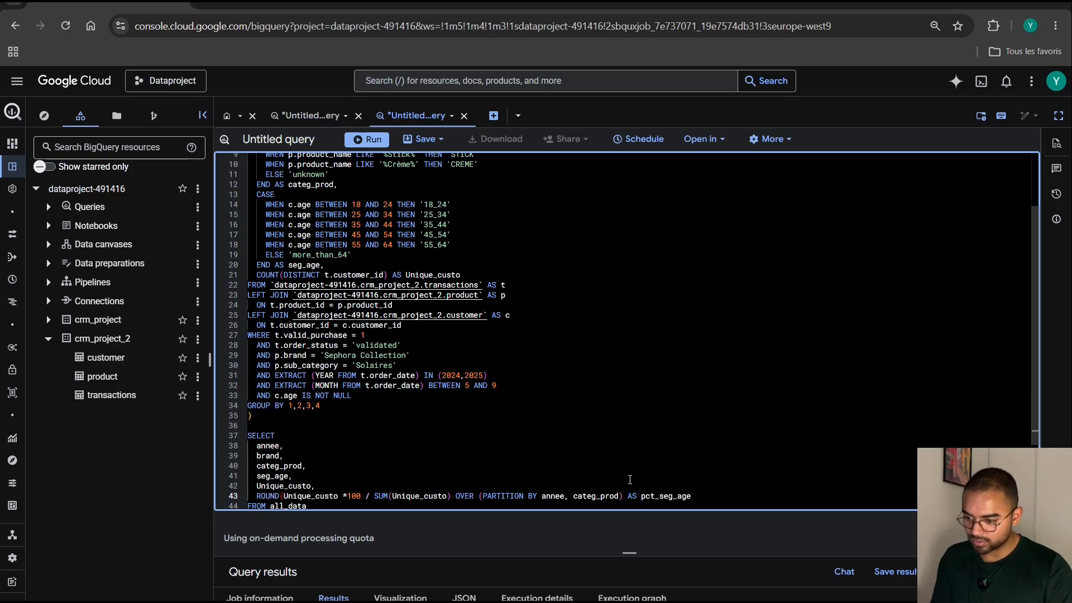
click(623, 496)
text(,2)
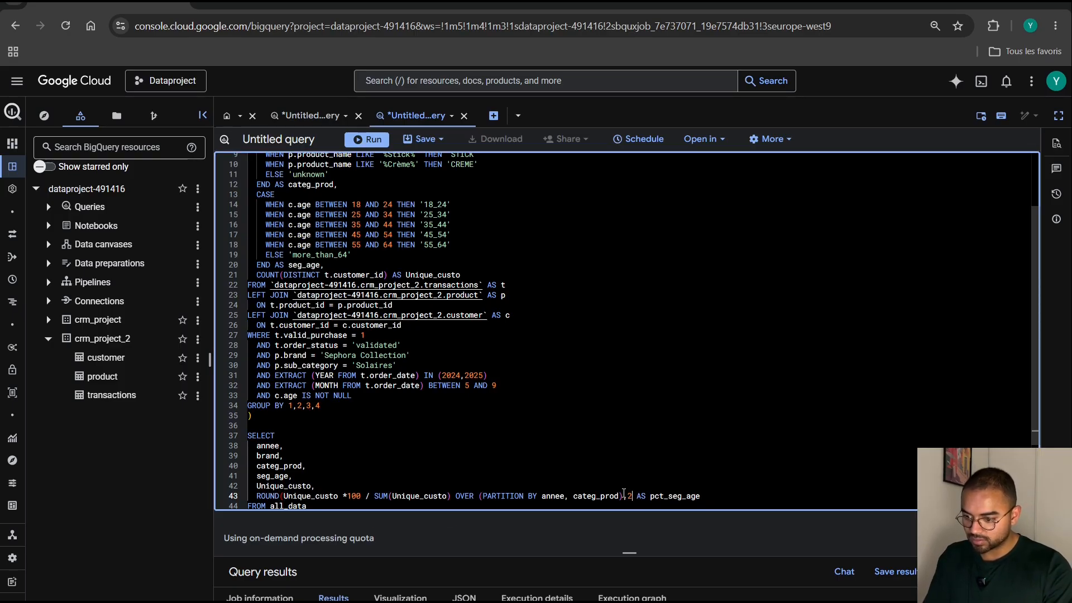
text())
Run only the query from WITH all_data through FROM all_data, and enlarge the results area.
scroll(595, 440, down, 1)
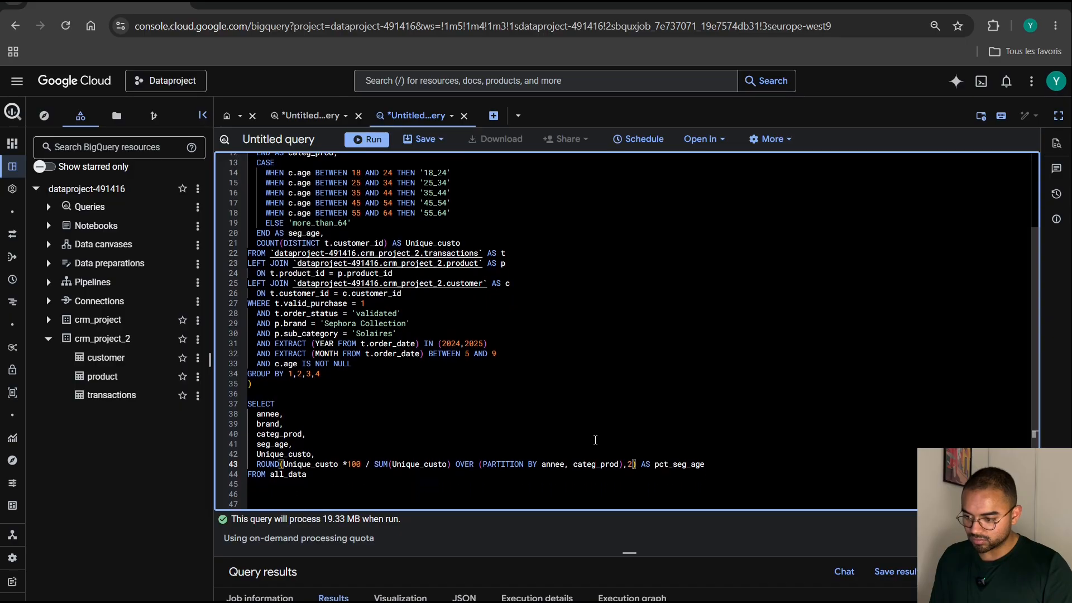
scroll(595, 439, down, 1)
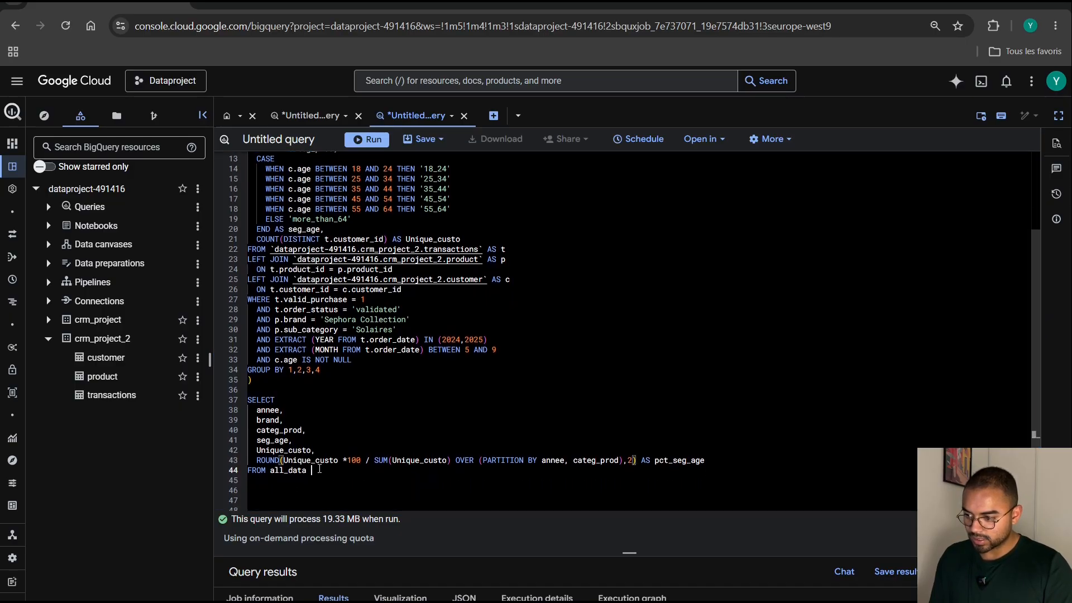
drag(319, 470, 247, 187)
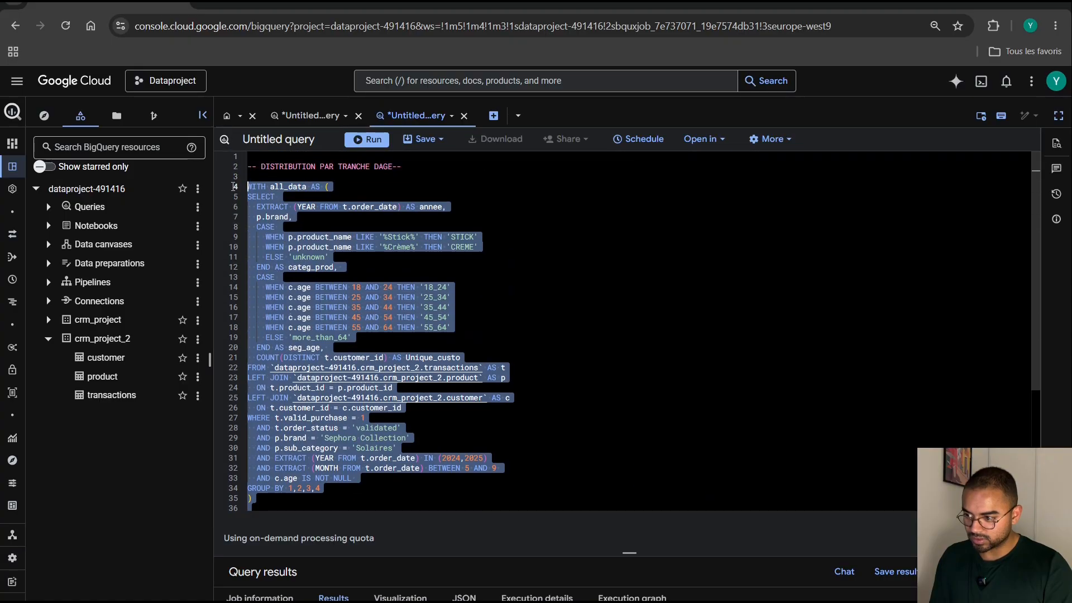
click(362, 140)
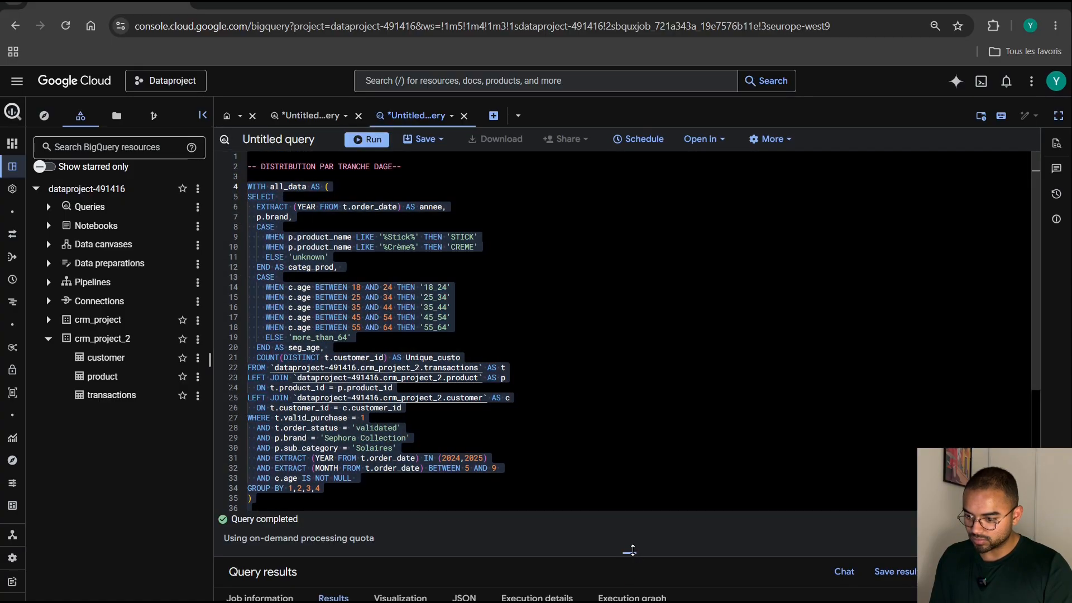
drag(633, 551, 647, 171)
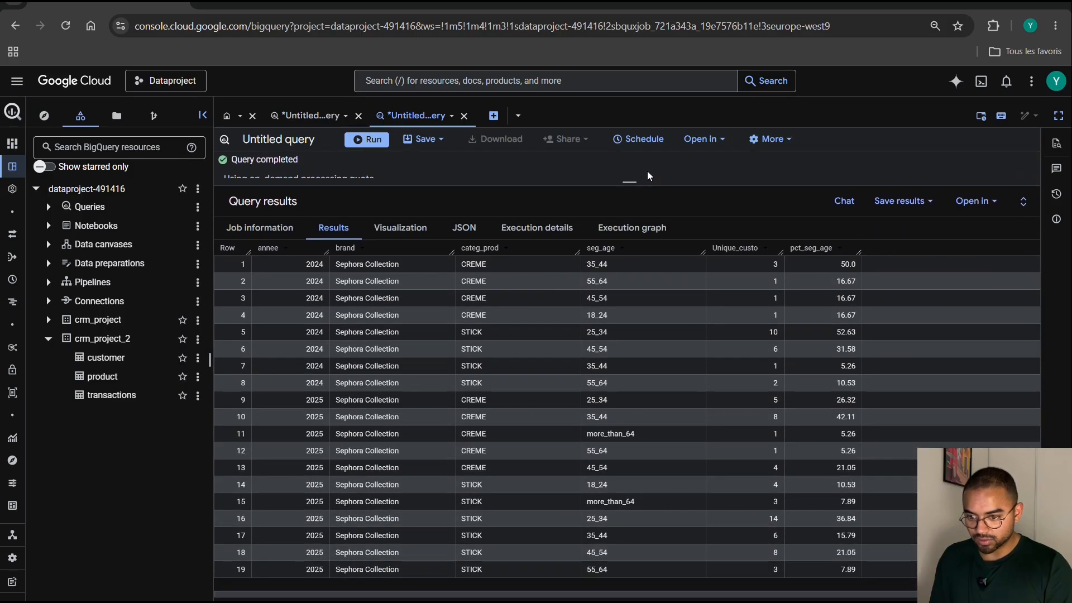
Highlight the 2024 CREME rows to examine their age-bracket shares, and return to the editor on a blank line below FROM all_data.
drag(812, 319, 306, 265)
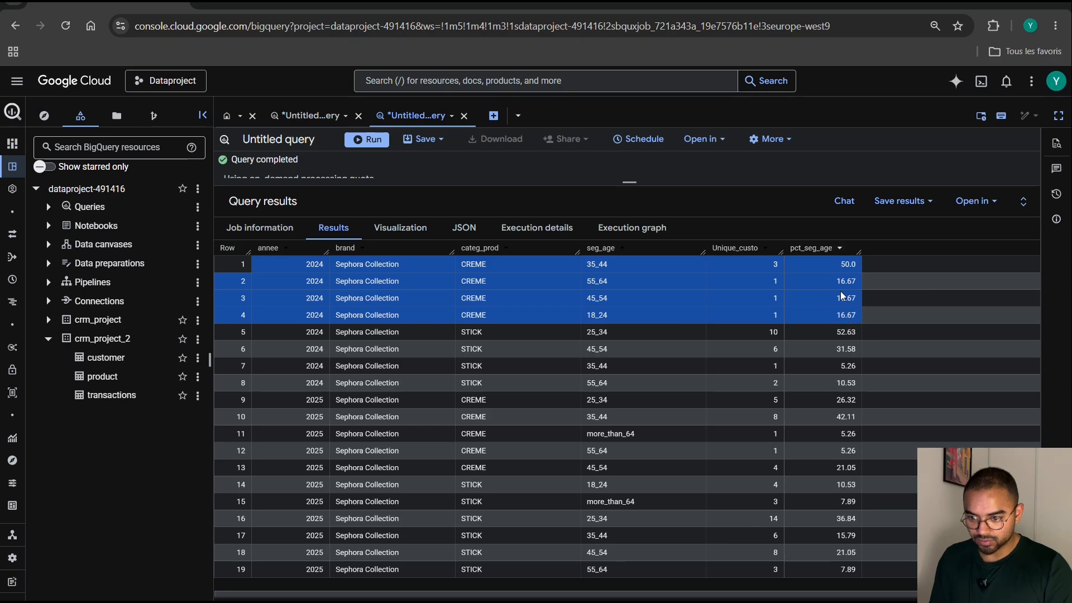
drag(633, 185, 589, 546)
scroll(520, 411, down, 5)
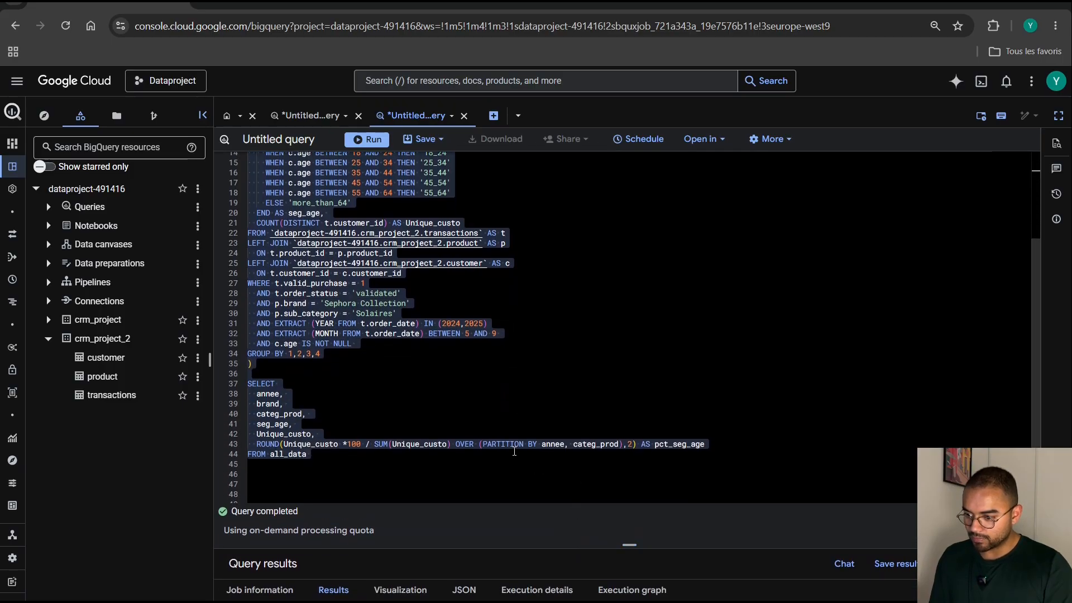
scroll(646, 446, down, 2)
click(648, 434)
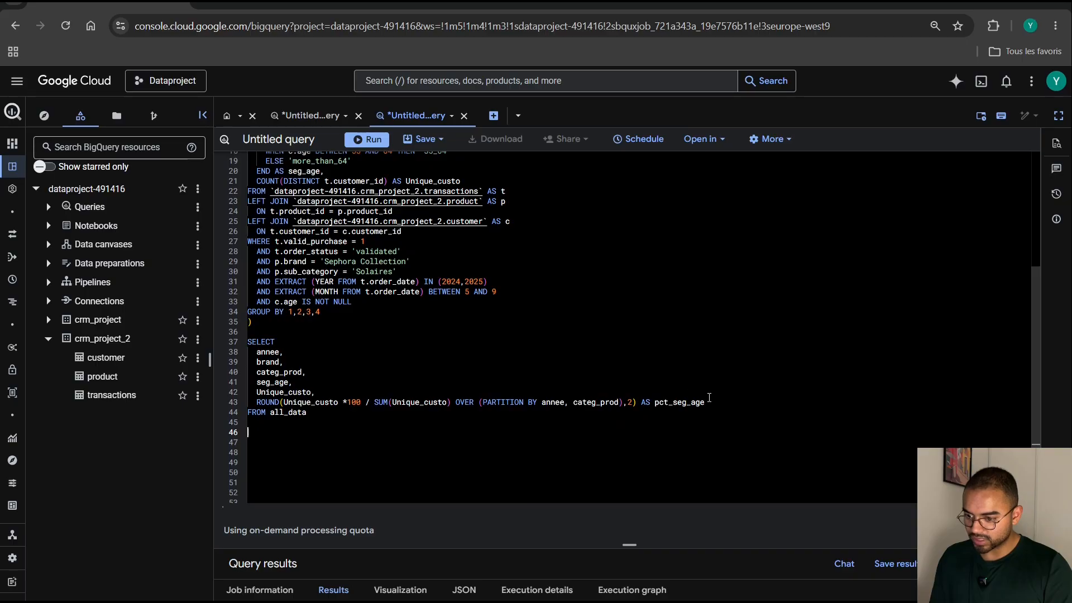
Highlight the pct_seg_age expression to review it, and add blank lines below FROM all_data.
drag(705, 402, 250, 402)
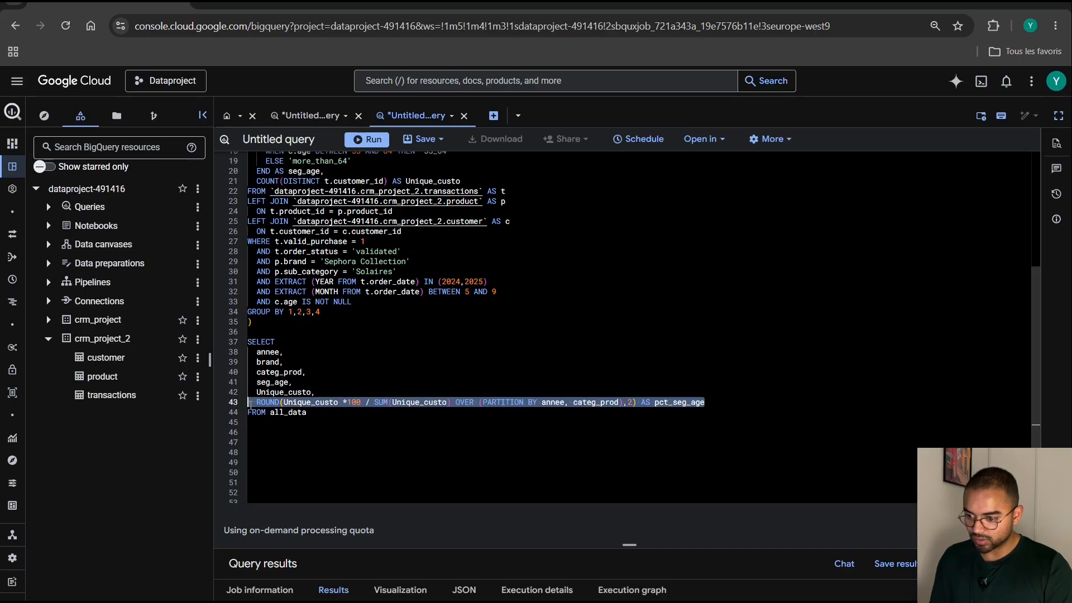
drag(618, 540, 620, 476)
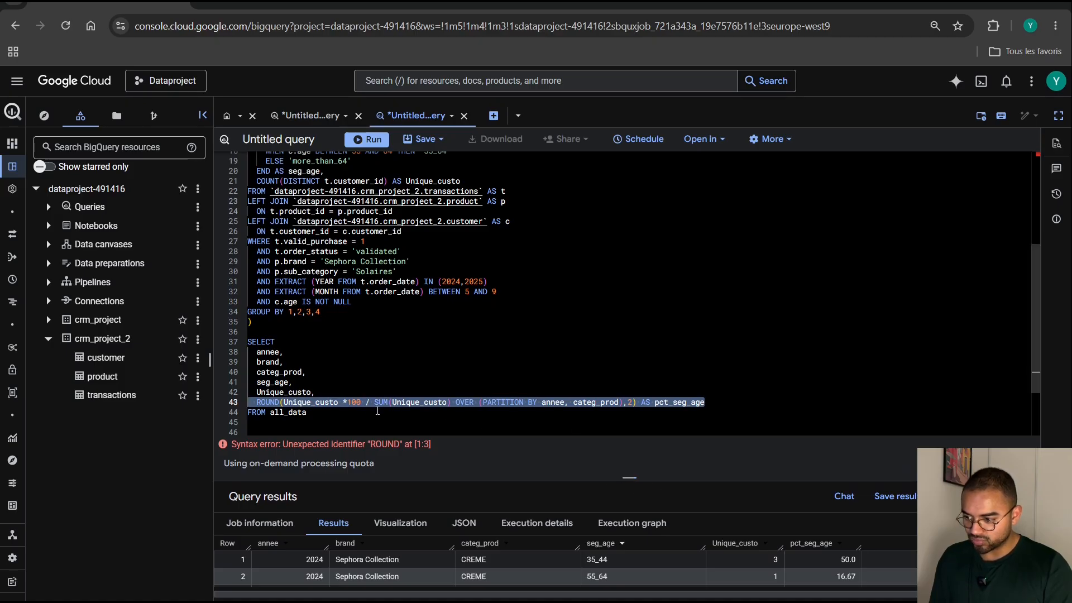
click(350, 414)
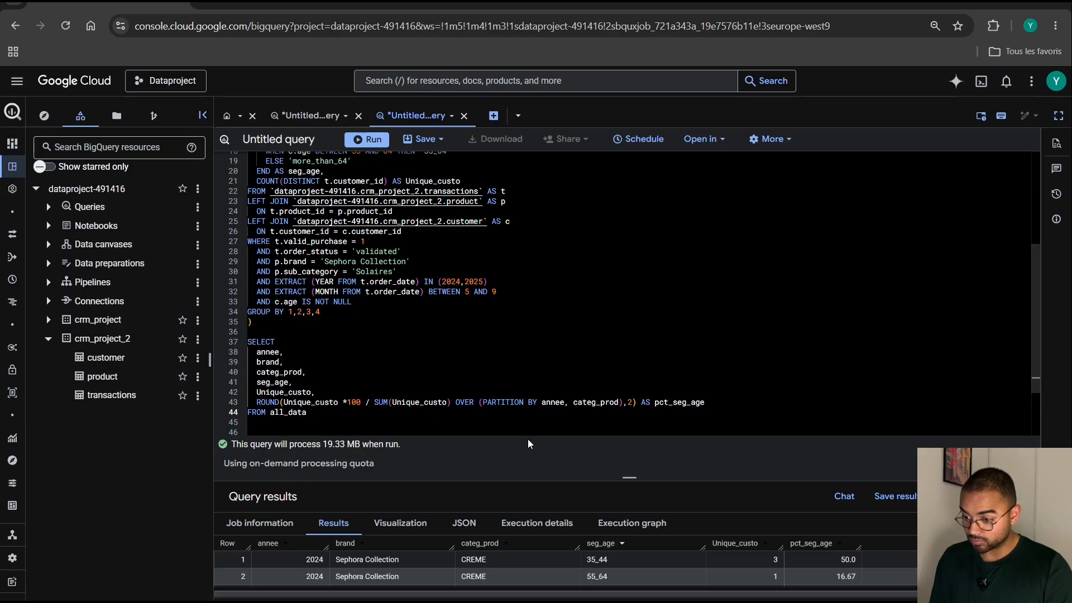
click(338, 419)
key(Return)
key(Return)
key(Return)
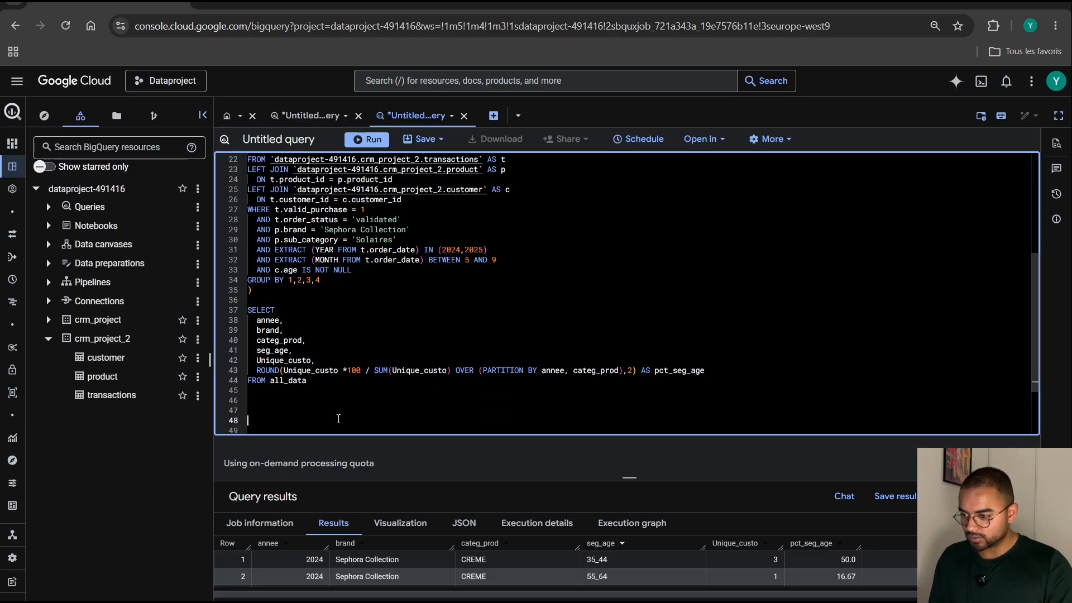
Enlarge the results area and examine the 2024 CREME rows from categ_prod through pct_seg_age.
drag(628, 476, 629, 436)
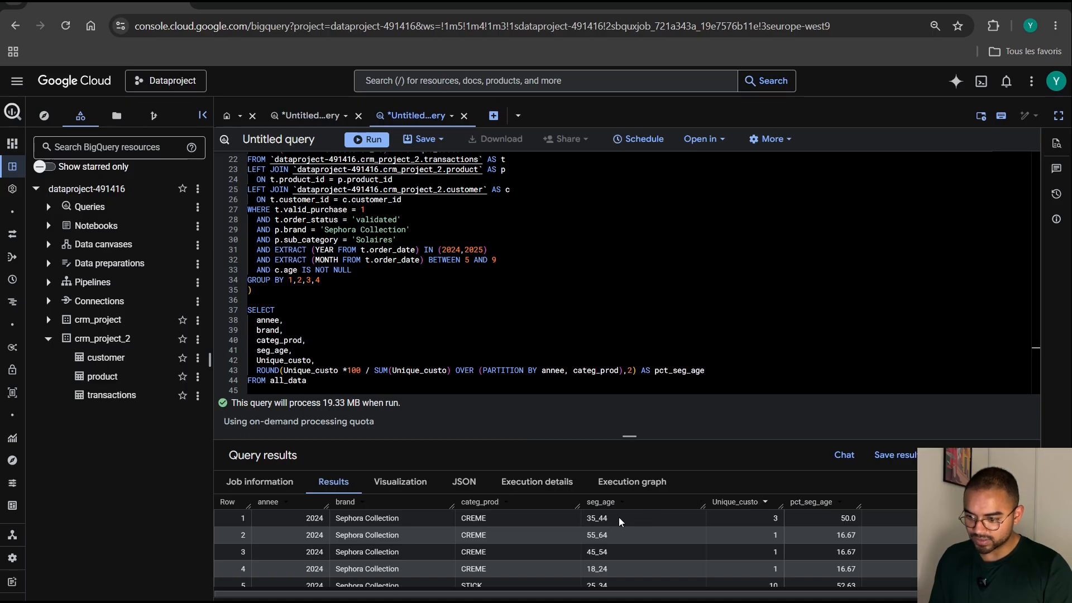
click(758, 514)
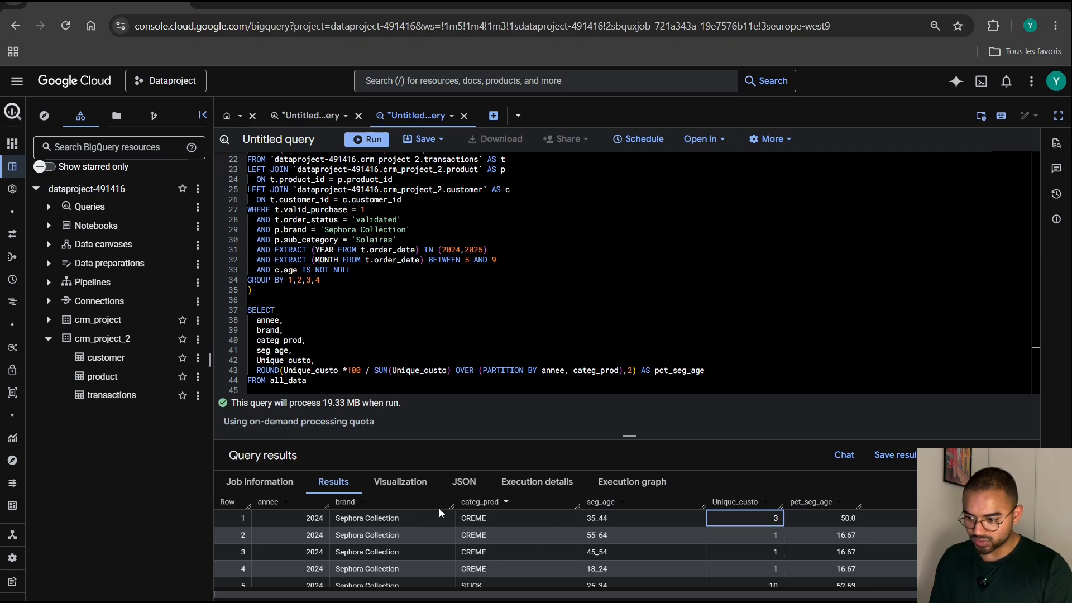
drag(544, 521, 806, 571)
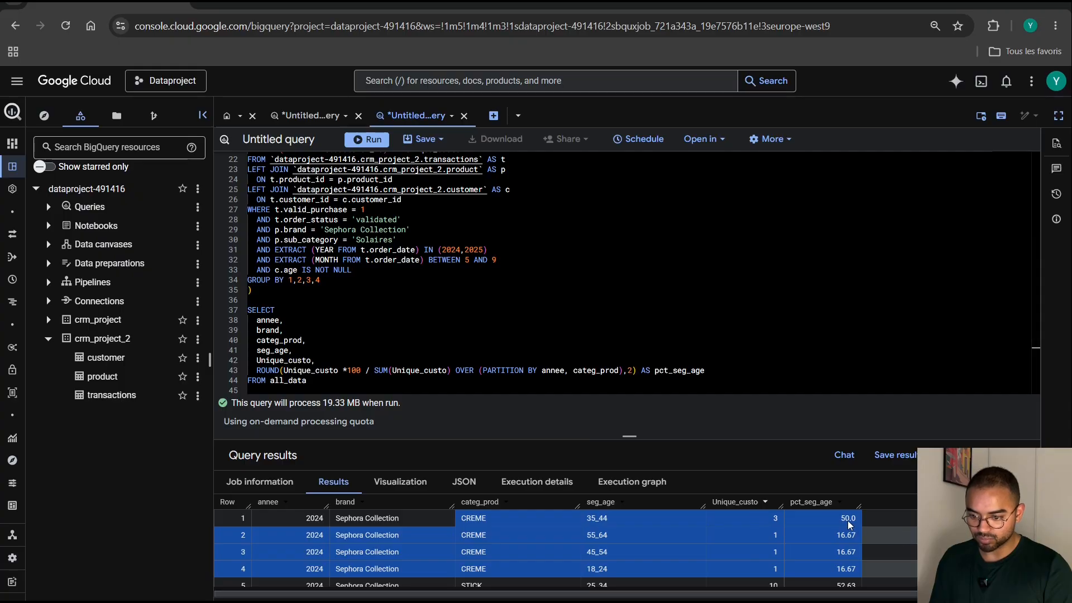
click(741, 360)
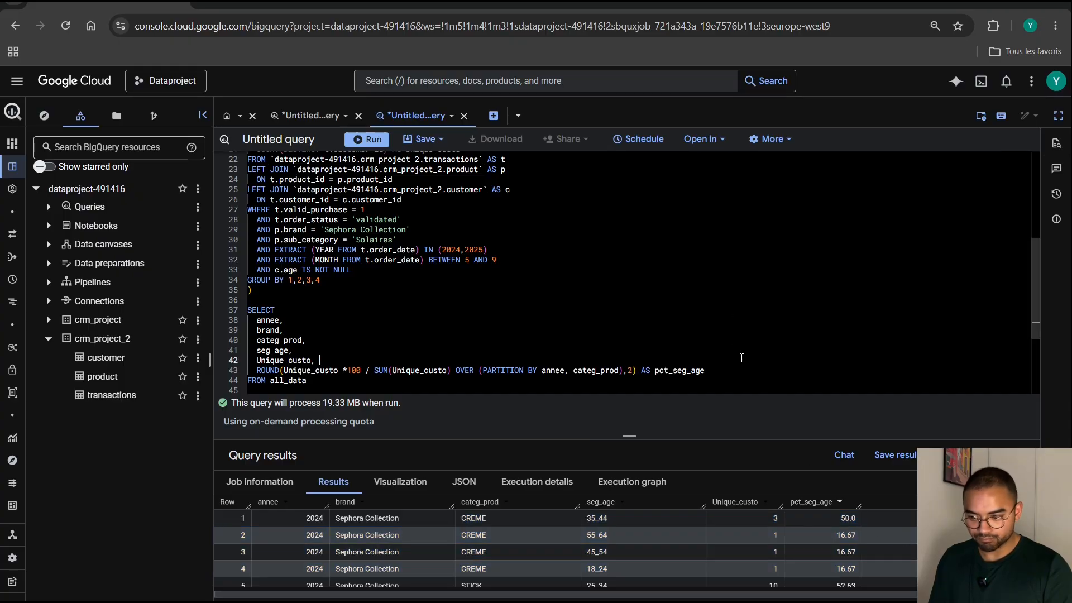
Open a new query and add the comment "-- DISTRIBUTION PAR GENRE --" on its second line.
drag(555, 434, 555, 486)
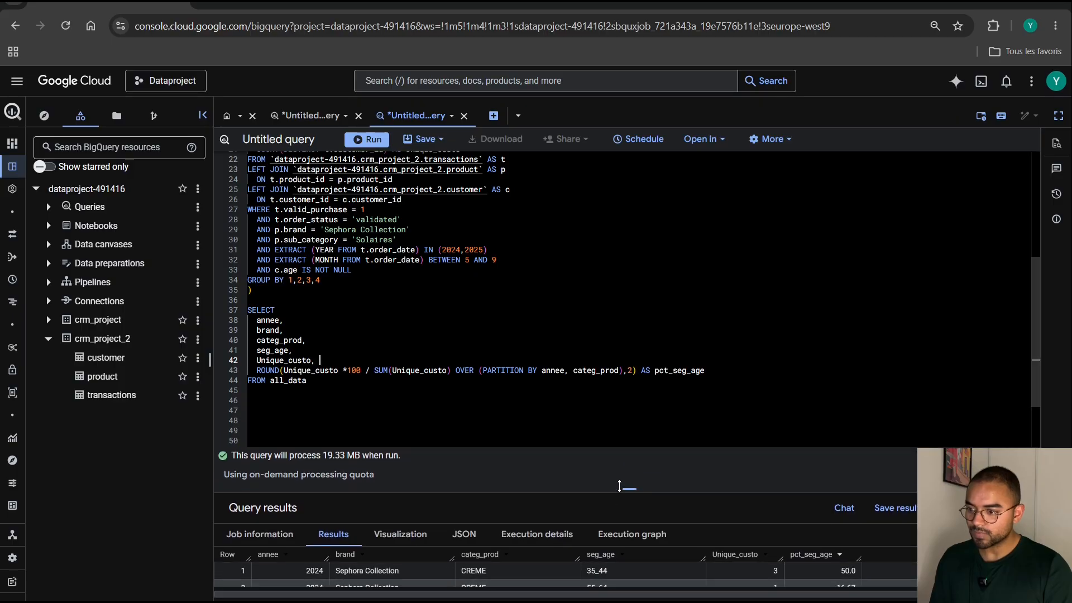
scroll(527, 233, up, 5)
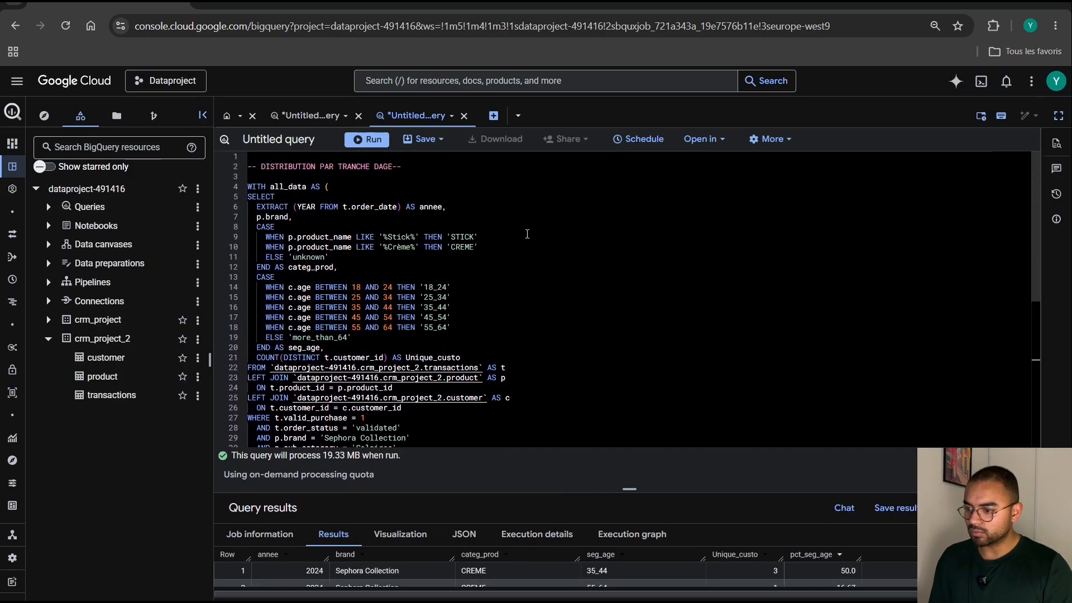
click(494, 116)
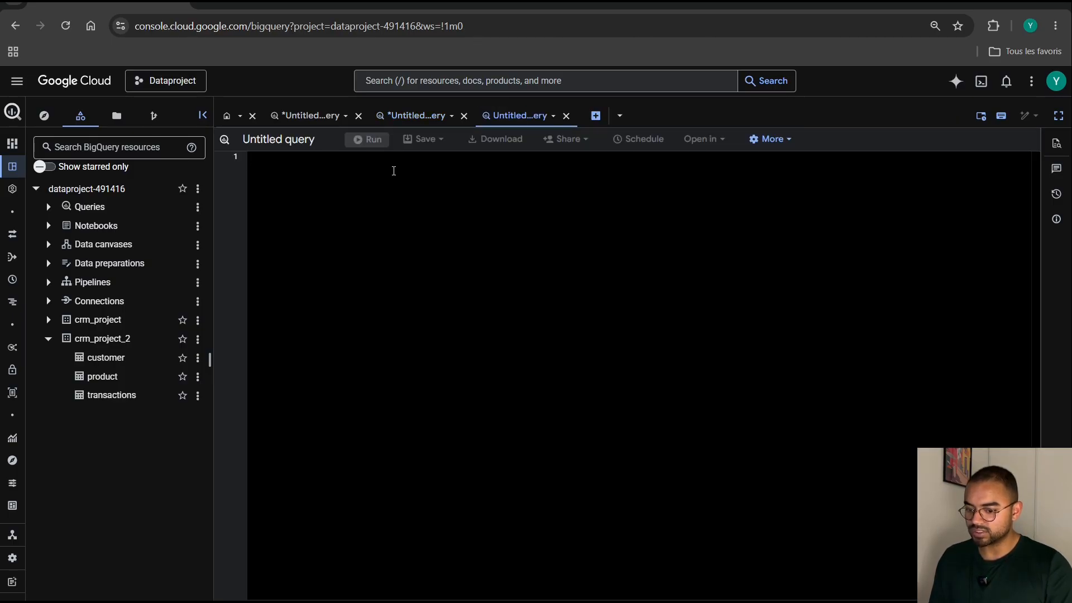
key(Return)
text(-- )
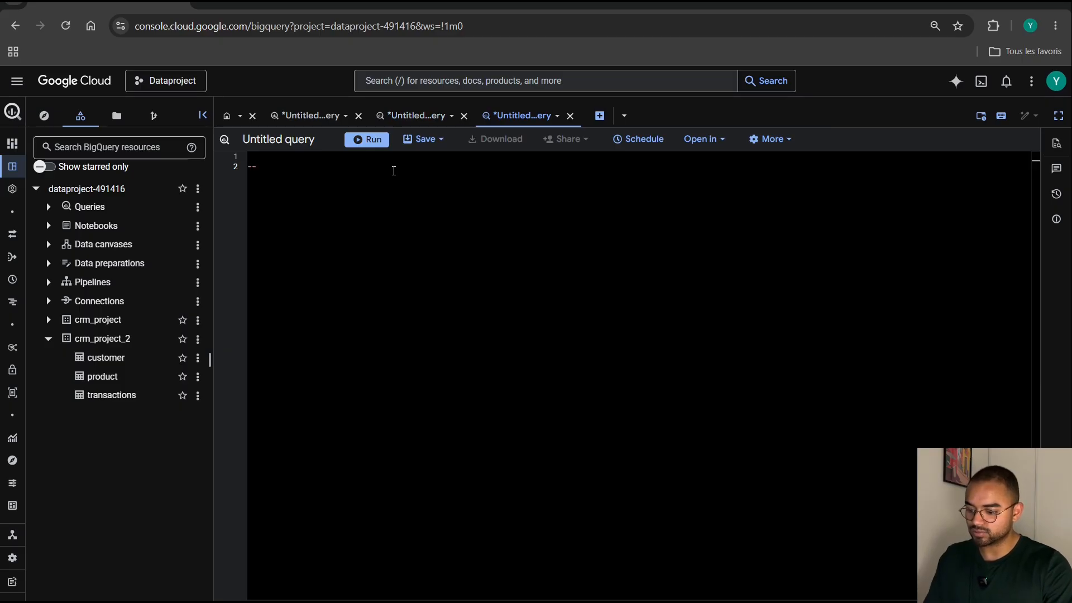
text(DIST)
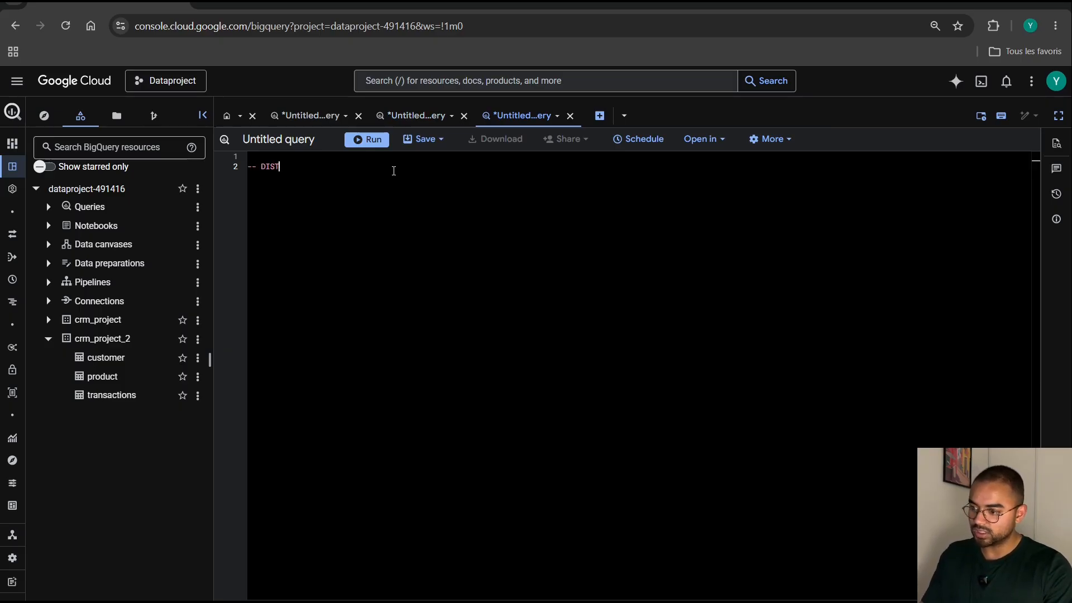
text(RIBUTION P)
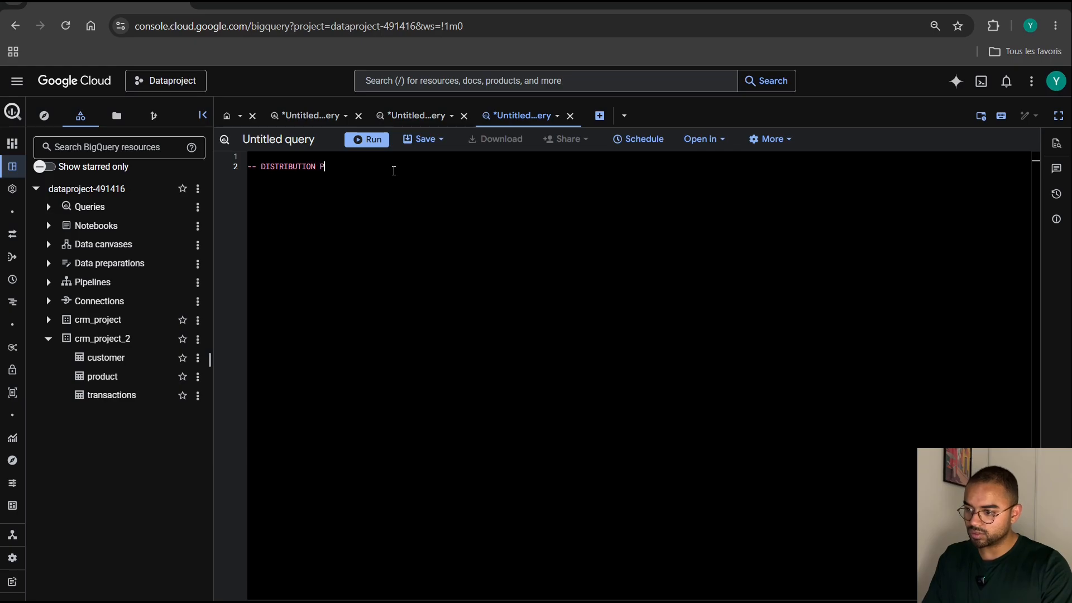
text(AR GENRE --)
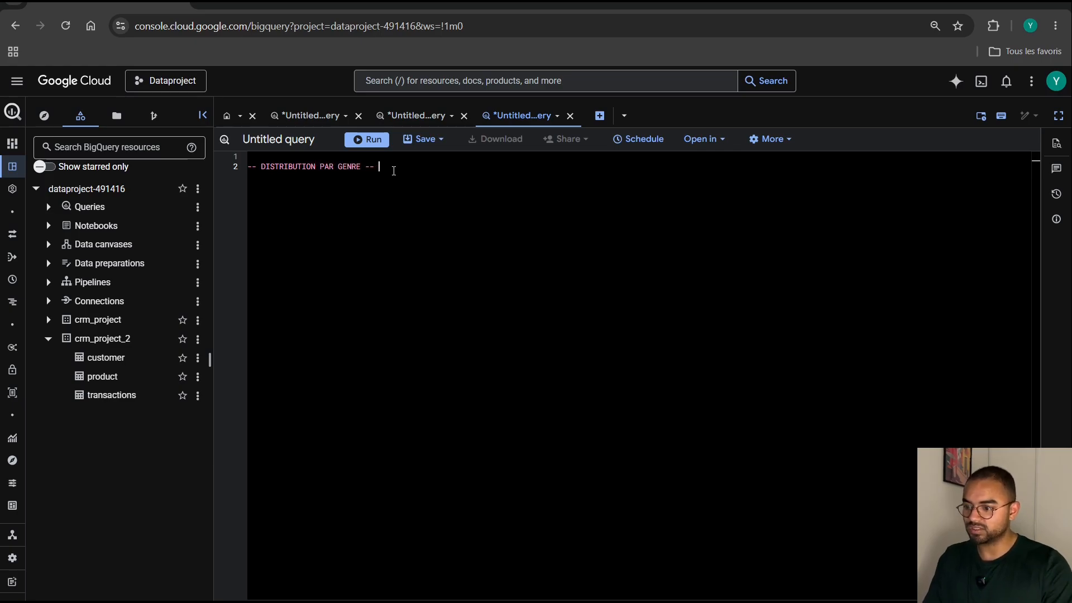
Copy the age-distribution query from WITH all_data through FROM all_data and paste it below the DISTRIBUTION PAR GENRE comment.
click(432, 118)
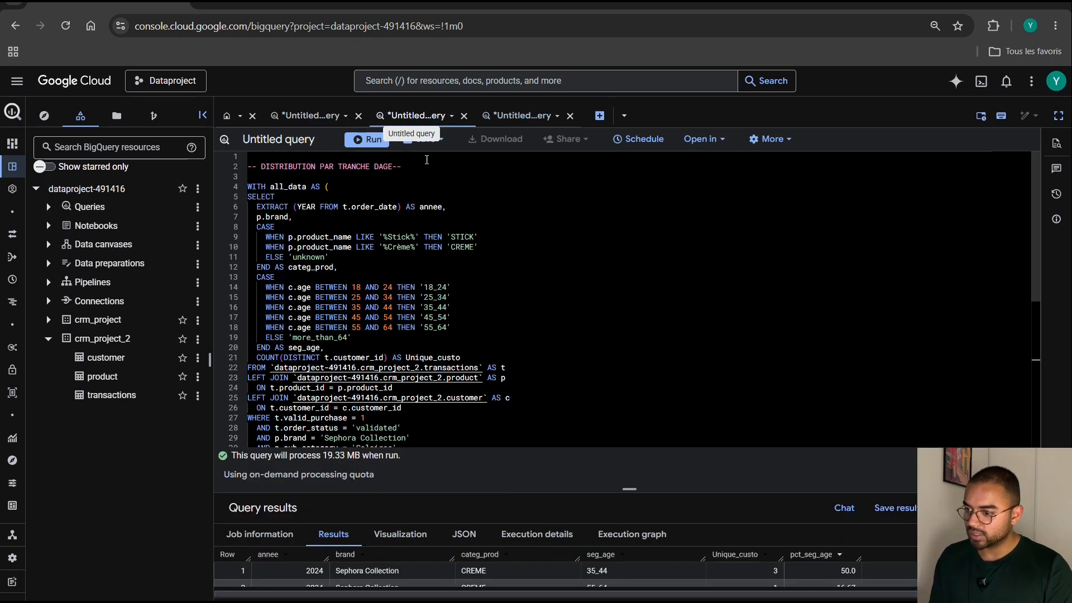
scroll(268, 391, down, 3)
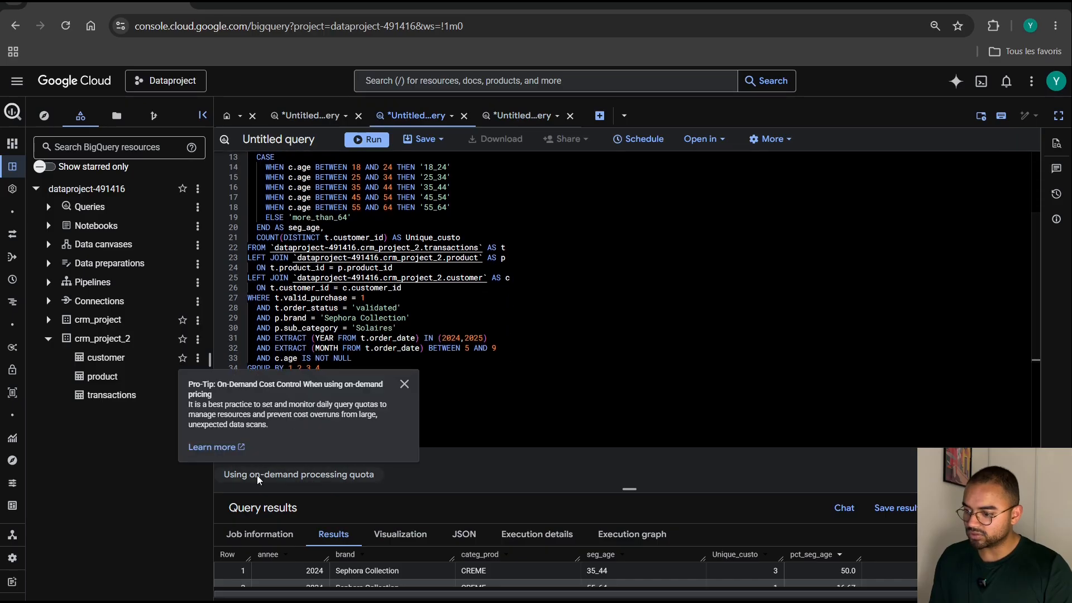
drag(252, 378, 247, 187)
key(ctrl+c)
scroll(340, 400, down, 2)
click(320, 393)
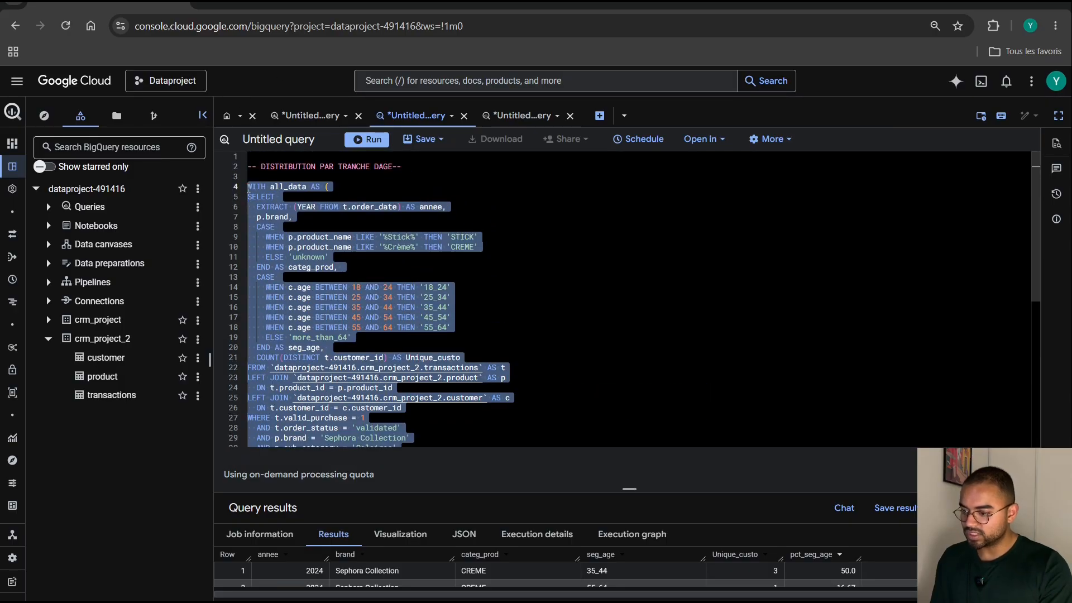
click(523, 117)
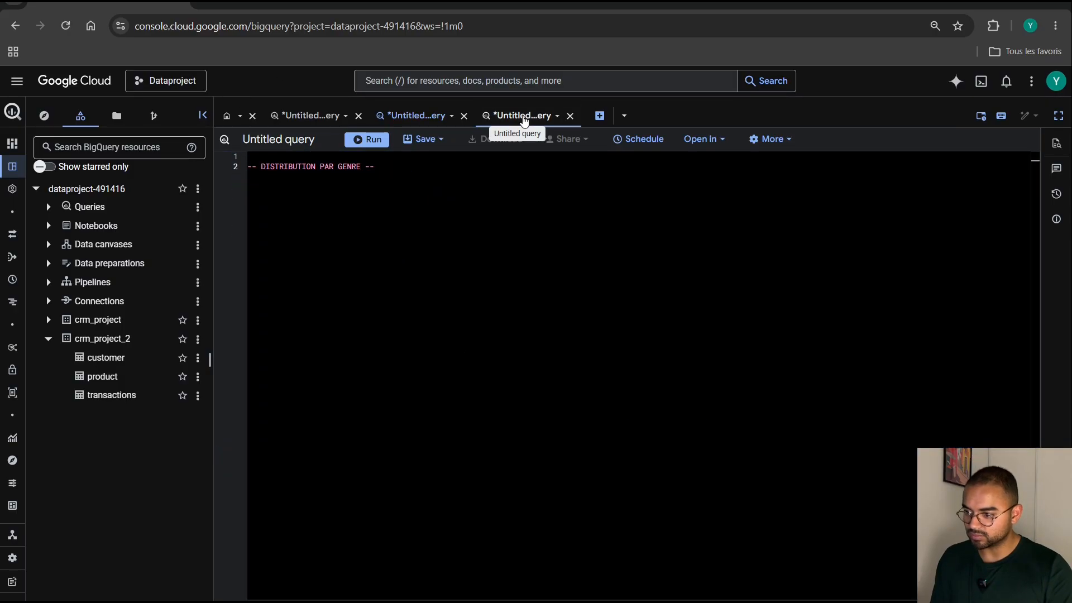
click(344, 185)
key(Return)
key(Return)
key(ctrl+v)
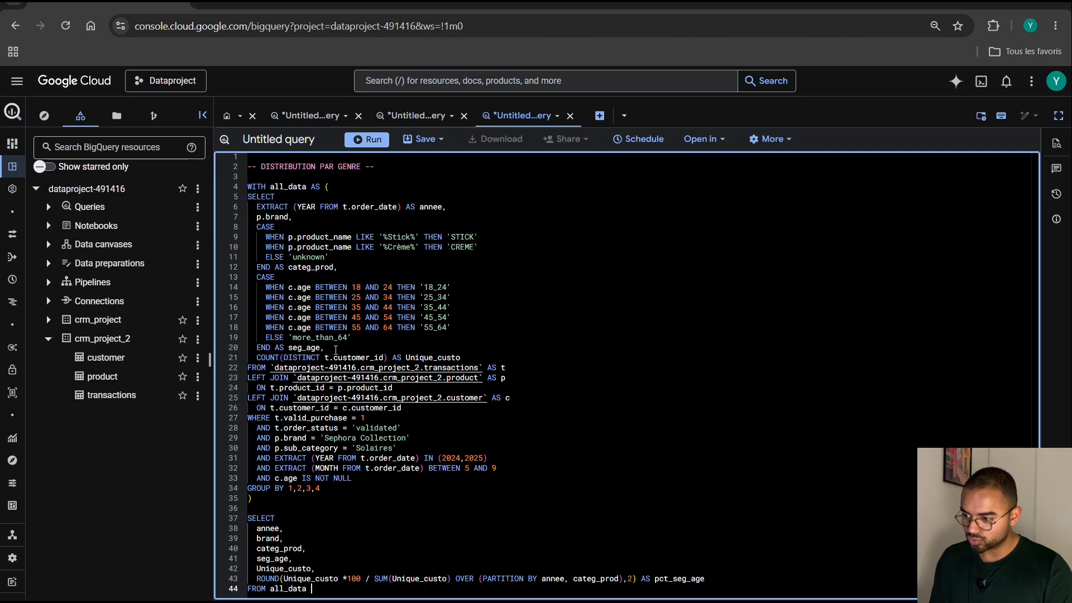
Replace the CASE expression for seg_age in the all_data subquery with the column c.gender.
drag(330, 347, 243, 281)
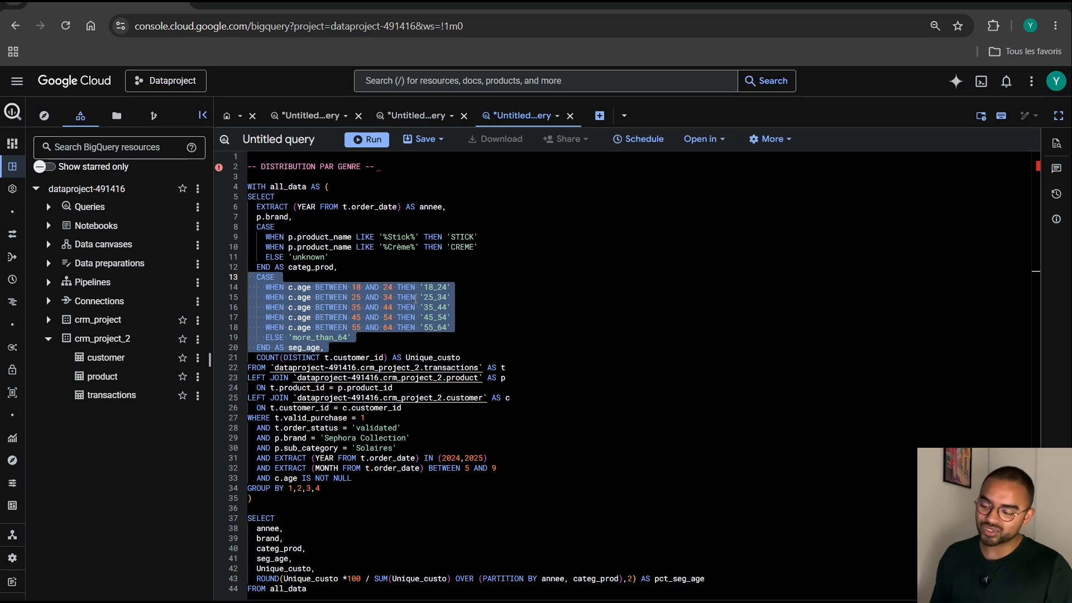
key(BackSpace)
key(BackSpace)
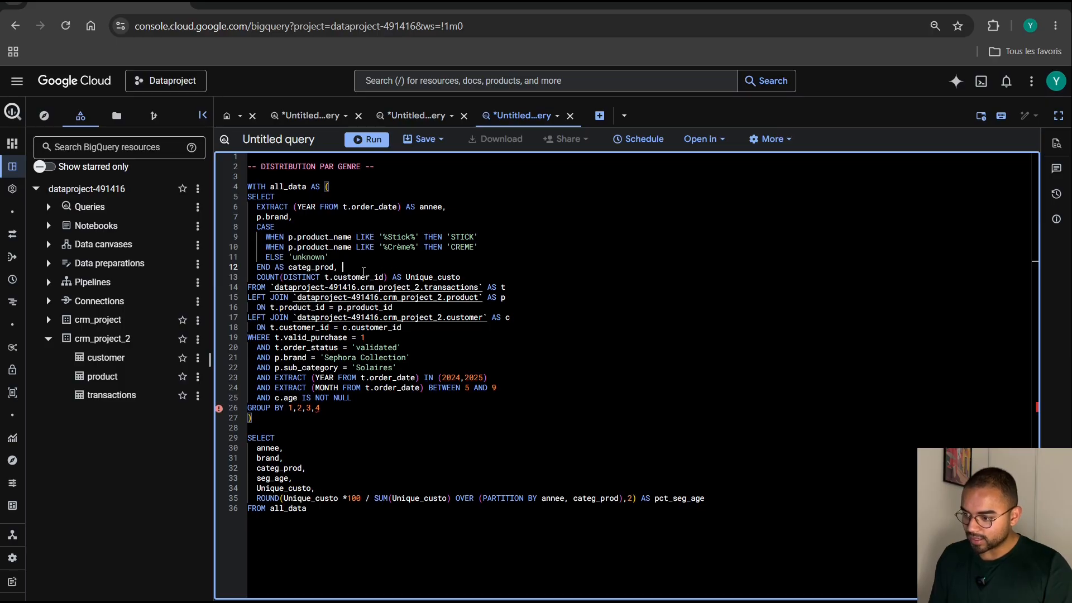
key(Return)
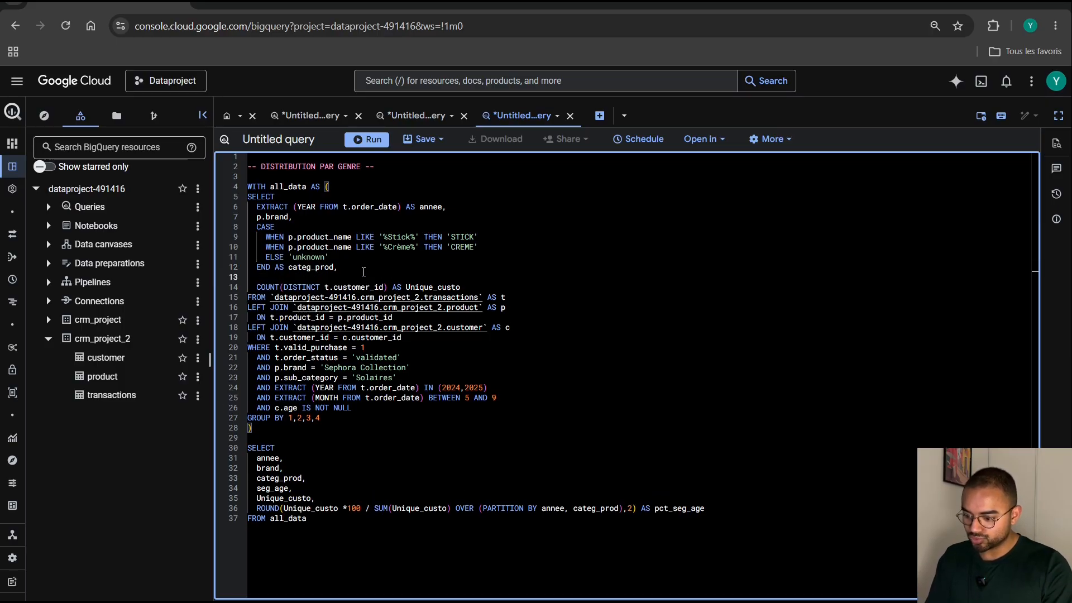
text(c.)
text(der,)
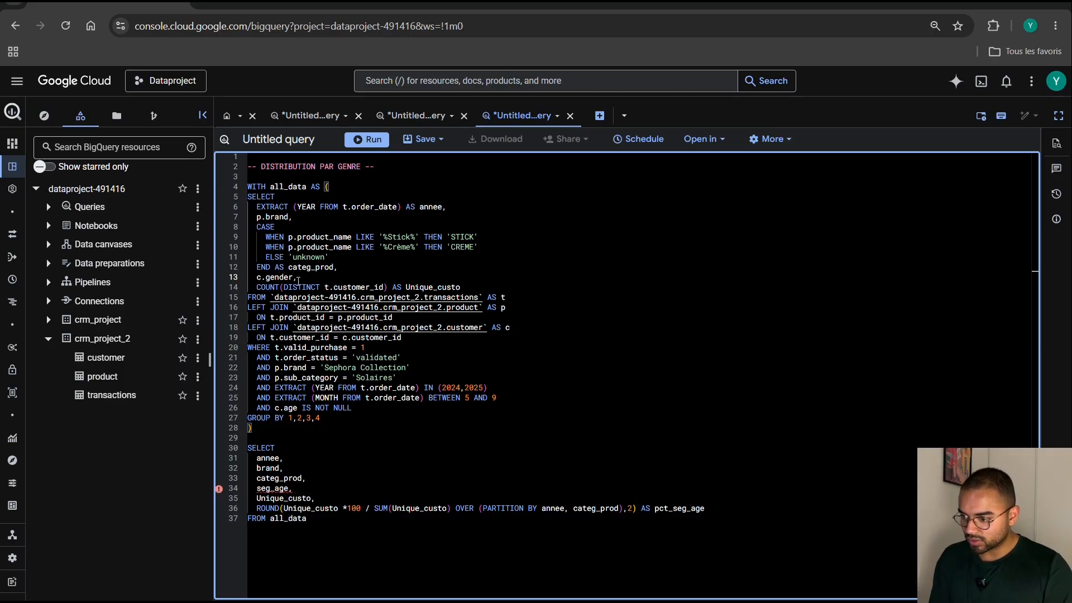
Replace seg_age with gender in the final SELECT list.
click(300, 490)
key(BackSpace)
key(BackSpace)
key(BackSpace)
key(BackSpace)
key(BackSpace)
key(BackSpace)
key(BackSpace)
key(BackSpace)
text(g)
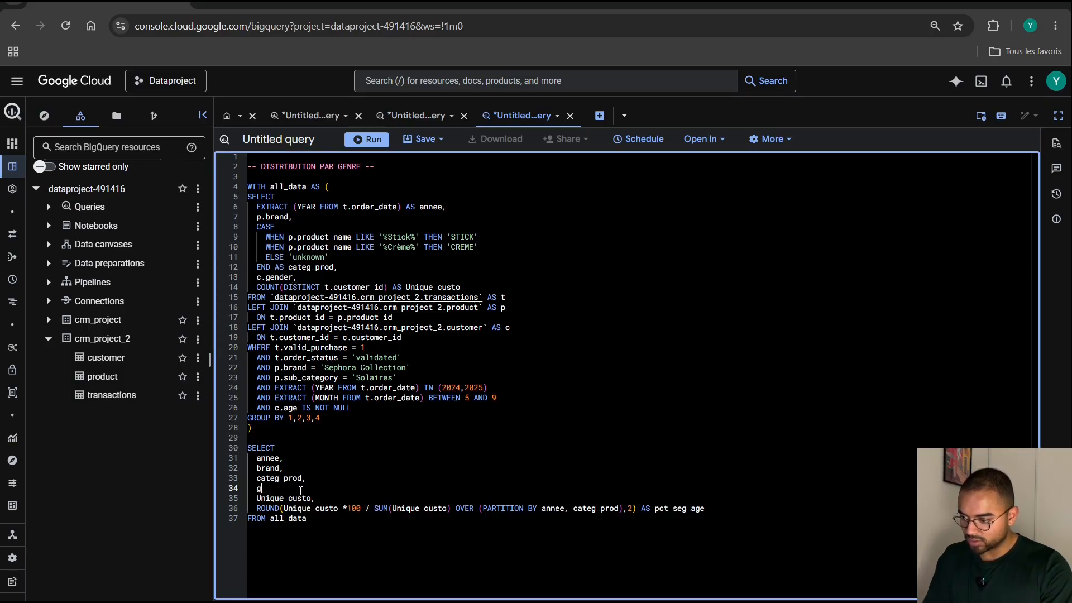
text(ender,)
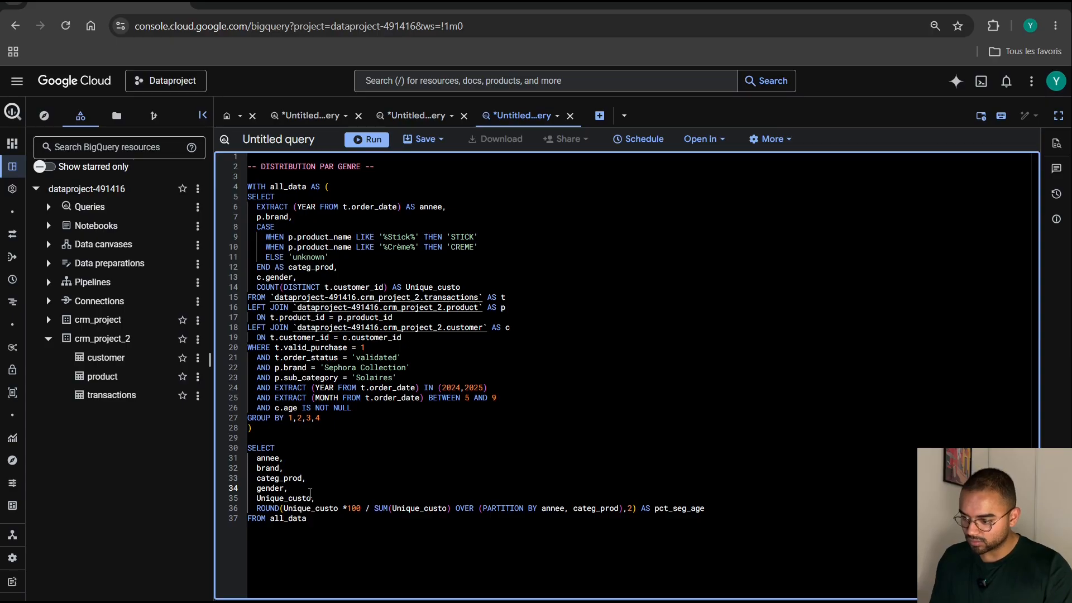
Run the gender query from WITH all_data through FROM all_data, enlarge the results to examine them, and restore the editor's height.
drag(310, 519, 240, 189)
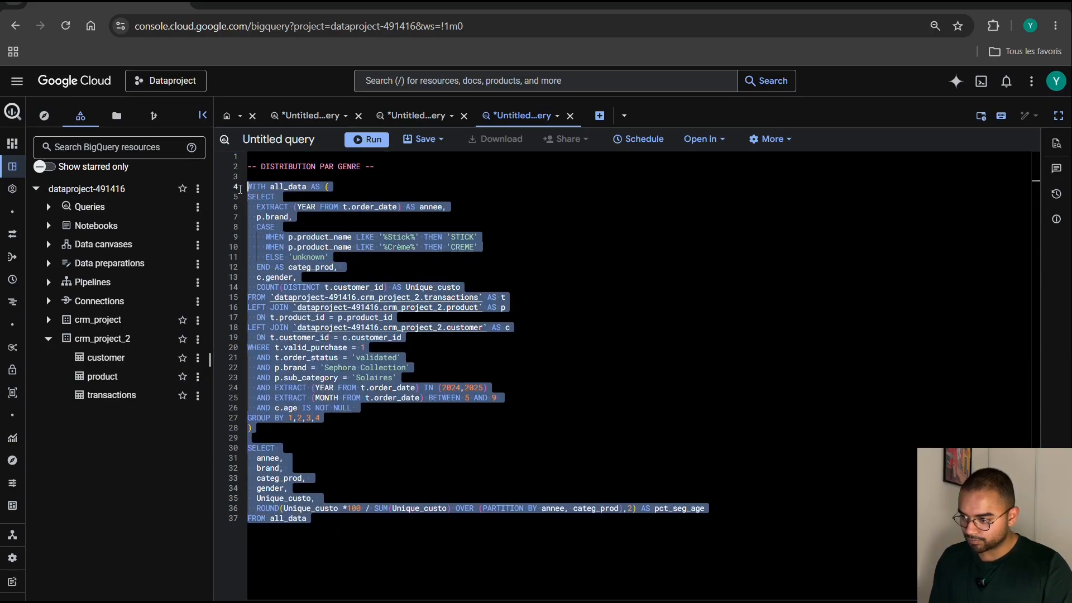
click(371, 140)
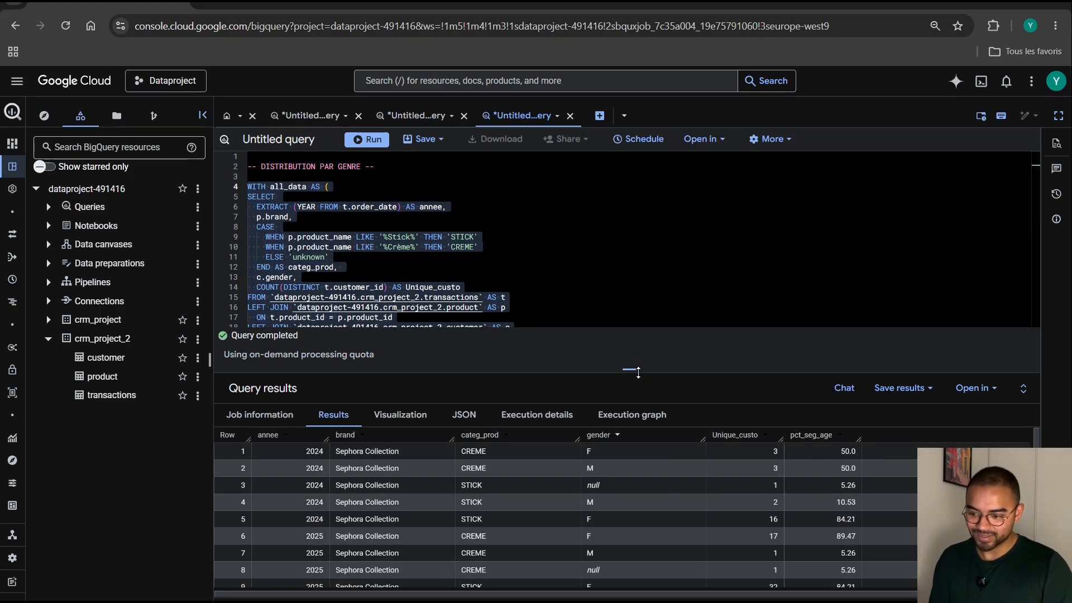
drag(632, 363, 630, 241)
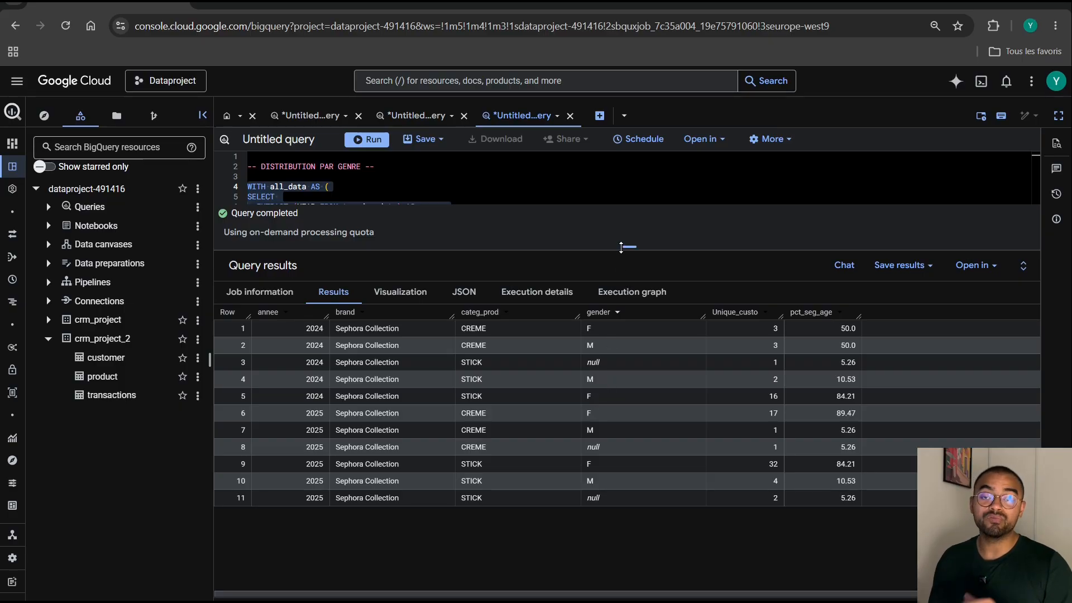
drag(633, 245, 629, 540)
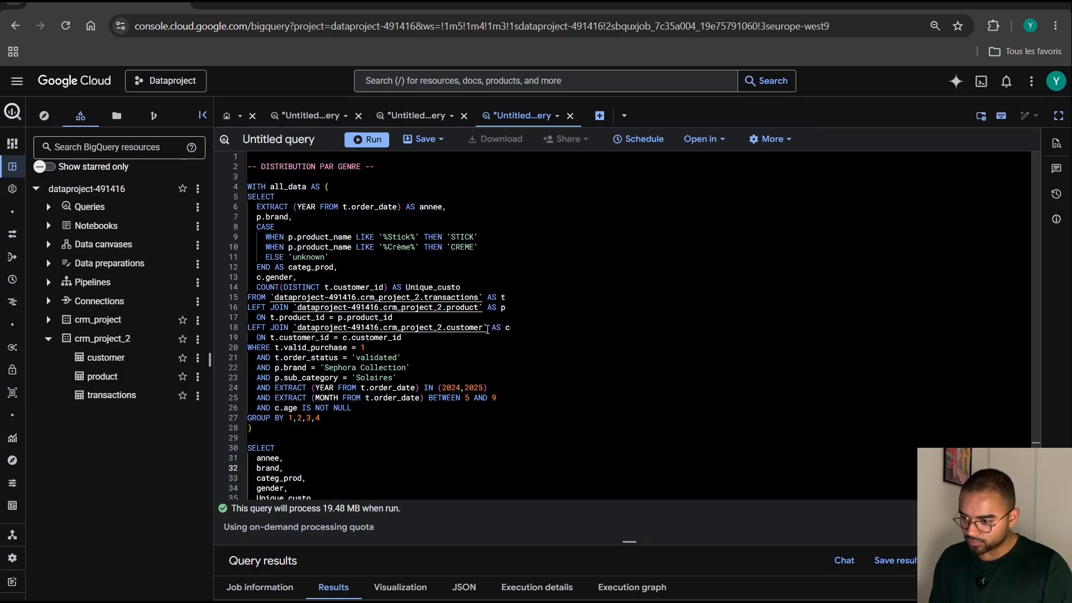
Copy the customer table reference from the join, and end the gender query with a semicolon followed by blank lines.
drag(487, 328, 290, 327)
key(ctrl+c)
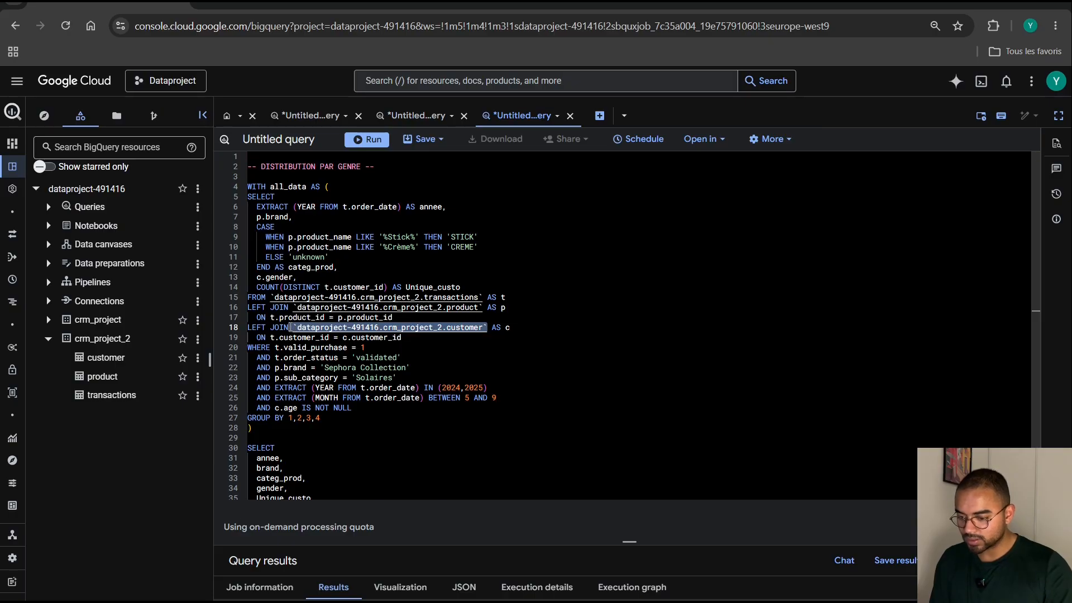
scroll(408, 474, down, 1)
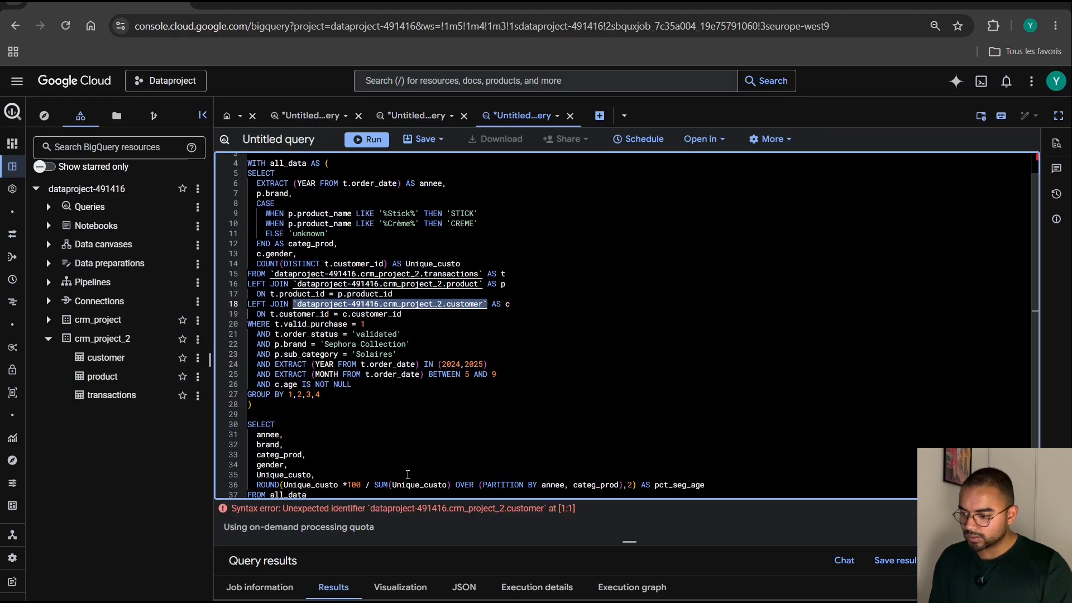
click(346, 495)
key(Return)
key(Return)
key(Return)
key(Return)
key(Return)
key(Return)
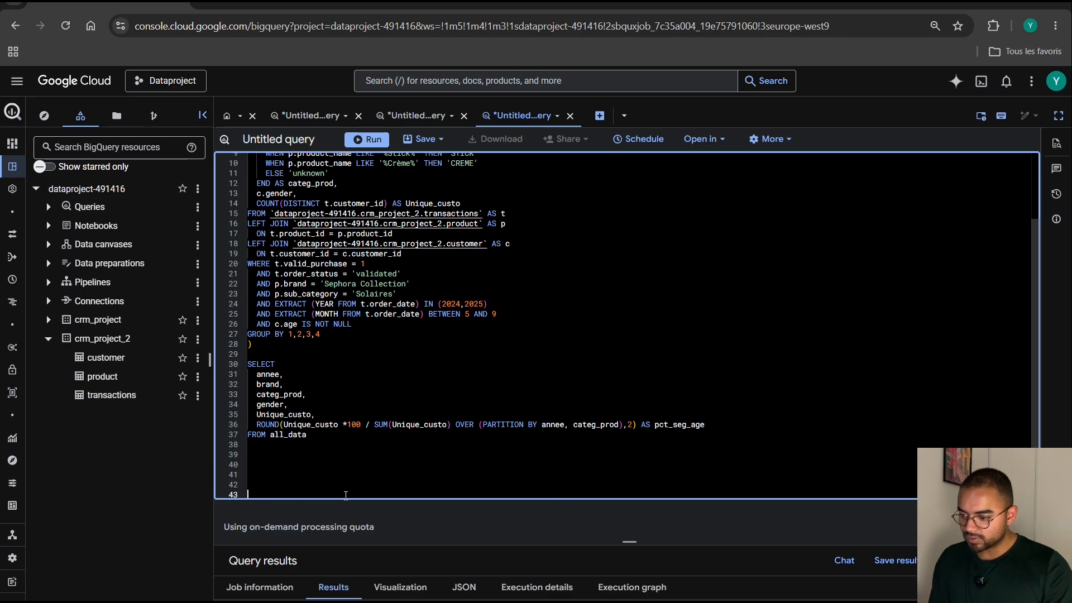
key(BackSpace)
key(BackSpace)
key(BackSpace)
key(BackSpace)
key(BackSpace)
key(Return)
key(Return)
key(Return)
key(Return)
key(Return)
key(Return)
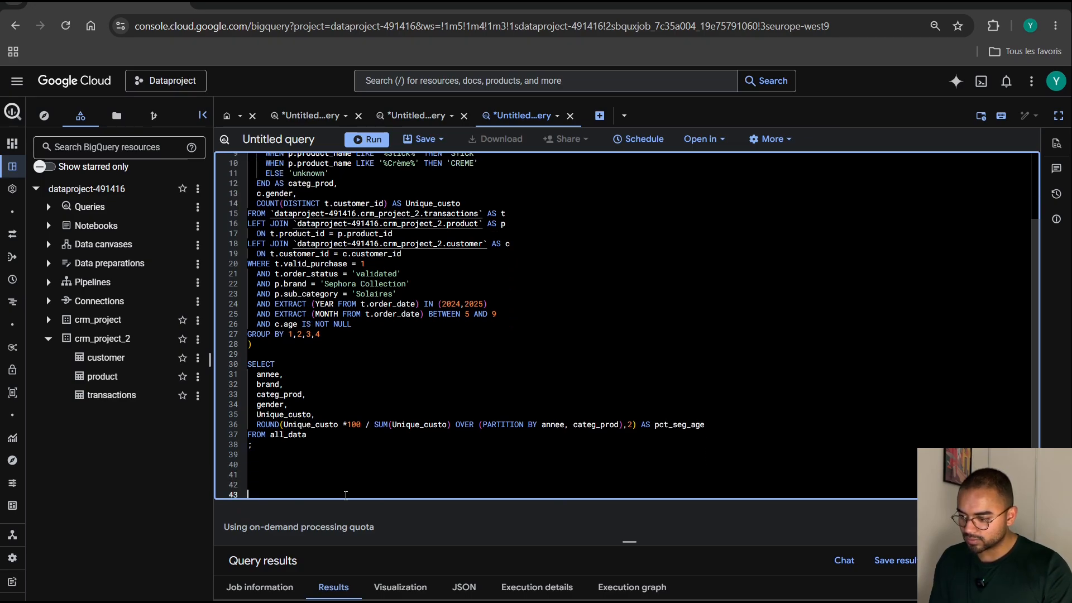
Below the gender query, write a query selecting gender from `dataproject-491416.crm_project_2.customer` with GROUP BY 1.
text(SELECT)
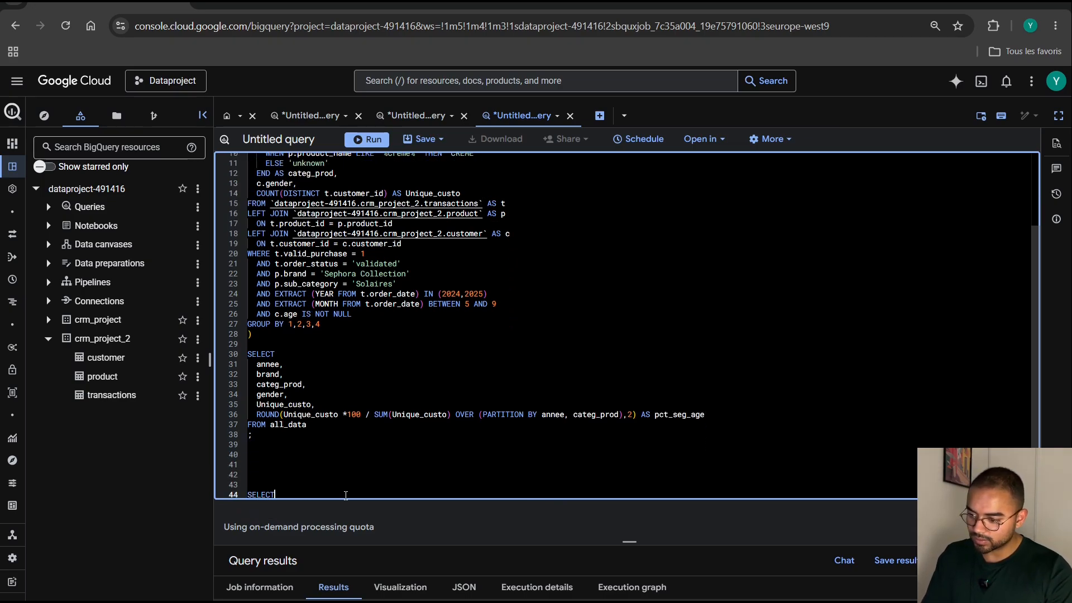
key(Return)
text(FROM)
key(ctrl+v)
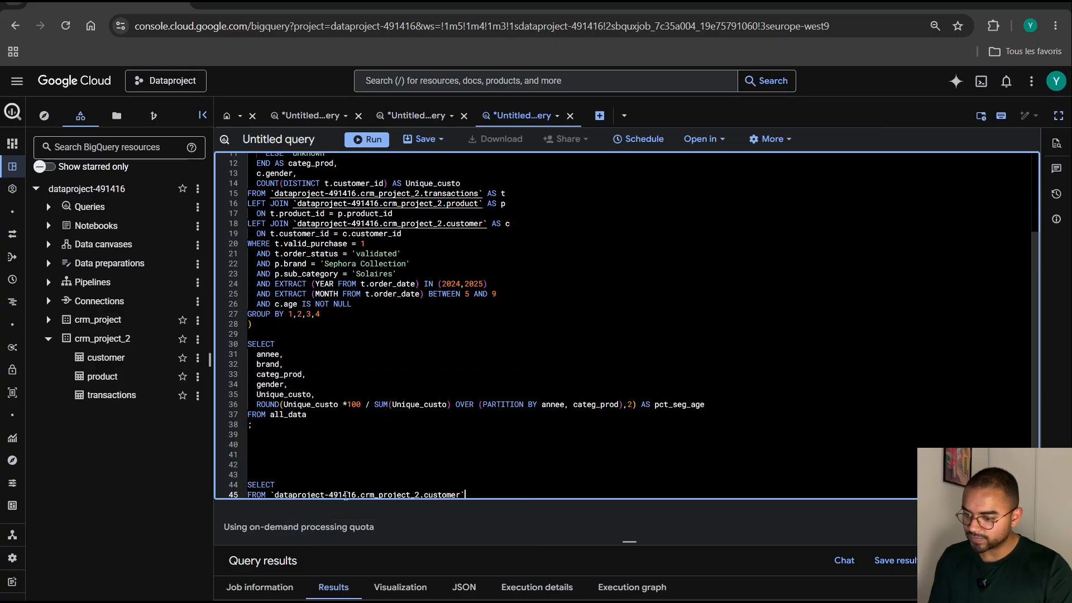
click(300, 481)
key(Return)
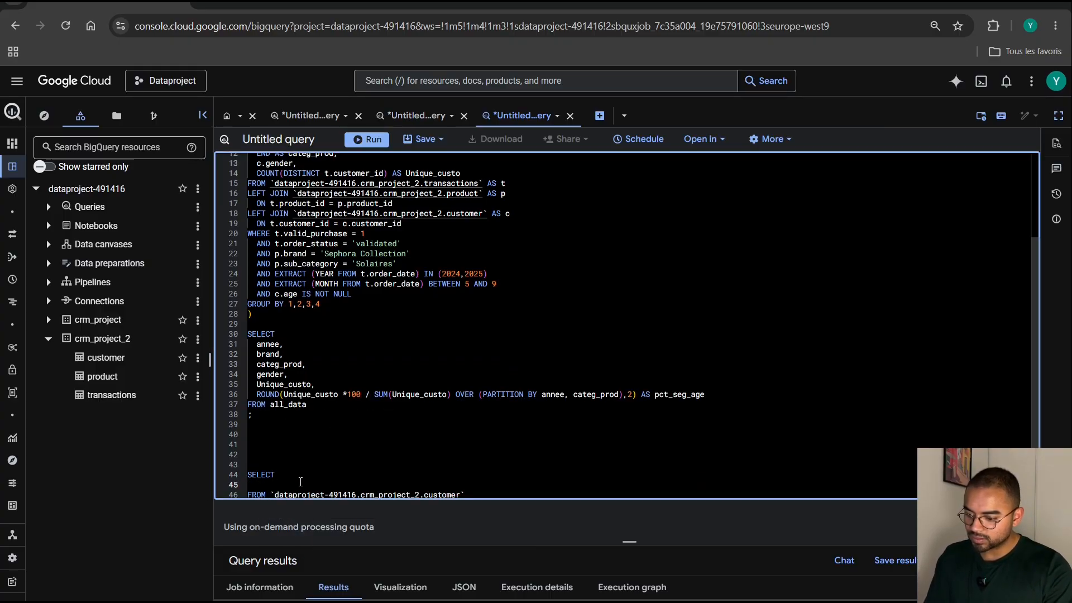
text(gender)
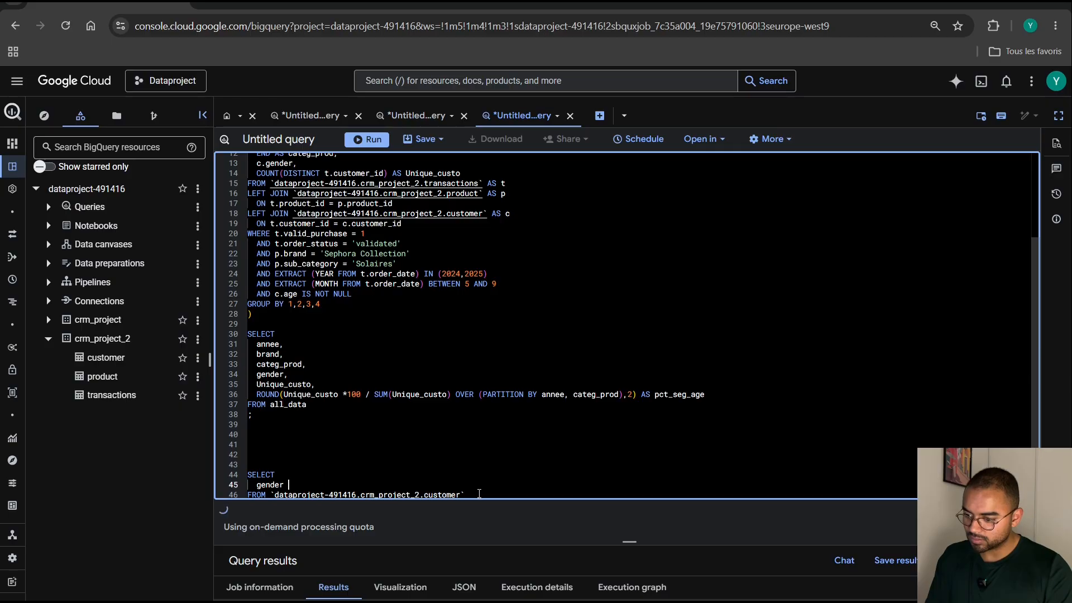
click(479, 494)
key(Return)
text(GROUP BY 1)
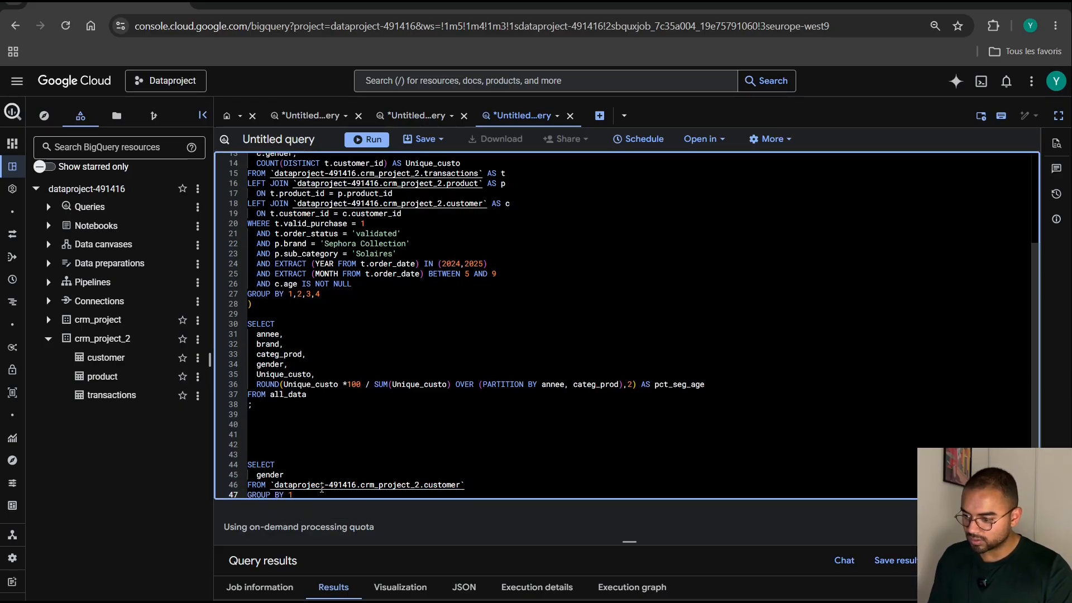
Run only the customer gender query, enlarge the results to examine the distinct gender values, and restore the editor's height.
drag(294, 495, 247, 464)
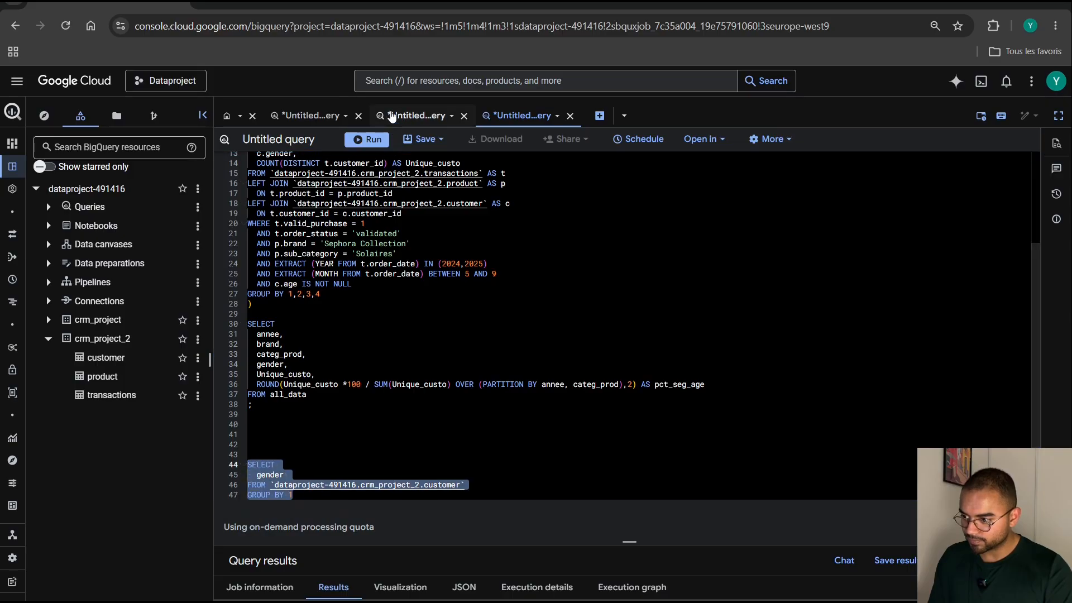
click(360, 137)
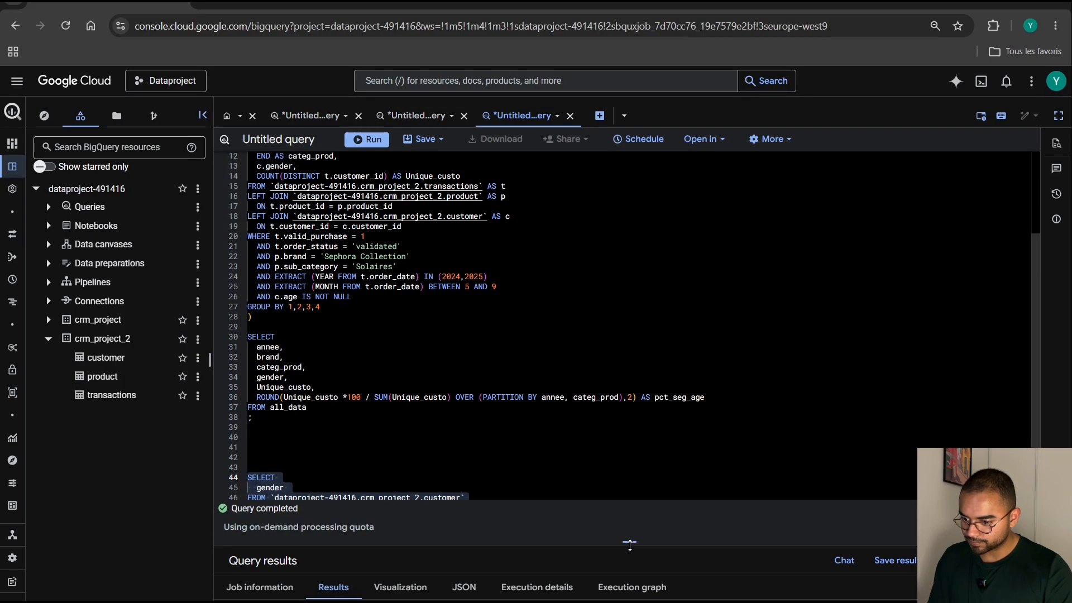
drag(630, 544, 617, 354)
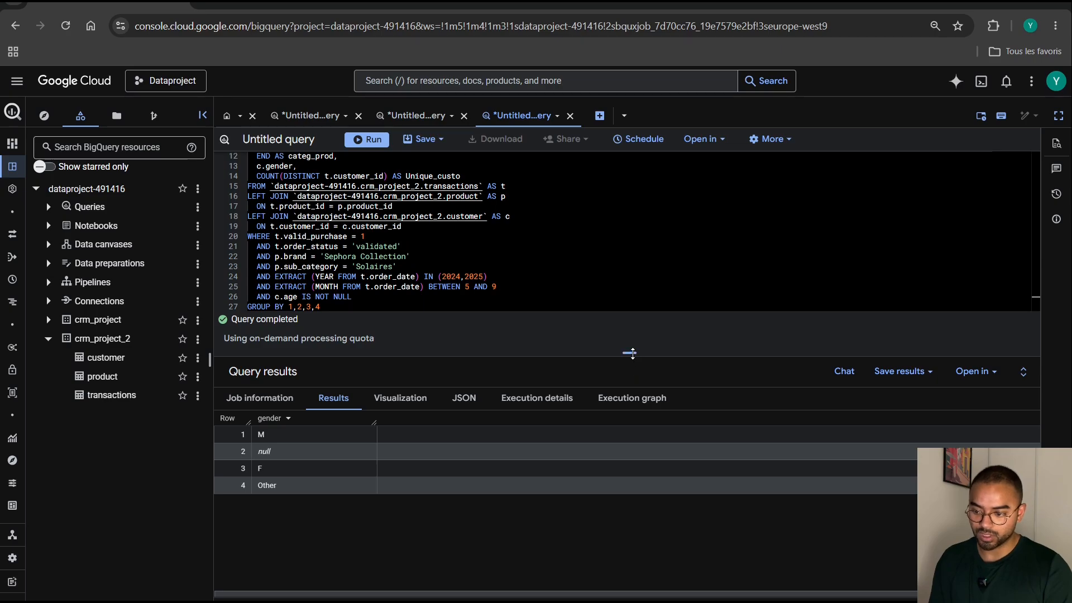
drag(629, 353, 628, 511)
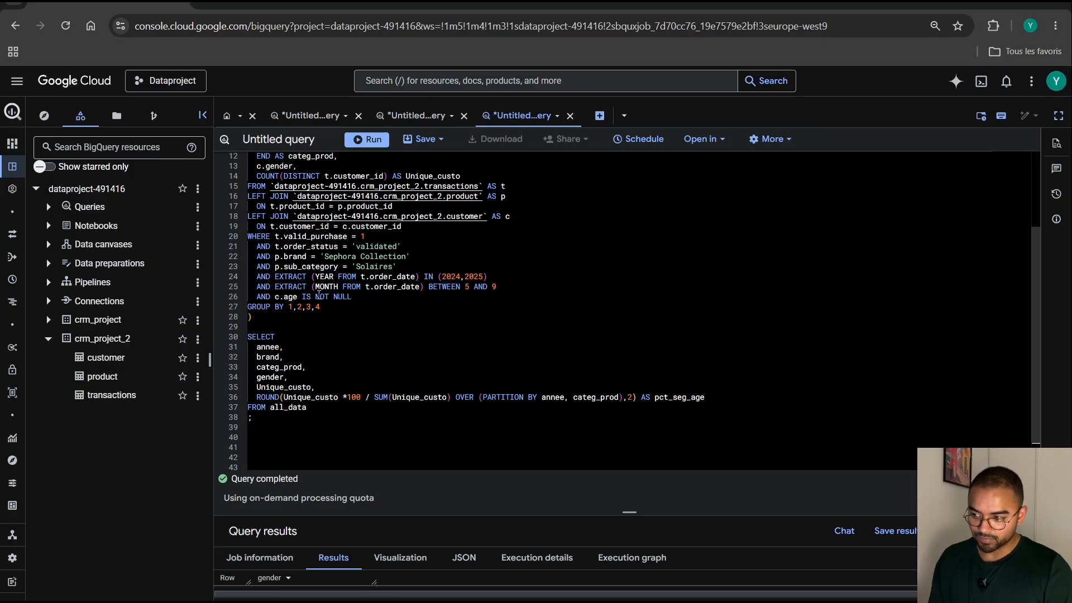
Replace the c.age IS NOT NULL condition in the all_data subquery with AND c.gender IN ('M','F').
drag(368, 297, 258, 292)
key(BackSpace)
text(AND)
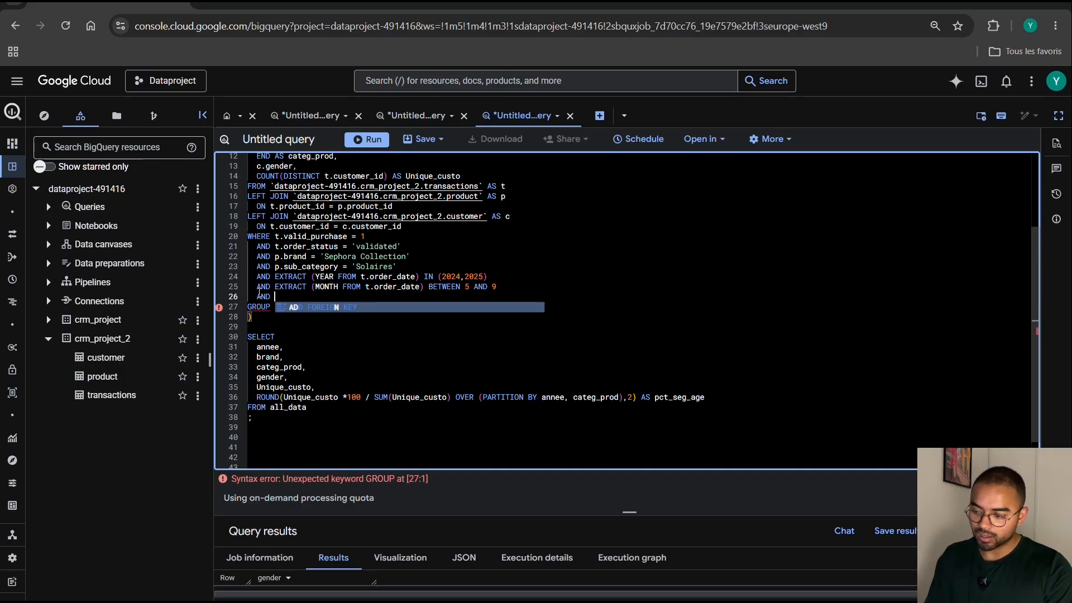
text( c.gend)
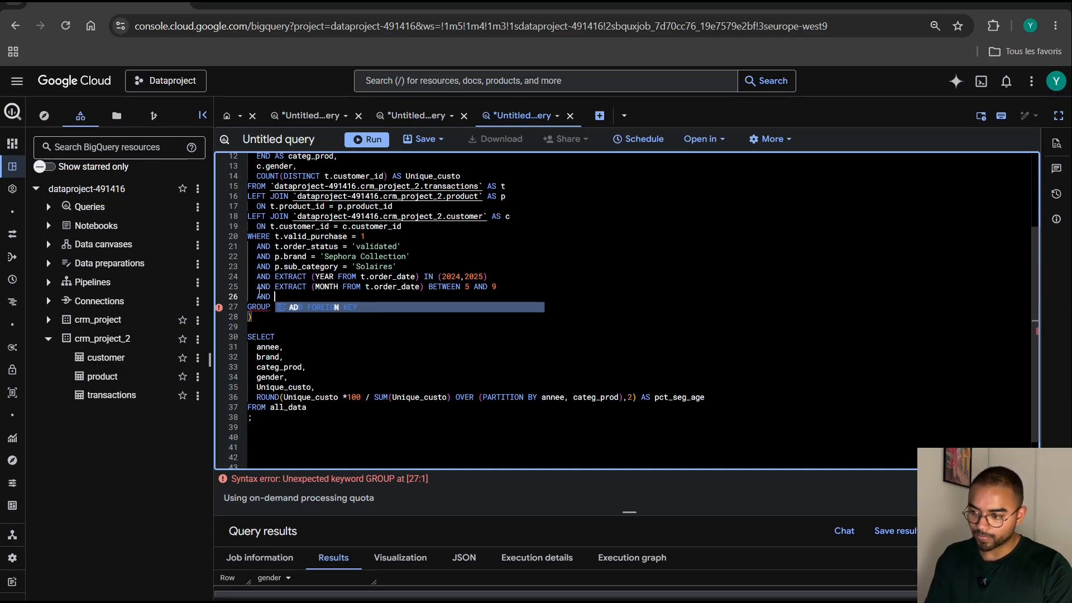
text(er )
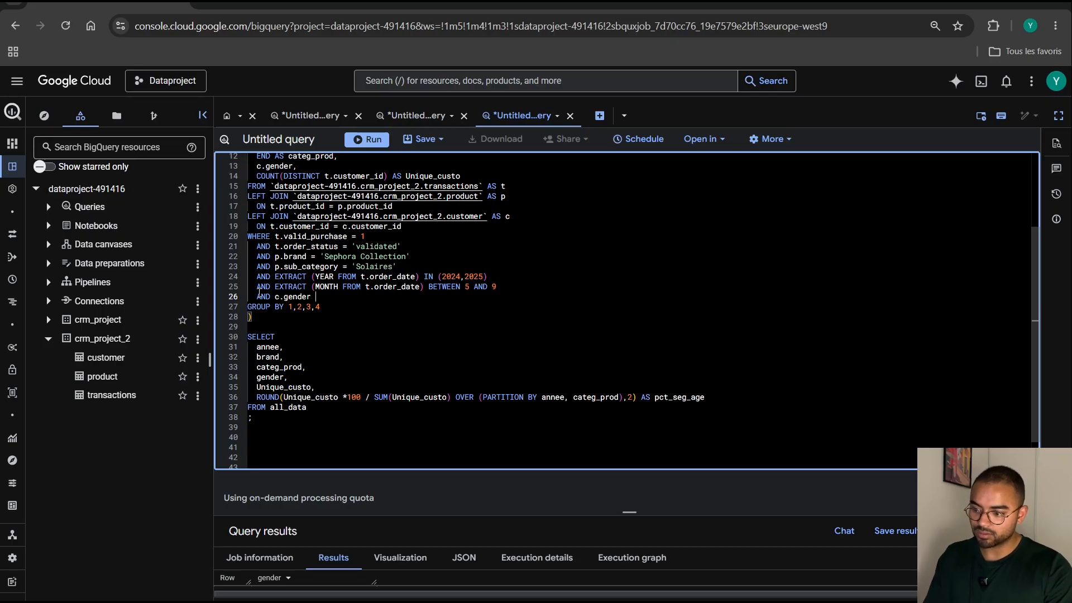
text(IN )
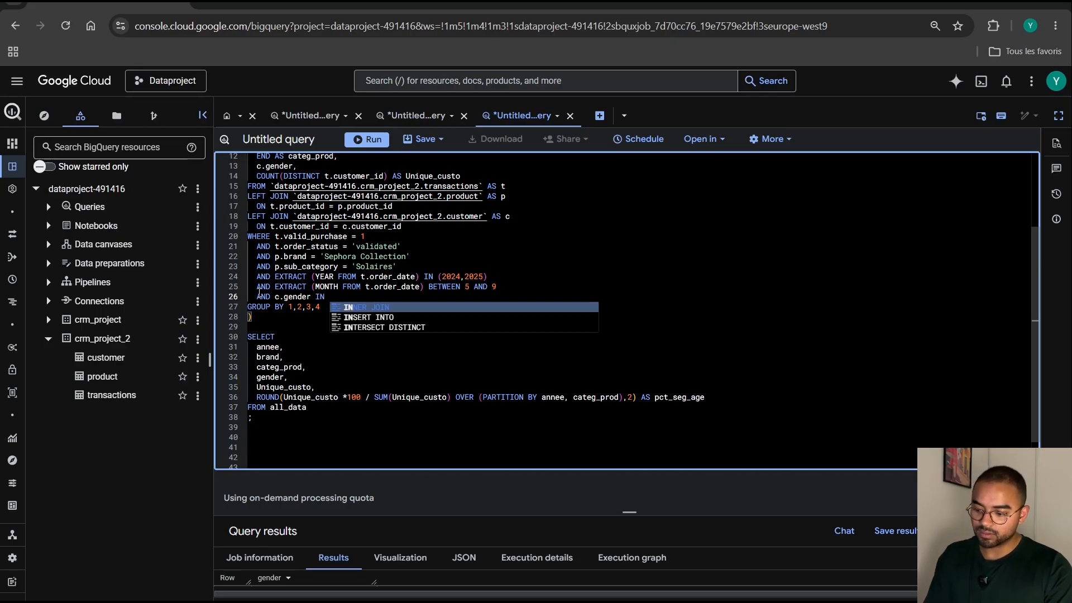
text(('M')
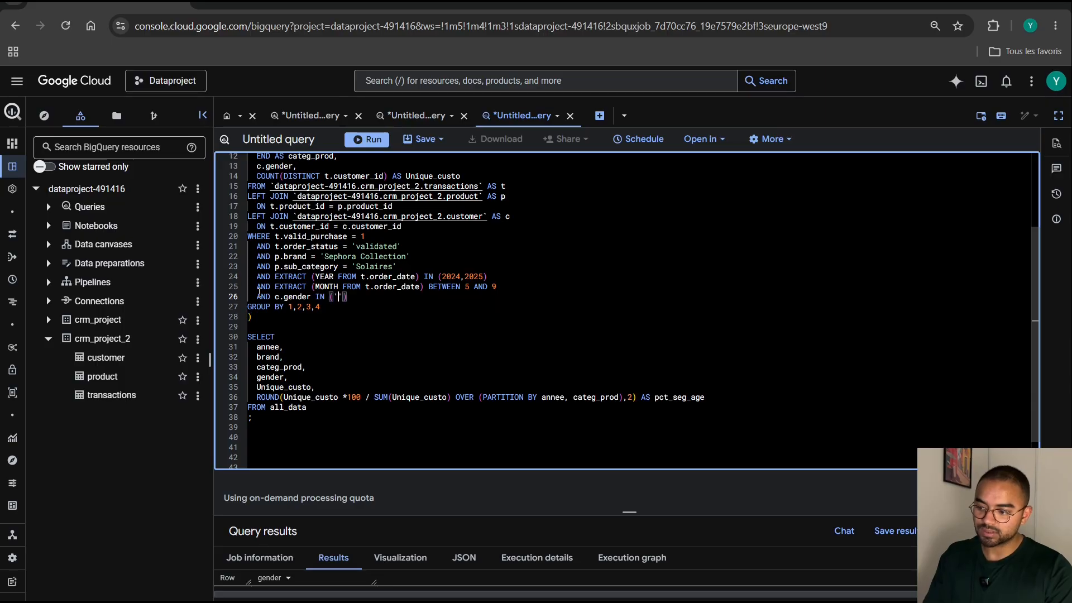
text(, ')
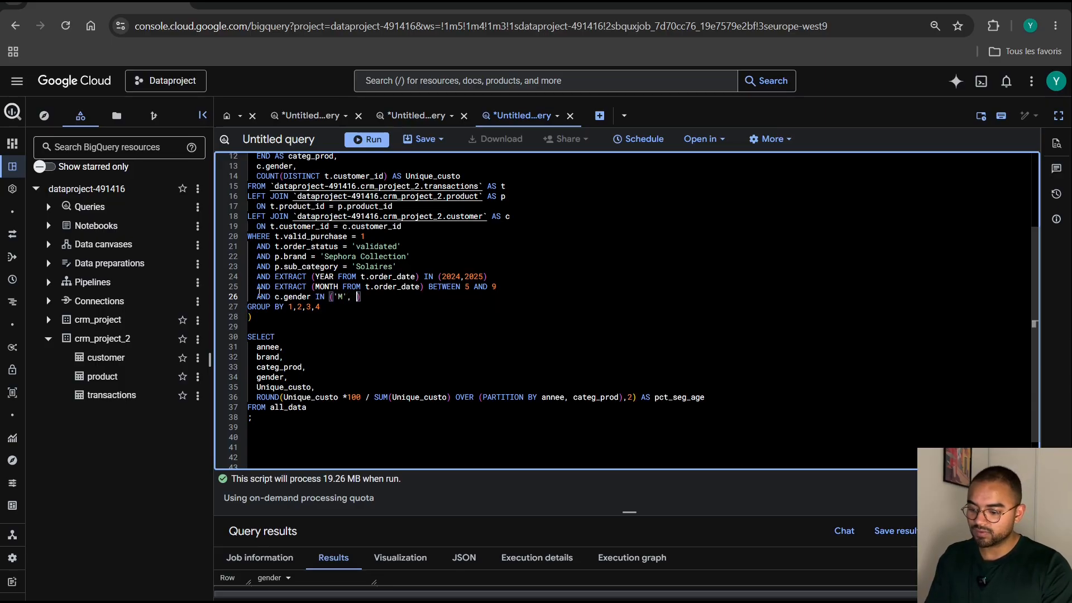
text(F)
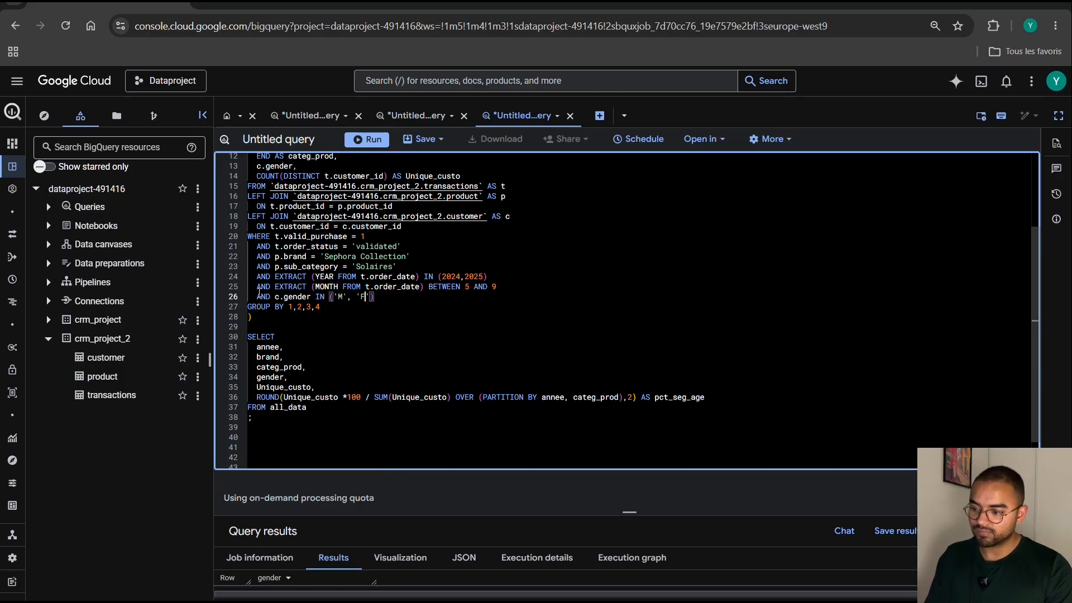
key(Left)
key(Left)
key(BackSpace)
key(Right)
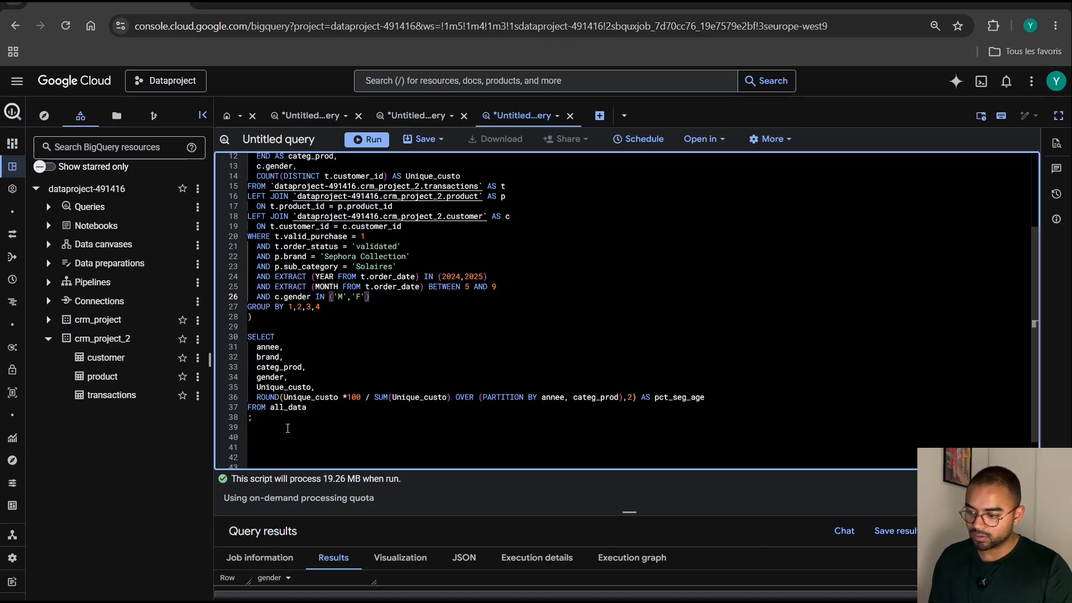
Run the gender distribution query, enlarge the results to examine the percentages by gender, and restore the editor's height.
key(ctrl+a)
click(369, 139)
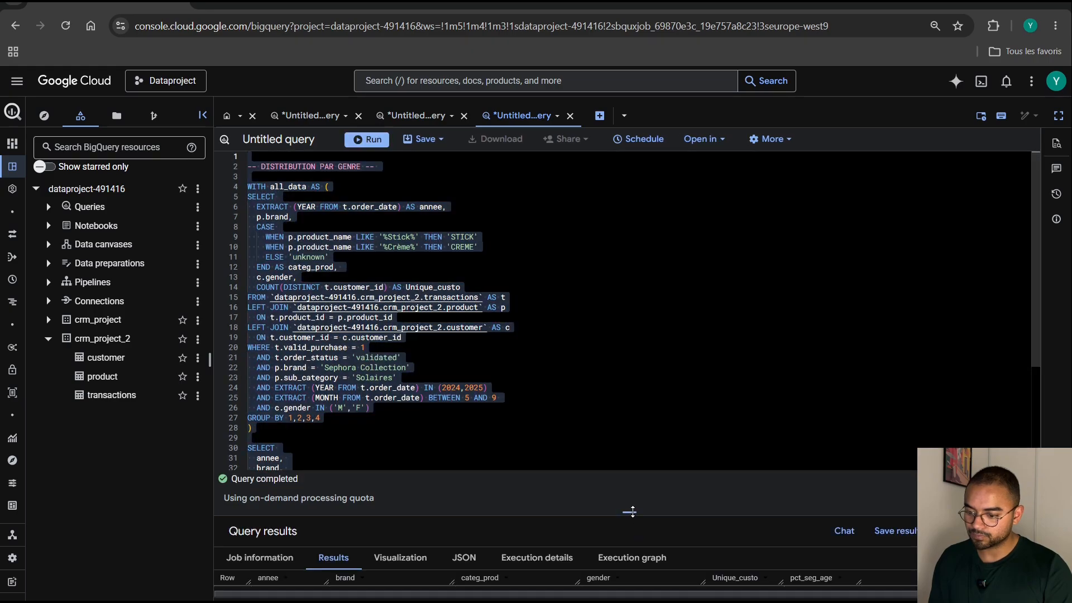
drag(629, 512, 660, 302)
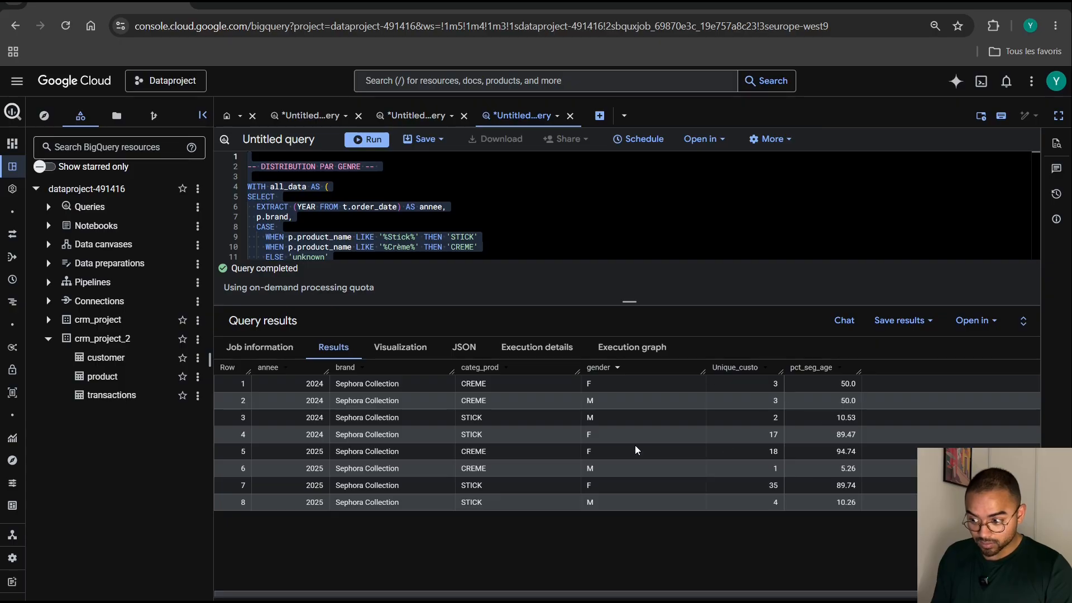
drag(630, 306, 609, 490)
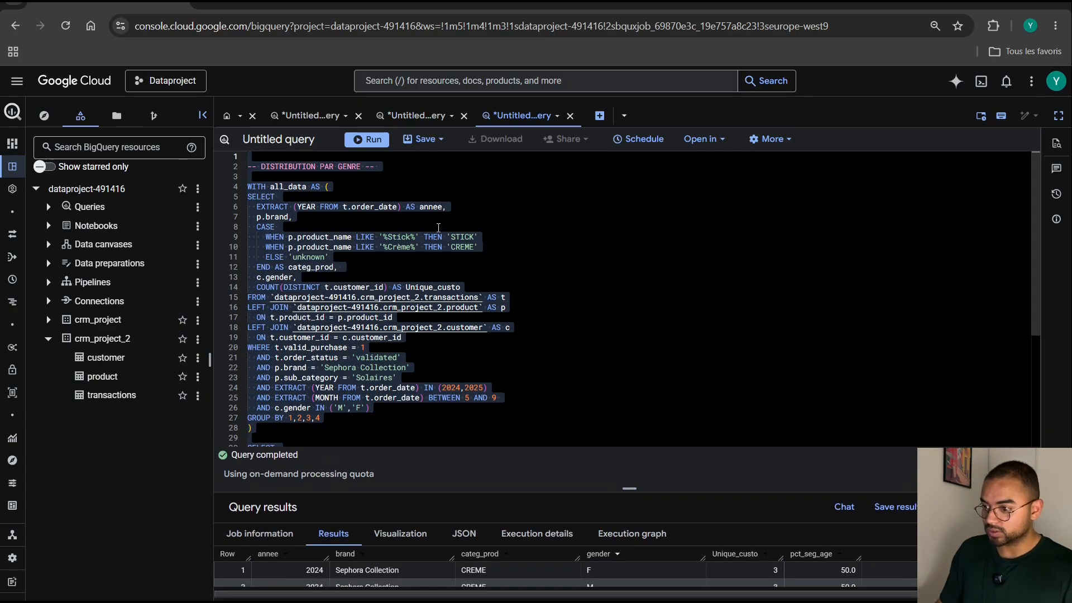
Glance over the existing queries, open a new blank query, and head it with the comment "-- ARBRE DACHAT --" followed by a blank line.
click(321, 117)
click(420, 118)
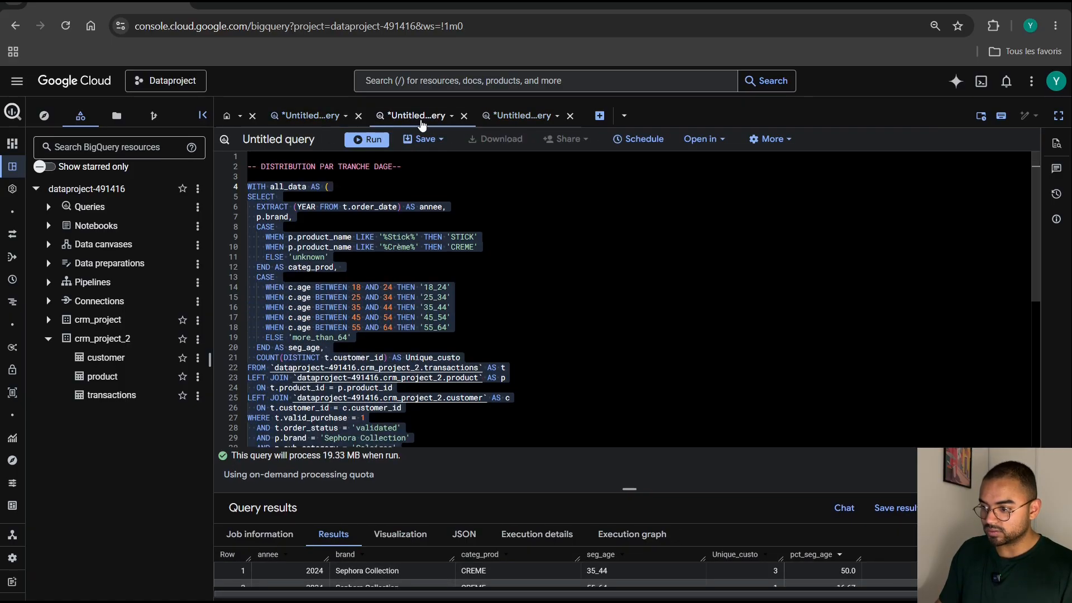
click(522, 116)
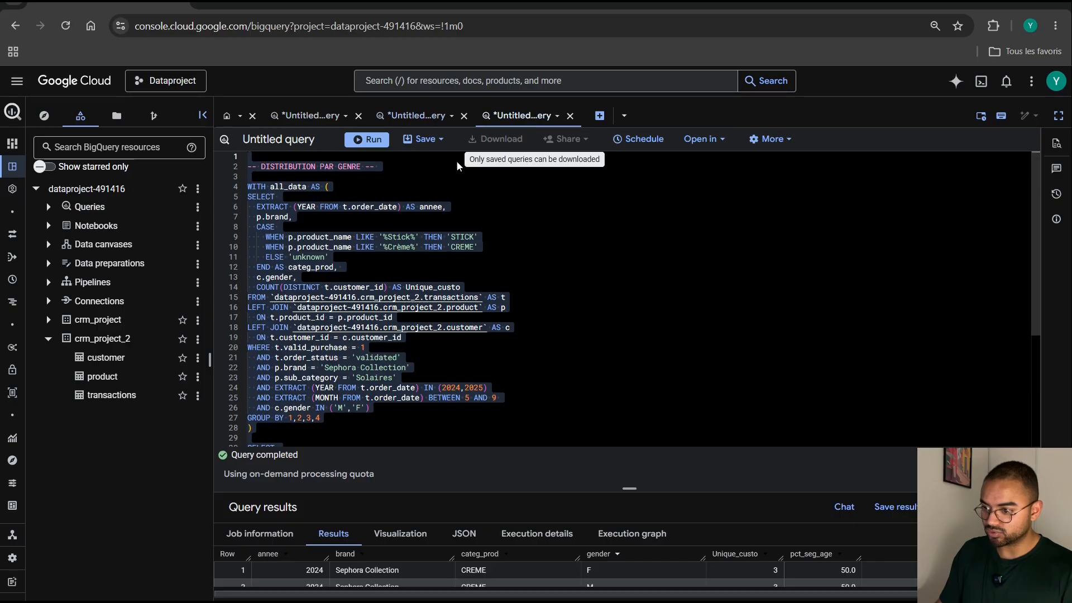
click(599, 115)
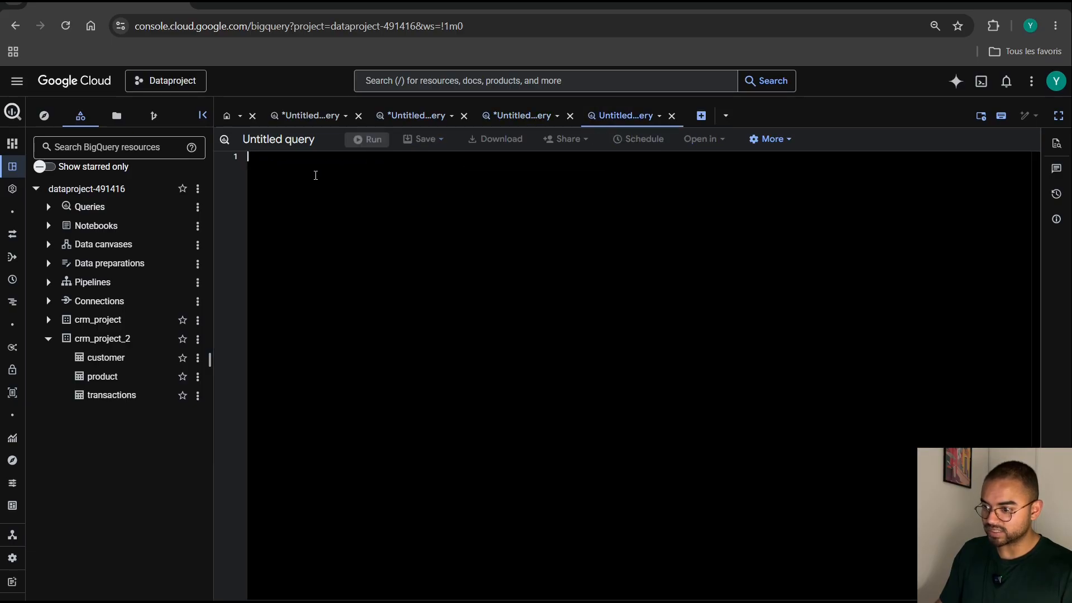
key(Return)
text(-- A)
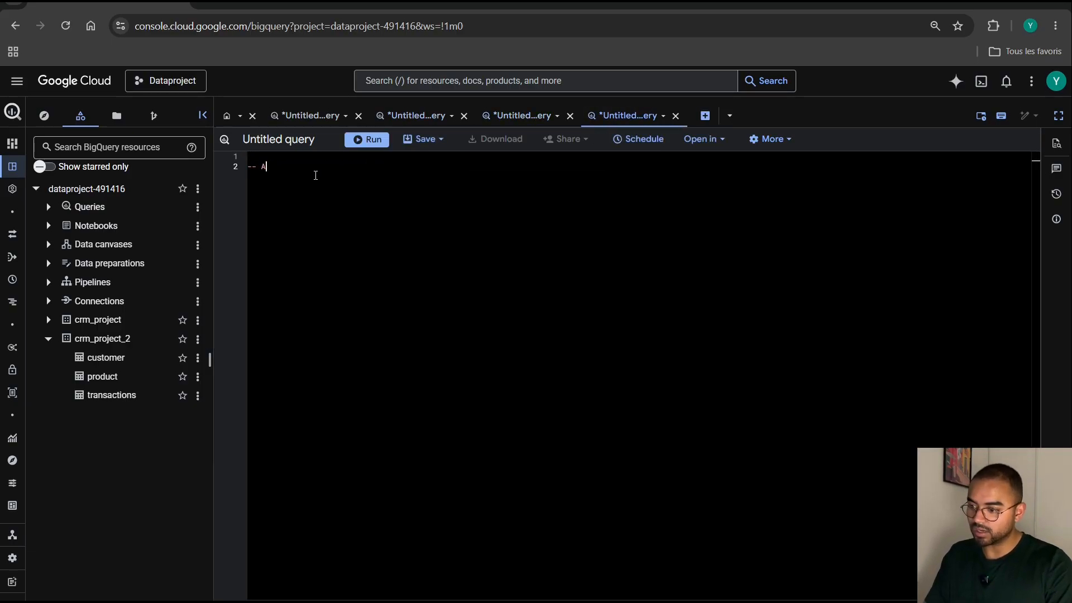
text(RBRE DACHAT )
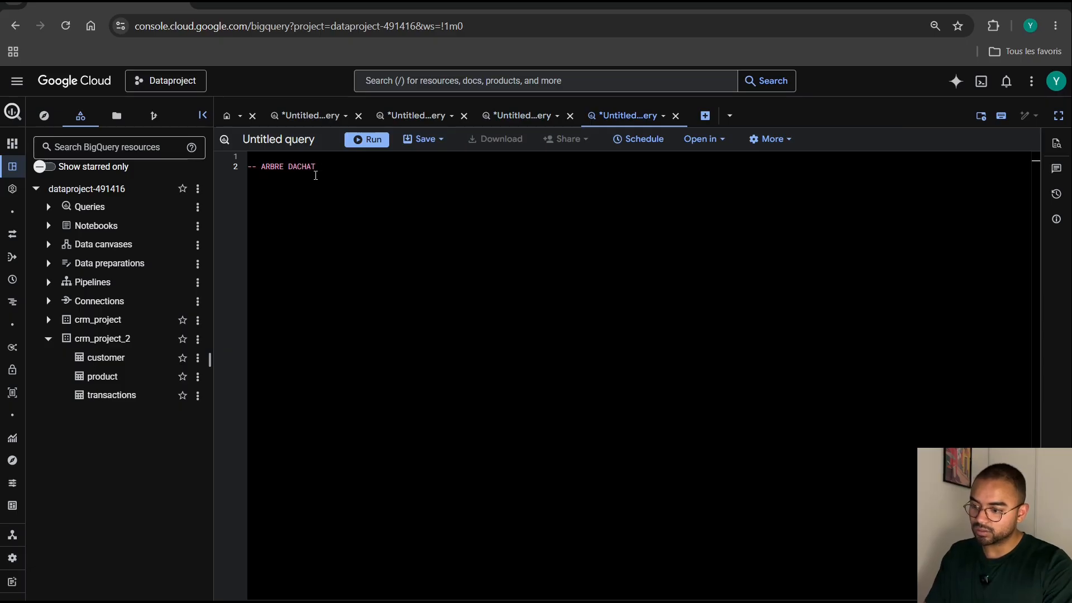
text(--)
key(Return)
key(Return)
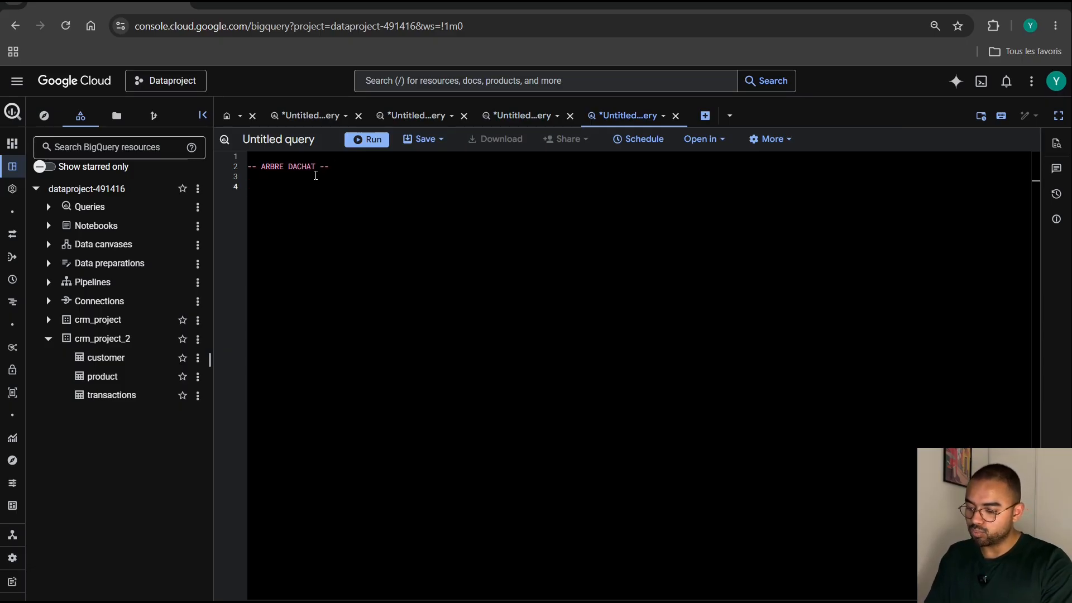
Add the comment line "-- Revenue" below the heading, with an empty line directly after it.
text(S- )
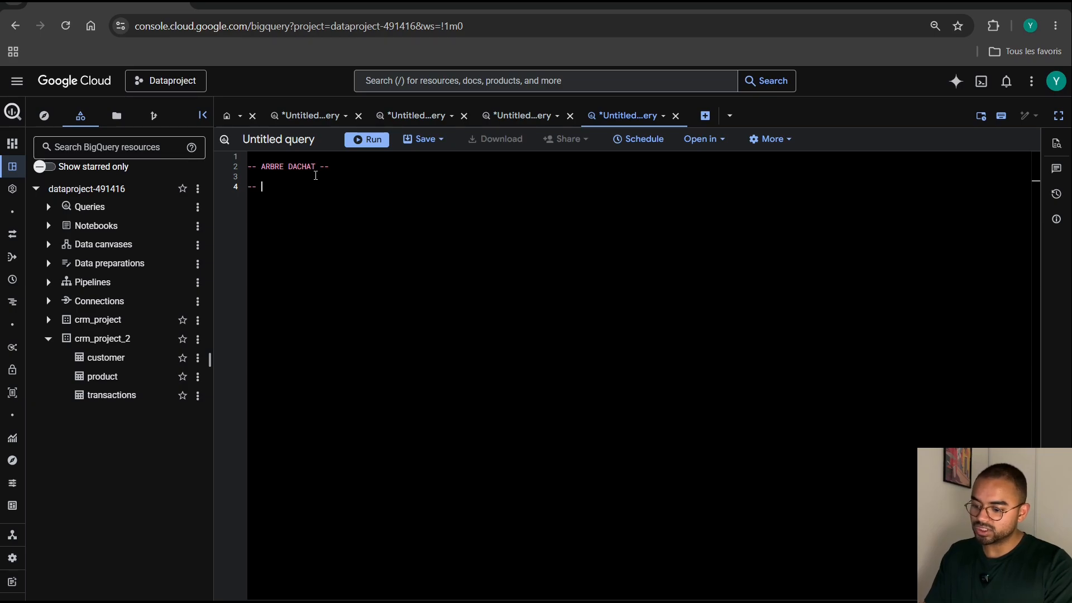
text(Revenue)
key(Return)
key(Return)
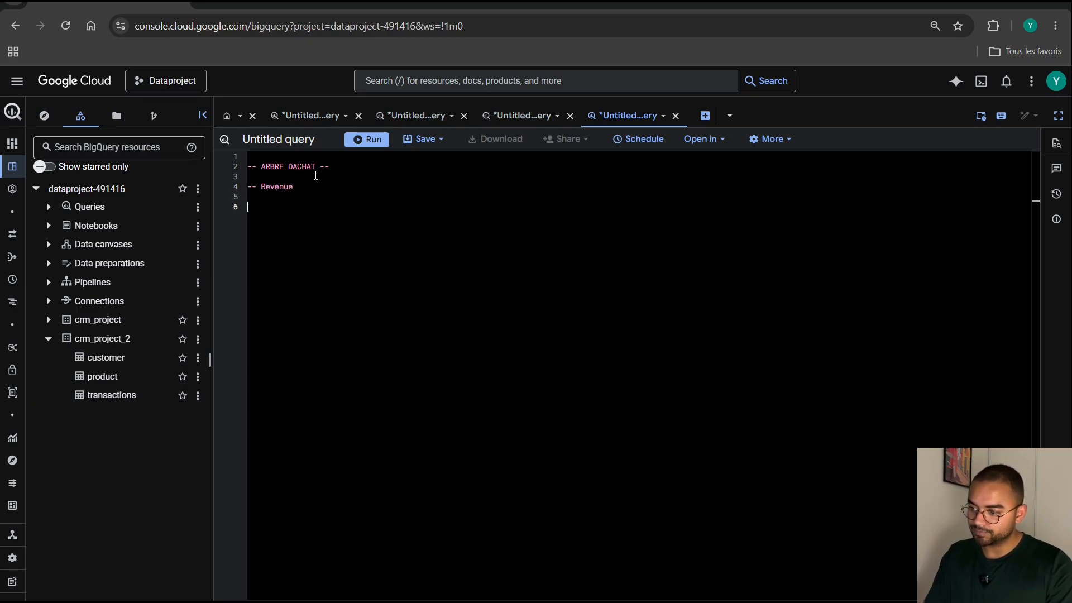
key(BackSpace)
text(--)
key(BackSpace)
key(BackSpace)
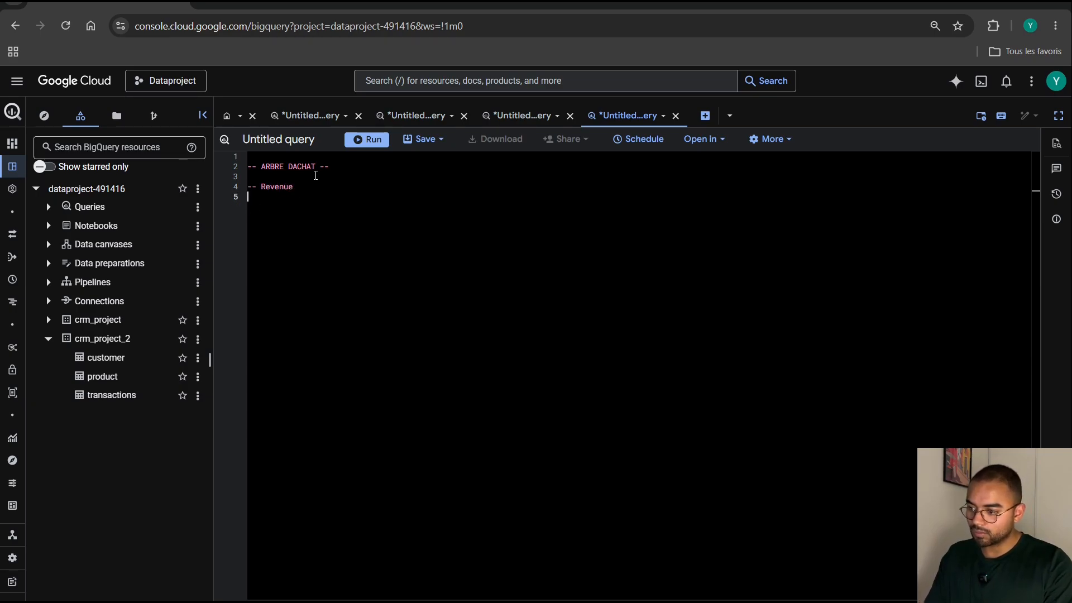
Add the comment "-- Number of unique customer" beneath Revenue, indented two levels.
key(Tab)
key(Tab)
text(-)
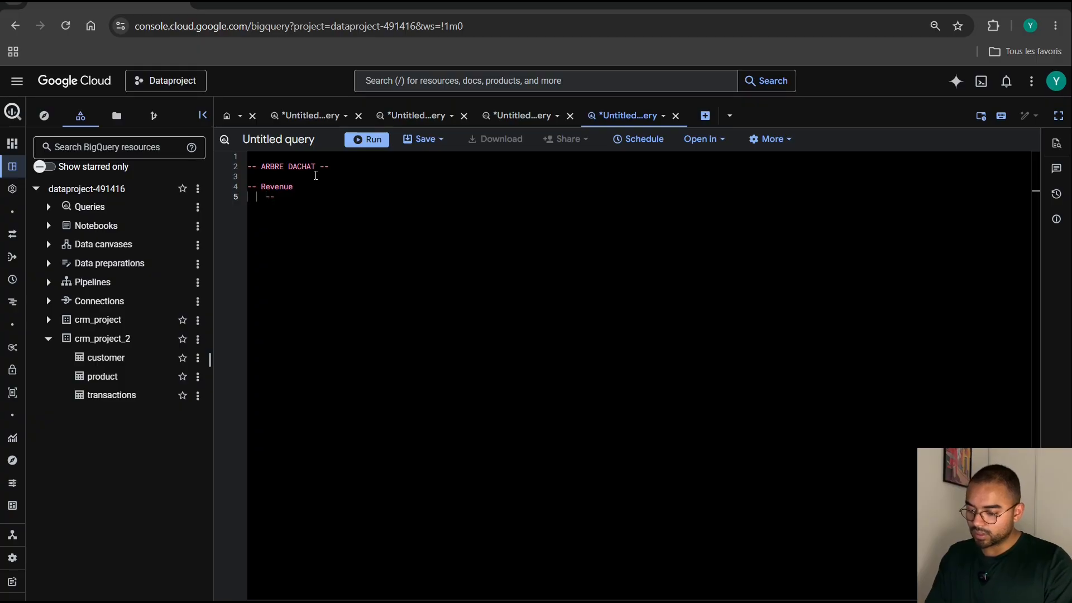
text(- Number of )
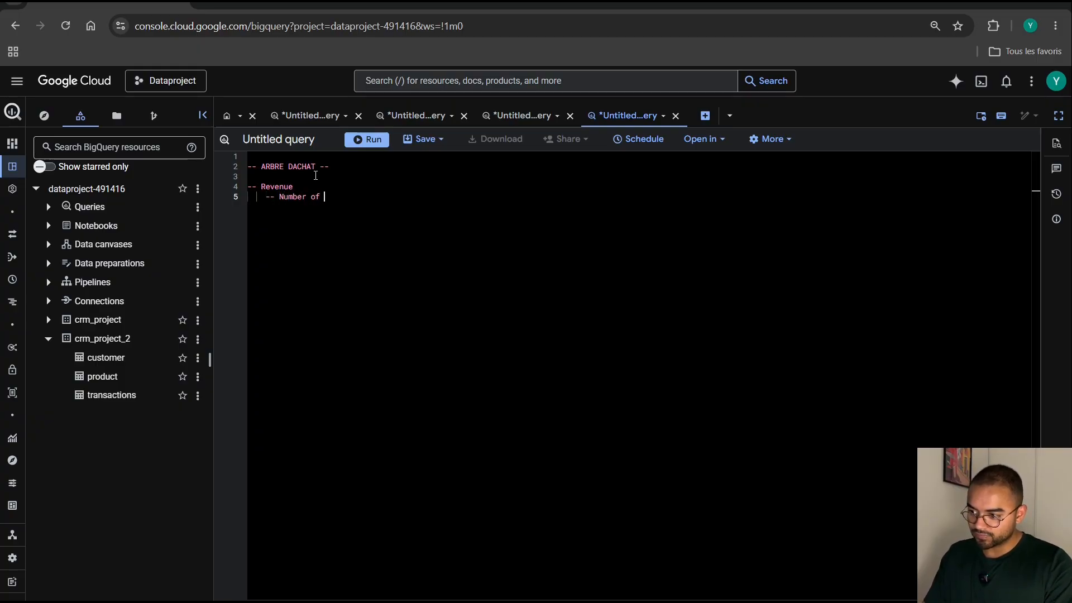
text(unique custim)
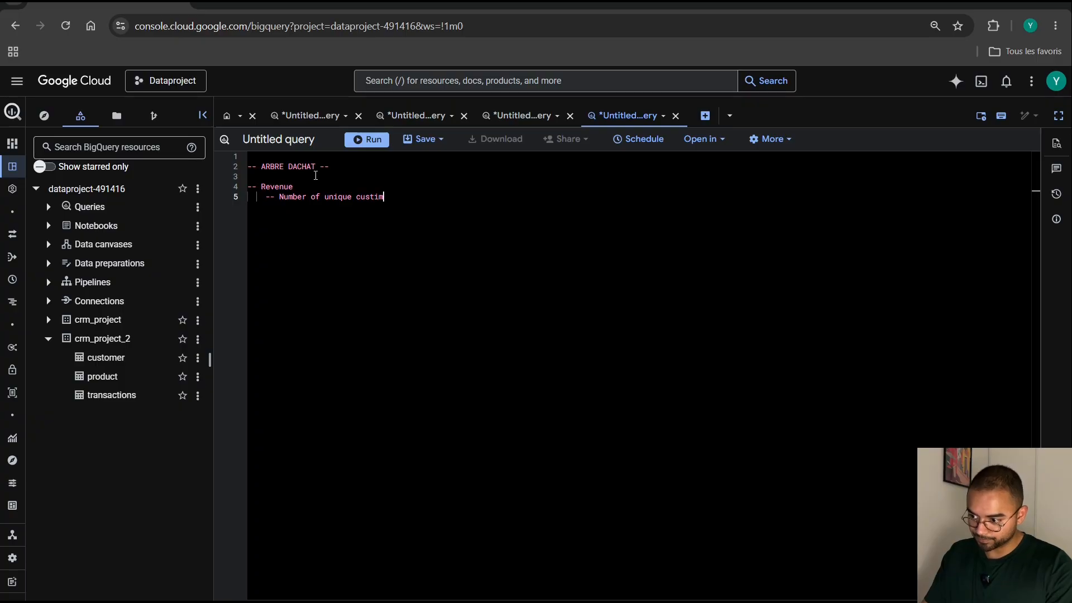
text(omer)
Add the comment "-- Revenue per customer" beneath the unique customer line, at the same indentation.
key(Return)
text(-- )
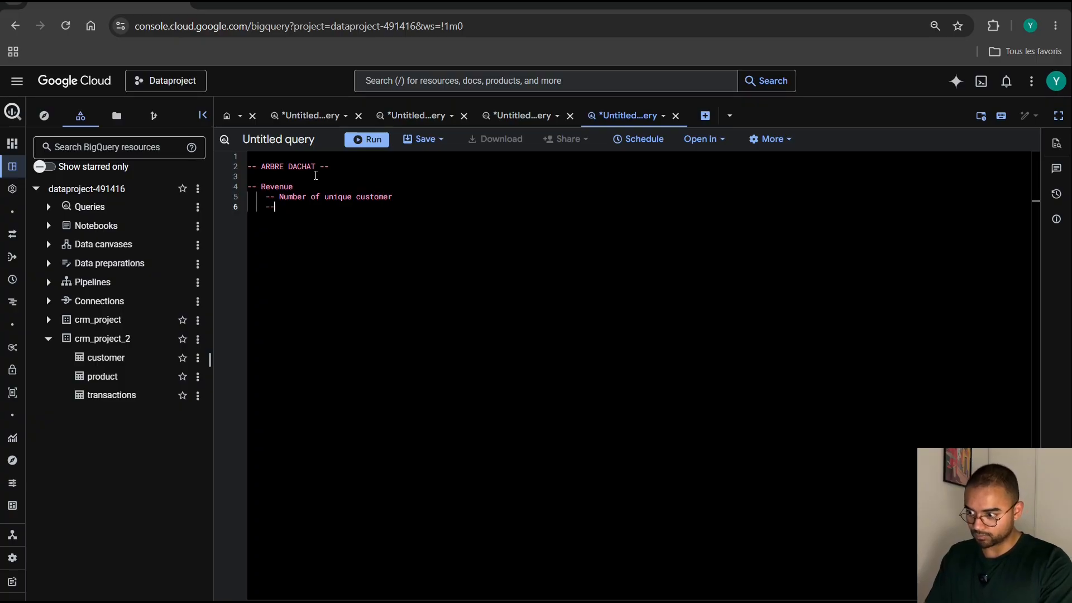
text(R)
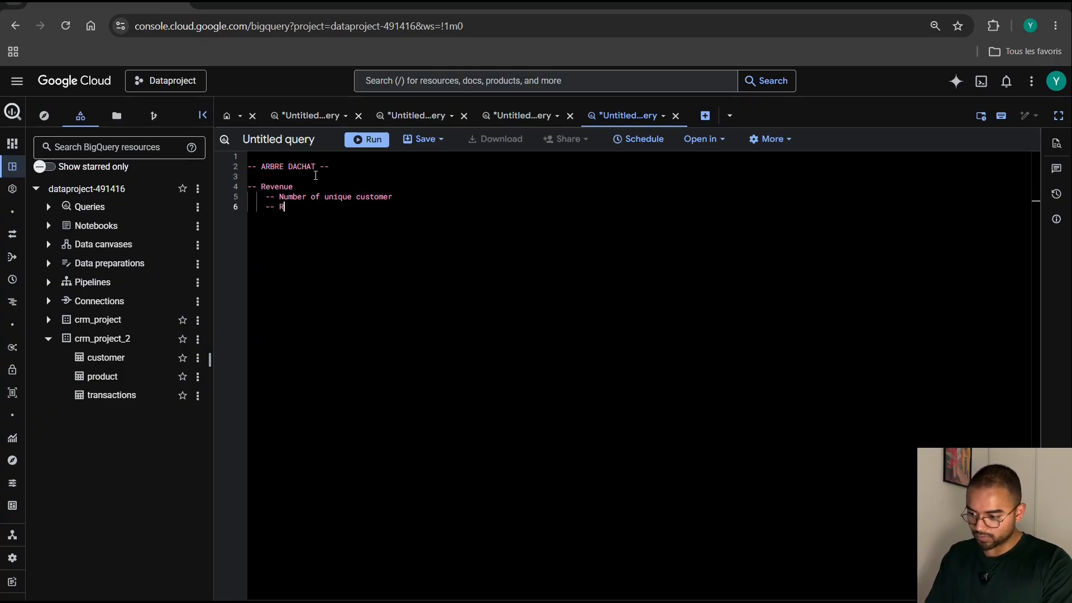
text(evenue per c)
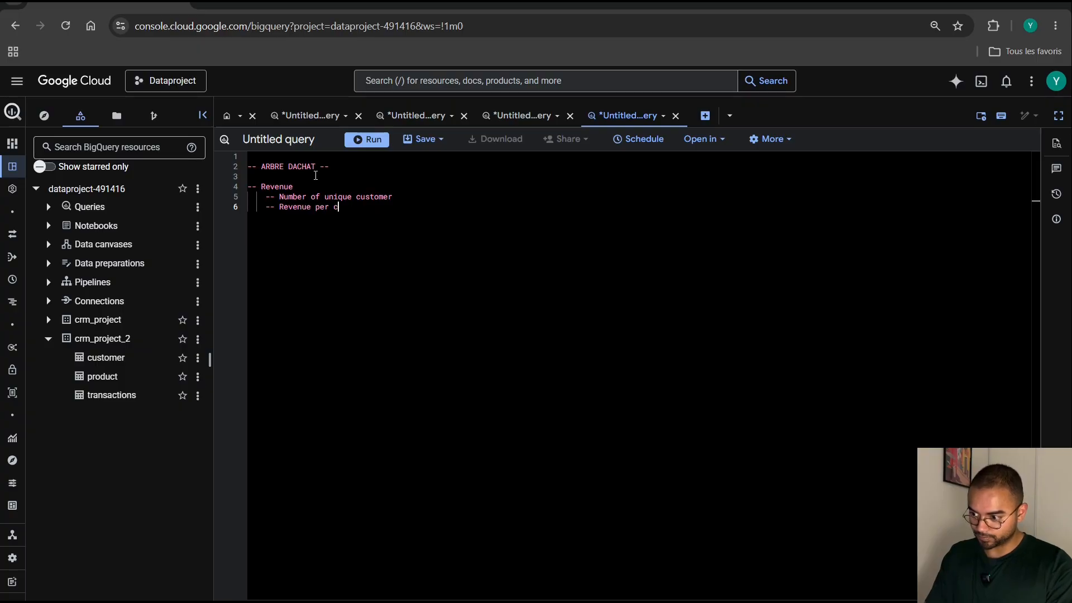
text(ustomer)
key(Return)
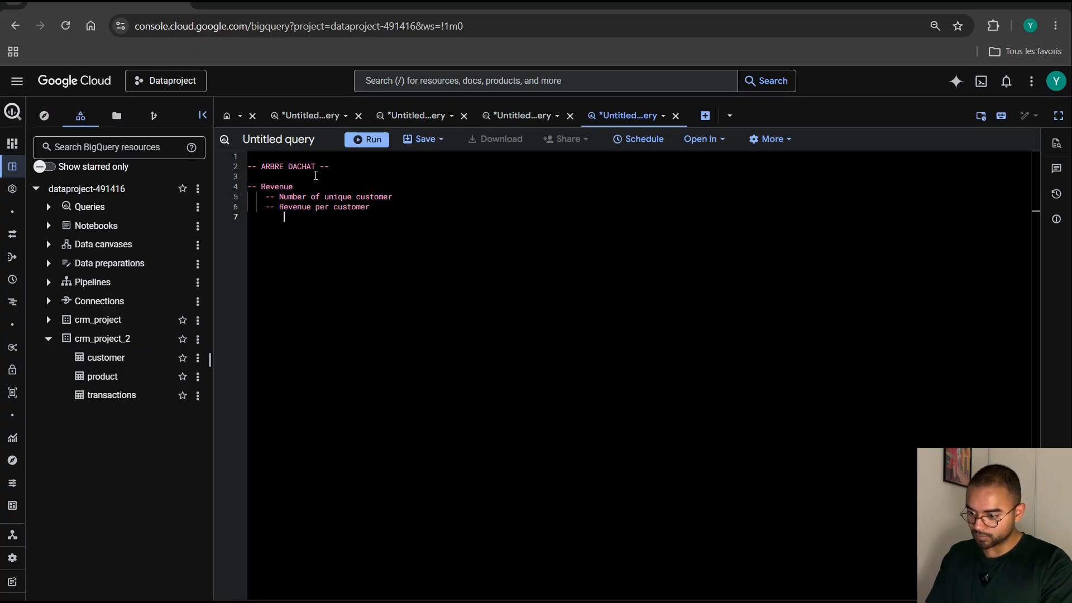
Add the comment "-- AOV: Average order Value" beneath Revenue per customer, indented deeper than that line.
text(-- AOV)
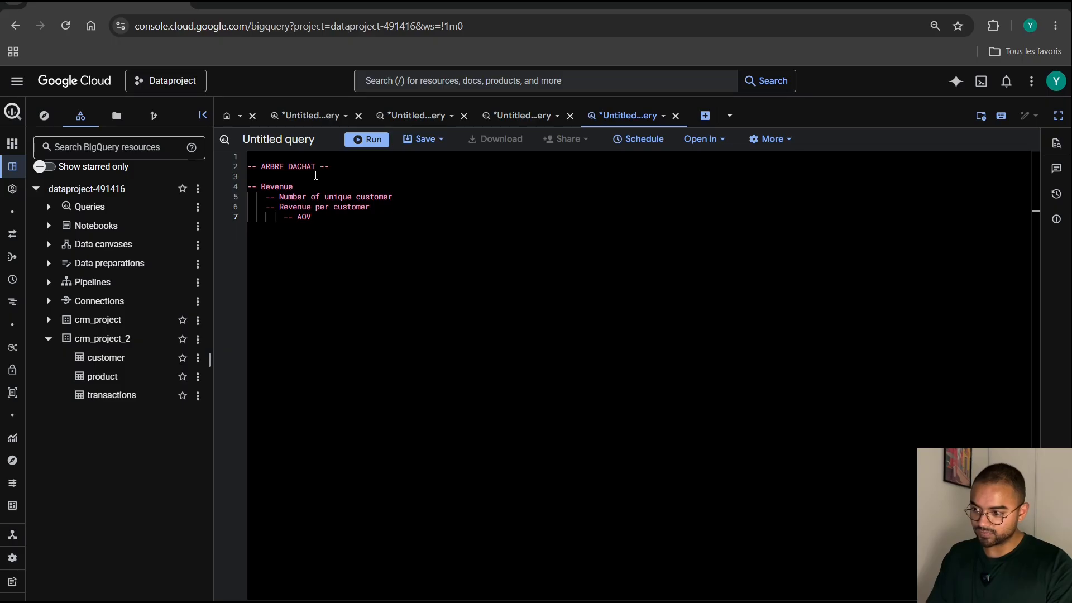
text(: Ave)
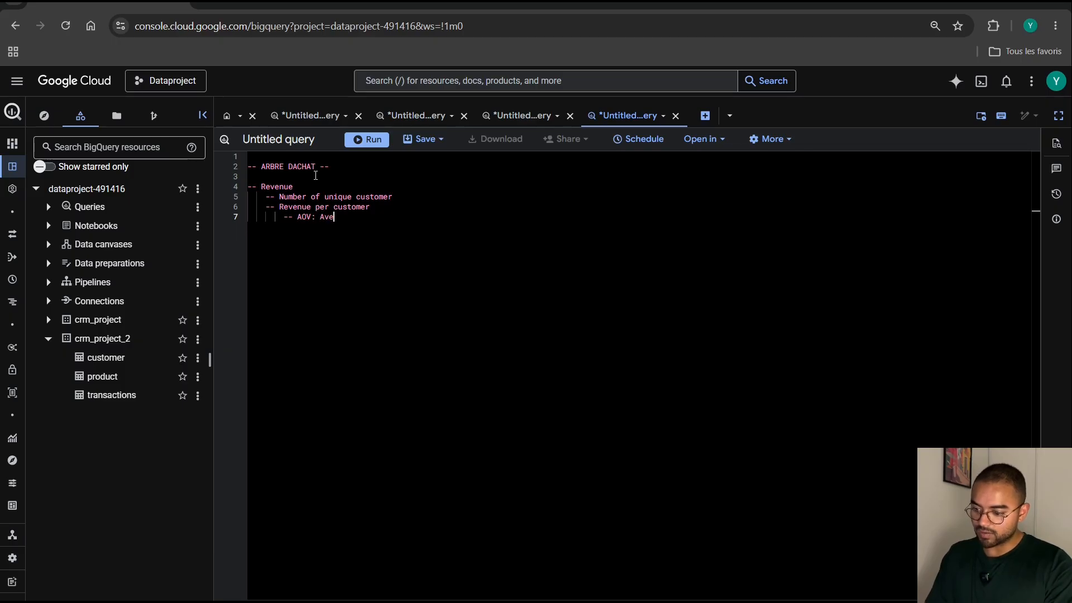
text(rage order V)
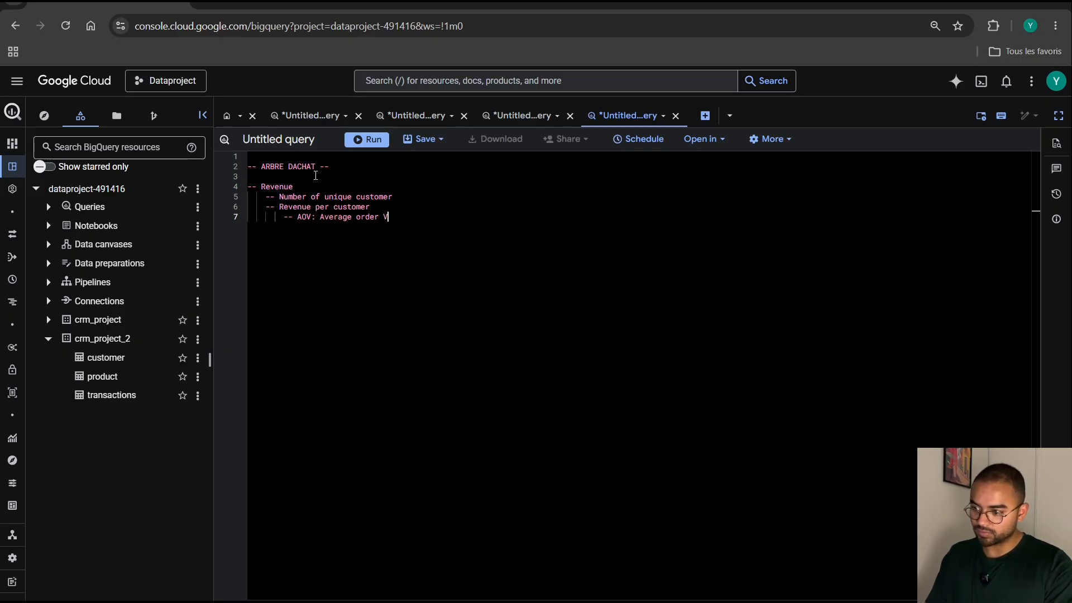
text(alue)
key(Return)
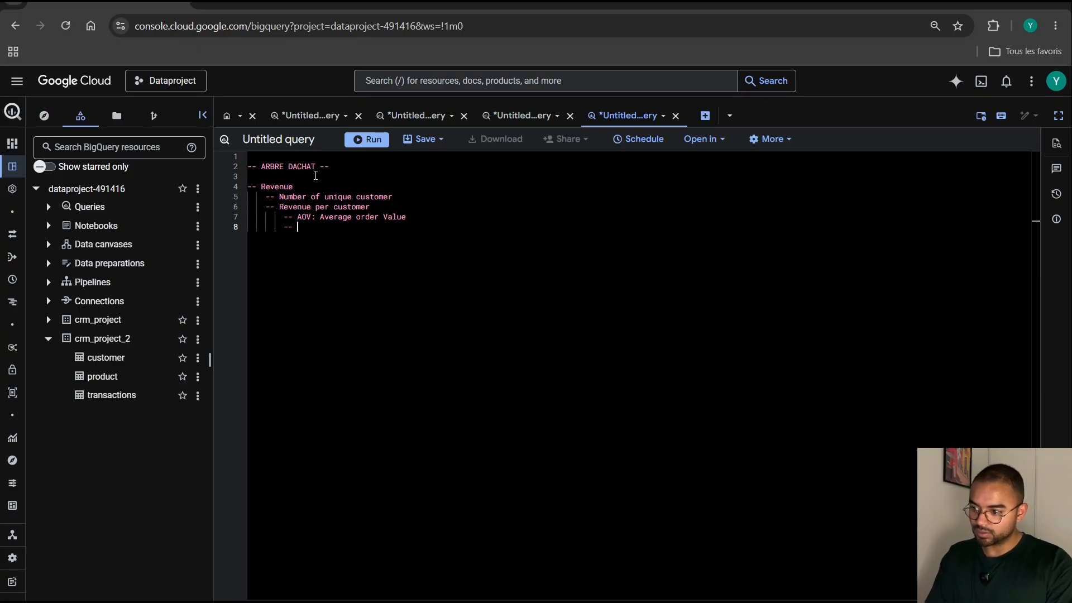
Add the comment "-- Purchase Frequency" below the AOV line, at the same indentation.
text(-- )
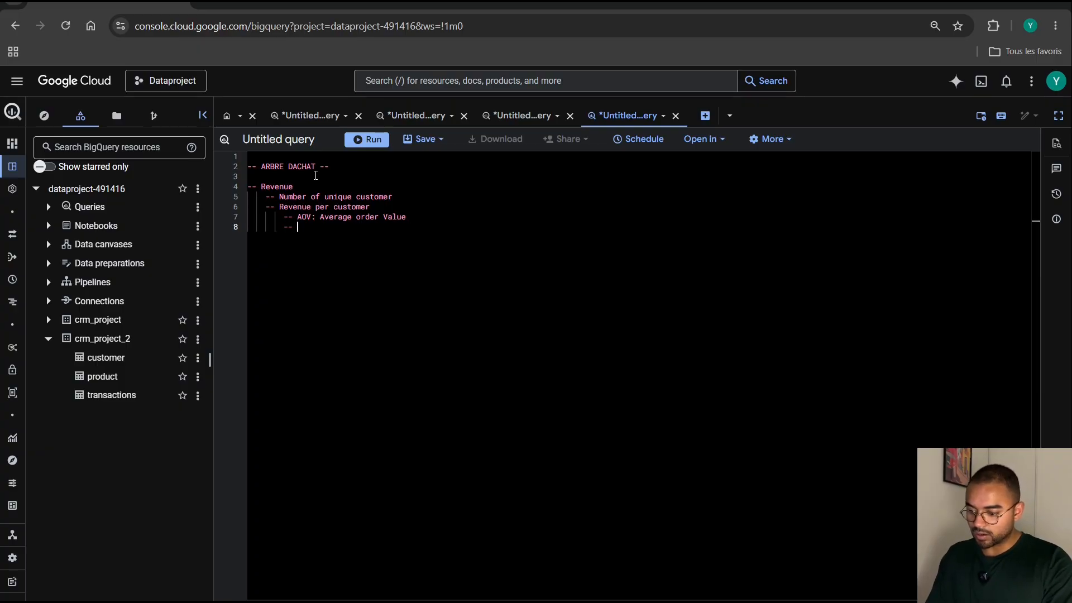
text(Purchase )
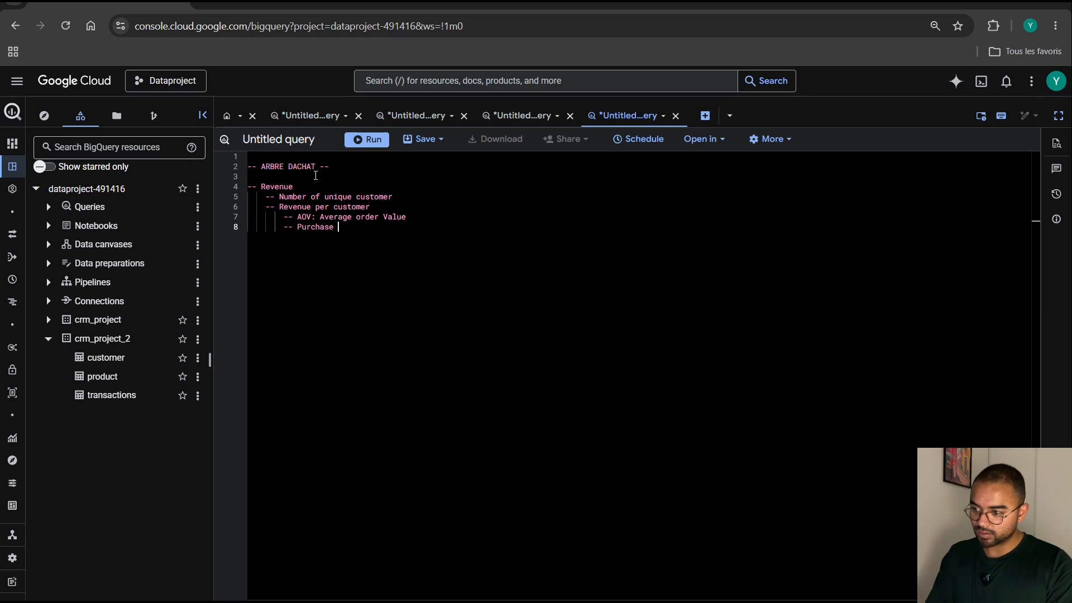
text(Frequenc)
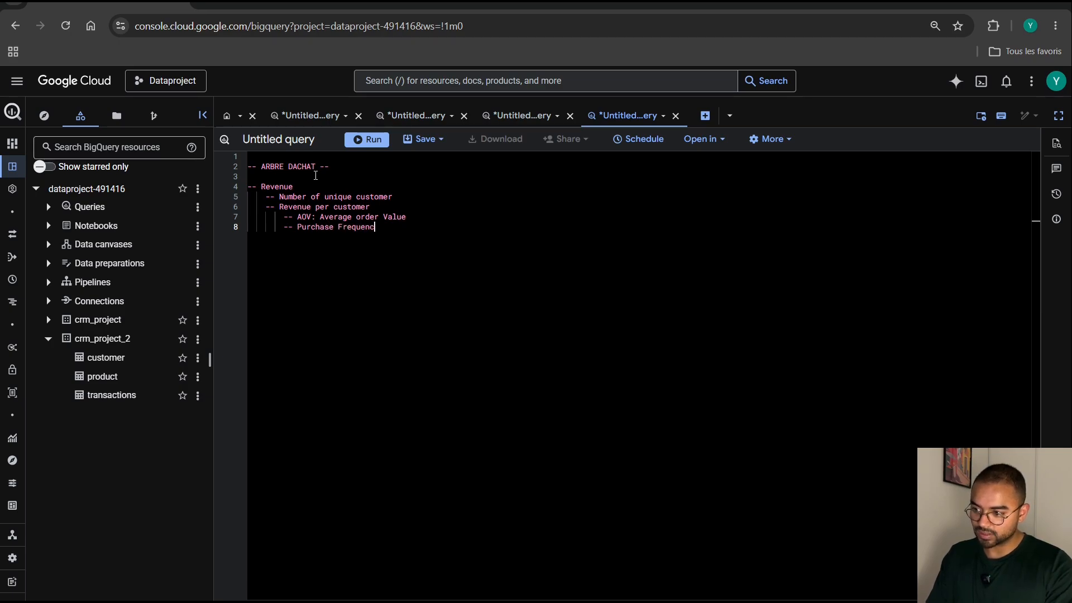
text(y)
key(Return)
Add the comment "-- Unit price" beneath Purchase Frequency, indented deeper than that line.
text(-- )
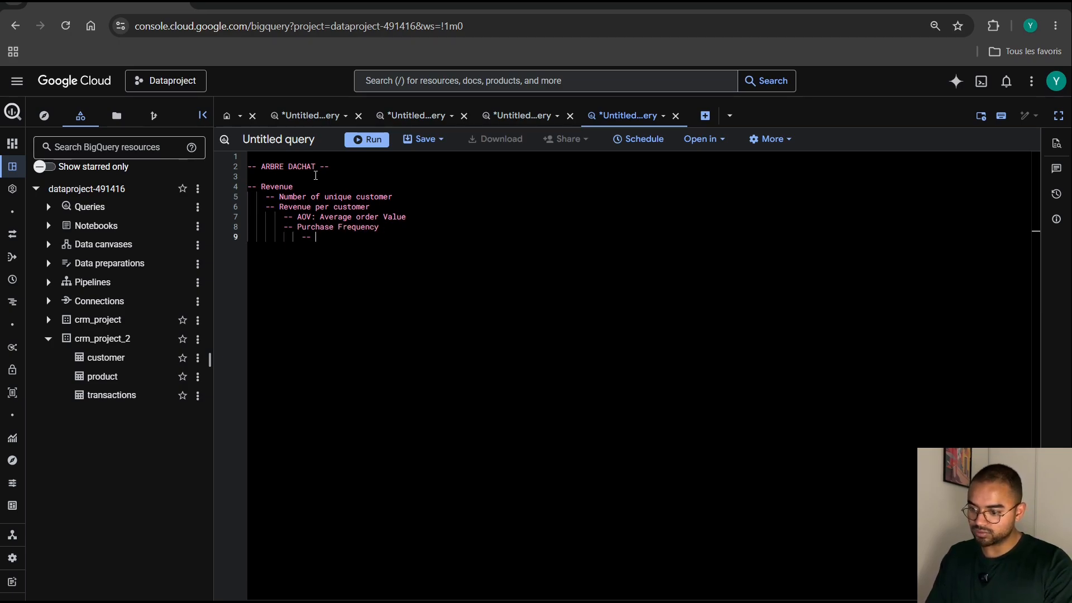
text(Unit ^rice)
key(BackSpace)
key(BackSpace)
key(BackSpace)
key(BackSpace)
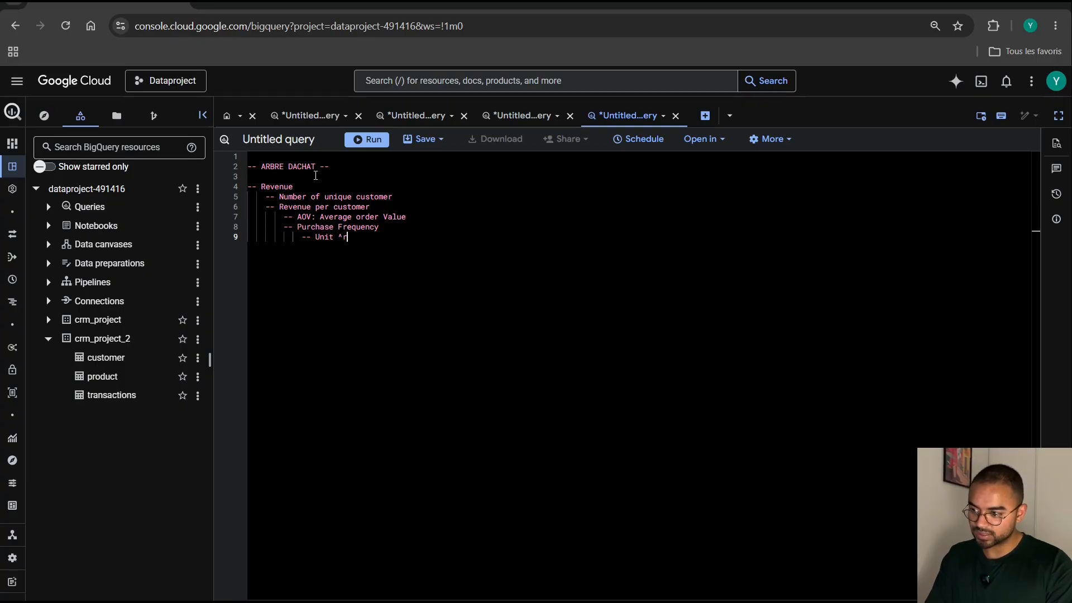
key(BackSpace)
key(BackSpace)
text(price)
key(Return)
Add the comment "-- UPT: Unit per transaction" at the Unit price indentation, and leave blank lines below the outline.
text(-- )
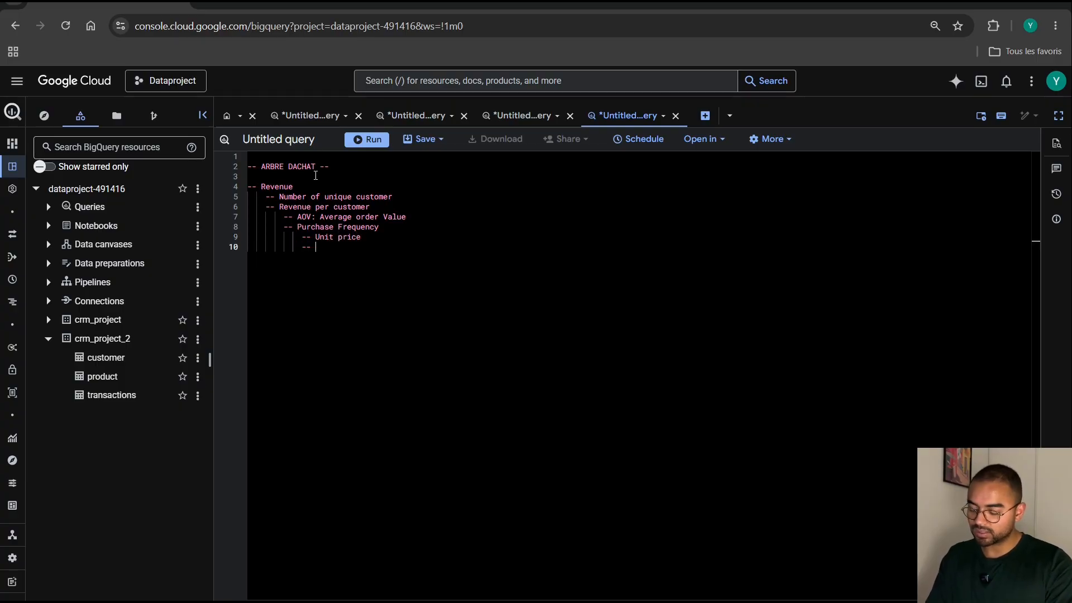
text(UPT:)
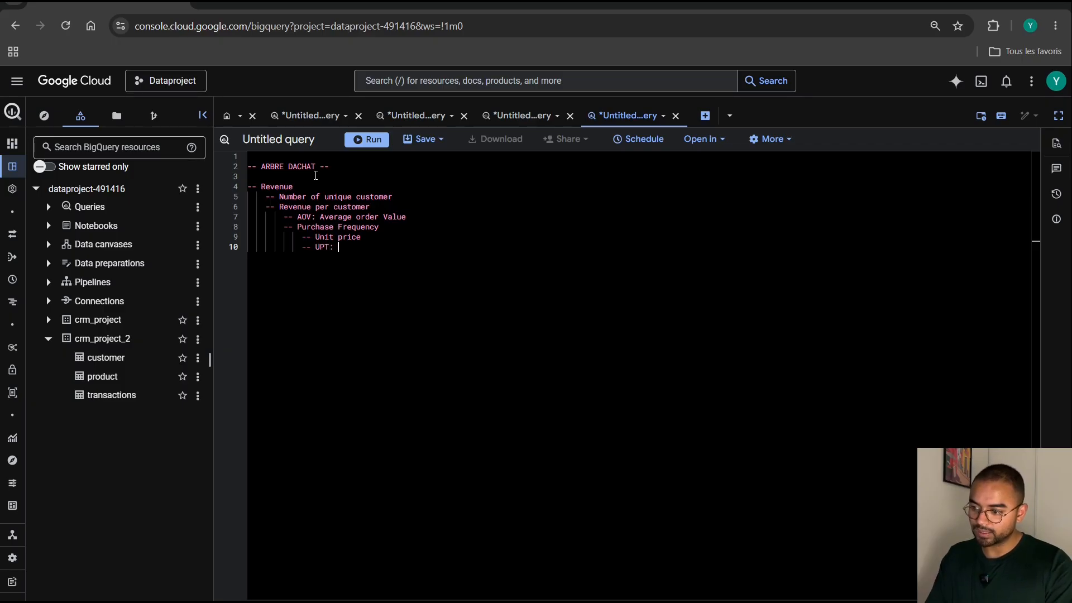
text( Un)
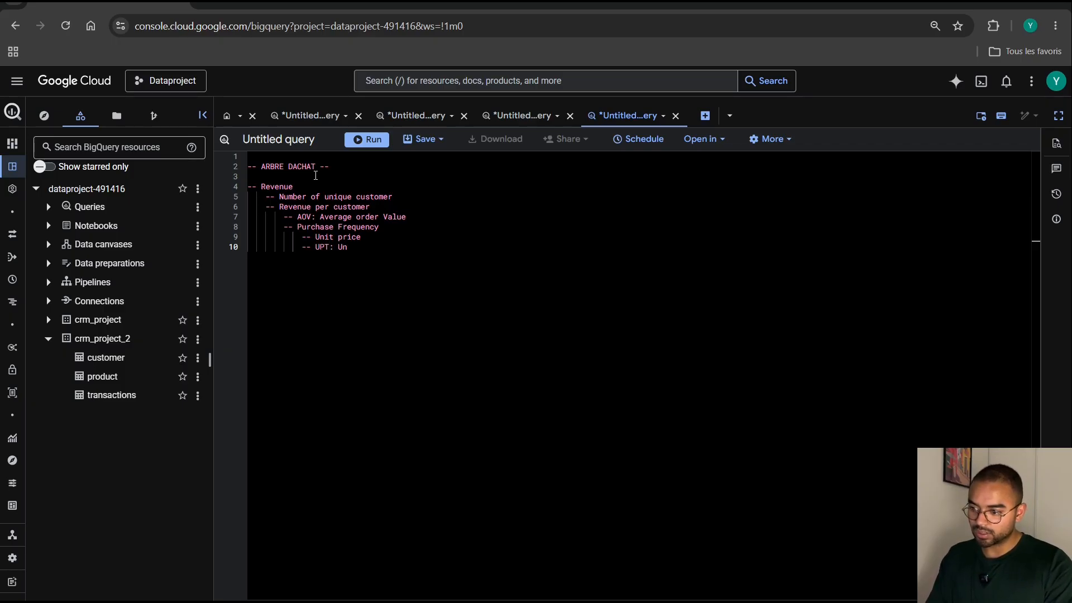
text(it)
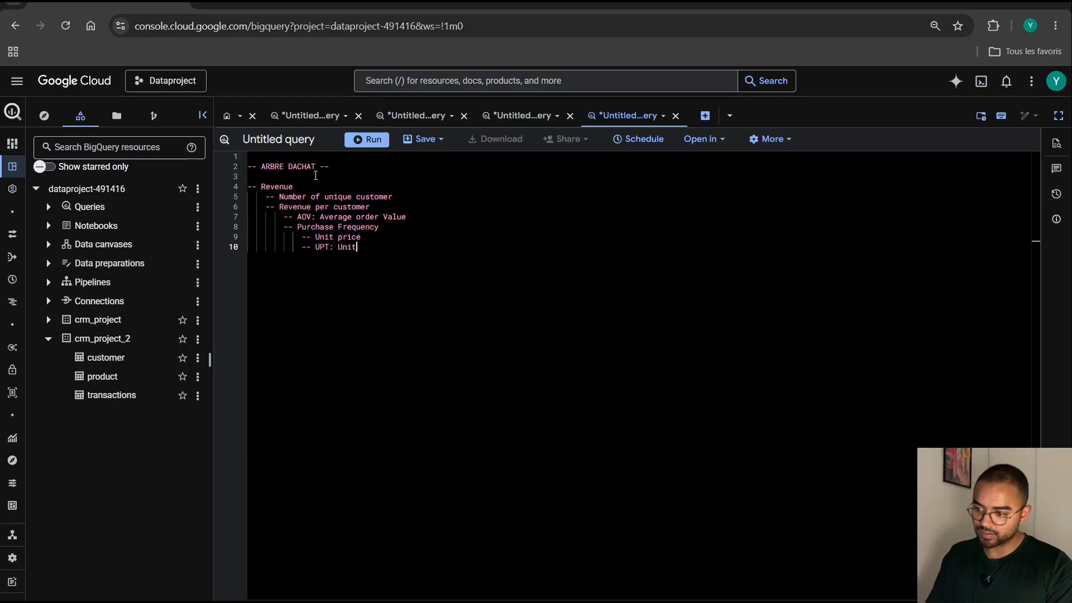
text( per )
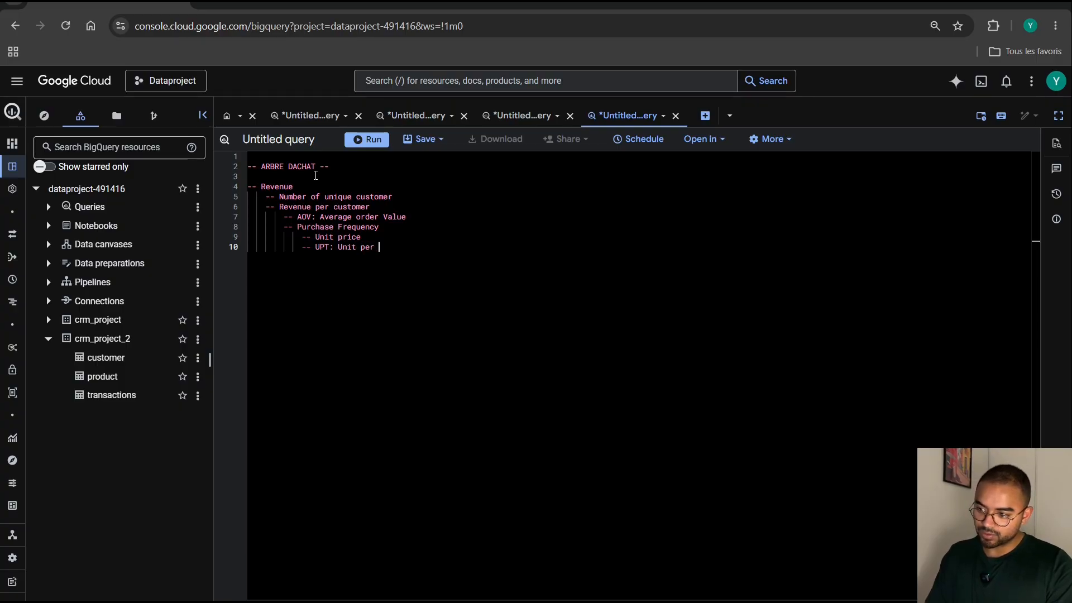
text(trana)
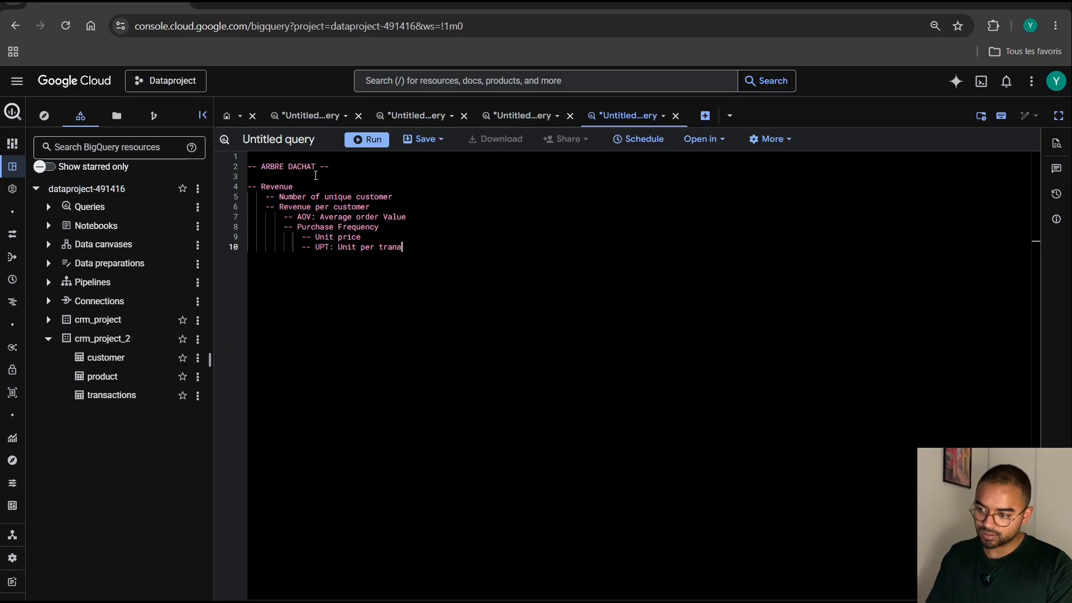
key(BackSpace)
text(saction)
key(Return)
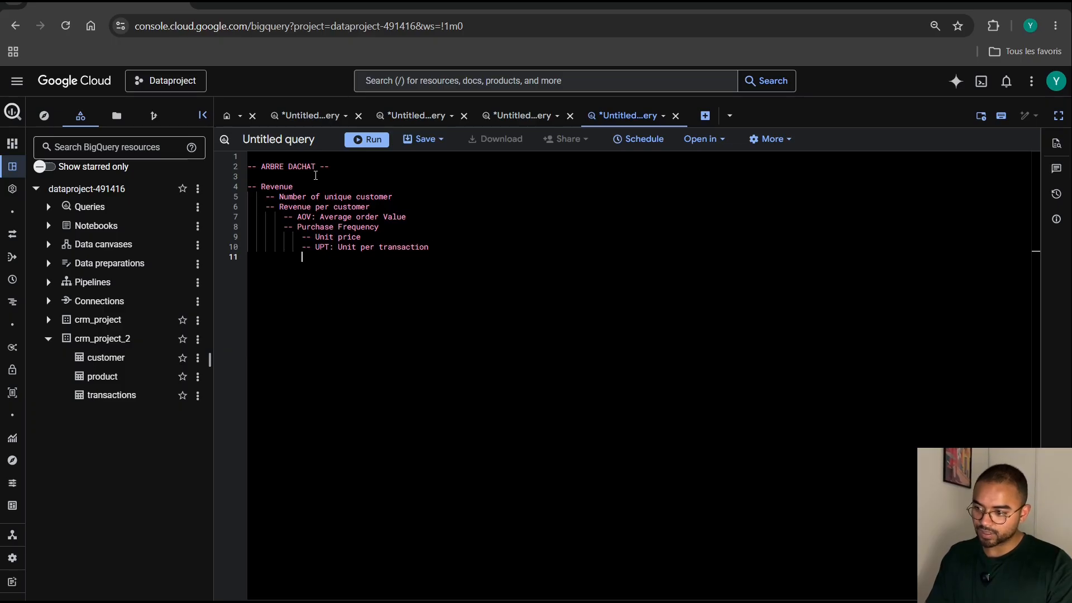
key(Return)
key(Return)
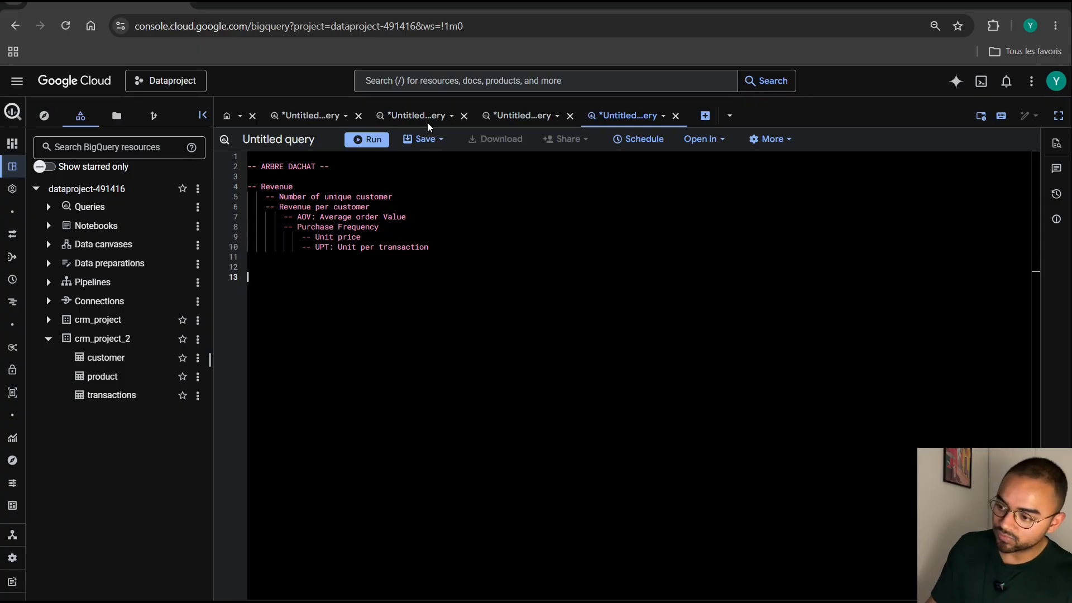
Copy the inner SELECT, through GROUP BY 1,2,3,4, from the gender distribution query and paste it below the purchase tree outline.
click(534, 121)
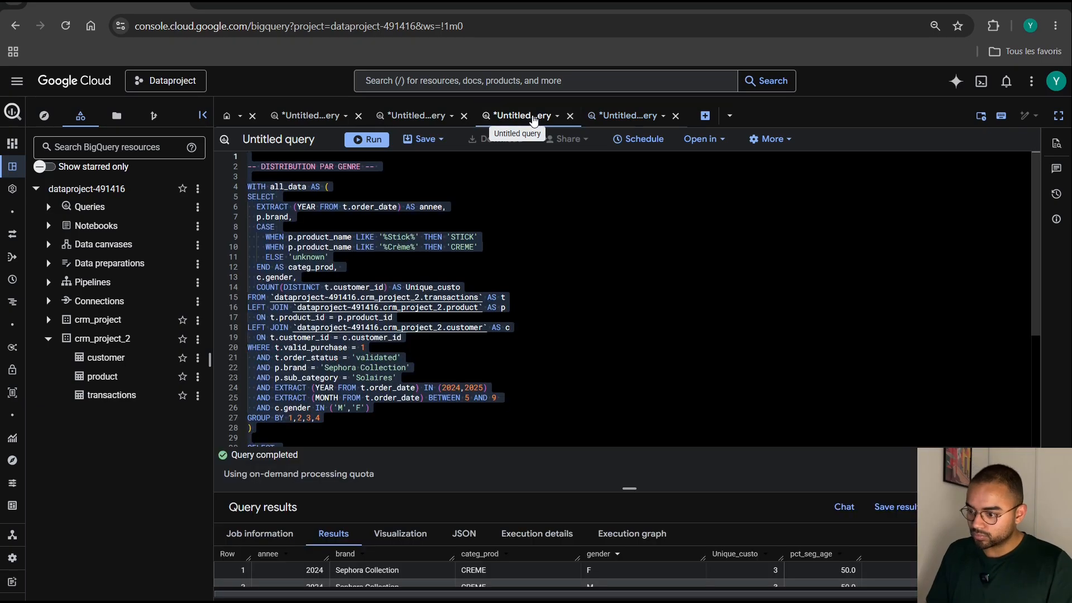
scroll(324, 410, down, 2)
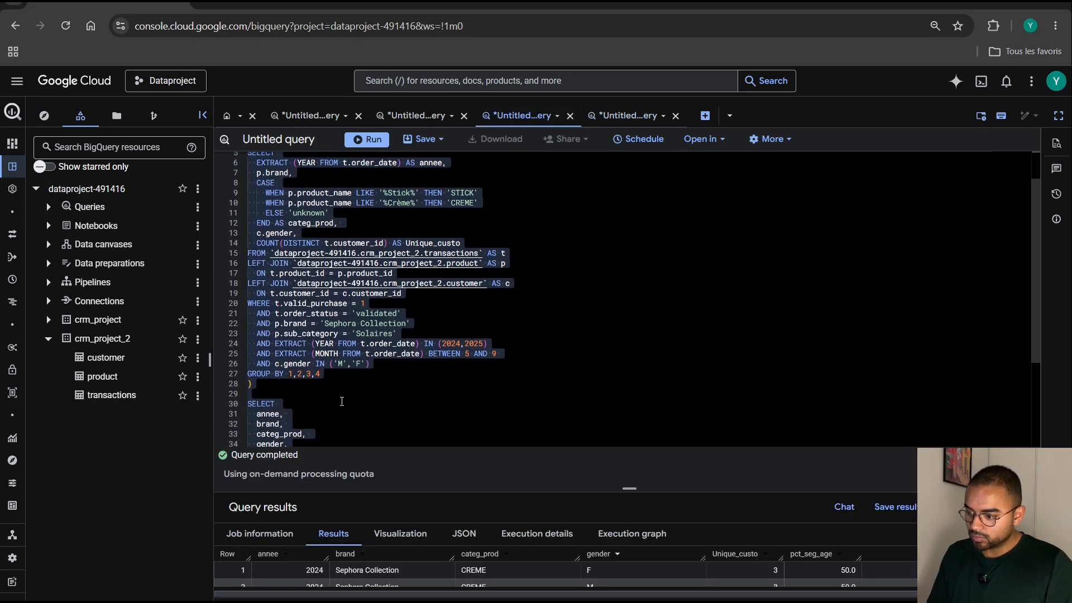
drag(320, 374, 247, 156)
key(ctrl+c)
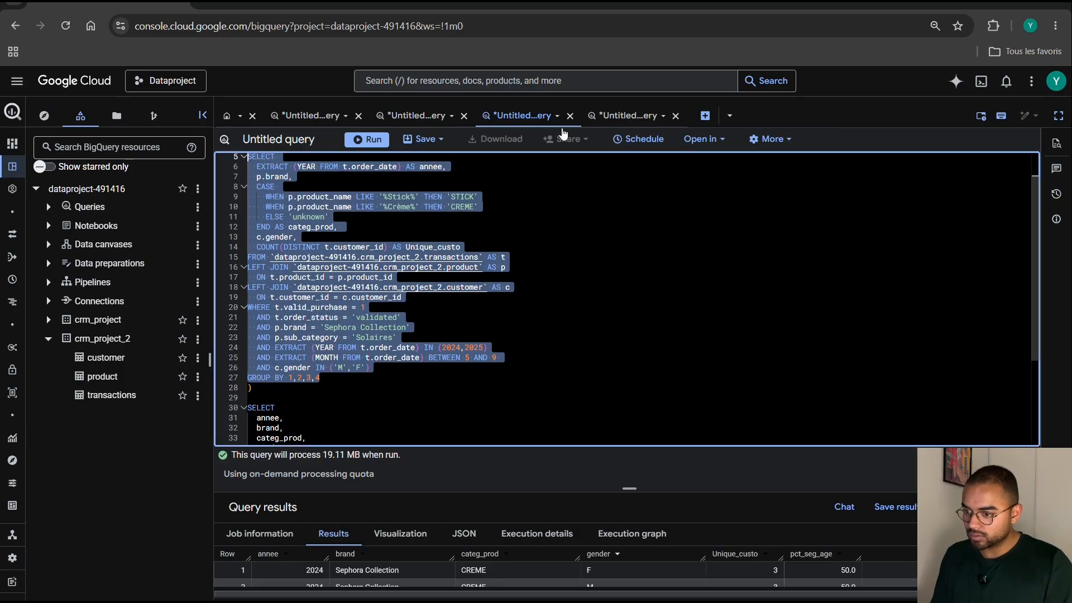
click(620, 116)
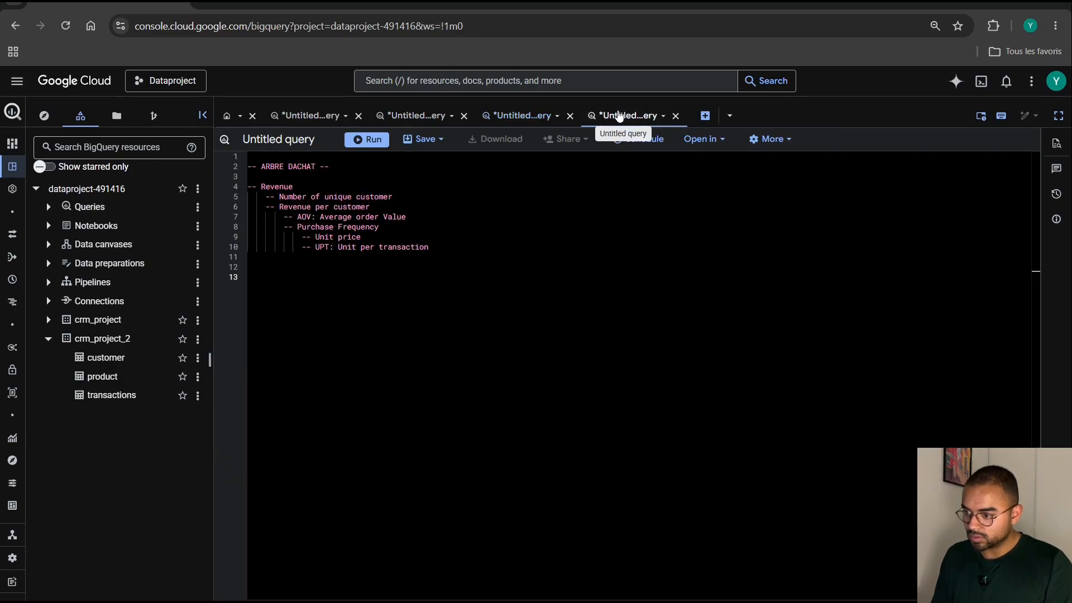
click(323, 291)
key(Return)
key(ctrl+v)
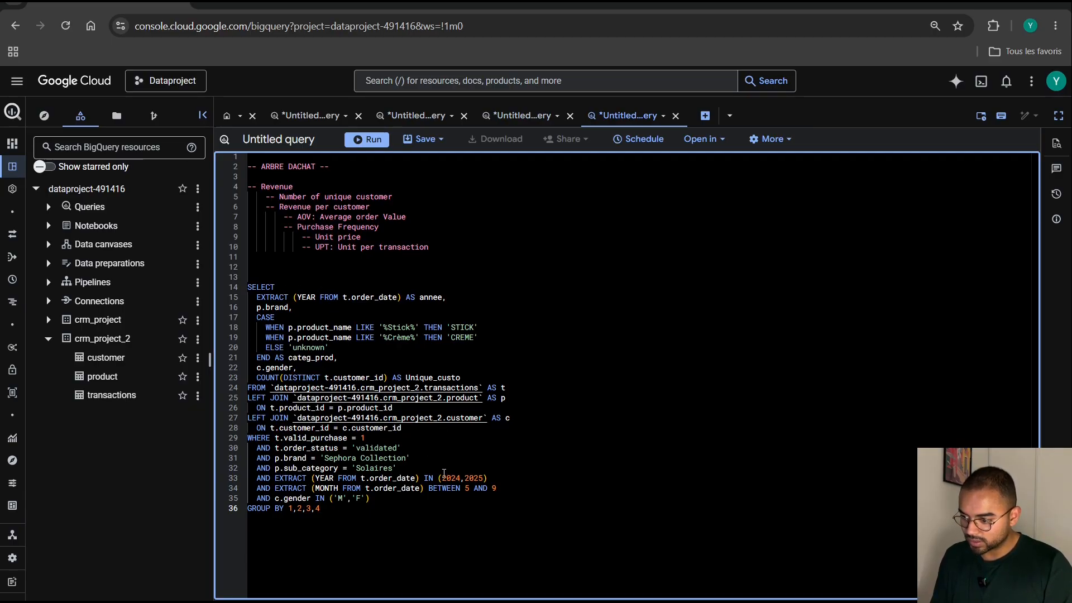
Delete the c.gender column line from the pasted SELECT list.
drag(314, 368, 235, 366)
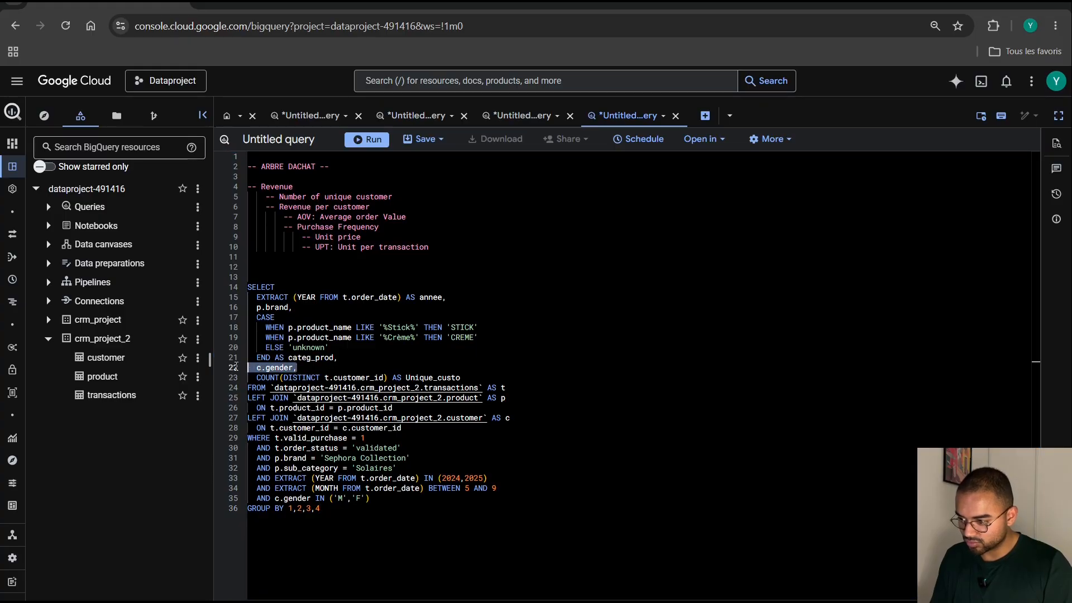
key(BackSpace)
key(BackSpace)
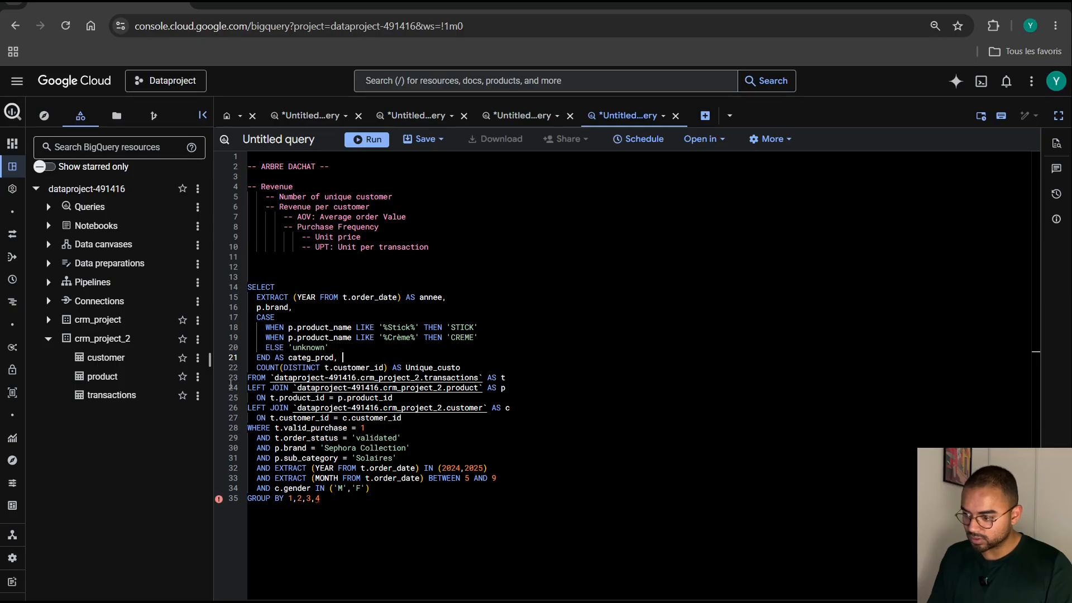
Show the crm_project_2 transactions table schema in a split view to the right of the query, and widen the editor's share.
click(149, 397)
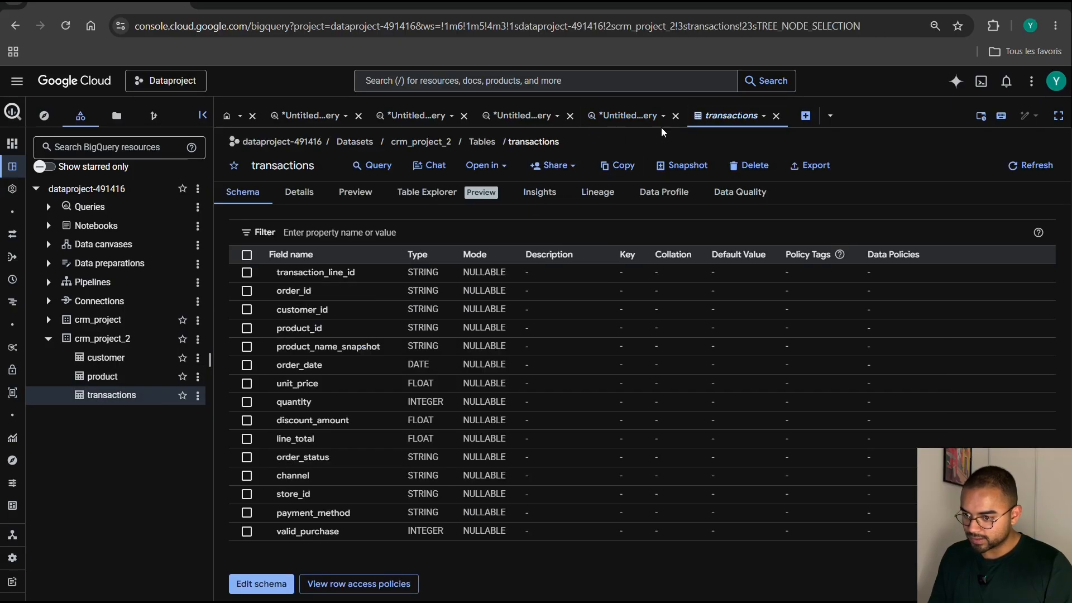
right_click(722, 114)
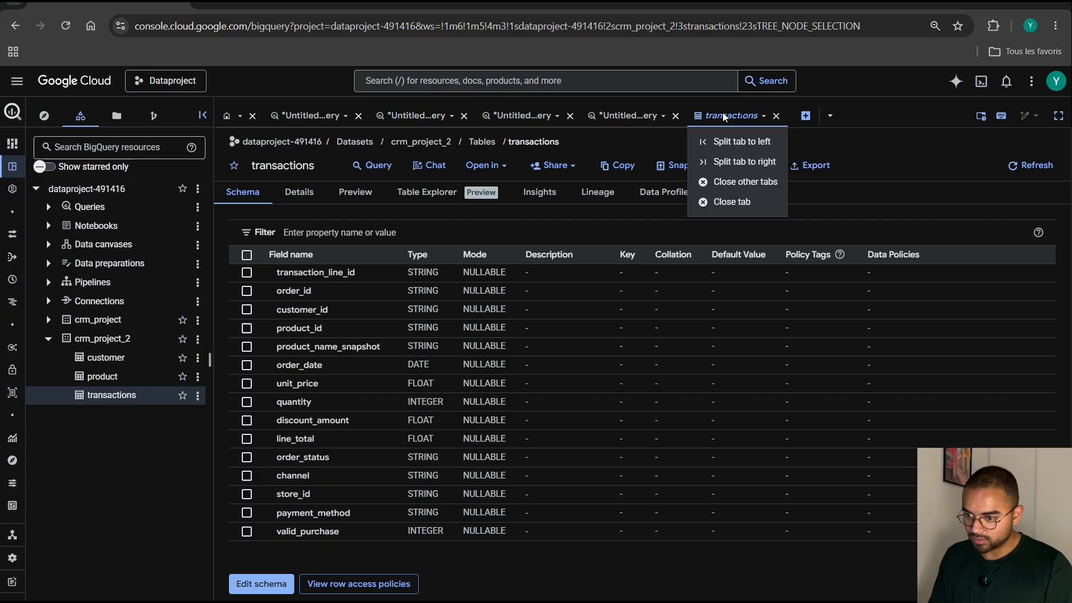
click(743, 161)
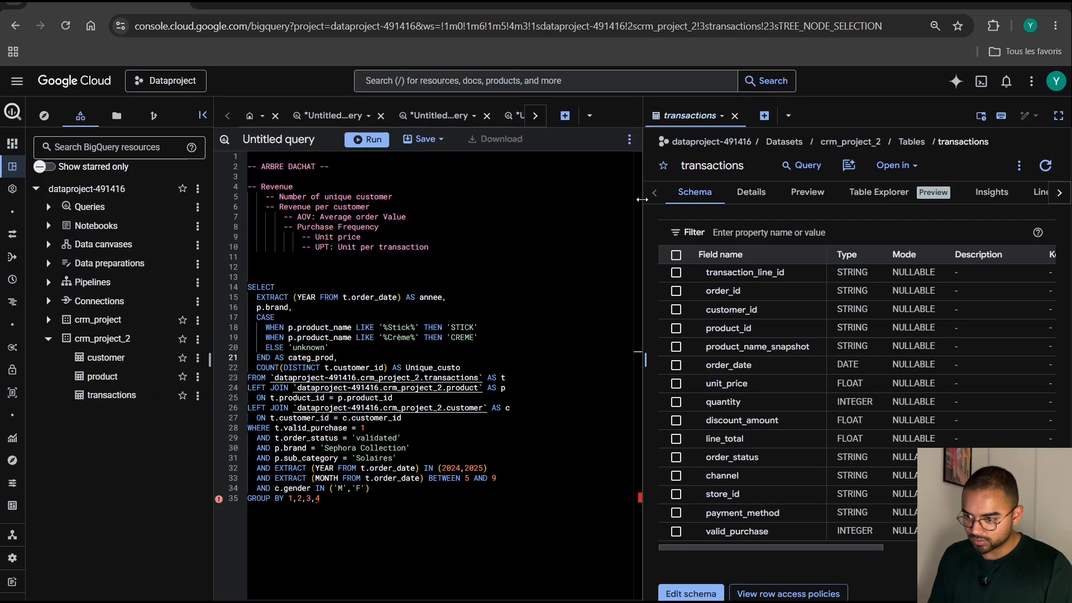
drag(642, 206, 755, 207)
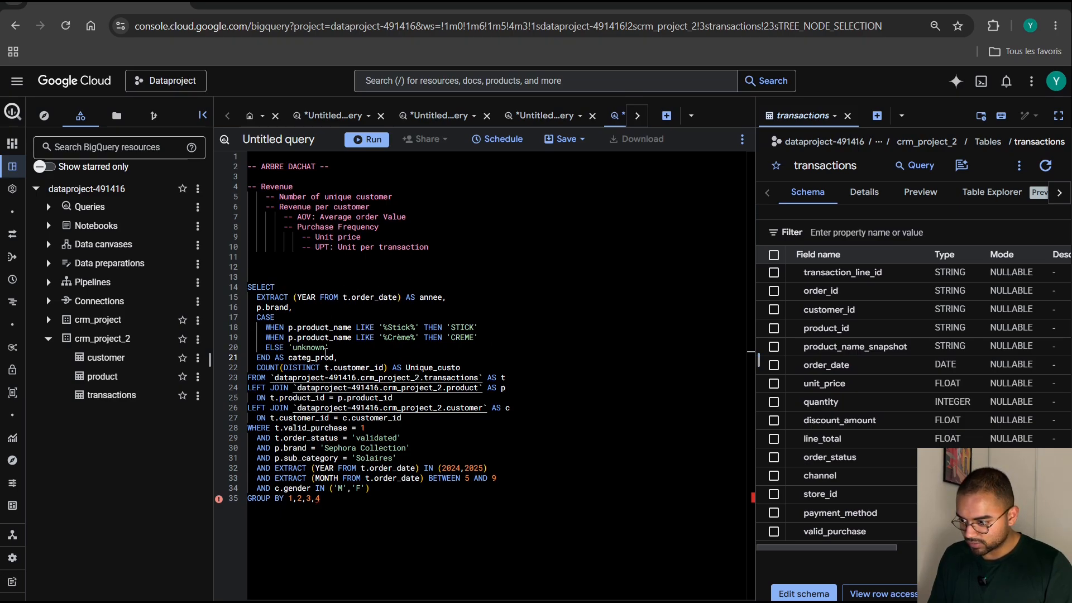
Shorten the grouping clause of the purchase tree query to GROUP BY 1,2,3.
click(328, 498)
key(BackSpace)
key(BackSpace)
key(BackSpace)
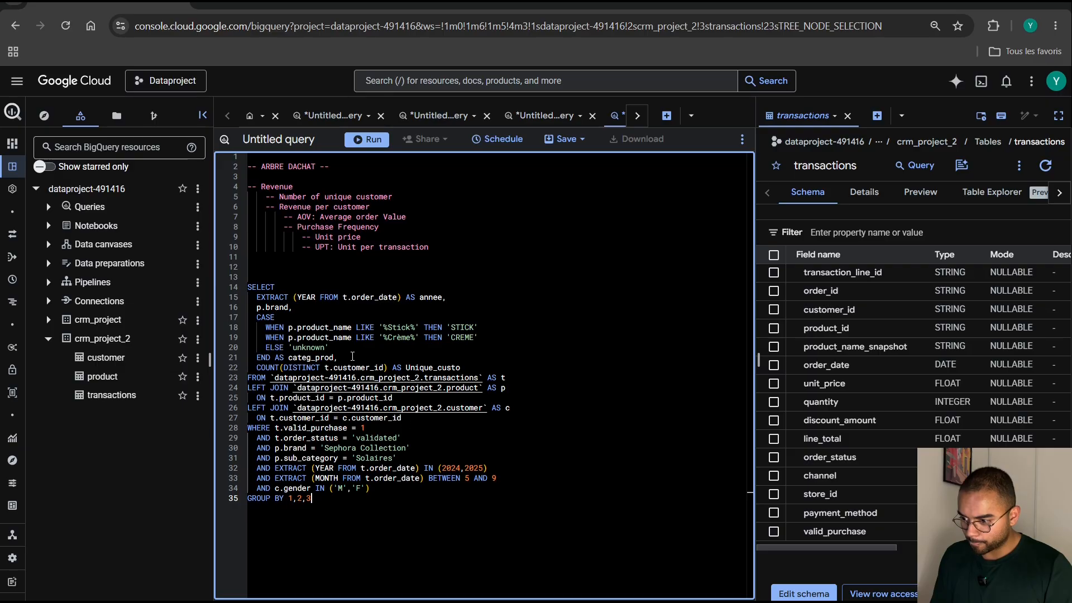
Add SUM(t.line_total) AS Revenue on a new line between the categ_prod and Unique_custo columns.
click(378, 358)
key(Return)
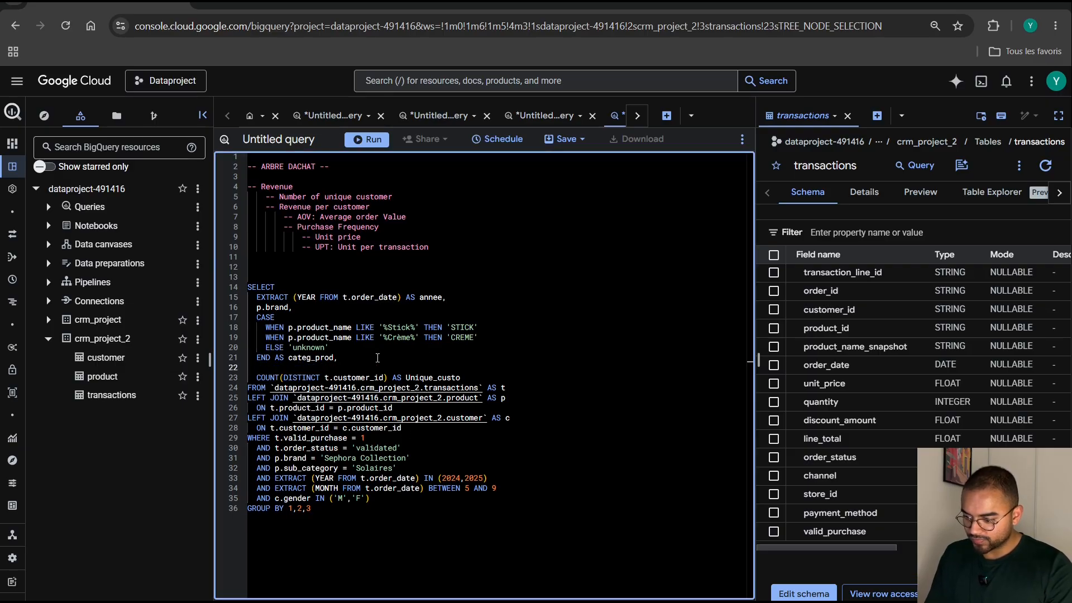
text(SUM()
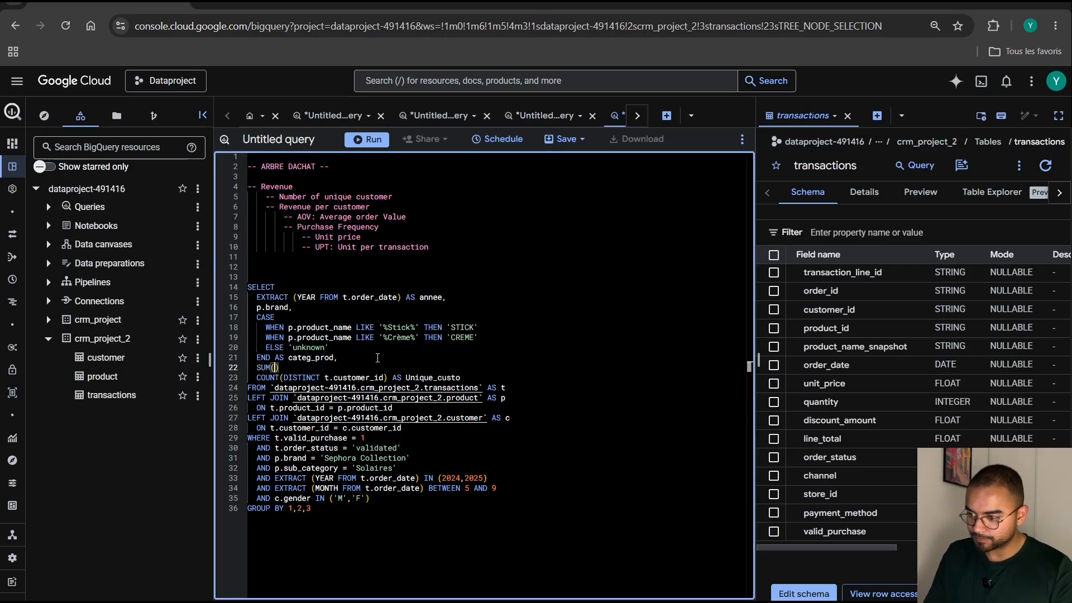
text(t.)
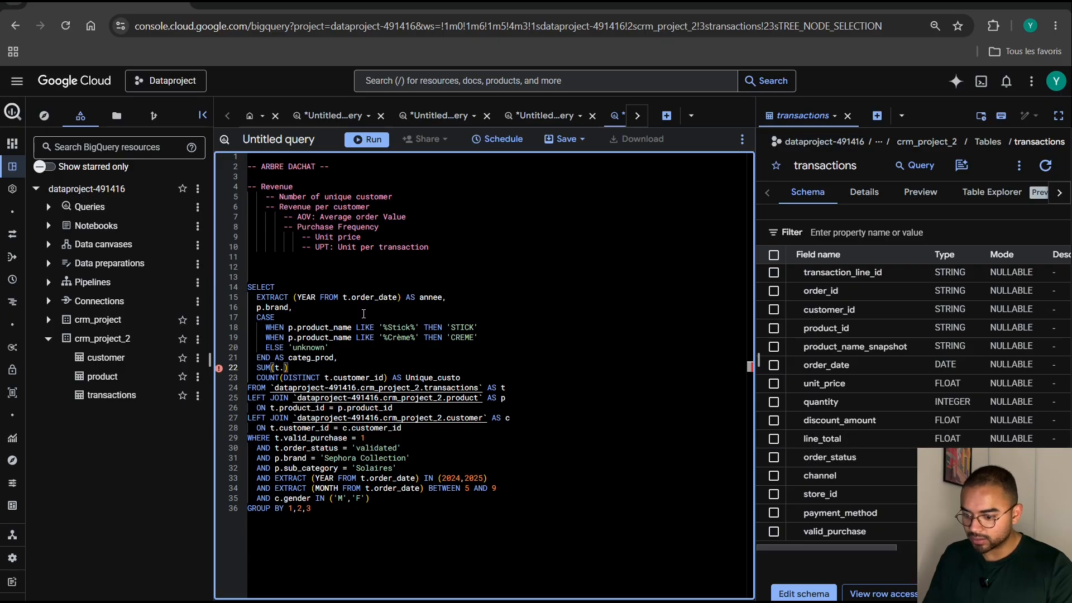
text(line_total) AS)
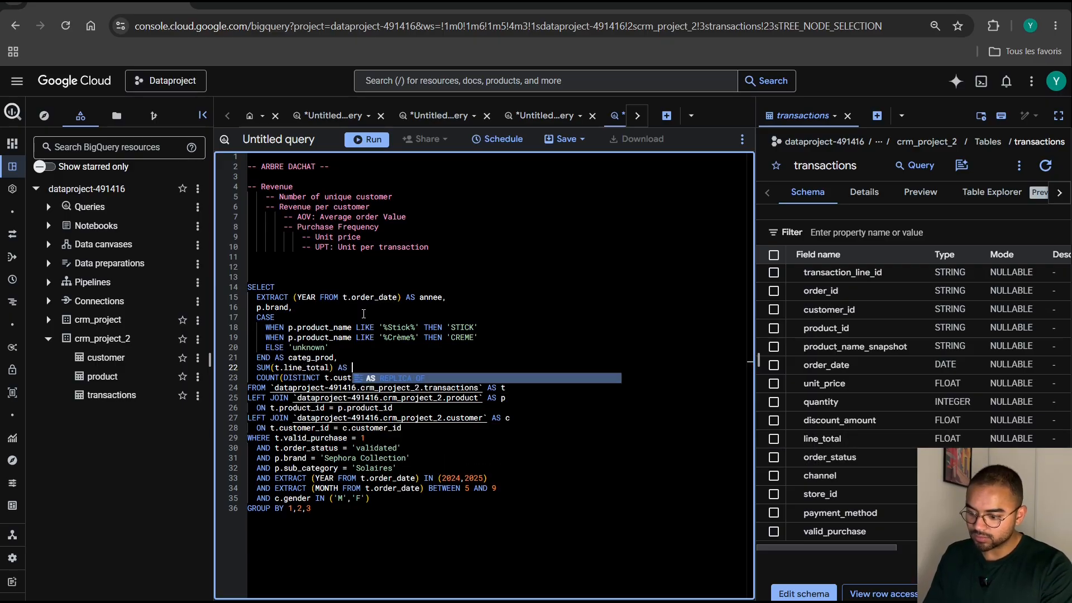
text( TR)
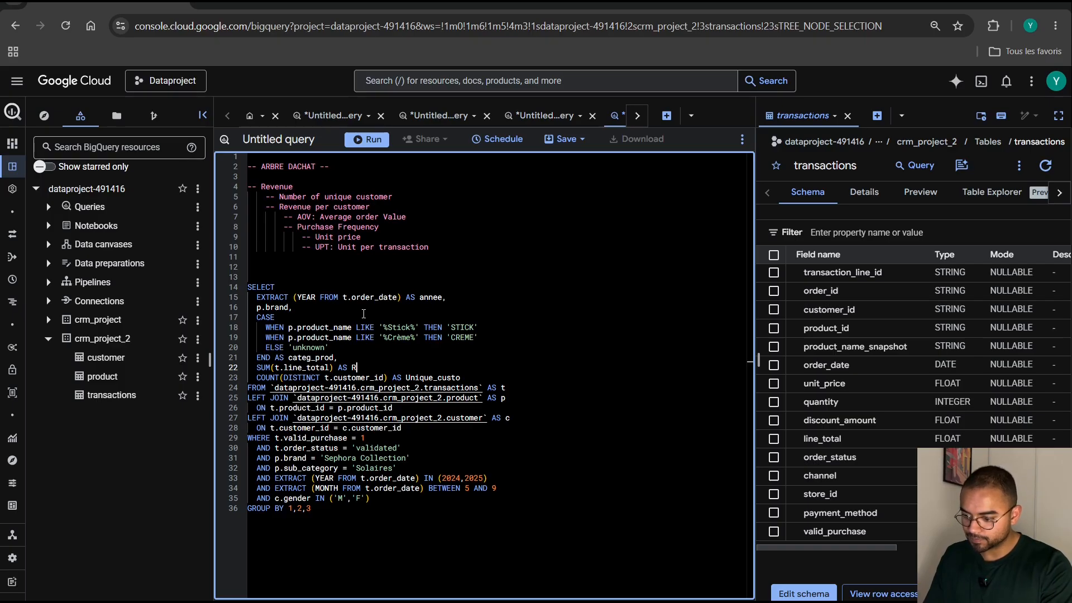
text(evenue)
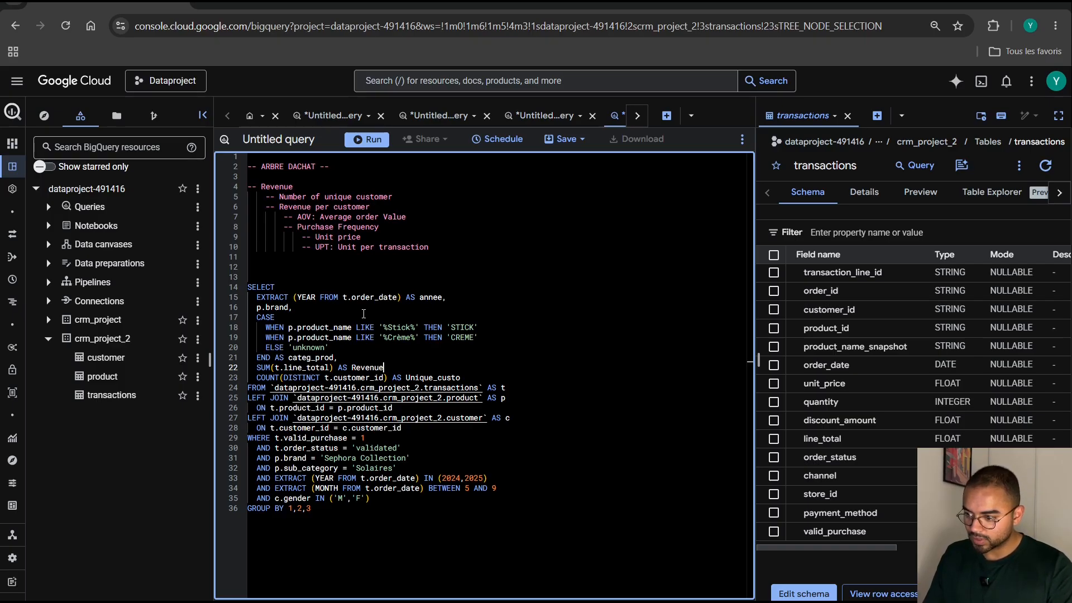
Wrap the Revenue column's SUM(t.line_total) expression in a ROUND function.
click(257, 368)
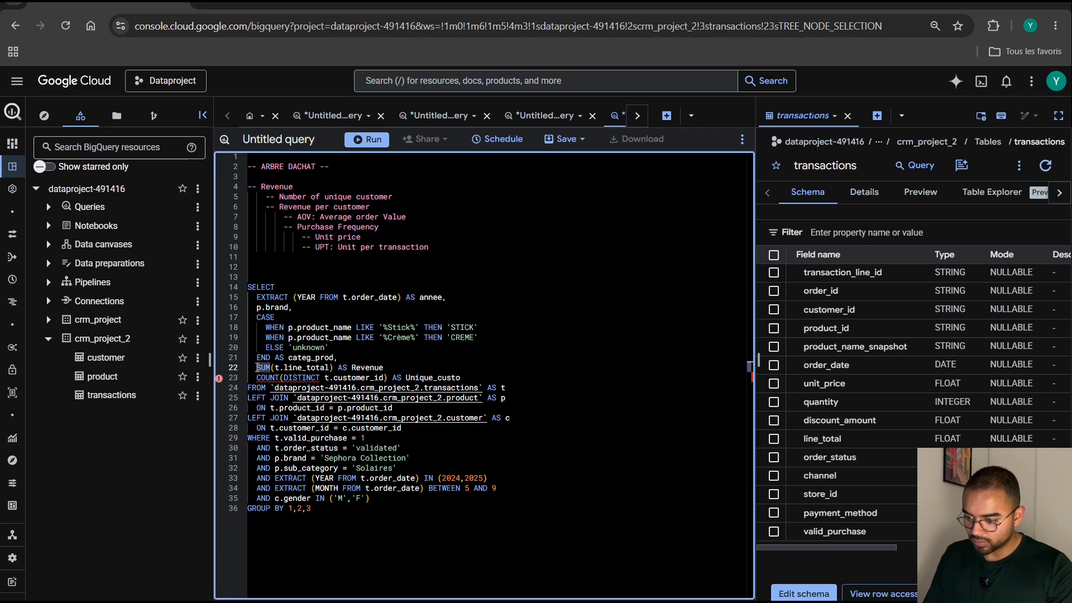
text(ROUND()
key(Right)
key(Right)
key(Right)
key(Right)
key(Right)
key(Right)
key(Right)
key(Right)
key(Right)
key(Right)
key(Right)
key(Right)
key(Right)
key(Right)
key(Right)
key(Right)
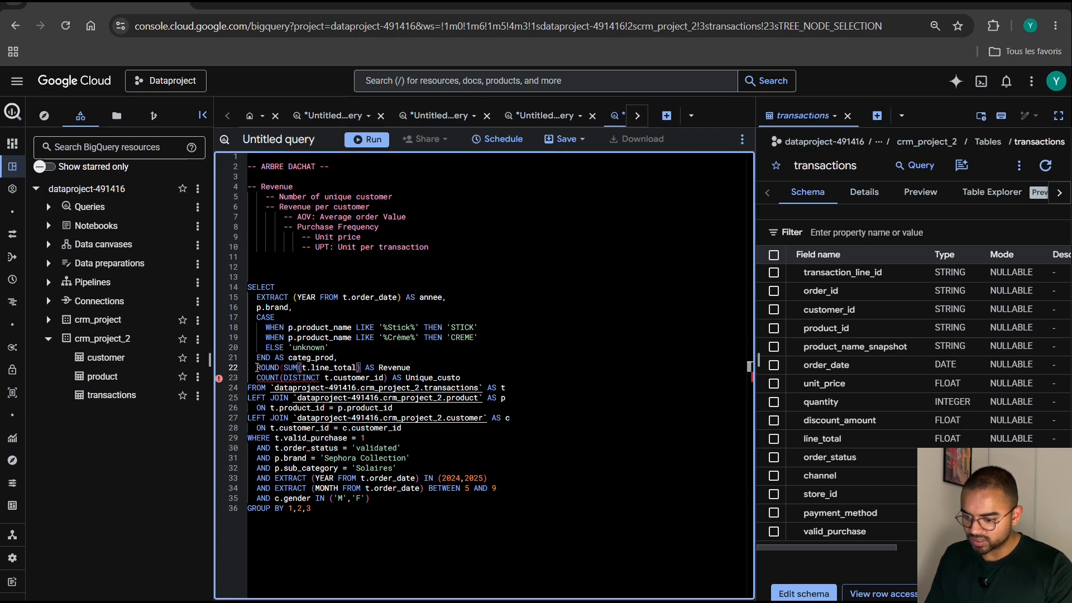
text())
Wrap the distinct customer count in ROUND with 2 decimals, keeping AS Unique_custo on the same line.
key(Down)
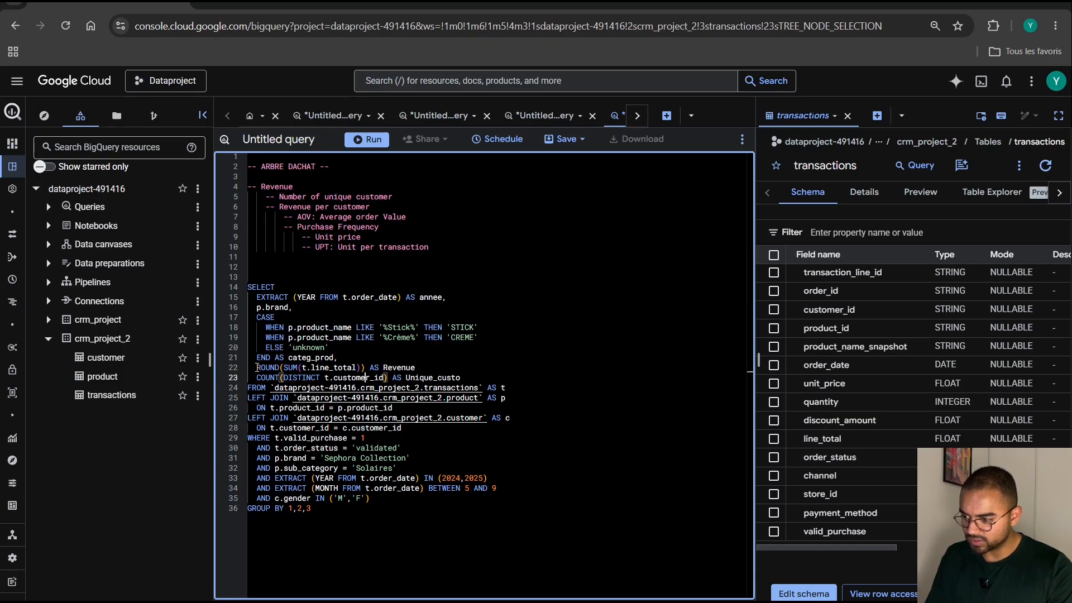
key(Left)
key(Left)
key(Left)
key(Left)
key(Left)
key(Left)
key(Left)
key(Left)
key(Left)
key(Left)
key(Left)
key(Left)
key(Left)
key(Left)
key(Left)
key(Left)
key(Left)
key(Left)
key(Left)
key(Left)
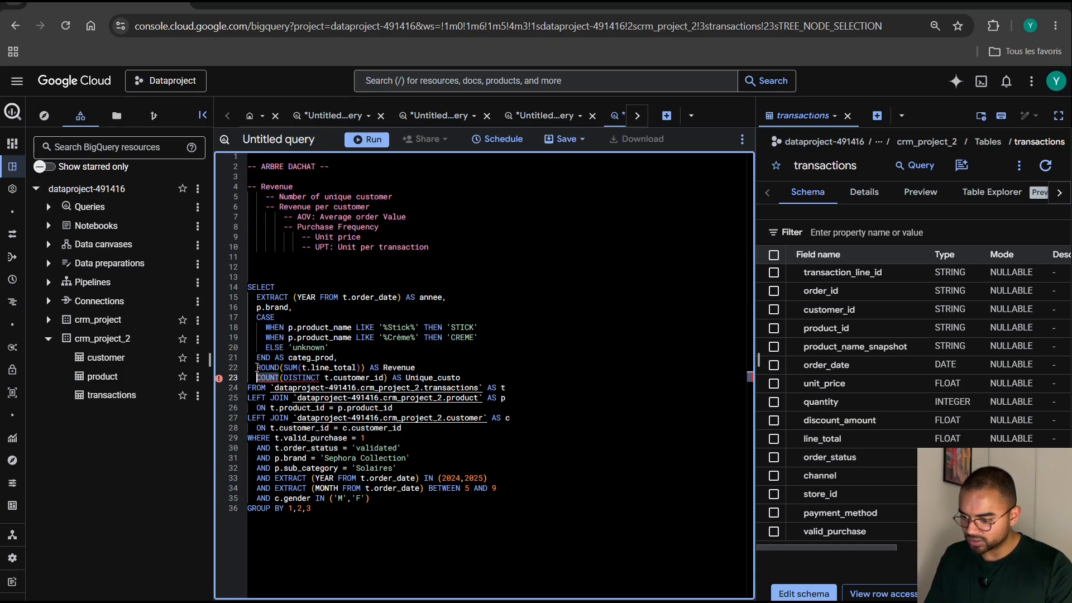
text(ROUND)
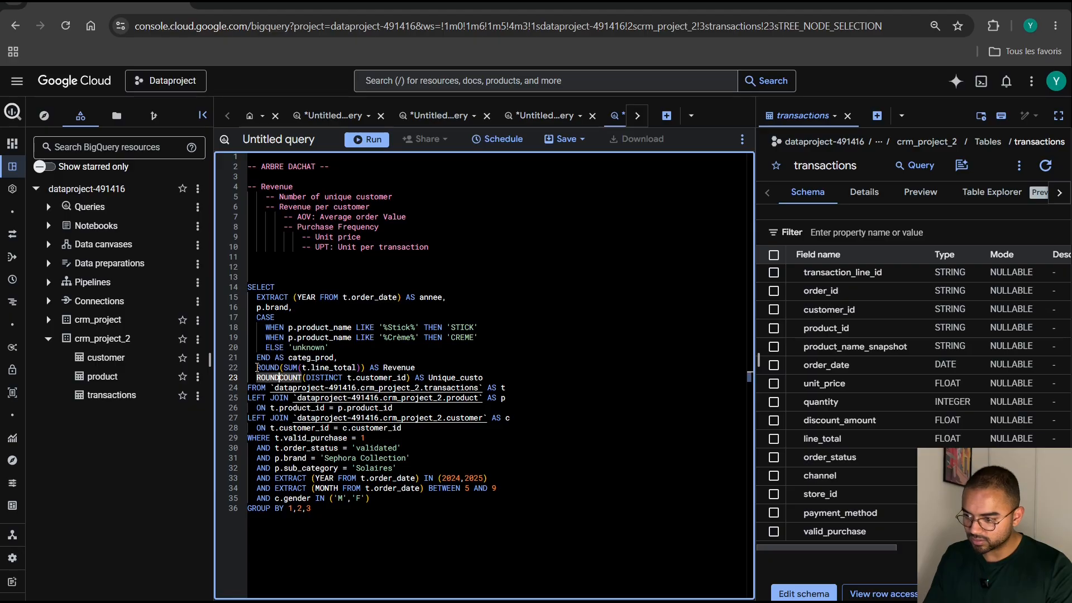
text(()
key(Right)
key(Right)
key(Right)
key(Right)
key(Right)
key(Right)
key(Right)
key(Right)
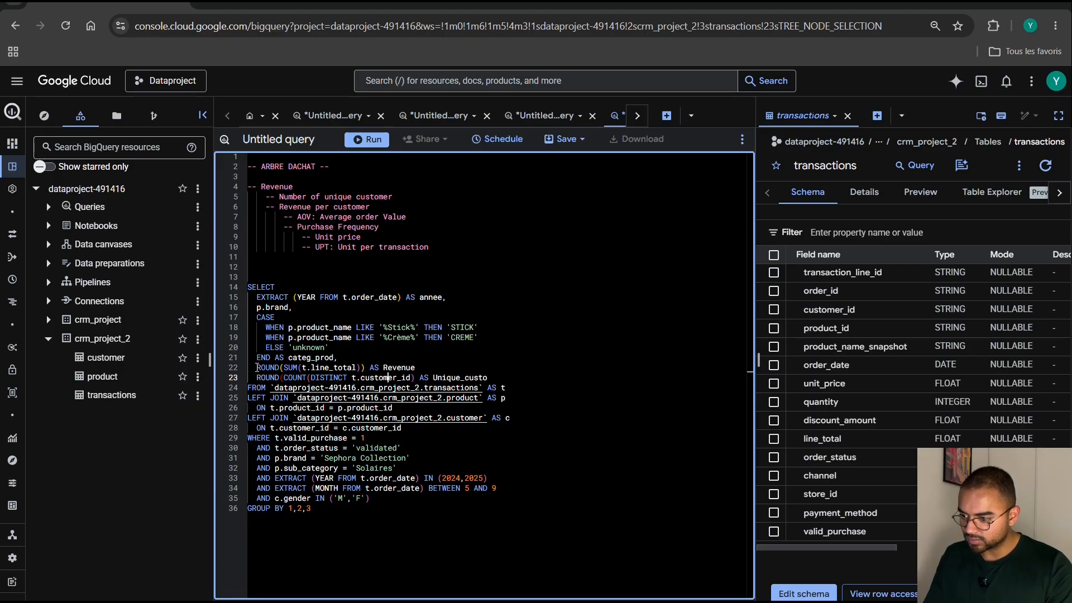
key(Right)
key(Right)
key(Right)
key(Right)
key(Right)
text())
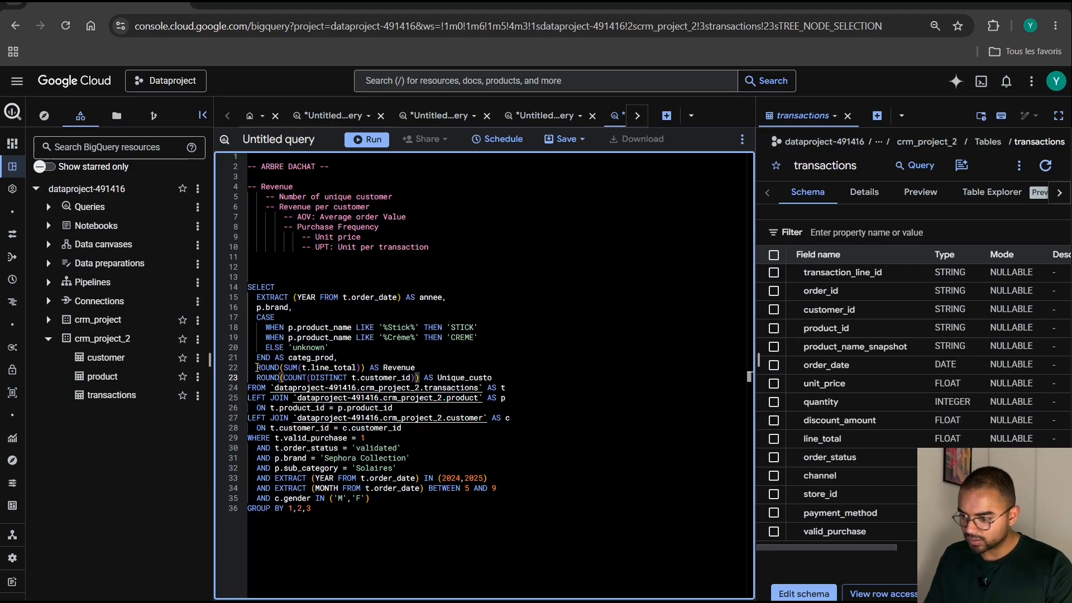
key(Left)
text(,2)
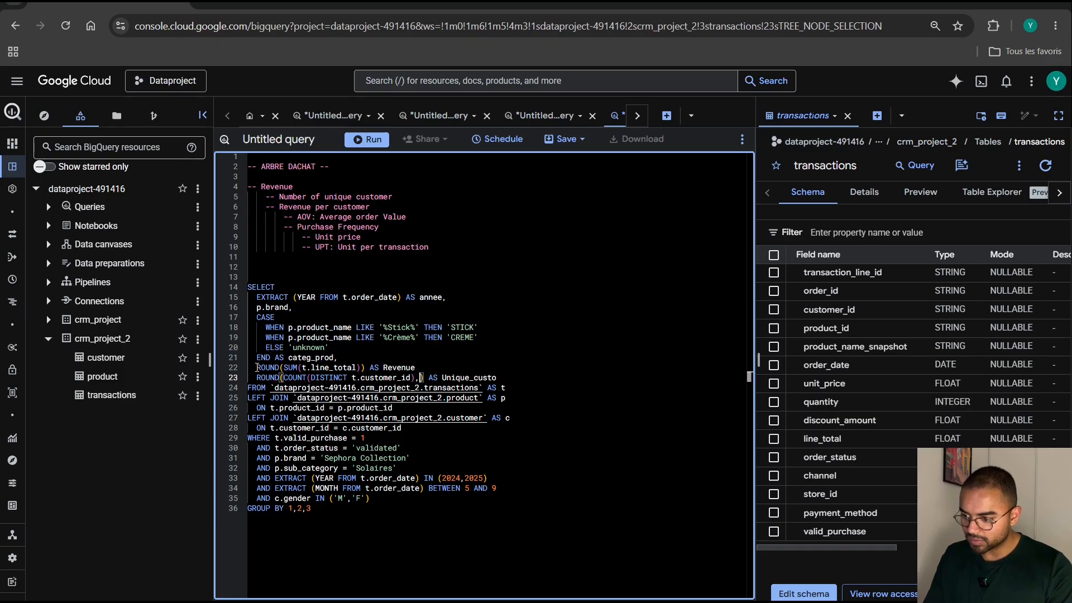
key(Return)
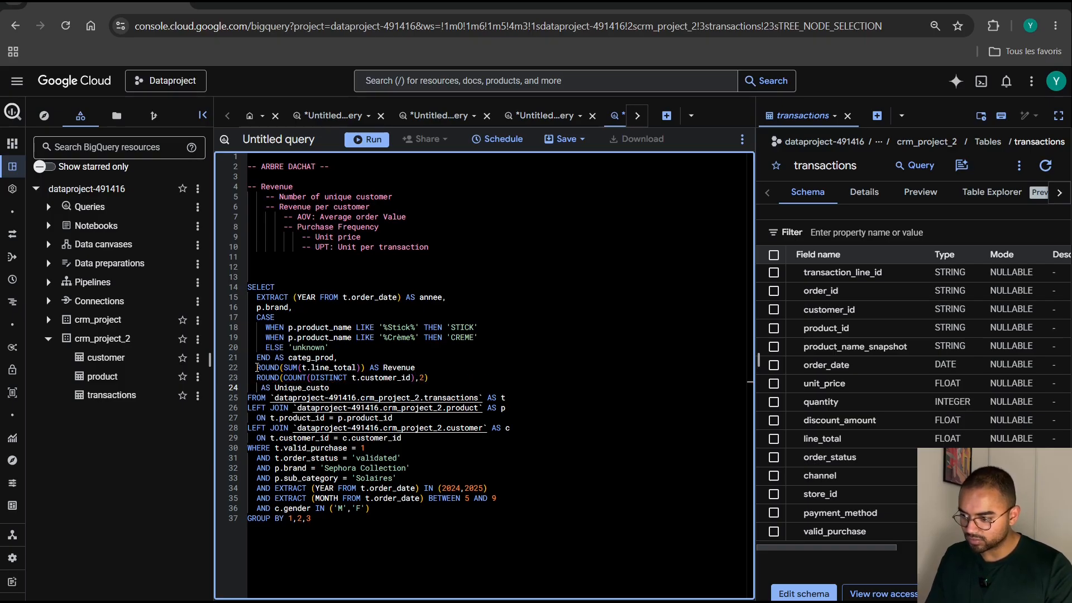
key(BackSpace)
key(BackSpace)
key(BackSpace)
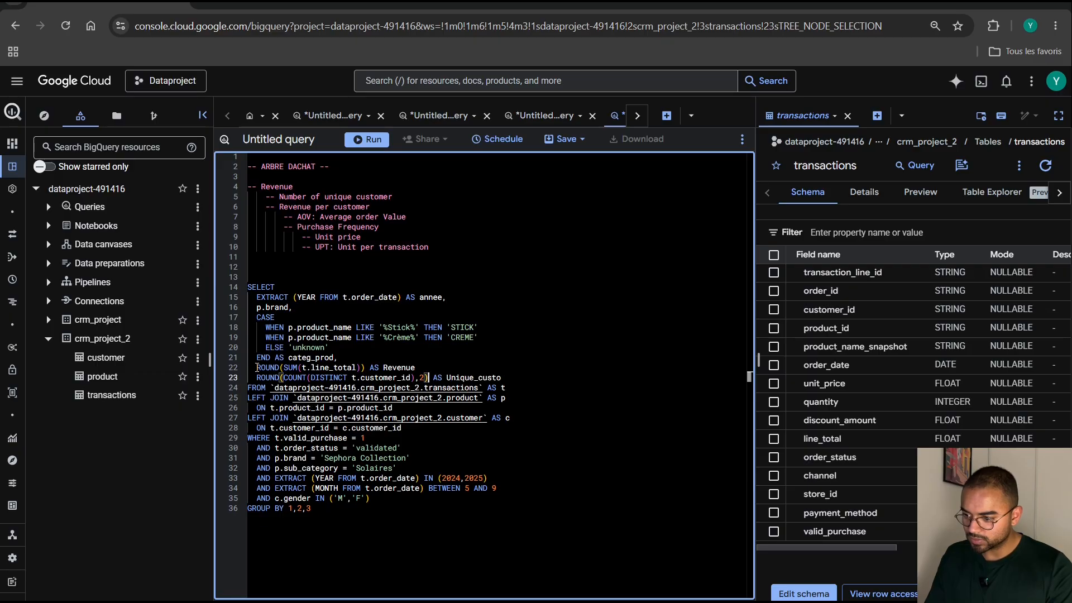
Insert an empty line below the Unique_custo column and add the missing comma after the Revenue alias.
key(End)
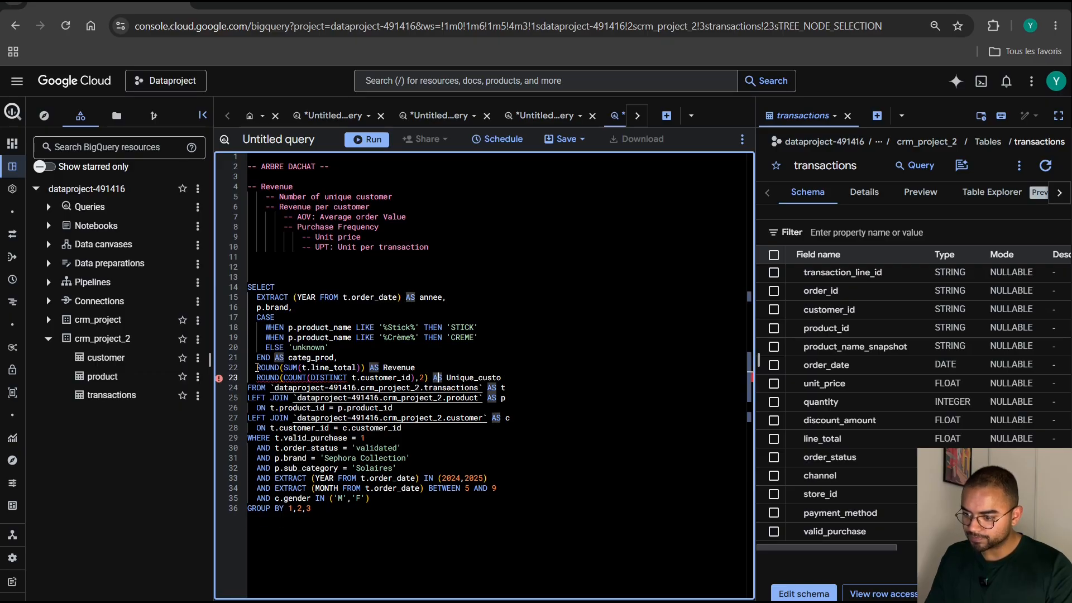
key(Return)
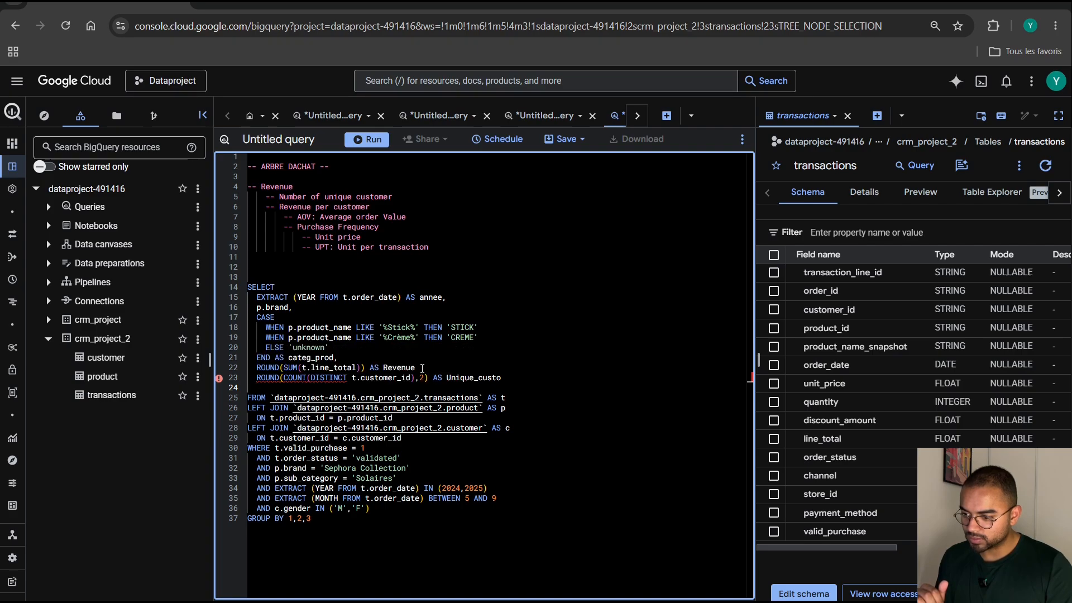
click(422, 368)
text(,)
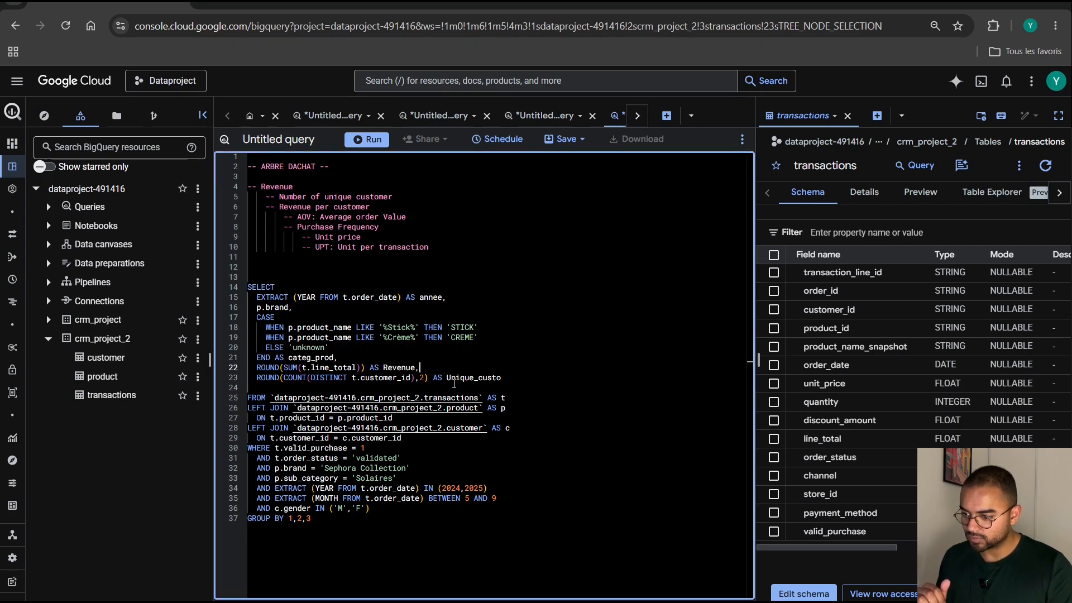
click(451, 387)
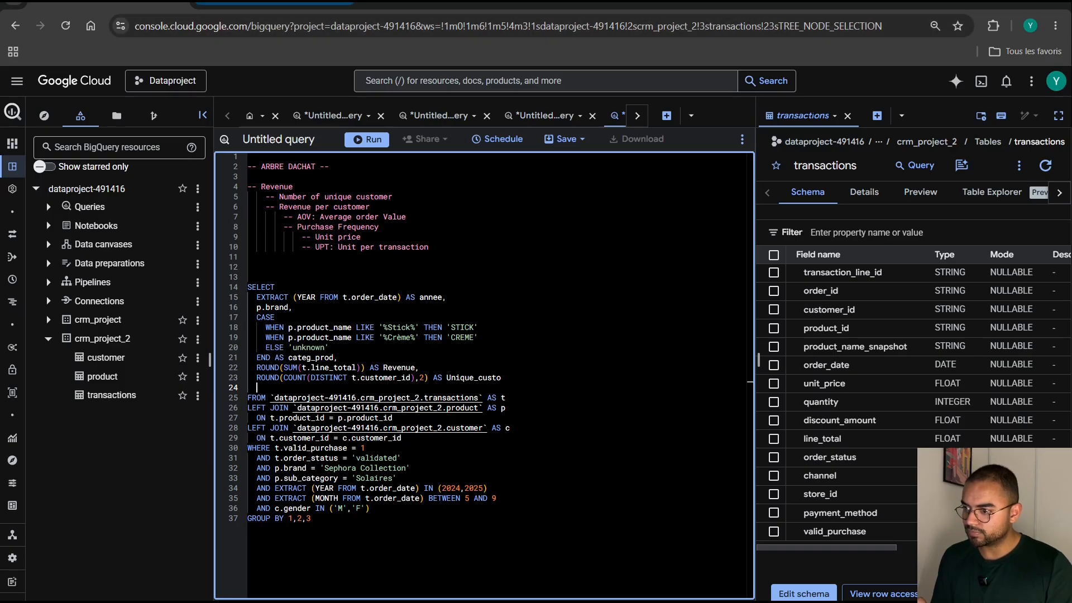
Switch to the Medium article on the CRM purchase tree, examine its metric definitions and SQL formulas, and return to the BigQuery query.
key(ctrl+Tab)
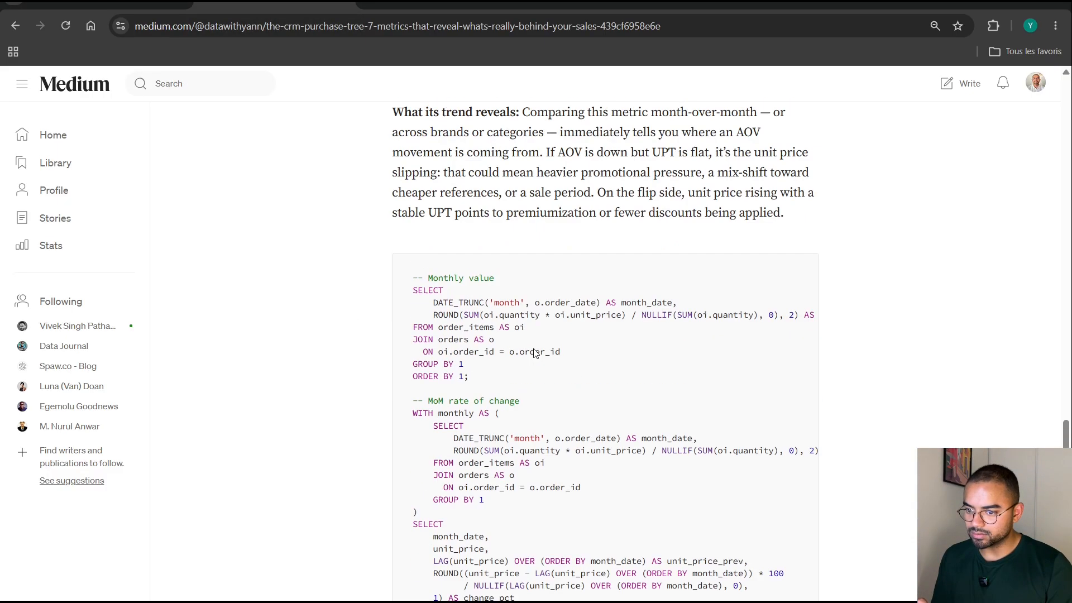
scroll(535, 352, up, 20)
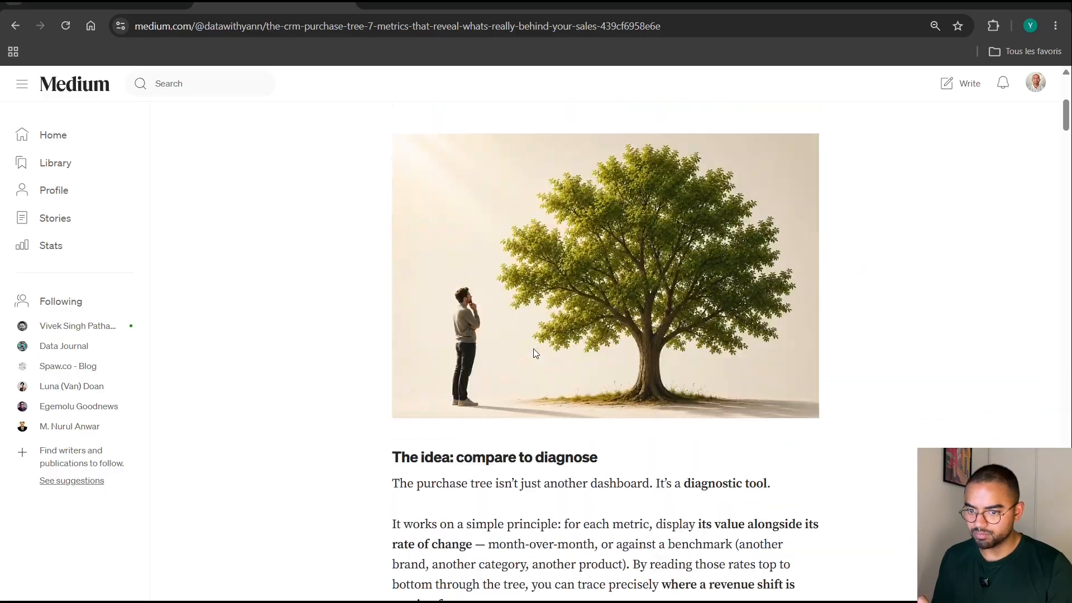
scroll(534, 352, up, 6)
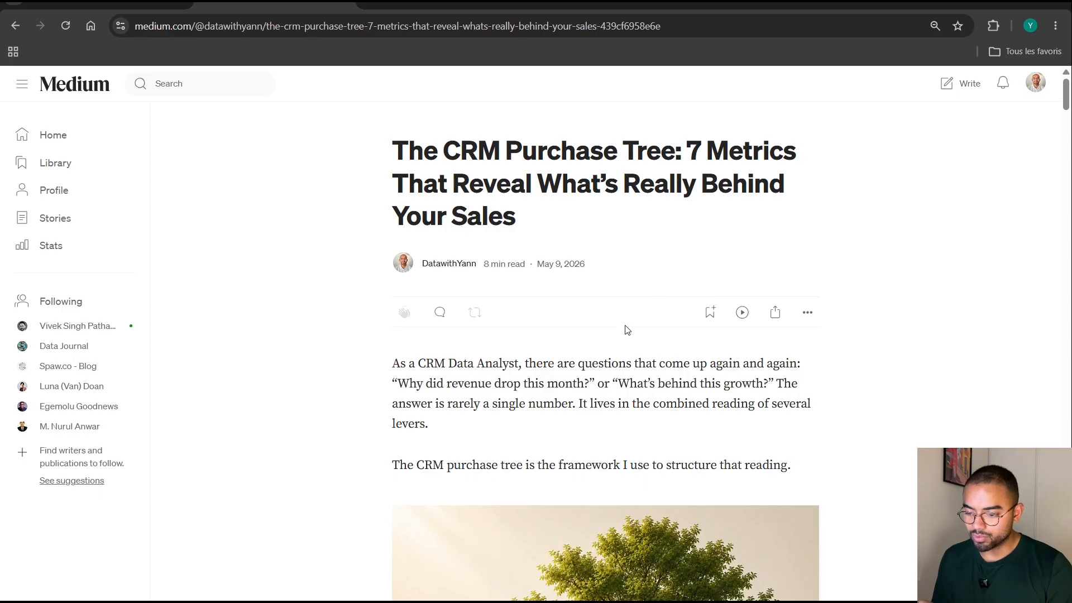
scroll(377, 450, down, 9)
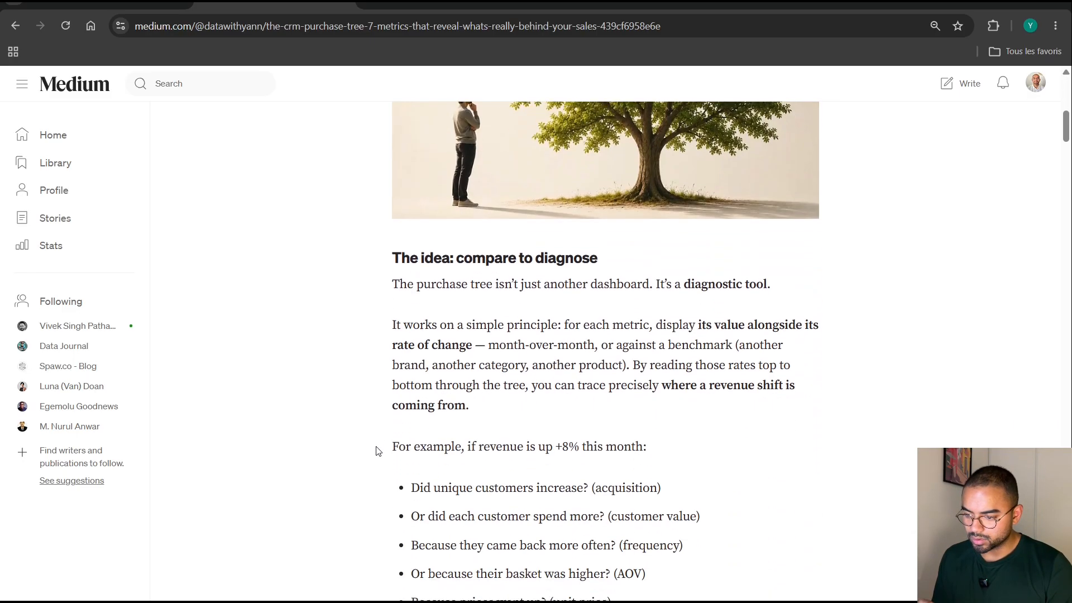
scroll(376, 450, down, 20)
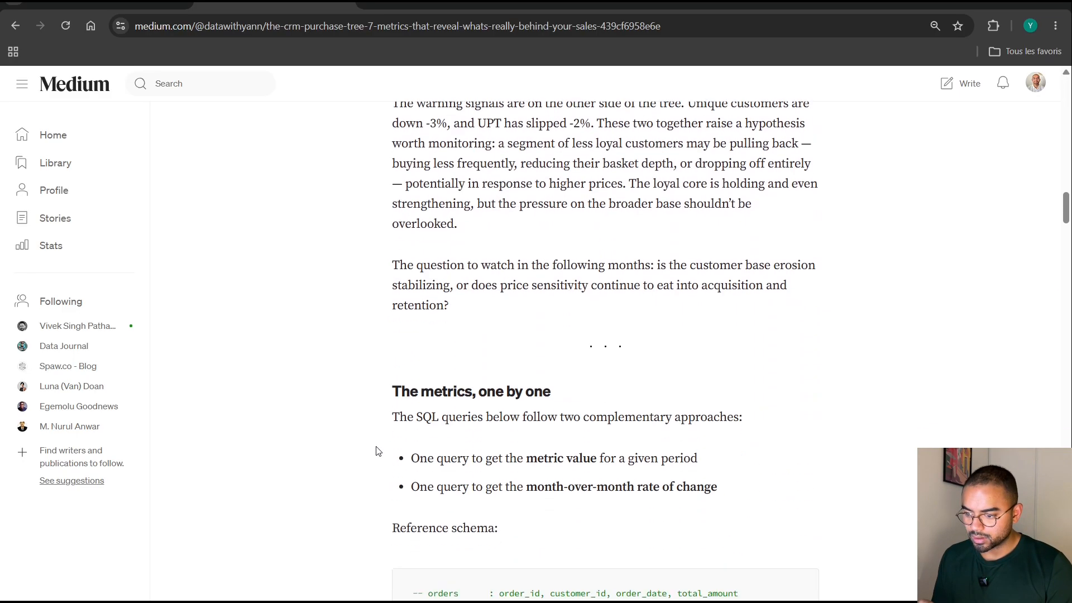
scroll(377, 450, down, 4)
scroll(377, 450, up, 4)
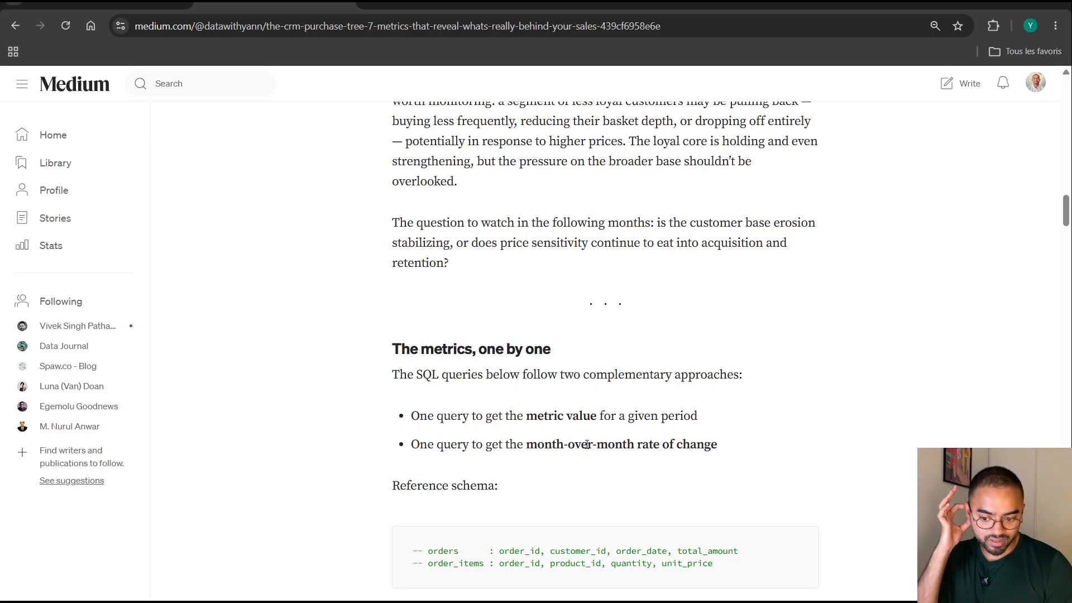
scroll(587, 444, down, 20)
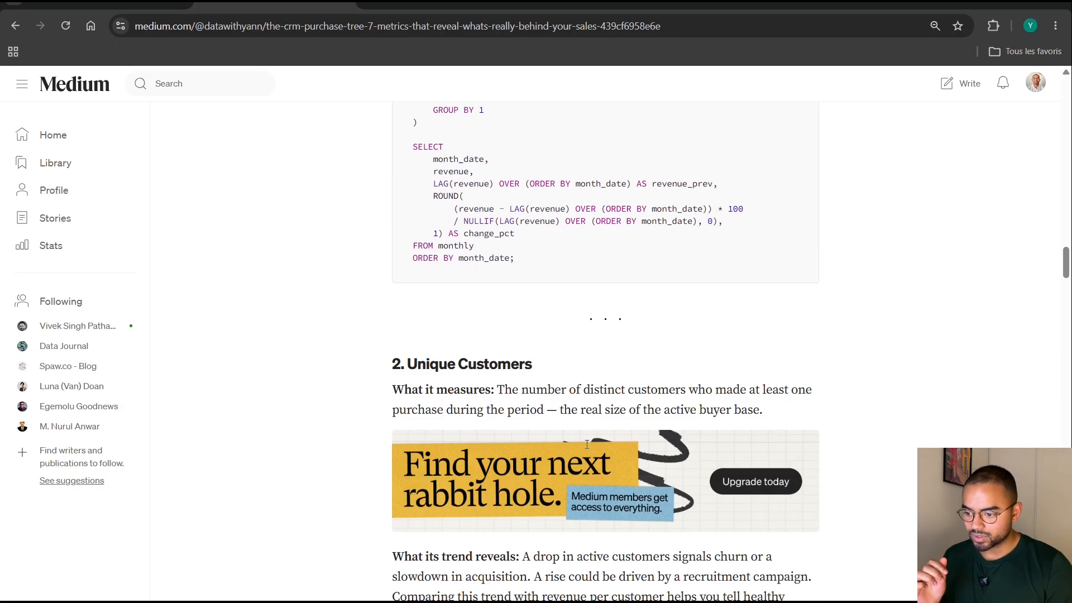
scroll(586, 444, down, 14)
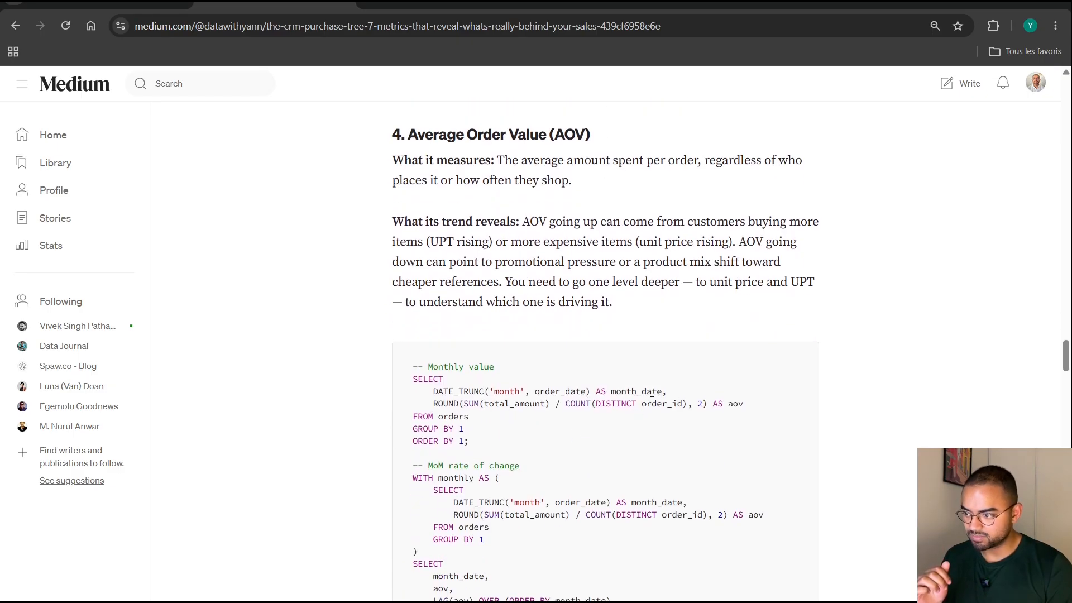
key(ctrl+shift+Tab)
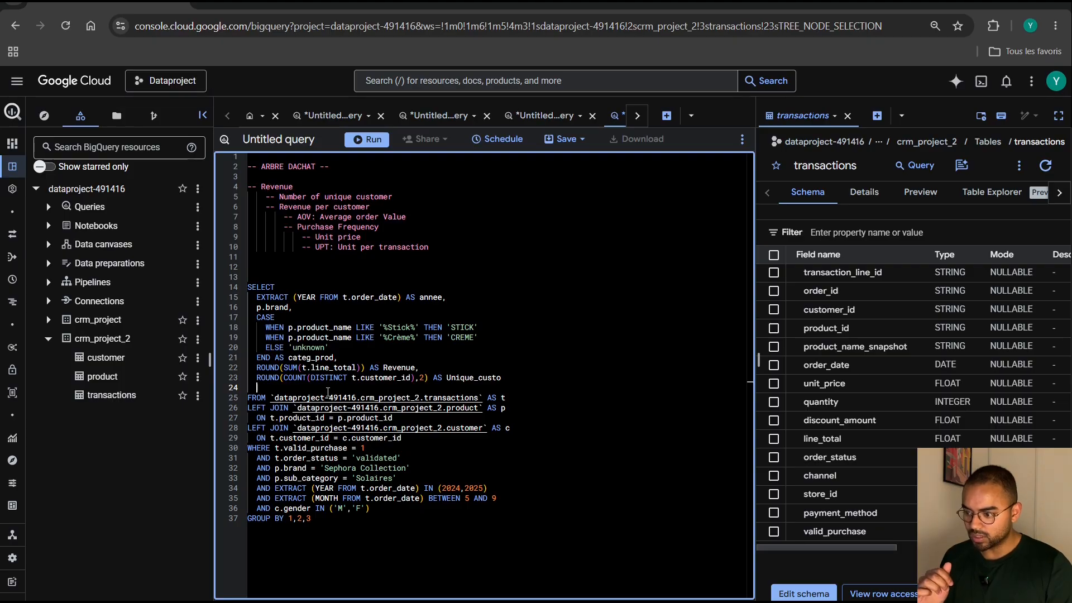
key(ctrl+Tab)
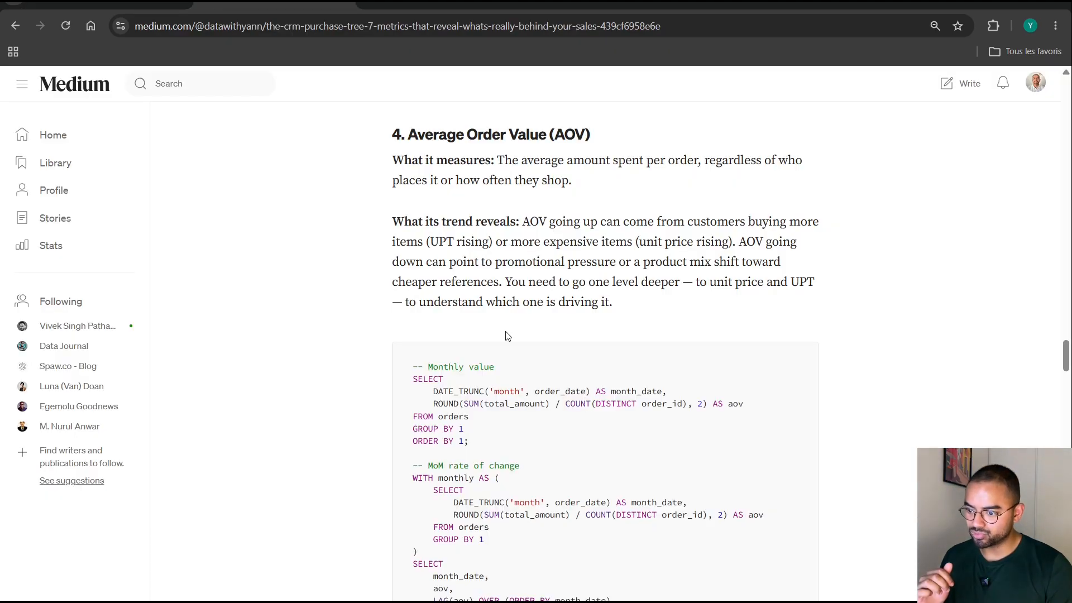
scroll(508, 335, up, 20)
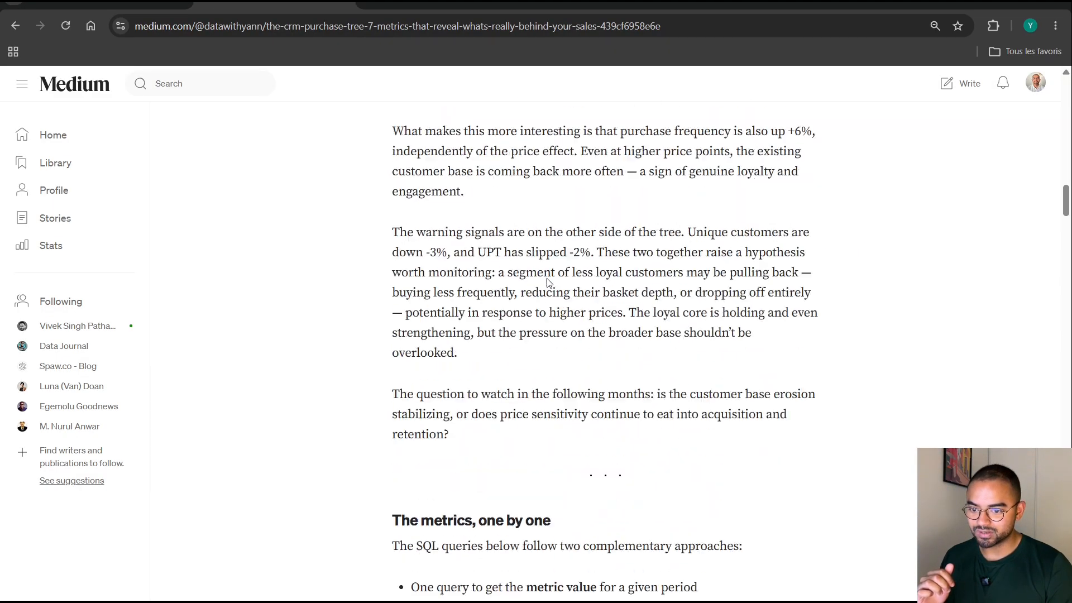
scroll(547, 282, up, 15)
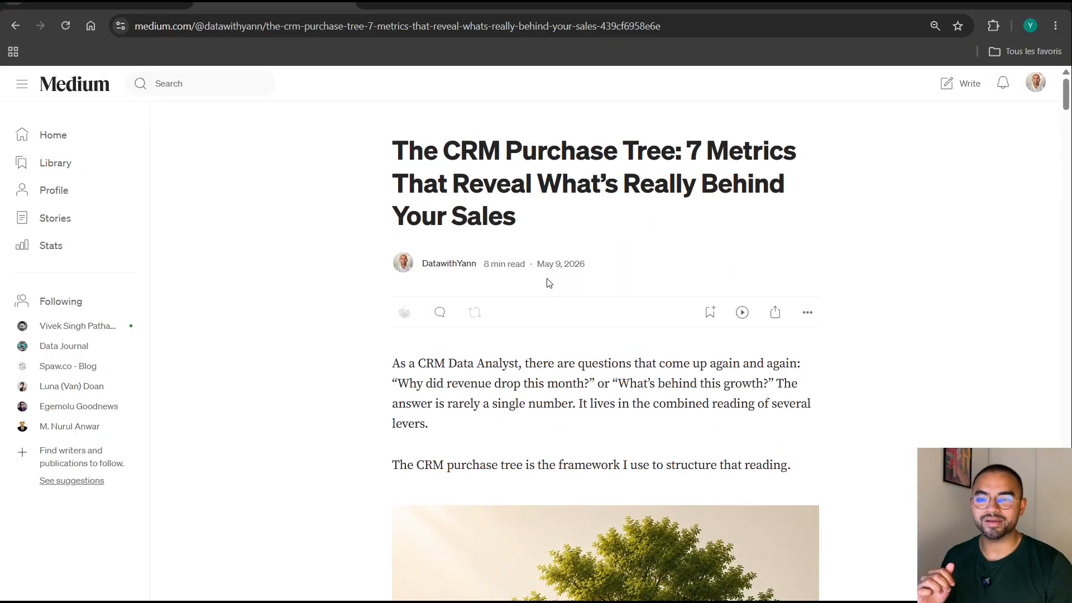
key(ctrl+shift+Tab)
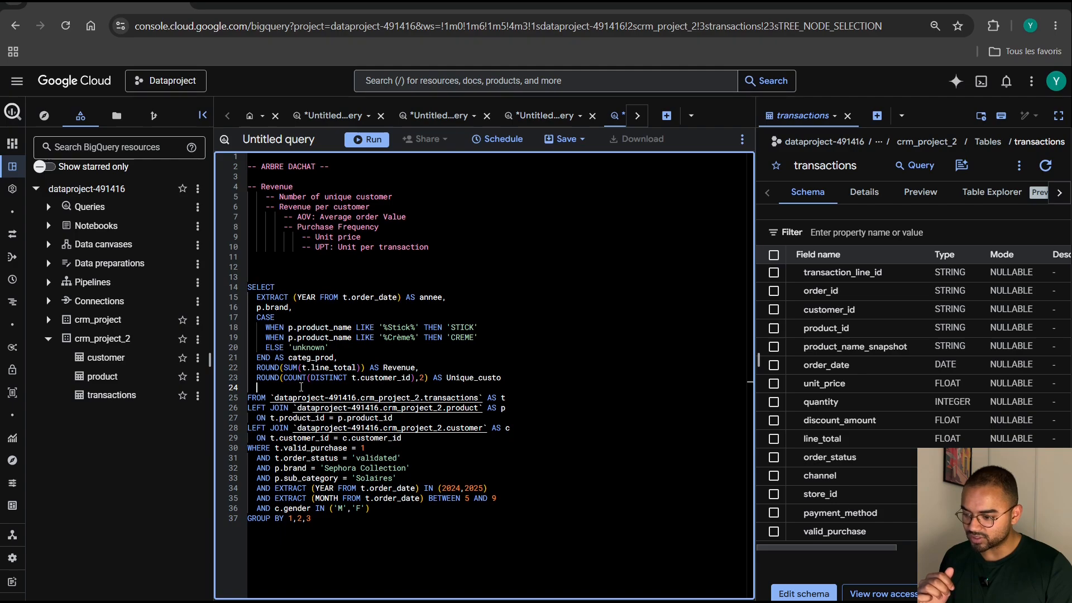
Copy the SUM(t.line_total) expression from the Revenue column onto the empty line below Unique_custo.
key(alt+Tab)
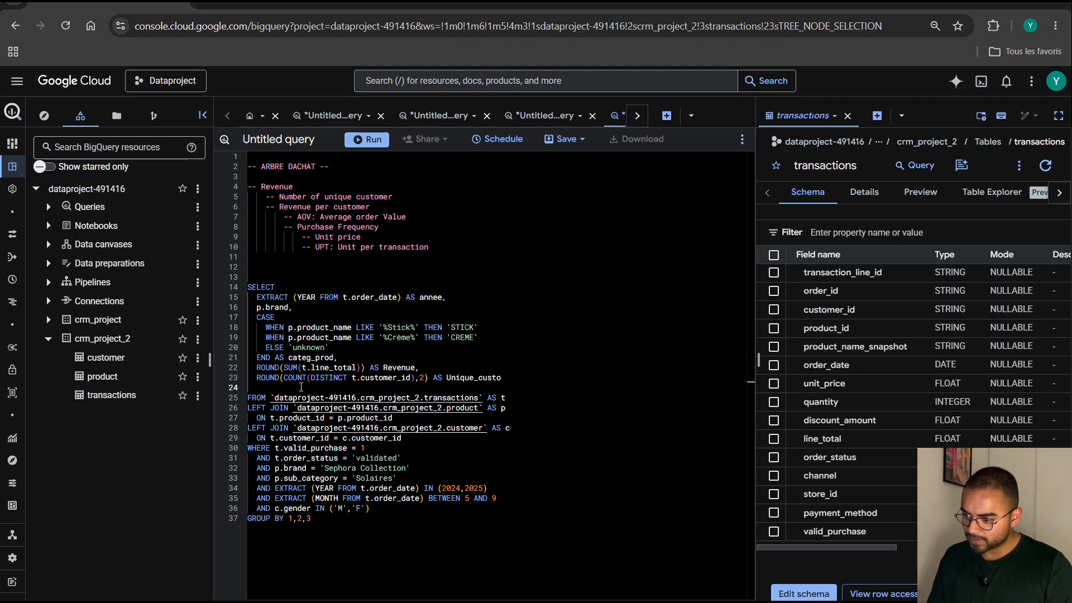
click(358, 366)
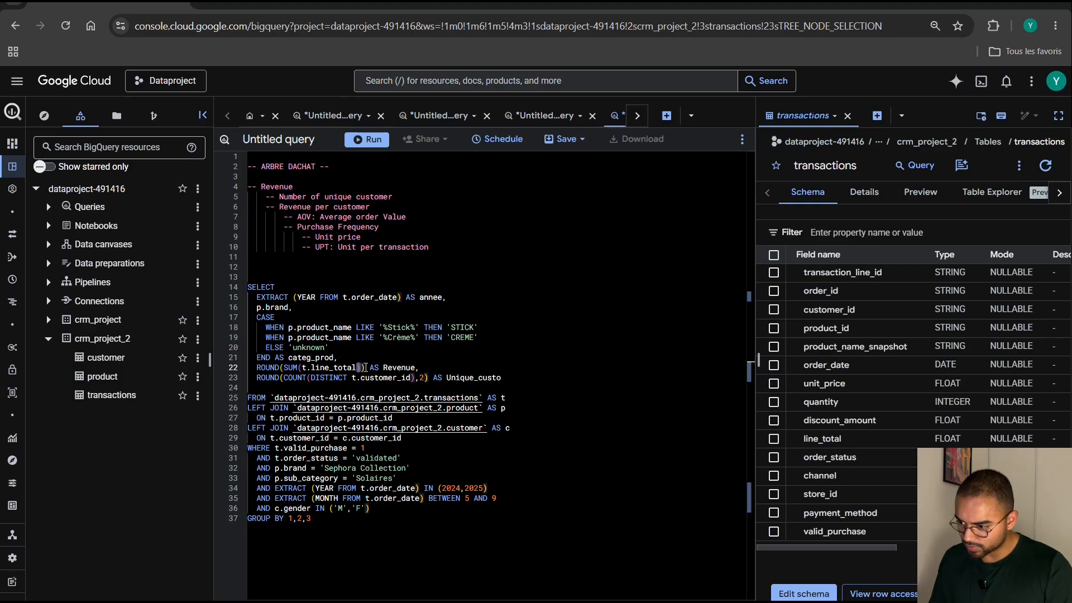
key(Delete)
click(360, 366)
key(shift+Left)
key(shift+Left)
key(shift+Left)
key(shift+Left)
key(shift+Left)
key(shift+Left)
key(shift+Left)
key(shift+Left)
key(shift+Left)
key(shift+Left)
key(shift+Left)
key(shift+Left)
key(shift+Left)
key(shift+Left)
key(shift+Left)
key(shift+Left)
key(shift+Left)
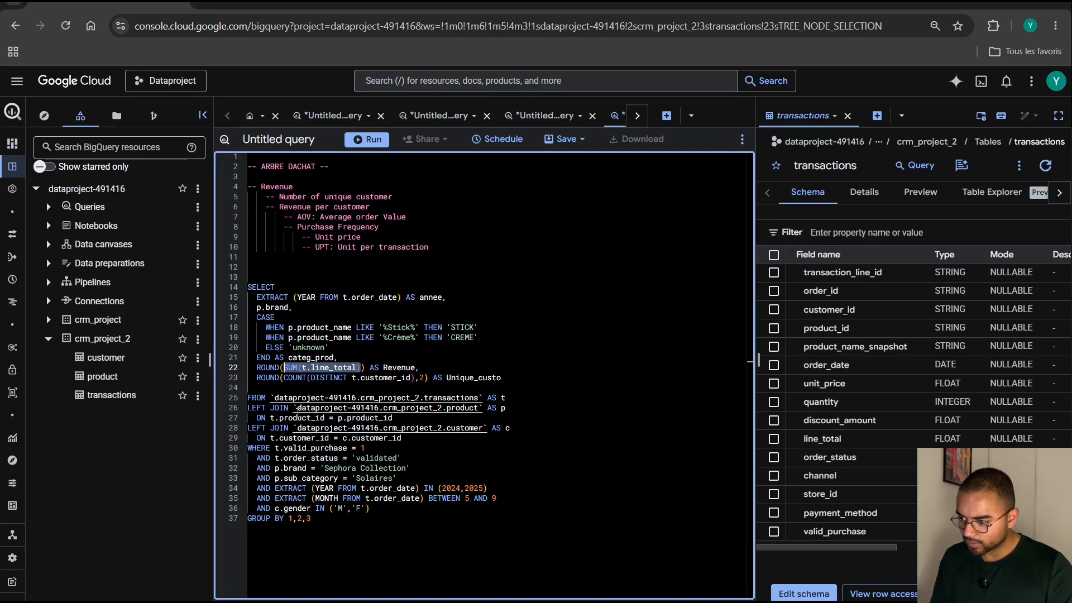
key(ctrl+c)
click(294, 387)
key(ctrl+v)
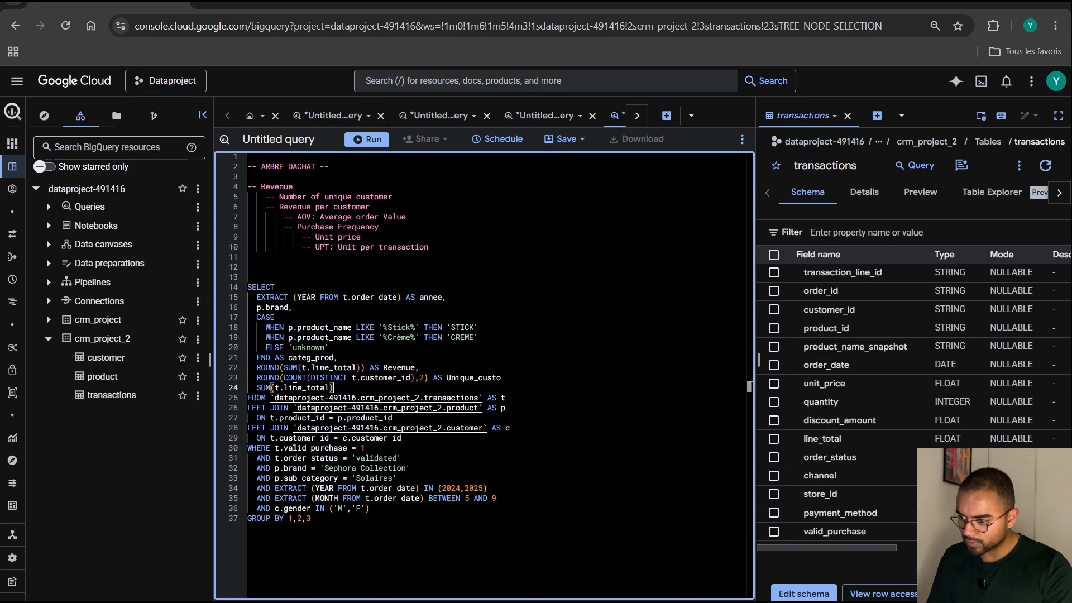
Divide the copied SUM(t.line_total) by COUNT(DISTINCT t.order_id), taking the order_id field from the transactions schema.
text(/)
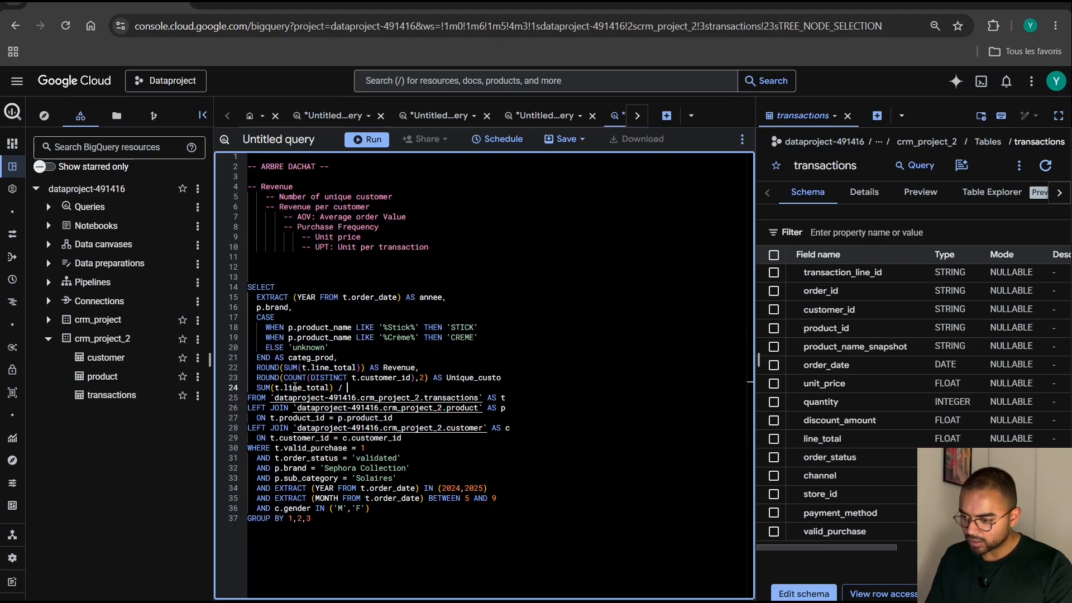
text( CO)
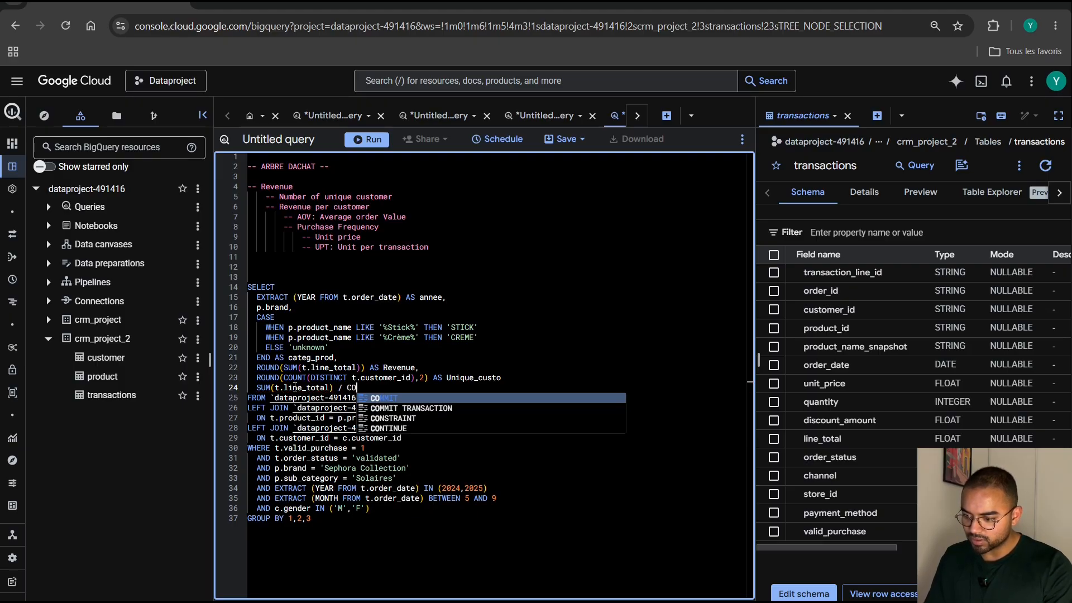
text(UNT(DISTINCT)
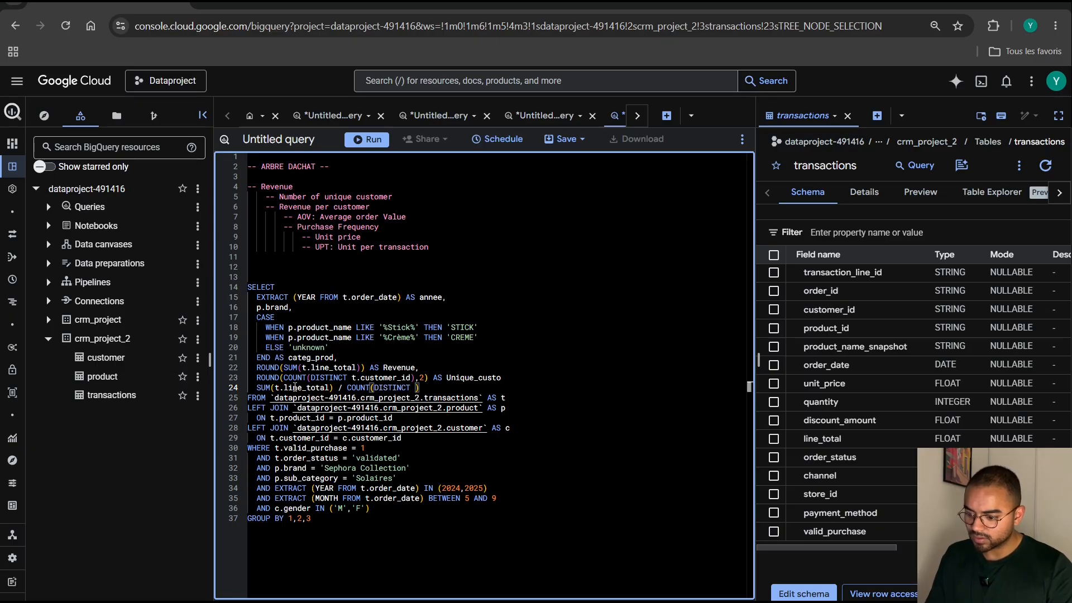
text( t.)
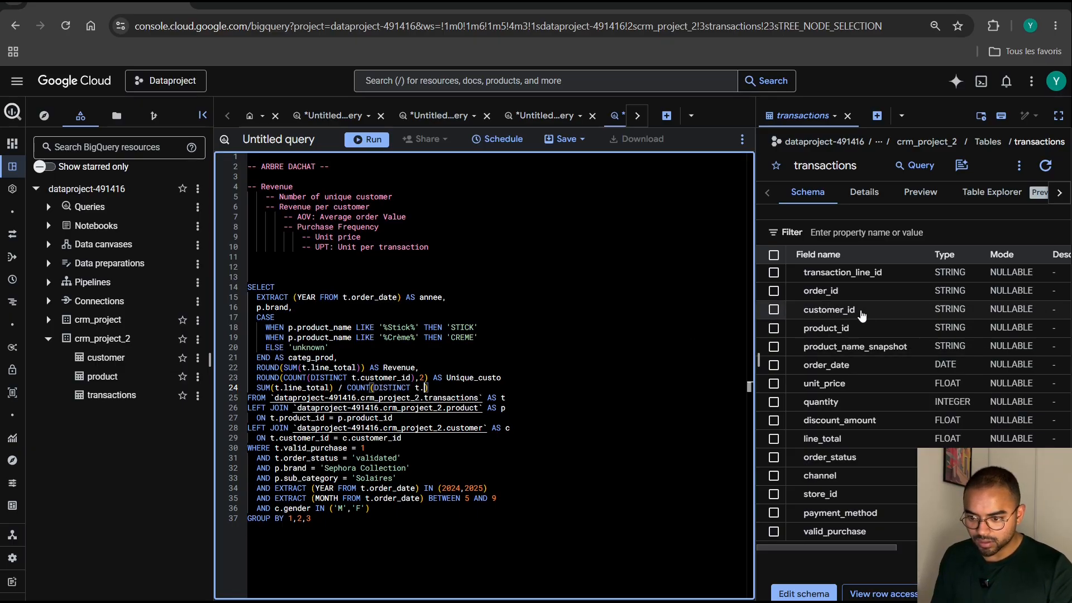
click(820, 290)
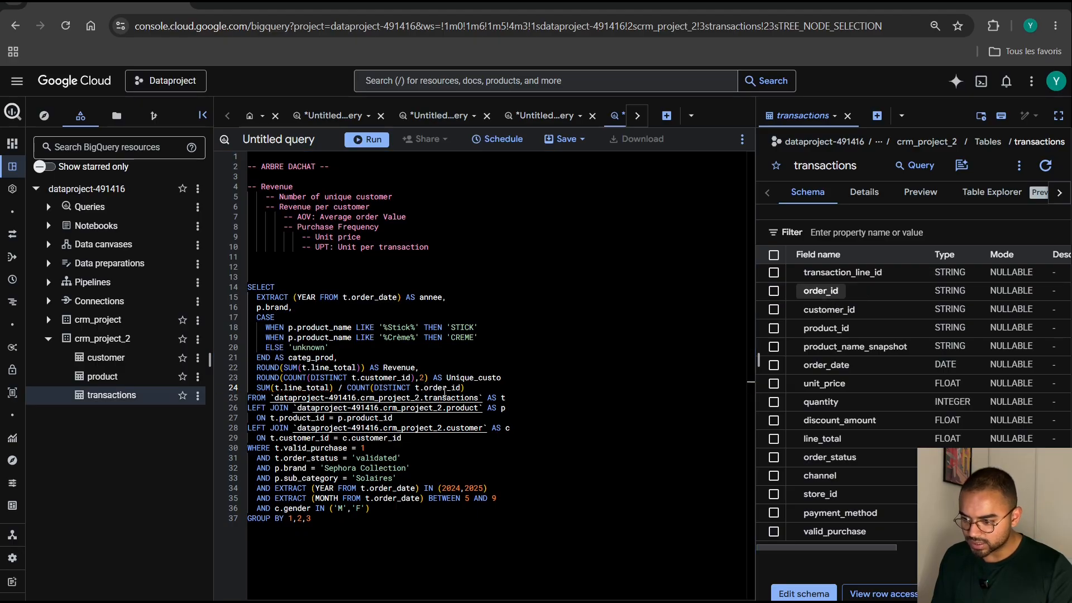
Alias the revenue-per-order calculation as AOV, ending with a comma and a new line below it.
click(465, 388)
text(AS )
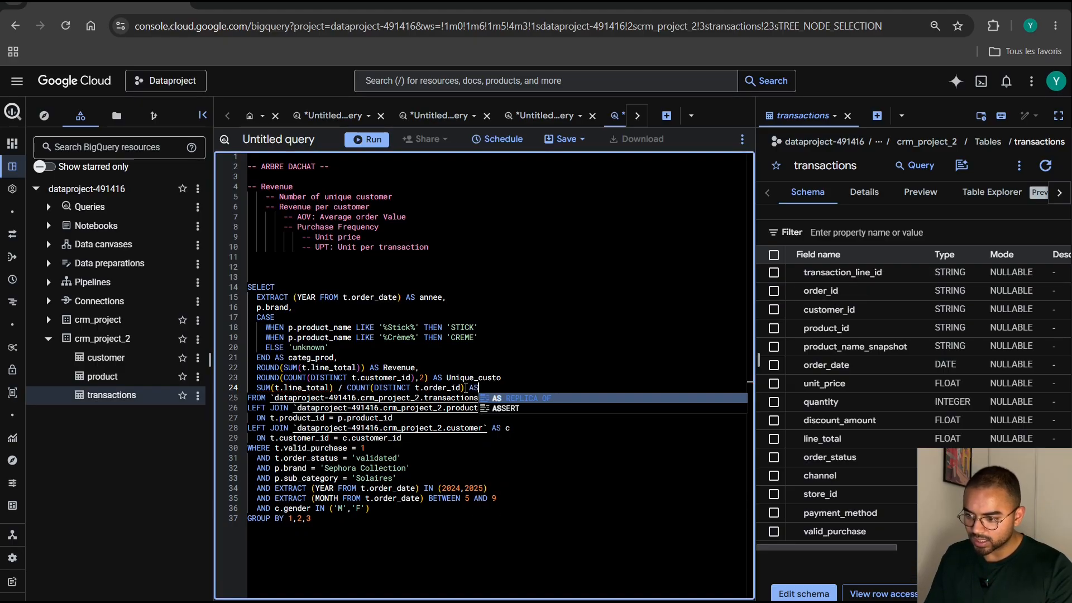
text(A)
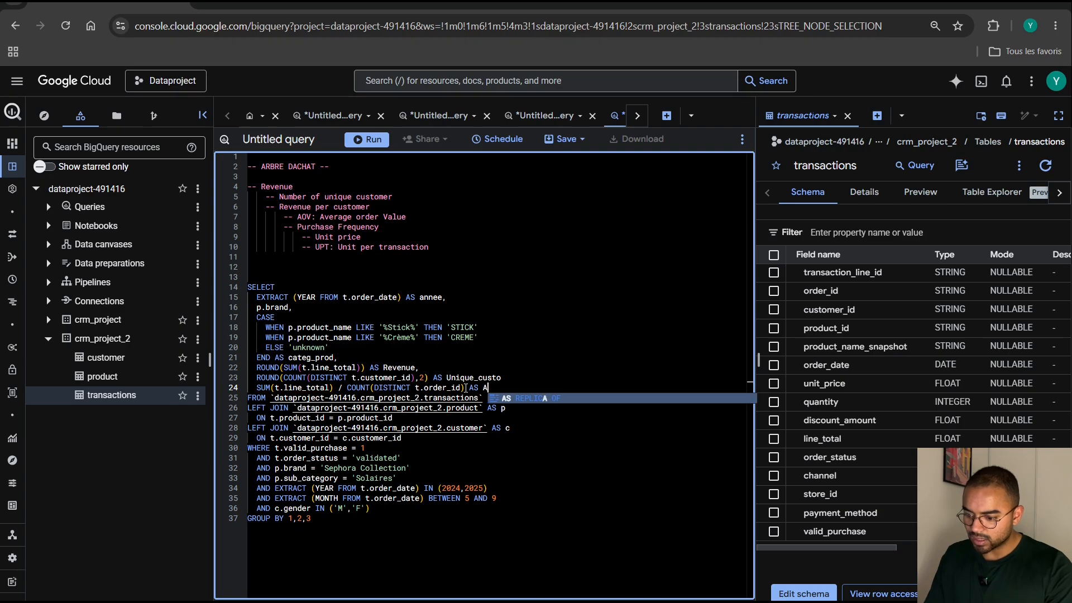
text(OV,)
key(Return)
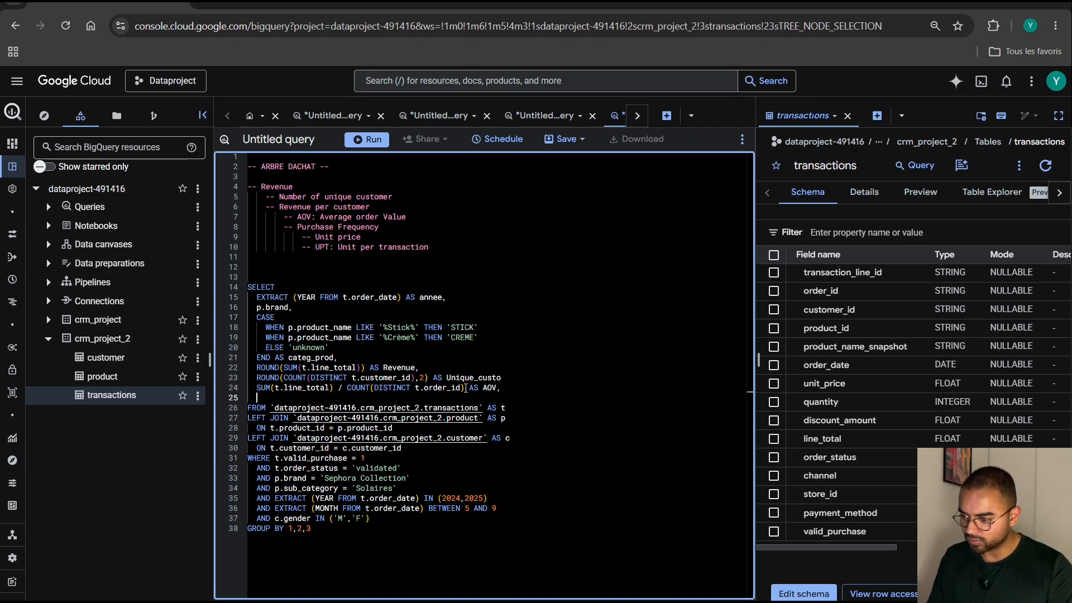
Wrap the AOV calculation in ROUND with 2 decimals.
click(256, 387)
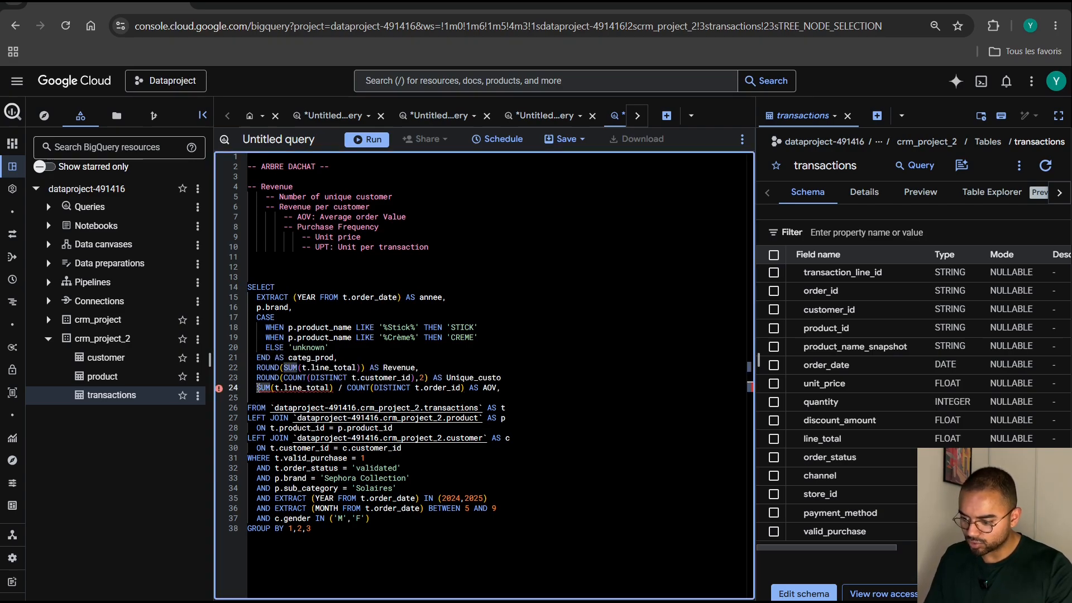
text(ROUND()
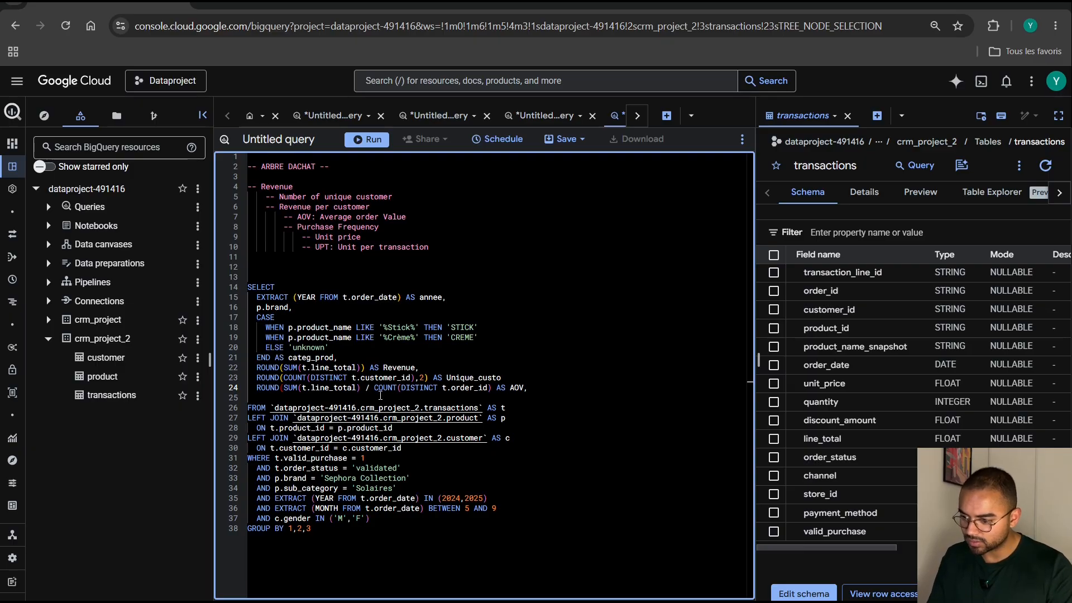
click(493, 388)
text(,2))
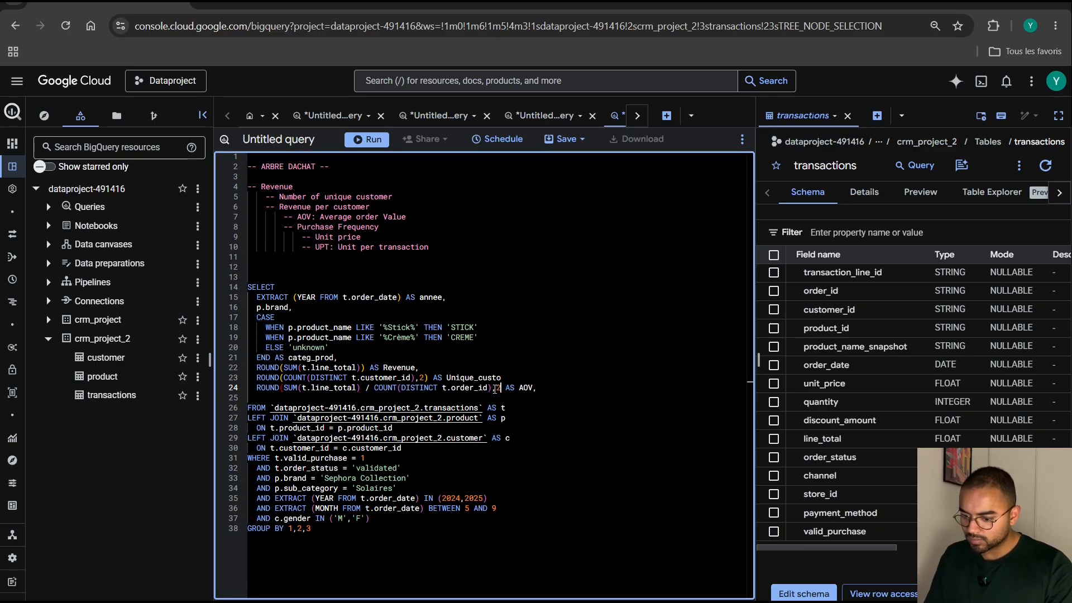
Add the missing comma after the Unique_custo alias and return to the empty line below AOV.
click(360, 398)
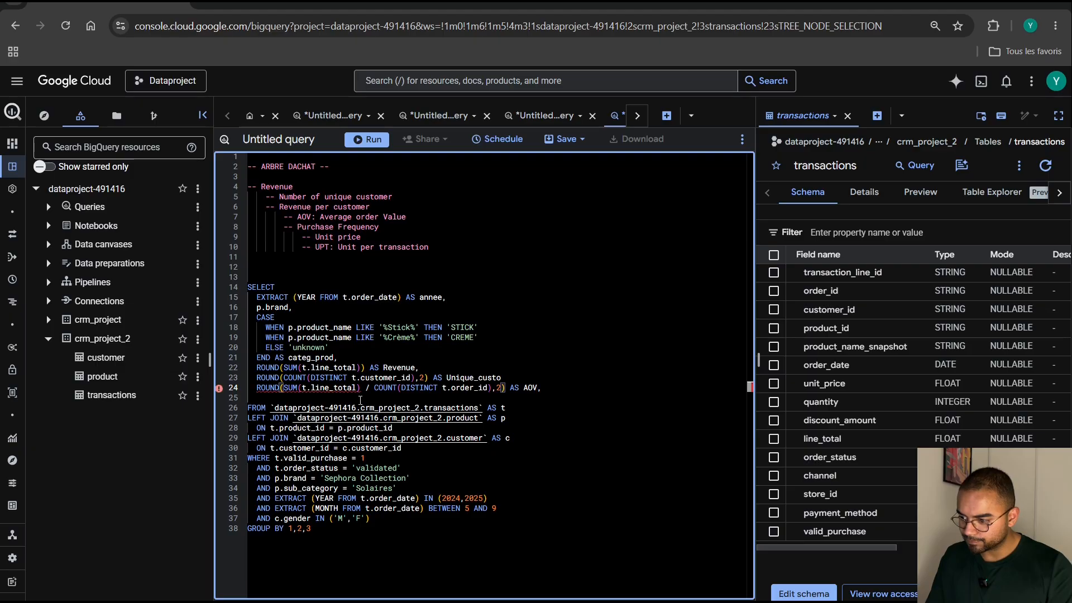
click(505, 378)
text(,)
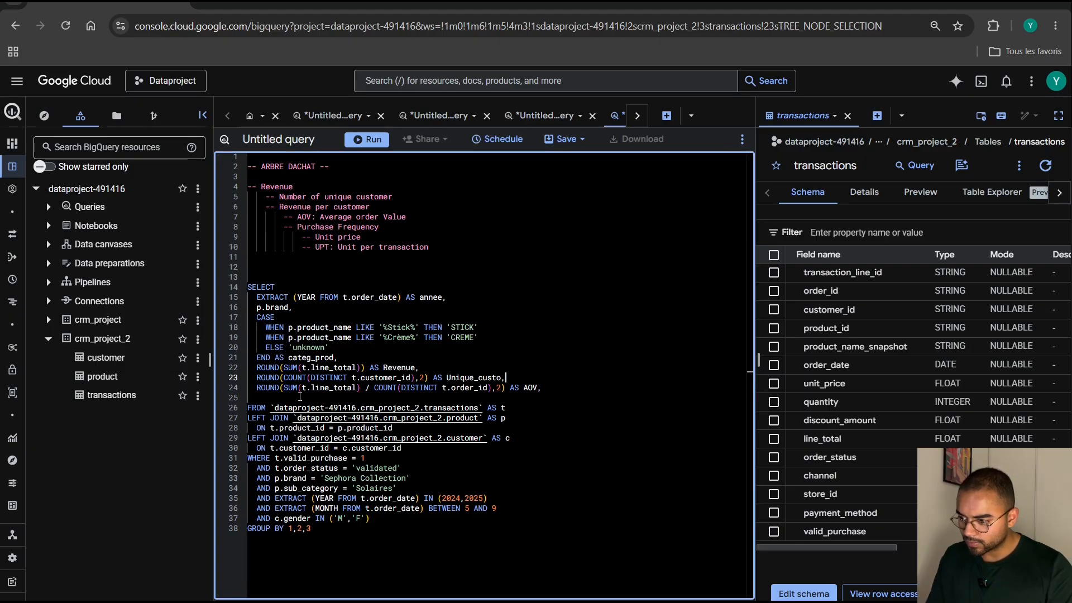
click(300, 397)
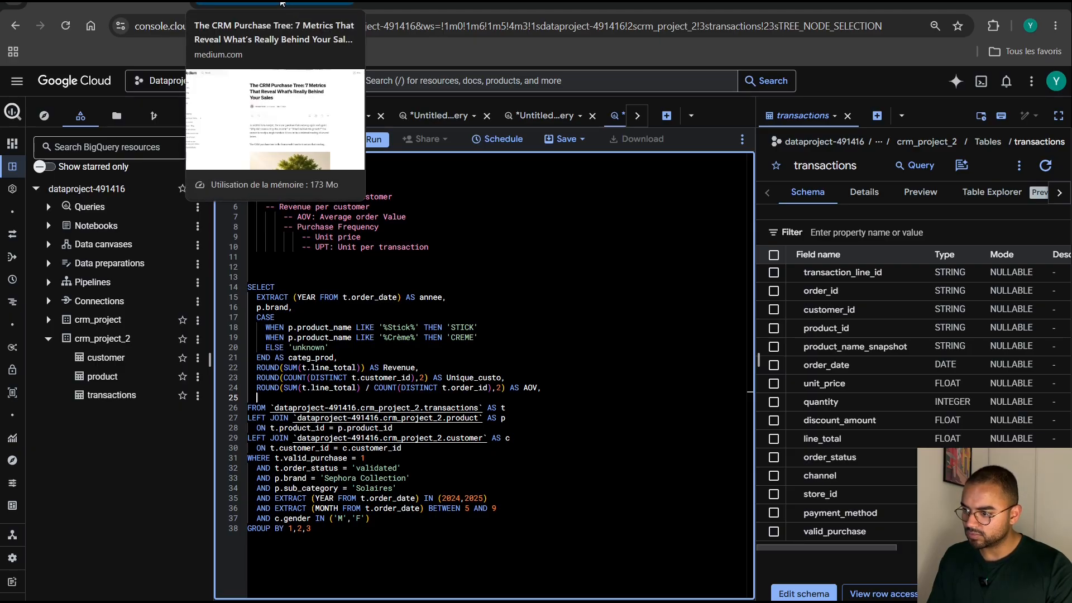
Look up the purchase frequency formula in the Medium article on the CRM purchase tree, and return to the BigQuery query.
click(281, 3)
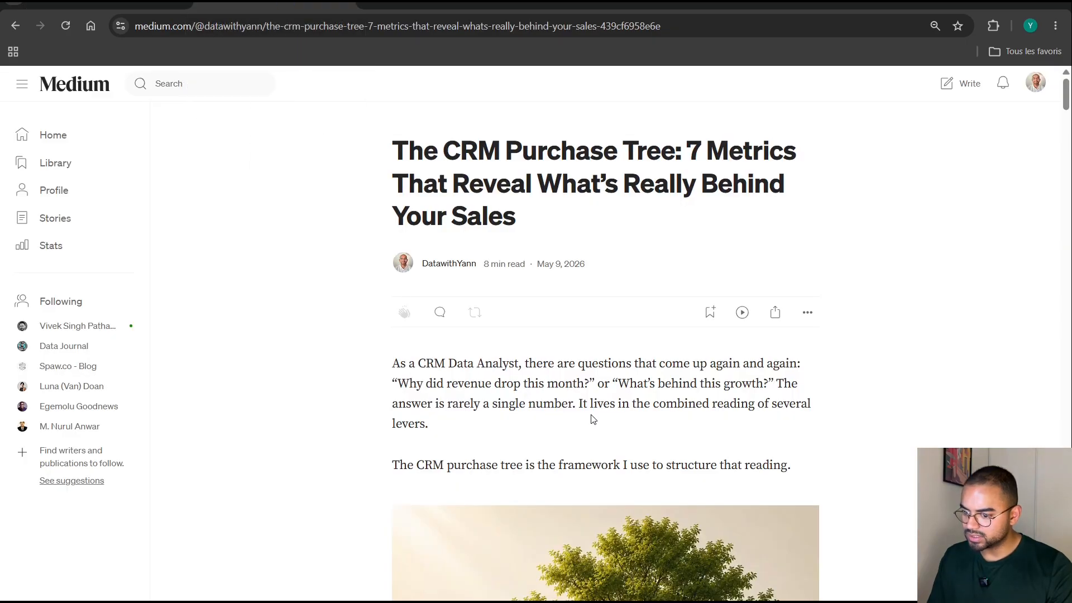
scroll(593, 418, down, 20)
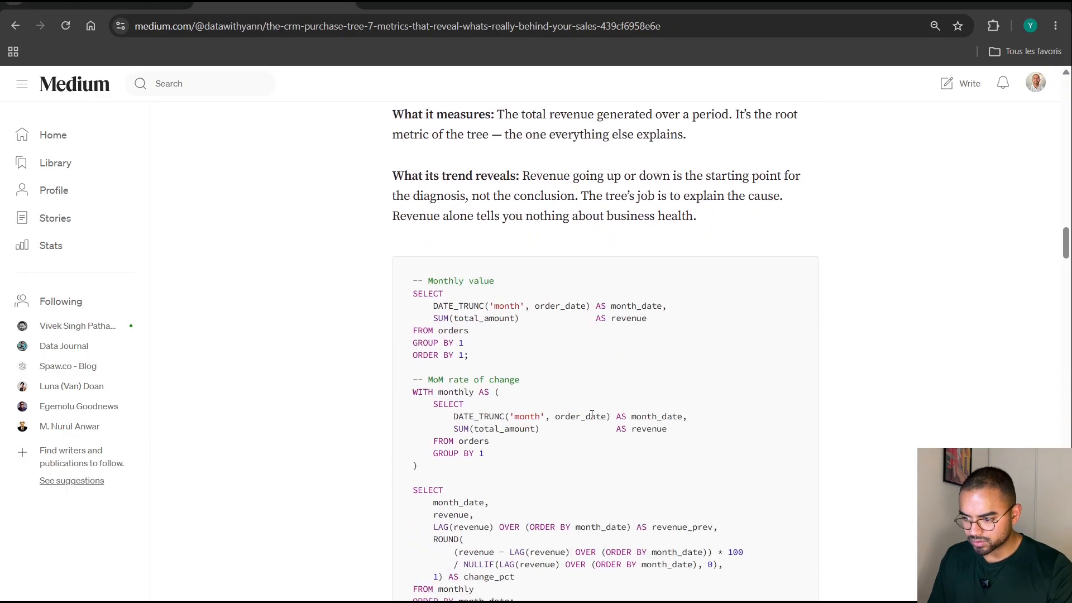
scroll(591, 414, down, 20)
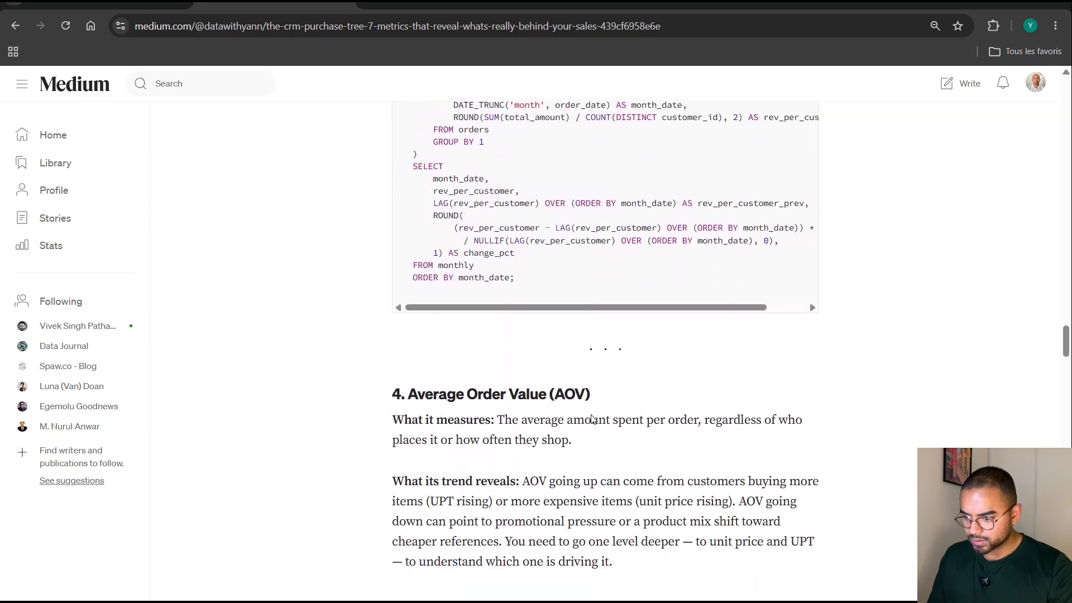
scroll(593, 419, down, 20)
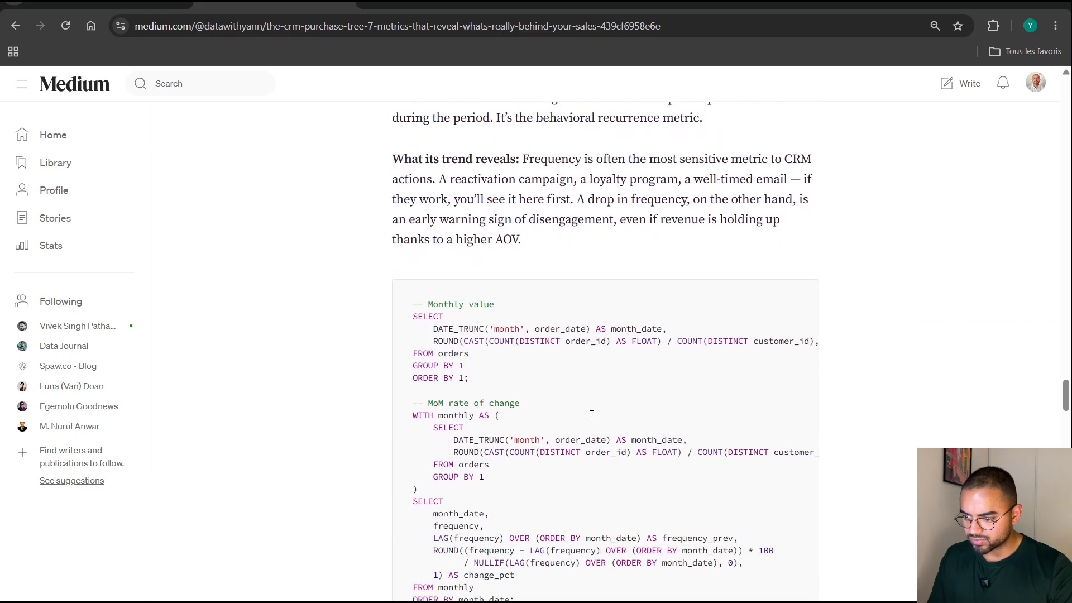
scroll(591, 415, down, 1)
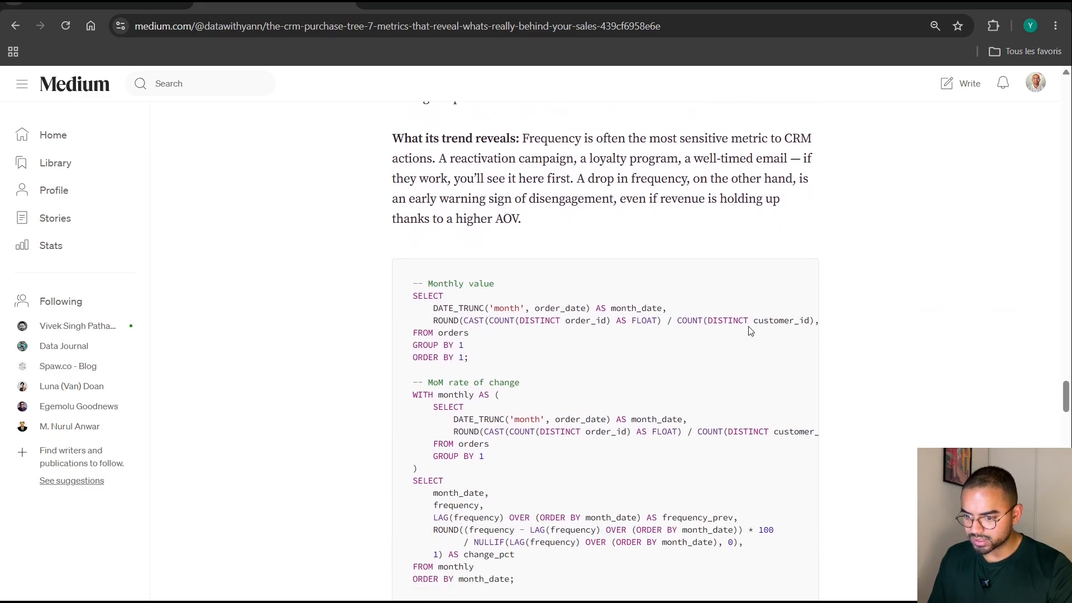
click(134, 3)
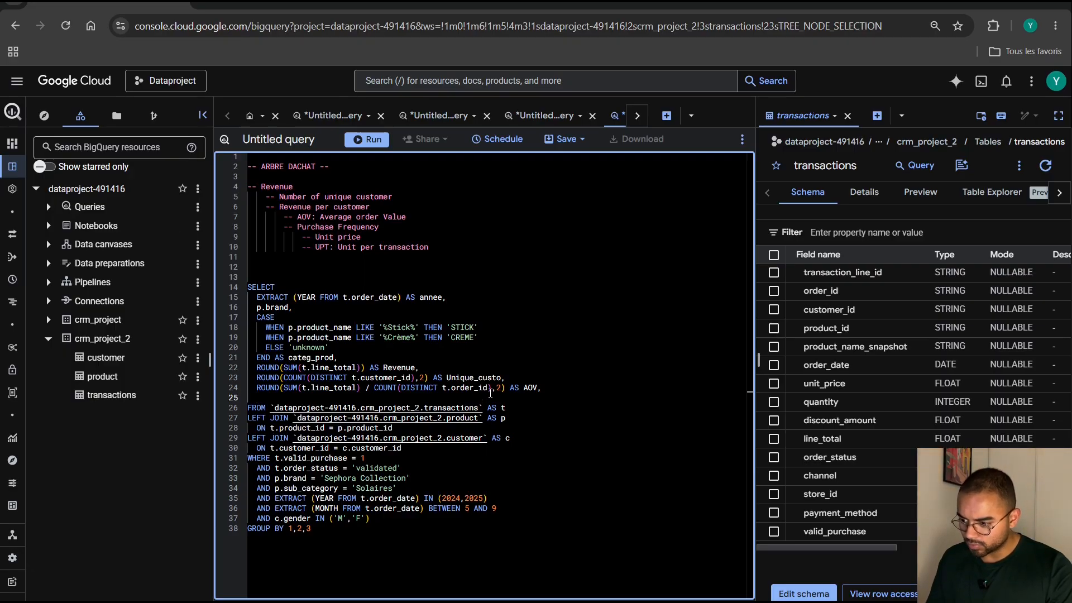
Copy COUNT(DISTINCT t.order_id) from the AOV column onto the empty line below it, followed by a division sign.
drag(490, 387, 374, 387)
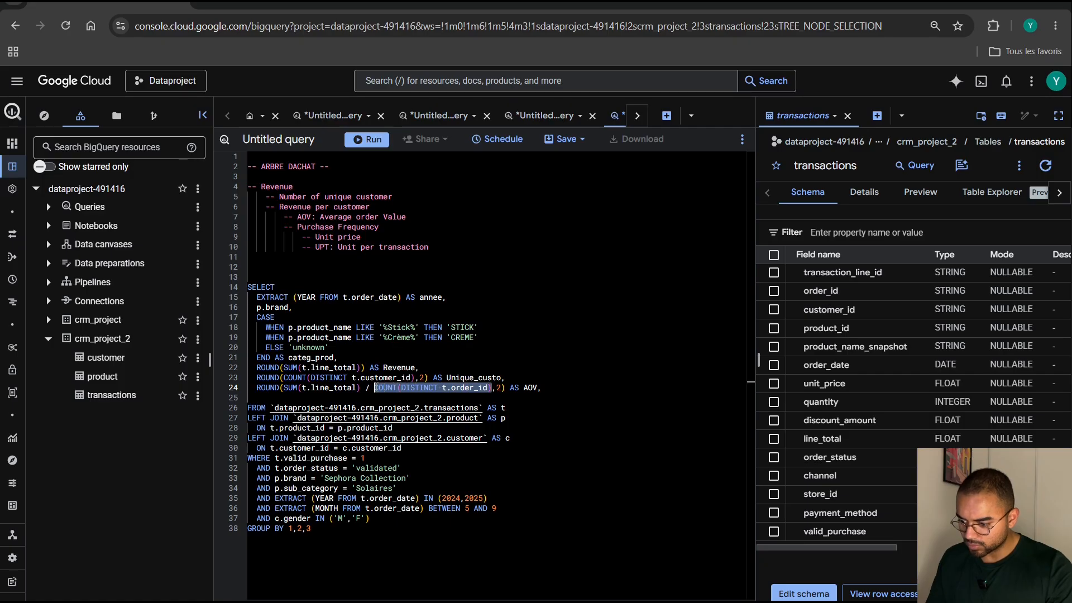
key(ctrl+c)
click(305, 395)
key(ctrl+v)
text(/)
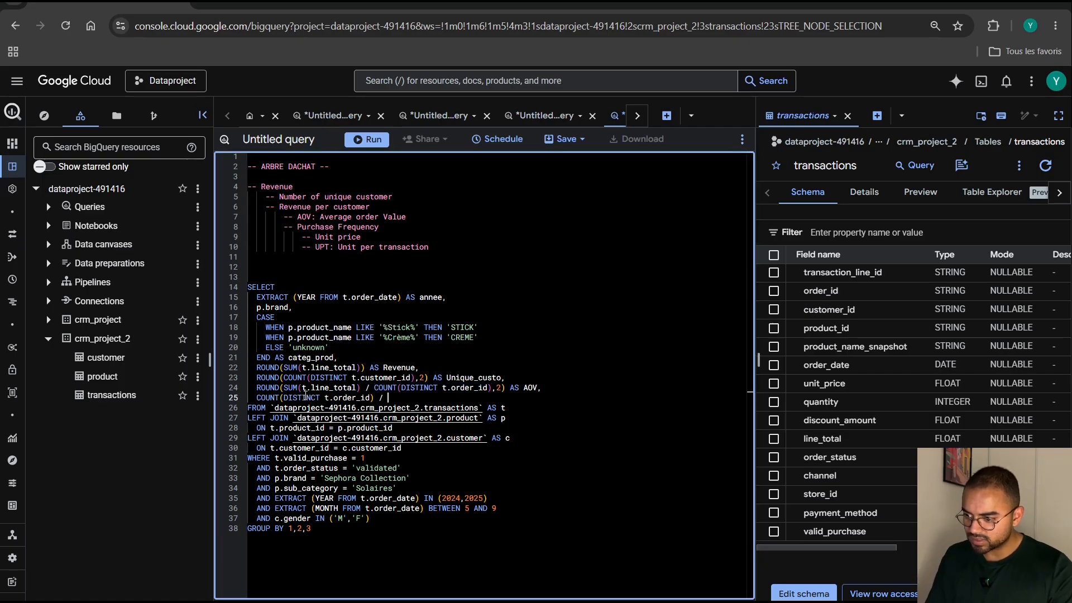
Complete the division with COUNT(DISTINCT t.customer_id), copied from the Unique_custo column.
click(417, 378)
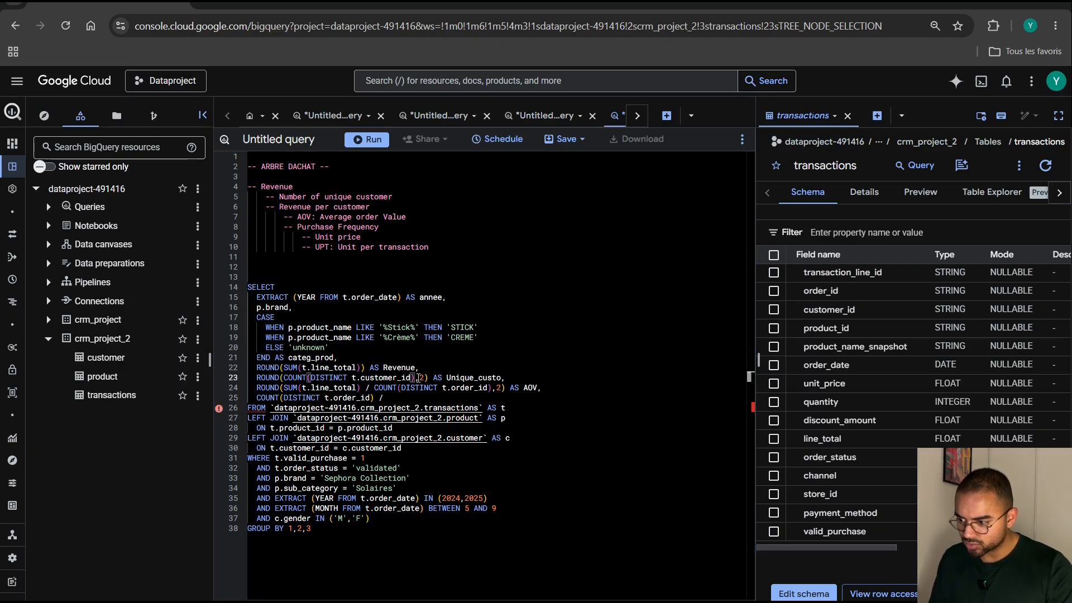
key(shift+Left)
key(shift+Left)
key(shift+Left)
key(shift+Left)
key(shift+Left)
key(shift+Left)
key(shift+Left)
key(shift+Left)
key(shift+Left)
key(shift+Left)
key(shift+Left)
key(shift+Left)
key(shift+Left)
key(shift+Left)
key(shift+Left)
key(shift+Left)
key(shift+Left)
key(shift+Left)
key(shift+Left)
key(shift+Left)
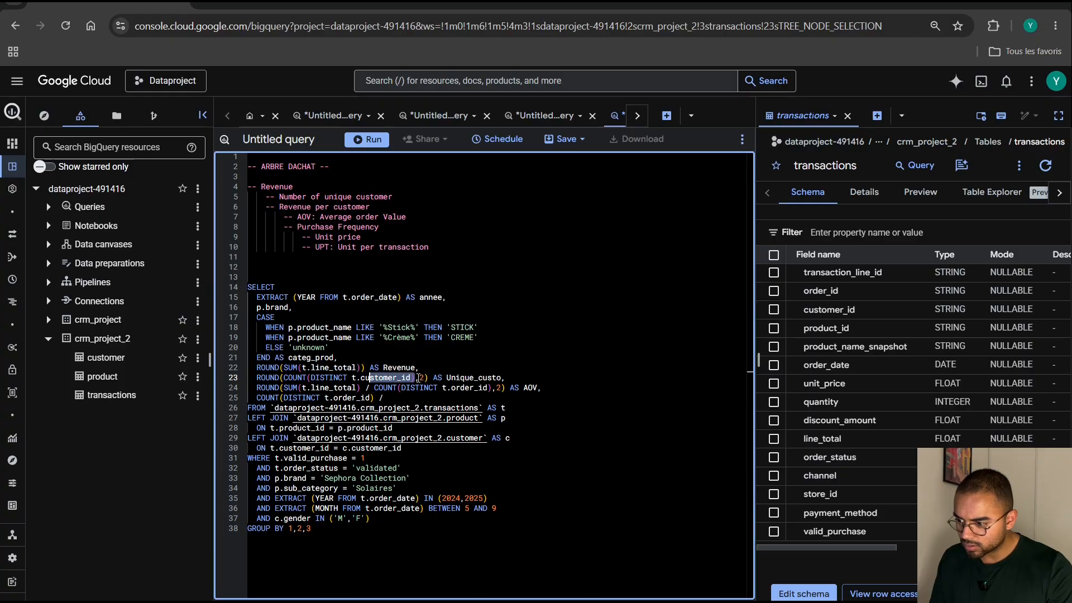
key(shift+Left)
key(shift+Left)
key(shift+Left)
key(shift+Left)
key(shift+Left)
key(shift+Left)
key(shift+Left)
key(shift+Left)
key(shift+Left)
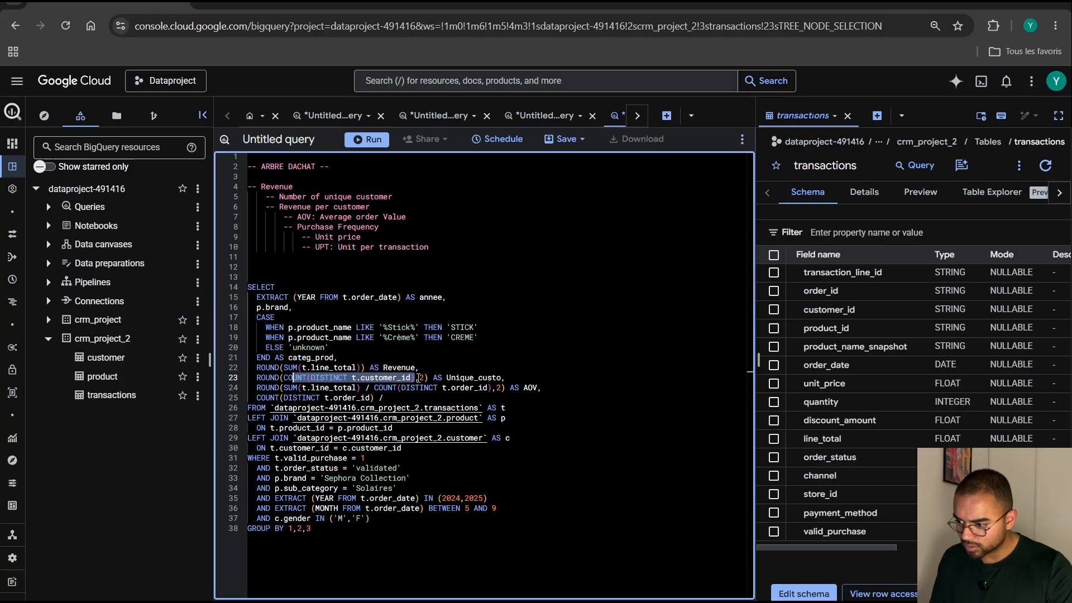
key(ctrl+c)
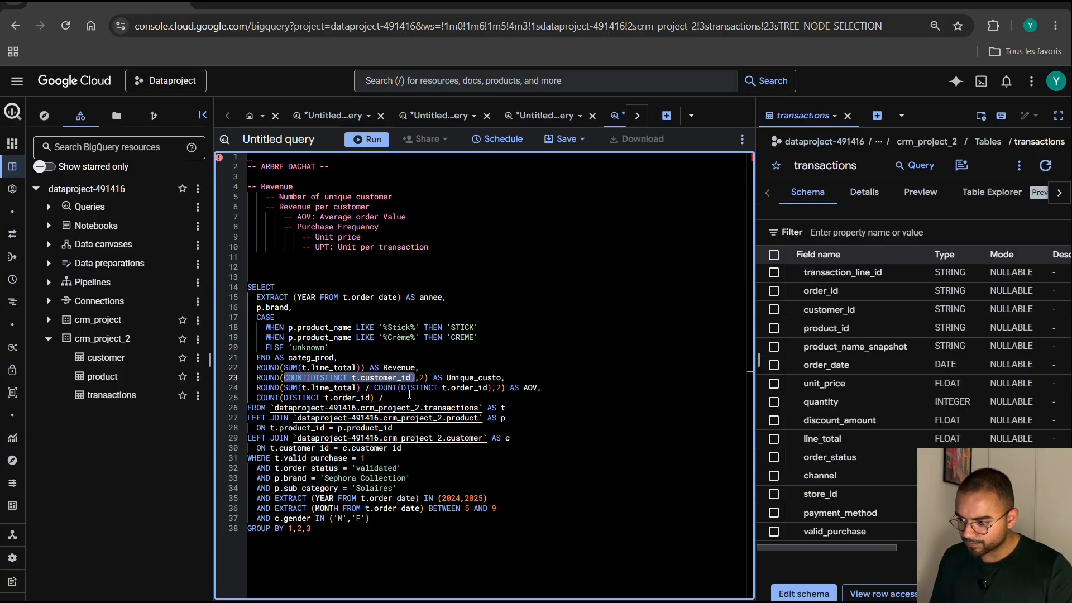
click(411, 397)
key(ctrl+v)
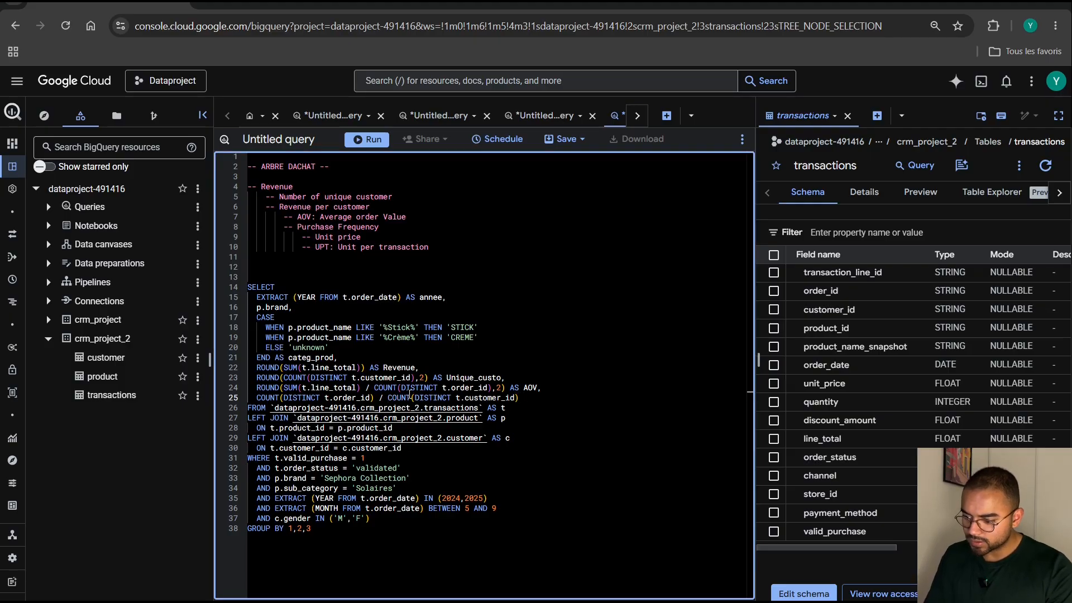
Alias the orders-per-customer calculation as Purchase_freq, ending with a comma and a new line below it.
text(AS )
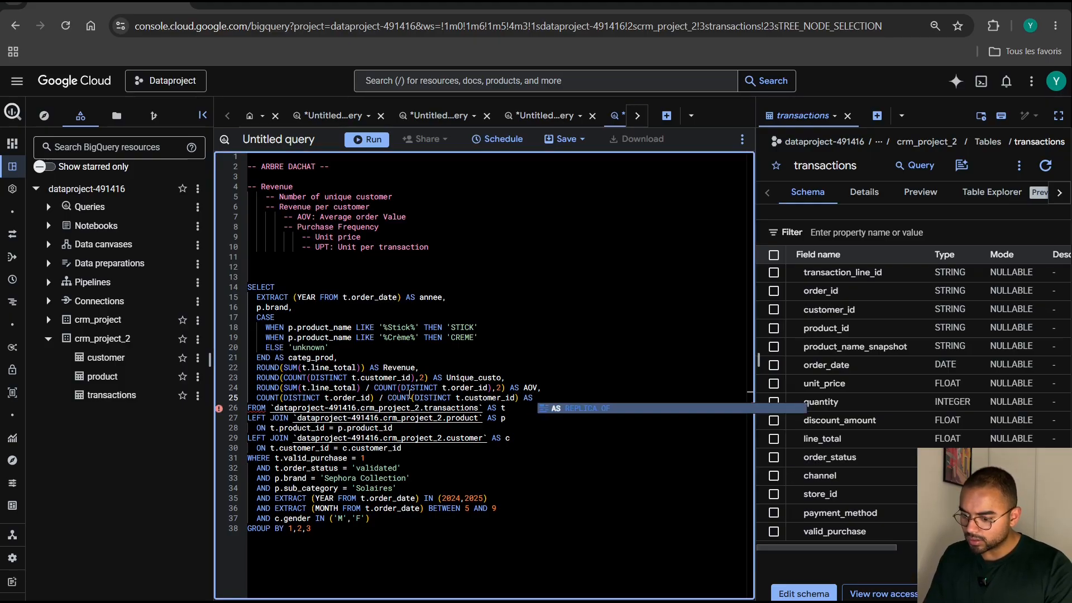
text(pur)
key(BackSpace)
key(BackSpace)
key(BackSpace)
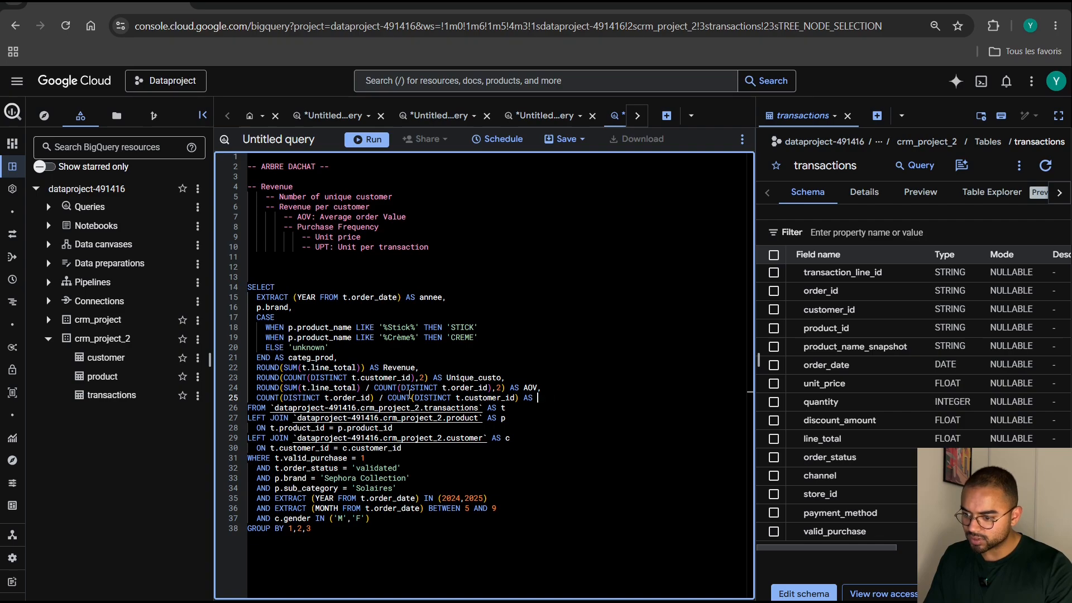
text(Purchase_freq,)
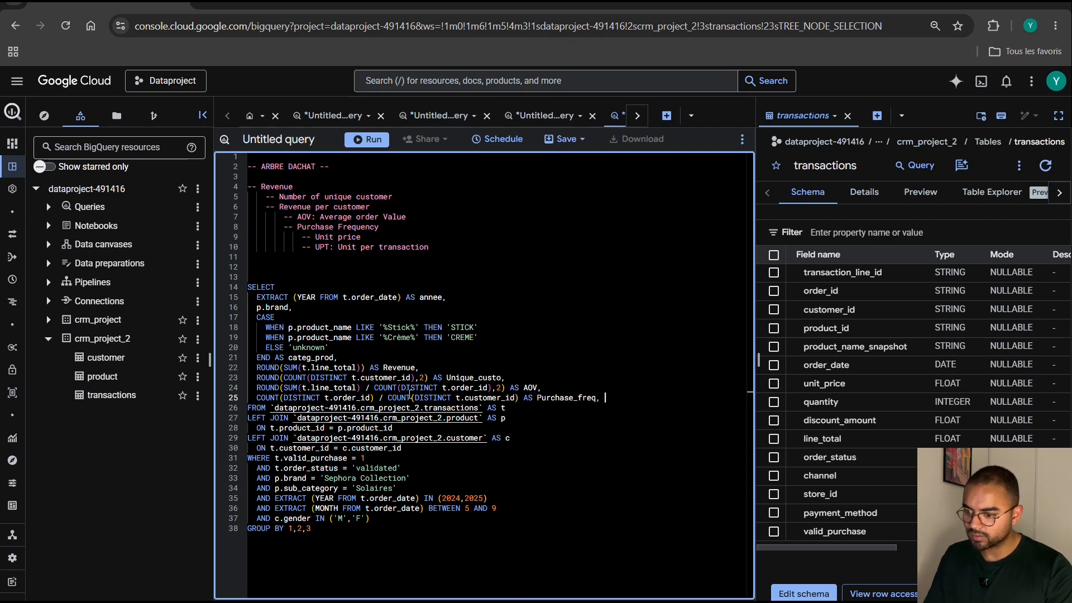
key(Return)
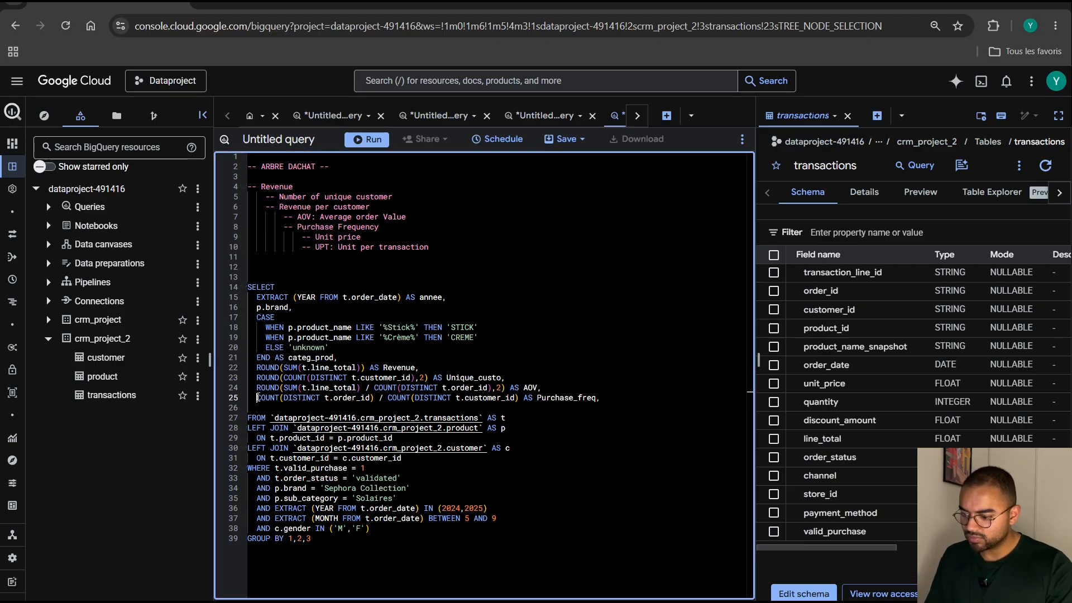
Wrap the Purchase_freq calculation in ROUND with two decimal places.
text(ROUND()
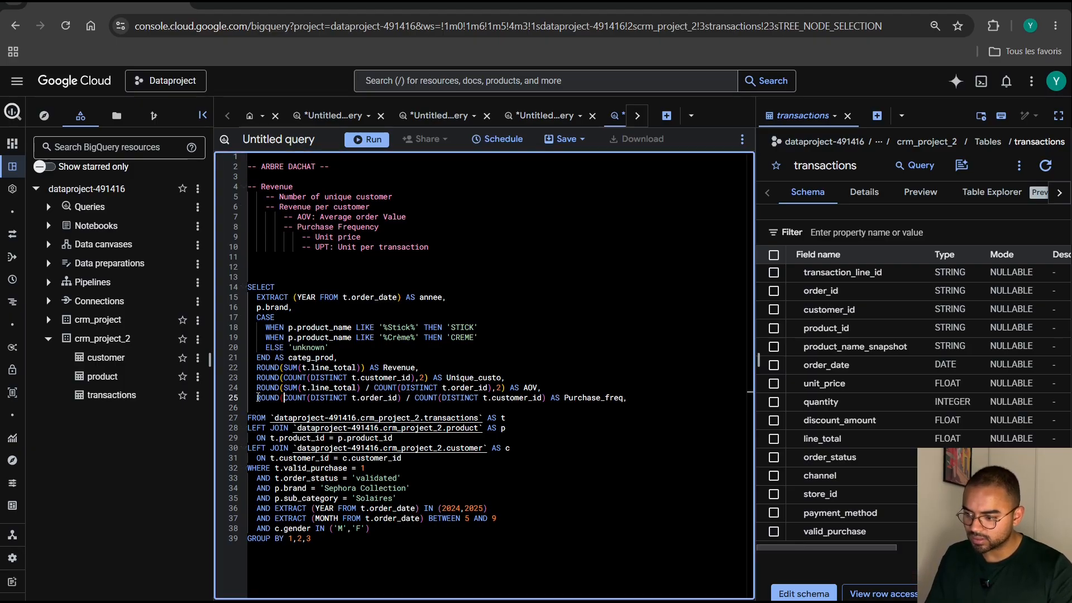
click(545, 397)
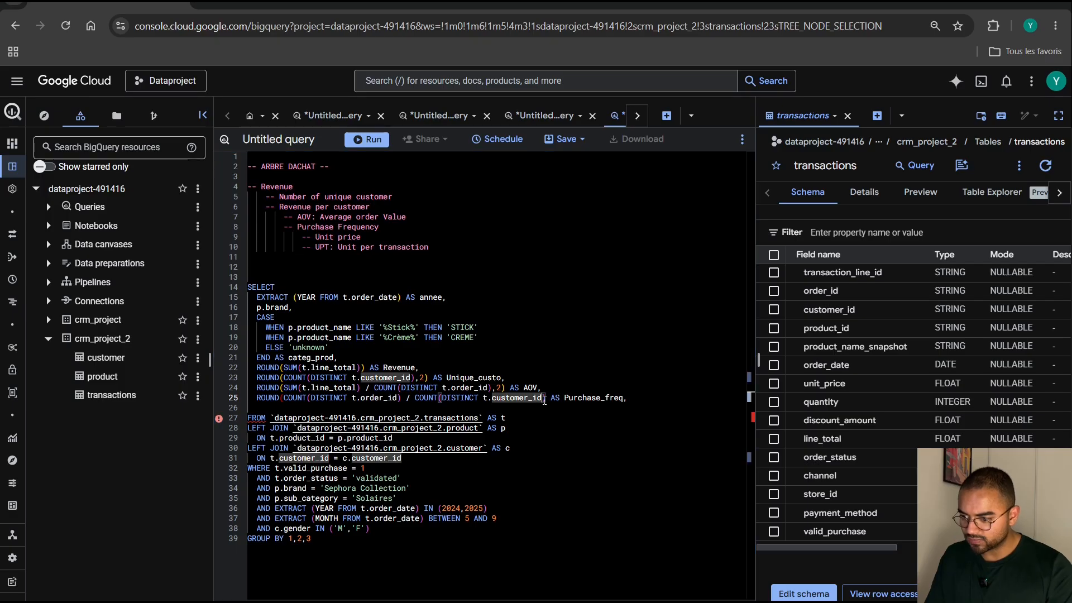
text(,2))
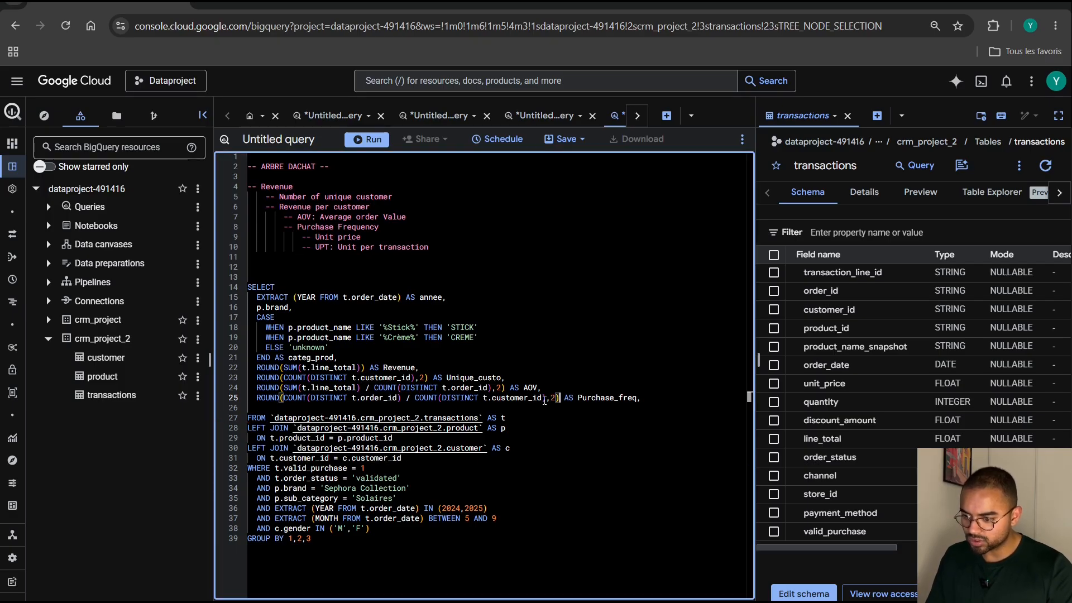
Add the expression SUM(t.line_total) / SUM(t.quantity) on the empty line below the Purchase_freq column.
click(435, 406)
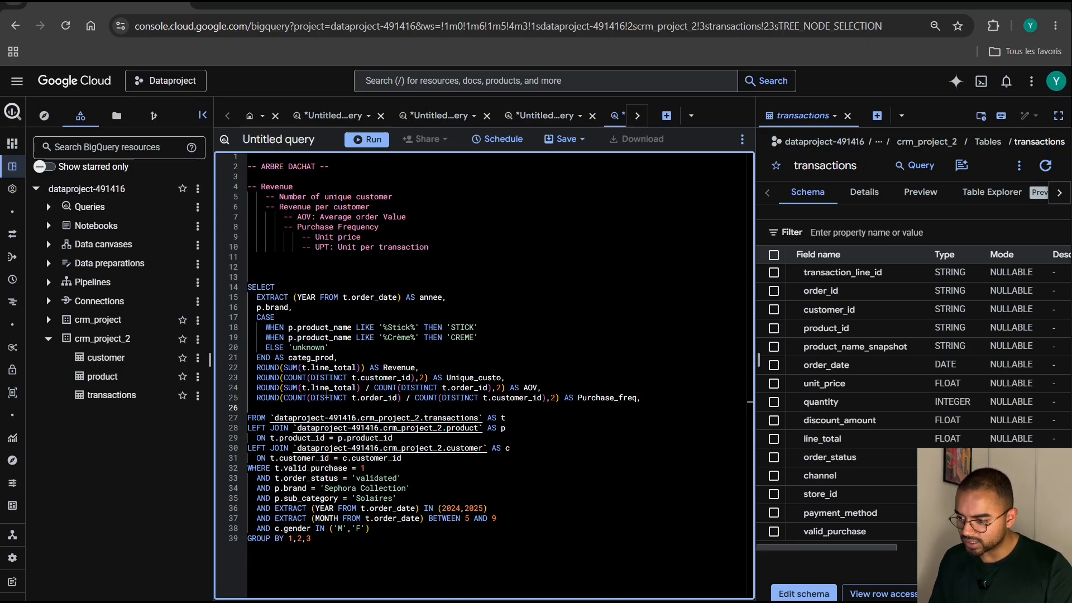
text(SUM)
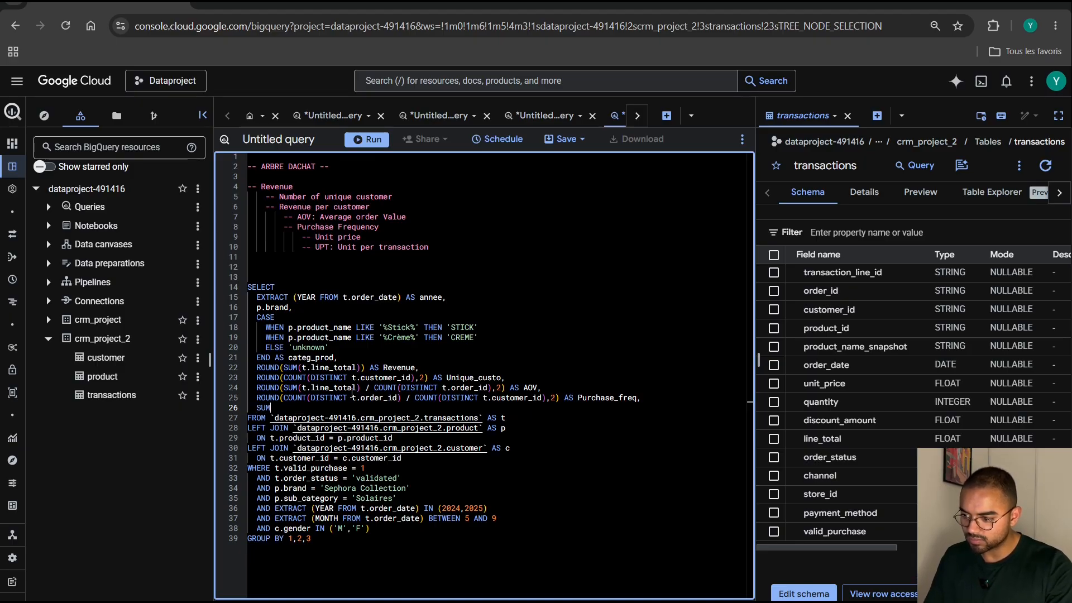
text((t.line)
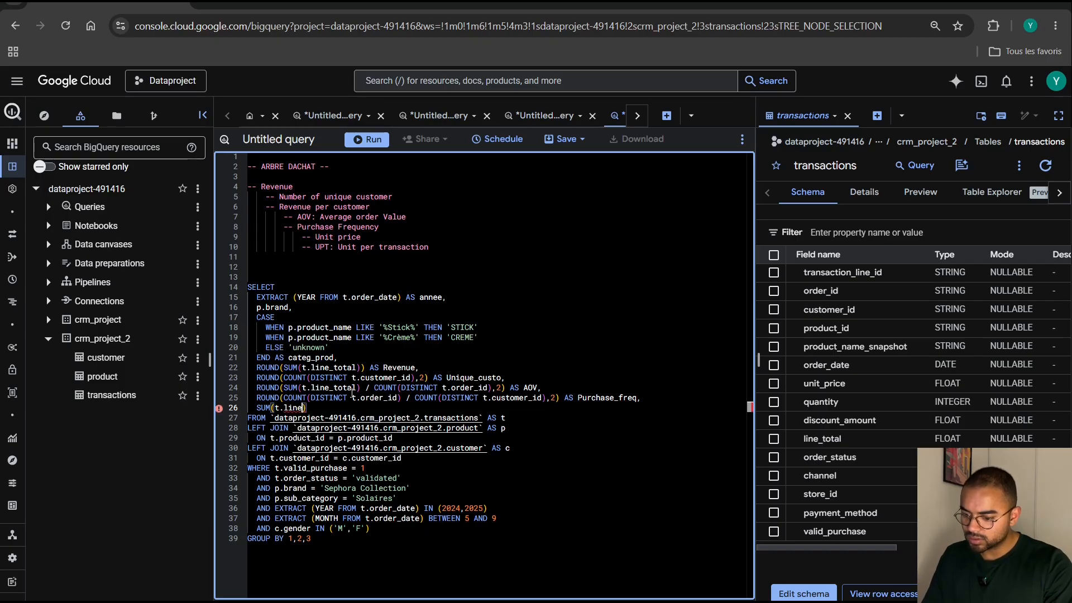
text(_tio)
key(BackSpace)
key(BackSpace)
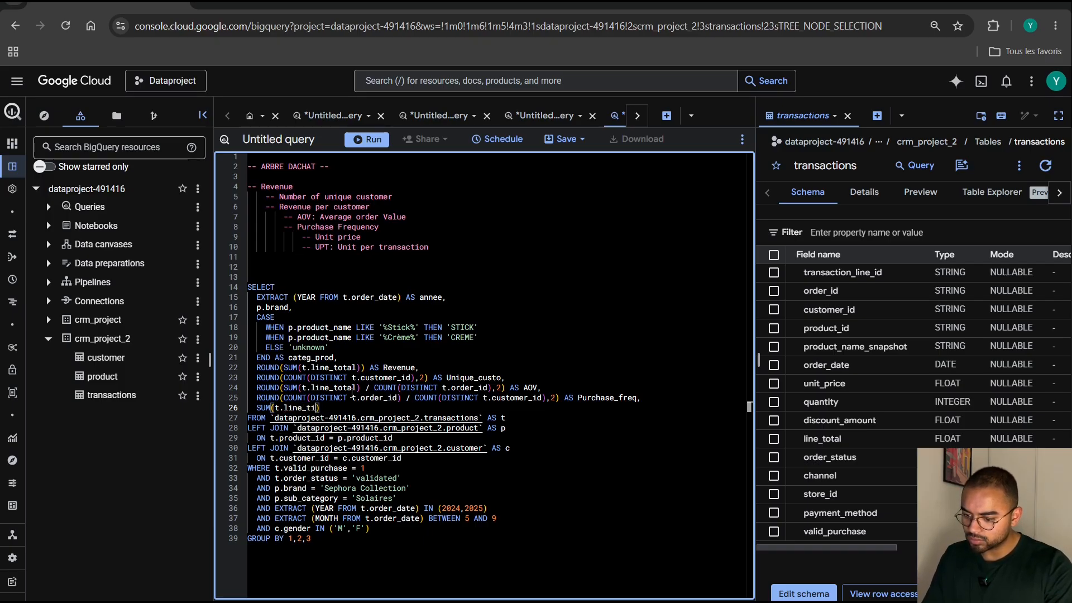
text(otal) )
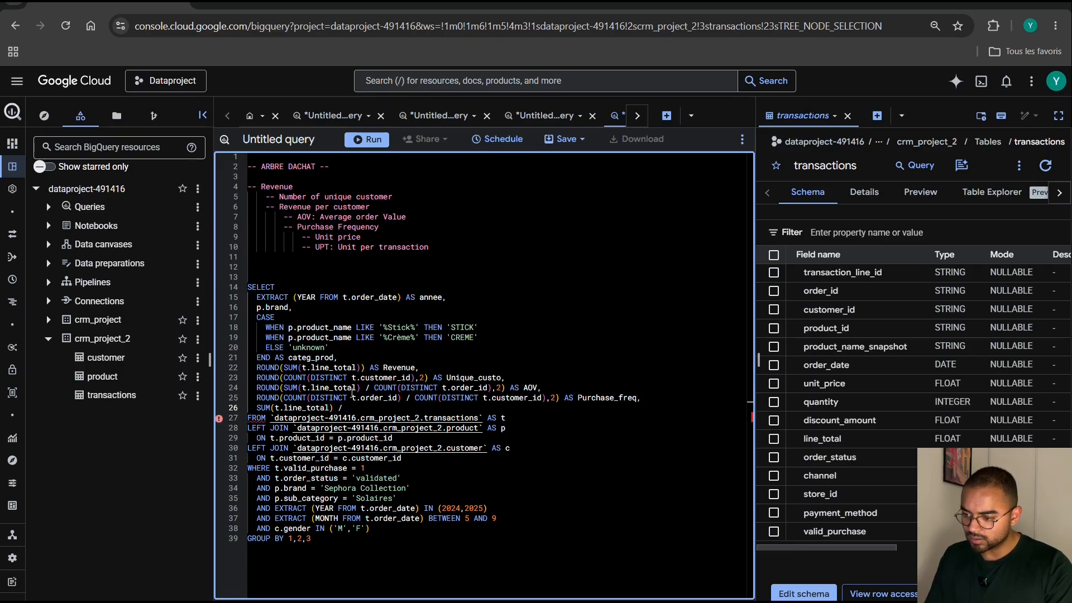
text(/ SUM(t)
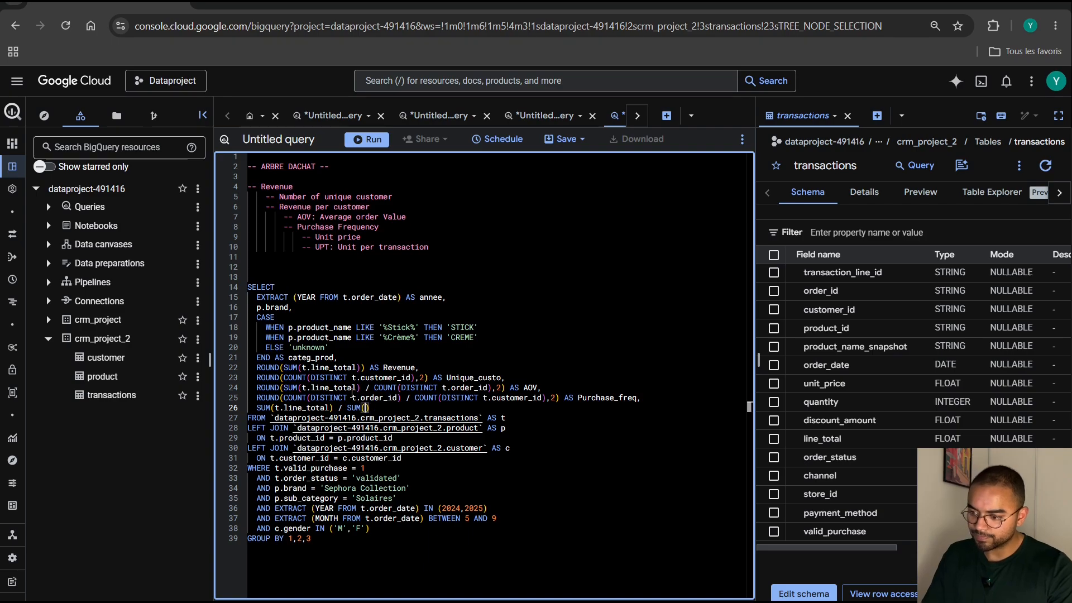
text(.)
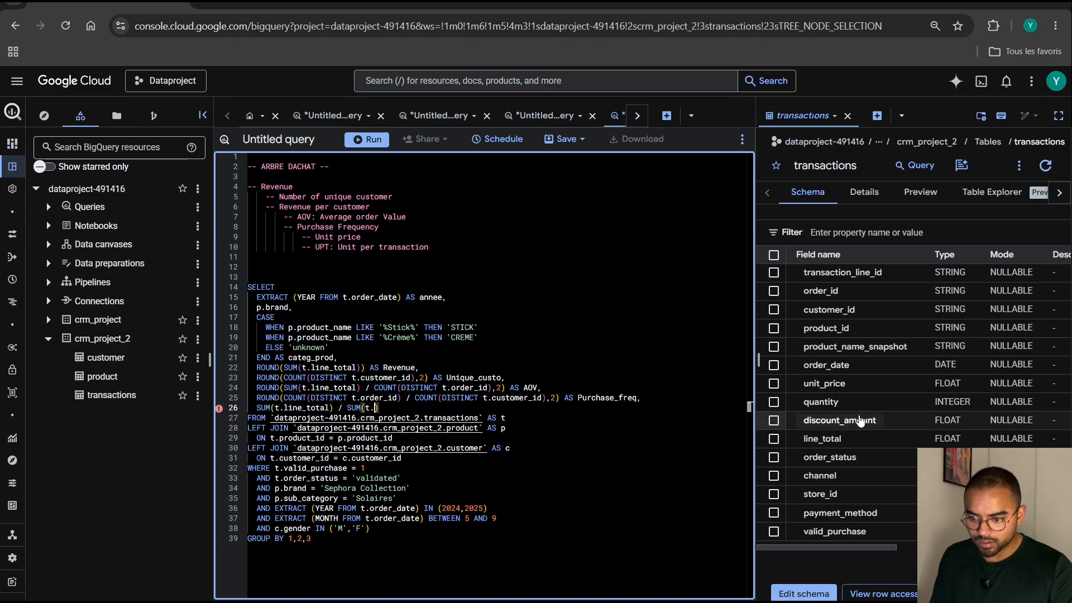
click(834, 411)
click(429, 407)
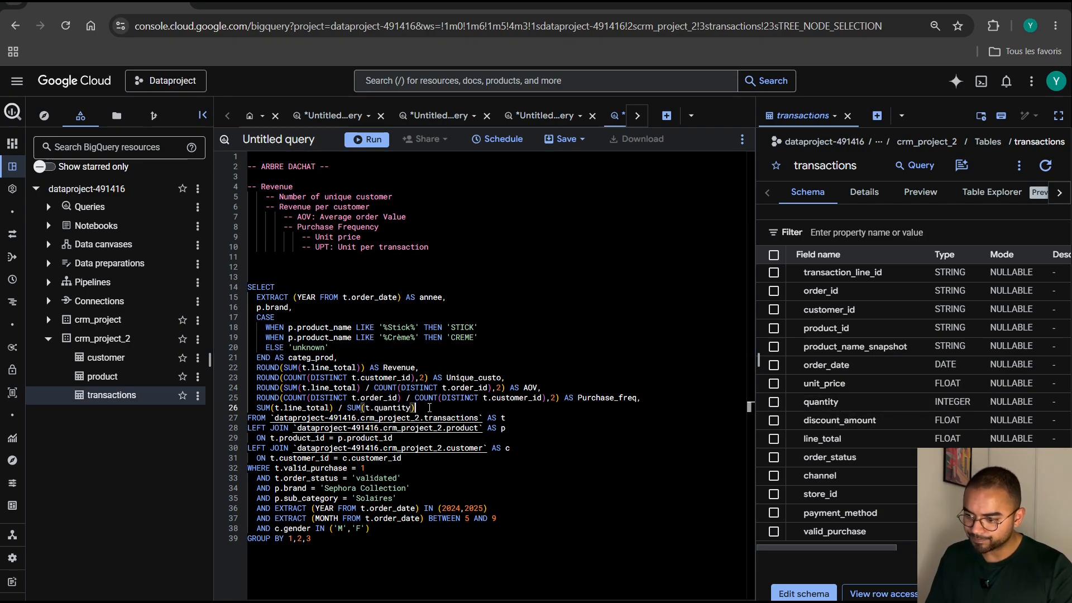
Alias the revenue-per-quantity calculation as Unit_price, ending with a comma and a new line below it.
text(AS Unit)
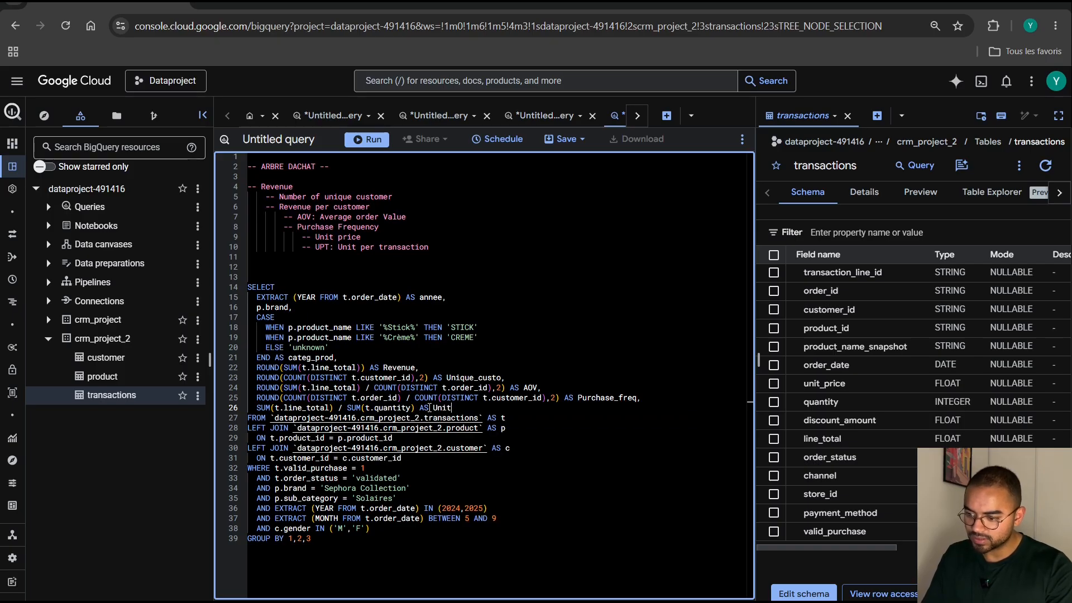
text(_pr)
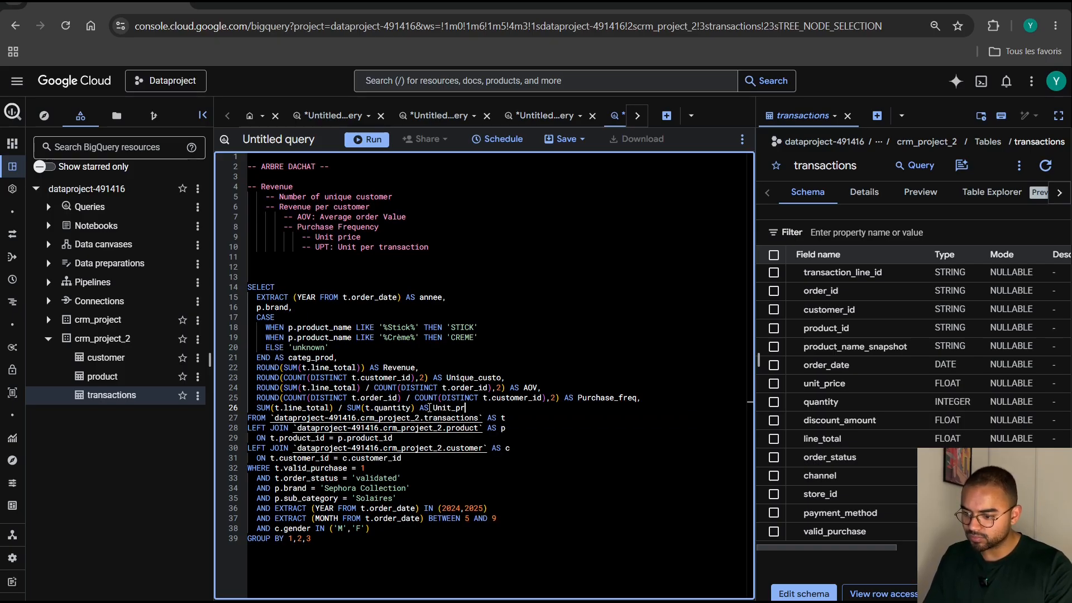
text(ice,)
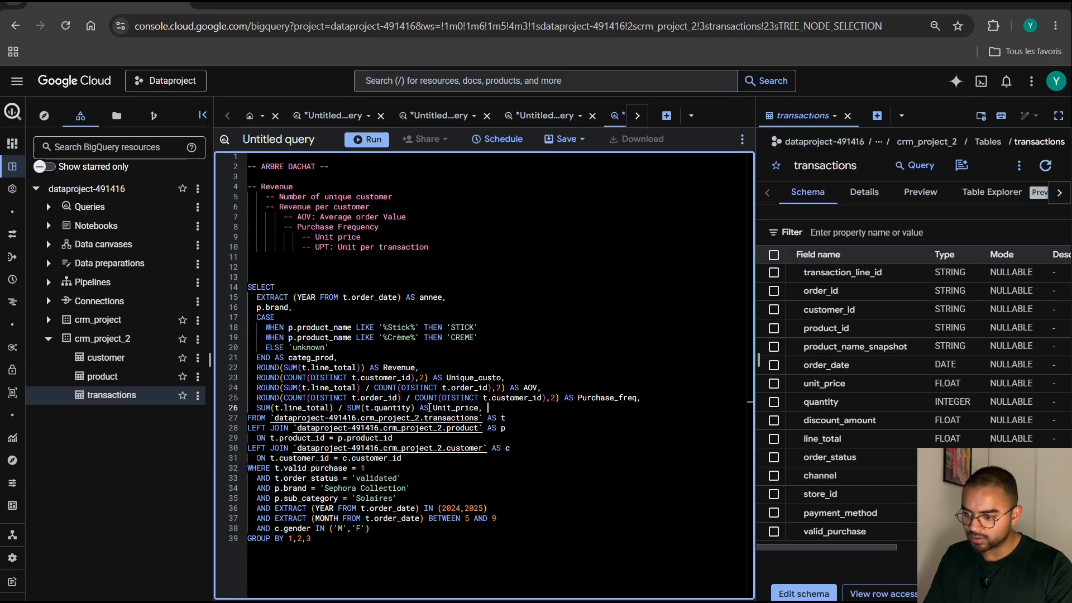
key(Return)
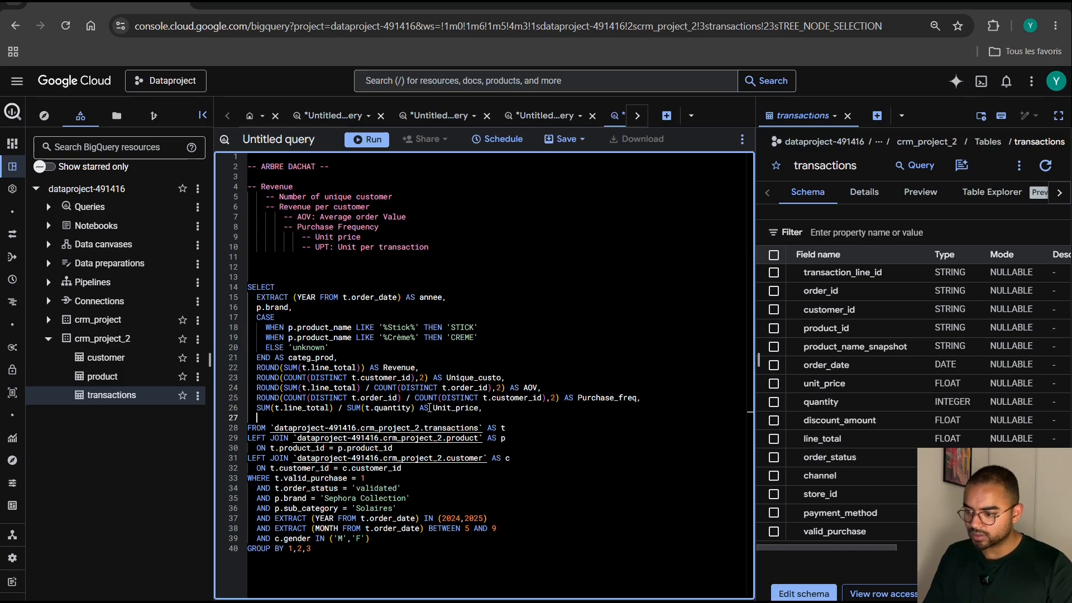
Wrap the Unit_price calculation in ROUND with two decimal places.
click(258, 408)
text(ROUND)
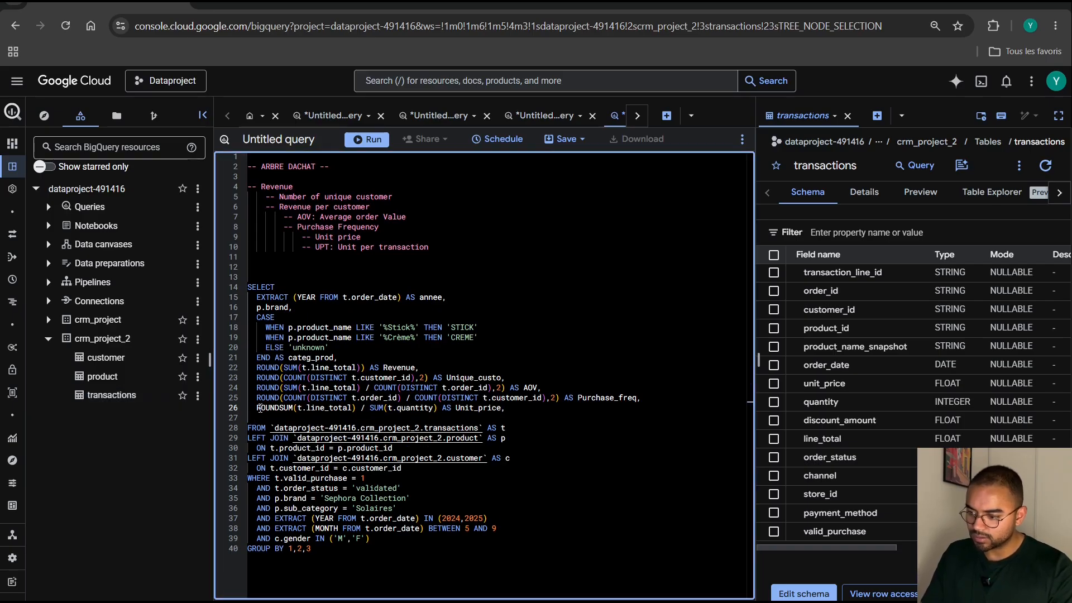
text(()
click(439, 407)
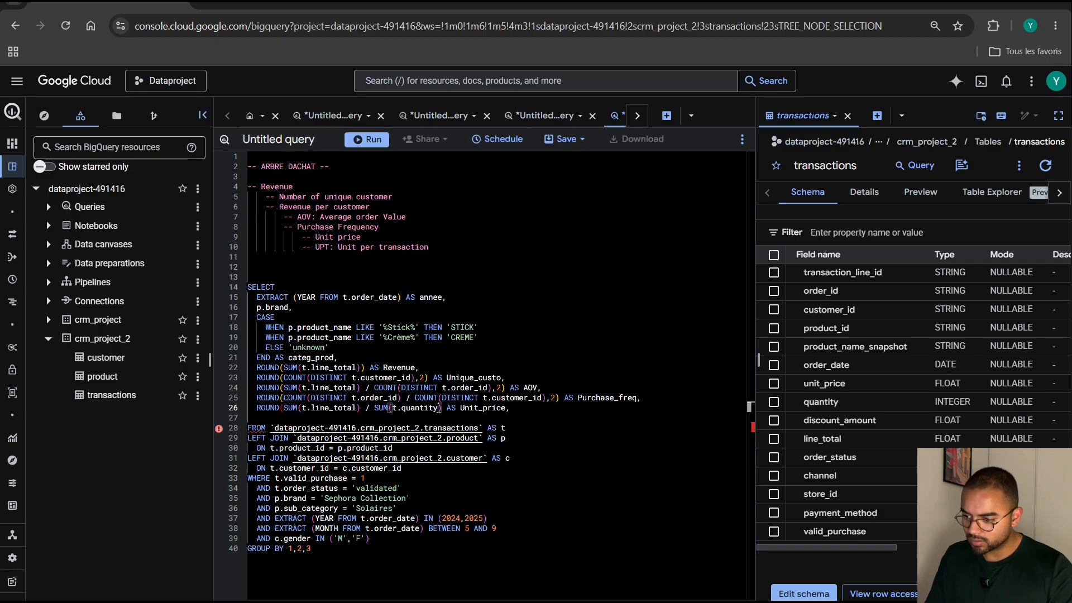
text(,2))
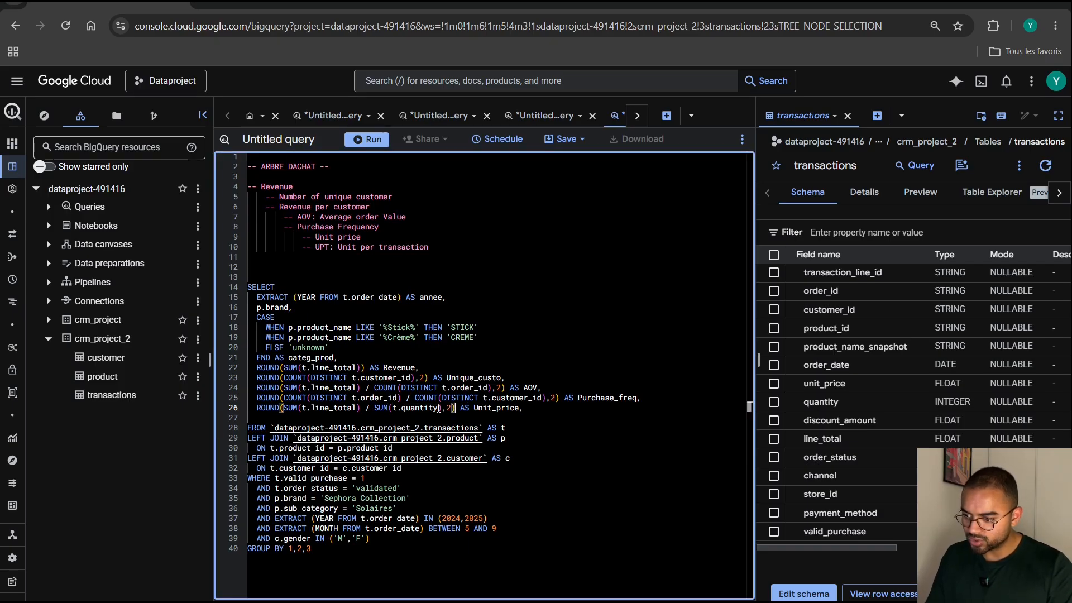
Begin a column below Unit_price with SUM(t.quantity), taking quantity from the transactions schema, followed by a division sign.
click(386, 416)
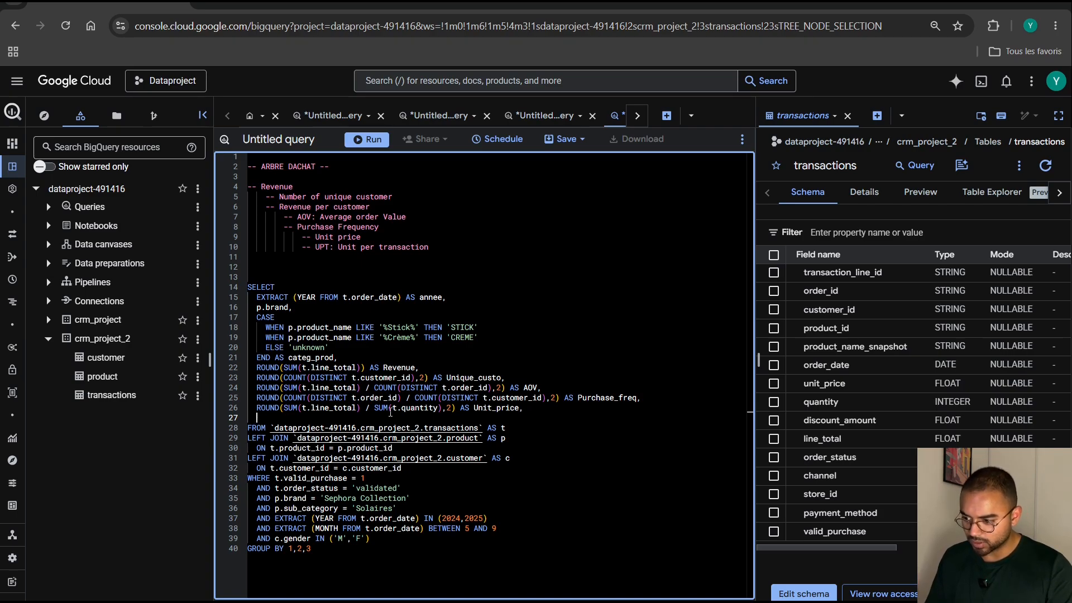
text(SUM())
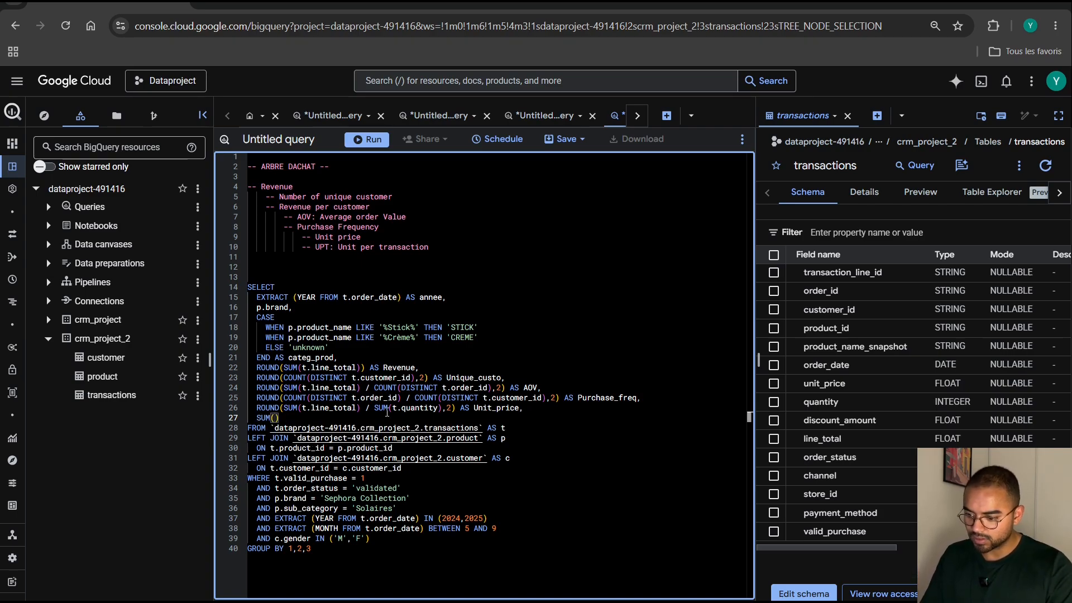
text(t.)
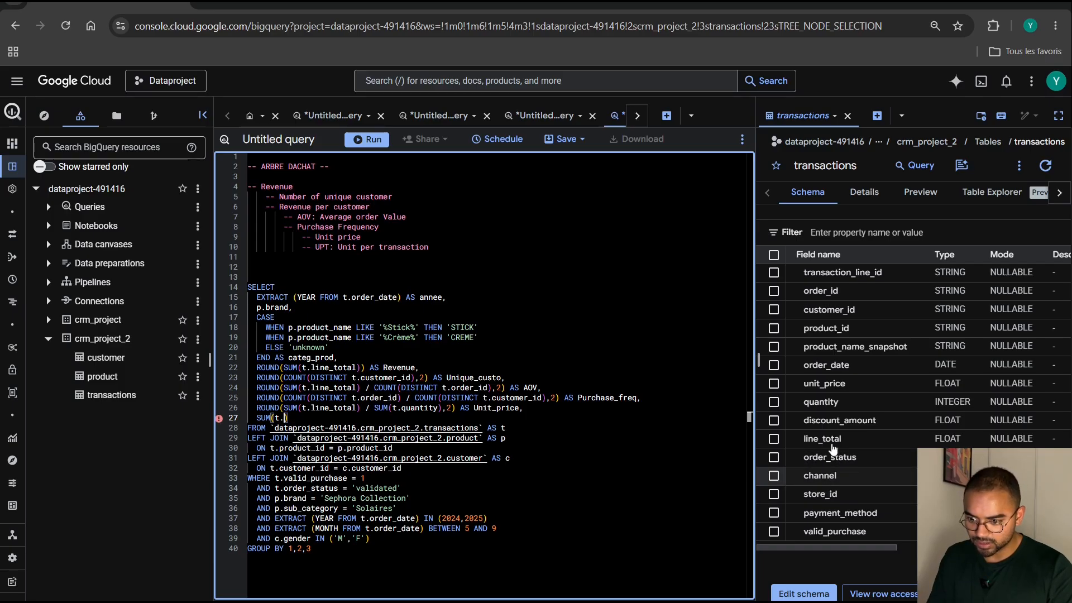
click(821, 401)
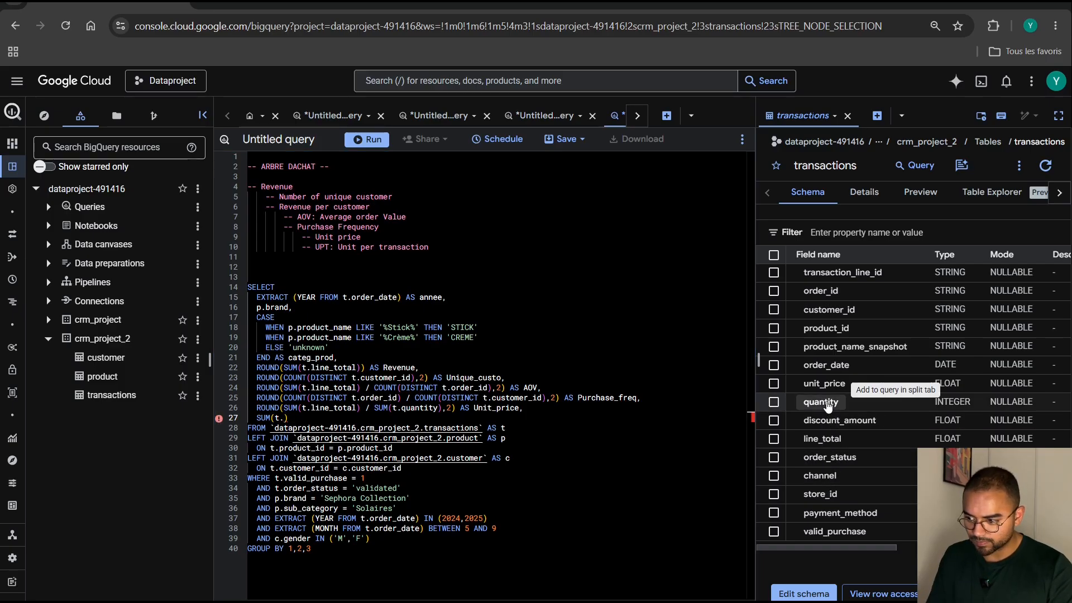
click(355, 418)
text(/)
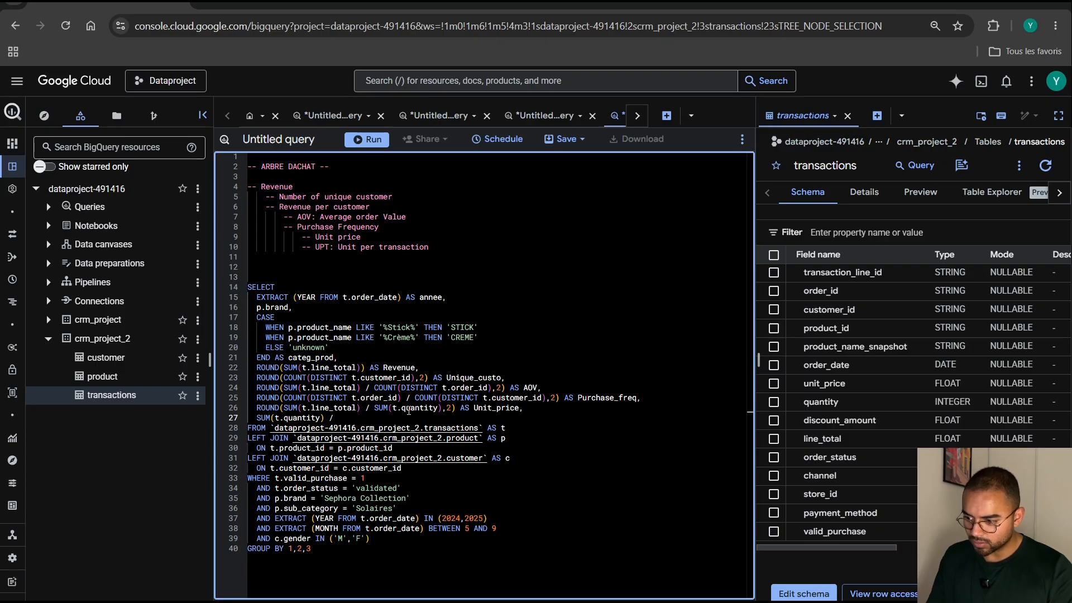
Complete the division with COUNT(DISTINCT t.order_id), copied from the AOV column, and alias the result as UPT.
click(491, 387)
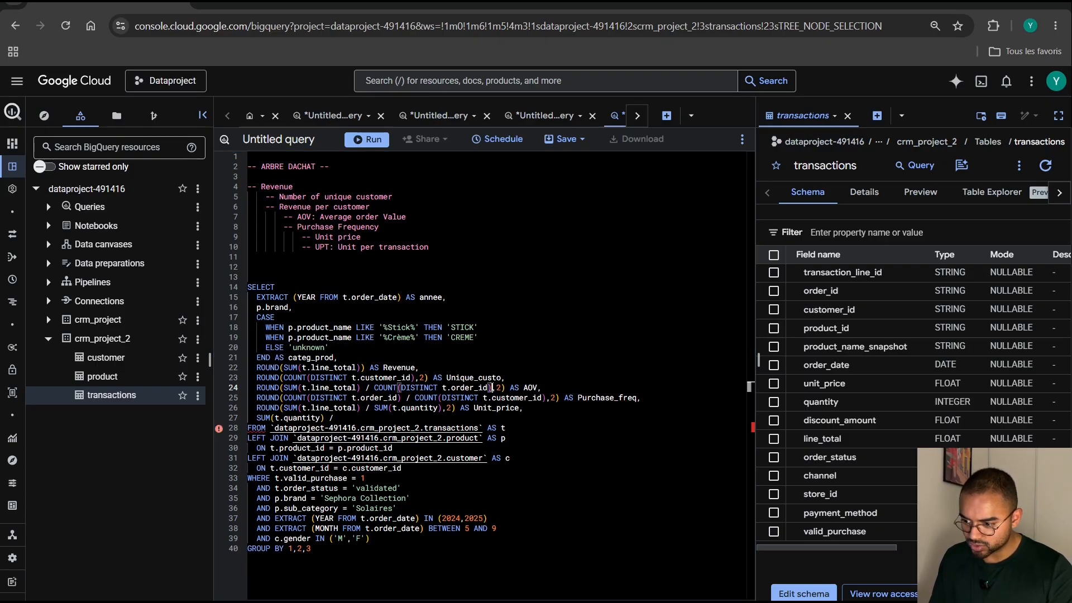
drag(492, 388, 375, 385)
key(ctrl+c)
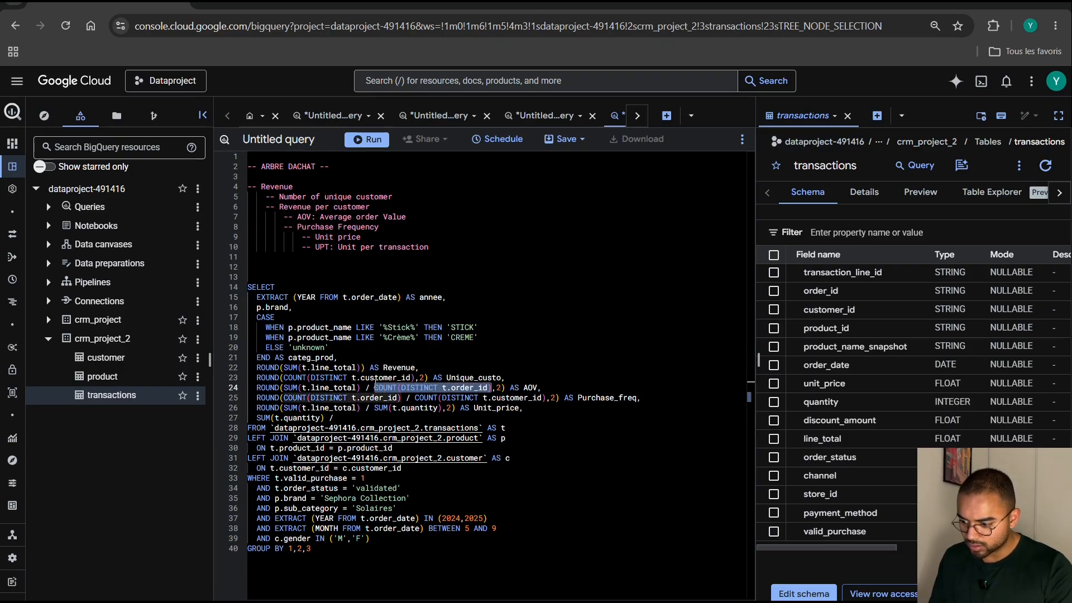
click(362, 416)
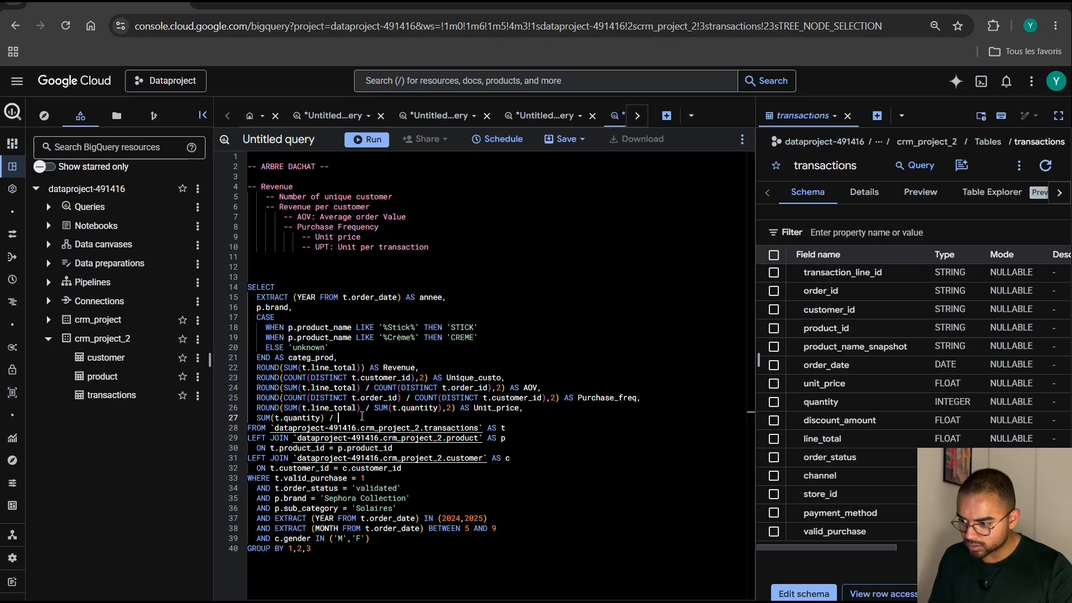
key(ctrl+v)
text(A)
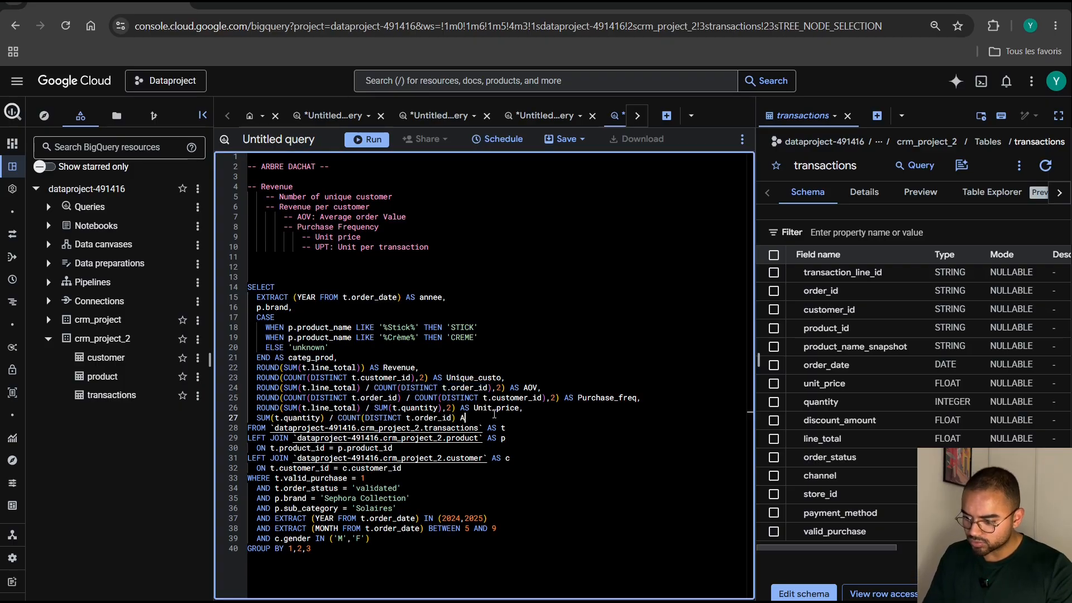
text(S UPT)
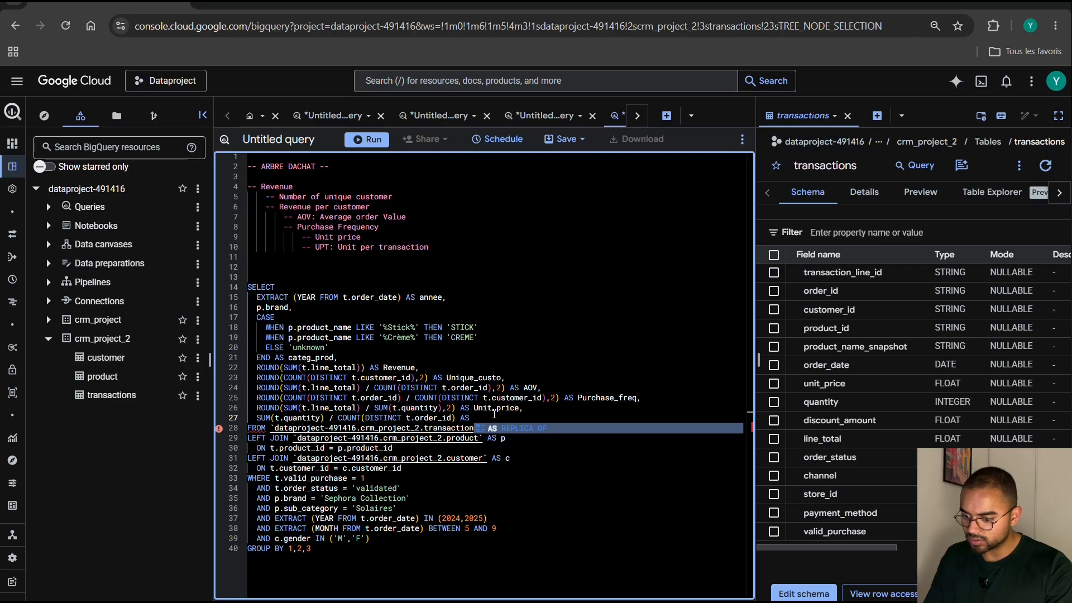
Wrap the UPT calculation in ROUND with two decimal places.
click(256, 418)
text(ROUND)
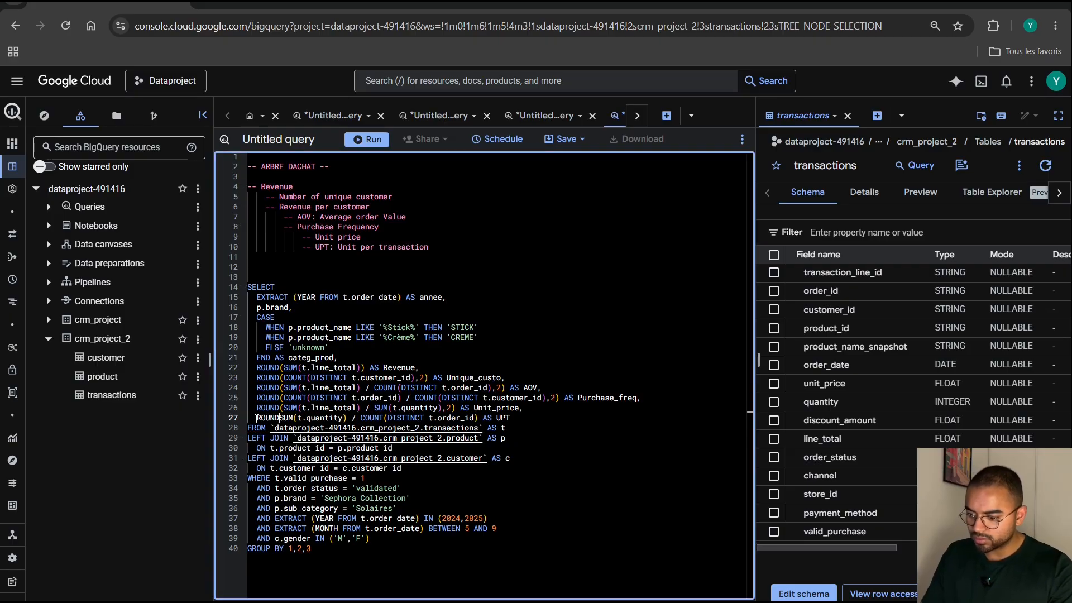
text(()
click(481, 418)
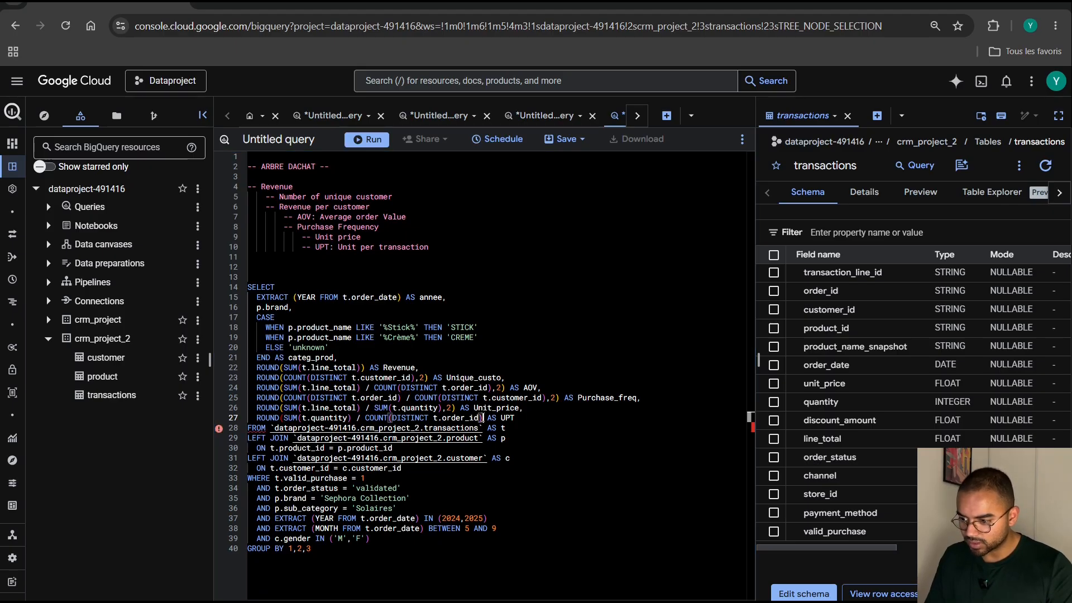
text(,2))
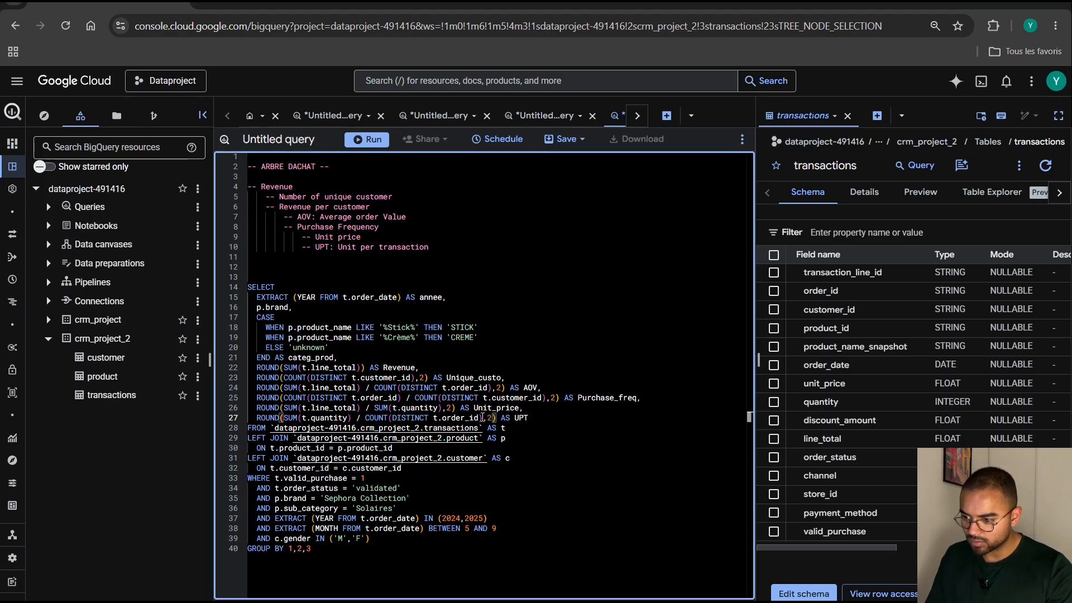
Close the transactions table schema beside the query and return to the WHERE conditions in the editor.
click(569, 441)
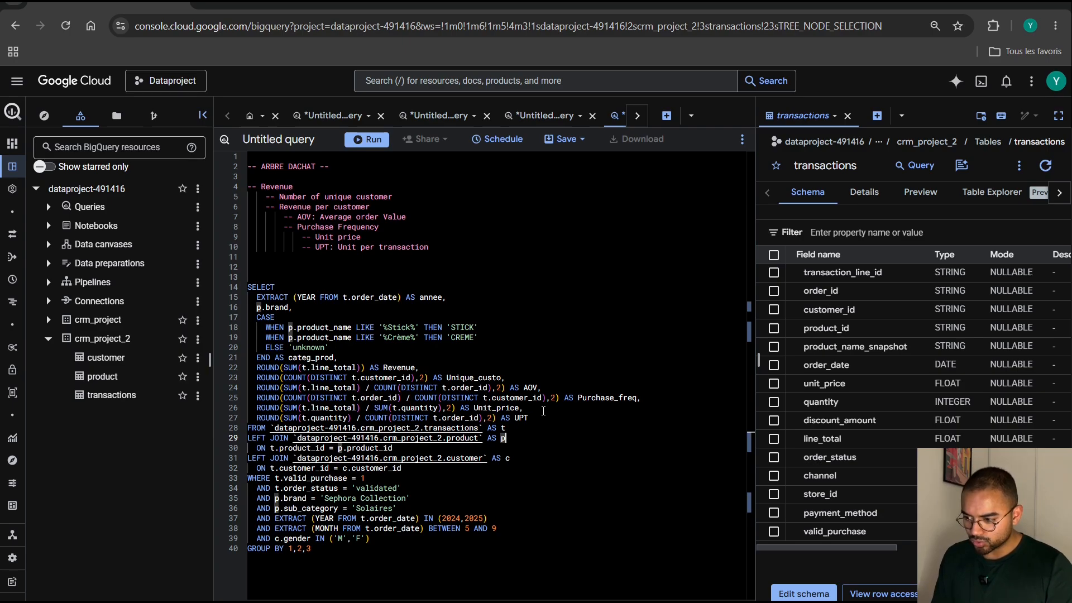
click(558, 450)
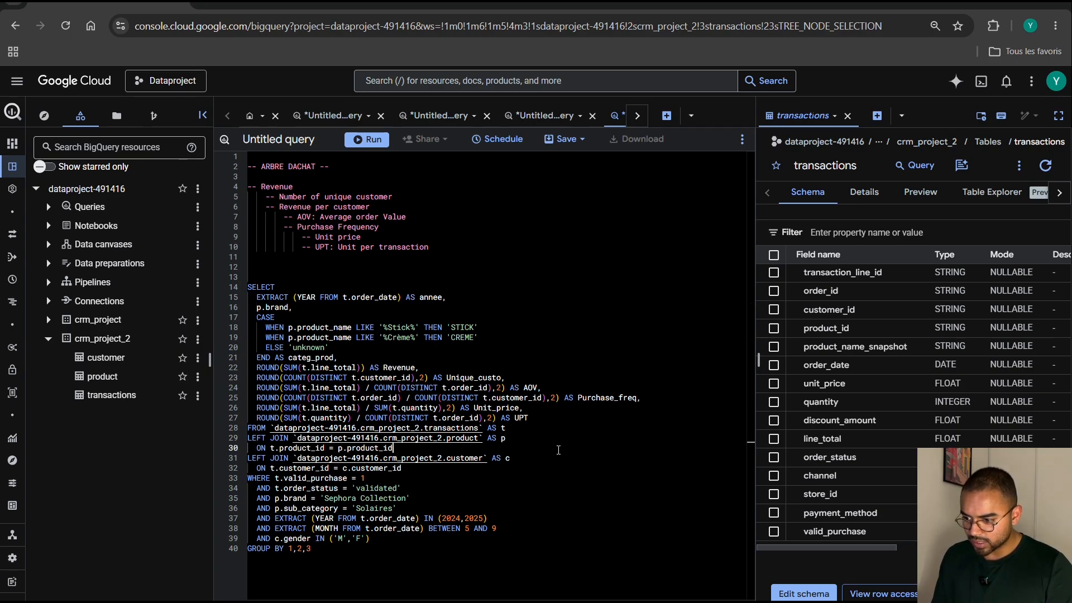
click(847, 115)
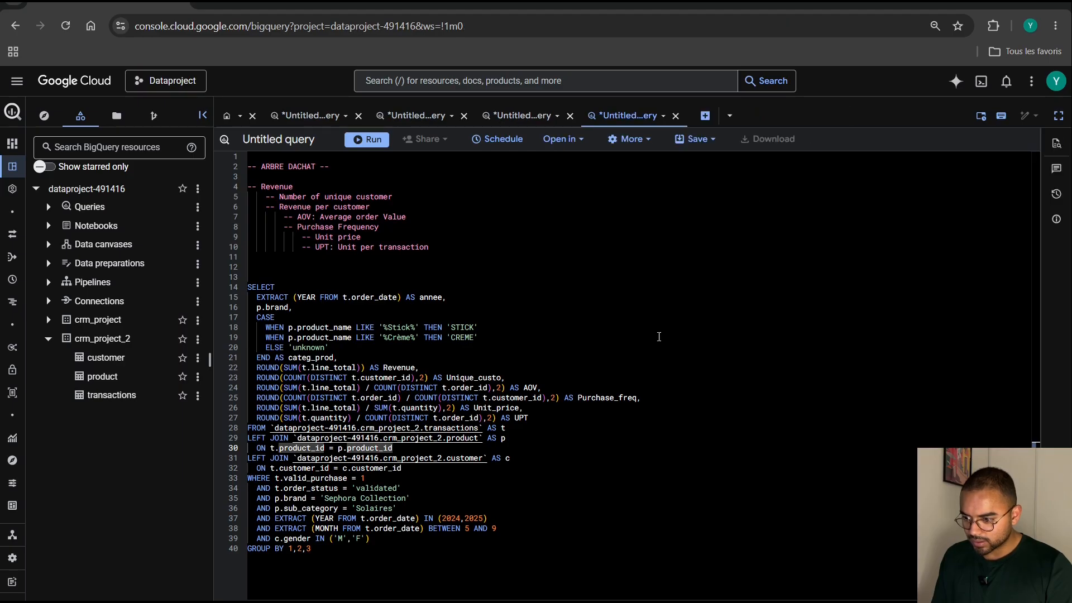
click(586, 528)
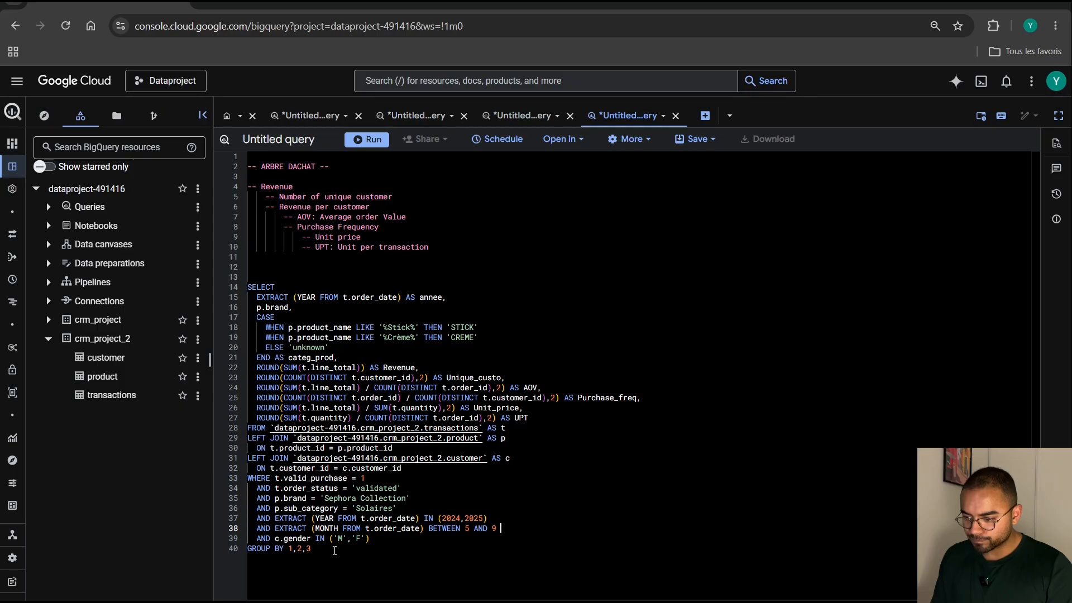
Run the selected purchase tree query from SELECT to GROUP BY 1,2,3, and enlarge the editor area over the results.
drag(335, 551, 248, 290)
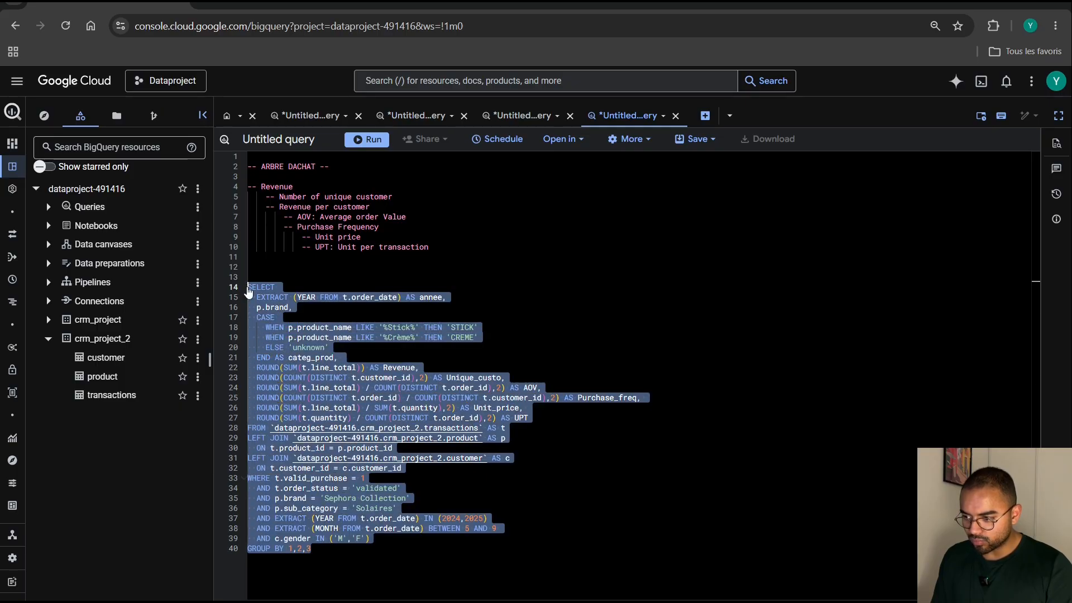
click(364, 139)
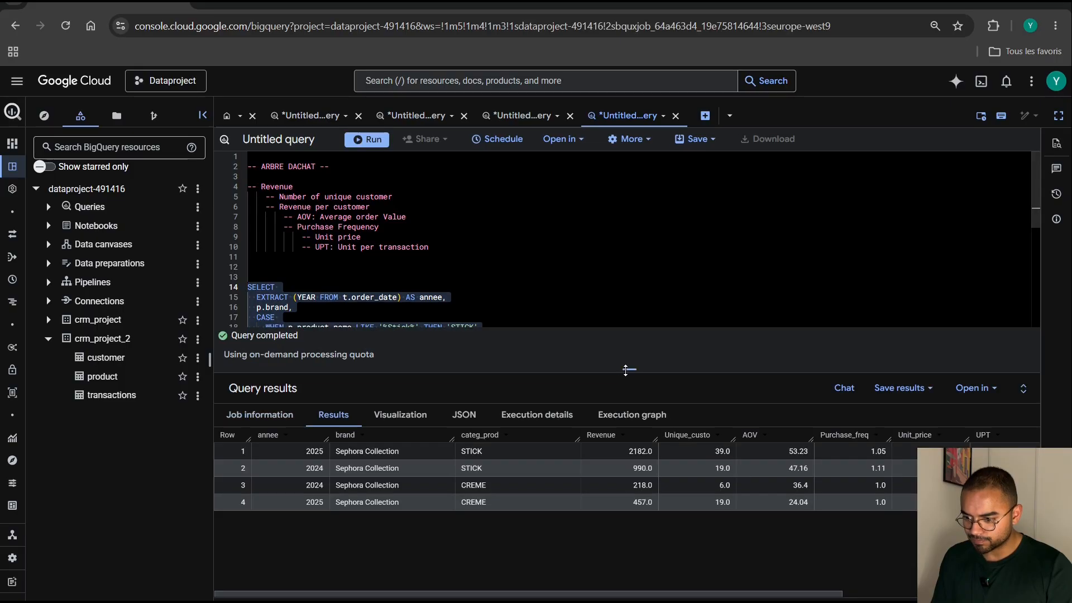
drag(627, 368, 616, 531)
scroll(529, 451, down, 3)
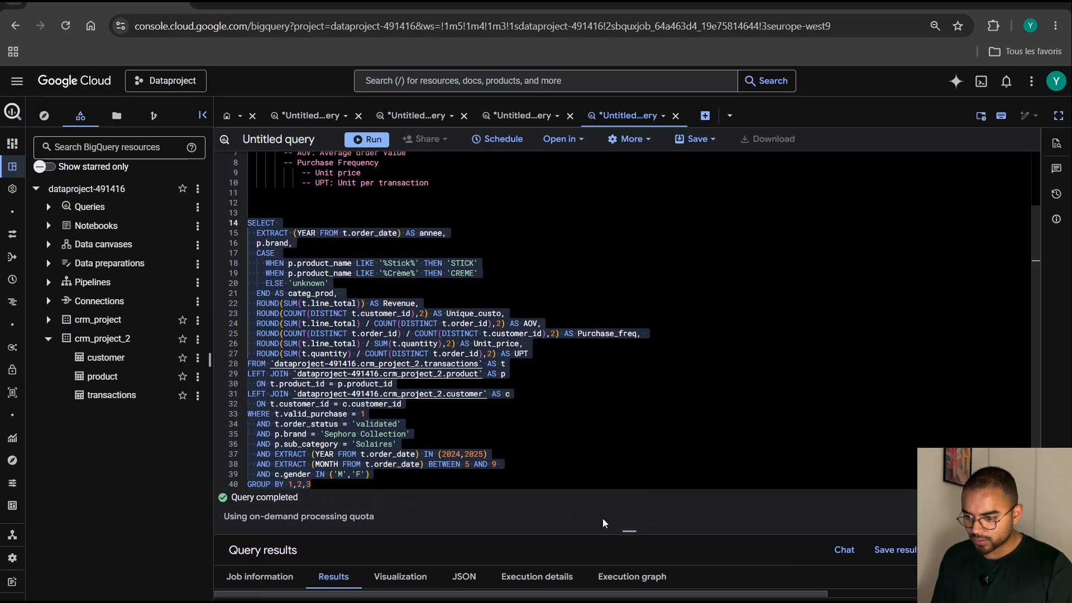
Comment out the c.gender IN ('M','F') condition with -- and rerun the query, restoring the enlarged editor area.
click(443, 486)
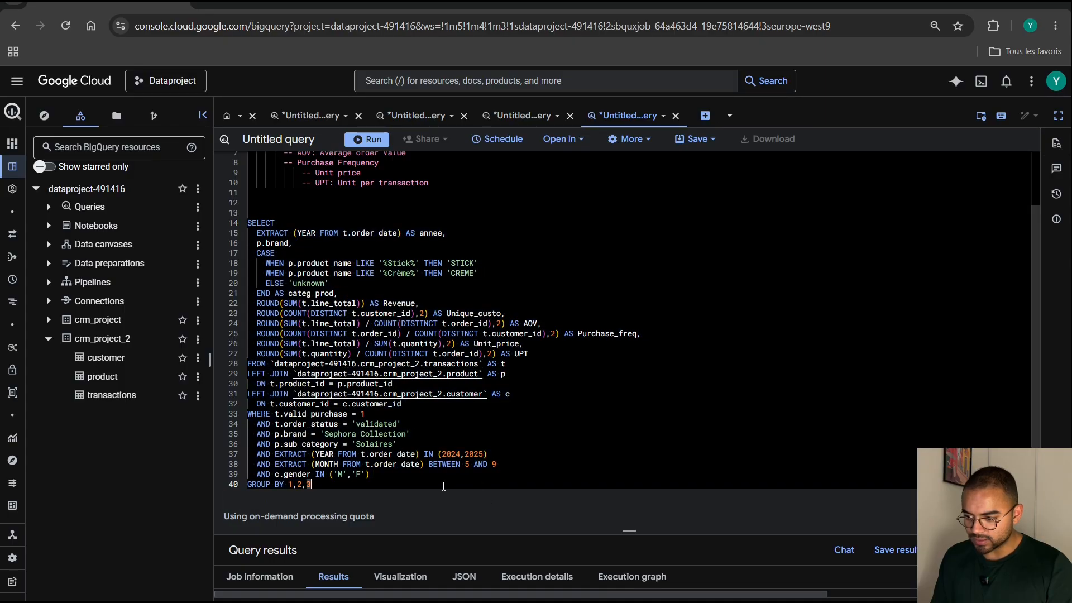
click(257, 474)
text(--)
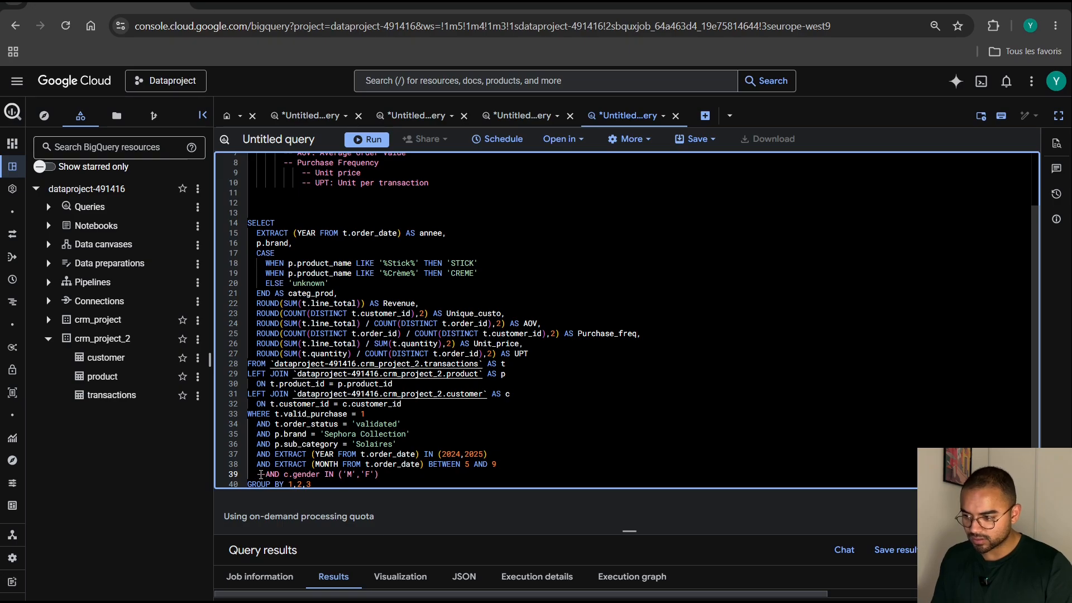
click(371, 138)
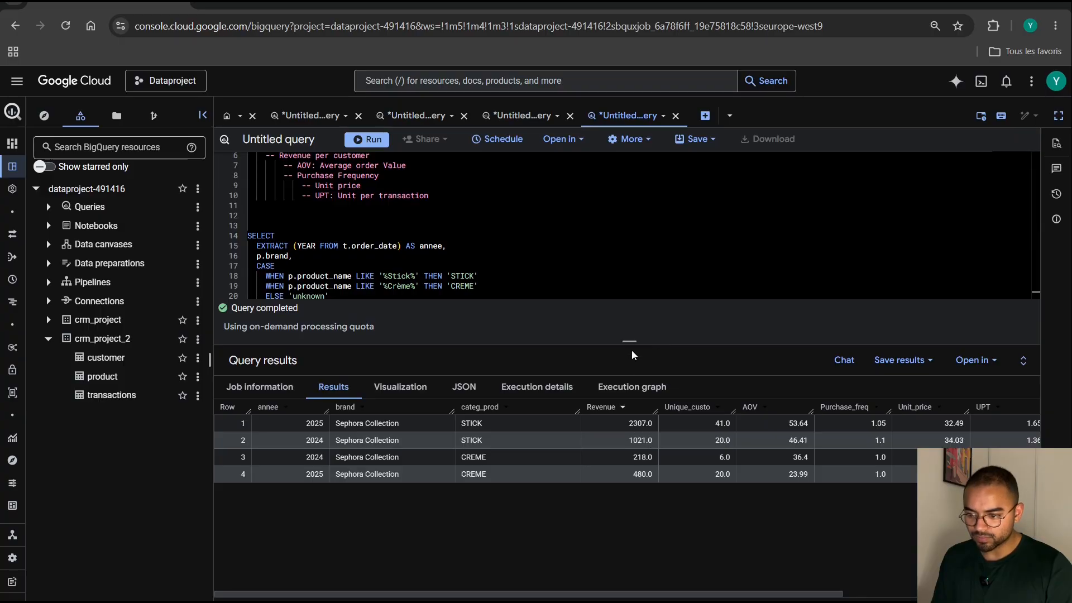
drag(630, 343, 631, 558)
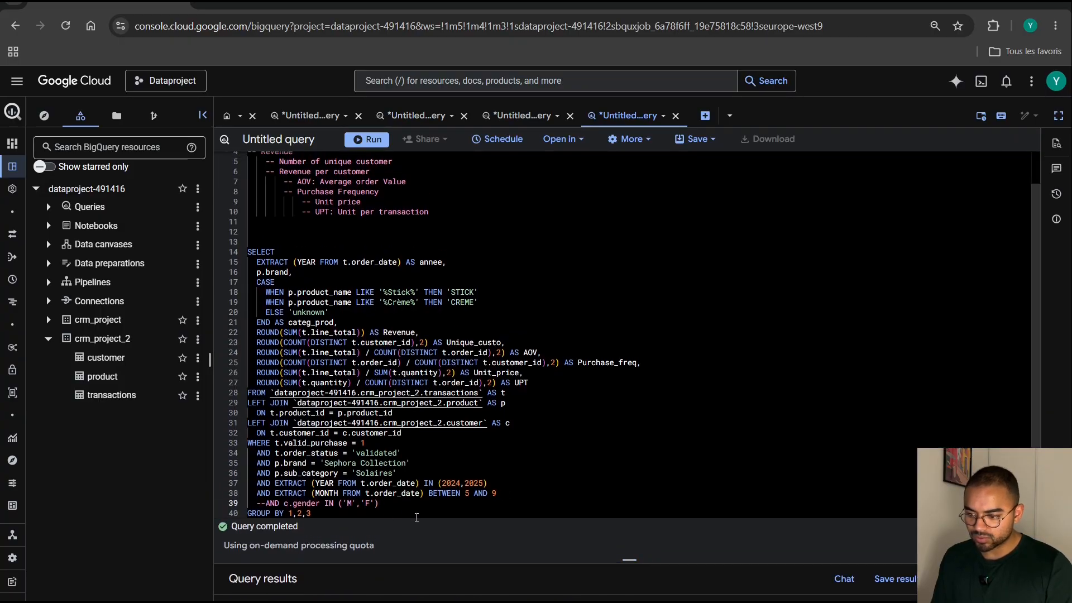
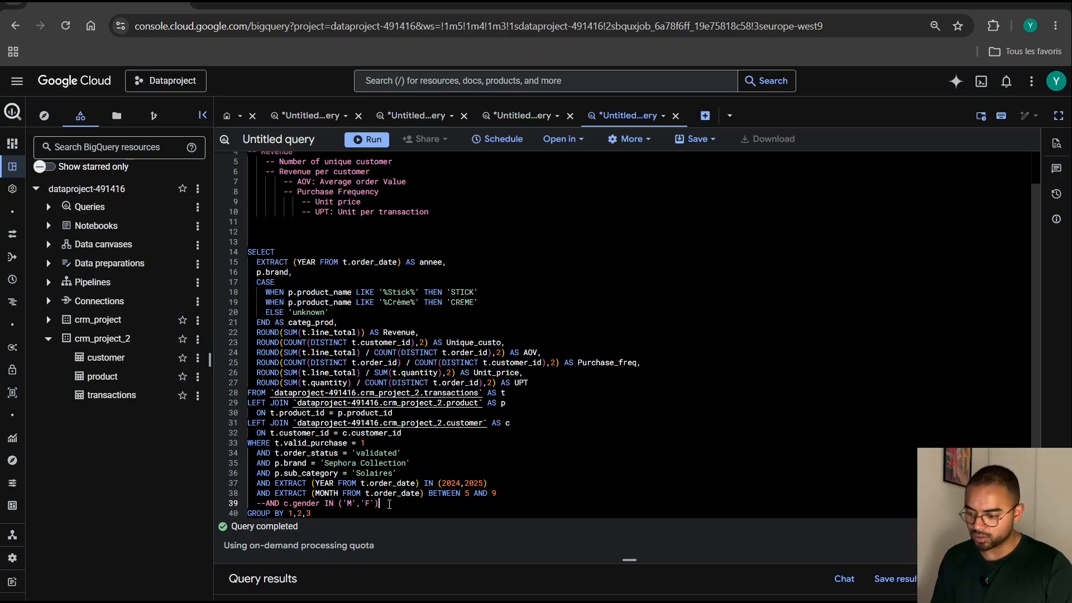
Delete the commented-out c.gender condition below the month filter in the query.
drag(389, 504, 238, 505)
key(BackSpace)
key(BackSpace)
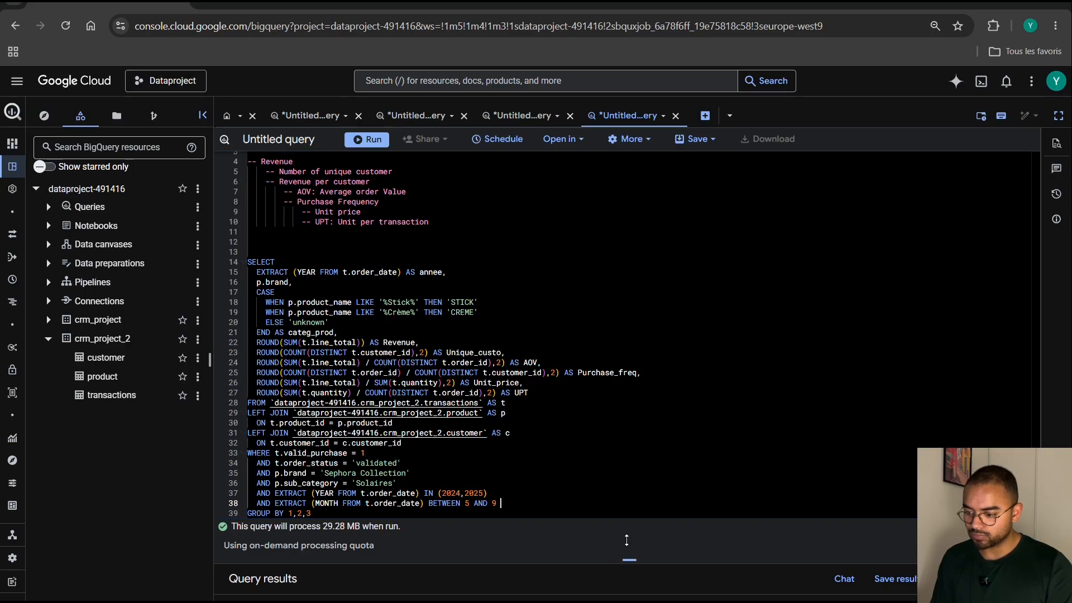
Examine the purchase tree results from annee to UPT and compare them with the full query.
drag(626, 540, 627, 354)
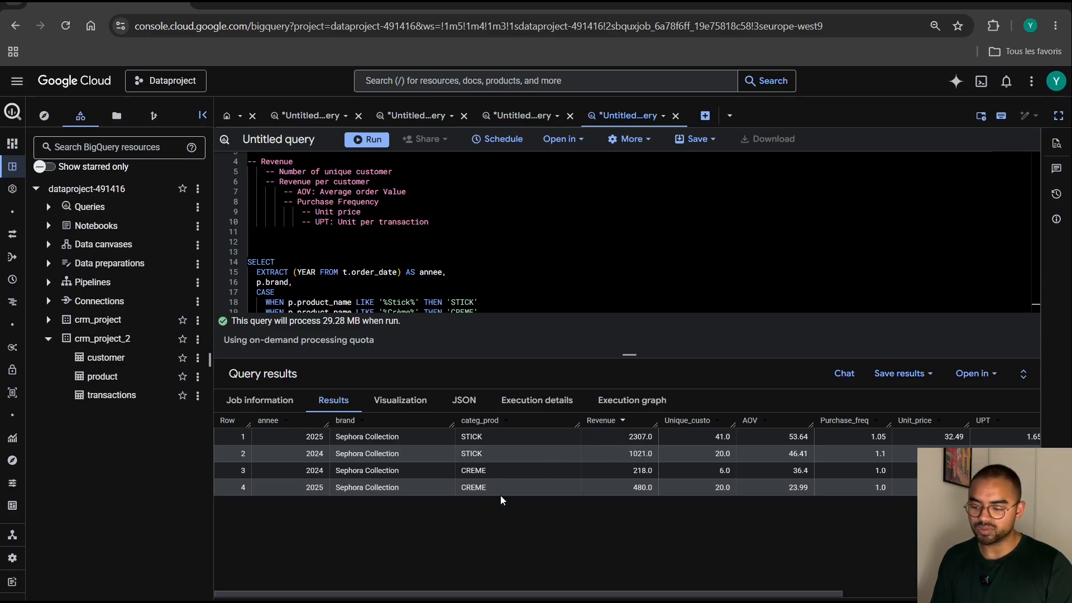
scroll(698, 577, right, 5)
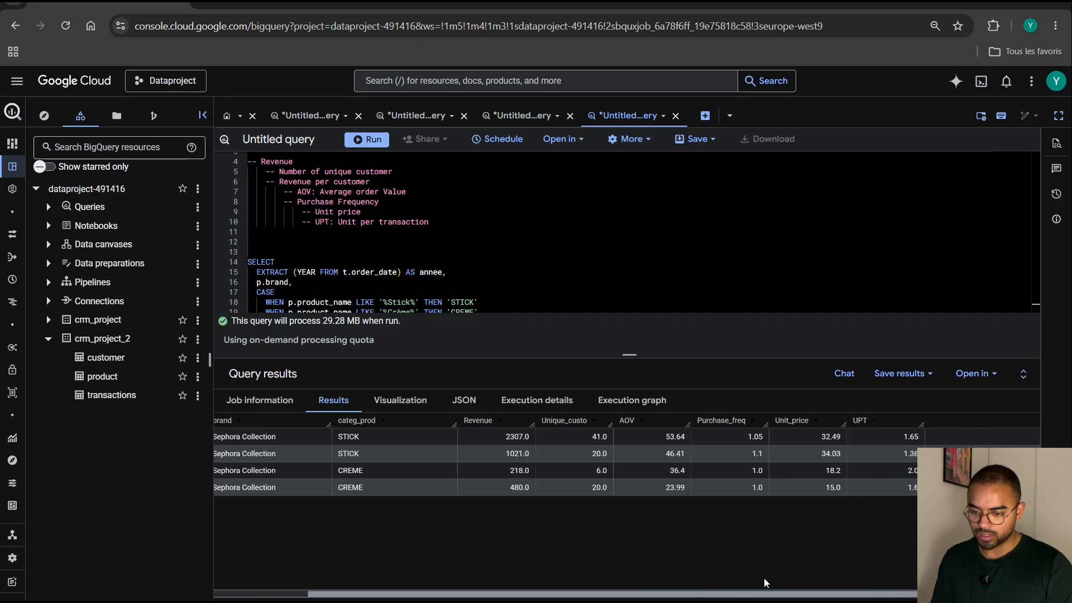
scroll(729, 576, left, 5)
drag(626, 353, 629, 548)
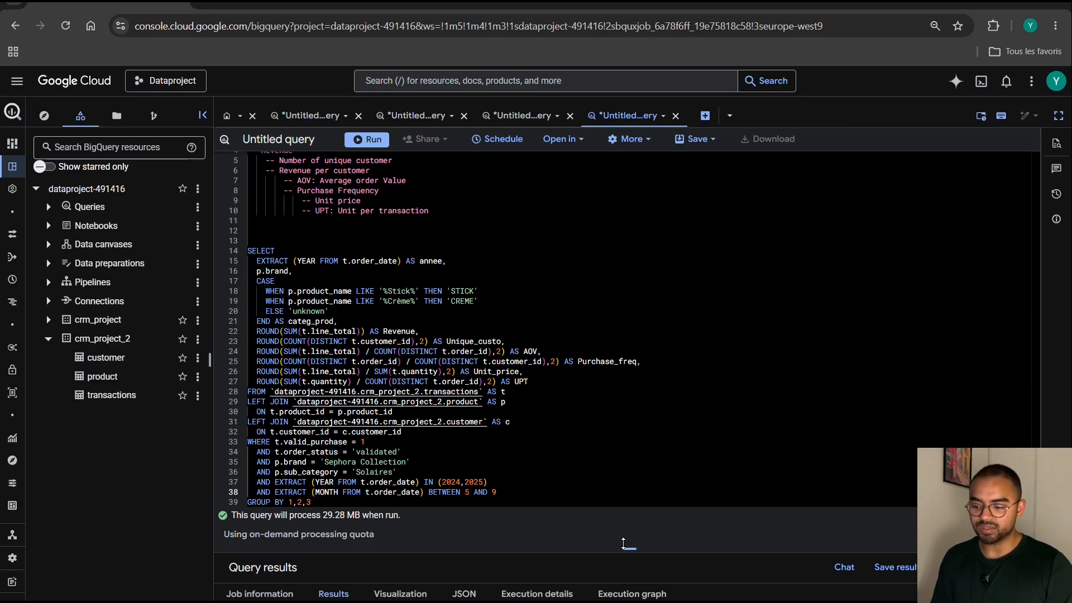
drag(627, 539, 629, 361)
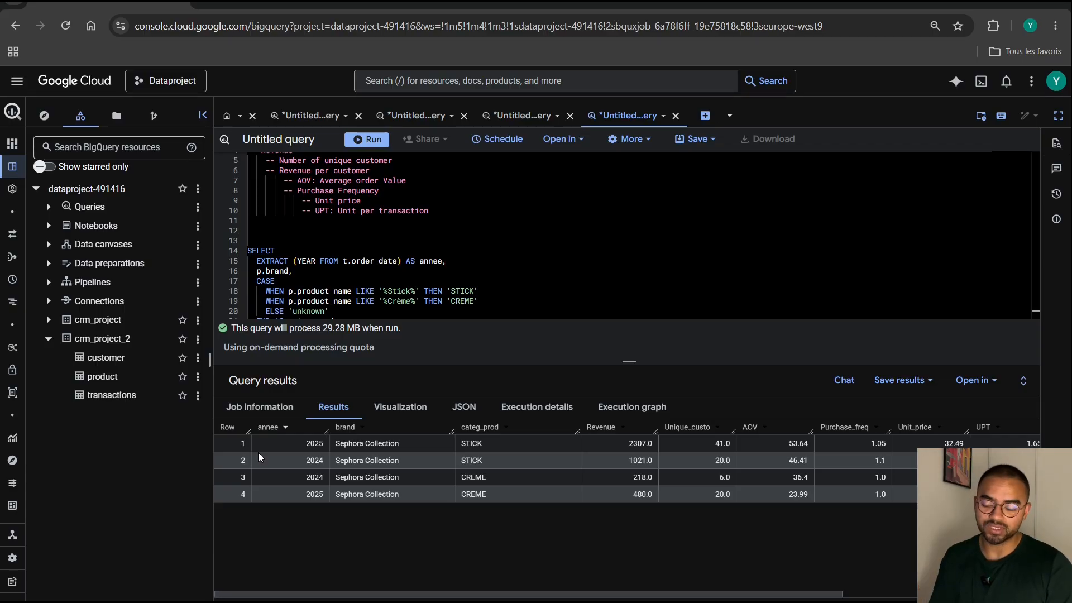
Copy the whole results table with its headers from BigQuery and paste it at cell A1 of the blank Excel sheet.
click(236, 433)
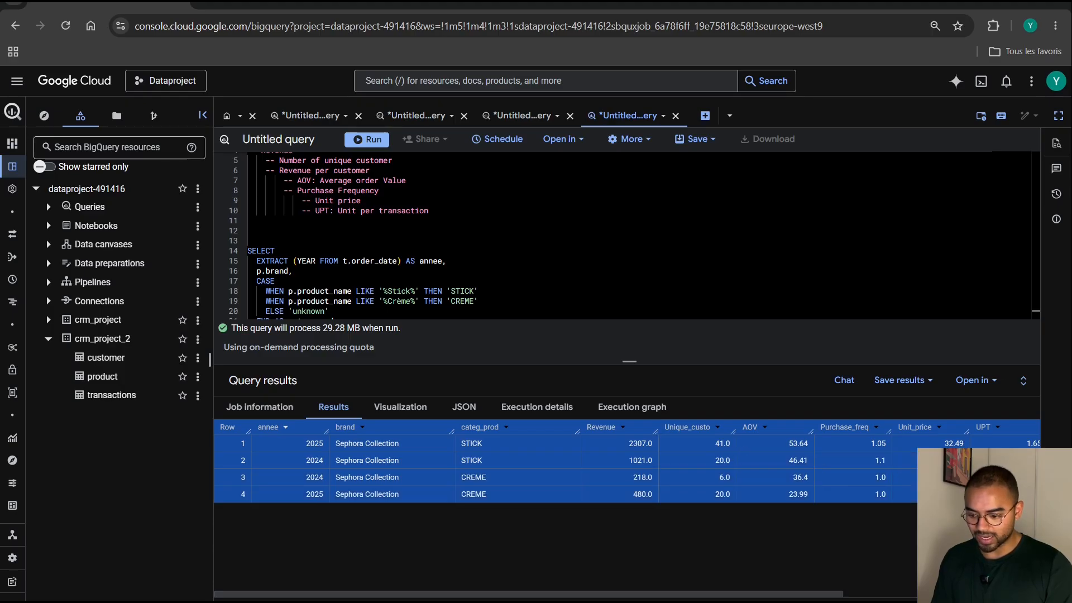
scroll(879, 487, right, 5)
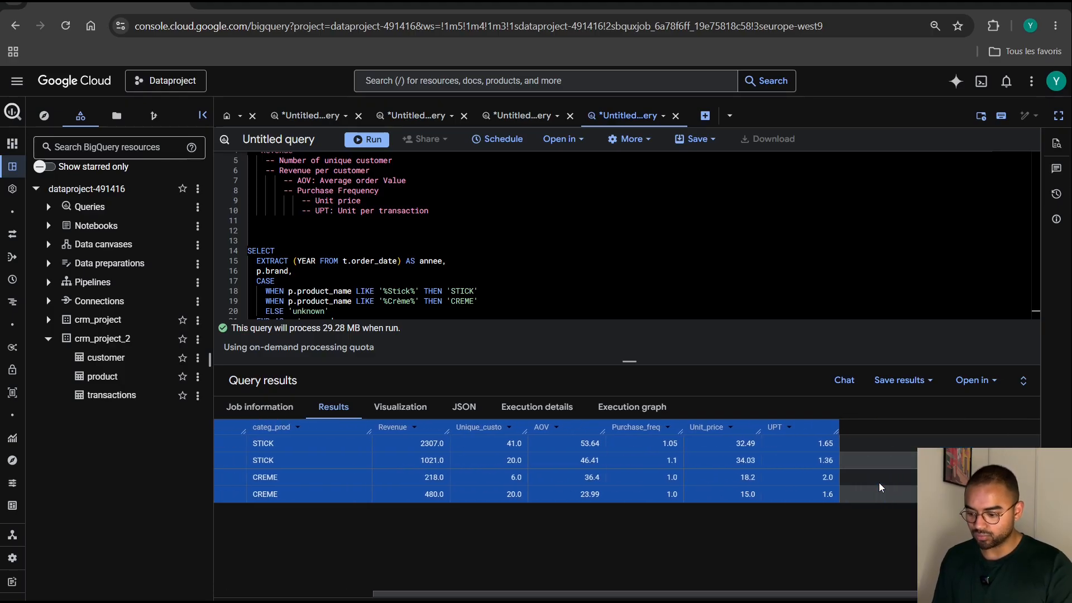
key(alt+Tab)
key(alt+Tab)
key(alt+Tab)
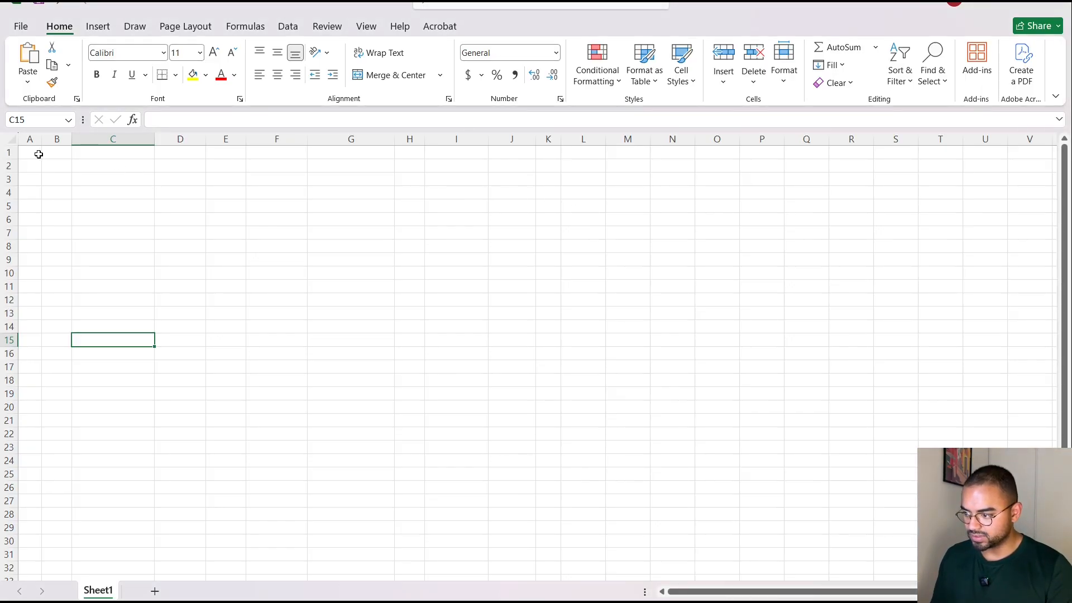
click(37, 152)
key(ctrl+v)
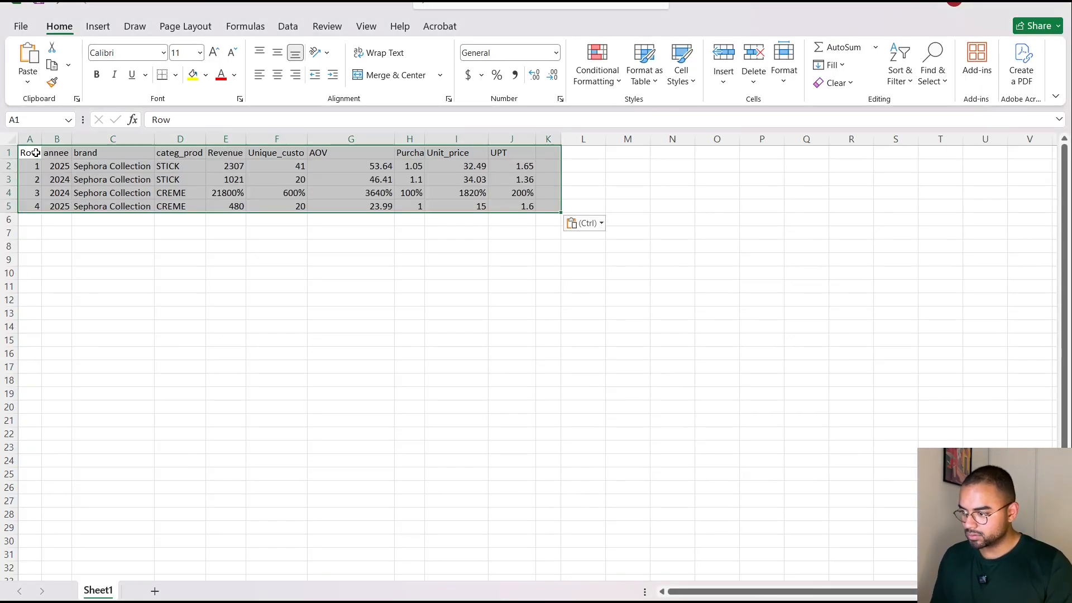
Autofit all column widths and shift the two CREME rows down one row, leaving row 4 blank.
click(12, 139)
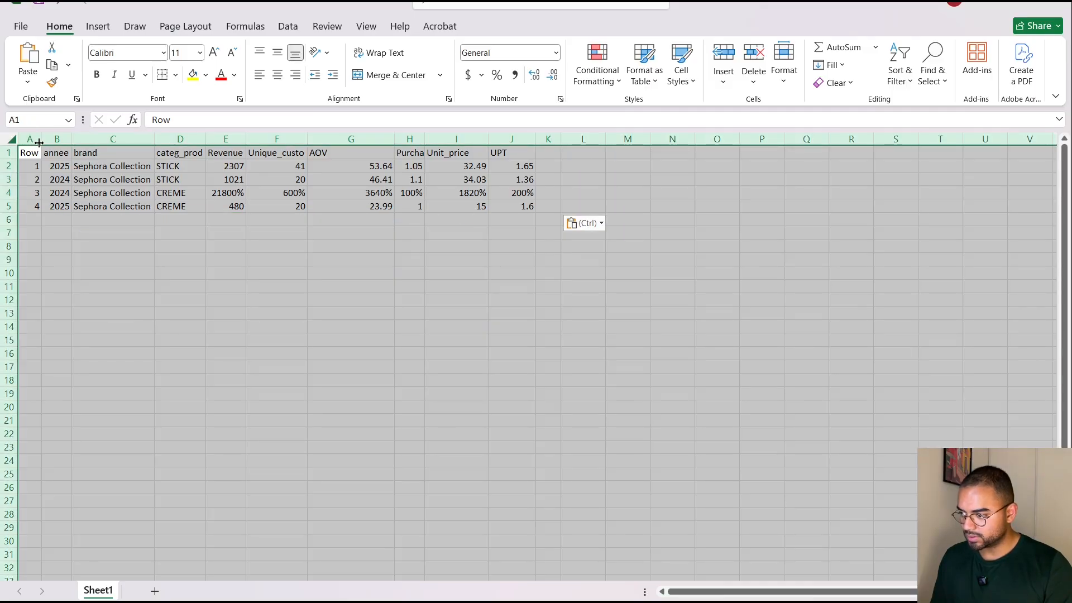
double_click(39, 143)
click(243, 307)
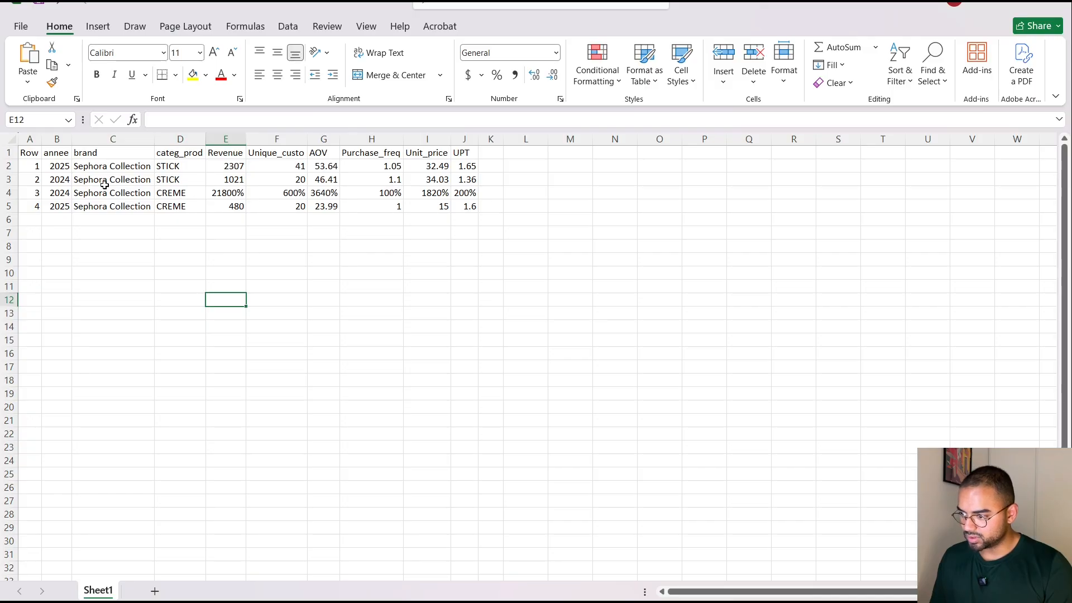
drag(36, 191, 467, 229)
click(228, 193)
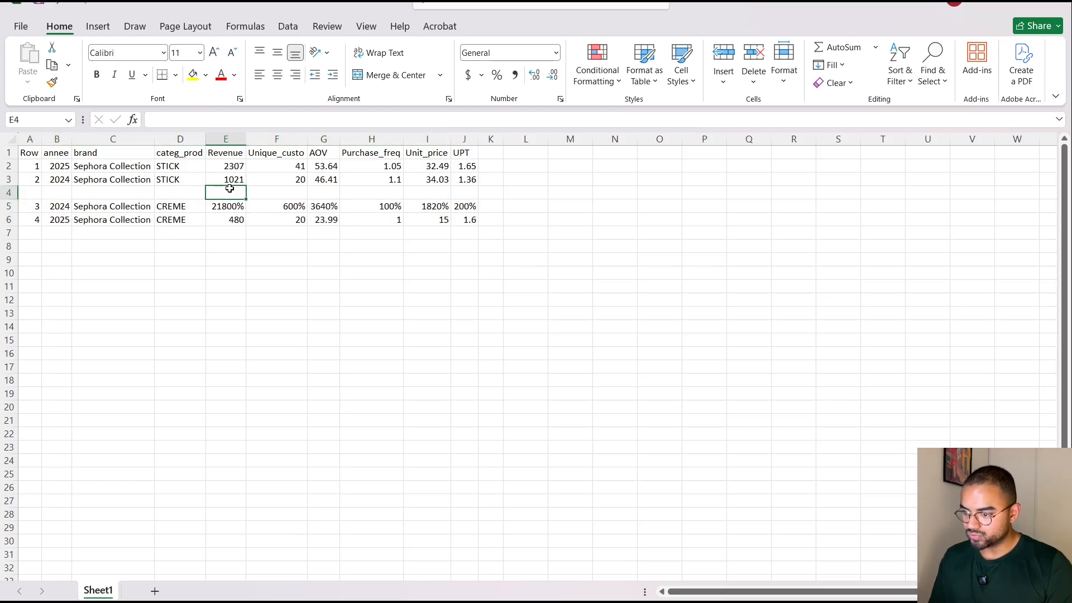
Enter the STICK revenue growth formula =(E2-E3)/E3 in cell E4.
text(=()
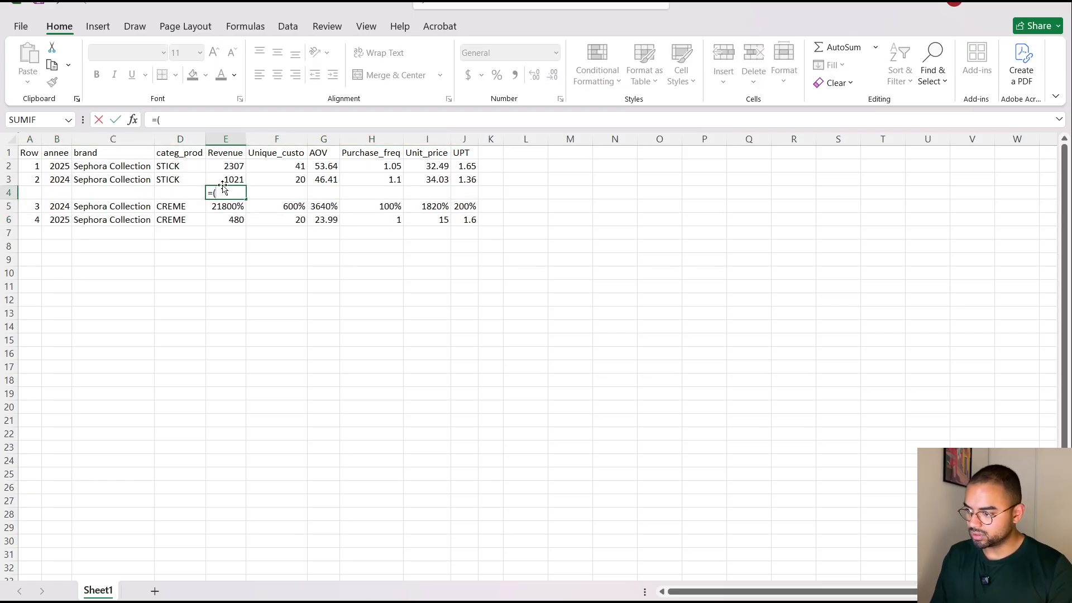
click(235, 165)
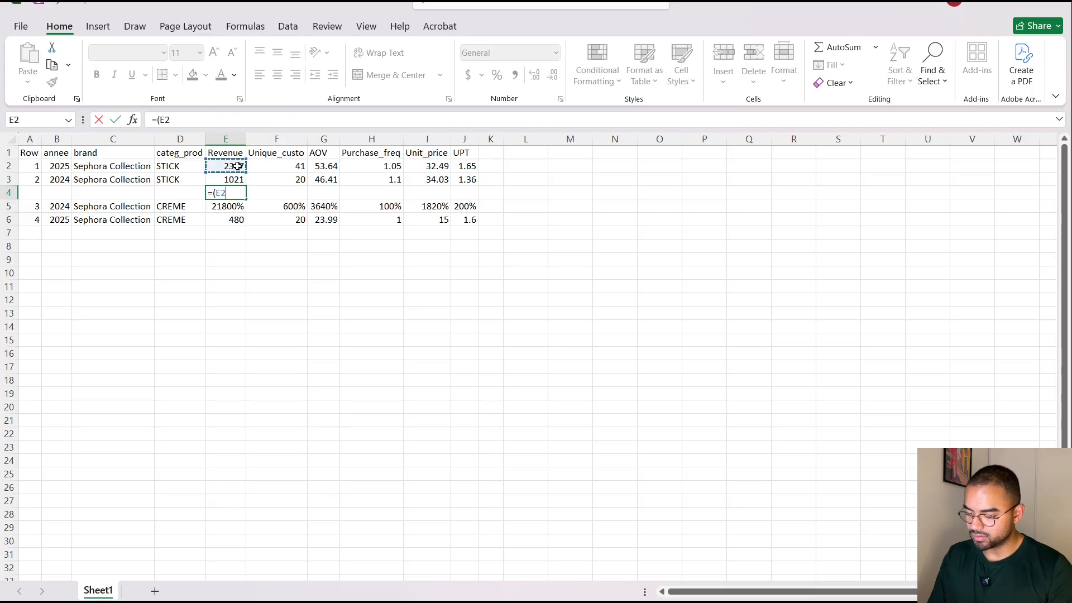
text(-)
click(234, 178)
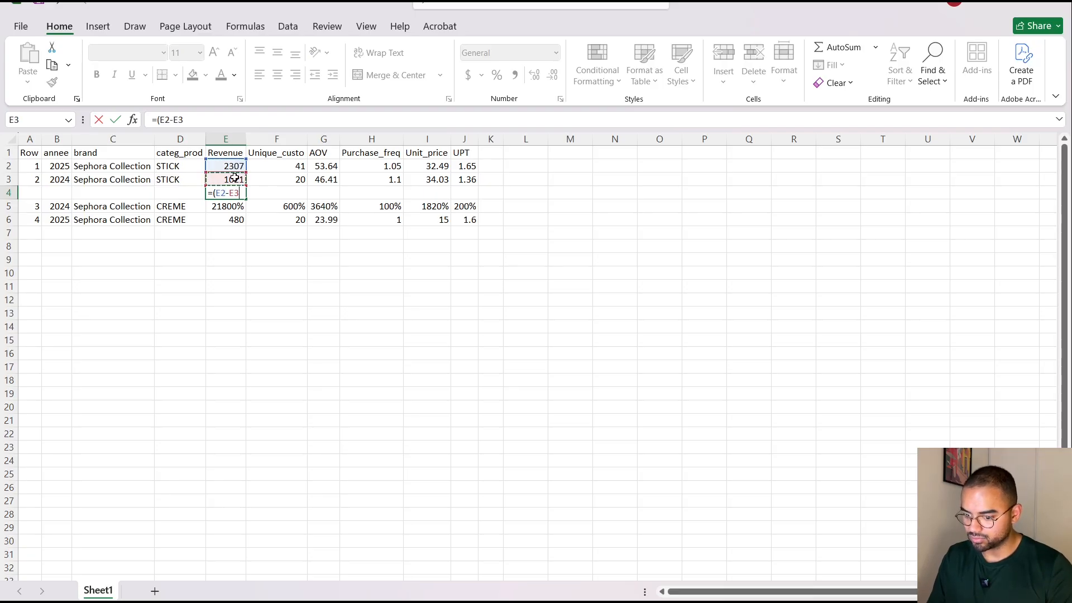
text()/)
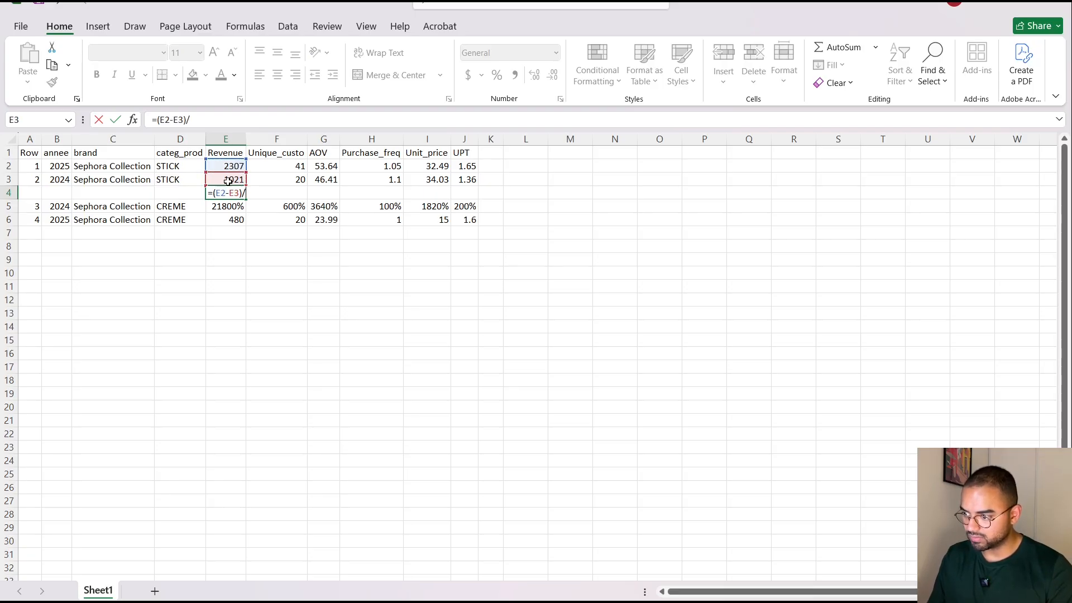
click(230, 178)
key(Return)
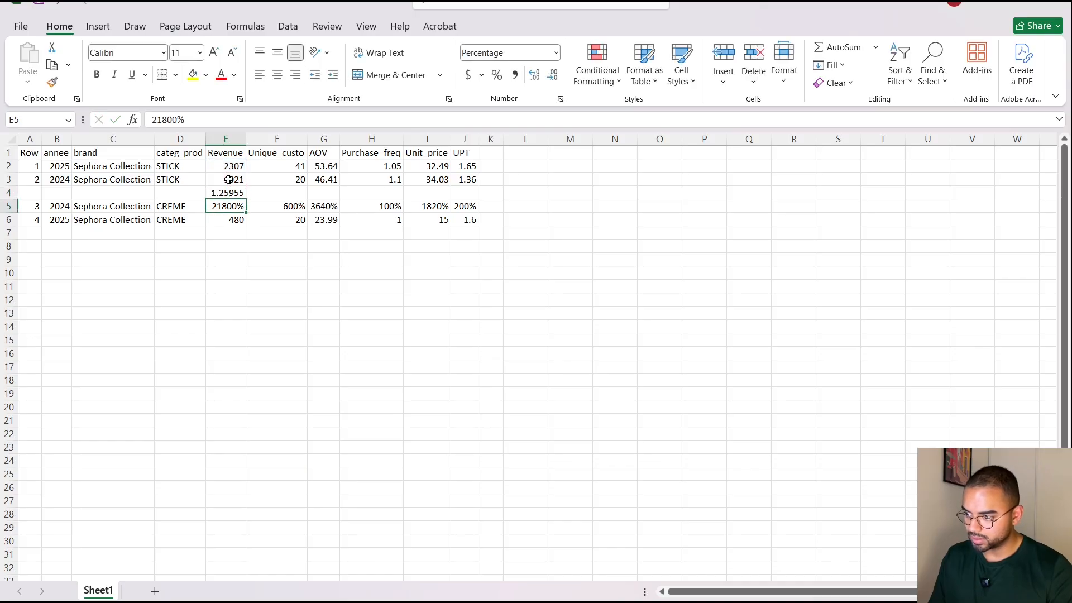
Fill the growth formula from E4 across to the UPT column and format the row as percentages.
click(232, 191)
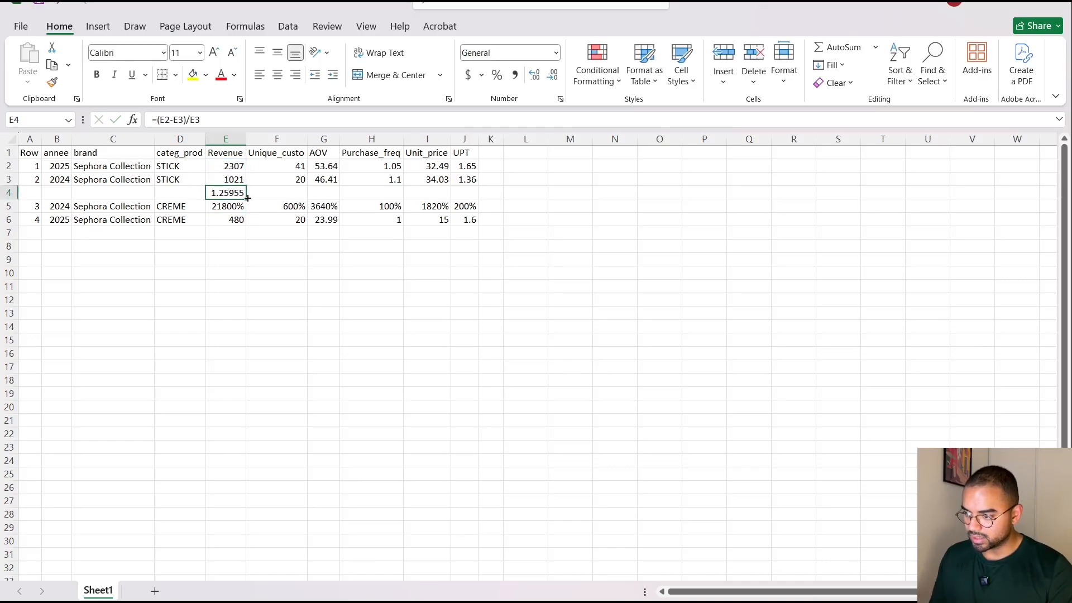
drag(248, 198, 472, 196)
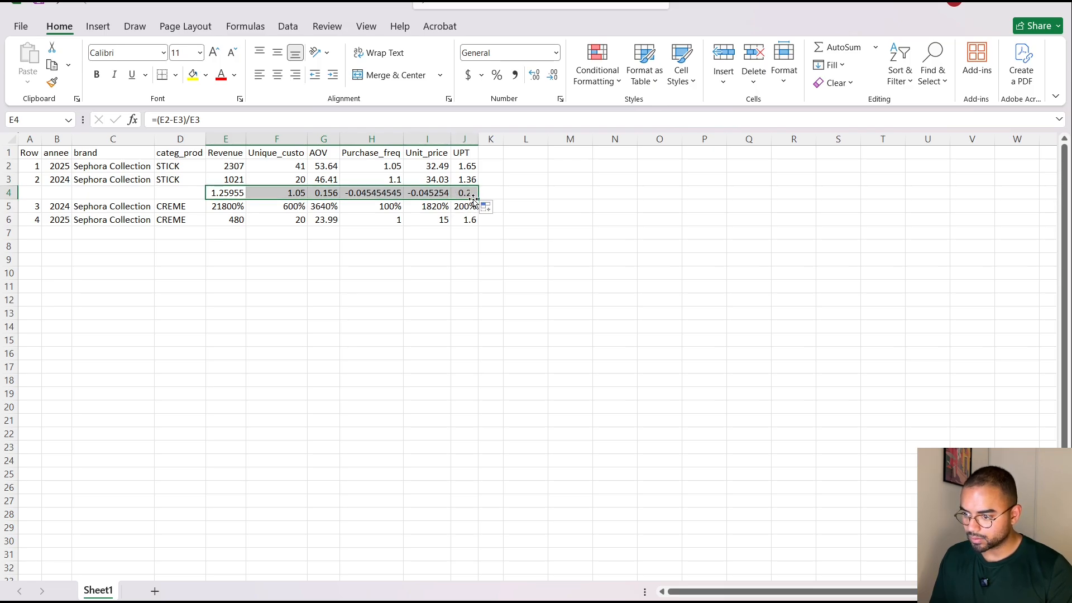
click(497, 75)
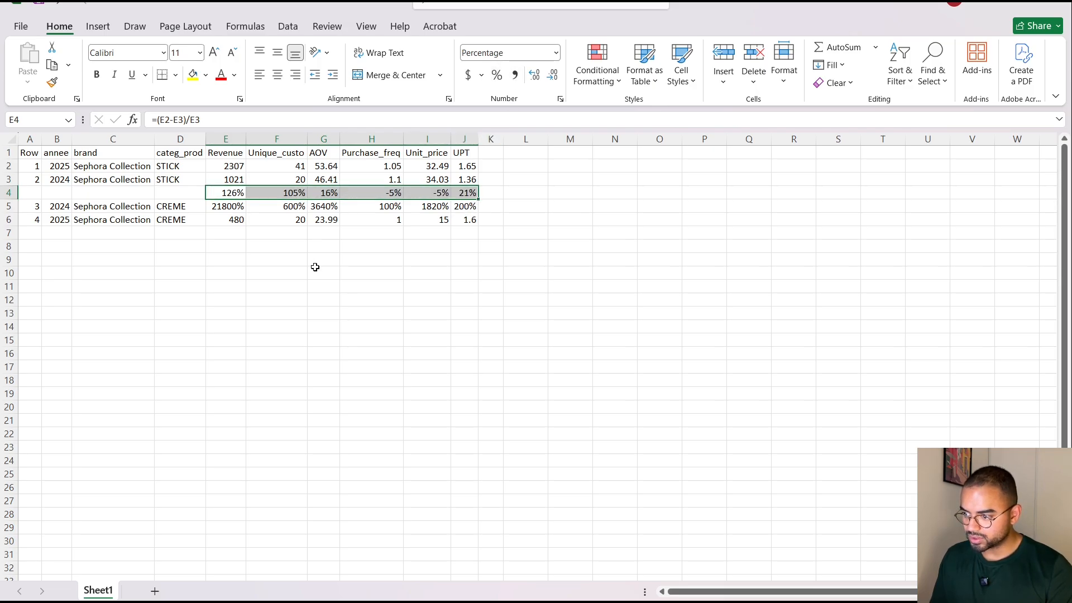
click(238, 231)
text(=)
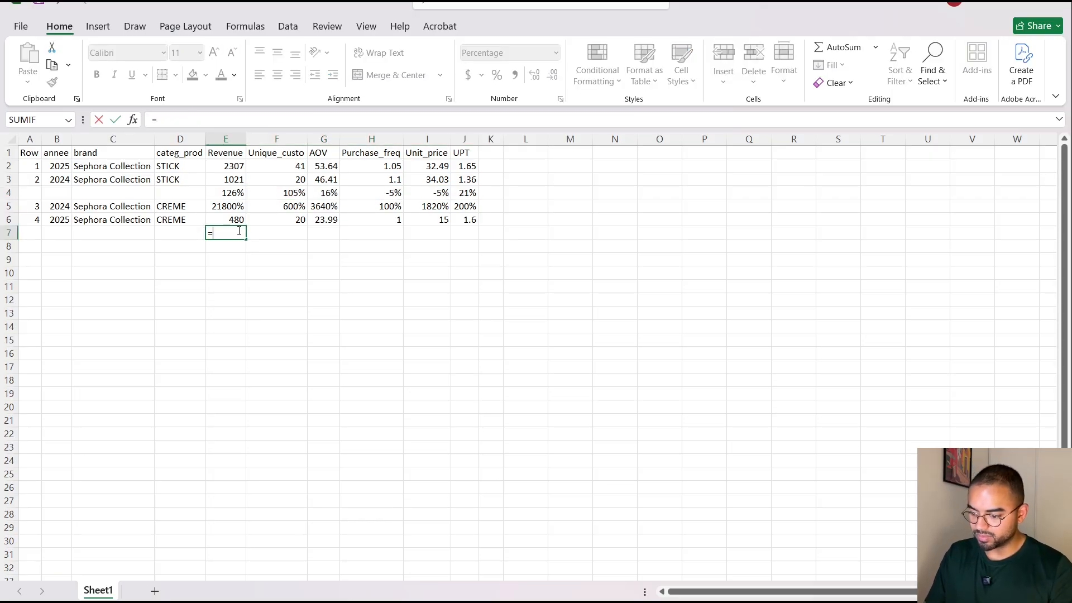
text(()
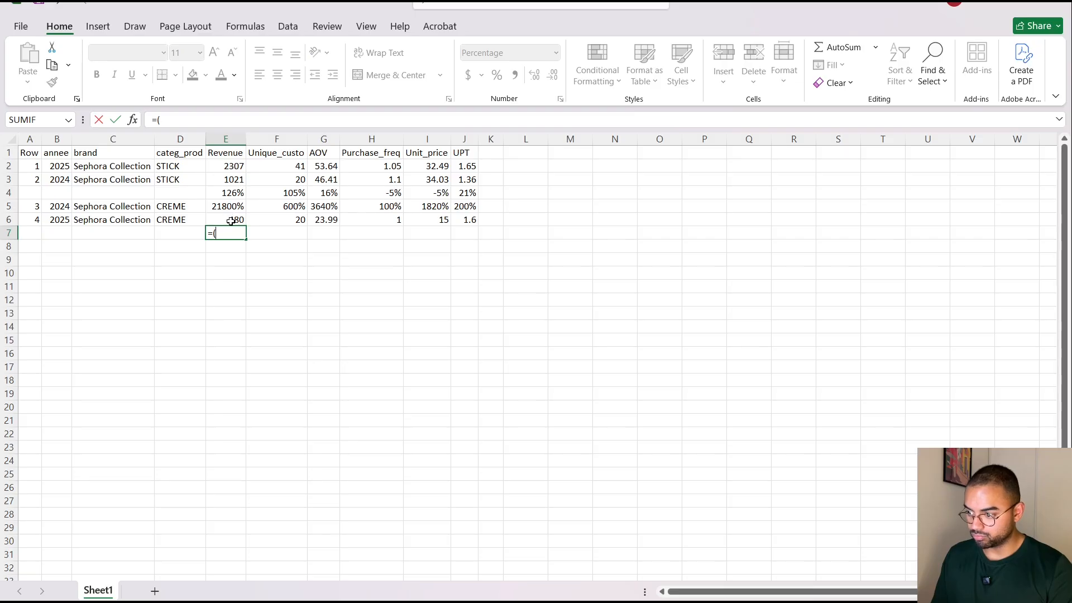
key(Escape)
click(229, 281)
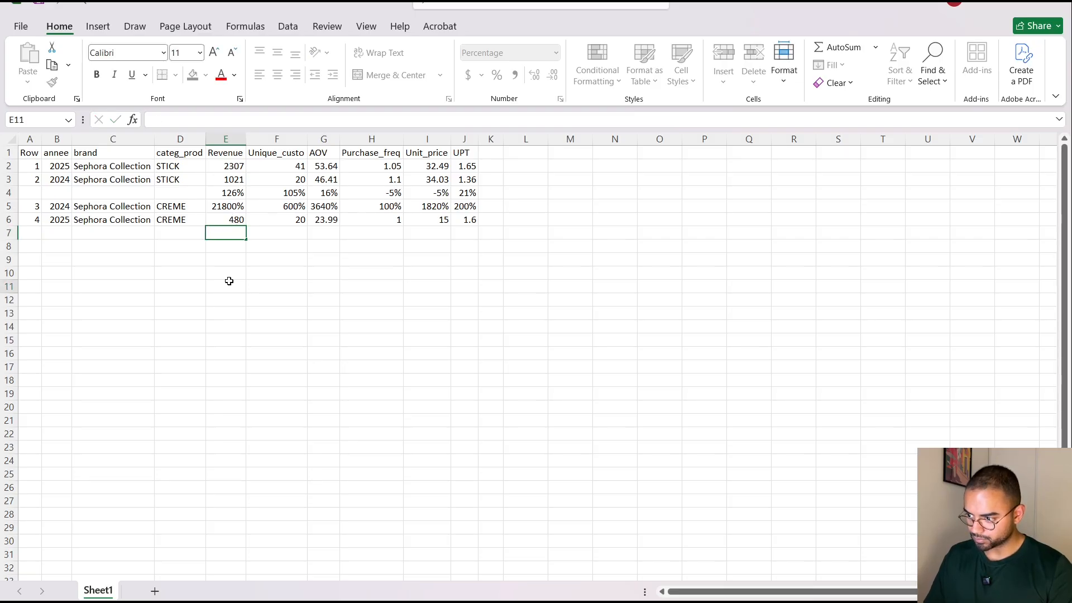
Undo the sheet edits back to the freshly pasted table, checking the CREME figures against the BigQuery results.
key(ctrl+z)
key(ctrl+z)
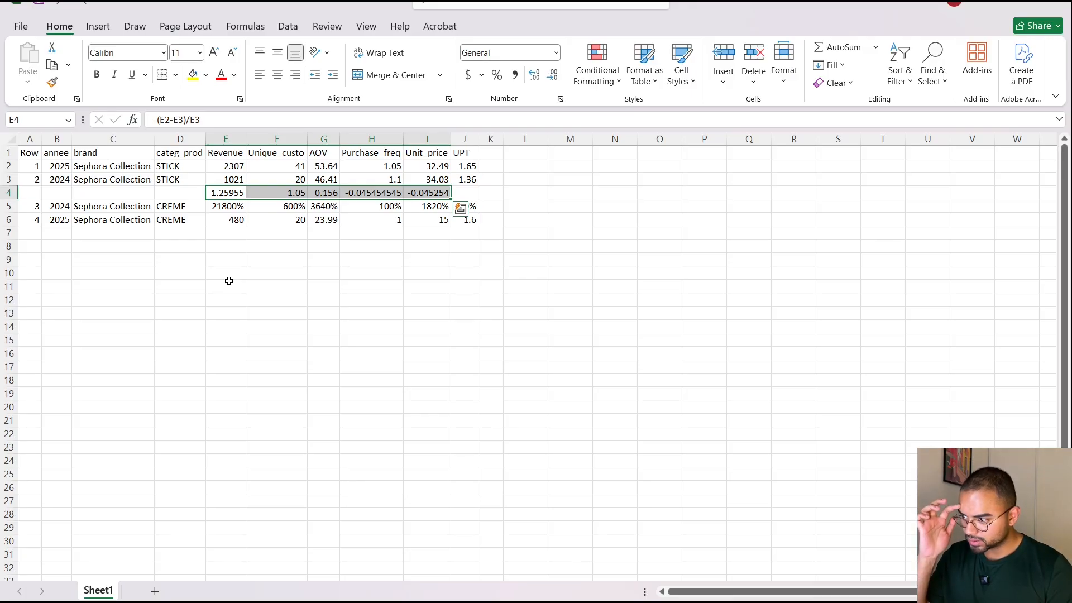
key(alt+Tab)
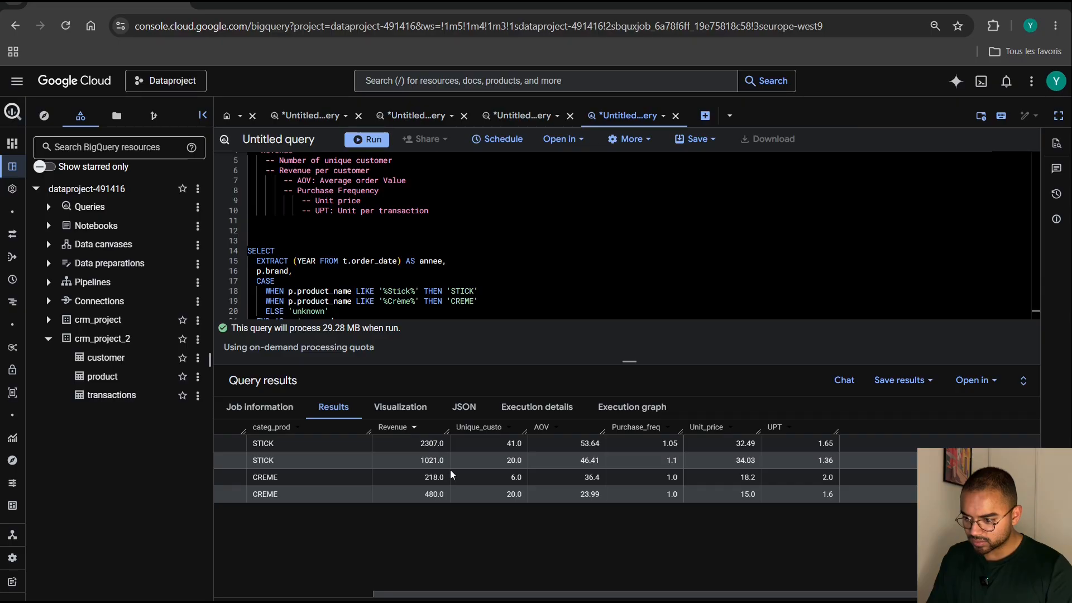
key(alt+Tab)
click(334, 275)
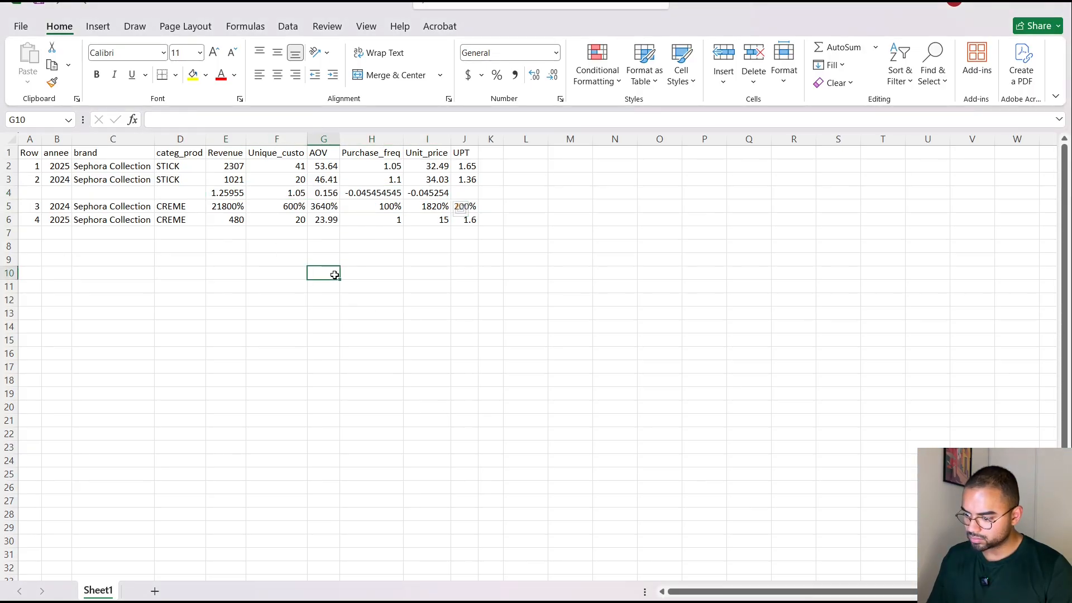
key(ctrl+z)
key(ctrl+z)
key(ctrl+z)
key(ctrl+z)
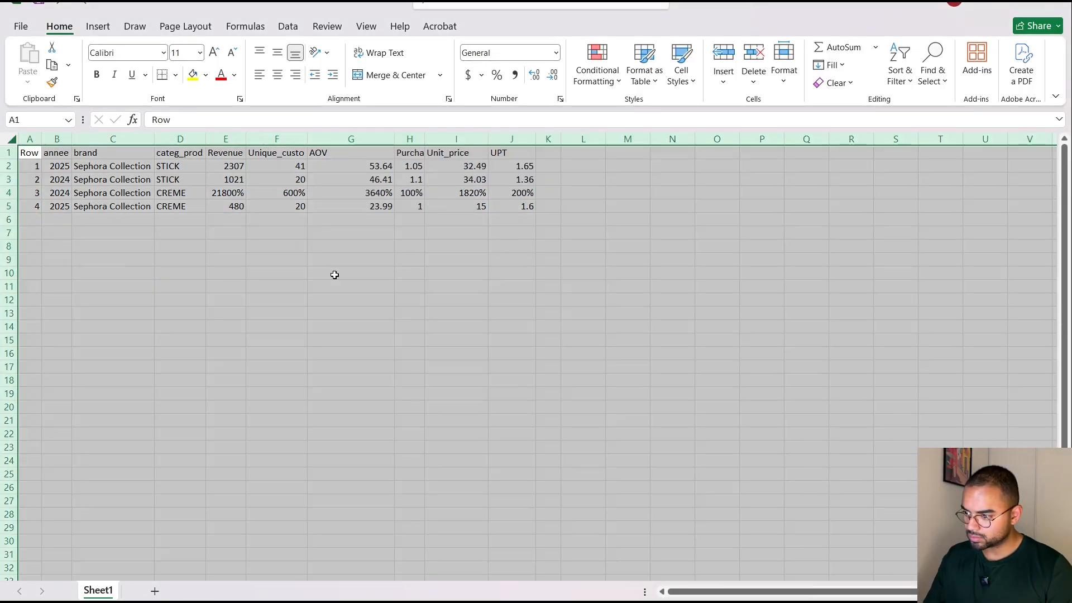
click(334, 275)
Switch to BigQuery, copy all four result rows with their headers from Row to UPT, and return to Excel.
key(alt+Tab)
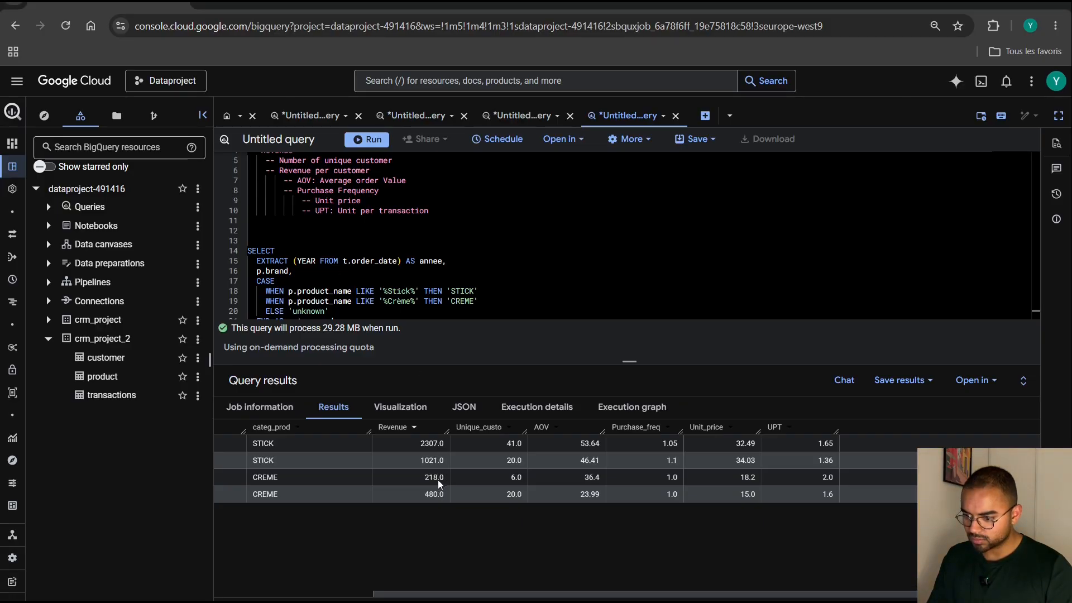
drag(237, 429, 854, 489)
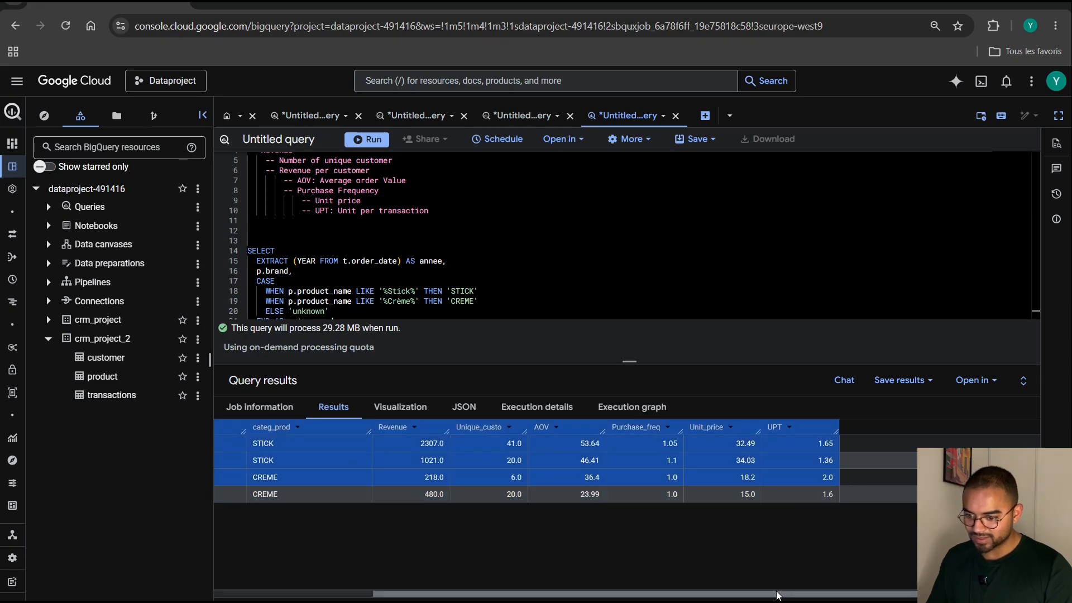
drag(778, 593, 491, 588)
click(342, 478)
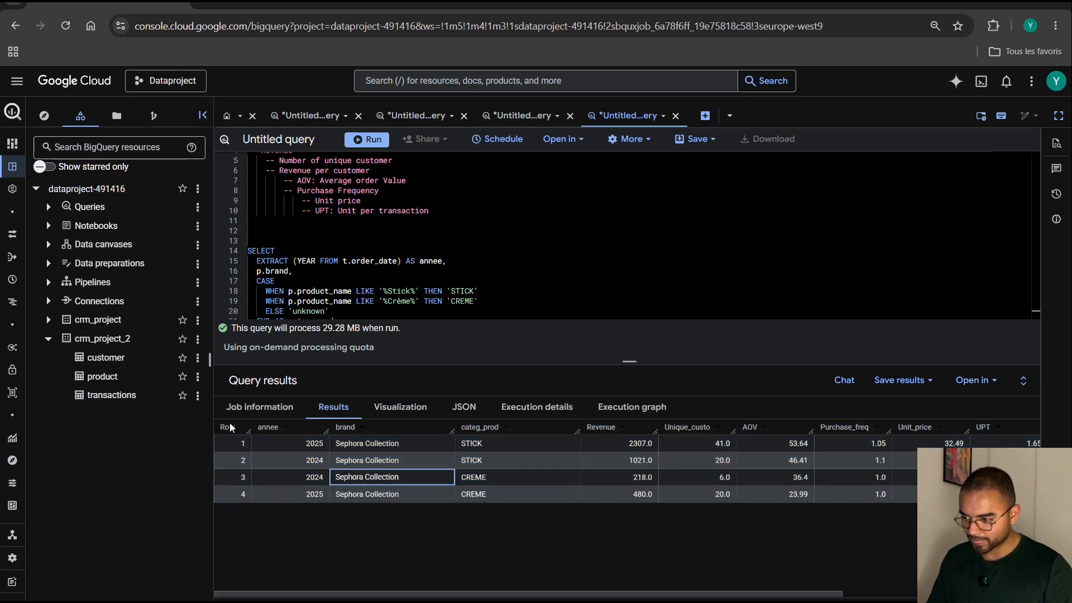
drag(240, 427, 844, 499)
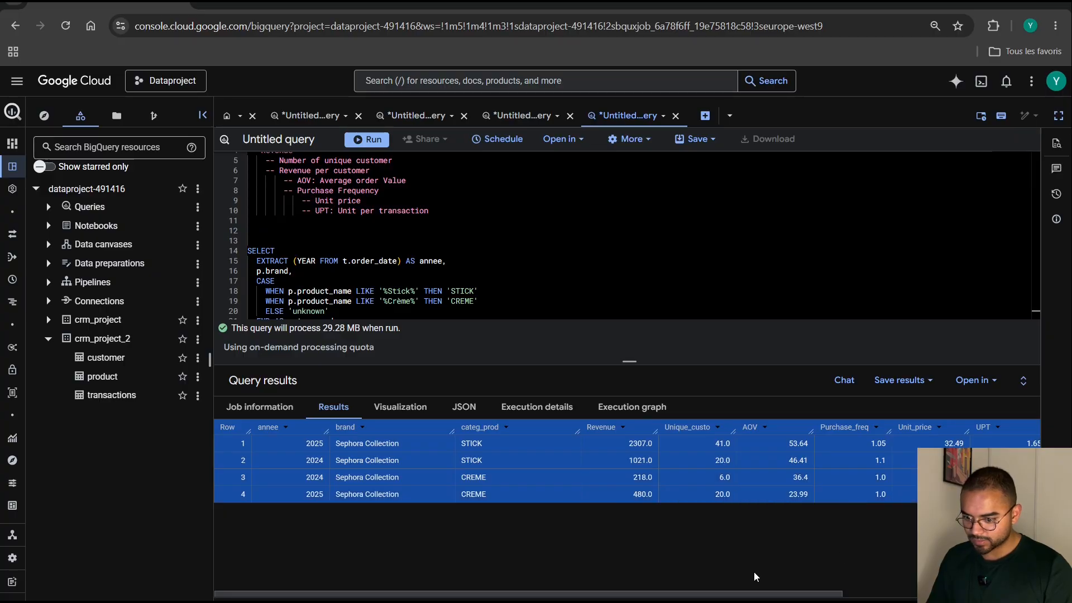
drag(738, 593, 874, 589)
key(alt+Tab)
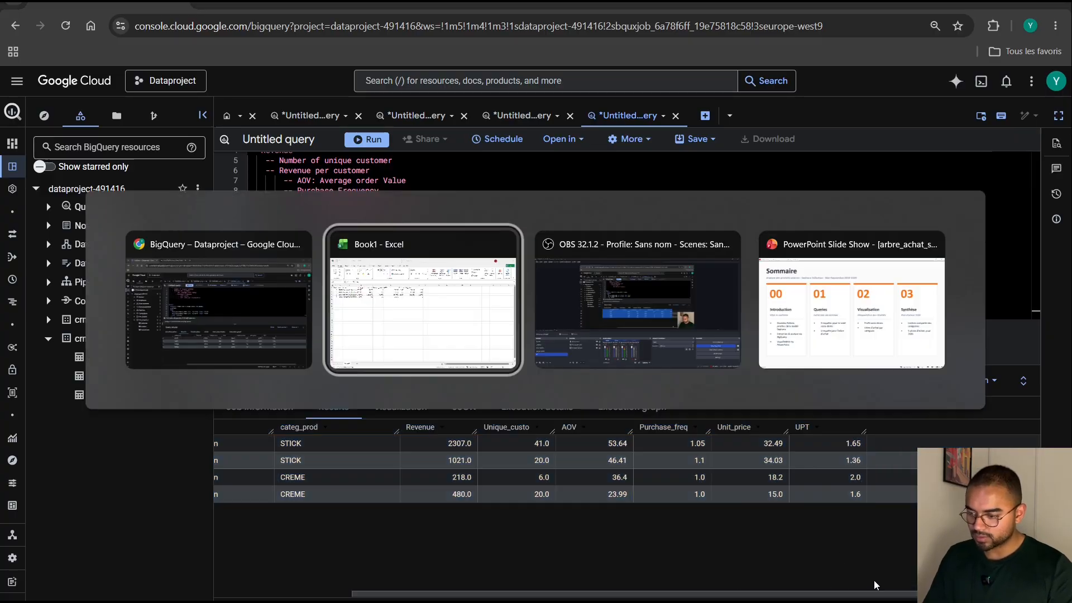
Paste the copied results as text only at cell A10, below the first pasted table.
drag(48, 233, 29, 272)
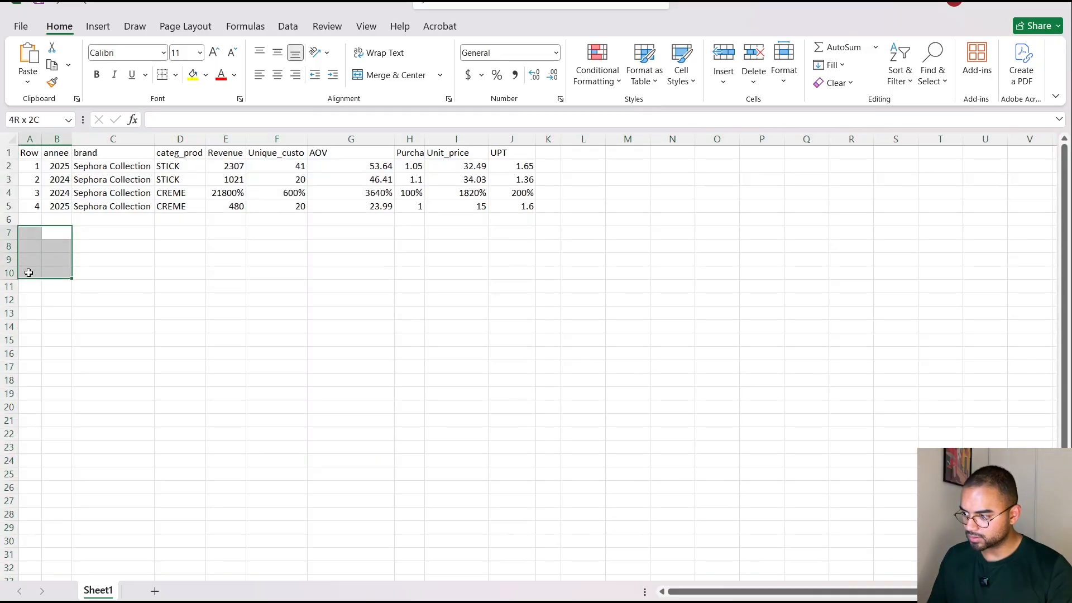
click(29, 272)
right_click(29, 273)
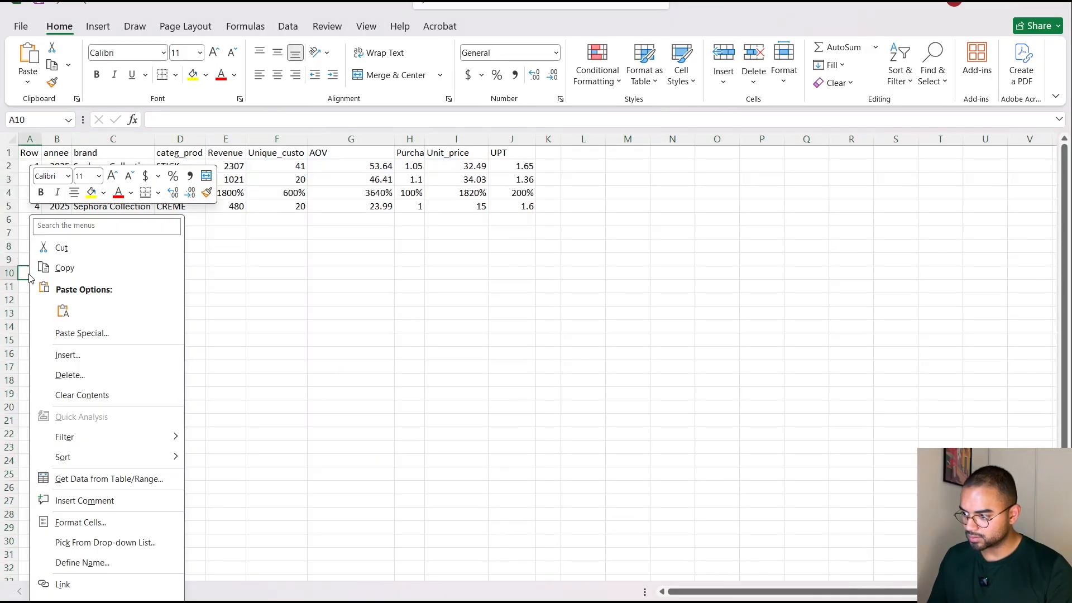
click(63, 311)
click(67, 314)
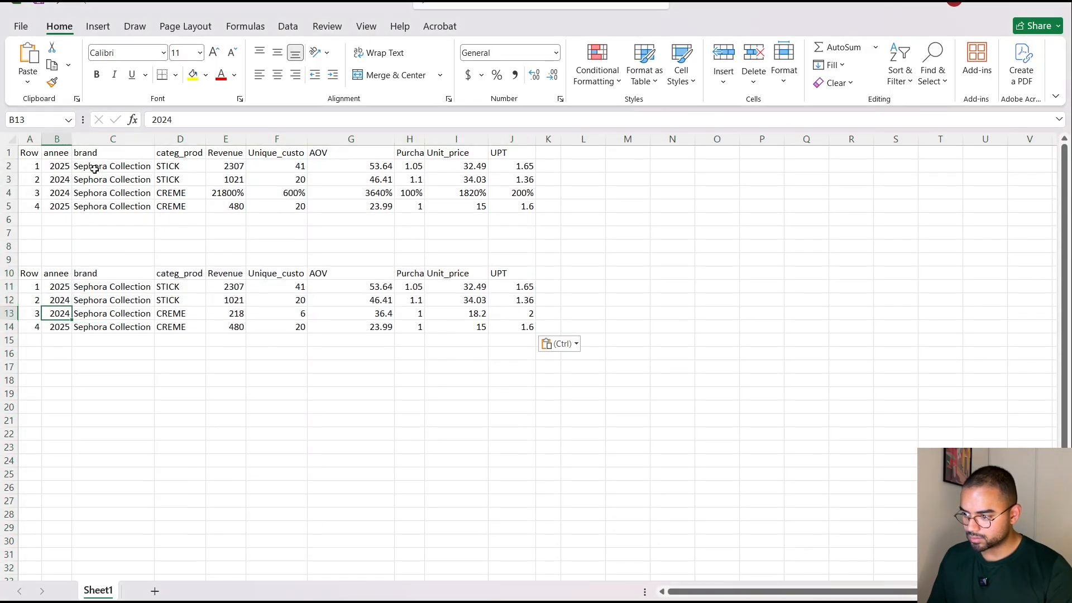
Delete the entire rows of the first pasted table, A1 to J5, keeping only the second copy.
drag(28, 154, 522, 209)
right_click(522, 210)
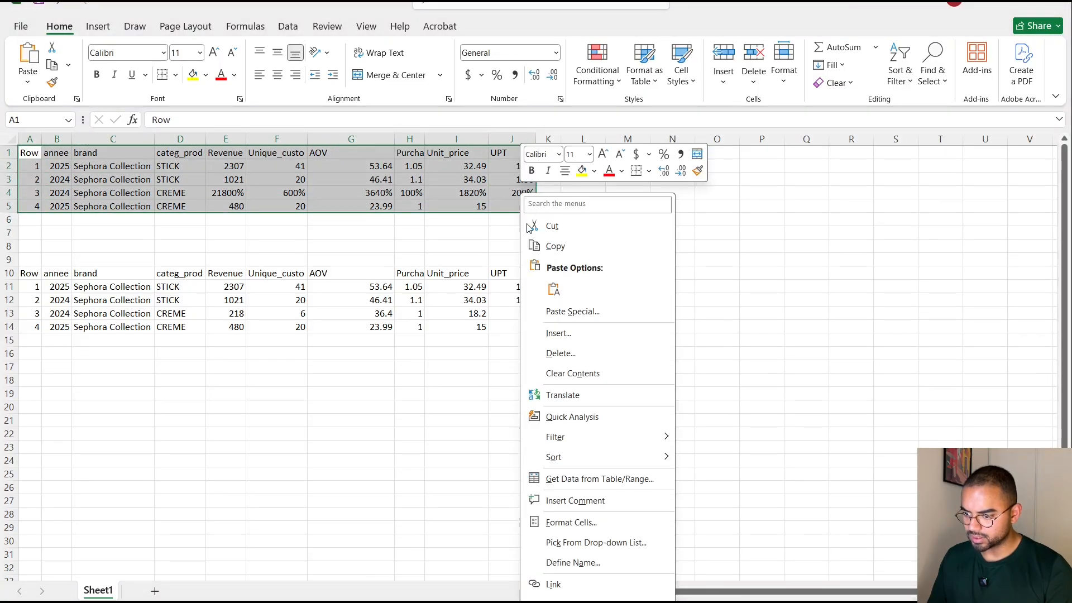
click(568, 361)
click(545, 387)
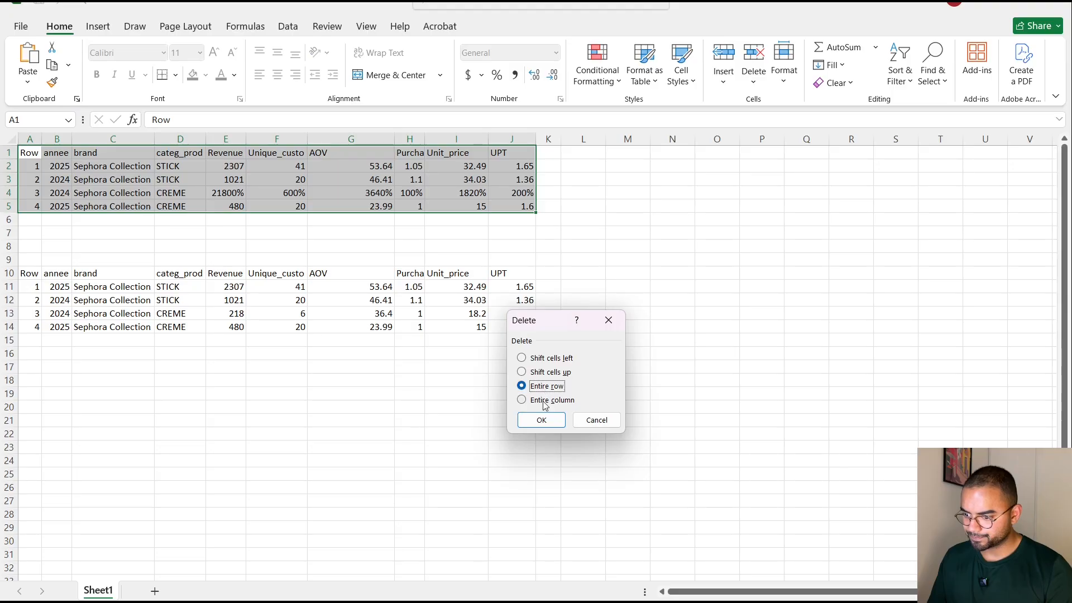
click(541, 419)
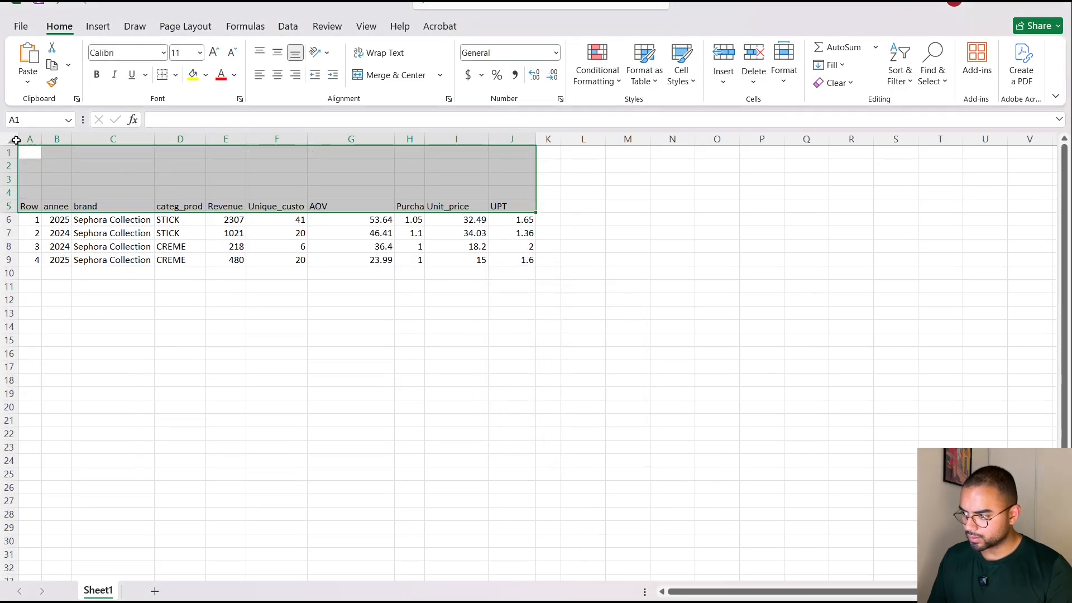
Auto-fit all column widths and move the two CREME rows down one row, leaving row 8 empty beneath the STICK rows.
click(12, 138)
double_click(41, 139)
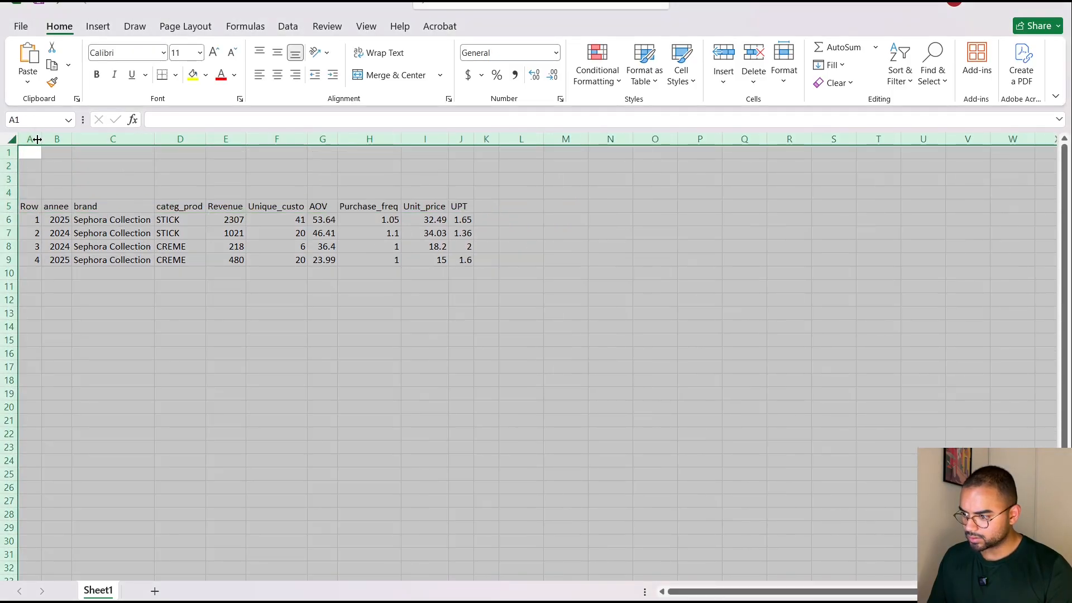
click(227, 352)
drag(28, 246, 450, 281)
Enter the STICK growth formula =(E6-E7)/E7 in E8 and fill it across to the UPT column.
click(226, 246)
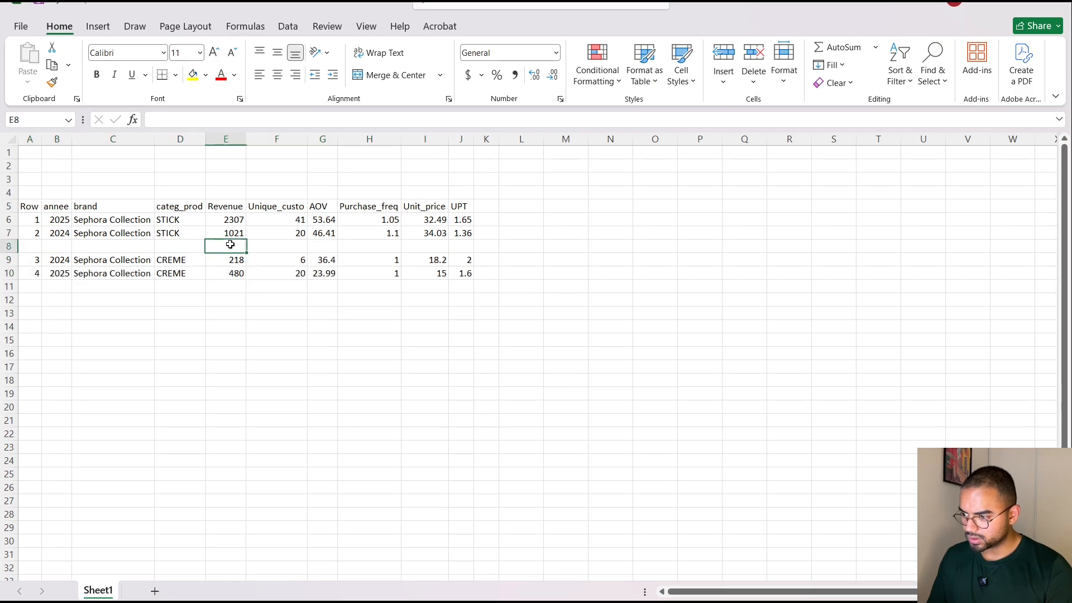
text(=)
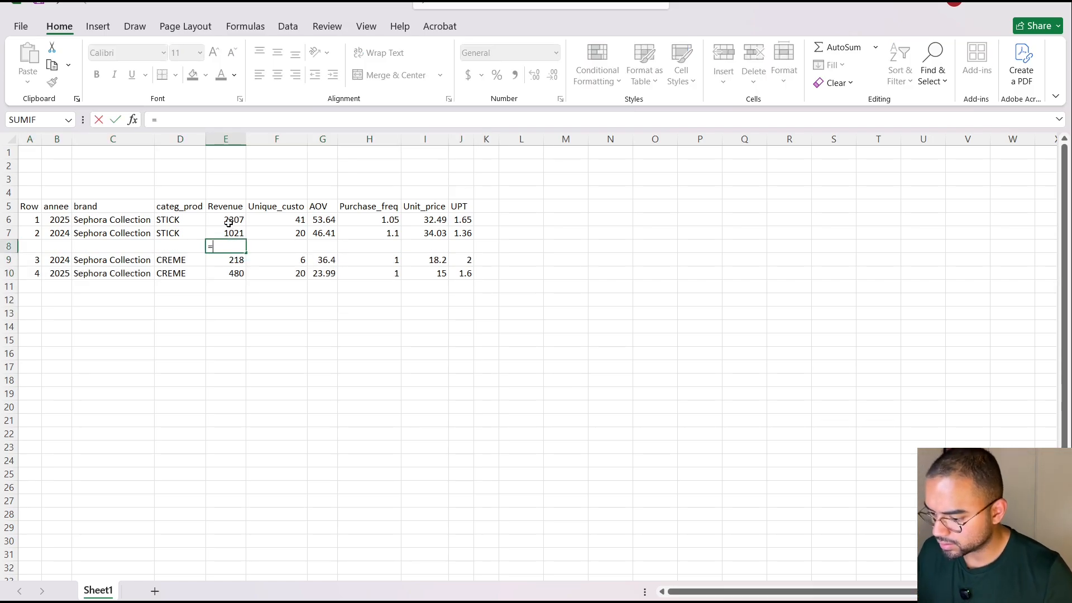
text(()
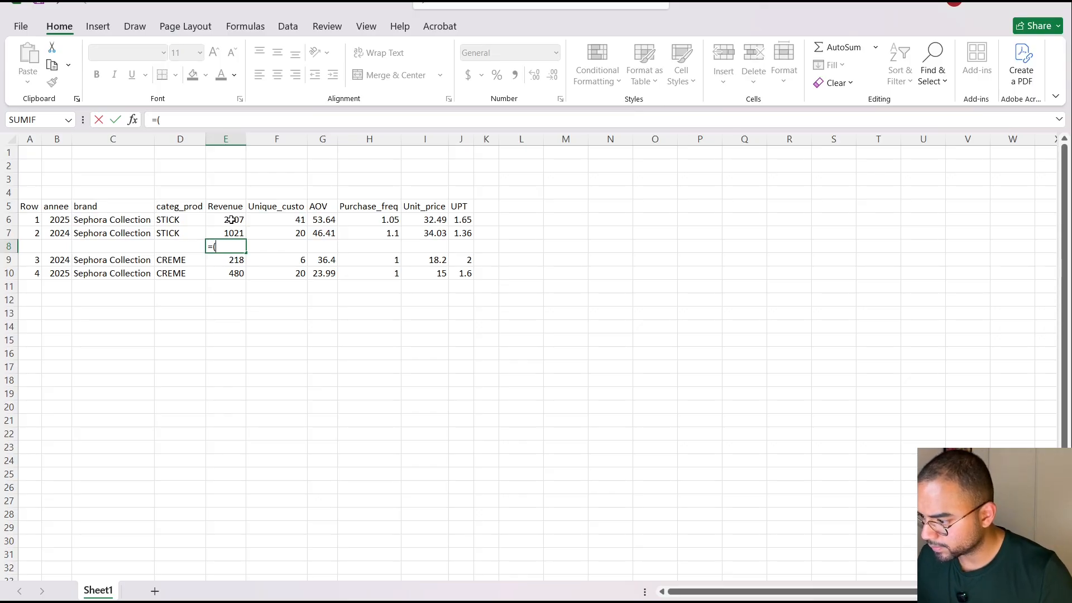
click(231, 220)
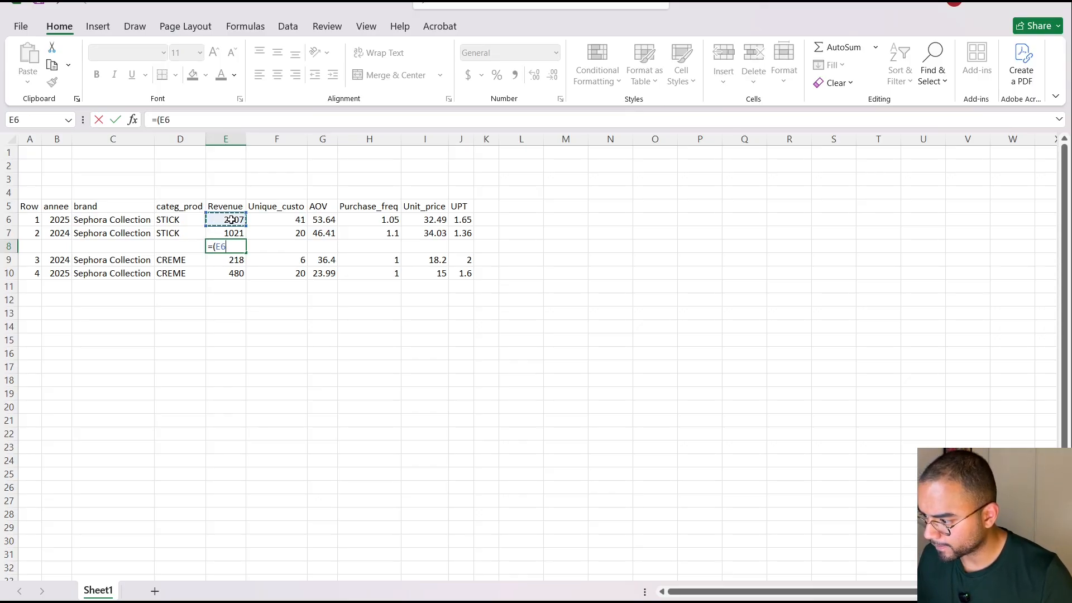
text(-)
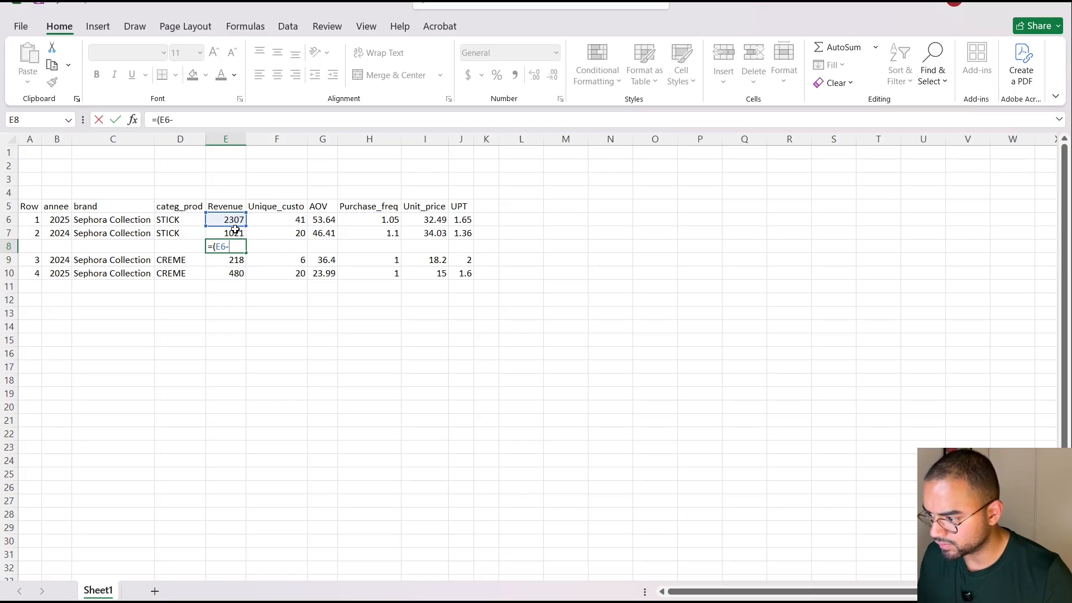
click(236, 231)
text())
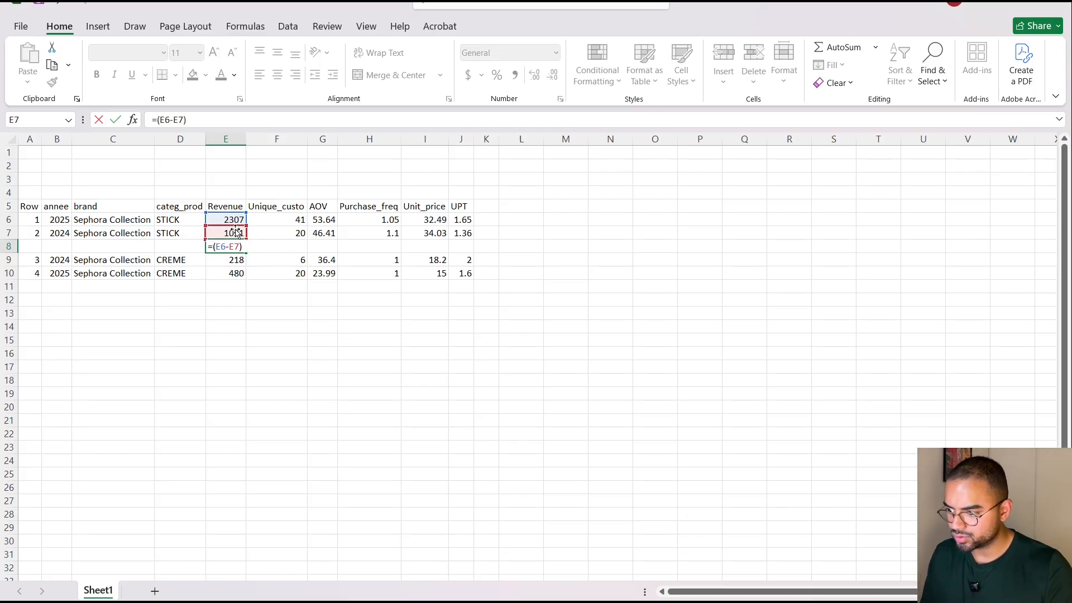
text(/)
click(235, 232)
key(Return)
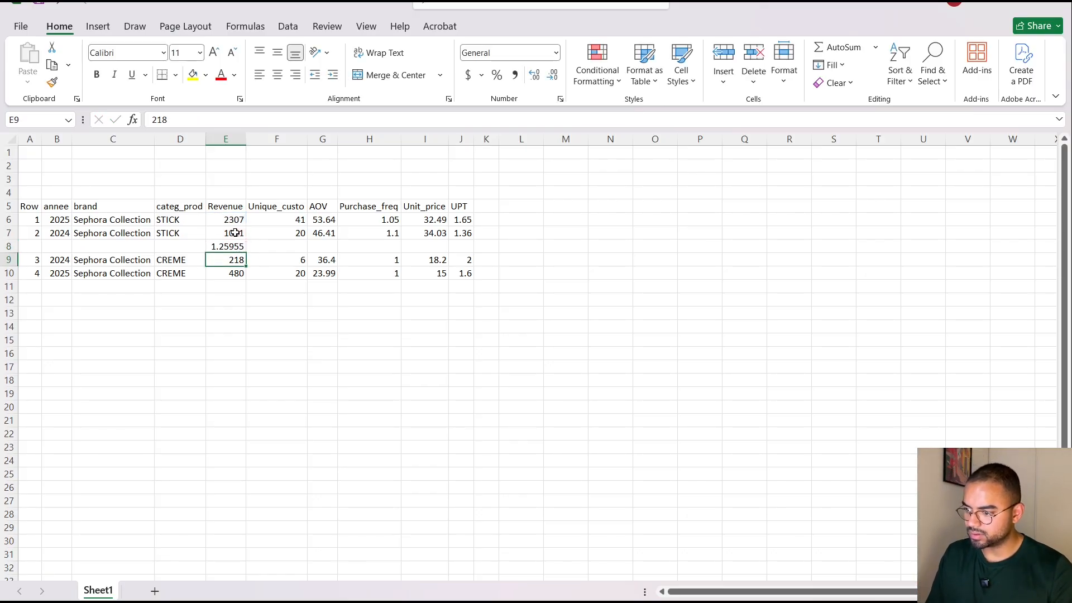
click(235, 246)
drag(246, 251, 471, 258)
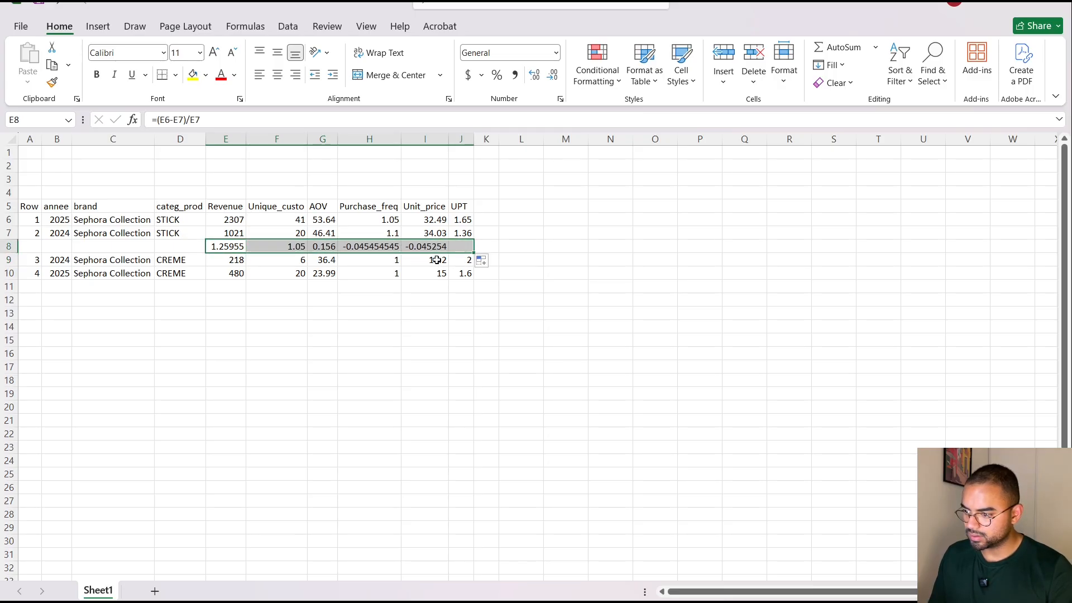
Enter the CREME growth formula =(E10-E9)/E9 in E11 and fill it across to the UPT column.
click(232, 284)
text(=)
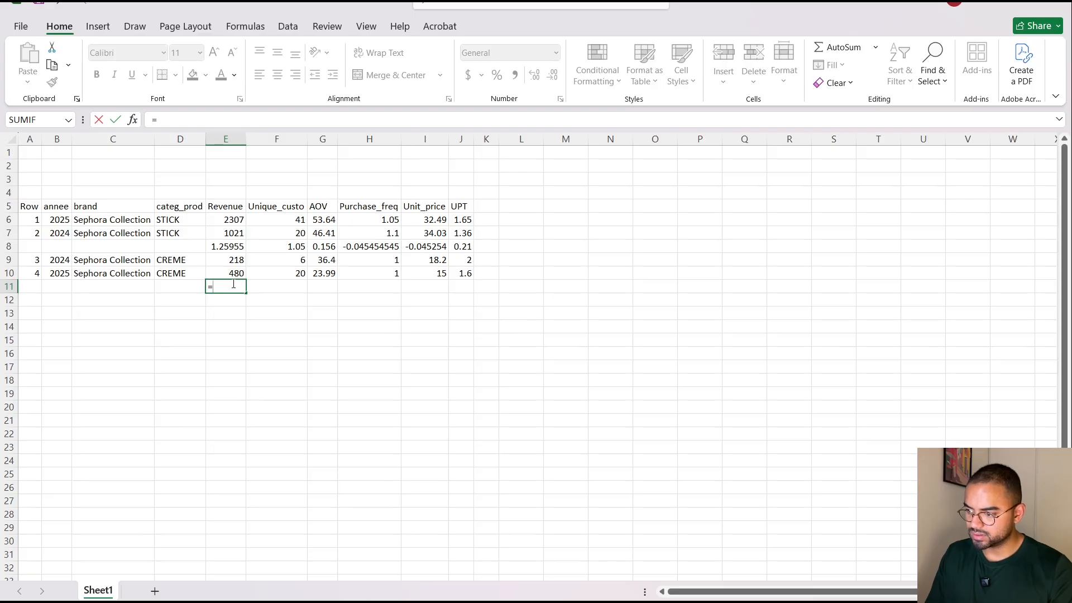
text(()
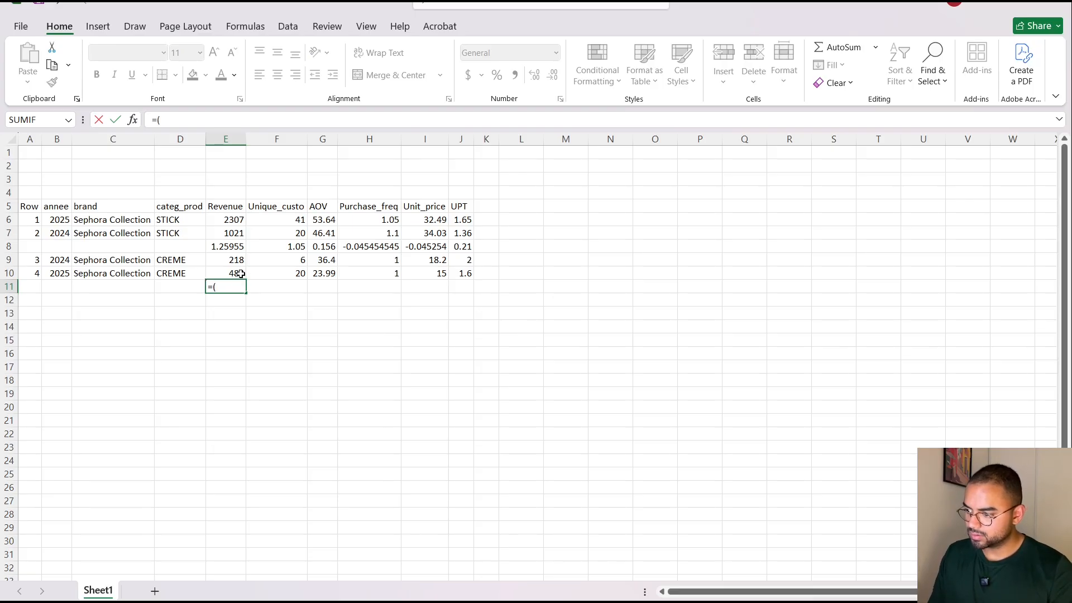
click(238, 272)
text(-)
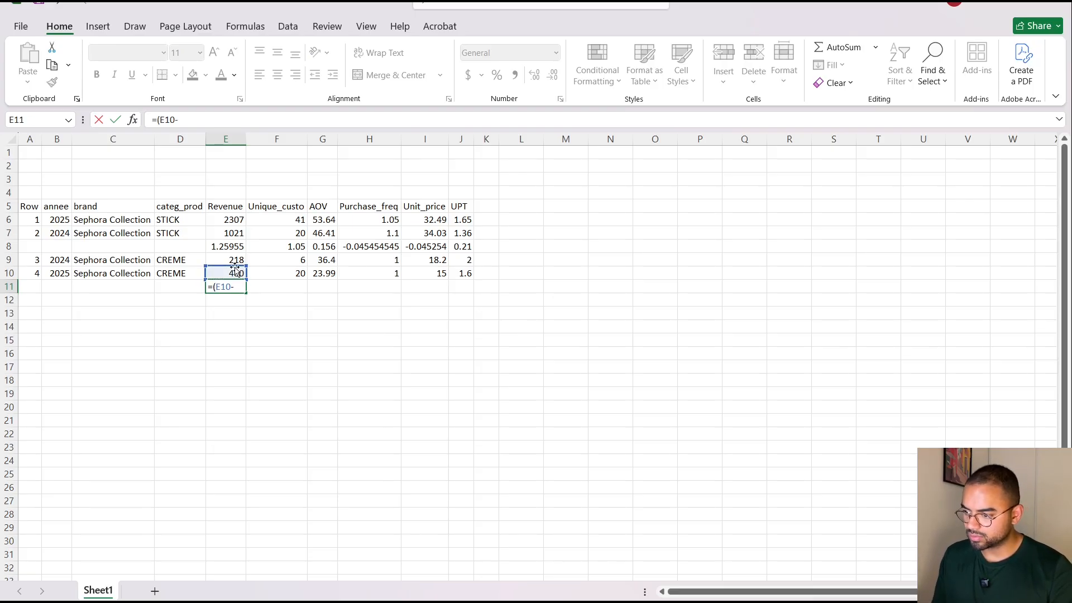
click(233, 260)
text())
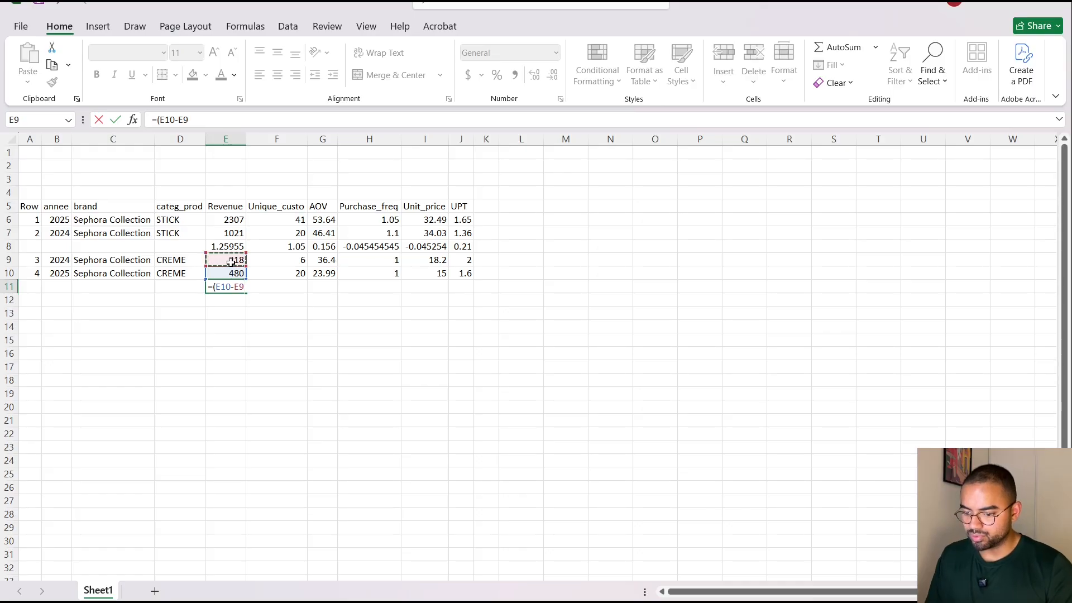
text(/)
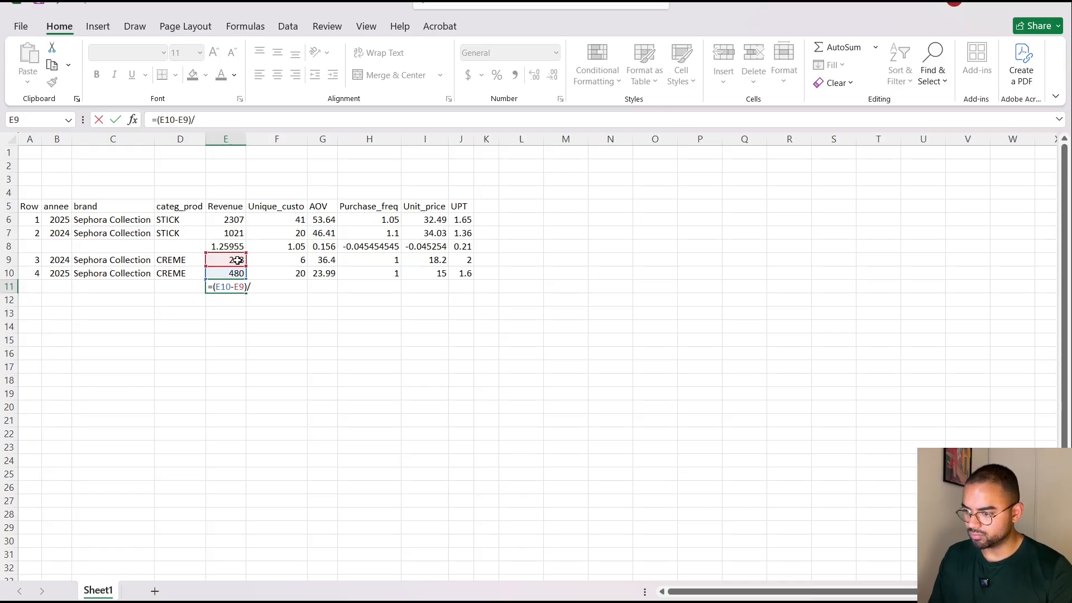
click(237, 260)
key(Return)
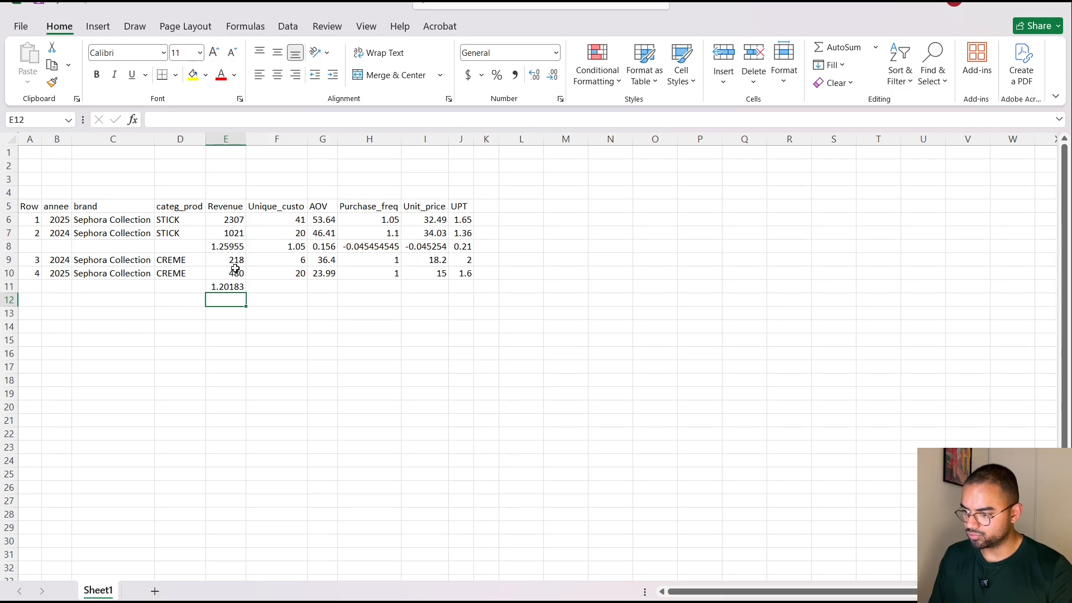
click(243, 289)
drag(247, 295, 473, 290)
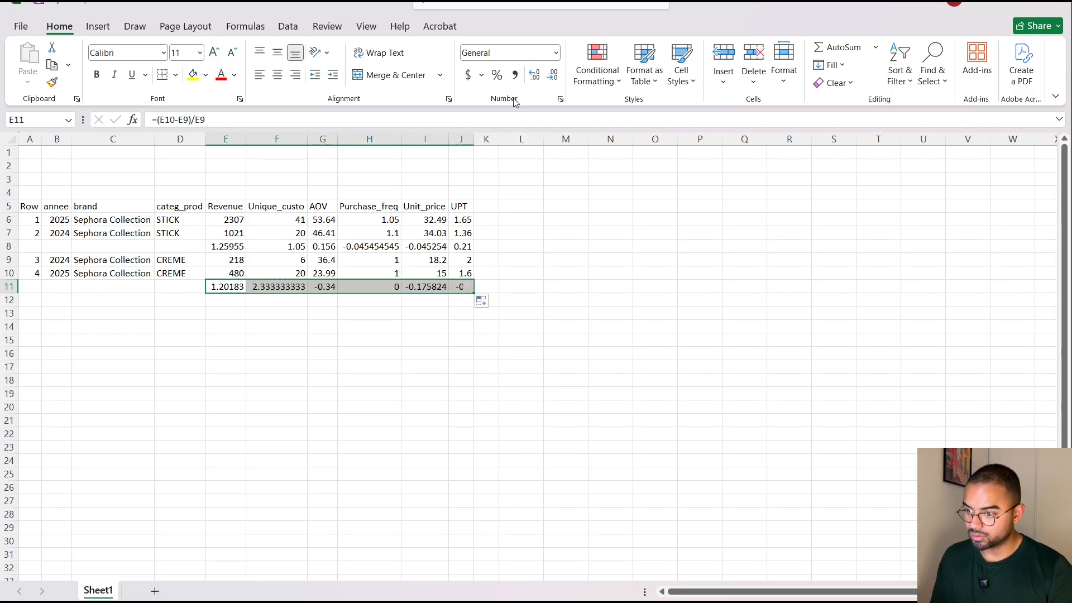
Format the CREME growth row E11 to J11 and the STICK growth row E8 to J8 as percentages.
click(497, 75)
click(279, 329)
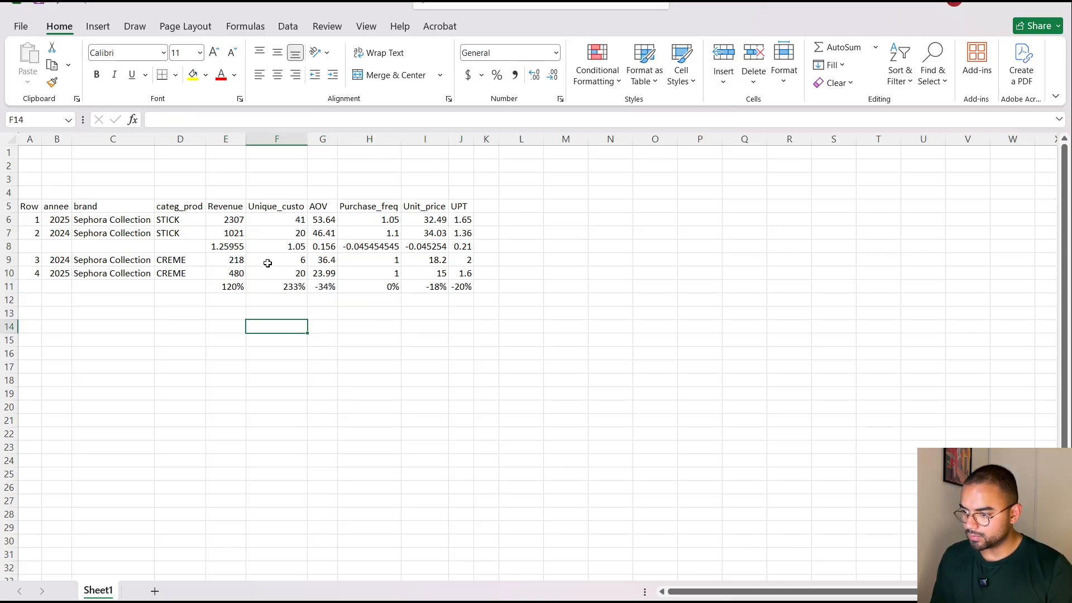
drag(236, 249, 470, 248)
click(496, 75)
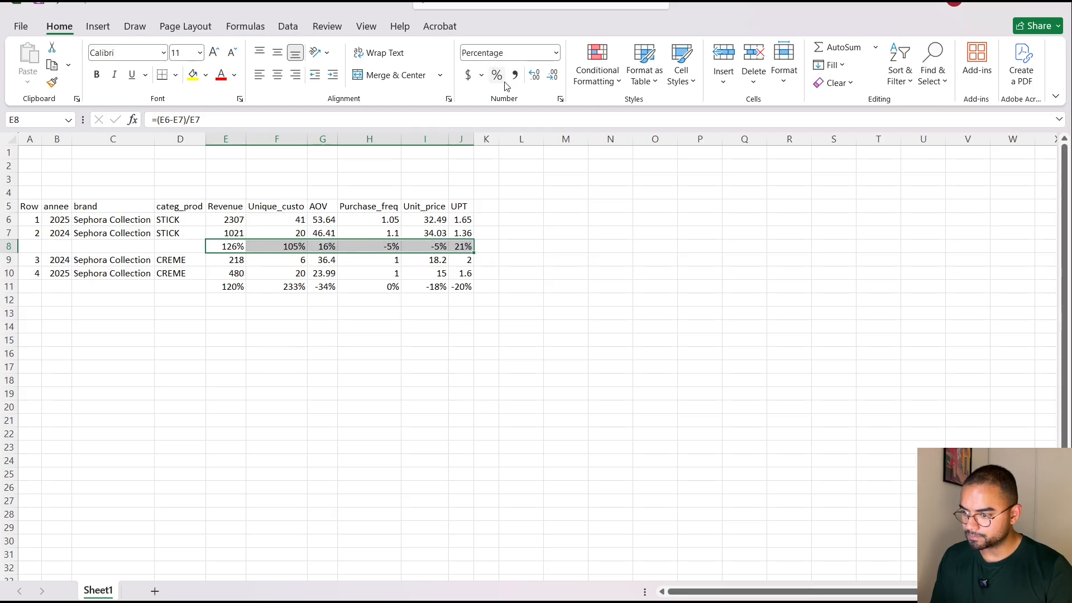
click(440, 337)
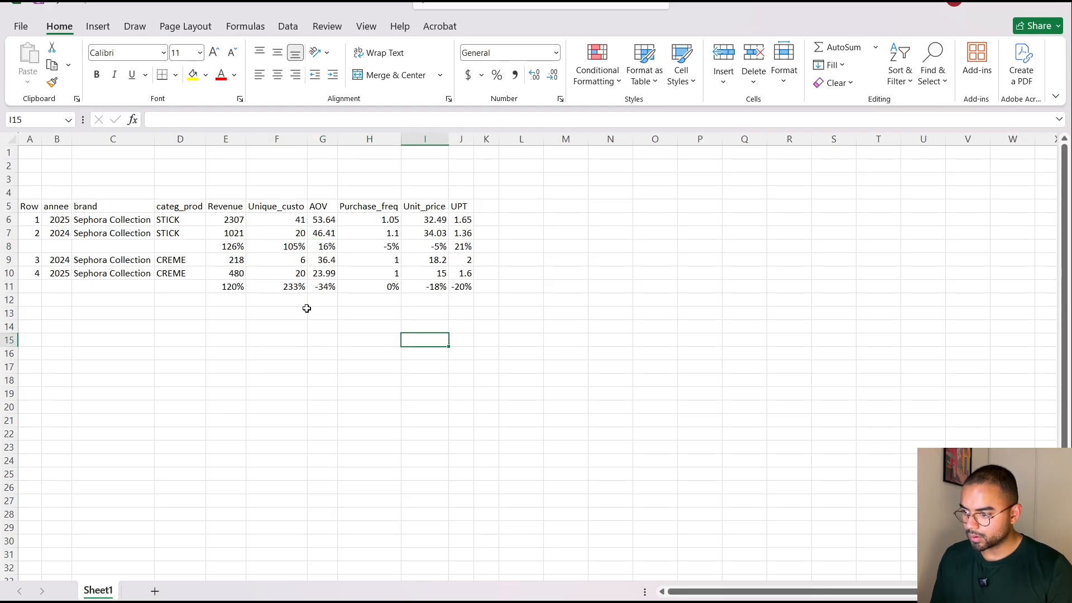